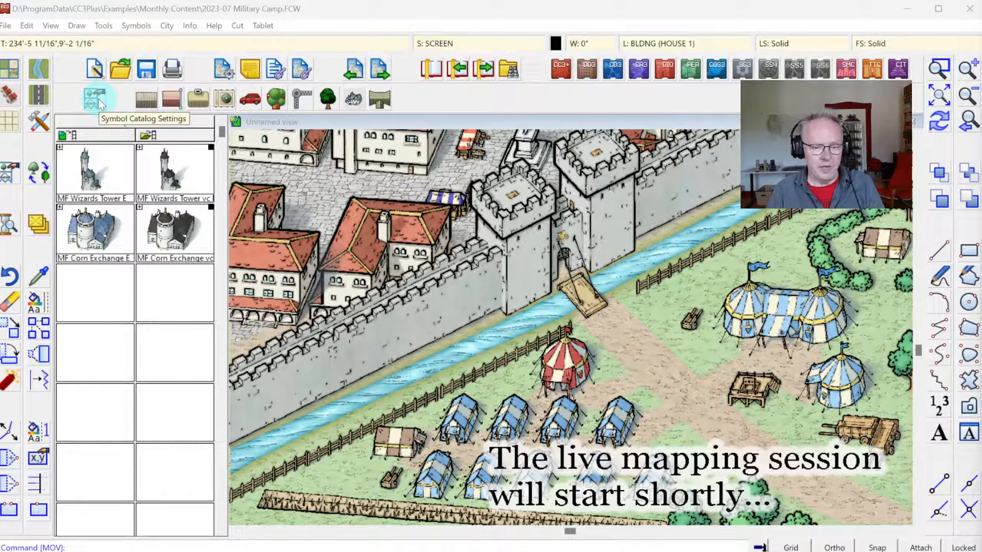
Step: Browse the available symbol catalogs and load the SS6C Monthly 1 catalog
{"action": "left_click", "coordinate": [99, 102]}
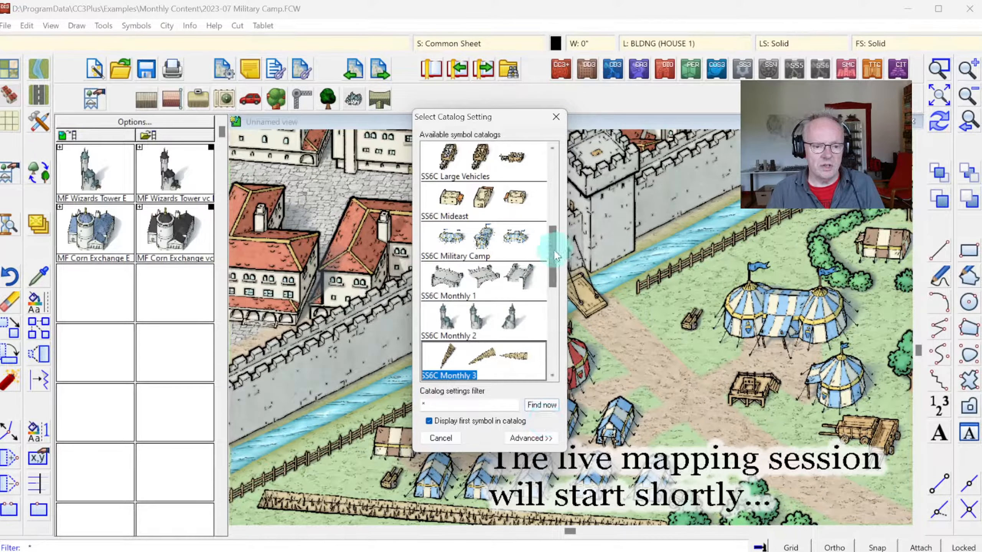
{"action": "left_click_drag", "start_coordinate": [550, 252], "coordinate": [495, 165]}
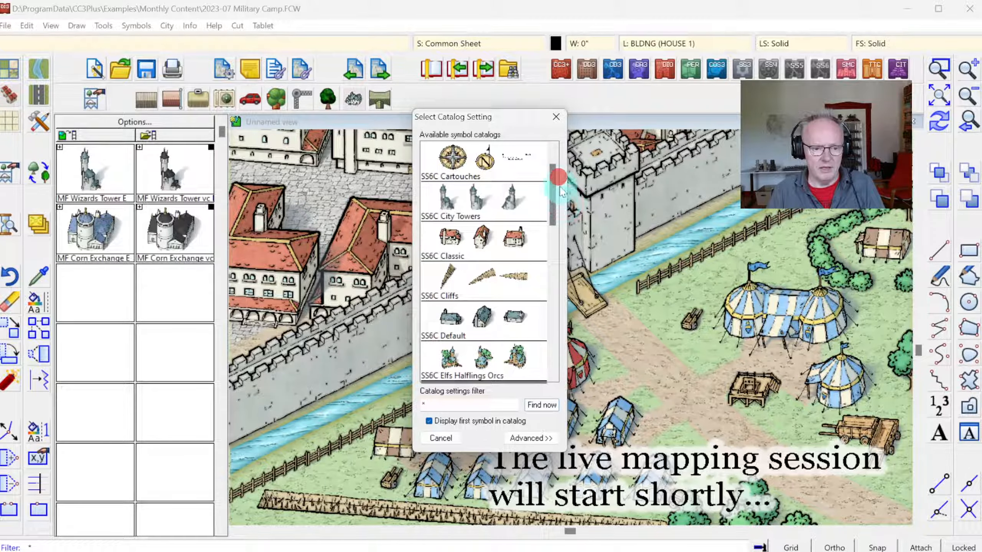
{"action": "left_click_drag", "start_coordinate": [551, 181], "coordinate": [569, 248]}
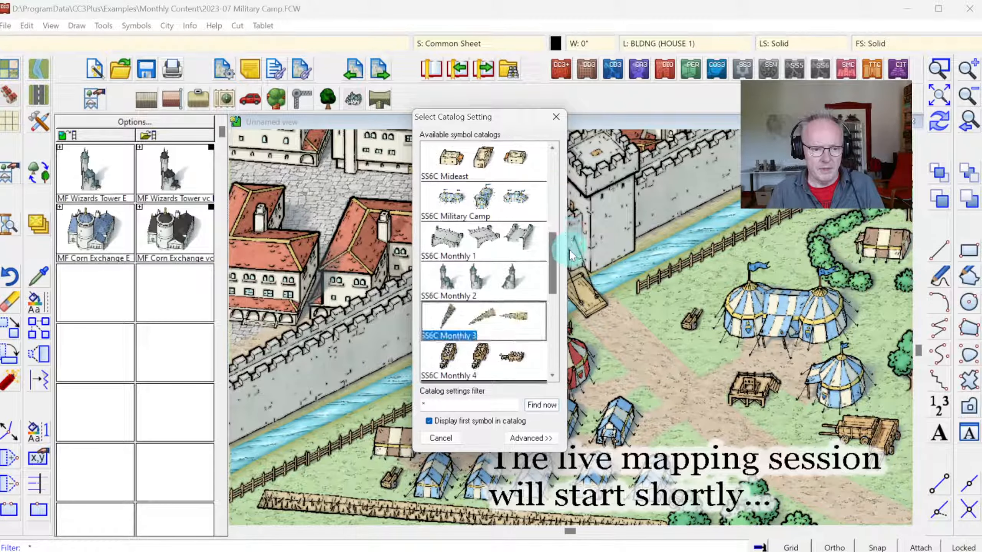
{"action": "double_click", "coordinate": [472, 237]}
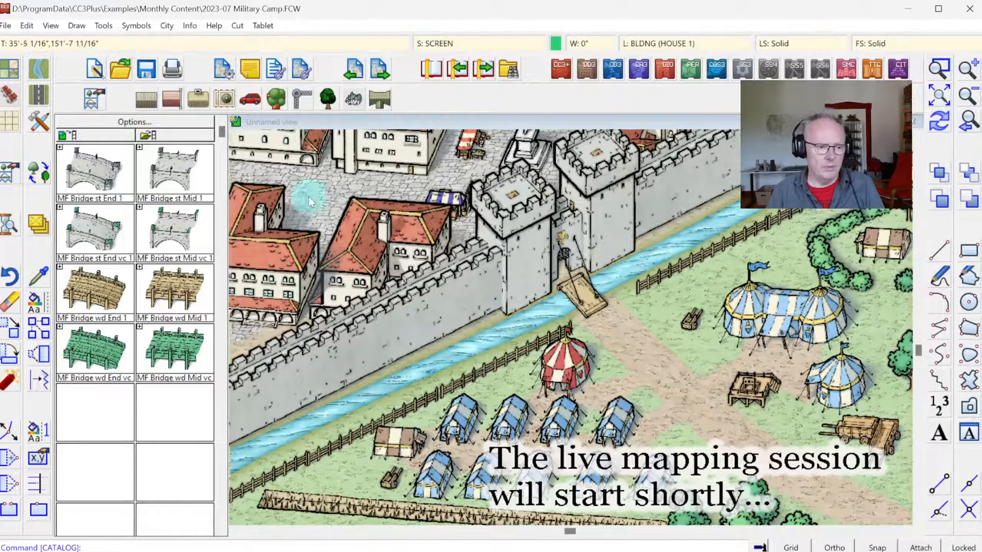
Step: Go through the SS6C Monthly 2 to Monthly 5 entries in the advanced catalog settings and load SS6C Monthly 5
{"action": "left_click", "coordinate": [94, 99]}
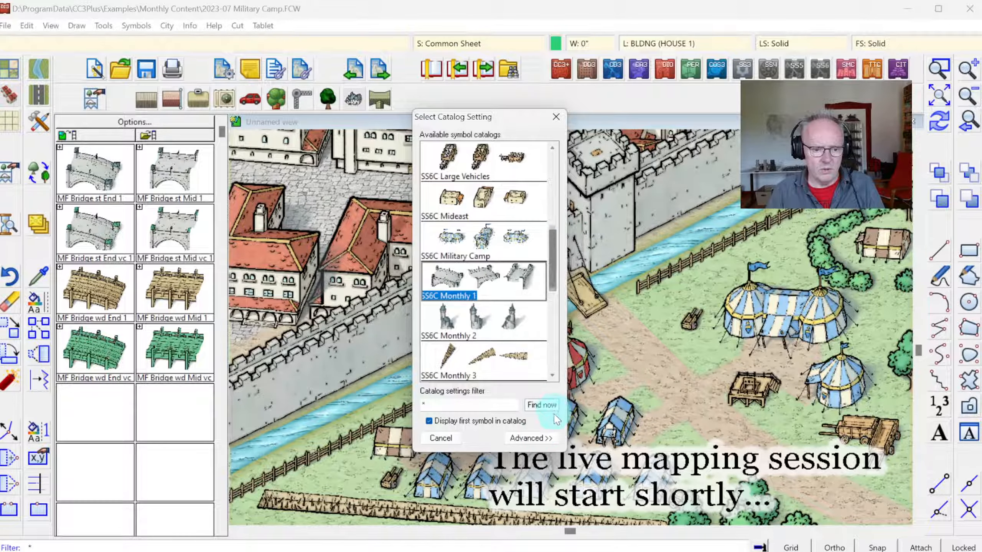
{"action": "left_click", "coordinate": [530, 438]}
{"action": "scroll", "coordinate": [486, 249], "scroll_direction": "down", "scroll_amount": 2}
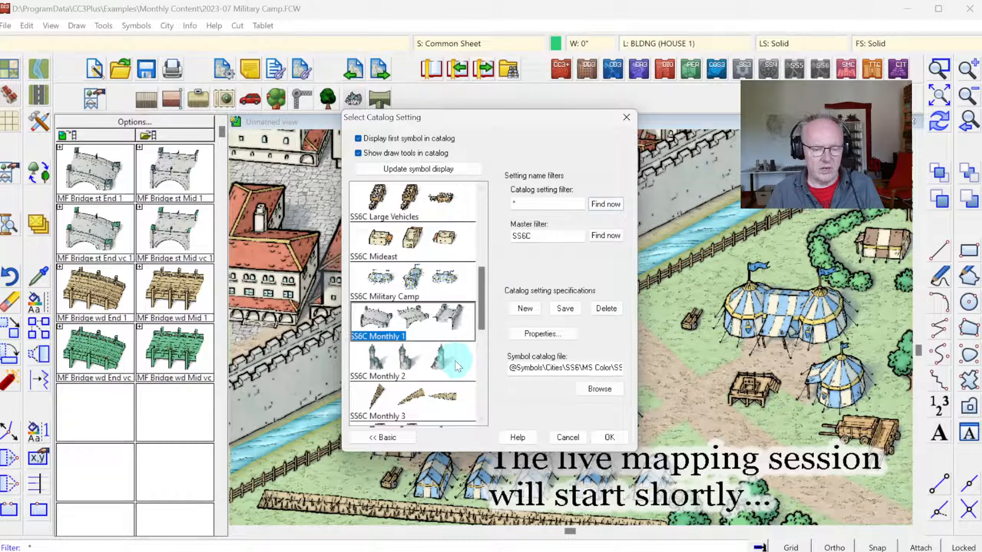
{"action": "left_click", "coordinate": [409, 360]}
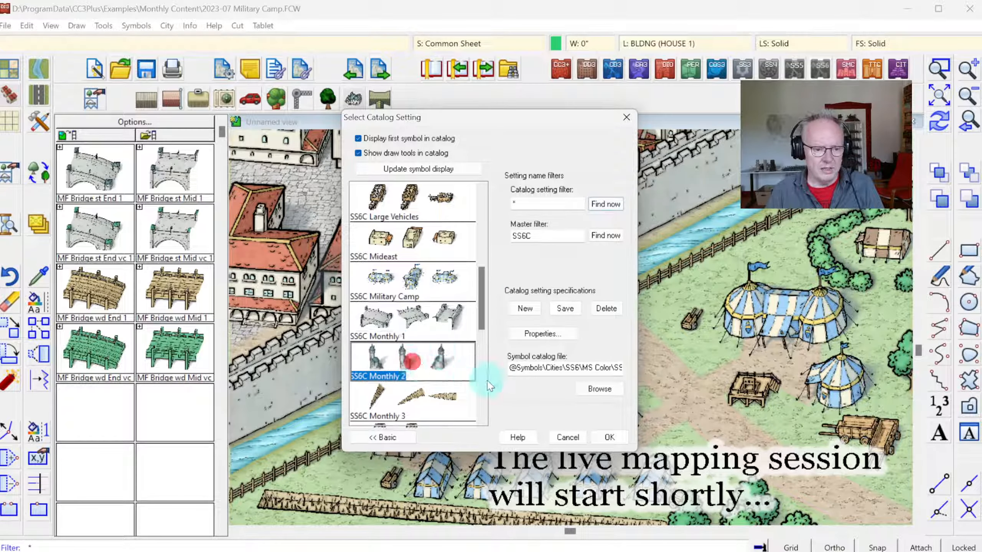
{"action": "scroll", "coordinate": [484, 302], "scroll_direction": "down", "scroll_amount": 4}
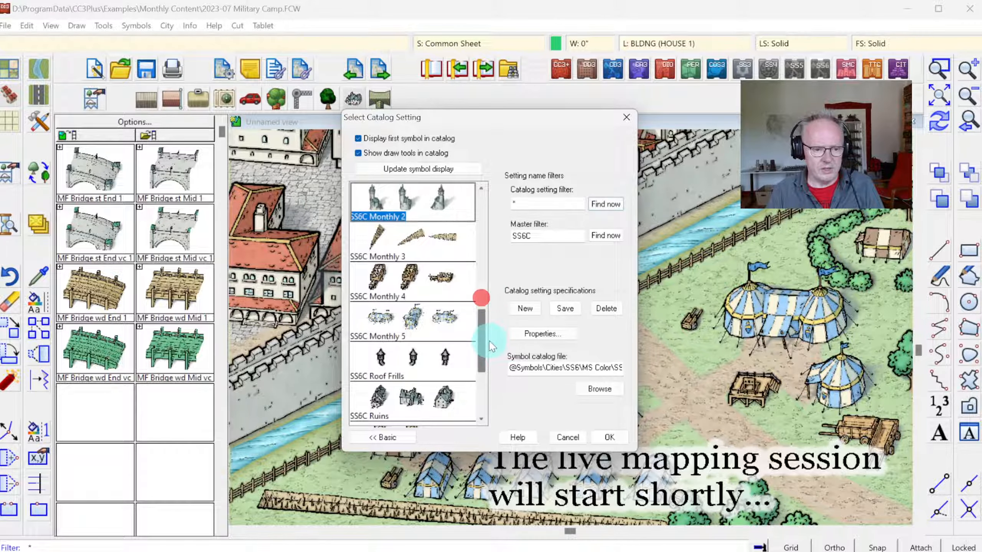
{"action": "left_click", "coordinate": [419, 237]}
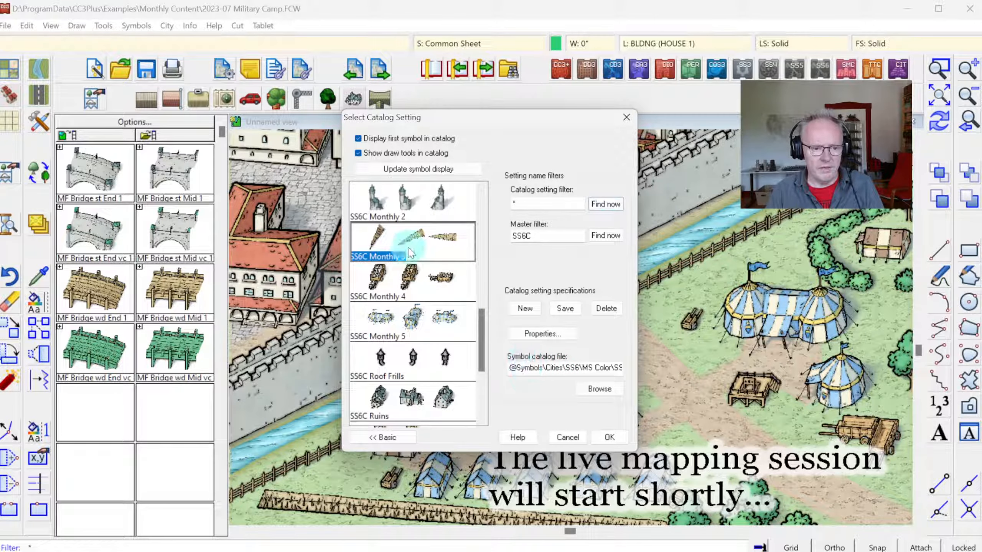
{"action": "left_click", "coordinate": [418, 288]}
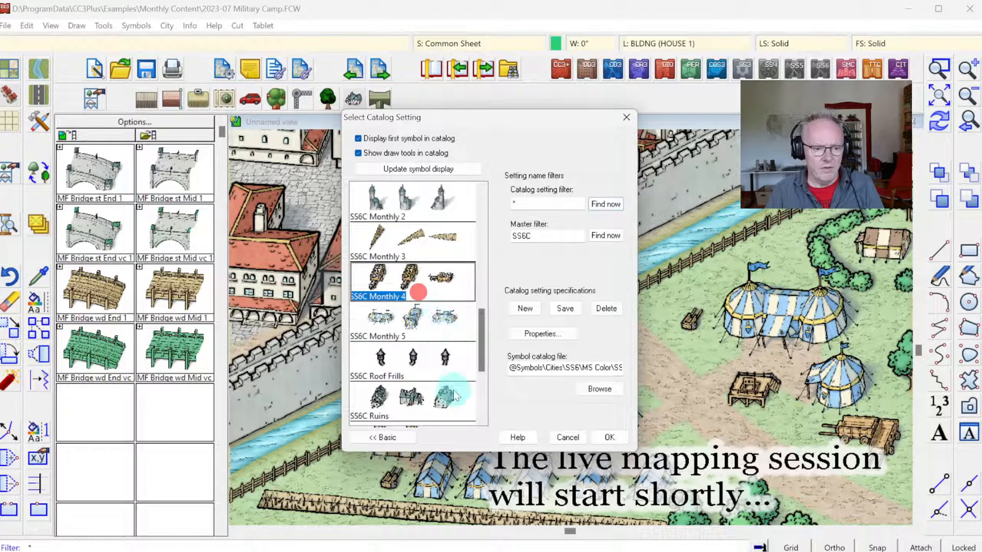
{"action": "left_click", "coordinate": [425, 315]}
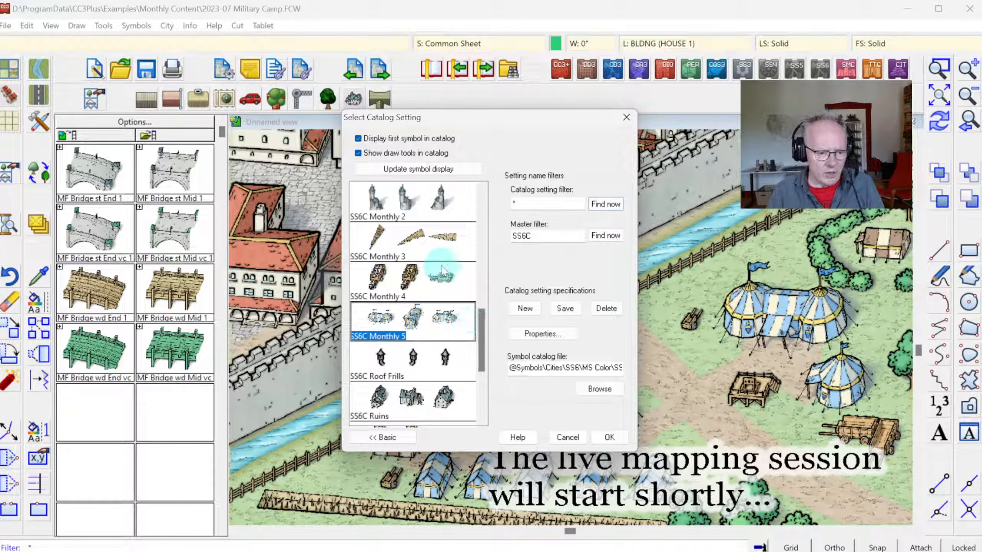
{"action": "left_click_drag", "start_coordinate": [478, 329], "coordinate": [481, 214]}
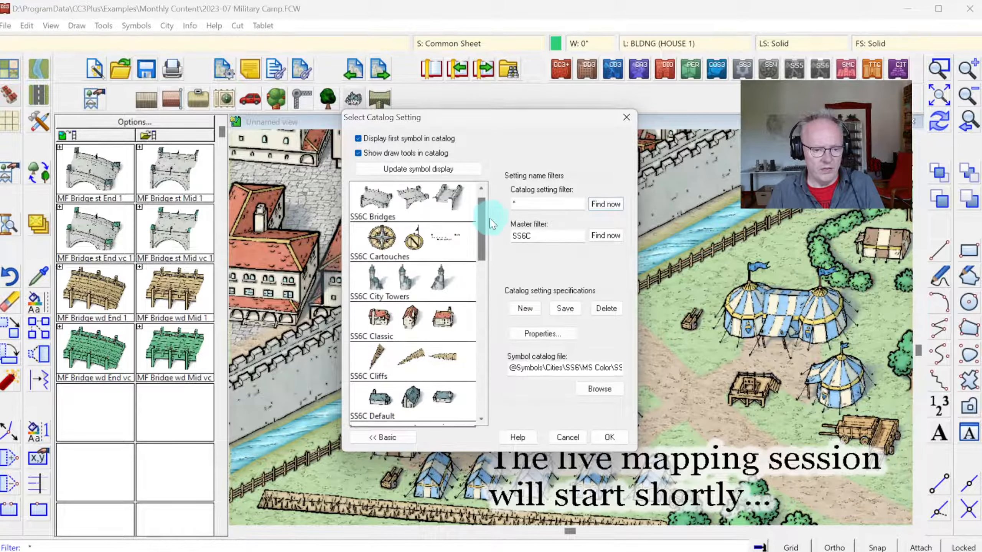
{"action": "left_click", "coordinate": [607, 438]}
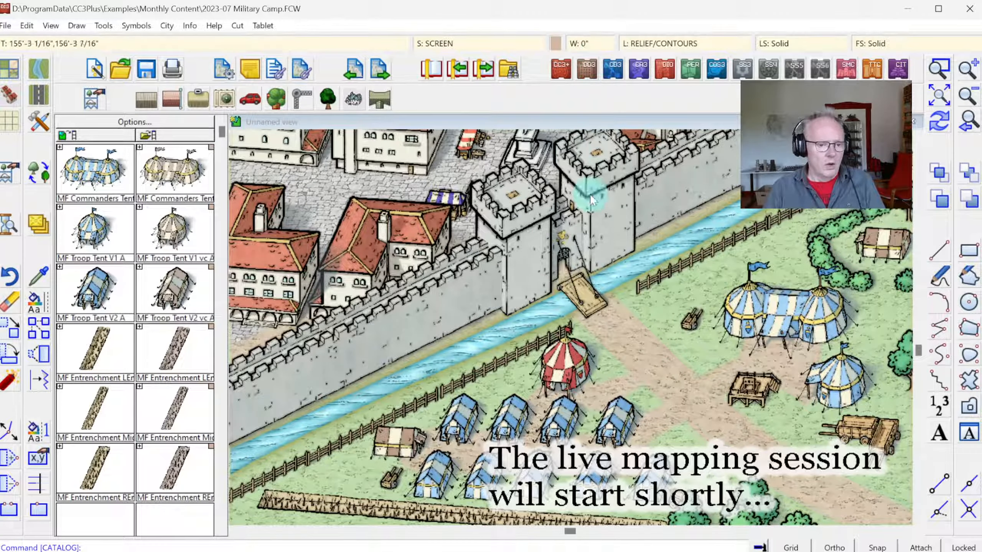
Step: Frame the complete Military Camp map closely in the view
{"action": "left_click", "coordinate": [938, 94]}
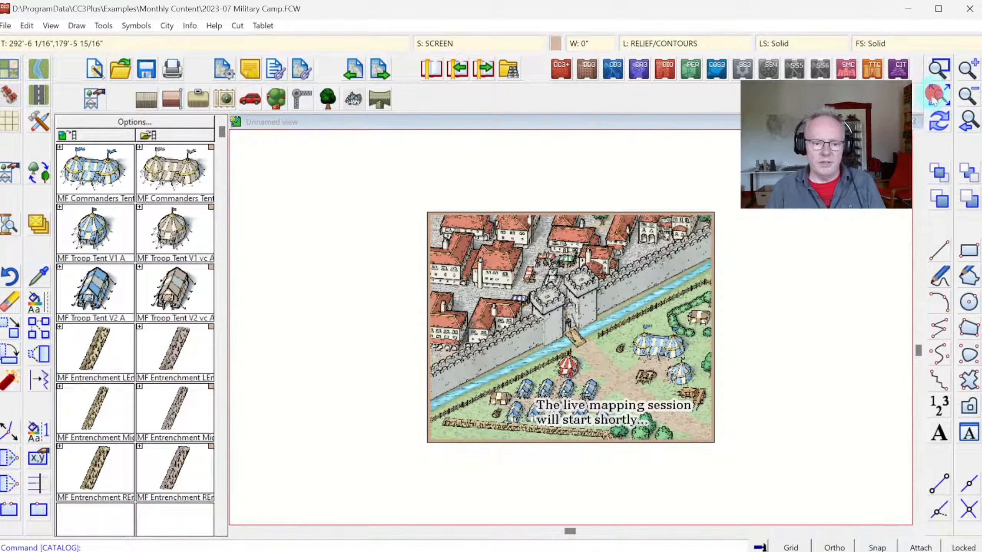
{"action": "left_click", "coordinate": [938, 68]}
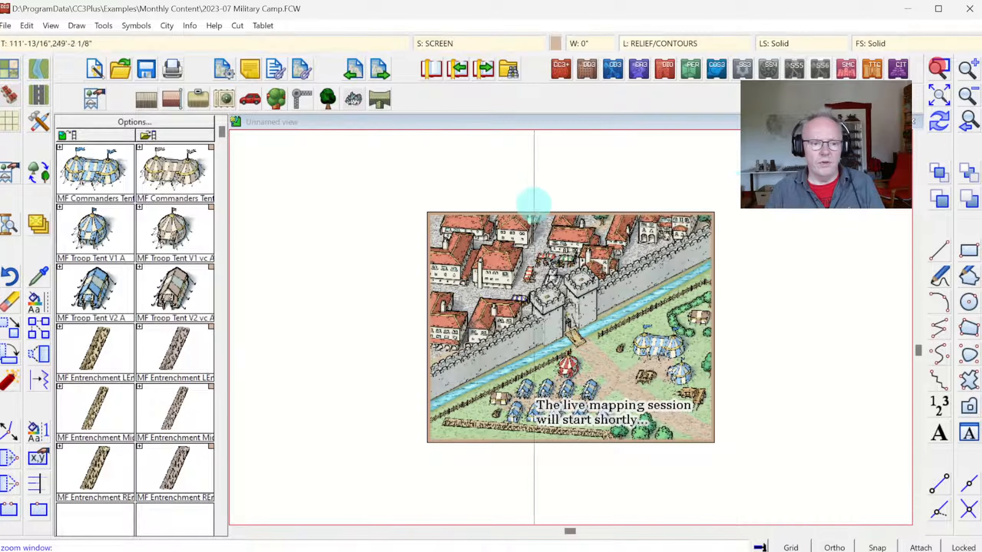
{"action": "left_click", "coordinate": [420, 203]}
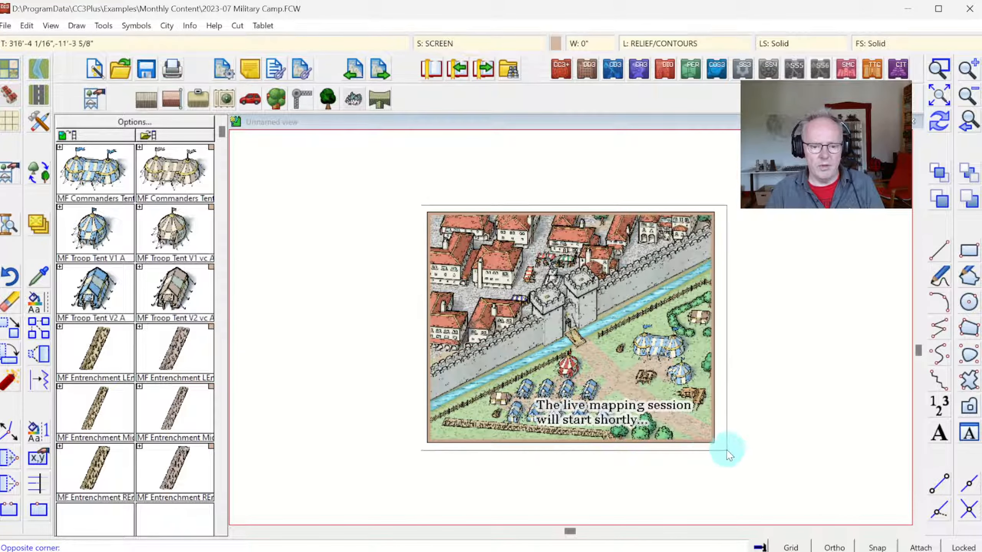
{"action": "left_click", "coordinate": [721, 446]}
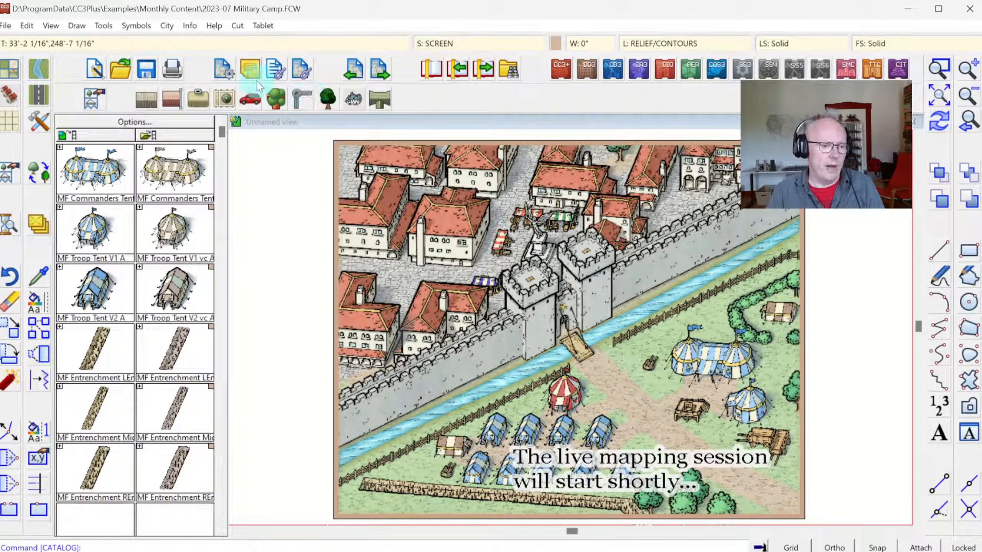
Step: Create a new Cities map with self-decided settings in the SS6 Isometric Cities style, 500 wide by 400 high
{"action": "left_click", "coordinate": [95, 76]}
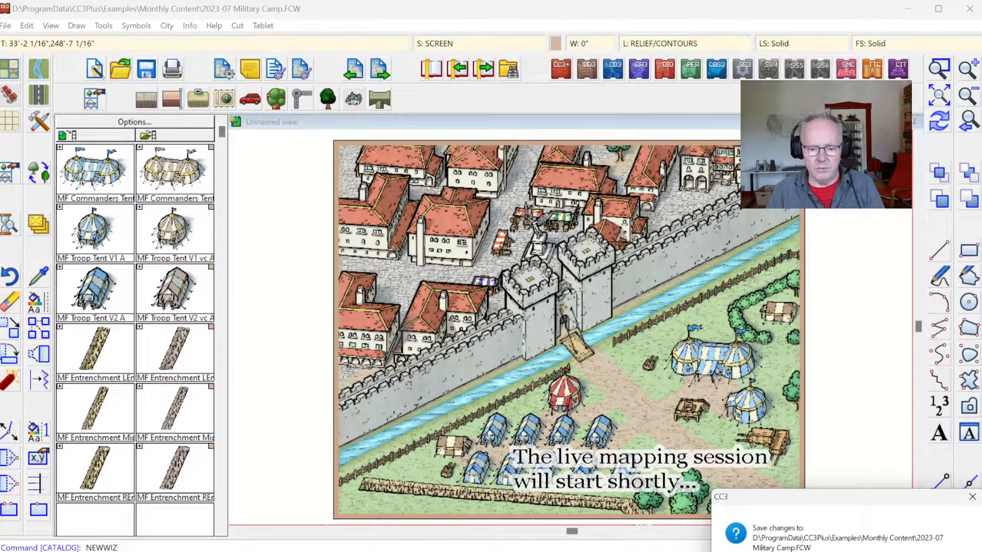
{"action": "left_click", "coordinate": [889, 551]}
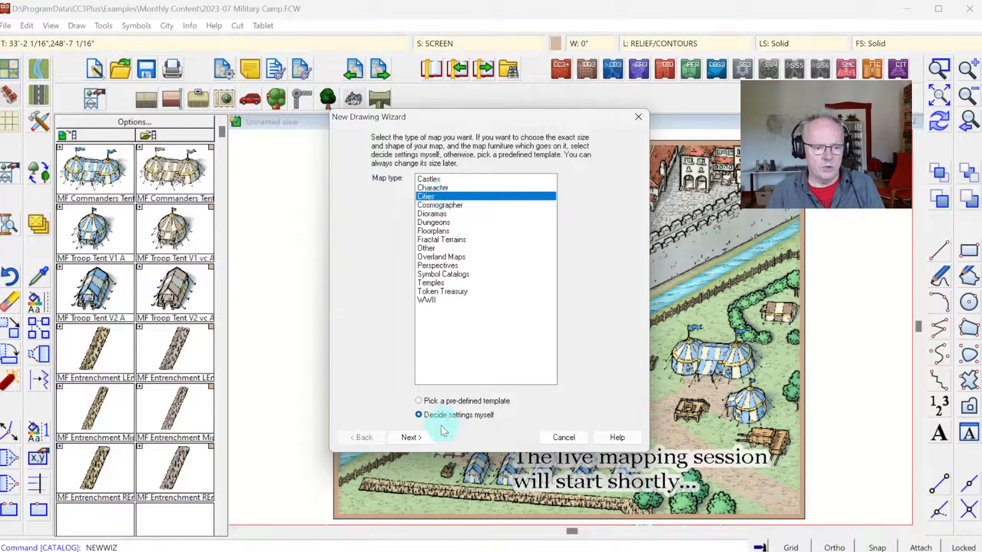
{"action": "left_click", "coordinate": [411, 438]}
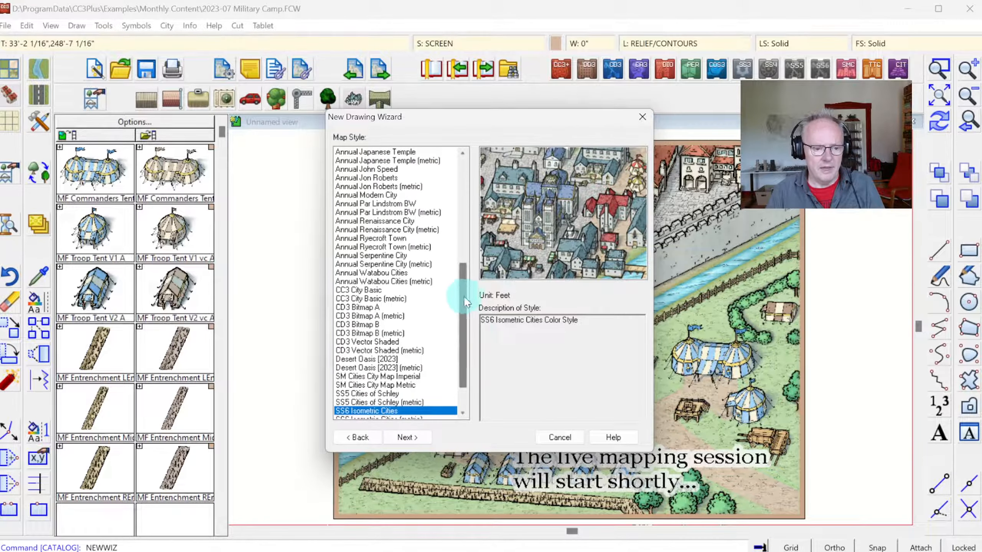
{"action": "scroll", "coordinate": [465, 303], "scroll_direction": "down", "scroll_amount": 2}
{"action": "left_click", "coordinate": [383, 377]}
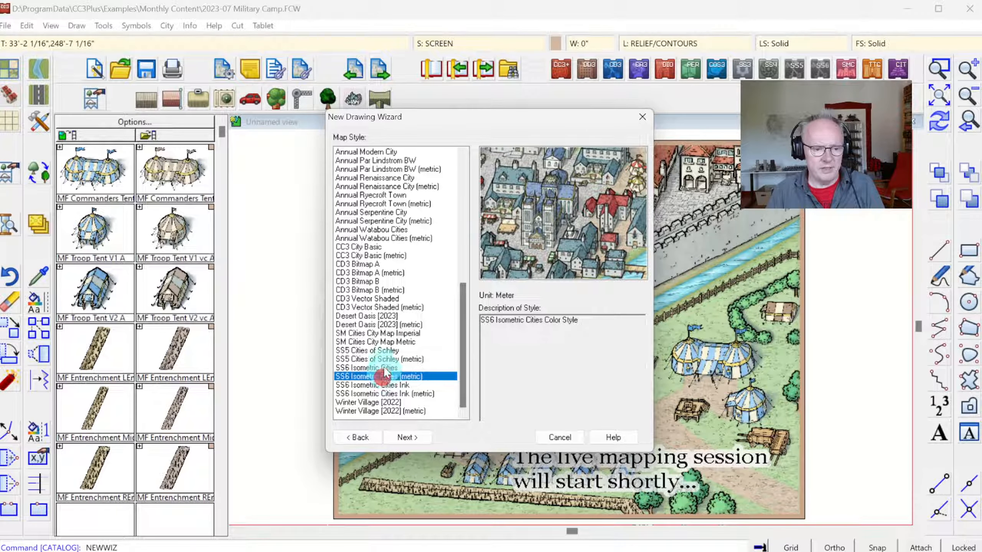
{"action": "left_click", "coordinate": [383, 367]}
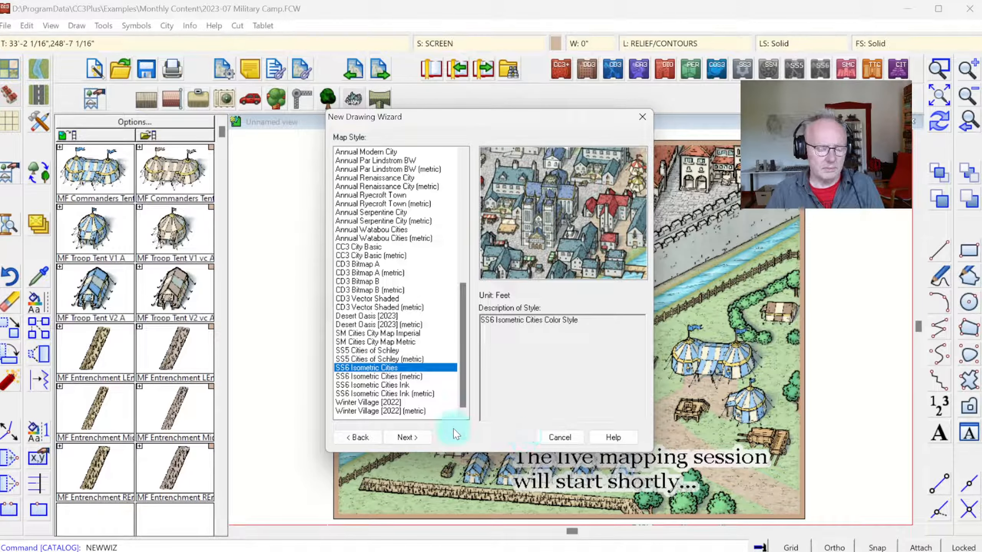
{"action": "left_click", "coordinate": [408, 437]}
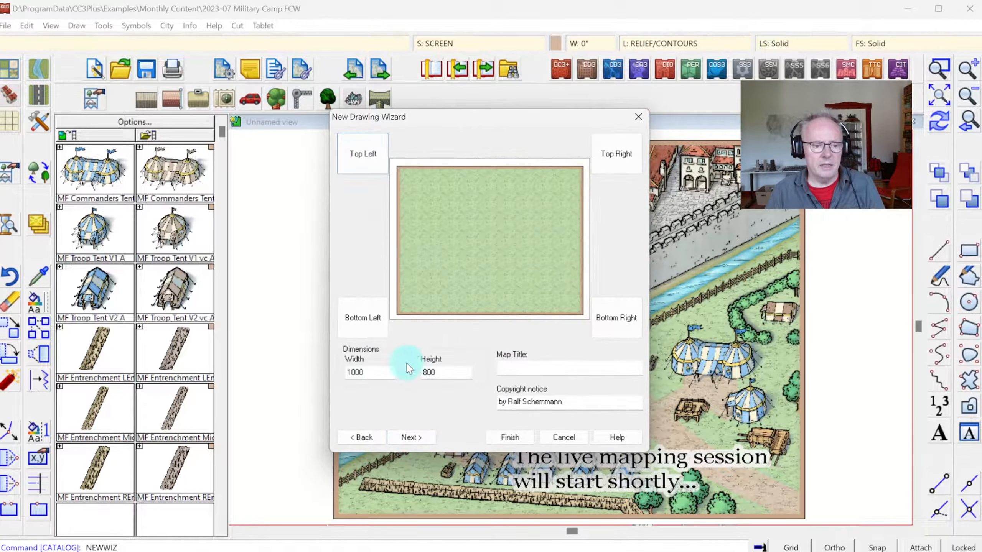
{"action": "double_click", "coordinate": [363, 372]}
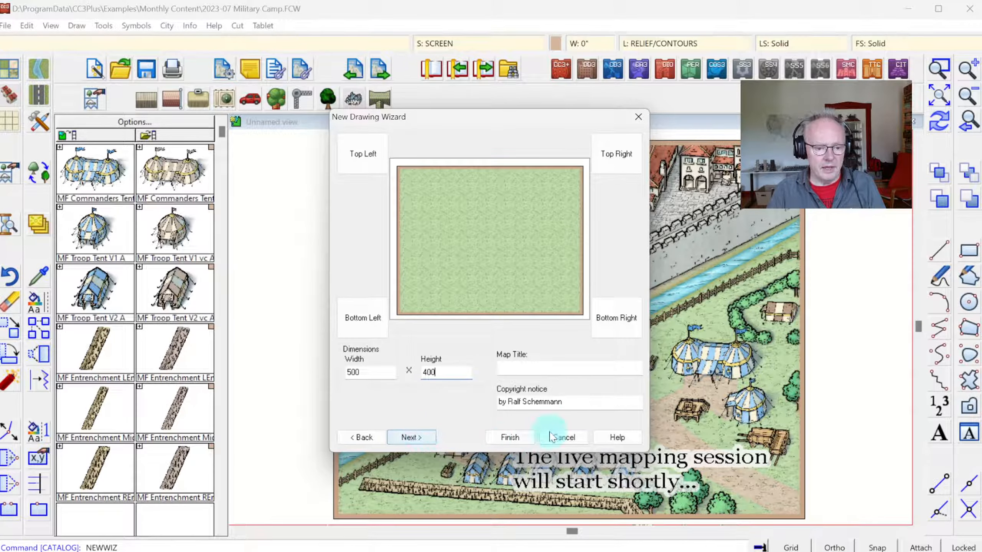
{"action": "left_click", "coordinate": [510, 438]}
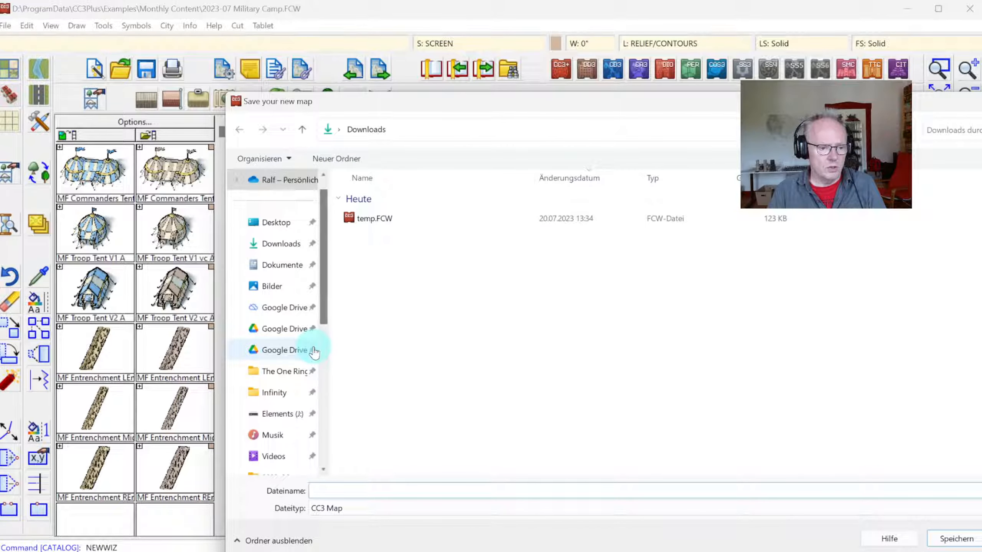
Step: Save the new map as My Iso City in the folder Videos > Profantasy Streams > 136 - Isometric Cities New
{"action": "scroll", "coordinate": [319, 387], "scroll_direction": "down", "scroll_amount": 2}
{"action": "left_click", "coordinate": [278, 335]}
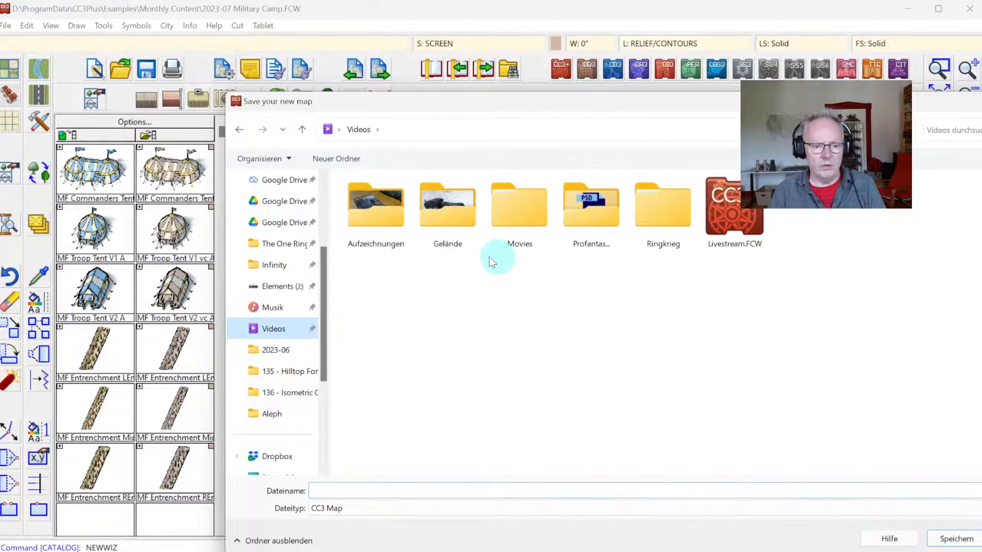
{"action": "double_click", "coordinate": [593, 215]}
{"action": "scroll", "coordinate": [595, 349], "scroll_direction": "down", "scroll_amount": 8}
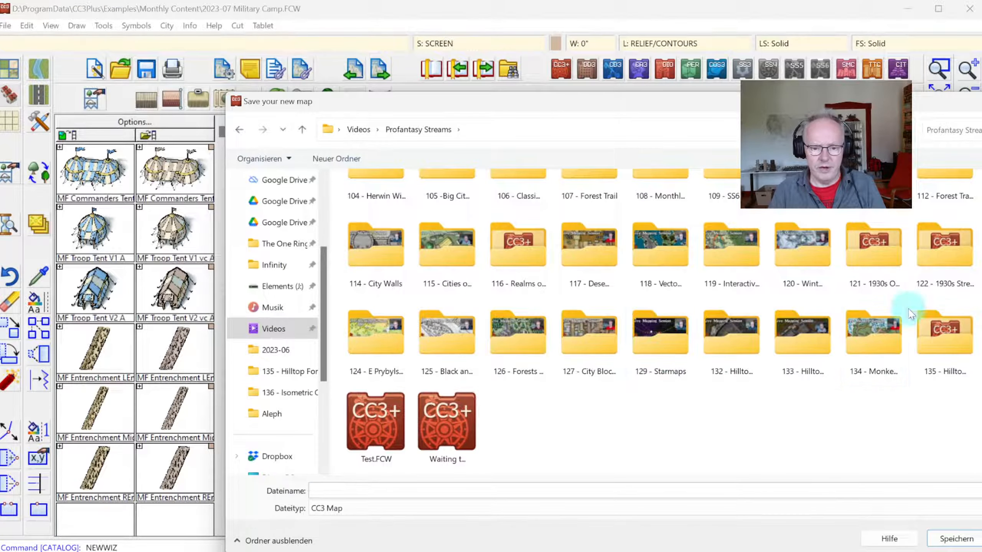
{"action": "double_click", "coordinate": [981, 340]}
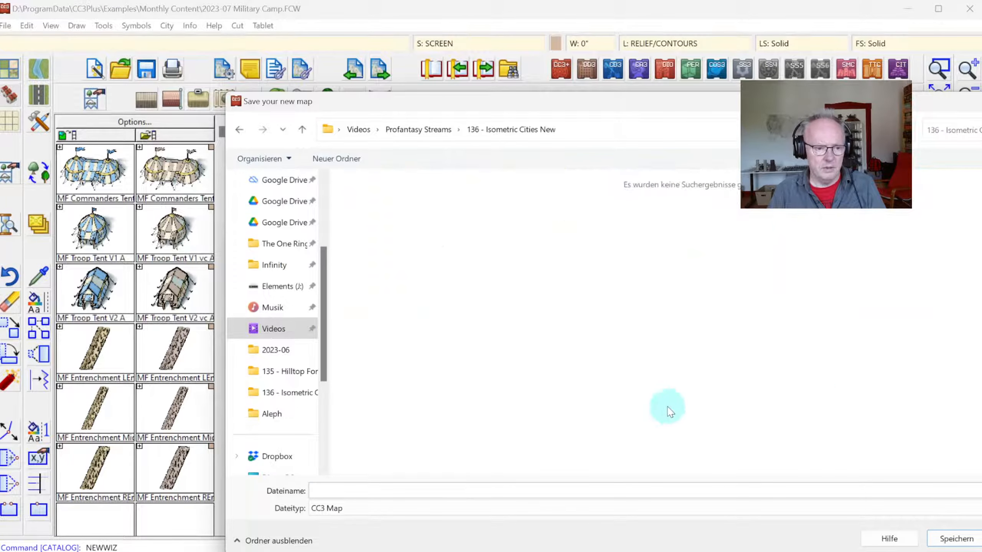
{"action": "left_click", "coordinate": [386, 493]}
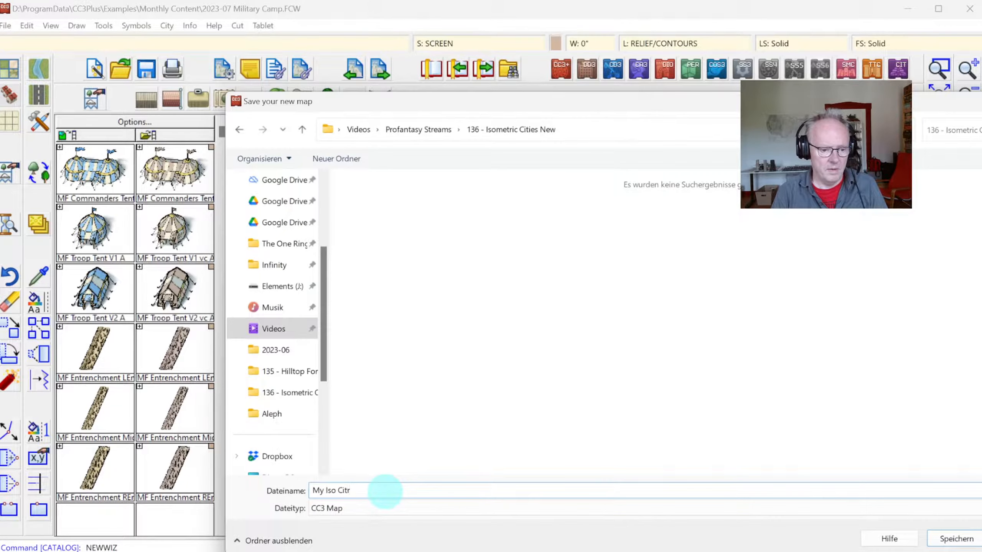
{"action": "key", "text": "Return"}
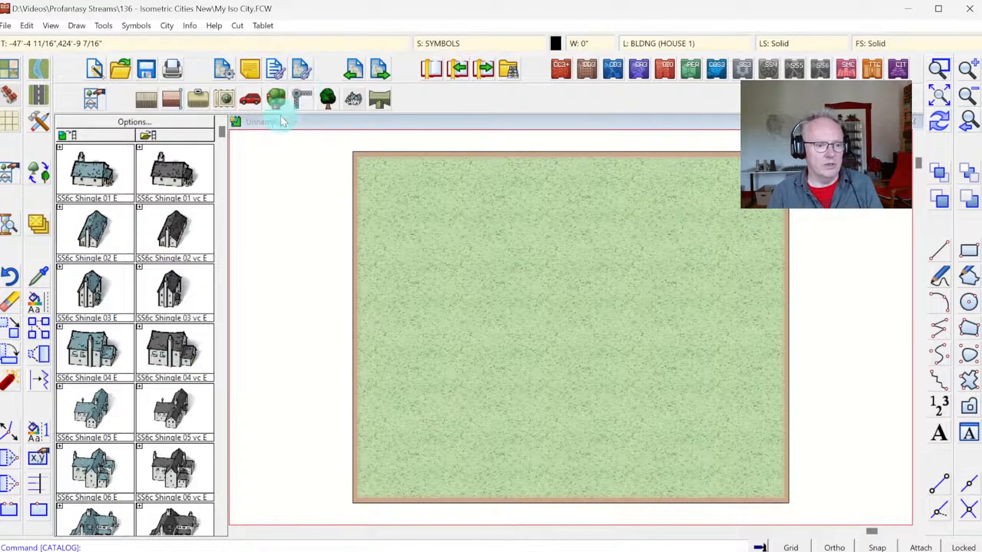
Step: Place the SS6c City Gate E symbol left of the map's centre, using the variant with one tower diagonally behind the other
{"action": "left_click", "coordinate": [300, 102]}
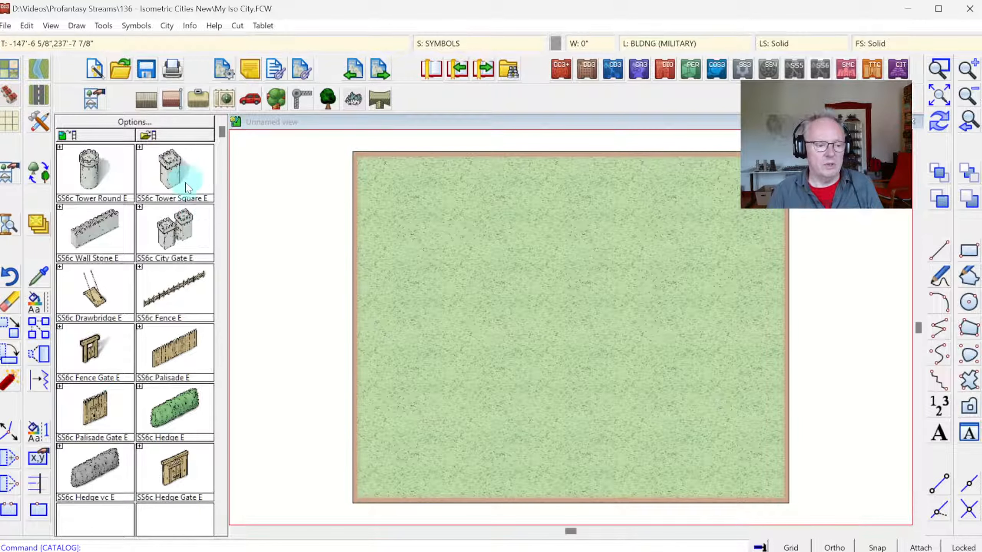
{"action": "left_click", "coordinate": [176, 230]}
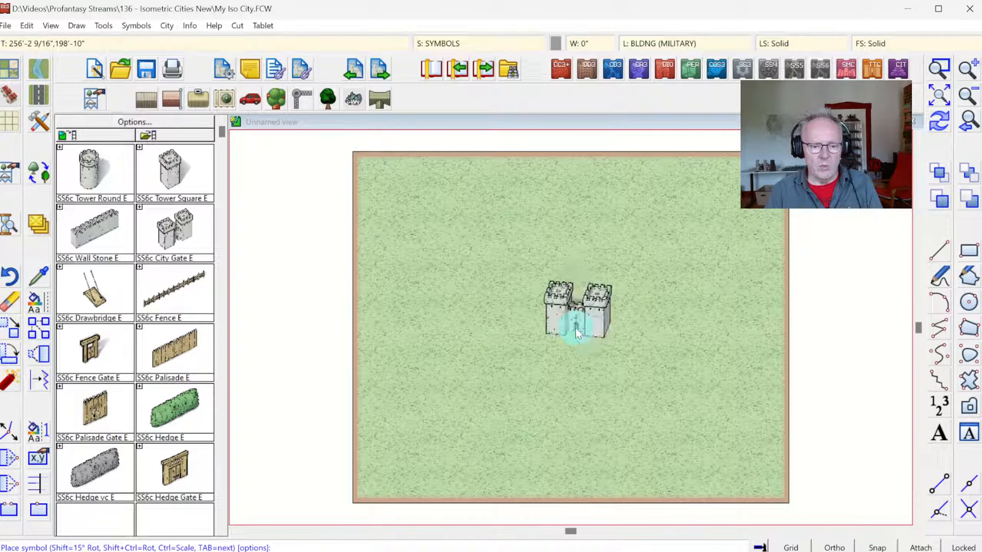
{"action": "key", "text": "Tab"}
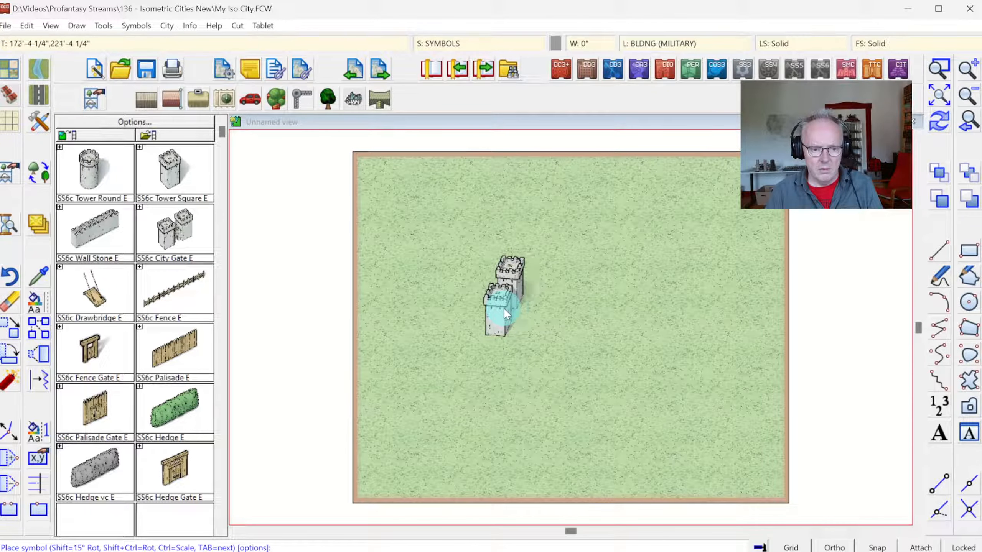
{"action": "left_click", "coordinate": [510, 306]}
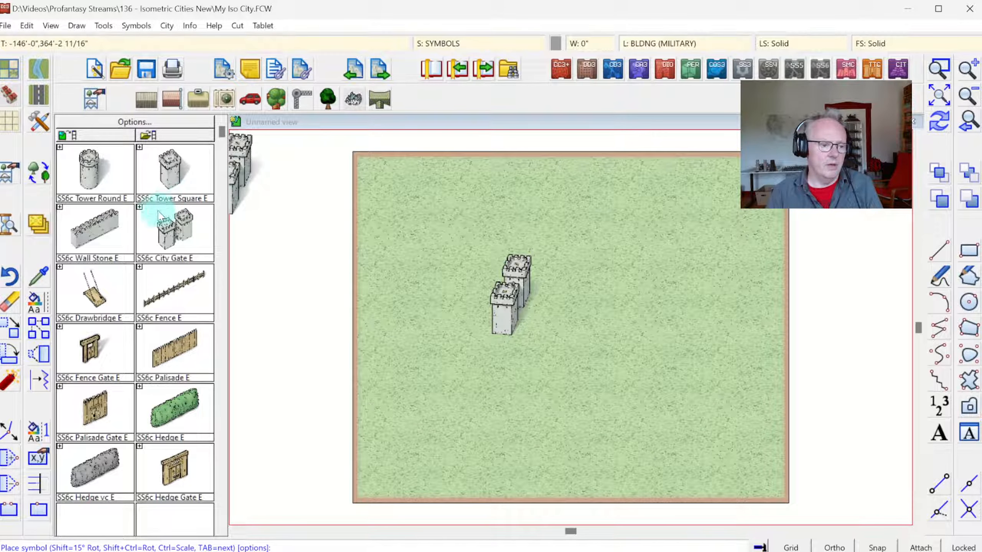
Step: Place a SS6c Wall Stone E segment against the front gate tower, using the steep diagonal variant running down toward the lower left
{"action": "left_click", "coordinate": [81, 228]}
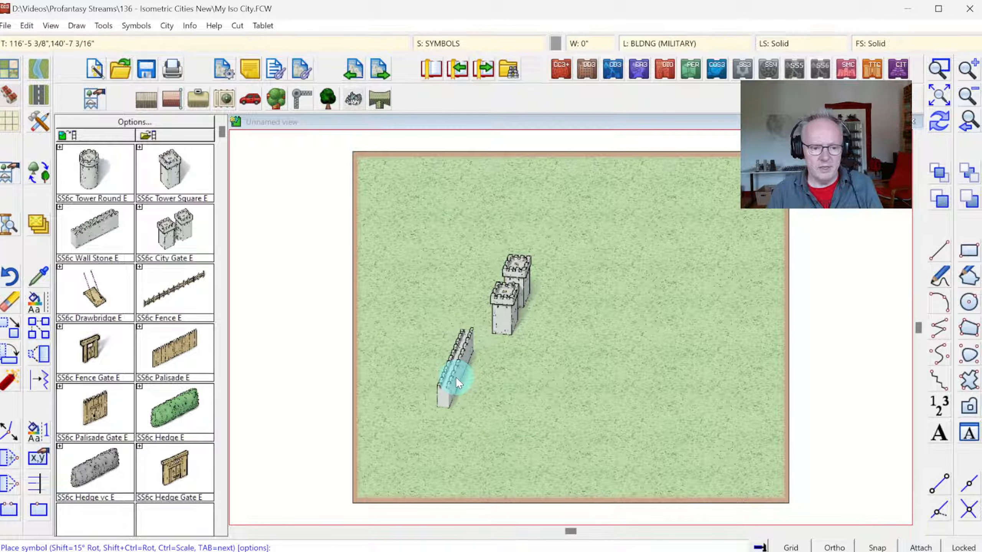
{"action": "key", "text": "Tab"}
{"action": "key", "text": "Tab"}
{"action": "key", "text": "Tab"}
{"action": "key", "text": "Tab"}
{"action": "key", "text": "Tab"}
{"action": "key", "text": "Tab"}
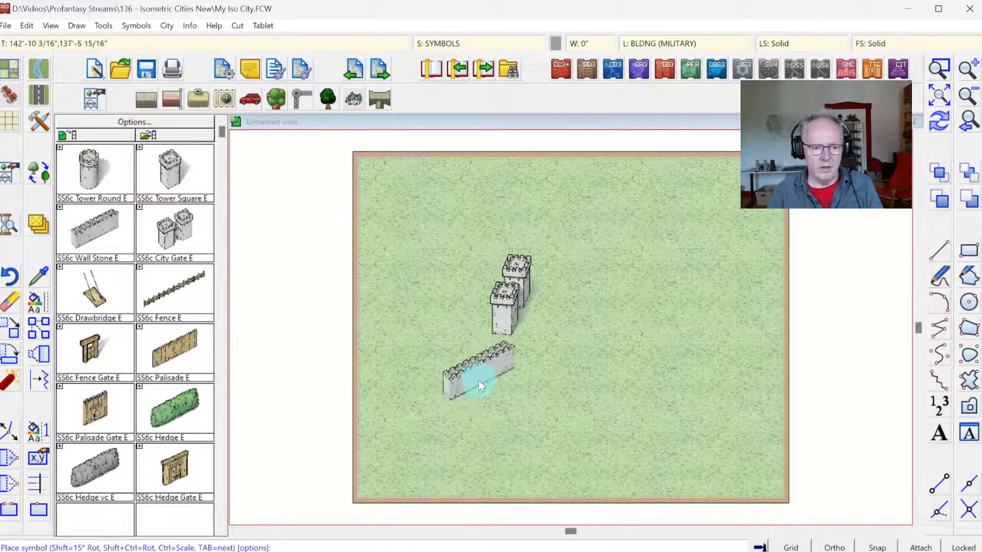
{"action": "key", "text": "Tab"}
{"action": "key", "text": "Tab"}
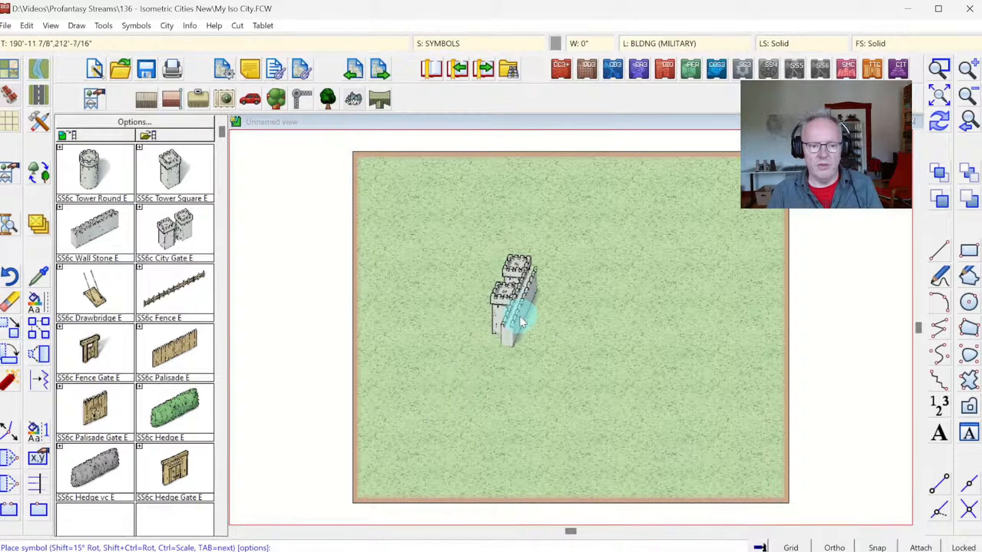
{"action": "left_click", "coordinate": [942, 73]}
{"action": "left_click", "coordinate": [403, 241]}
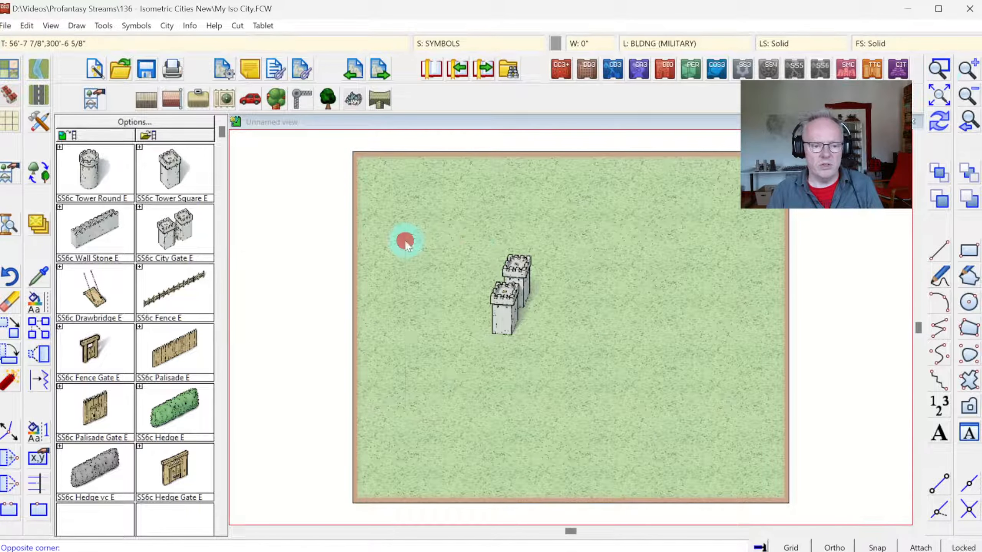
{"action": "left_click", "coordinate": [605, 463]}
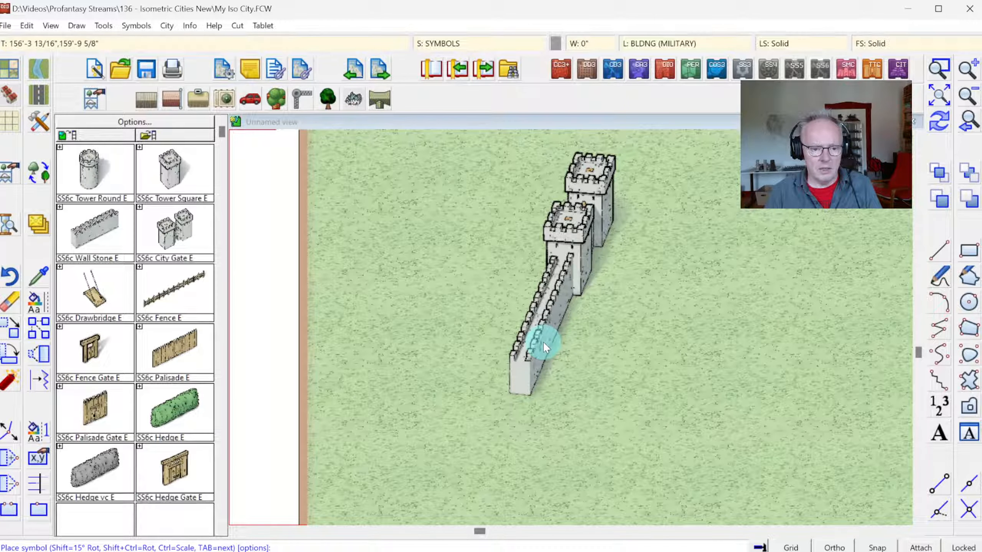
{"action": "left_click", "coordinate": [543, 341]}
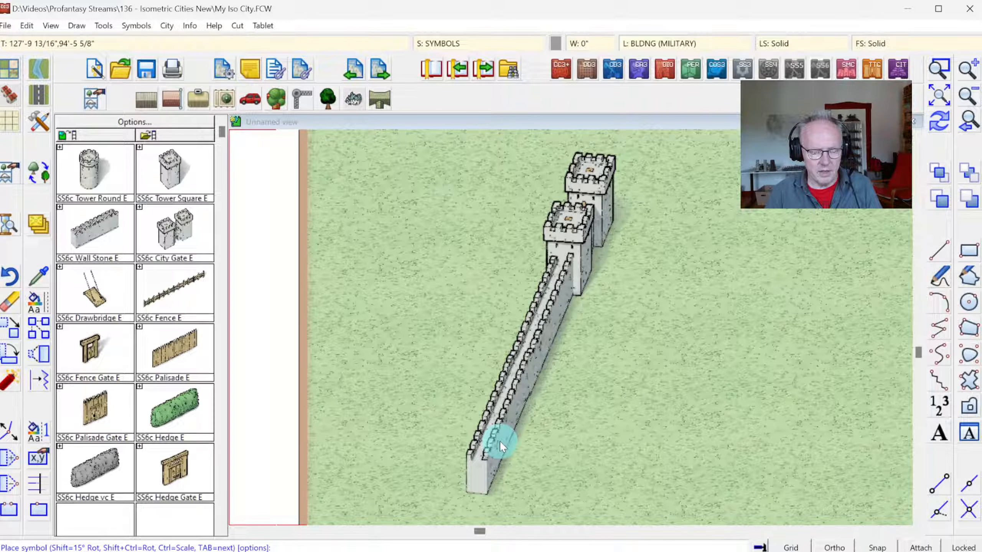
Step: Extend the city wall with a second steep diagonal stone segment aligned to the lower end of the first
{"action": "left_click", "coordinate": [939, 67]}
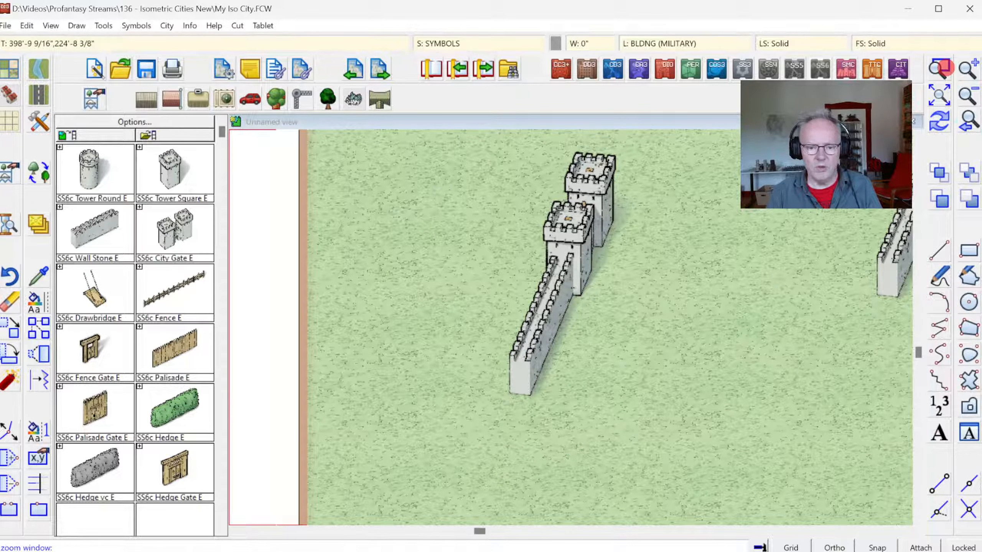
{"action": "left_click", "coordinate": [451, 344]}
{"action": "left_click", "coordinate": [586, 499]}
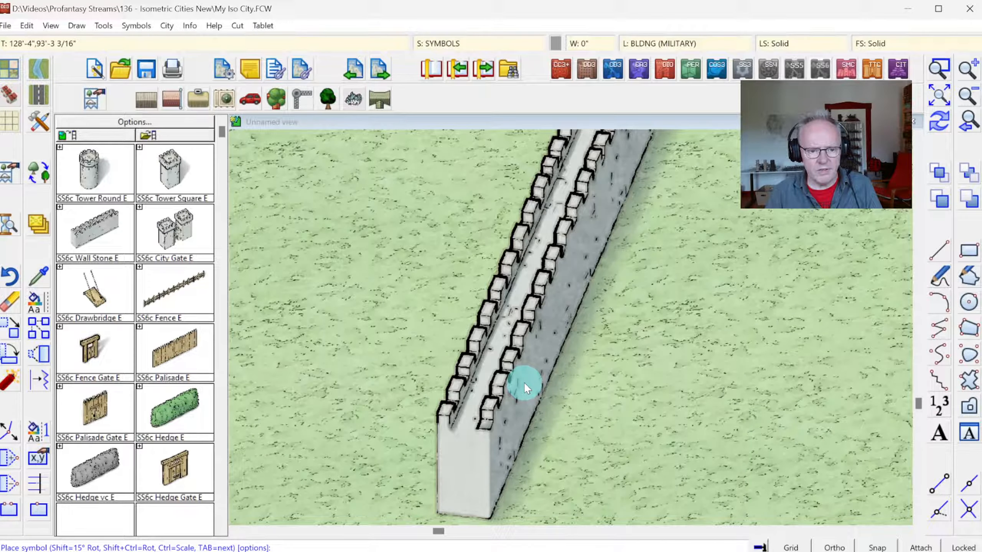
{"action": "left_click", "coordinate": [524, 382]}
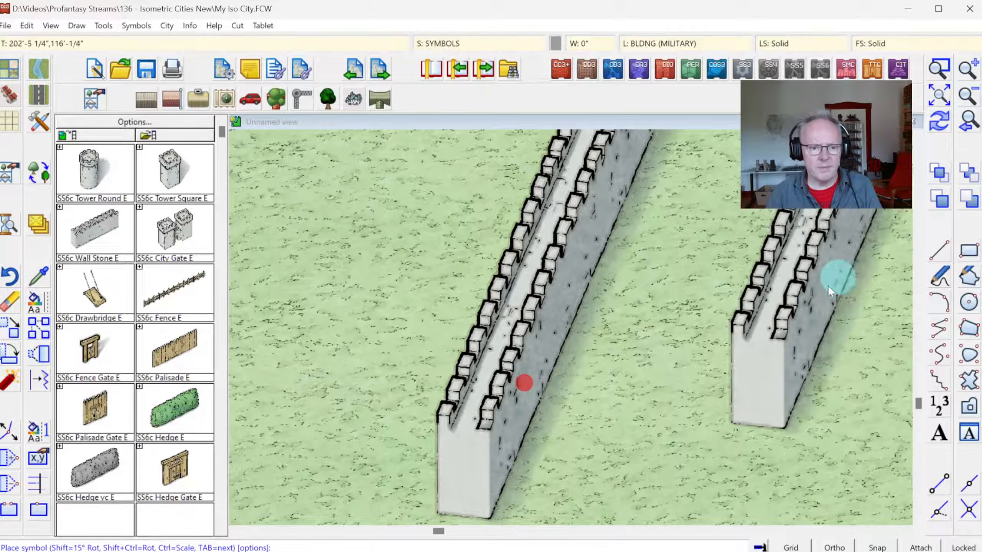
Step: Cap the lower end of the stone wall with a SS6c Tower Round E symbol
{"action": "left_click", "coordinate": [939, 95]}
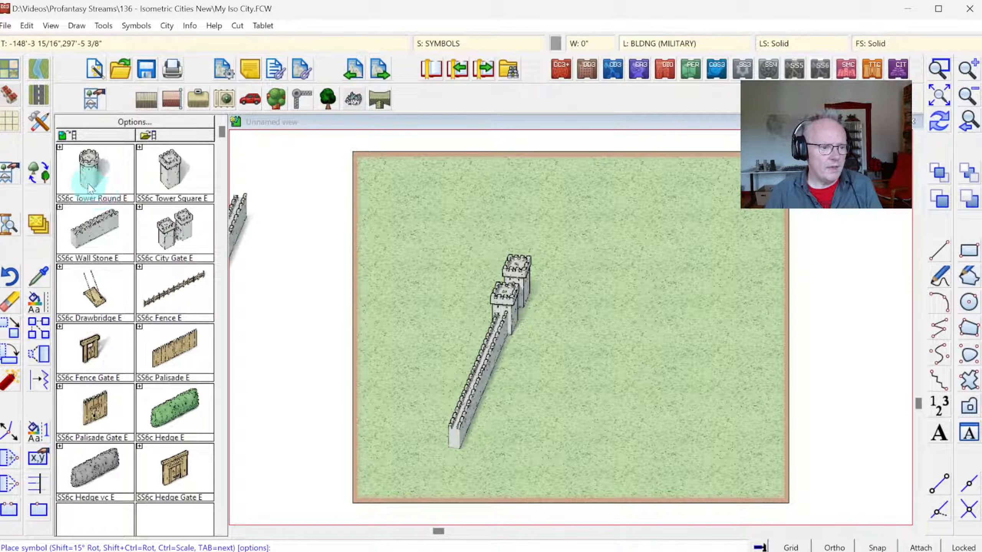
{"action": "left_click", "coordinate": [89, 170]}
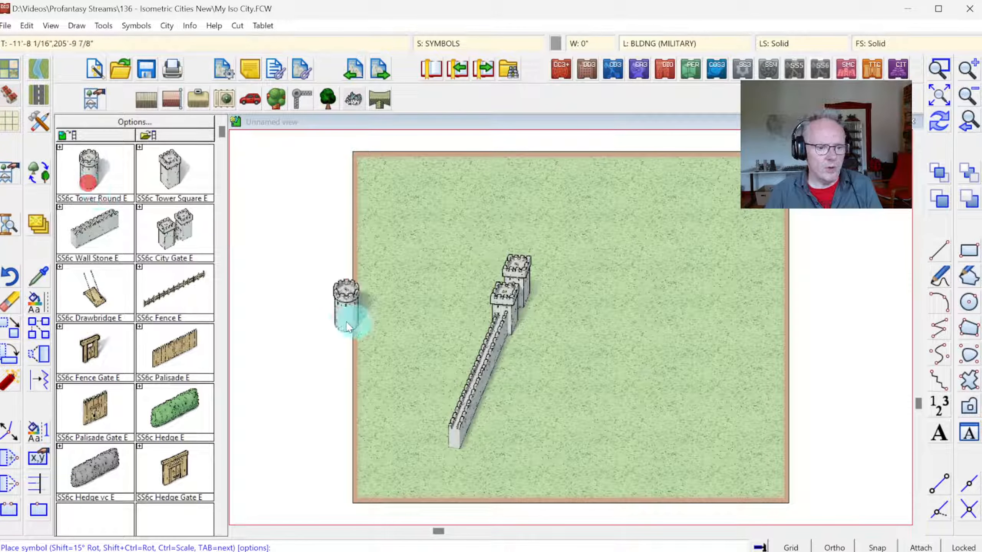
{"action": "left_click", "coordinate": [449, 452]}
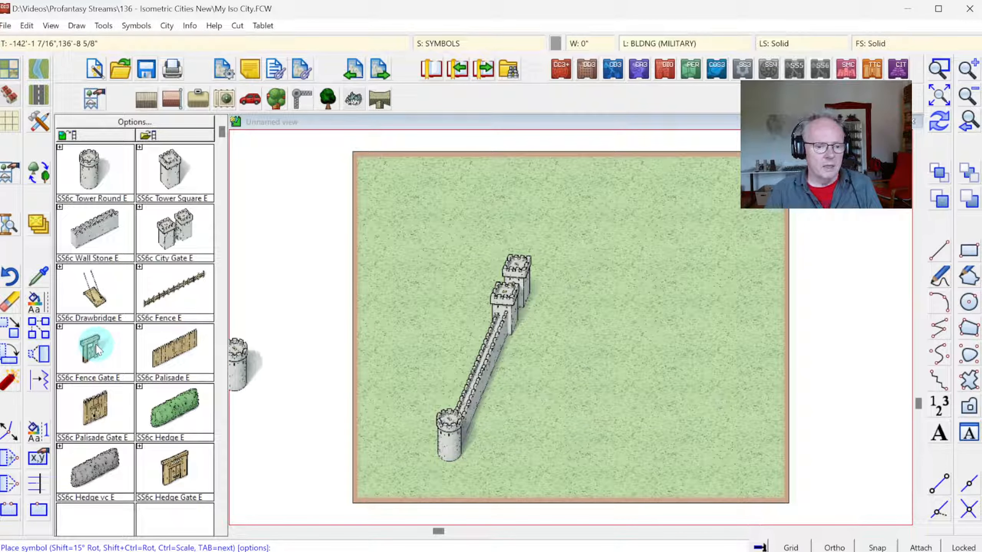
Step: Continue the wall from the round tower past the map's lower-left border with two SS6c Wall Stone E segments in the shallower diagonal variant
{"action": "left_click", "coordinate": [118, 236]}
{"action": "key", "text": "Tab"}
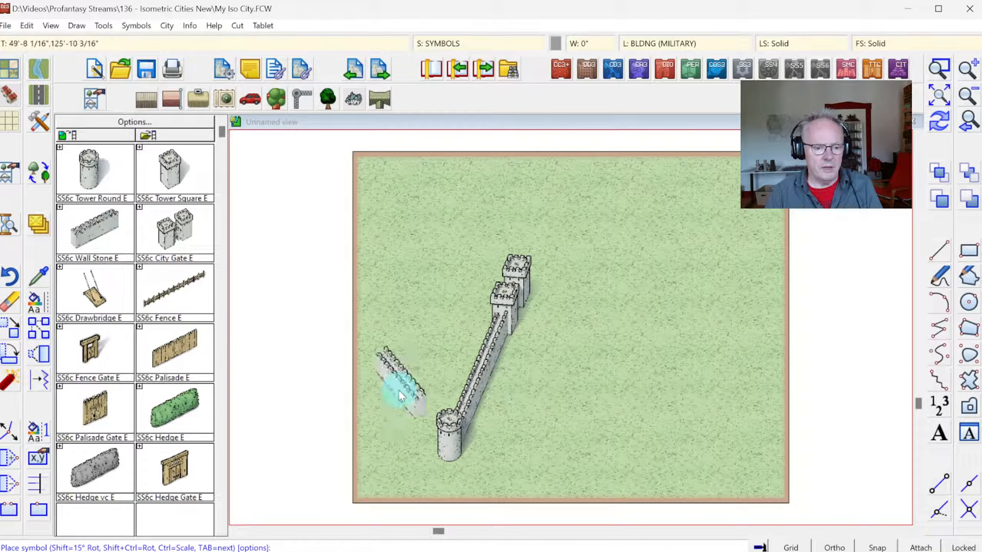
{"action": "key", "text": "Tab"}
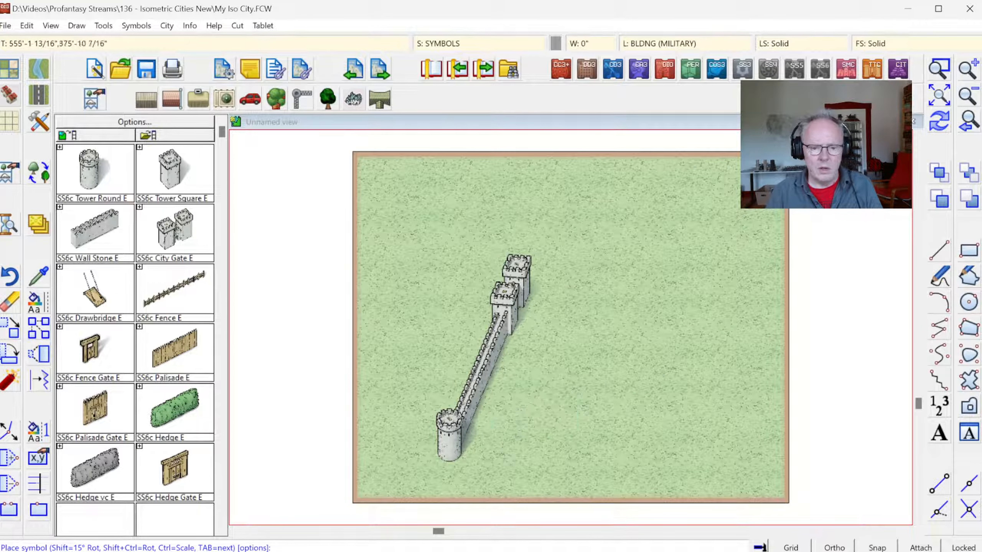
{"action": "left_click", "coordinate": [939, 69]}
{"action": "left_click_drag", "start_coordinate": [322, 377], "coordinate": [504, 511]}
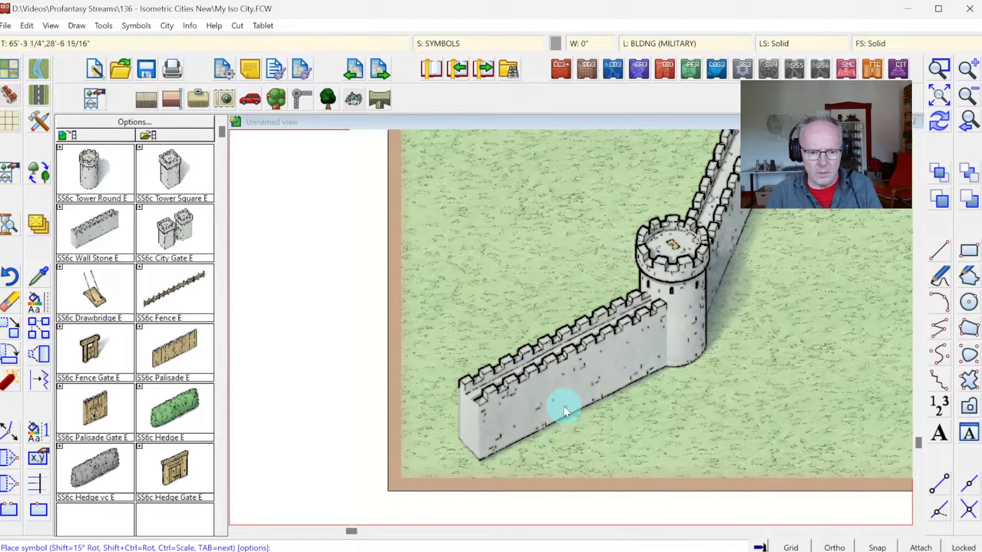
{"action": "left_click", "coordinate": [563, 406]}
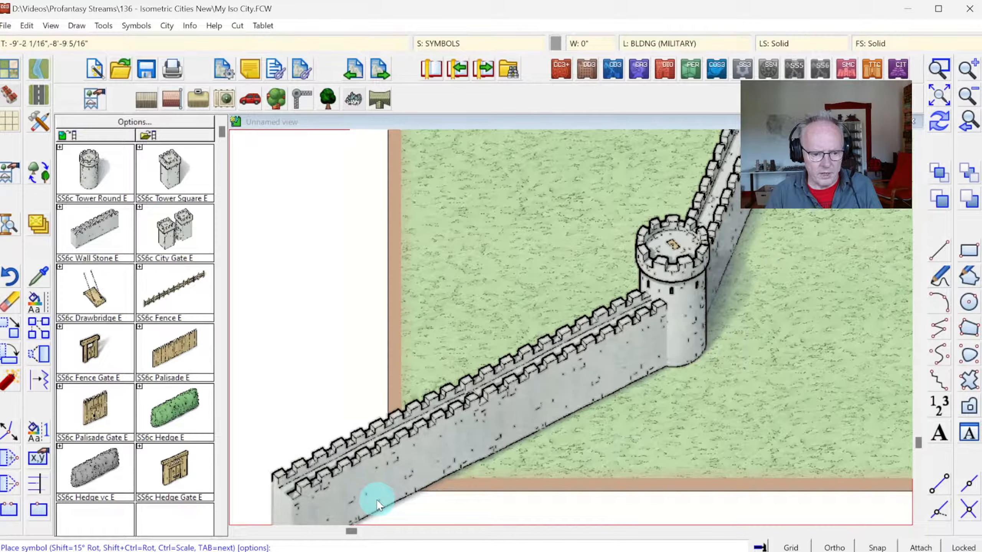
{"action": "left_click", "coordinate": [376, 498]}
Step: Examine the stone wall where it crosses the map's lower-left border and preview other wall variants beside it without placing any
{"action": "left_click", "coordinate": [939, 100]}
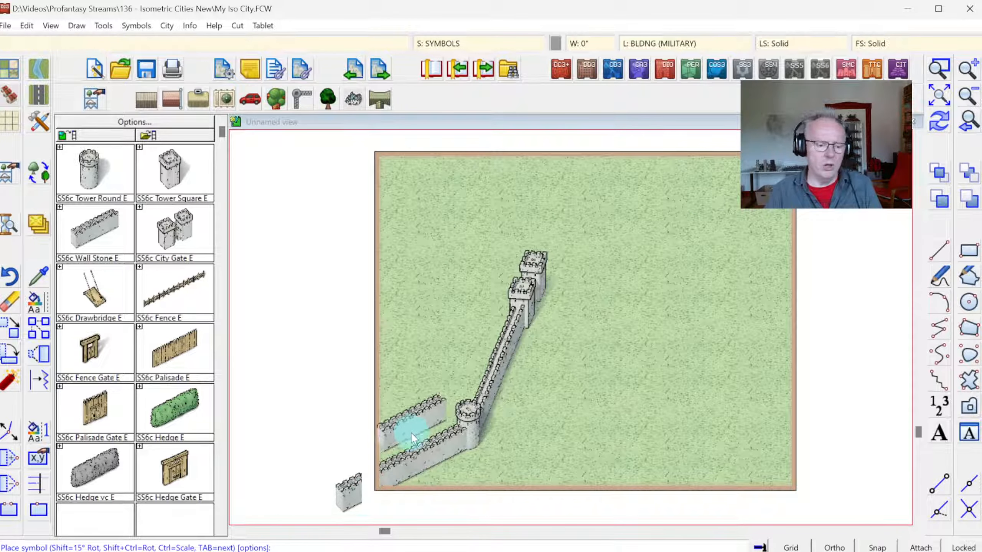
{"action": "left_click", "coordinate": [328, 503]}
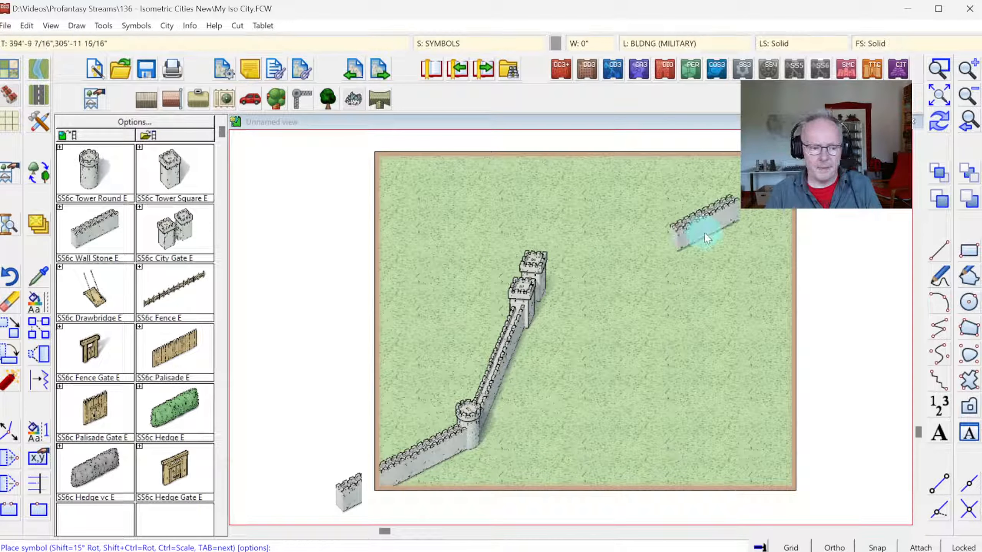
{"action": "left_click", "coordinate": [940, 69]}
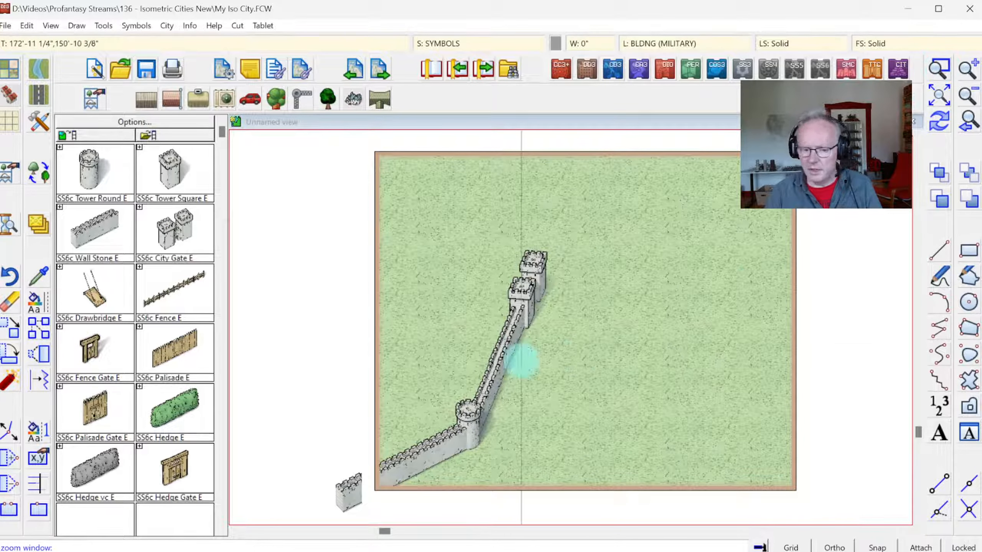
{"action": "left_click", "coordinate": [331, 400]}
{"action": "left_click", "coordinate": [494, 504]}
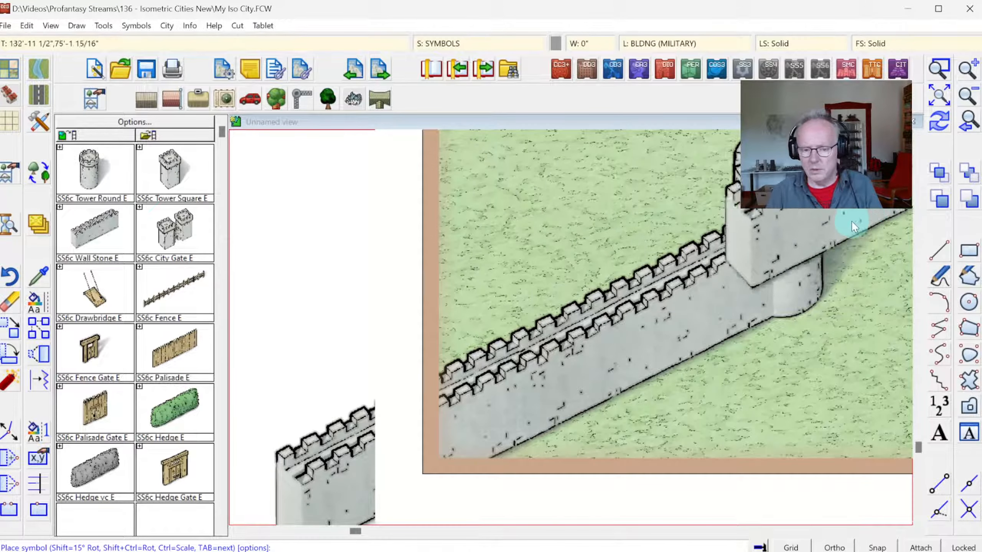
{"action": "left_click", "coordinate": [975, 124]}
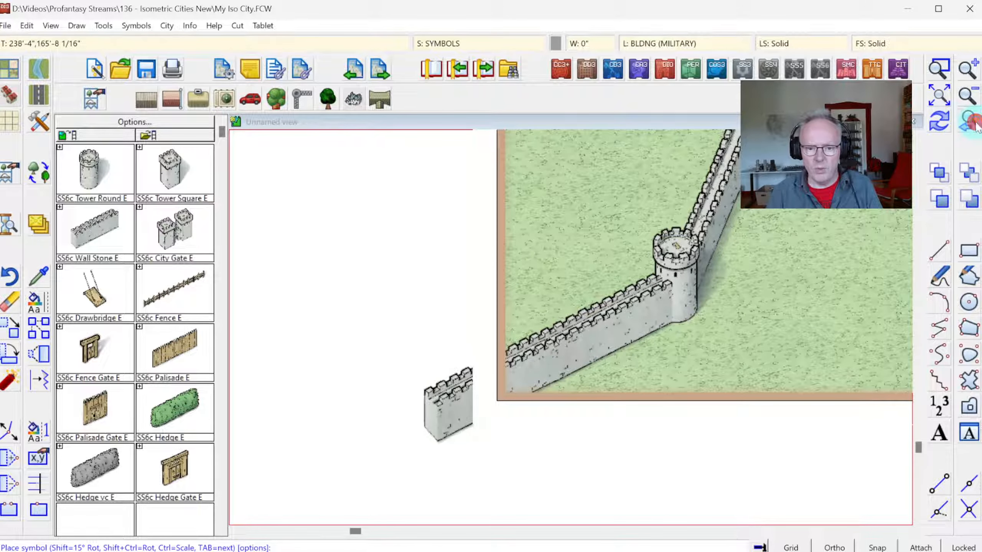
{"action": "left_click", "coordinate": [974, 123]}
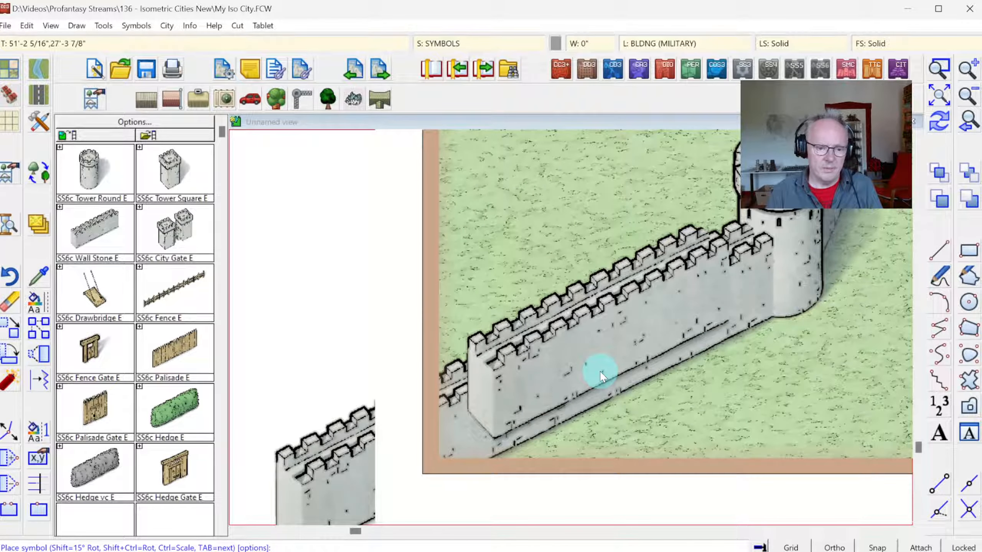
{"action": "left_click", "coordinate": [602, 375]}
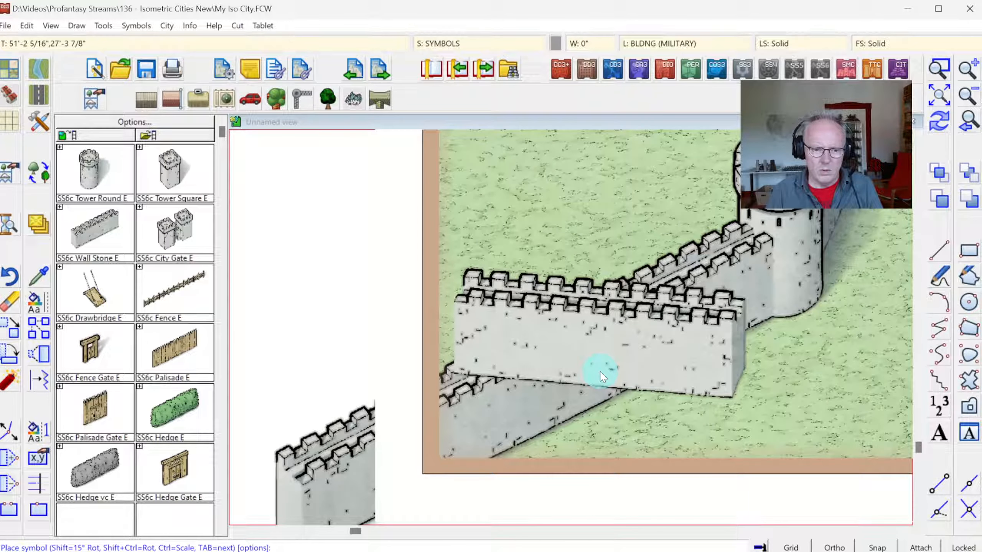
{"action": "key", "text": "Tab"}
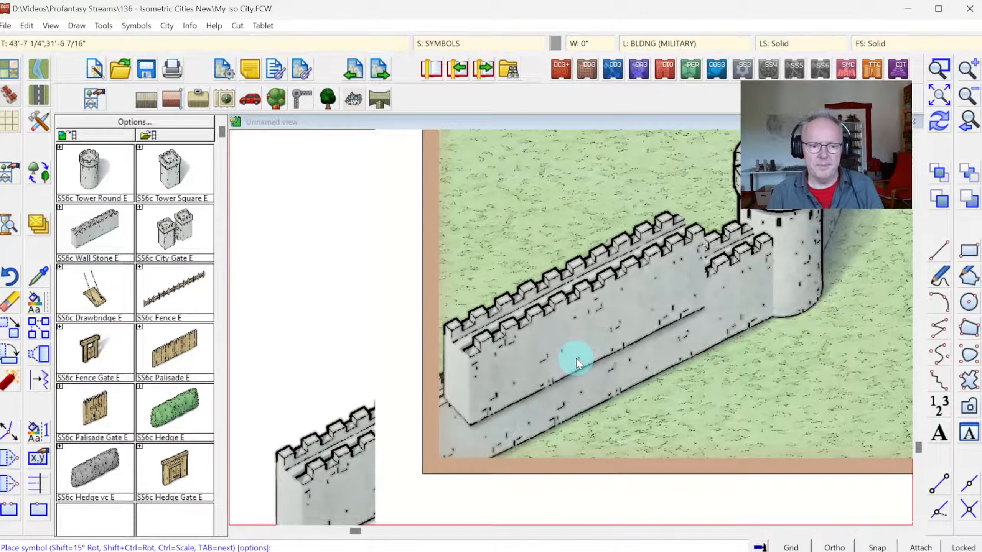
{"action": "key", "text": "Escape"}
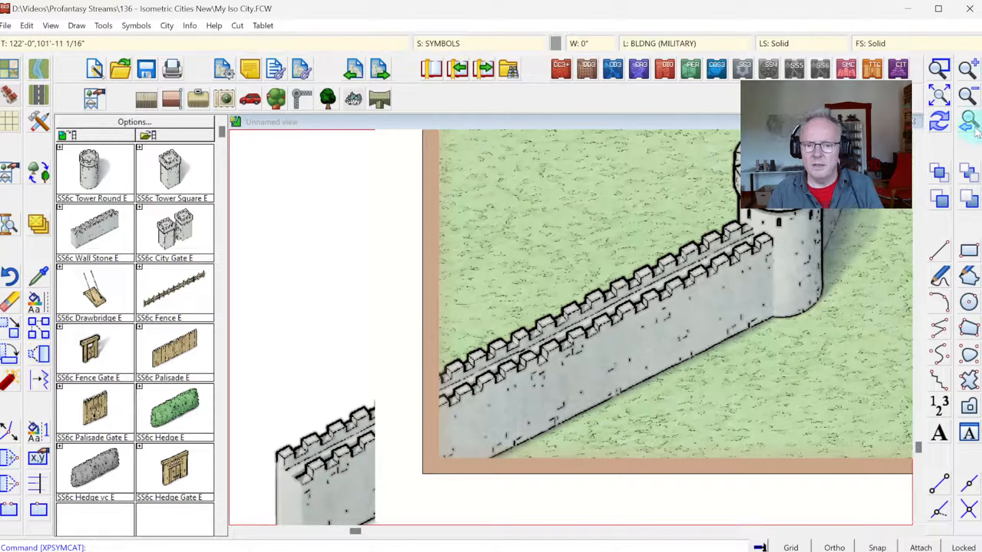
{"action": "left_click", "coordinate": [973, 133]}
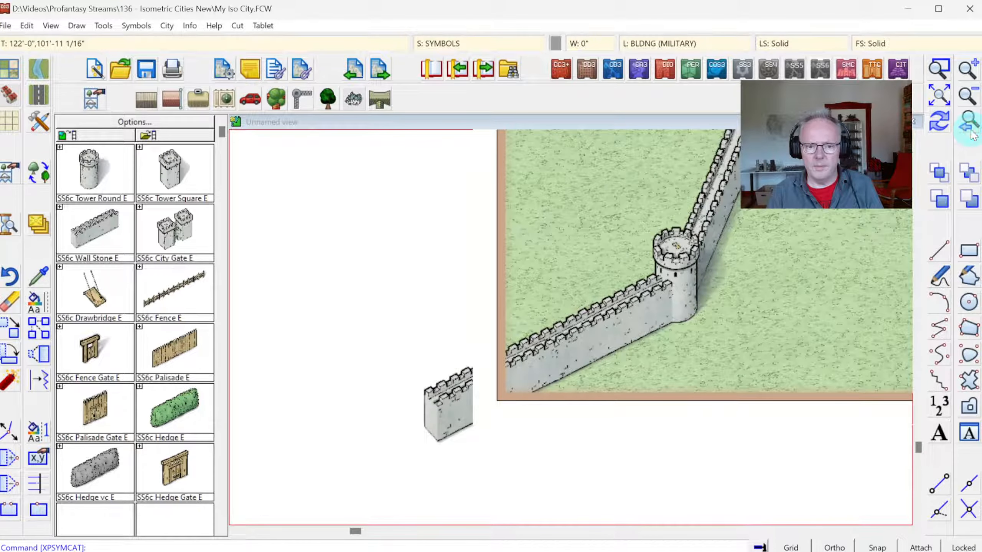
Step: Place a steep diagonal SS6c Wall Stone E segment on the grass to the upper right of the gate's rear tower
{"action": "left_click", "coordinate": [939, 95]}
{"action": "left_click", "coordinate": [940, 70]}
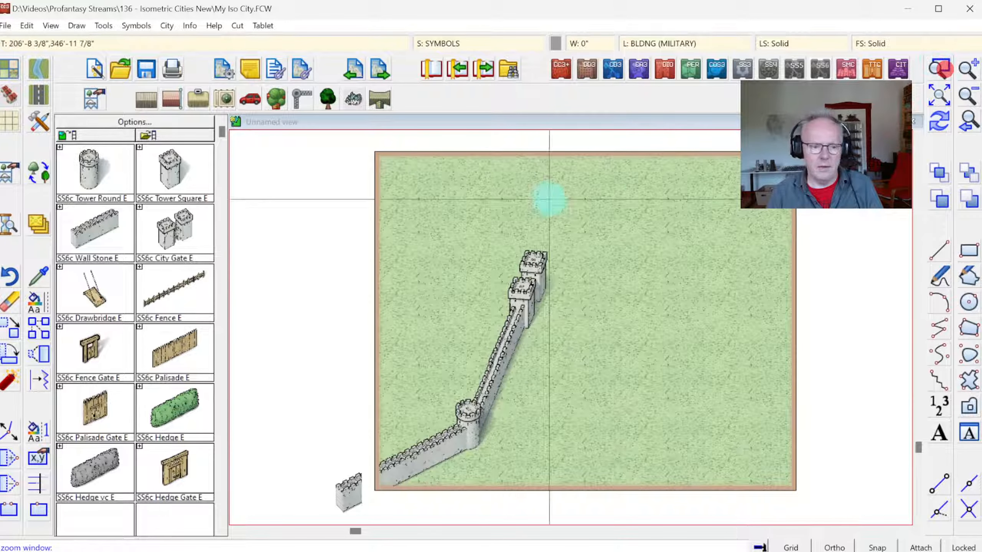
{"action": "left_click", "coordinate": [359, 140]}
{"action": "left_click", "coordinate": [649, 361]}
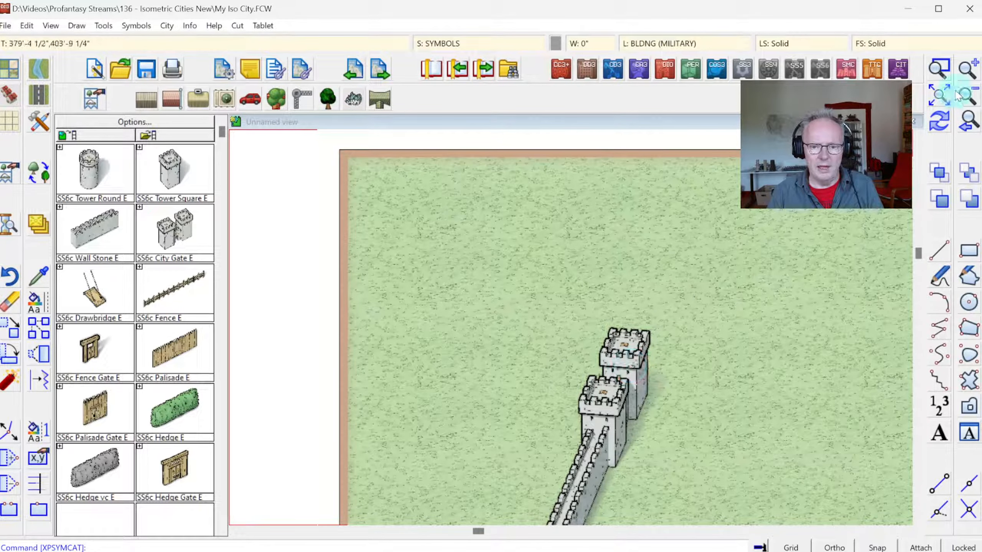
{"action": "left_click", "coordinate": [940, 96]}
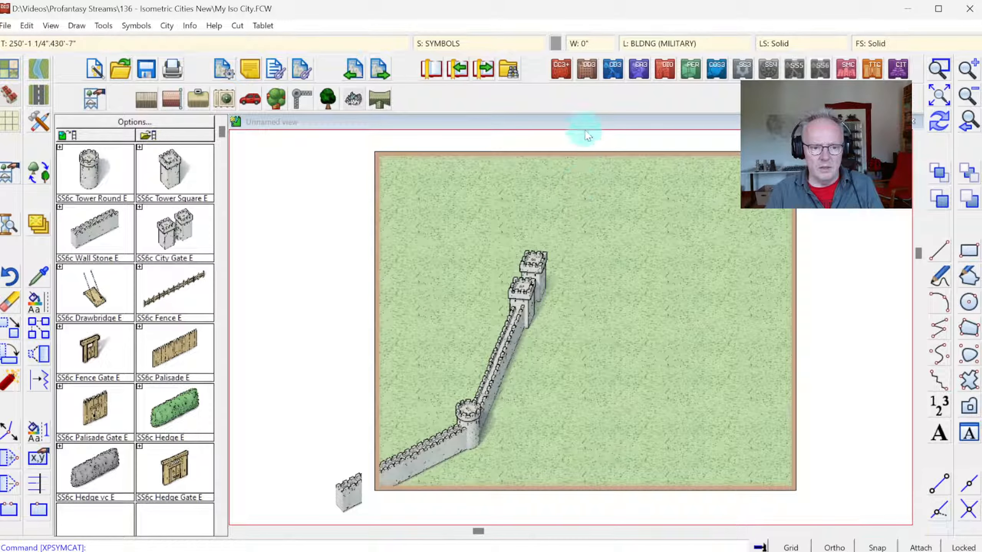
{"action": "left_click", "coordinate": [938, 73]}
{"action": "left_click", "coordinate": [429, 137]}
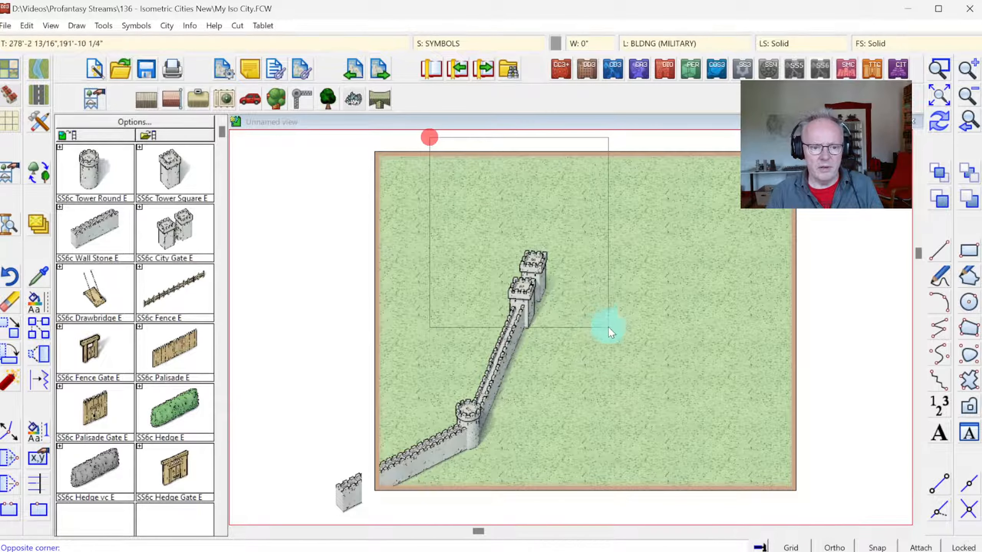
{"action": "left_click", "coordinate": [615, 344]}
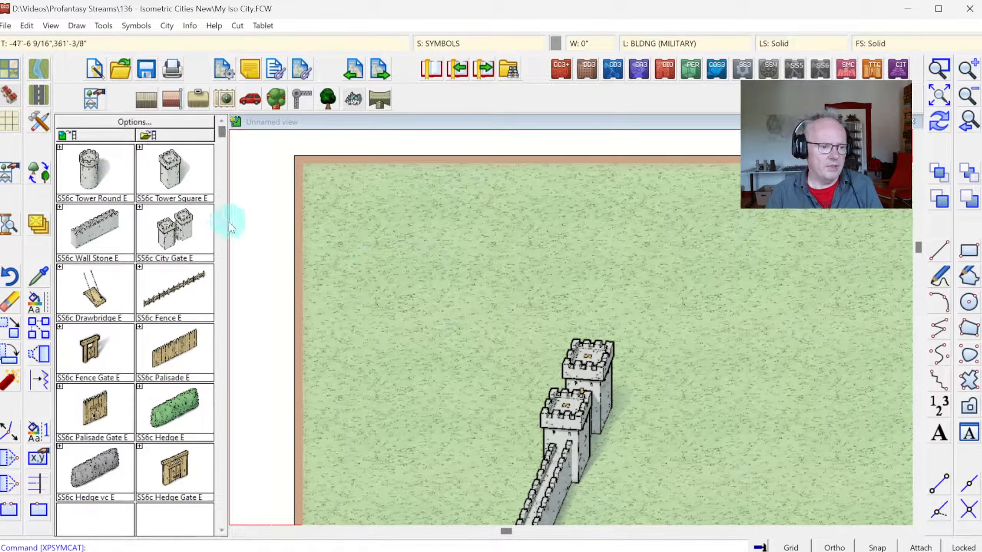
{"action": "left_click", "coordinate": [96, 236]}
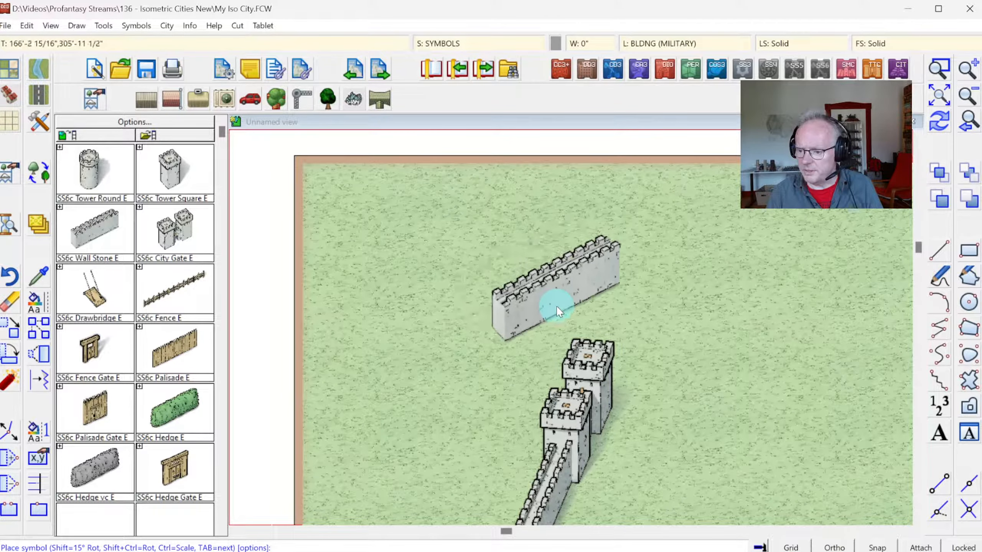
{"action": "key", "text": "Tab"}
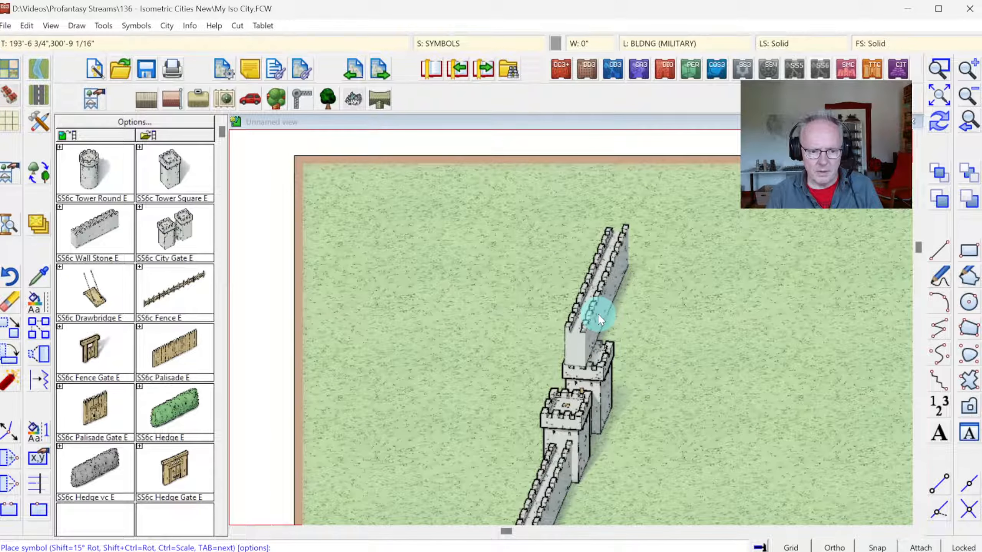
{"action": "left_click", "coordinate": [703, 318]}
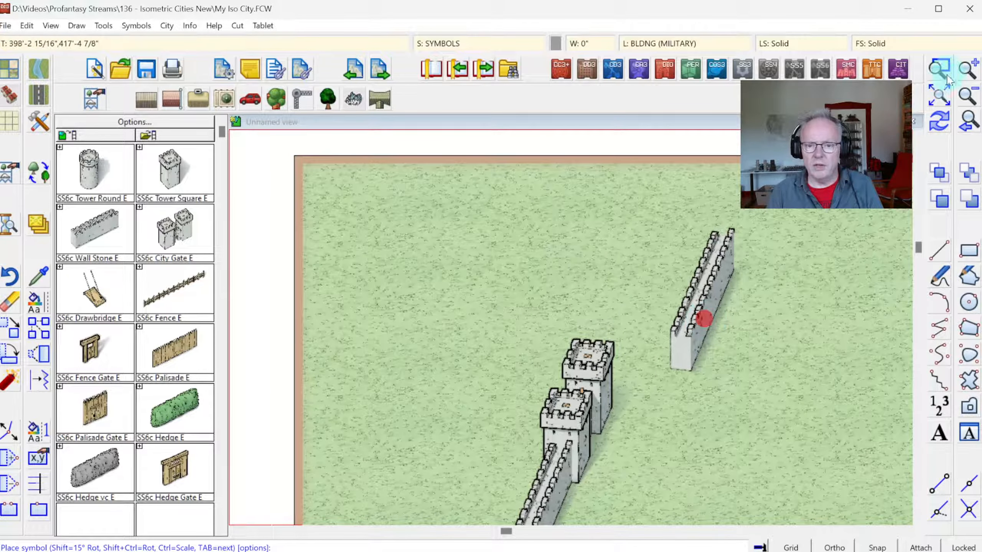
Step: Inspect the lower end of the detached stone wall segment near the gate's rear tower and undo its placement
{"action": "left_click", "coordinate": [939, 69]}
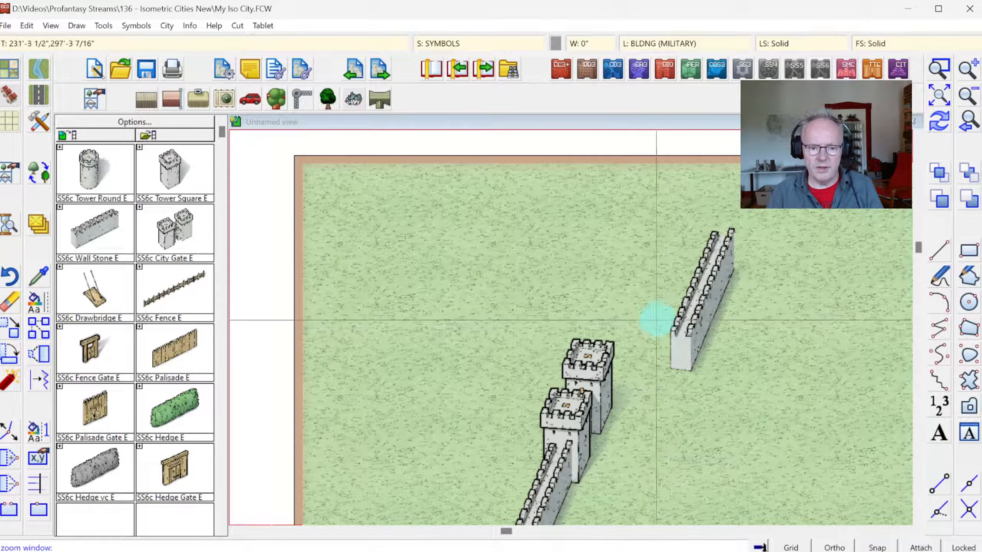
{"action": "left_click", "coordinate": [655, 320]}
{"action": "left_click", "coordinate": [721, 382]}
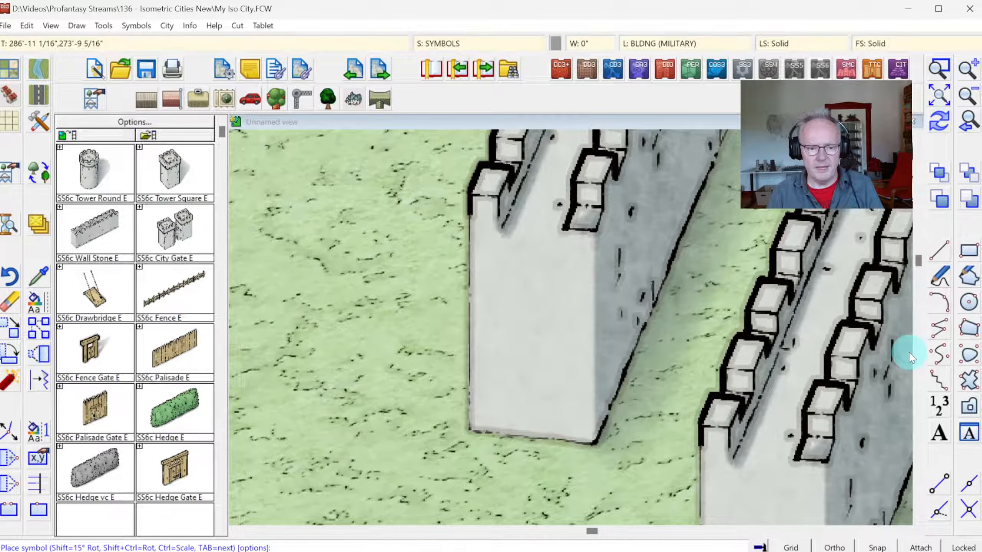
{"action": "left_click", "coordinate": [884, 343]}
{"action": "left_click", "coordinate": [542, 247]}
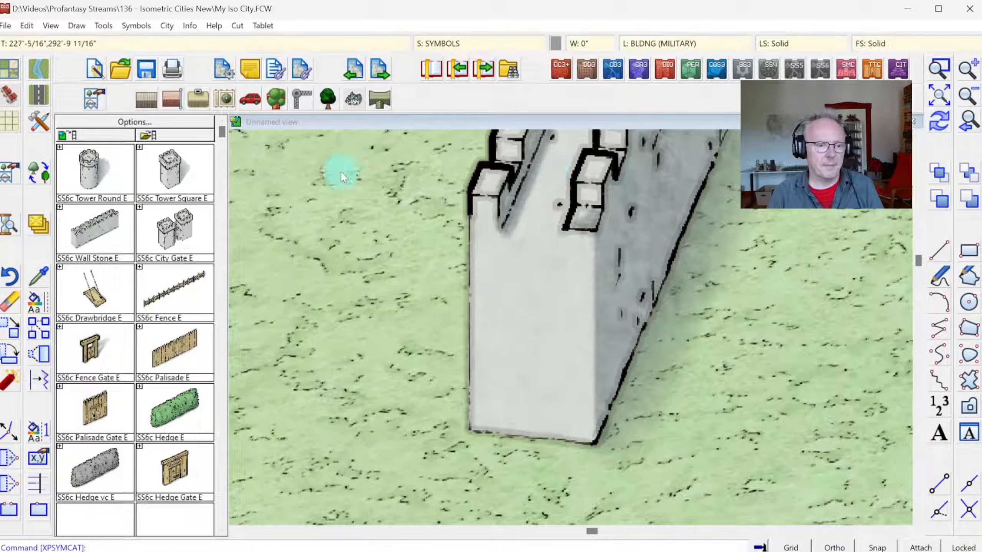
{"action": "left_click", "coordinate": [27, 26]}
{"action": "left_click", "coordinate": [31, 44]}
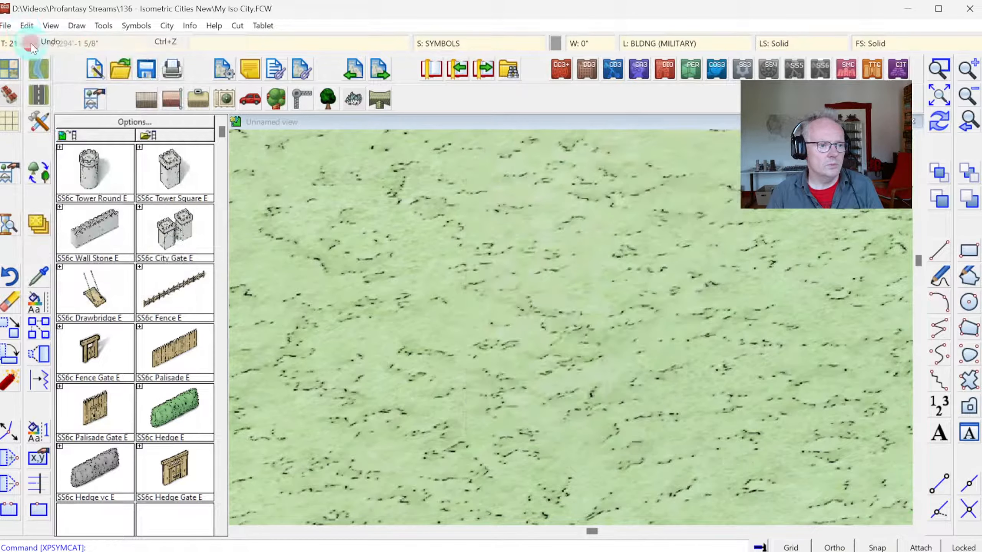
Step: Run the wall from the gate's rear tower up to the map's upper border with two steep diagonal SS6c Wall Stone E segments
{"action": "left_click", "coordinate": [974, 125]}
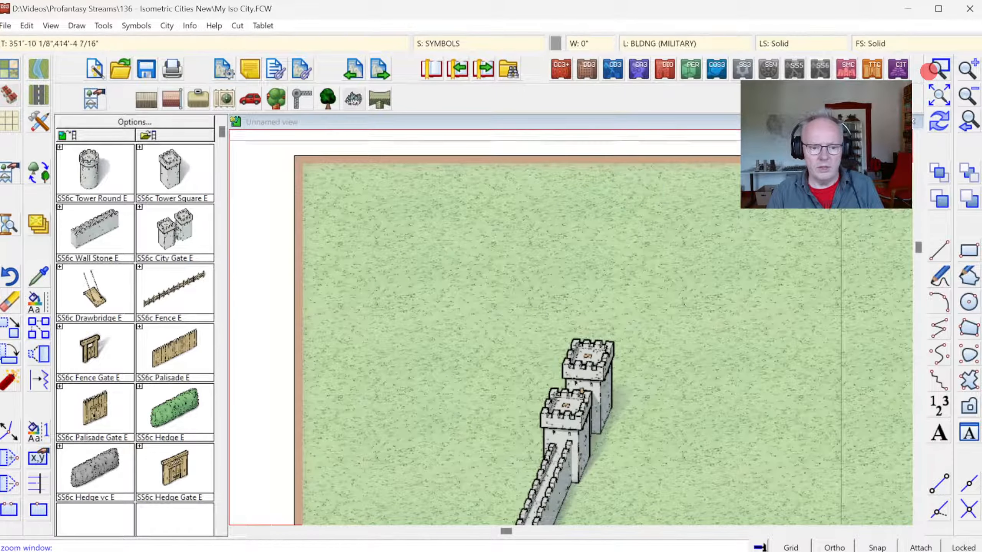
{"action": "left_click", "coordinate": [102, 222]}
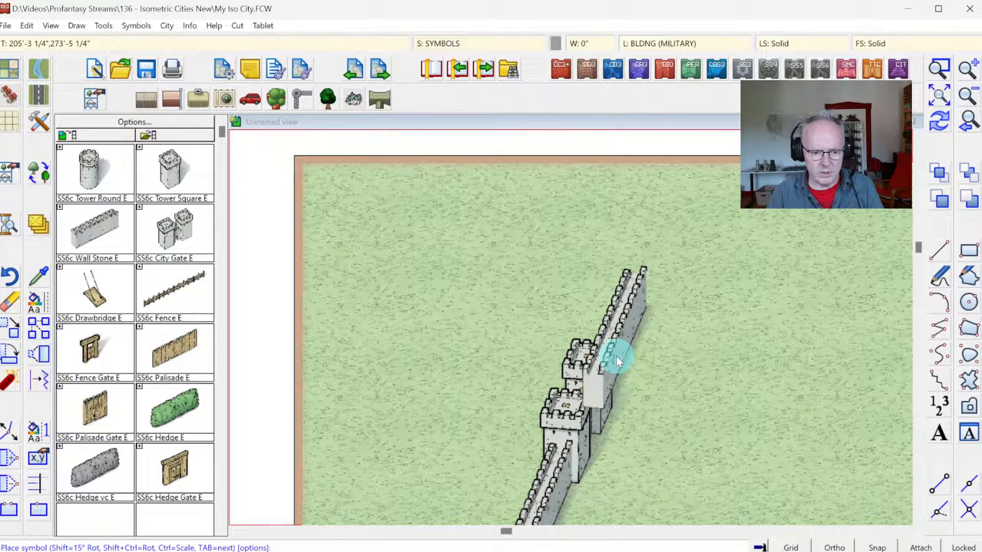
{"action": "left_click", "coordinate": [616, 357]}
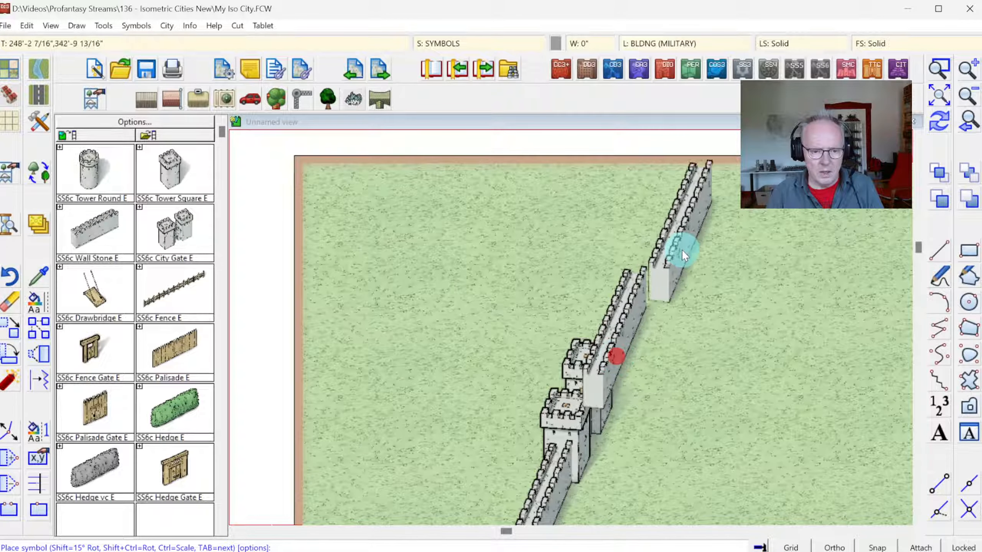
{"action": "left_click", "coordinate": [939, 68]}
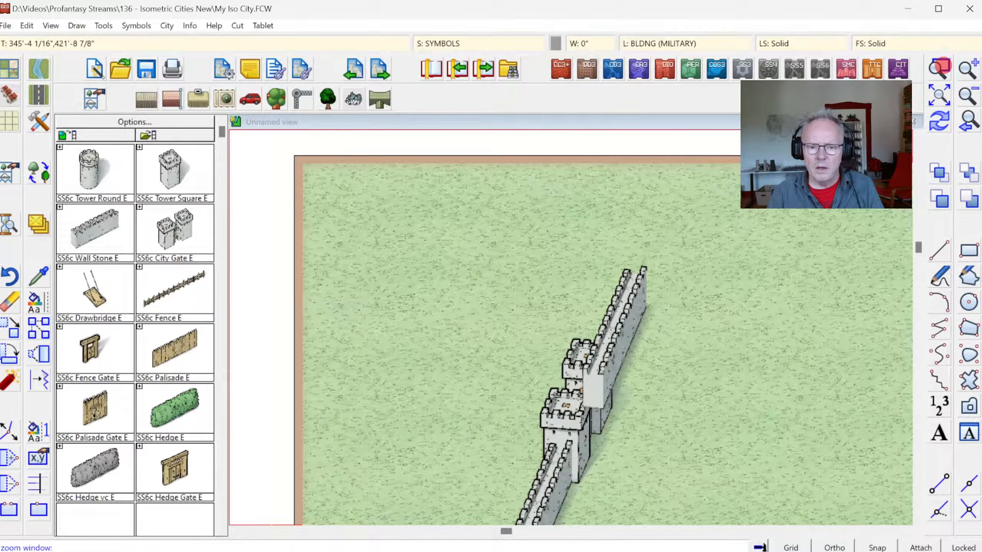
{"action": "left_click", "coordinate": [566, 215]}
{"action": "left_click", "coordinate": [720, 352]}
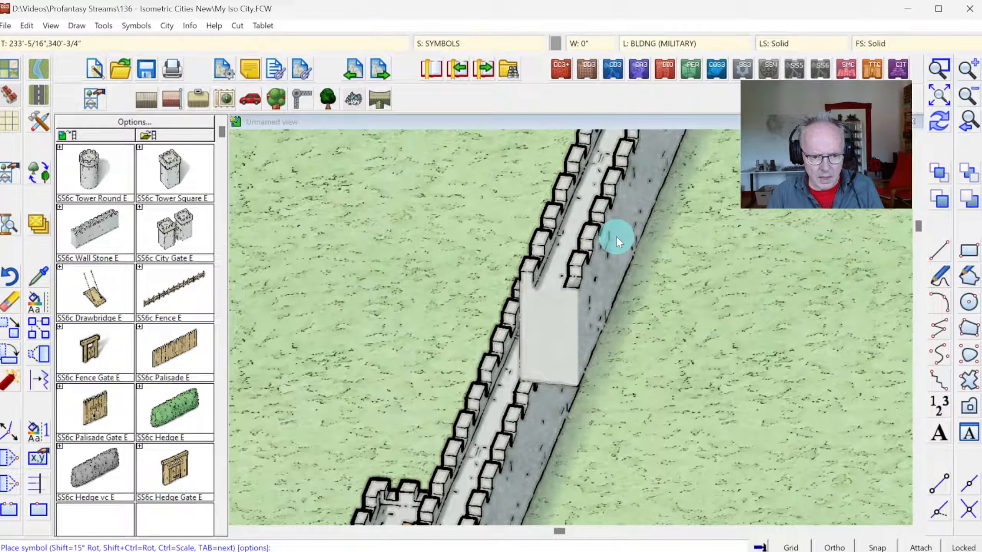
{"action": "left_click", "coordinate": [615, 236]}
Step: Cap the upper end of the new wall at the map's upper border with a SS6c Tower Round E symbol
{"action": "left_click", "coordinate": [967, 121]}
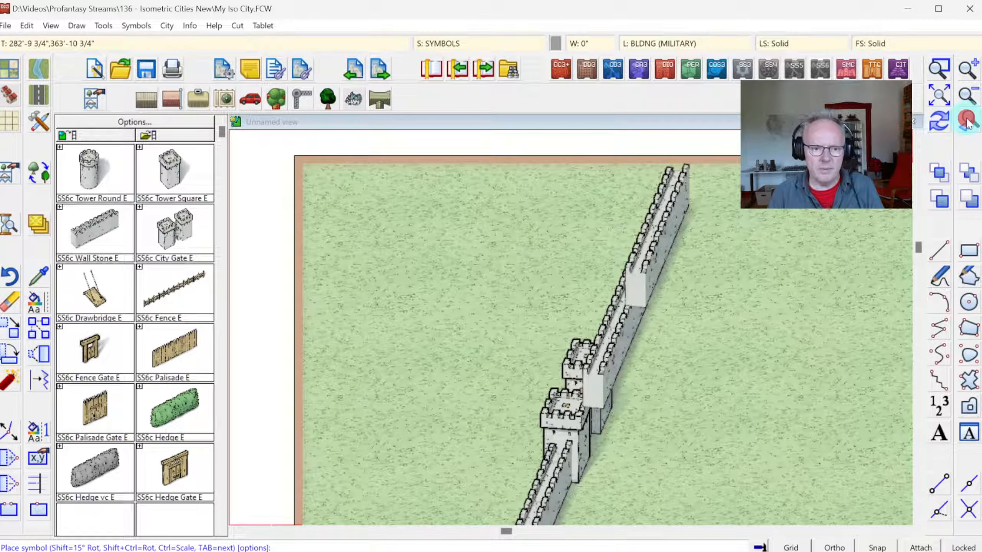
{"action": "left_click", "coordinate": [97, 183]}
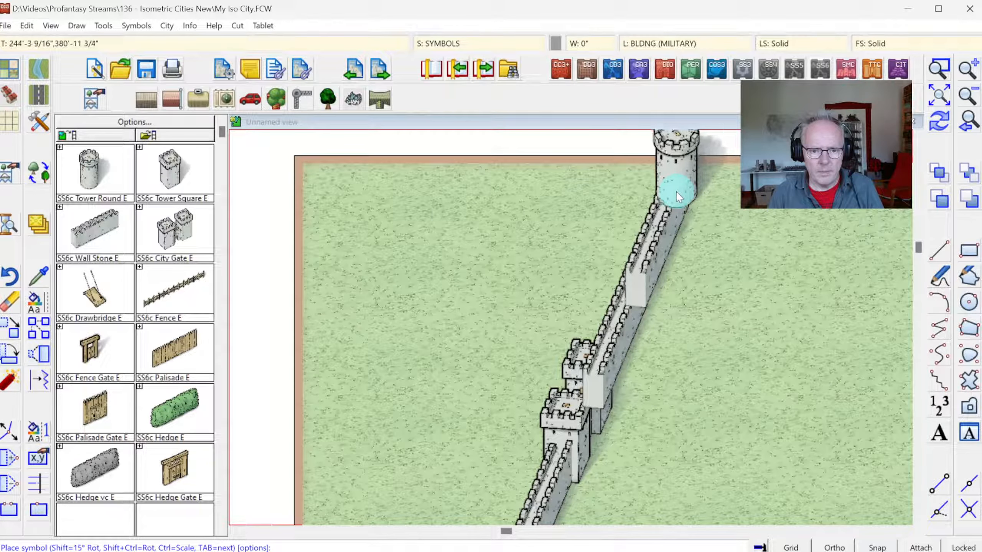
{"action": "right_click", "coordinate": [676, 190]}
{"action": "left_click", "coordinate": [939, 122]}
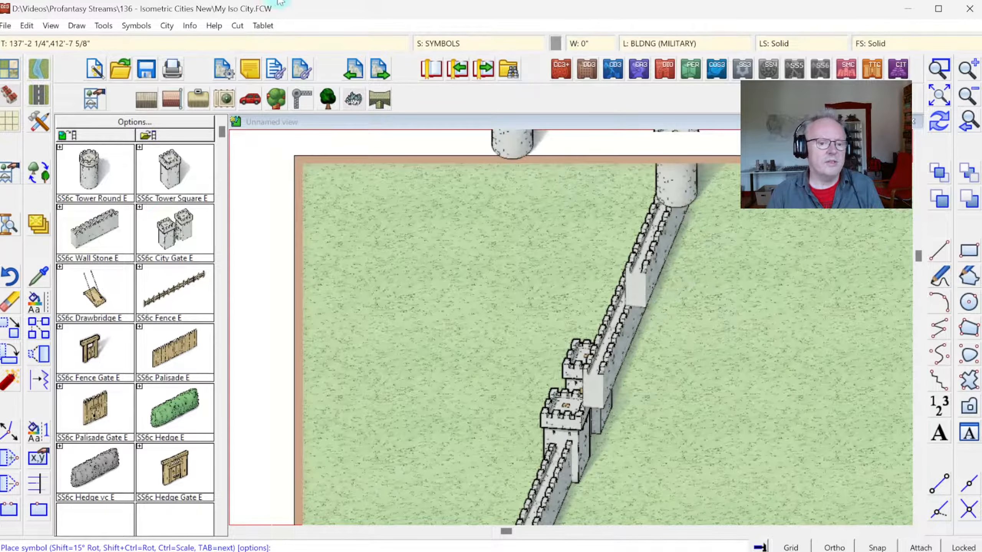
Step: Run Sort Symbols In Map on all entities to correct the overlap order of the walls, gate and towers
{"action": "left_click", "coordinate": [137, 31]}
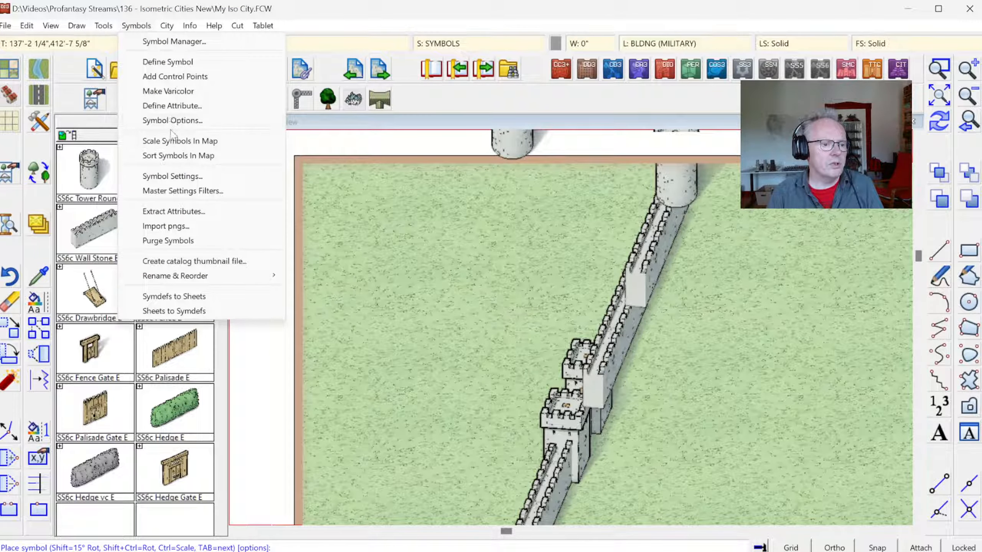
{"action": "left_click", "coordinate": [170, 155]}
{"action": "right_click", "coordinate": [434, 262]}
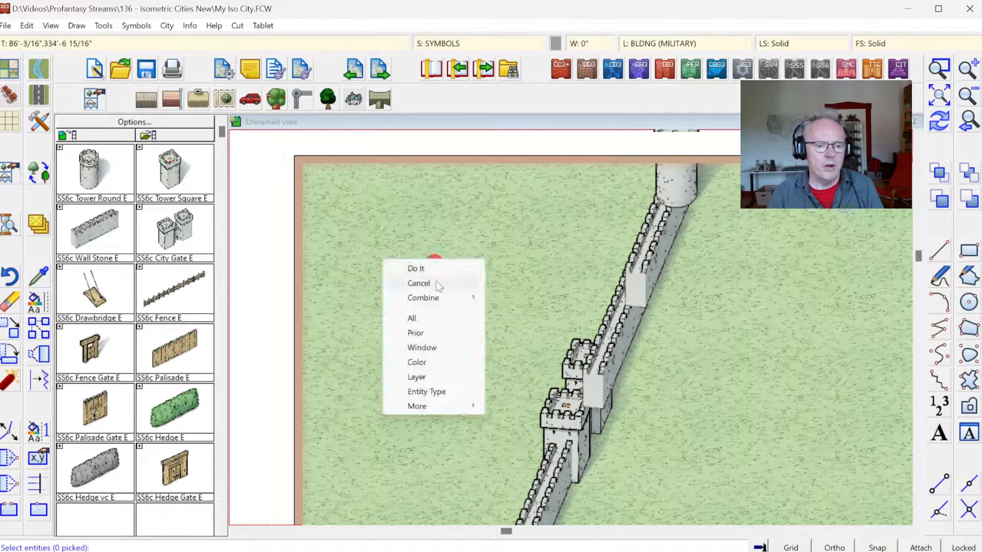
{"action": "left_click", "coordinate": [432, 317]}
{"action": "key", "text": "Return"}
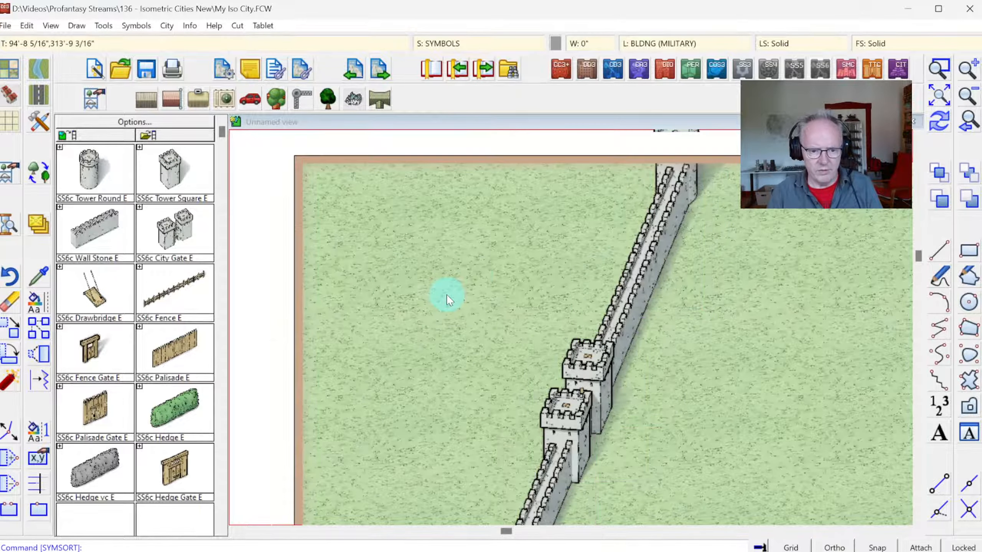
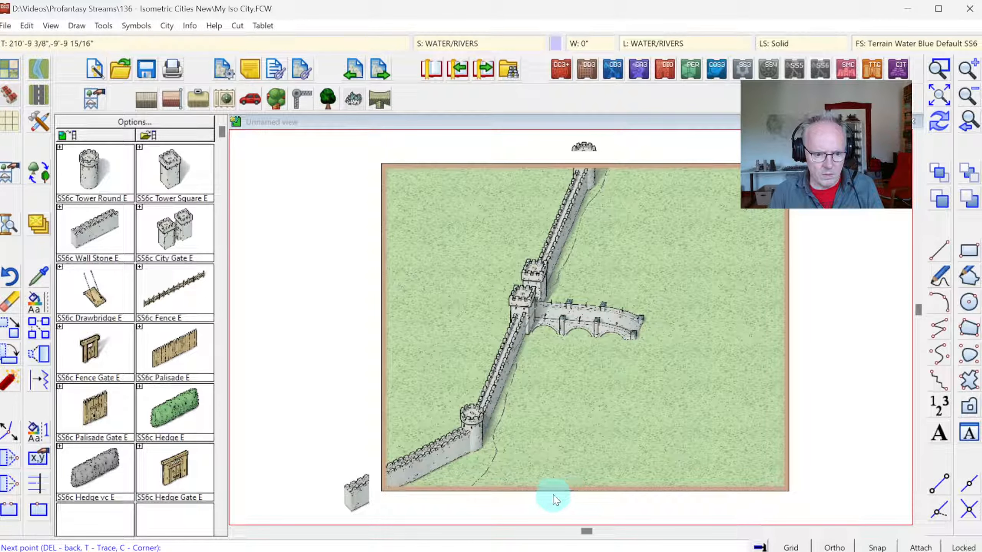
Step: Complete the smooth river polygon by drawing its far bank from the map's lower border, under the bridge, up to the upper border
{"action": "left_click", "coordinate": [553, 494]}
{"action": "left_click", "coordinate": [565, 466]}
{"action": "left_click", "coordinate": [578, 454]}
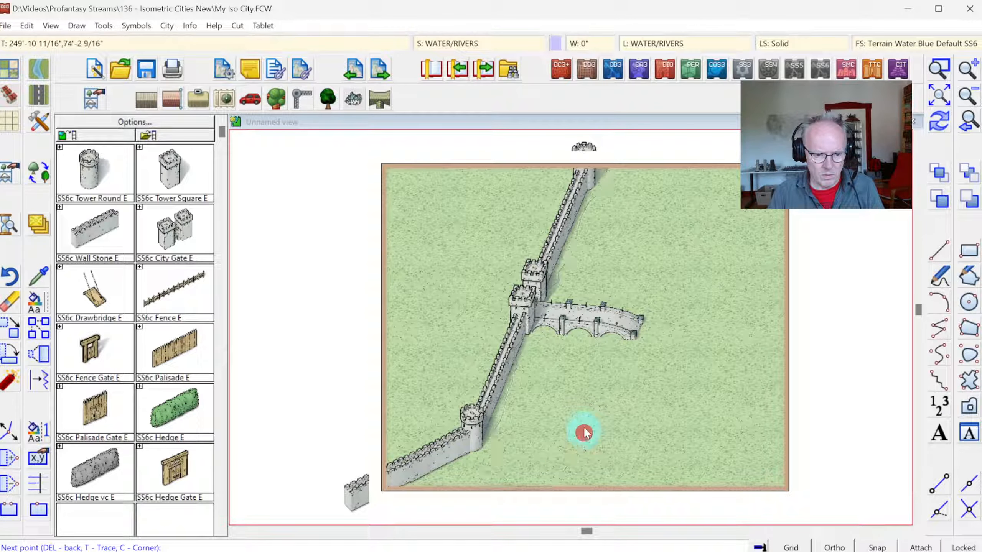
{"action": "left_click", "coordinate": [586, 416]}
{"action": "left_click", "coordinate": [593, 399]}
{"action": "left_click", "coordinate": [598, 386]}
{"action": "left_click", "coordinate": [598, 363]}
{"action": "left_click", "coordinate": [607, 333]}
{"action": "left_click", "coordinate": [623, 298]}
{"action": "left_click", "coordinate": [635, 275]}
{"action": "left_click", "coordinate": [638, 263]}
{"action": "left_click", "coordinate": [638, 248]}
{"action": "left_click", "coordinate": [652, 220]}
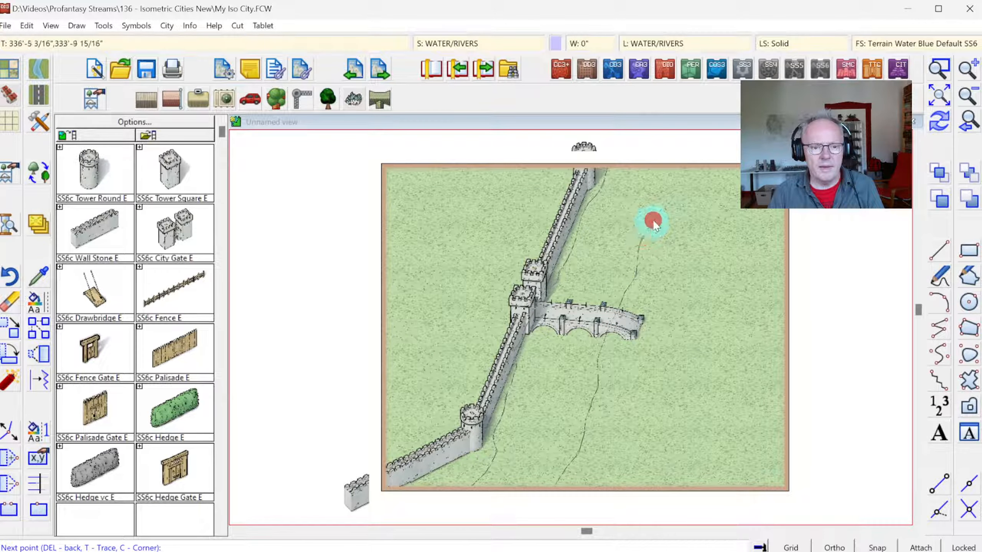
{"action": "left_click", "coordinate": [659, 210]}
{"action": "left_click", "coordinate": [666, 200]}
{"action": "left_click", "coordinate": [670, 189]}
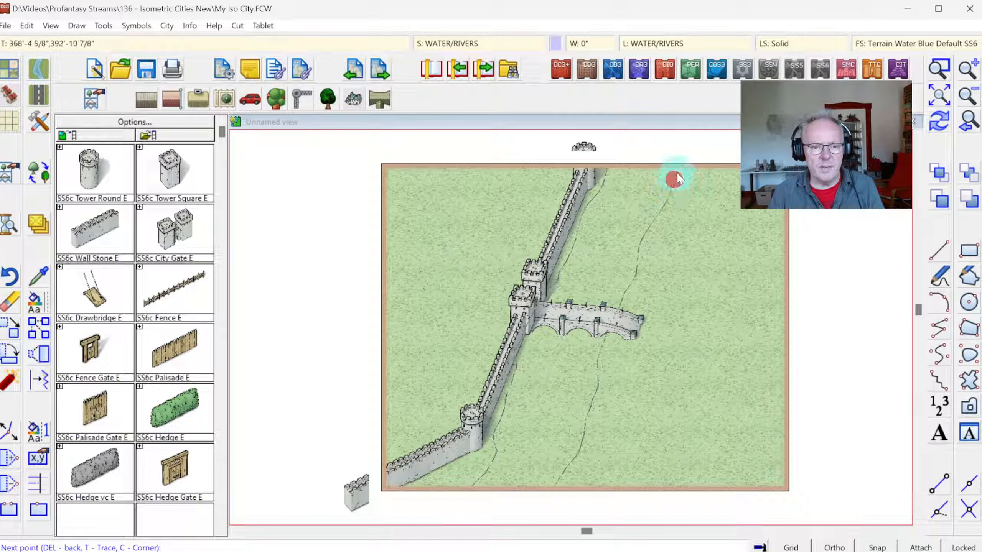
{"action": "left_click", "coordinate": [677, 172]}
{"action": "left_click", "coordinate": [682, 157]}
{"action": "right_click", "coordinate": [691, 181]}
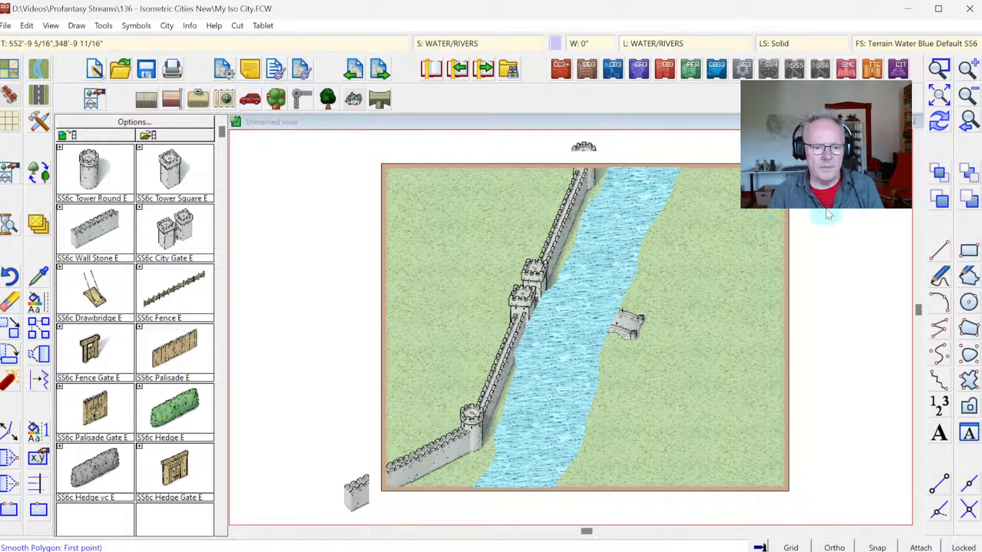
{"action": "left_click", "coordinate": [936, 127]}
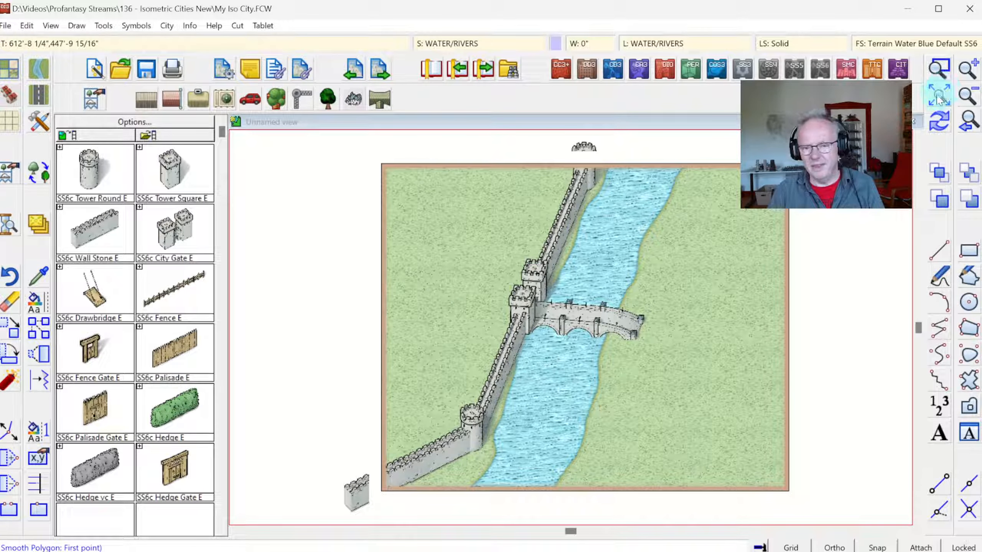
{"action": "left_click", "coordinate": [939, 68]}
{"action": "left_click", "coordinate": [448, 253]}
{"action": "left_click", "coordinate": [668, 467]}
{"action": "right_click", "coordinate": [38, 68]}
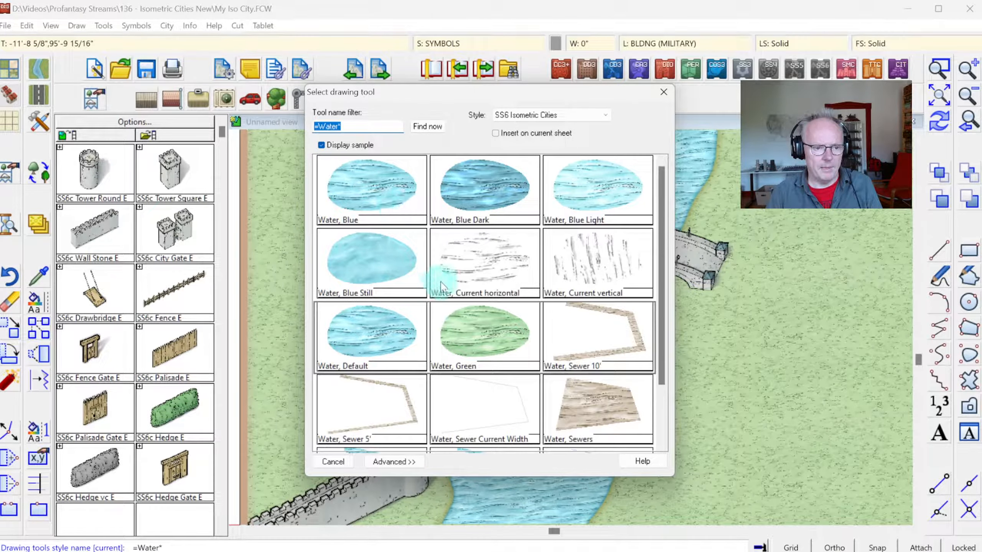
{"action": "key", "text": "Escape"}
{"action": "left_click", "coordinate": [39, 69]}
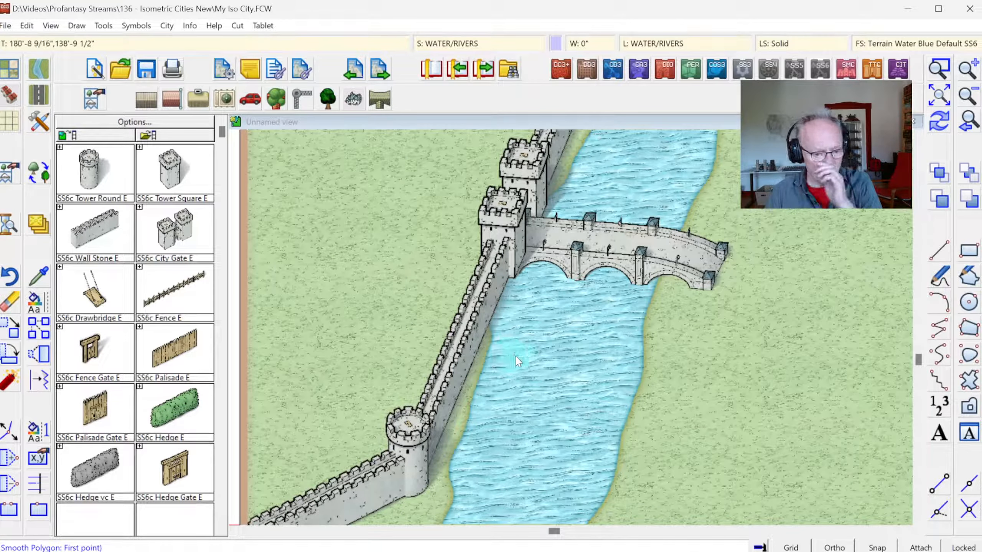
{"action": "scroll", "coordinate": [516, 358], "scroll_direction": "down", "scroll_amount": 3}
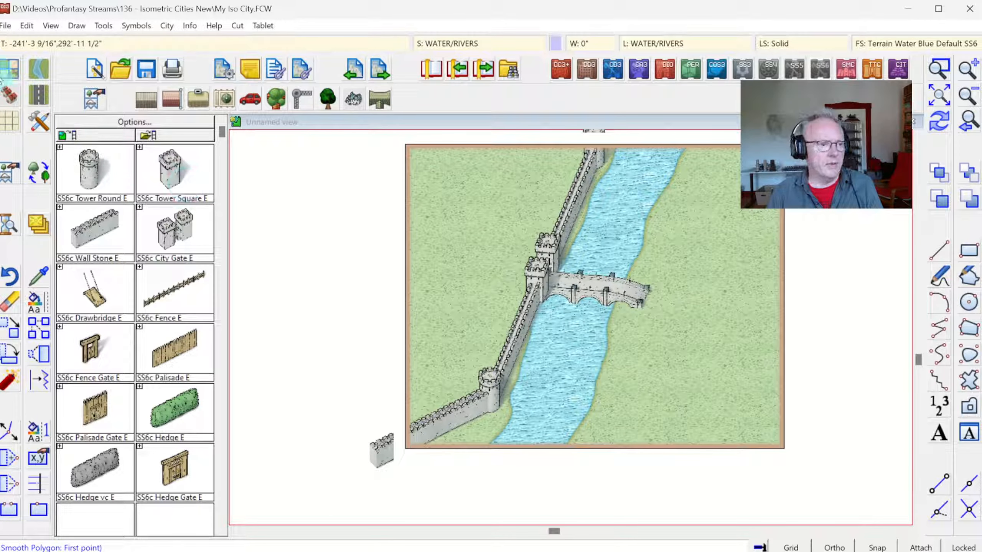
Step: Create a new custom drawing tool named Water, Edit based on Water, Default
{"action": "left_click", "coordinate": [39, 69]}
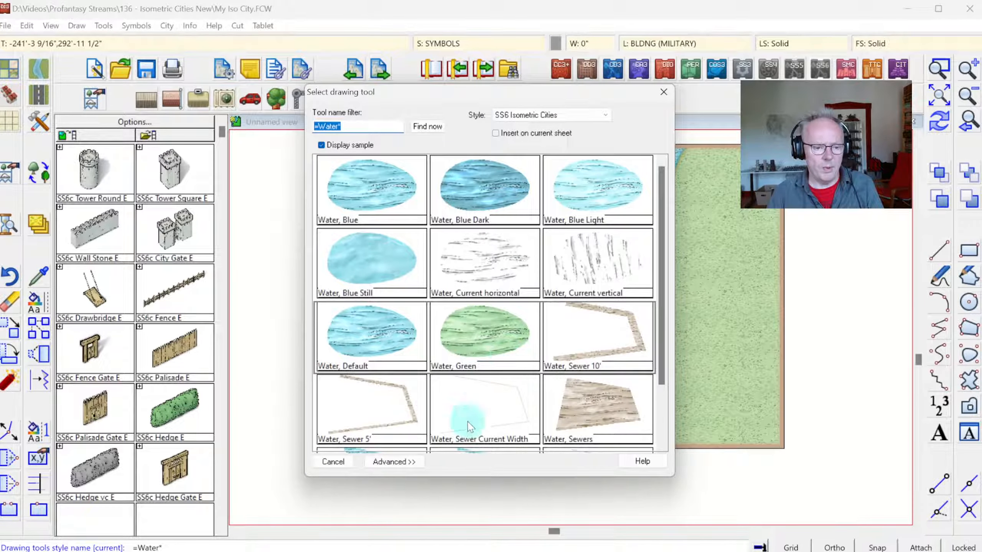
{"action": "left_click", "coordinate": [392, 463]}
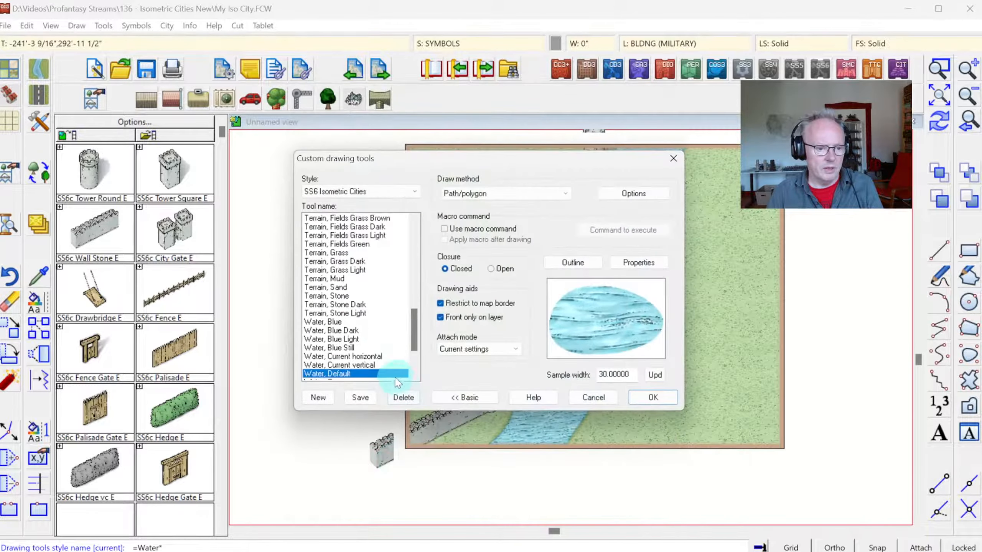
{"action": "left_click", "coordinate": [324, 398]}
{"action": "double_click", "coordinate": [462, 277]}
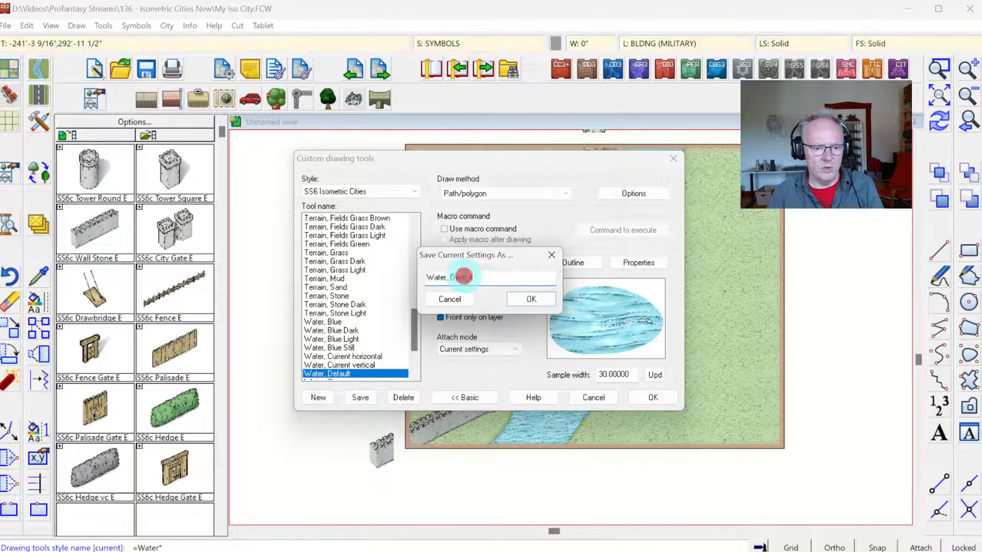
{"action": "type", "text": "ED"}
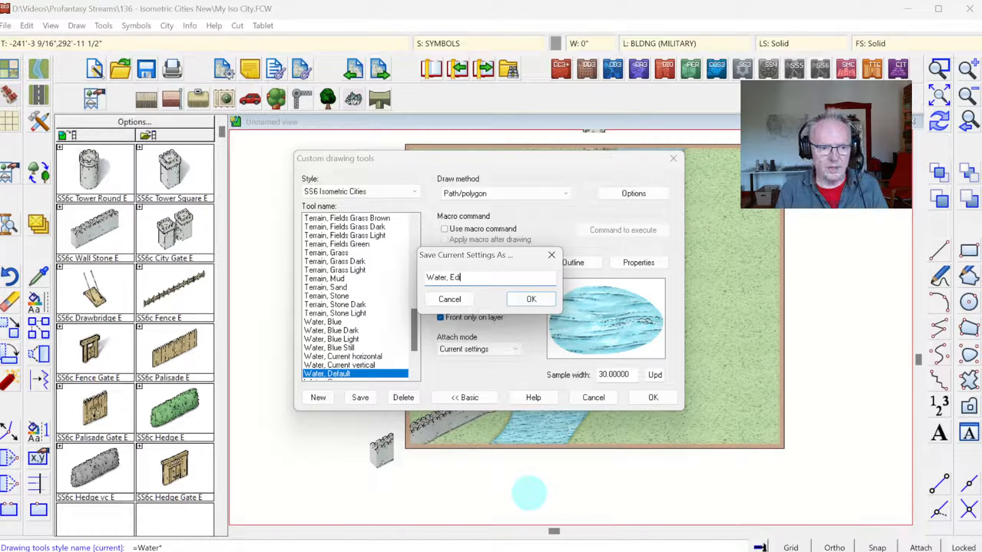
{"action": "key", "text": "Return"}
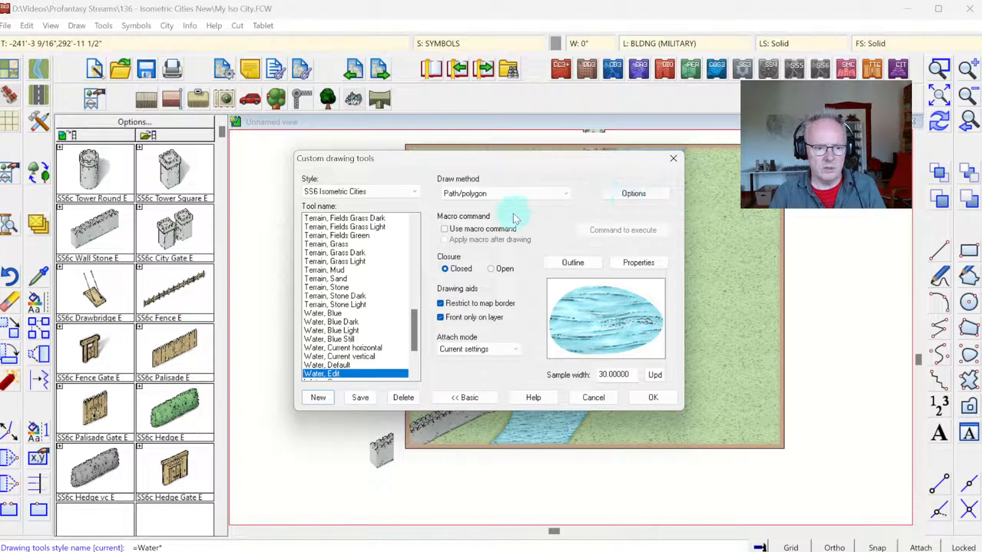
Step: Set the Water, Edit tool's path/polygon draw method to Straight and save the tool settings
{"action": "left_click", "coordinate": [609, 201]}
{"action": "left_click", "coordinate": [429, 278]}
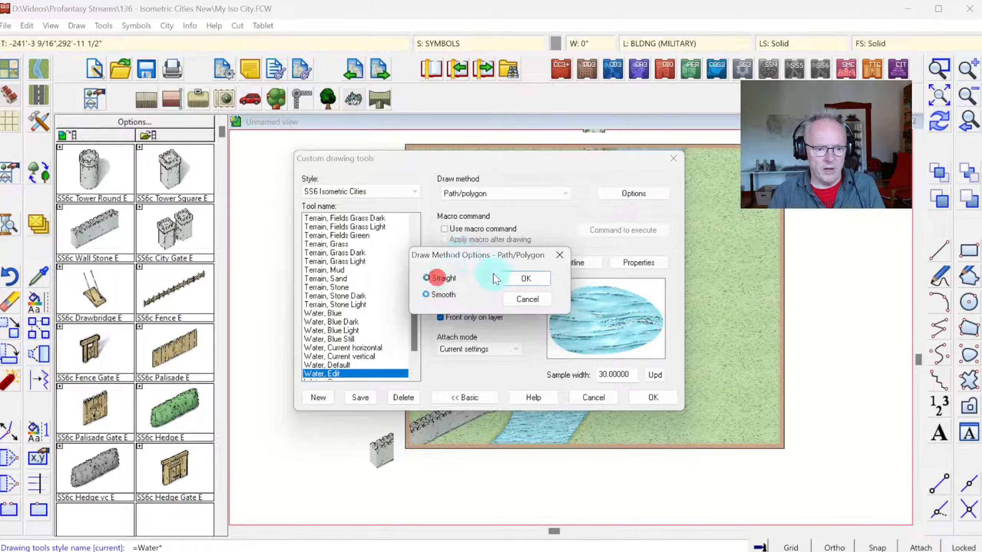
{"action": "left_click", "coordinate": [518, 279]}
{"action": "left_click", "coordinate": [653, 397]}
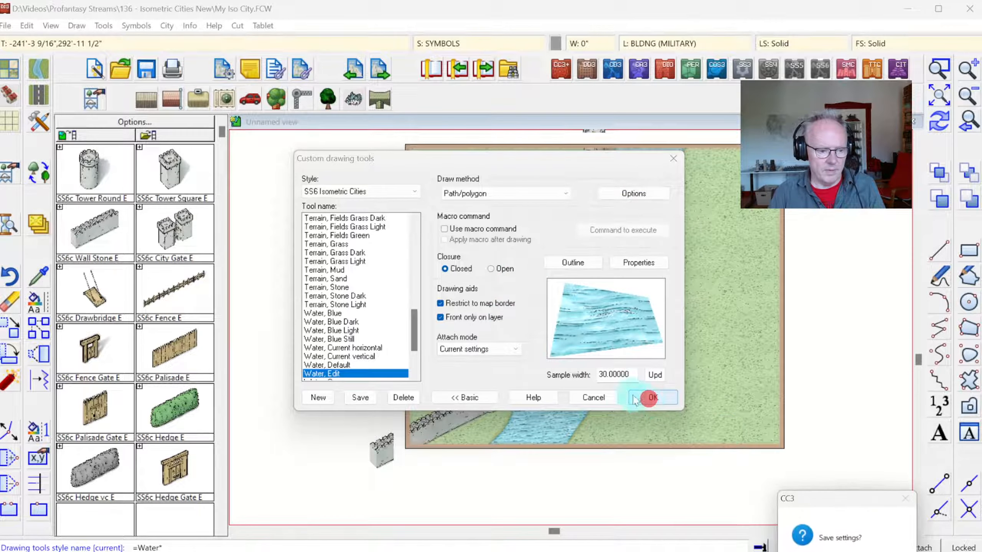
{"action": "left_click", "coordinate": [835, 544]}
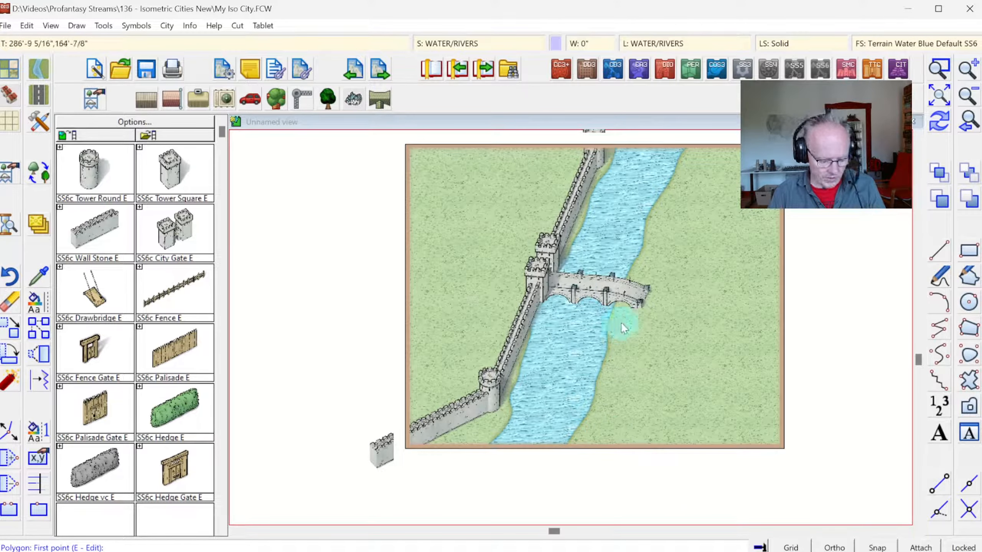
Step: Redraw the river's near bank from the wall below the gate, under the bridge, to the rear tower, leaving a strip of land
{"action": "left_click", "coordinate": [528, 344]}
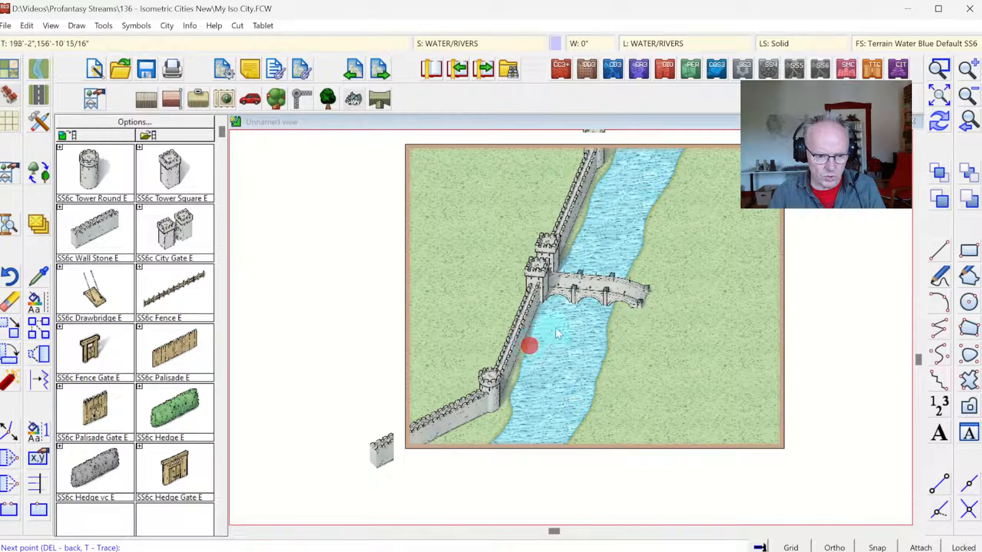
{"action": "left_click", "coordinate": [939, 69]}
{"action": "left_click", "coordinate": [467, 182]}
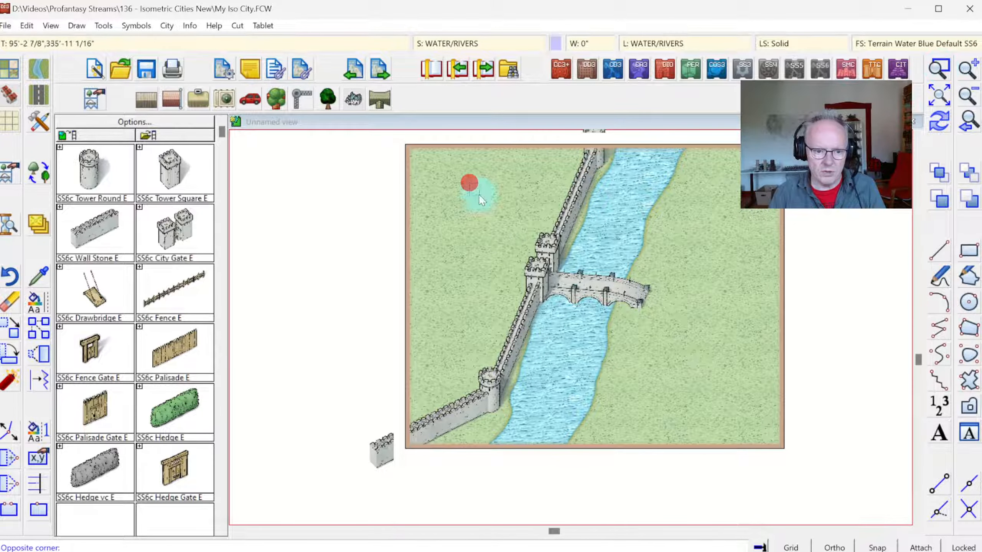
{"action": "left_click", "coordinate": [680, 380]}
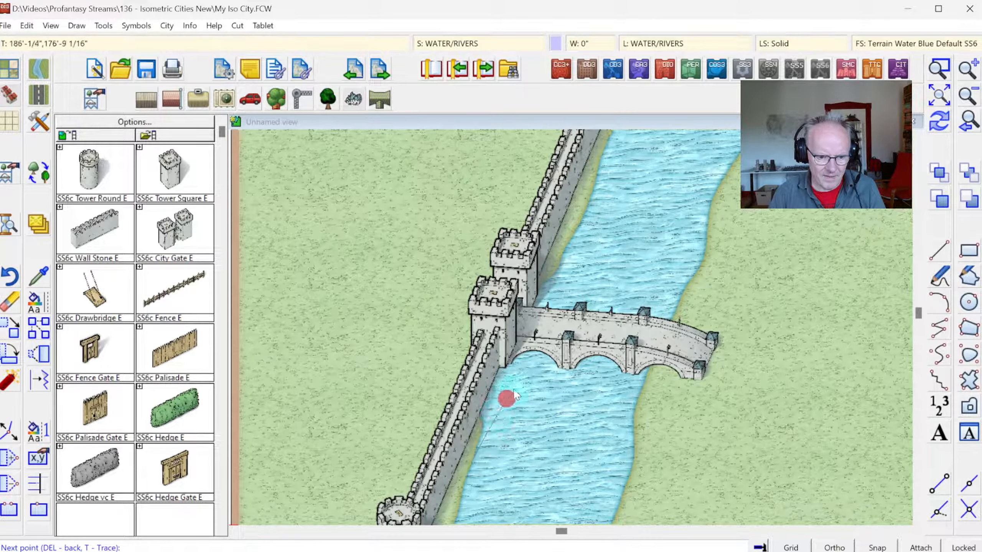
{"action": "left_click", "coordinate": [541, 331]}
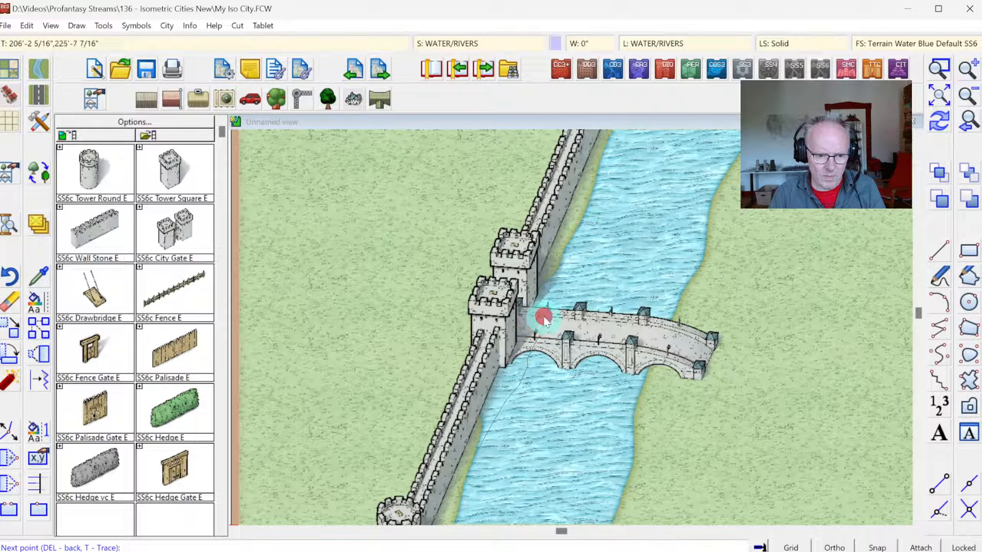
{"action": "left_click", "coordinate": [544, 300]}
{"action": "right_click", "coordinate": [544, 299]}
{"action": "left_click", "coordinate": [551, 269]}
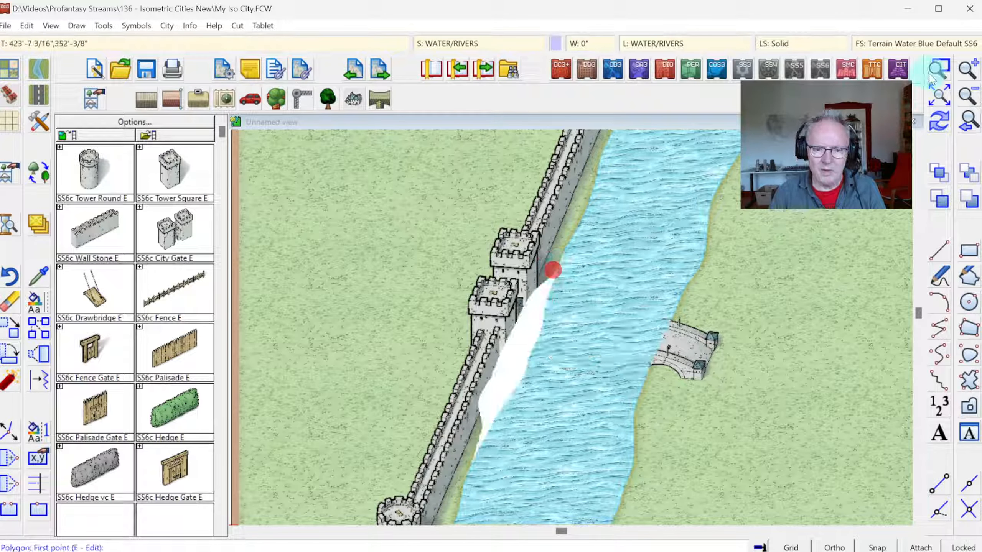
{"action": "left_click", "coordinate": [939, 121]}
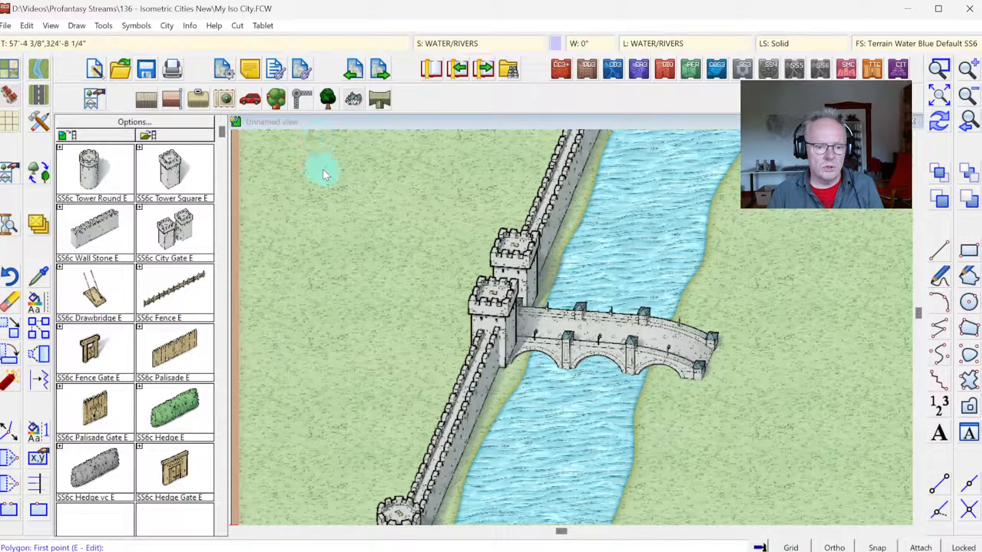
Step: Place three SS6c Tree 1 symbols between the wall and the river just below the gate end of the bridge
{"action": "left_click", "coordinate": [328, 99]}
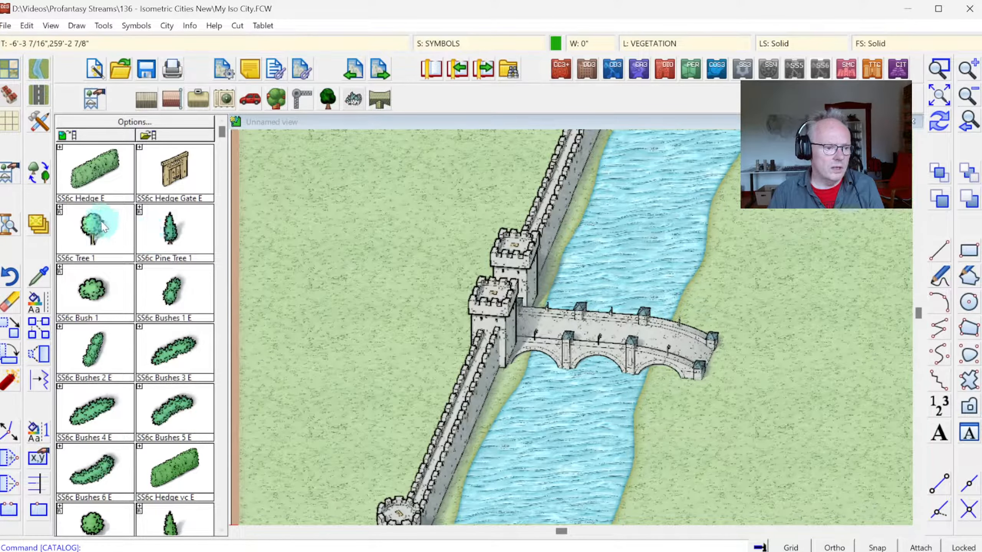
{"action": "left_click", "coordinate": [94, 238]}
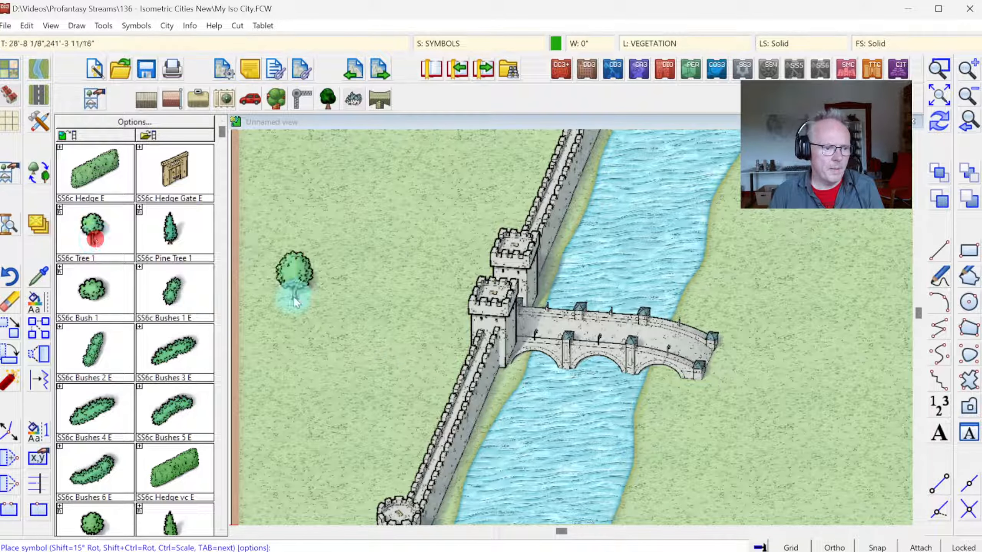
{"action": "left_click", "coordinate": [508, 368]}
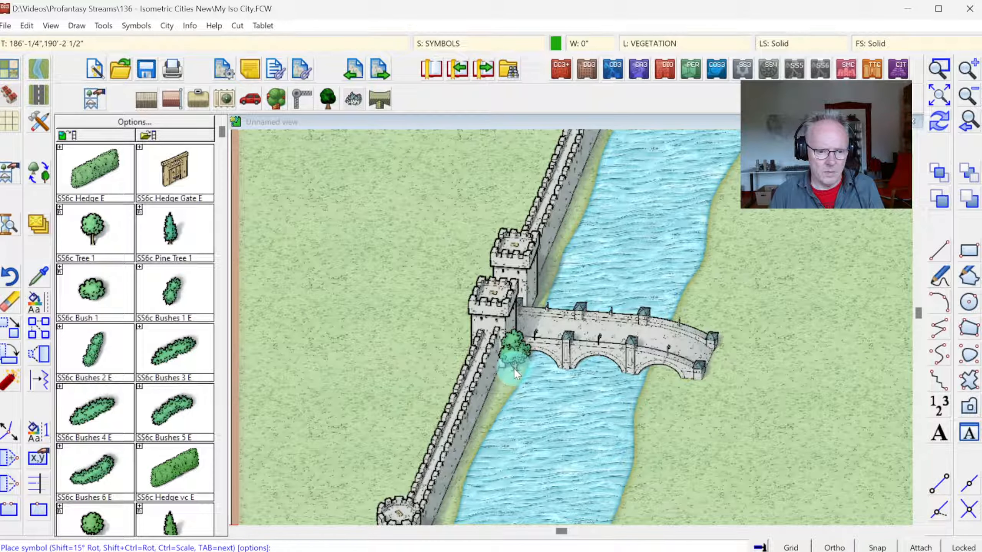
{"action": "left_click", "coordinate": [513, 368]}
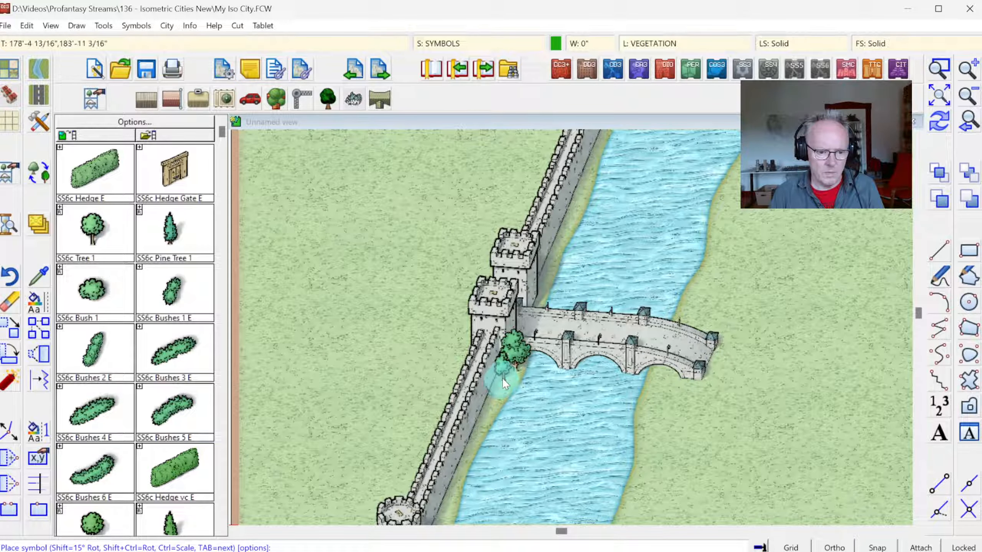
{"action": "left_click", "coordinate": [501, 378]}
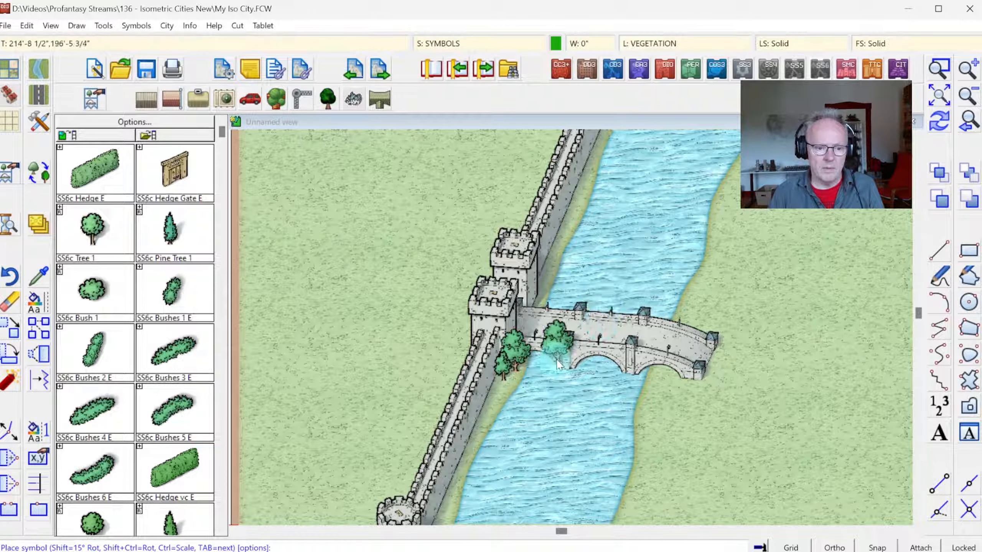
{"action": "left_click", "coordinate": [496, 392]}
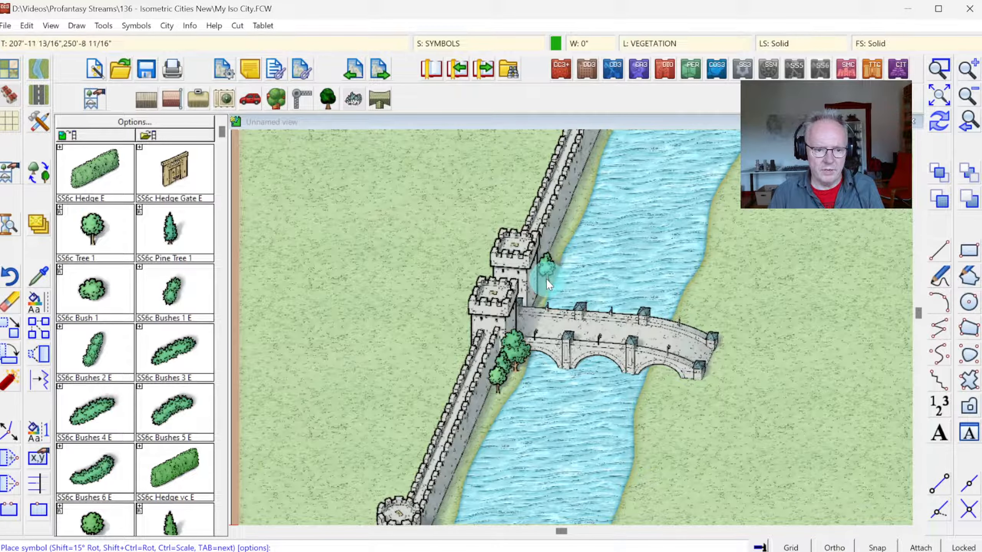
Step: Place two more tree symbols on the riverbank beside the gate's rear tower, above the bridge
{"action": "left_click", "coordinate": [559, 266]}
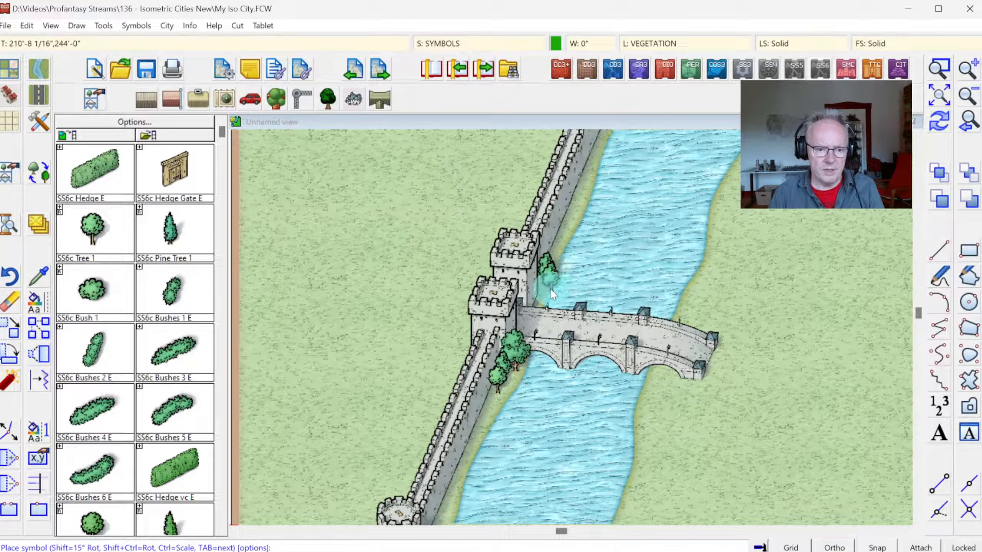
{"action": "left_click", "coordinate": [548, 290]}
{"action": "key", "text": "Tab"}
{"action": "key", "text": "Tab"}
{"action": "key", "text": "Tab"}
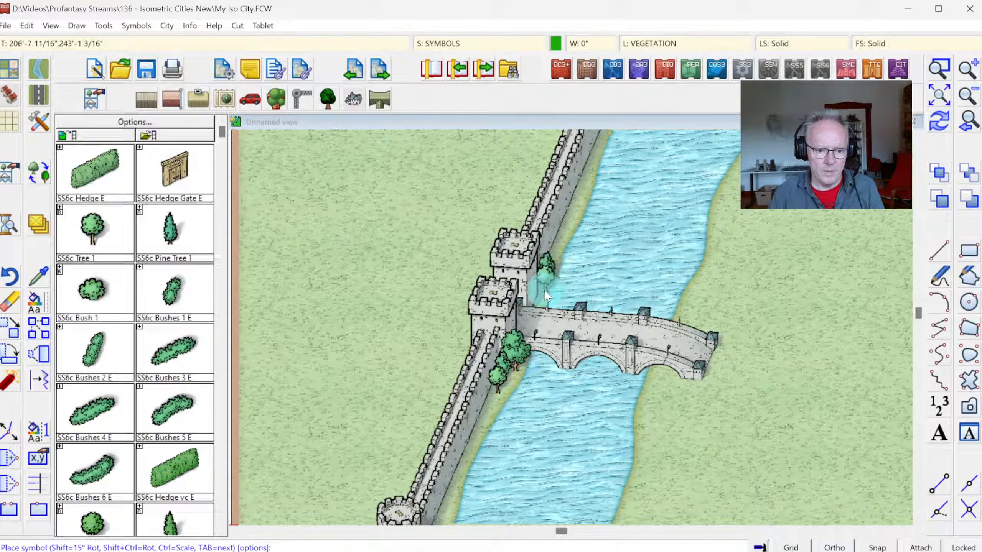
{"action": "left_click", "coordinate": [542, 289]}
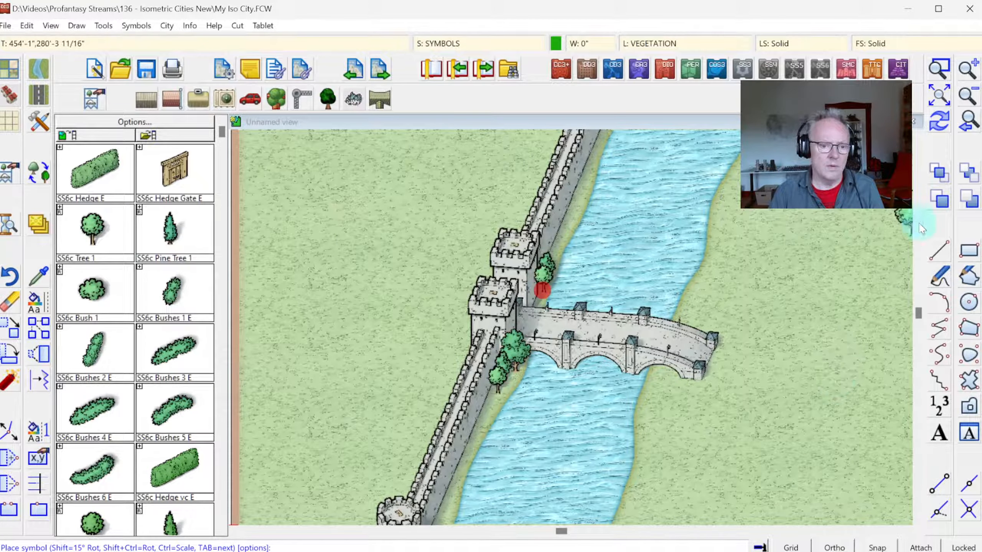
{"action": "left_click", "coordinate": [943, 127]}
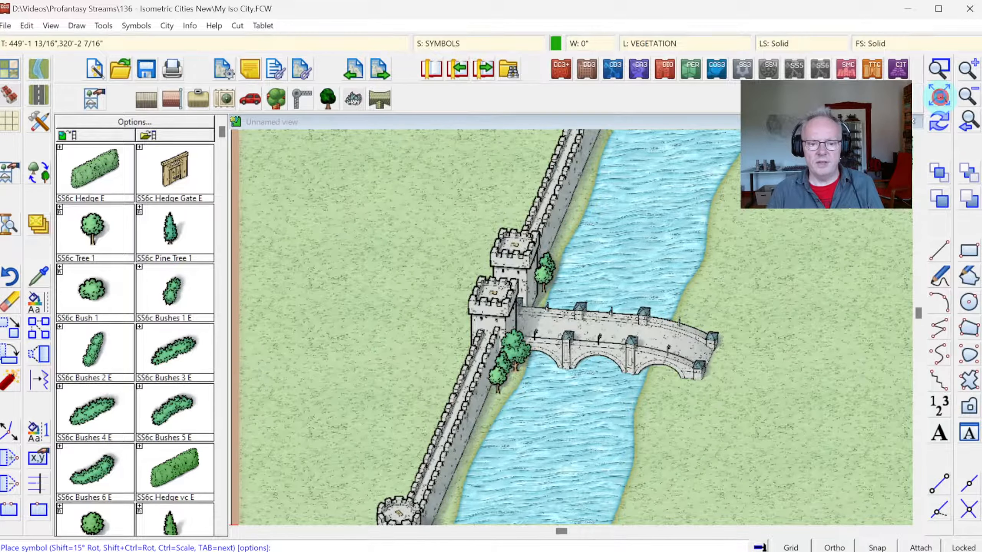
Step: Choose the Road, Square Paved drawing tool from the SS6 Isometric Cities style
{"action": "left_click", "coordinate": [940, 98]}
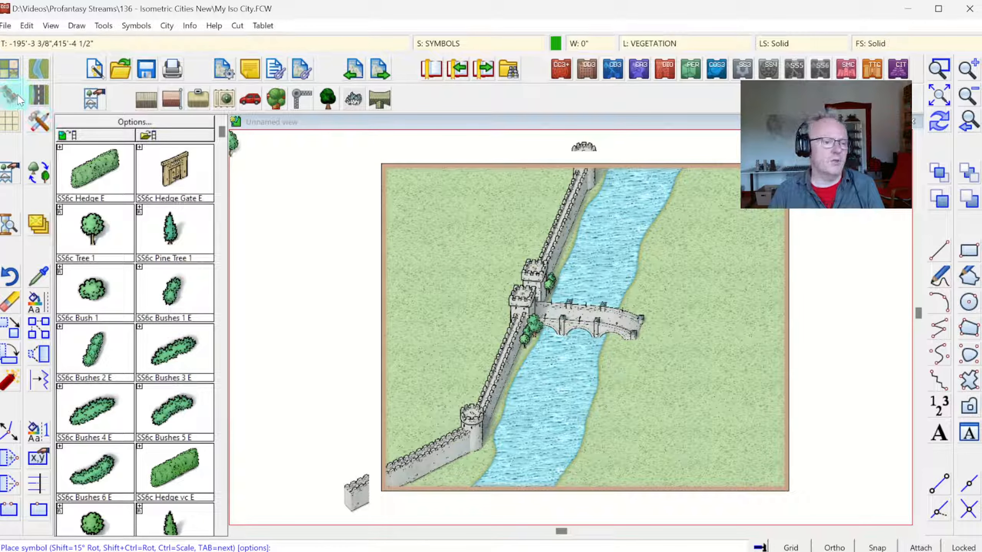
{"action": "left_click", "coordinate": [39, 95]}
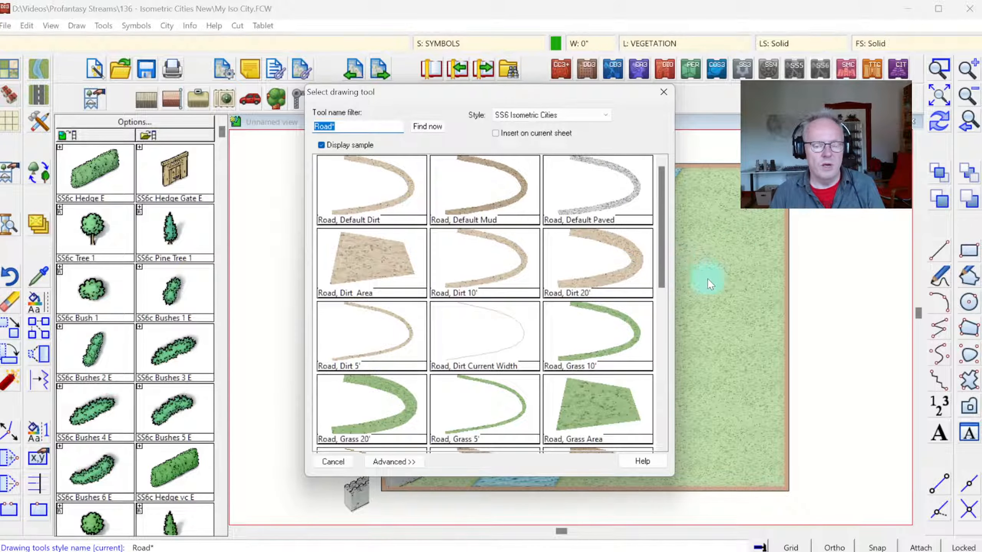
{"action": "left_click_drag", "start_coordinate": [663, 192], "coordinate": [638, 327]}
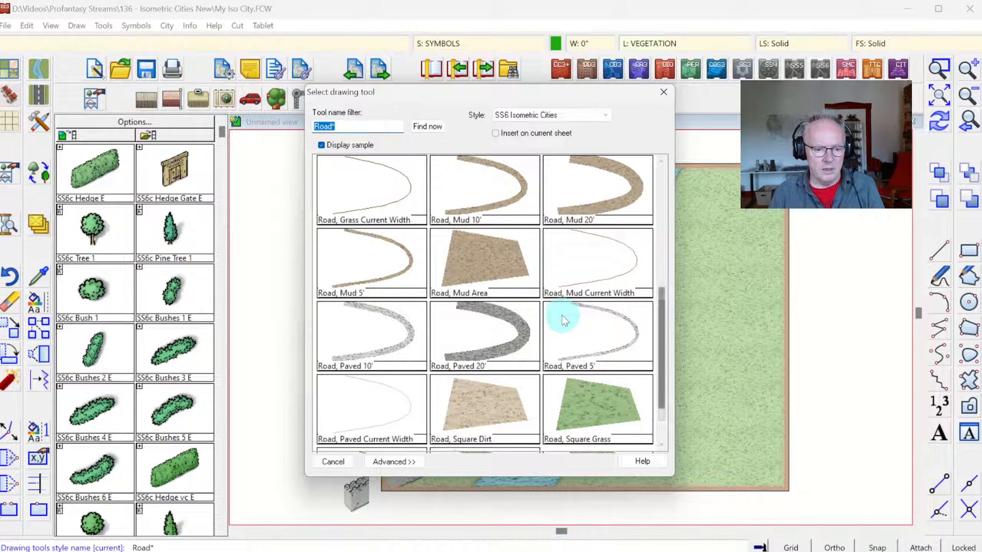
{"action": "scroll", "coordinate": [659, 325], "scroll_direction": "down", "scroll_amount": 1}
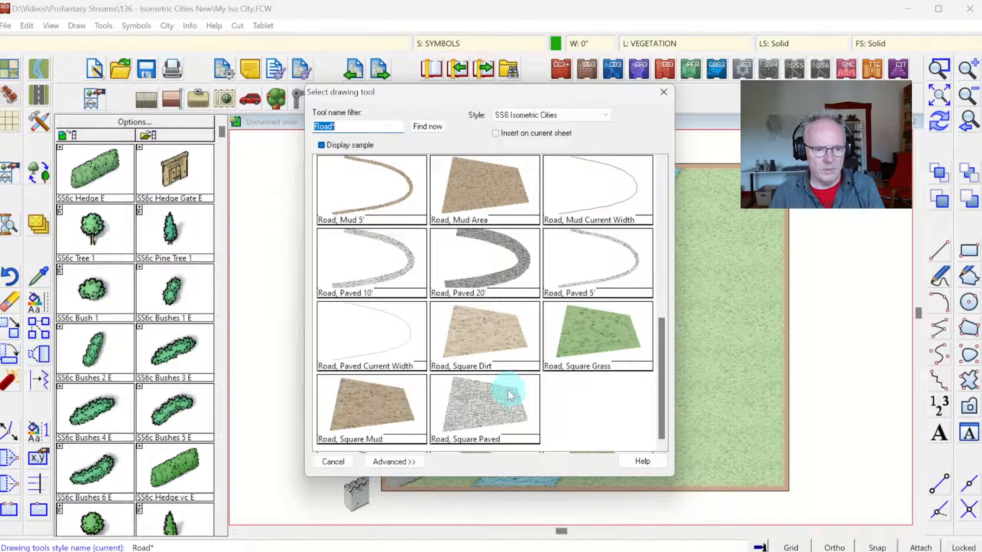
{"action": "double_click", "coordinate": [485, 384]}
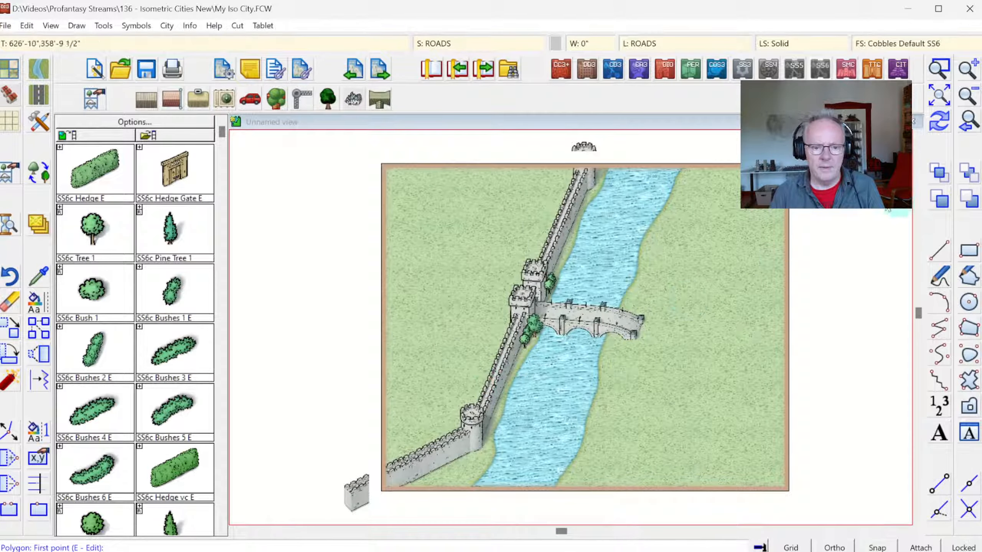
Step: Outline the paved road's upper edge from the bridge's outer end, curving gently to just beyond the map's right border
{"action": "left_click", "coordinate": [940, 71]}
{"action": "left_click", "coordinate": [478, 247]}
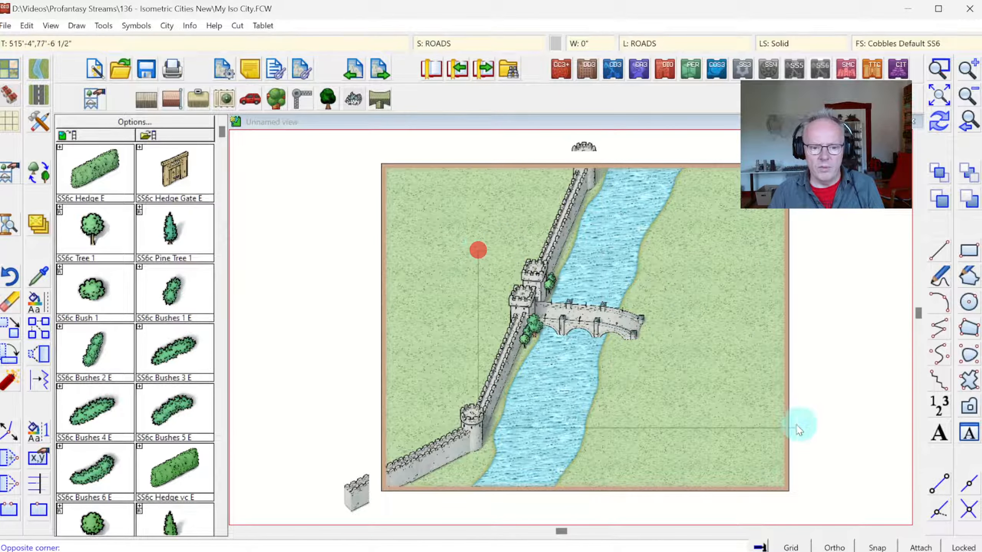
{"action": "left_click", "coordinate": [797, 423]}
{"action": "left_click", "coordinate": [538, 275]}
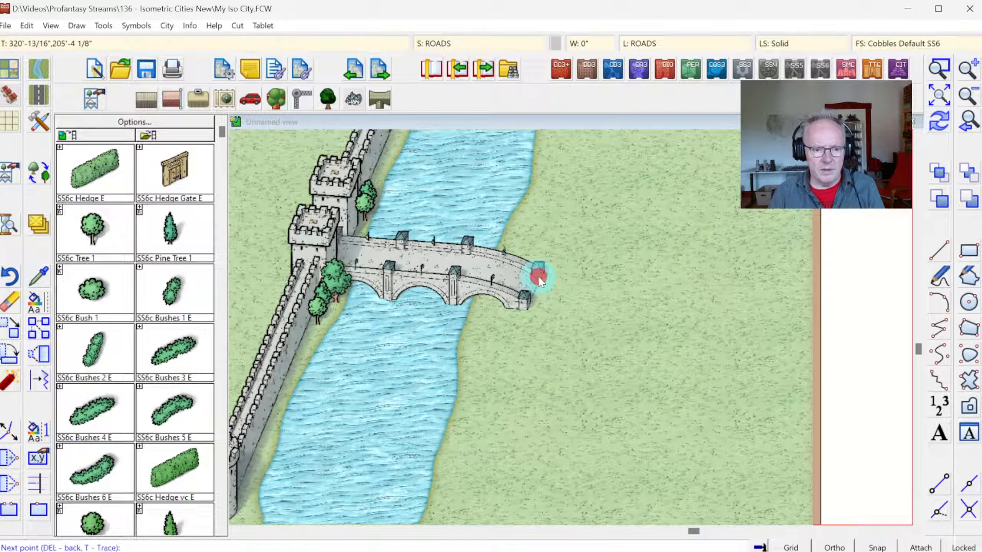
{"action": "left_click", "coordinate": [611, 284]}
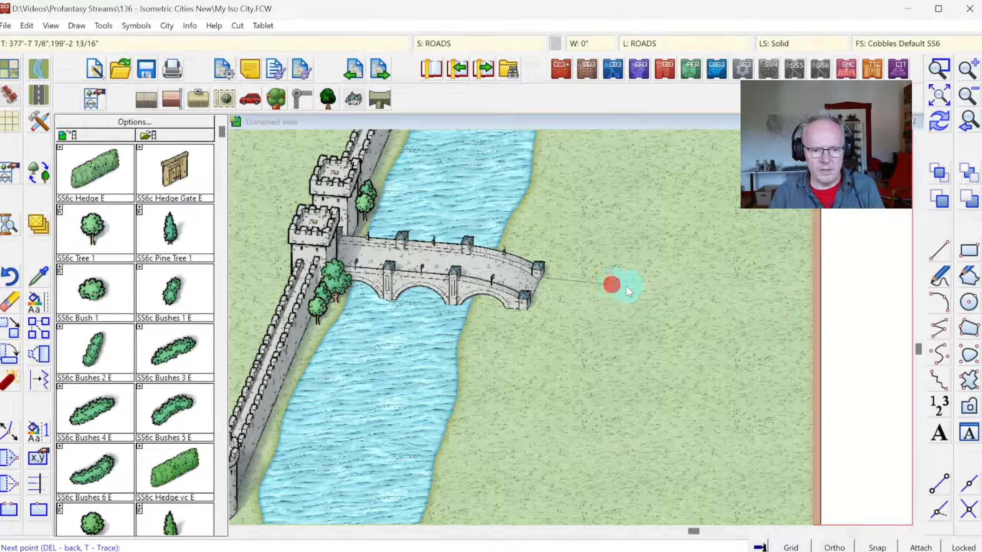
{"action": "left_click", "coordinate": [665, 291]}
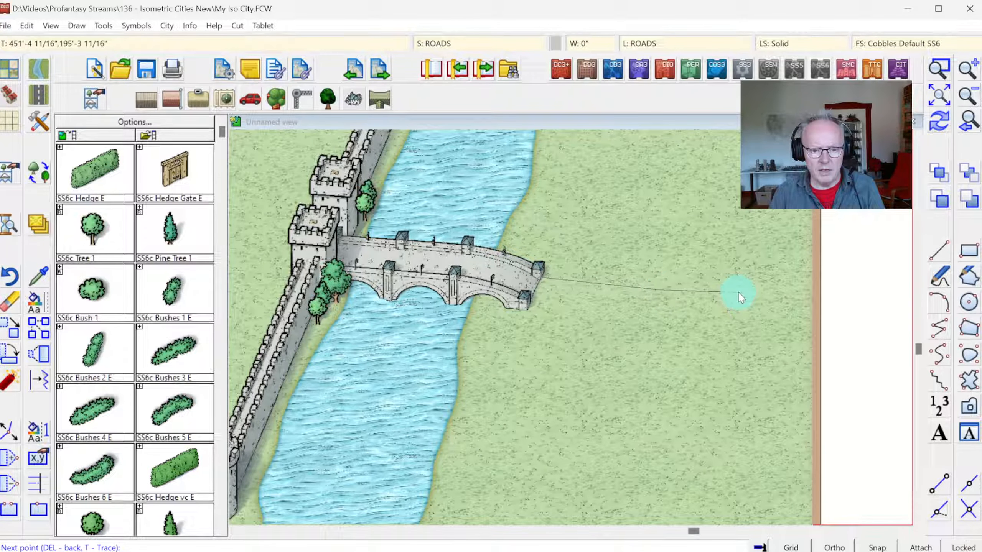
{"action": "left_click", "coordinate": [738, 293]}
{"action": "left_click", "coordinate": [782, 292]}
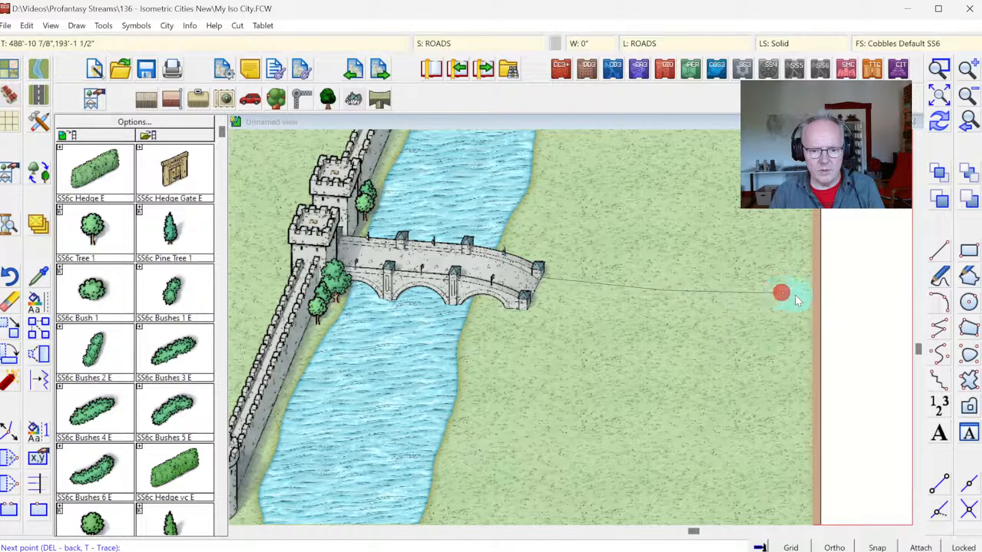
{"action": "left_click", "coordinate": [833, 292]}
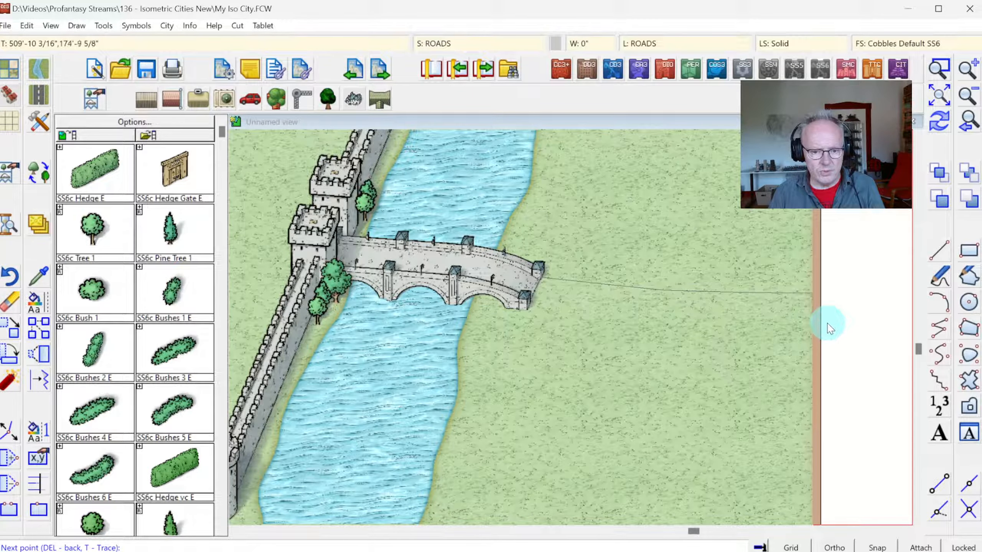
Step: Trace the road's lower edge back from the map's right border to the bridge's near corner and complete the paved polygon
{"action": "left_click", "coordinate": [828, 324]}
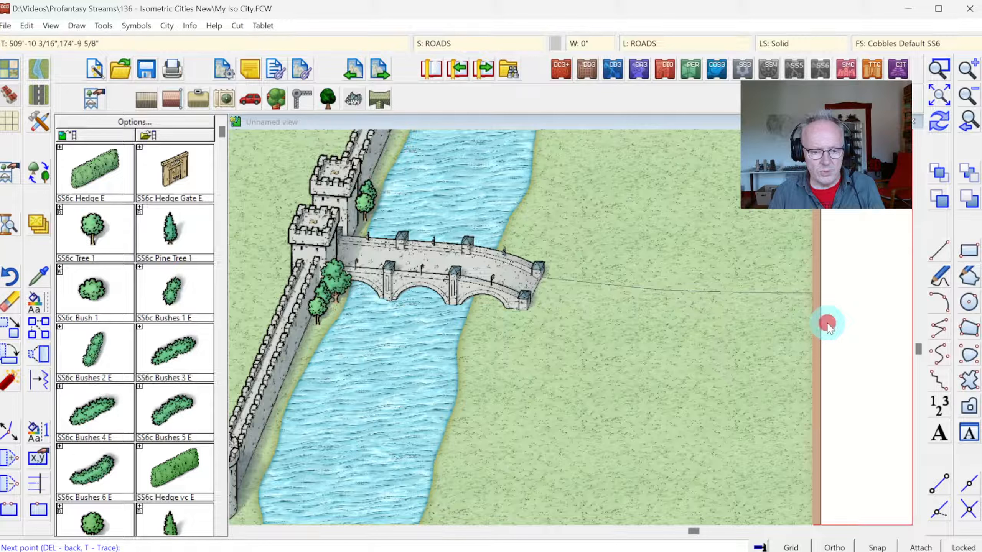
{"action": "left_click", "coordinate": [734, 324]}
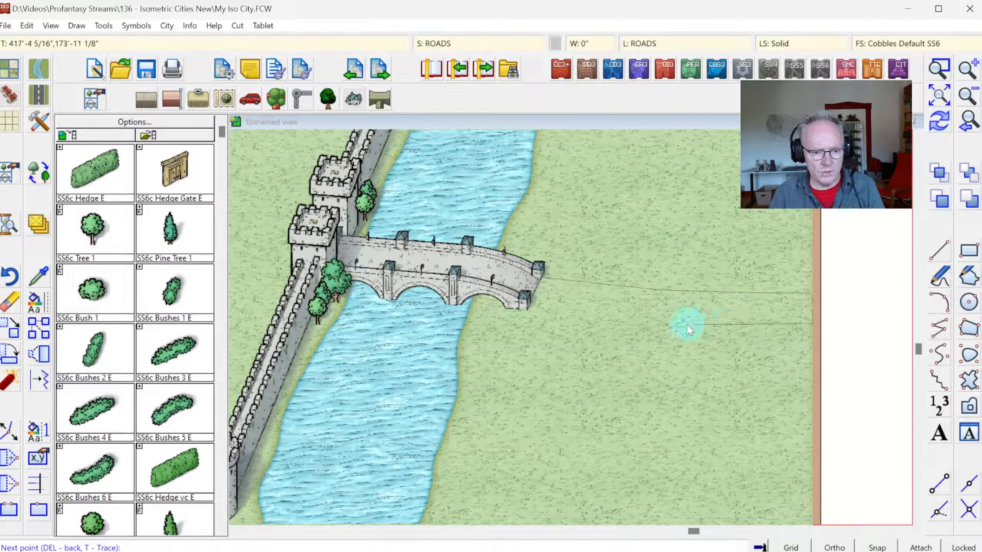
{"action": "left_click", "coordinate": [617, 319]}
{"action": "left_click", "coordinate": [565, 312]}
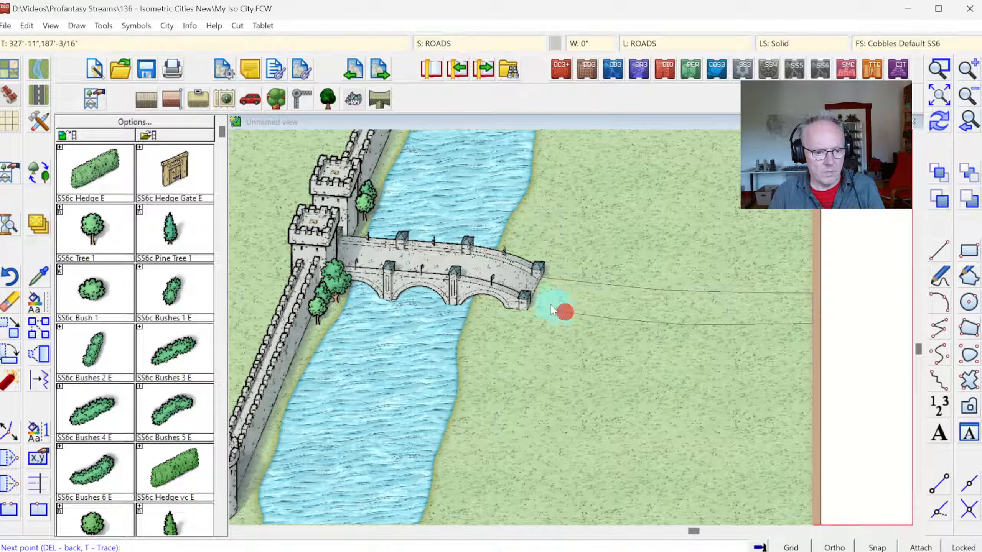
{"action": "right_click", "coordinate": [523, 303]}
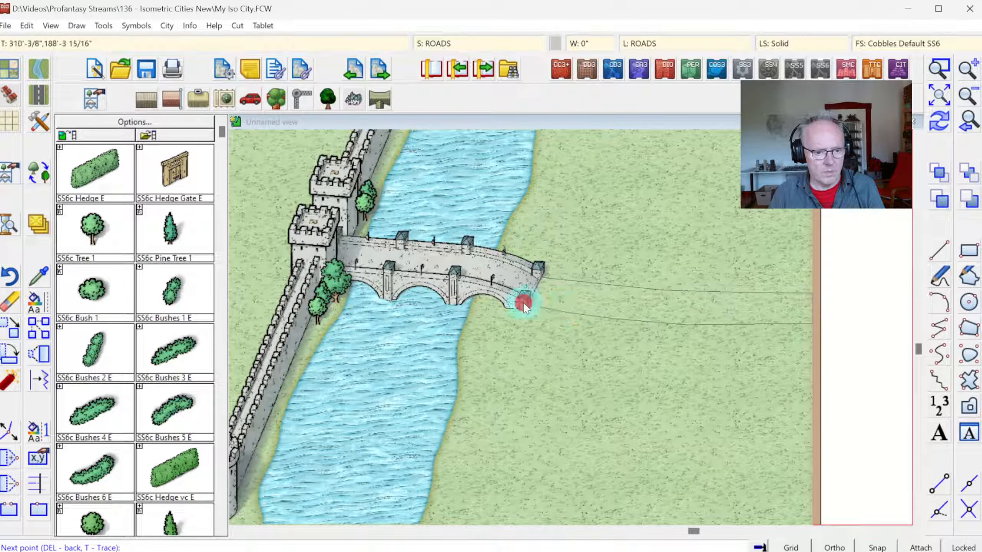
{"action": "left_click", "coordinate": [939, 123]}
Step: With Road, Square Paved, outline the city paving from the gate around a plaza's upper side, with streets leaving across the map's top and left borders
{"action": "left_click", "coordinate": [941, 98]}
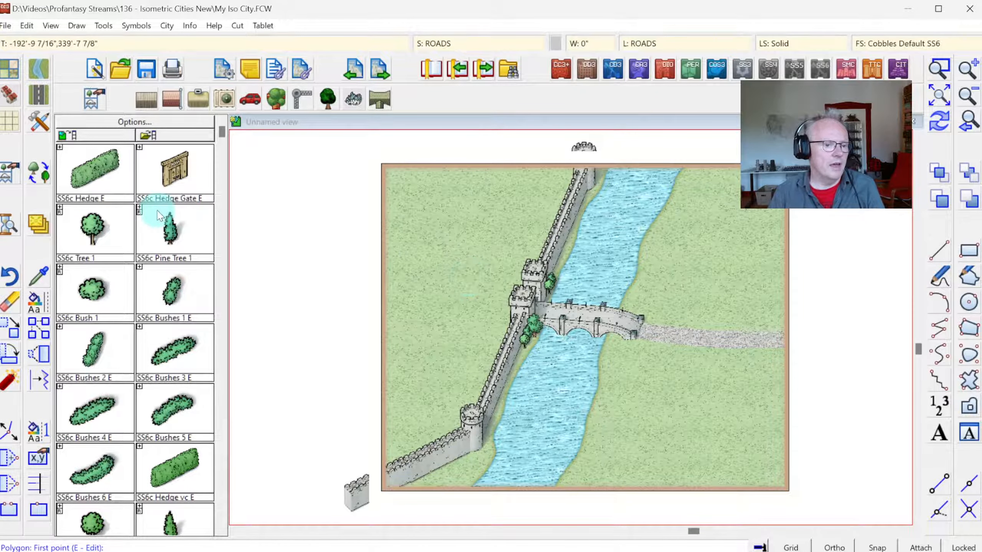
{"action": "left_click", "coordinate": [48, 102]}
{"action": "left_click_drag", "start_coordinate": [662, 220], "coordinate": [672, 384]}
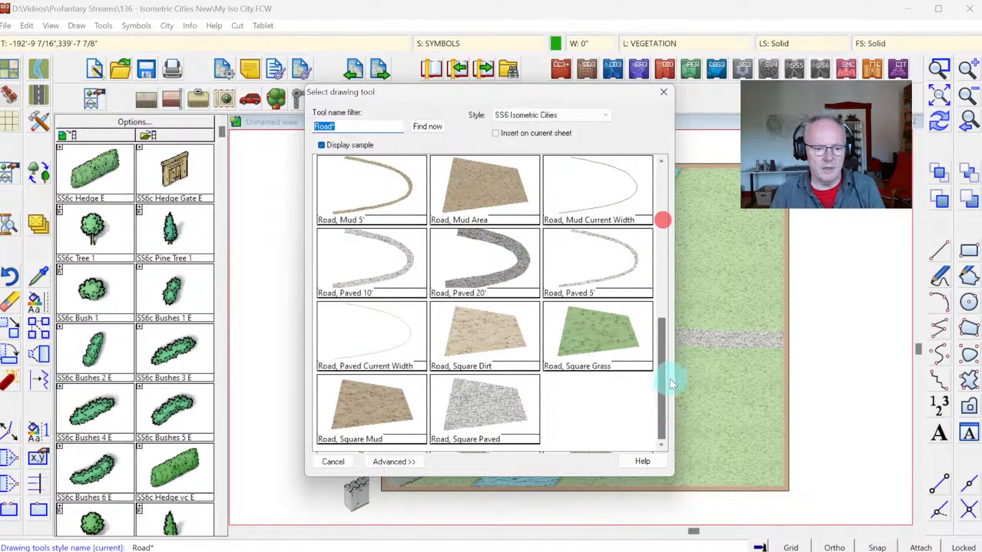
{"action": "left_click", "coordinate": [481, 386]}
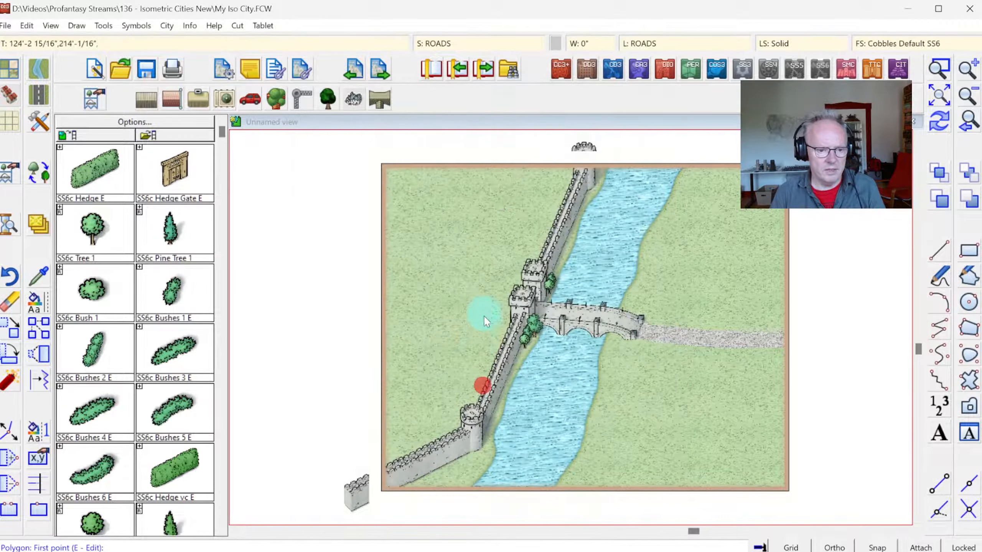
{"action": "left_click", "coordinate": [528, 296]}
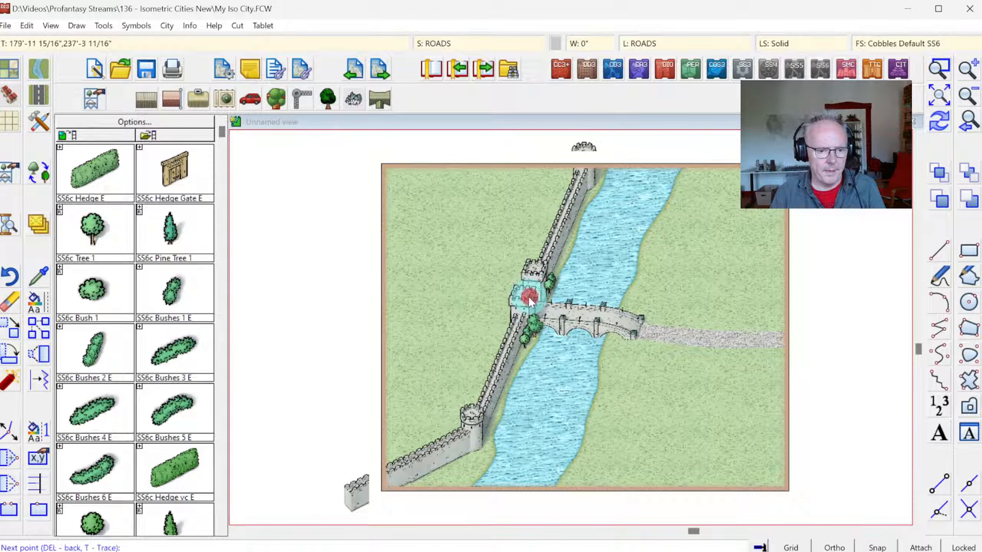
{"action": "left_click", "coordinate": [457, 296]}
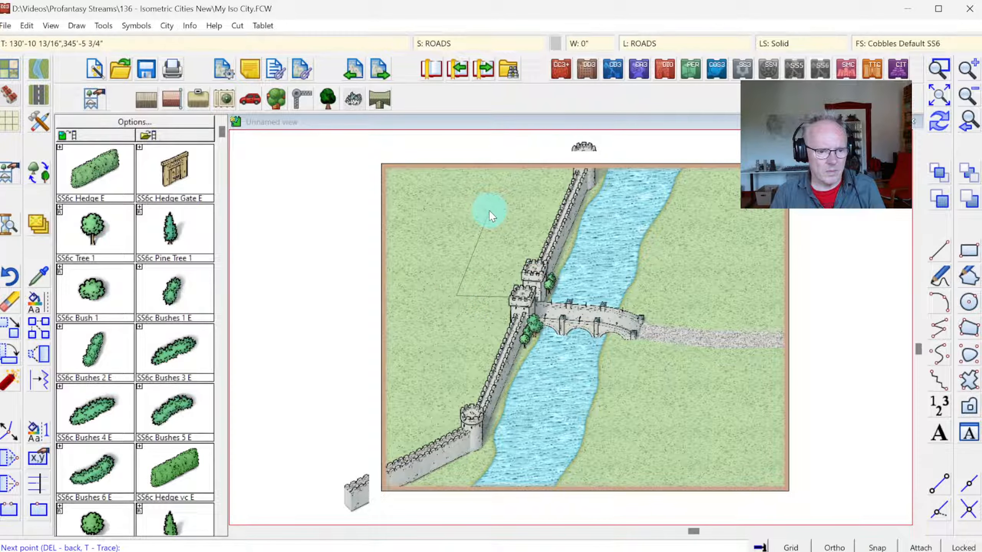
{"action": "left_click", "coordinate": [494, 214]}
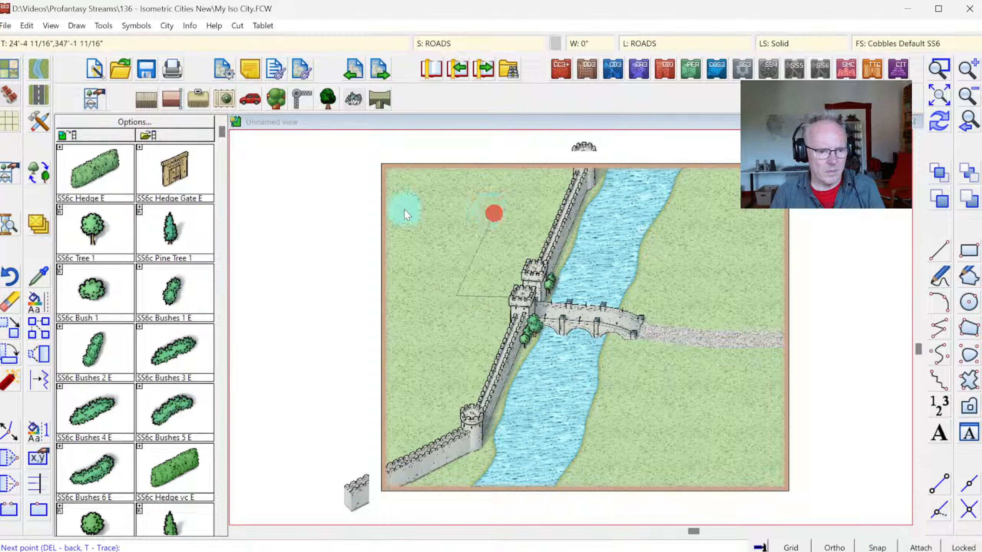
{"action": "left_click", "coordinate": [430, 212]}
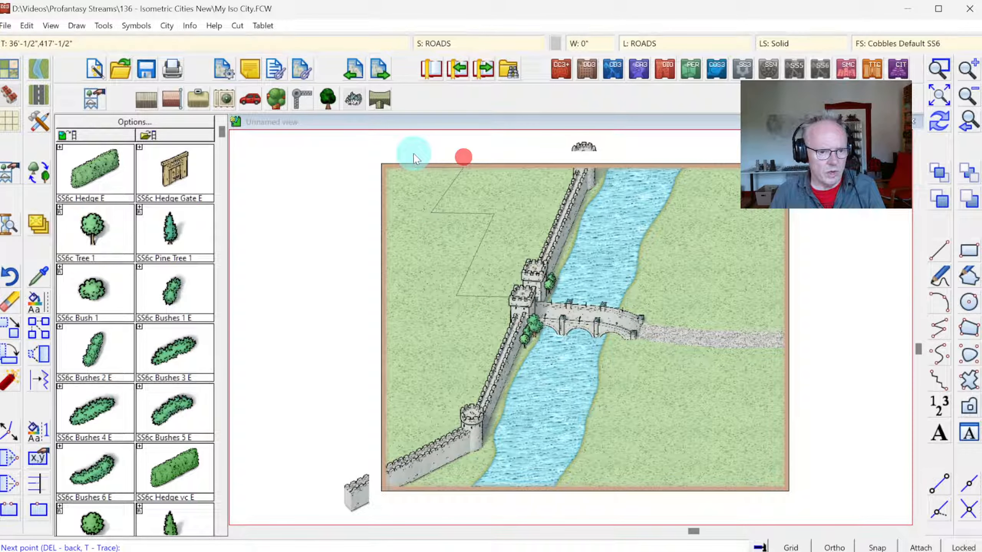
{"action": "left_click", "coordinate": [427, 166]}
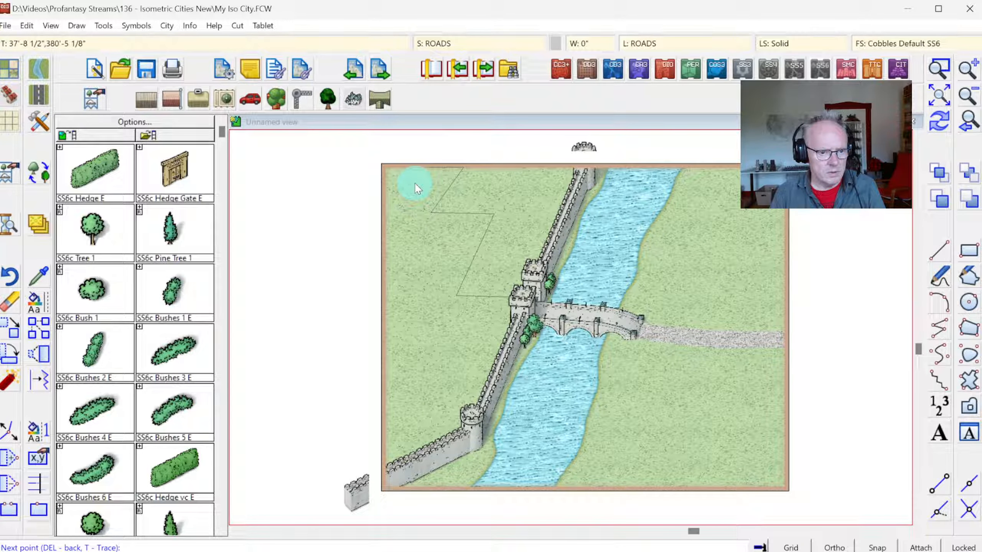
{"action": "left_click", "coordinate": [405, 209]}
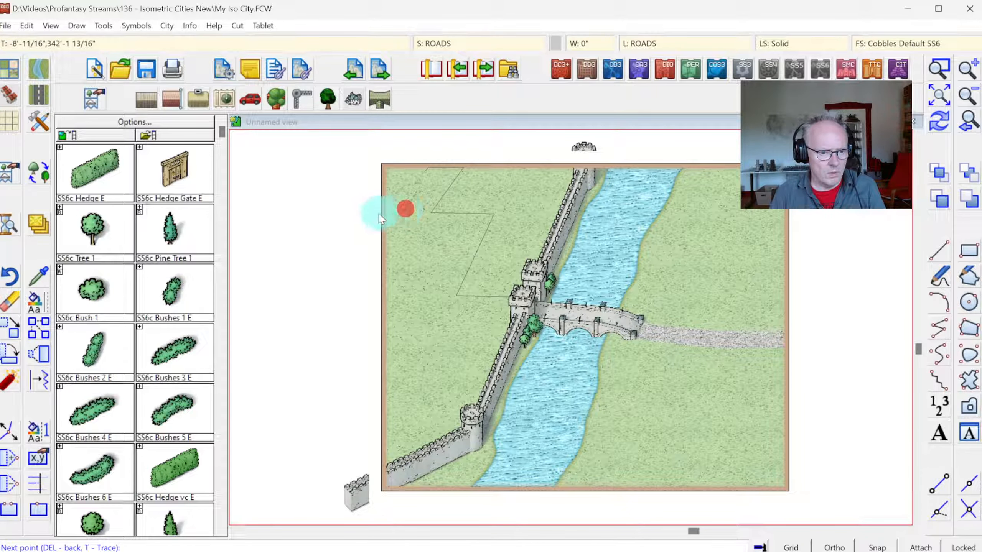
{"action": "left_click", "coordinate": [358, 213]}
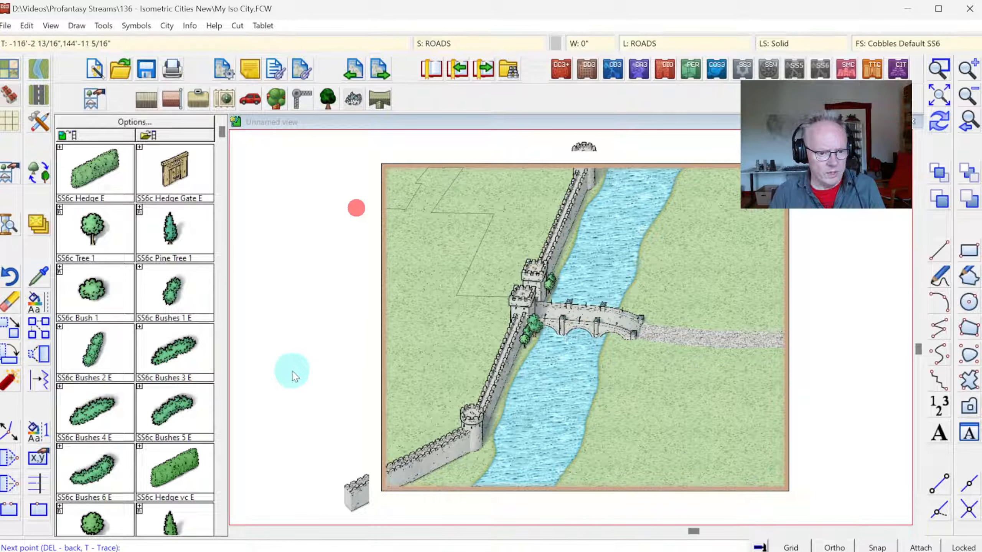
Step: Close the city paving outside the left border, down to the lower-left wall and back along the plaza to the gate
{"action": "left_click", "coordinate": [280, 401]}
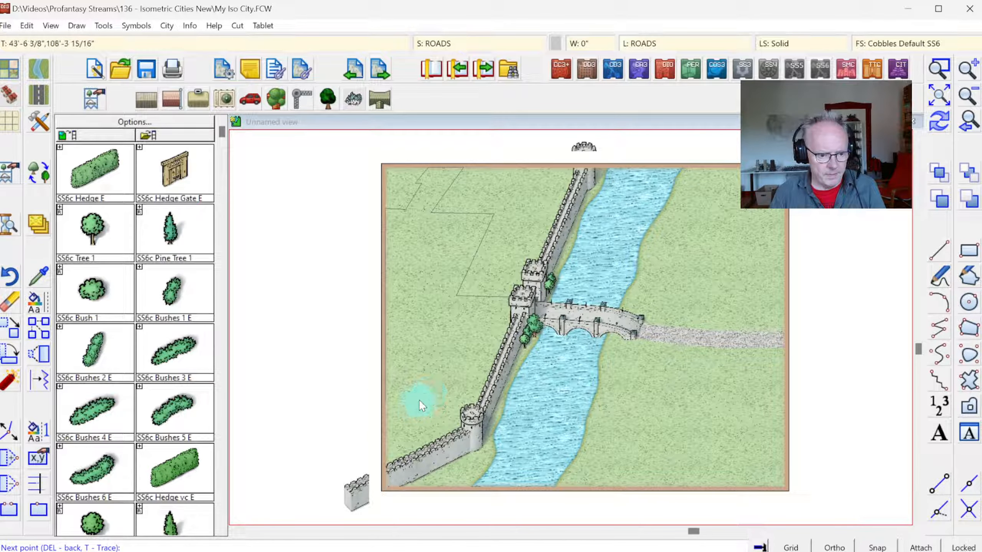
{"action": "left_click", "coordinate": [398, 404]}
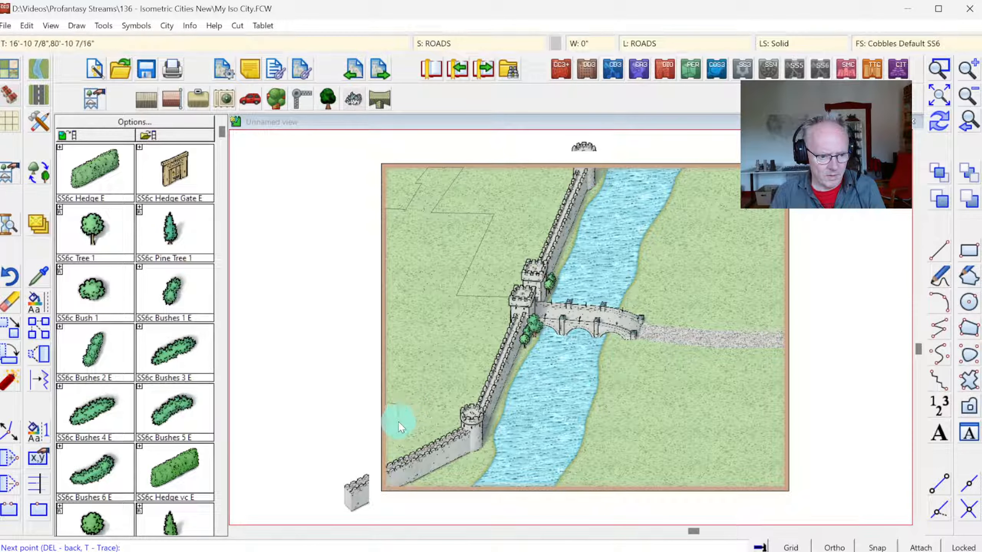
{"action": "left_click", "coordinate": [374, 441]}
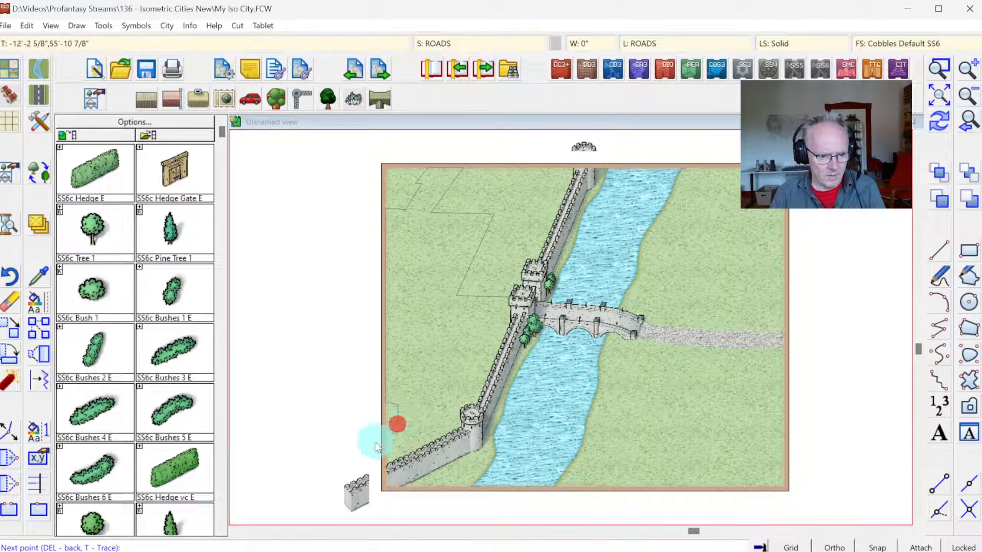
{"action": "left_click", "coordinate": [404, 461]}
{"action": "left_click", "coordinate": [414, 427]}
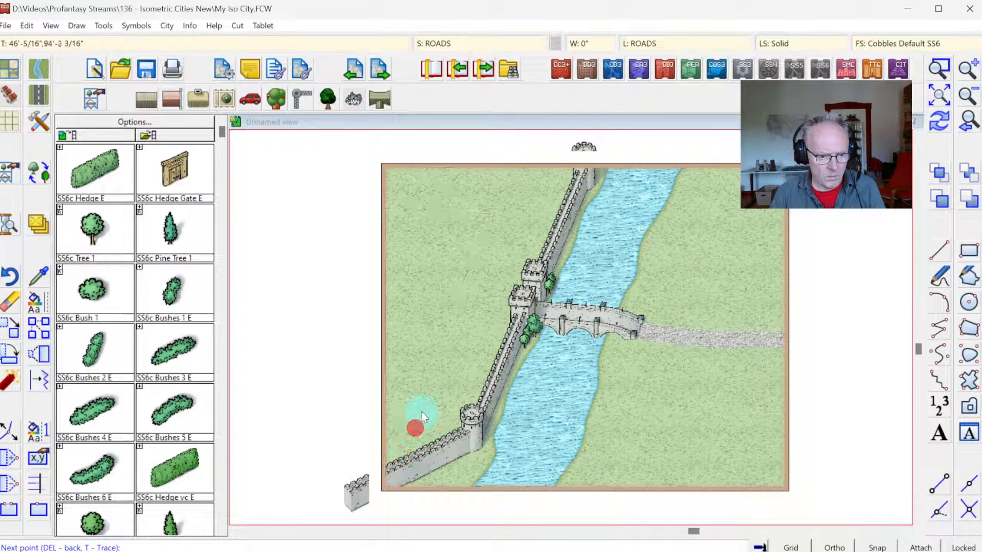
{"action": "left_click", "coordinate": [433, 387]}
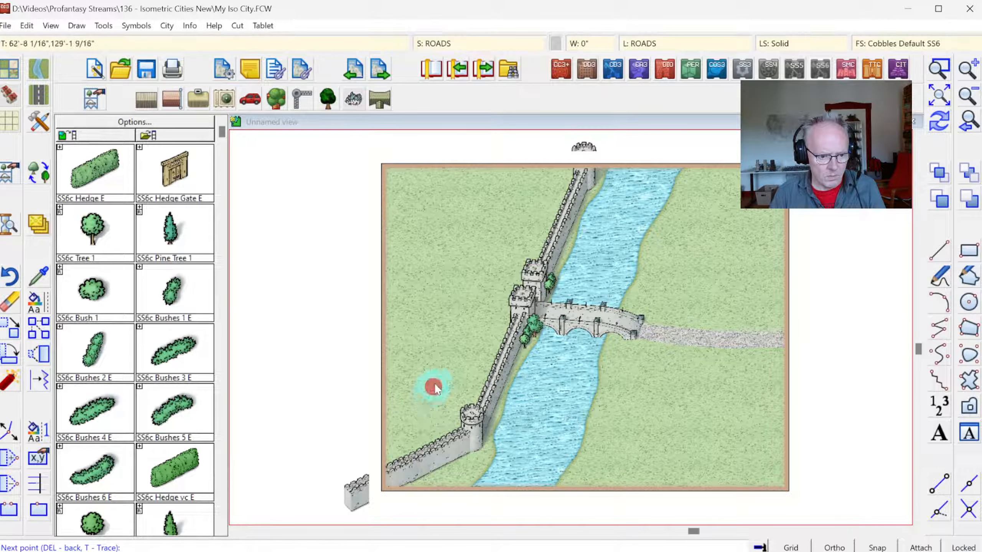
{"action": "left_click", "coordinate": [446, 313]}
{"action": "left_click", "coordinate": [516, 314]}
{"action": "right_click", "coordinate": [515, 314]}
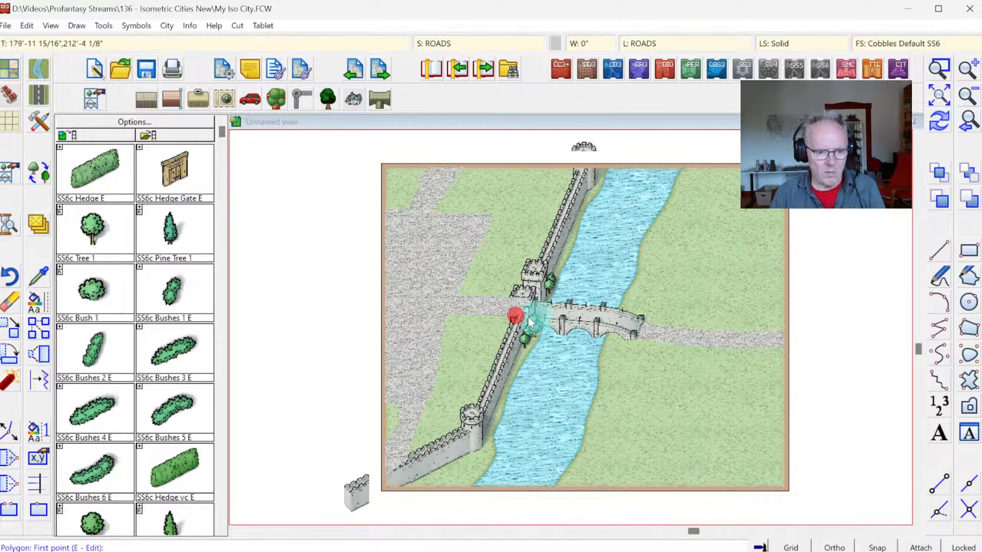
{"action": "left_click", "coordinate": [941, 124]}
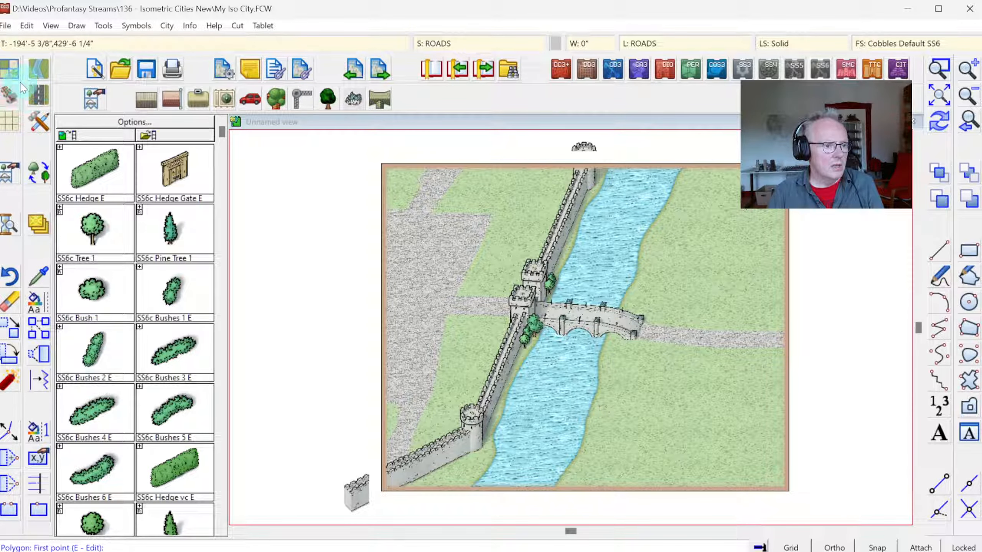
Step: With Terrain, Earth, outline the city ground from outside the map's upper-left corner across the top and down the wall to the corner tower
{"action": "left_click", "coordinate": [10, 69]}
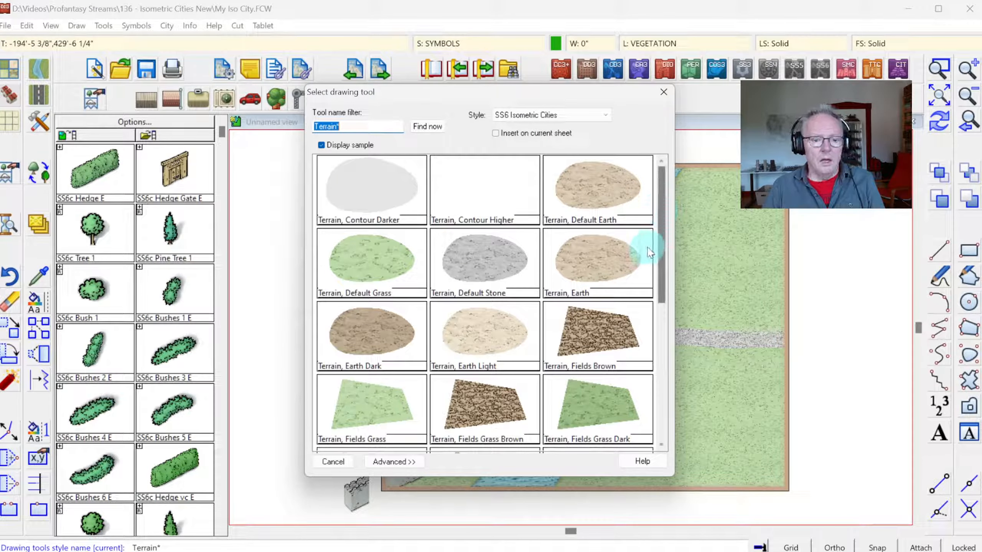
{"action": "left_click", "coordinate": [662, 231]}
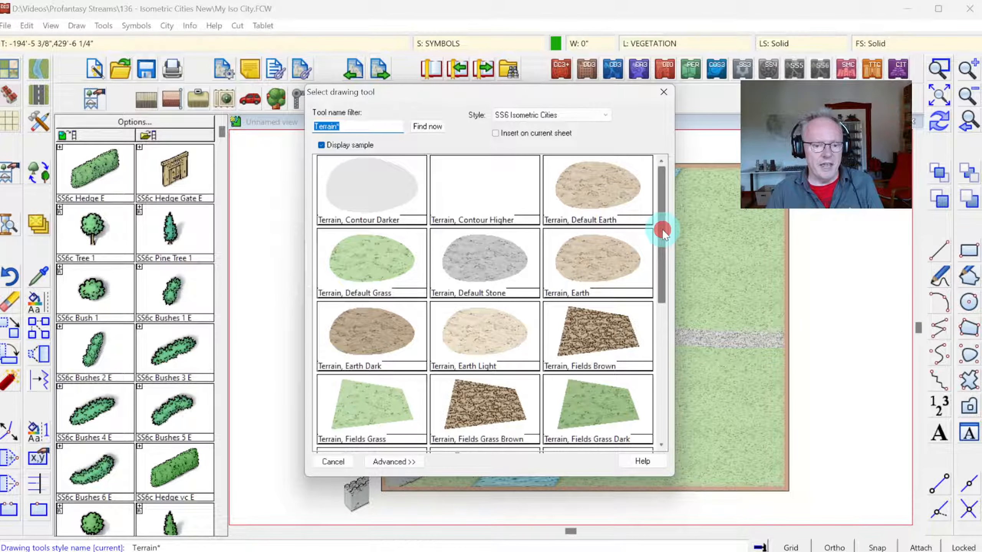
{"action": "left_click", "coordinate": [600, 256]}
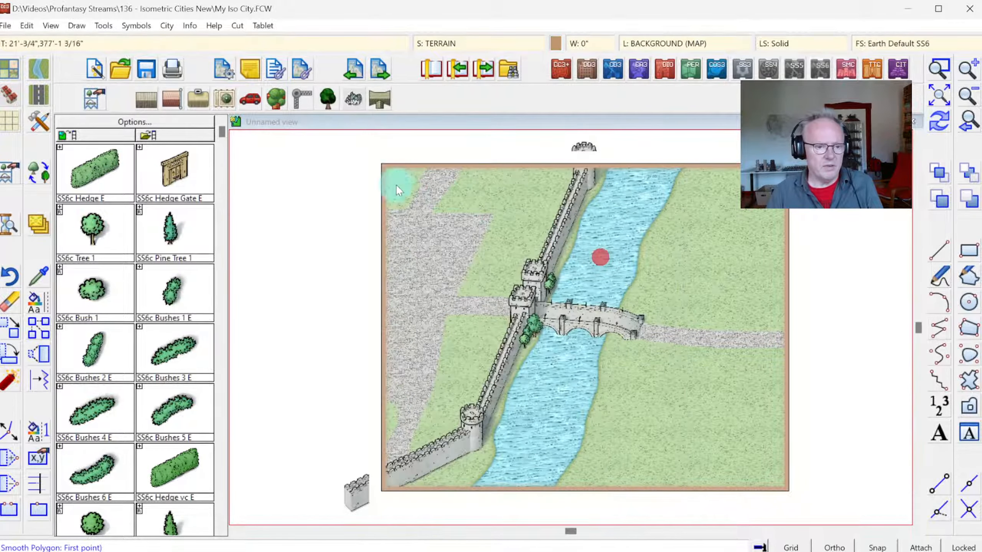
{"action": "left_click", "coordinate": [357, 157]}
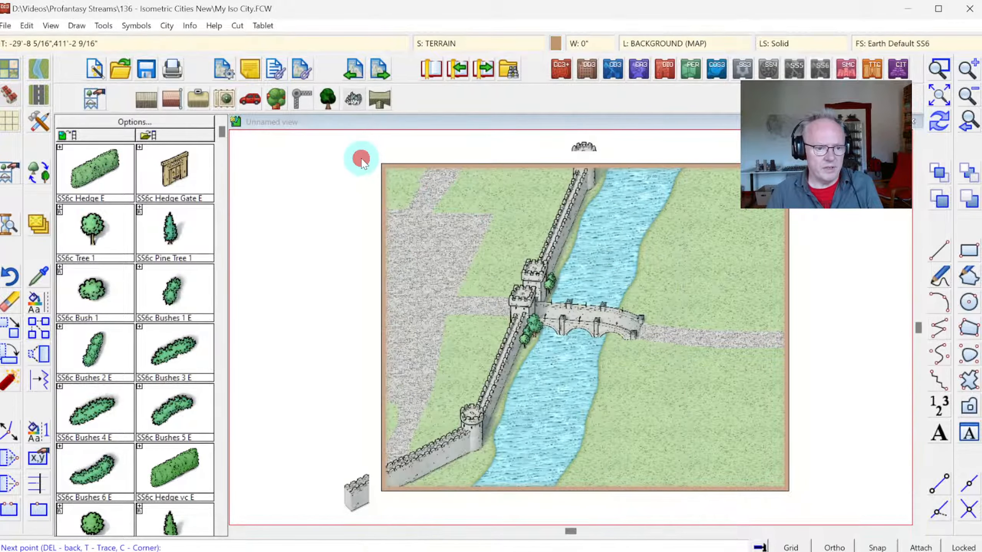
{"action": "left_click", "coordinate": [584, 160]}
{"action": "left_click", "coordinate": [549, 248]}
{"action": "left_click", "coordinate": [513, 331]}
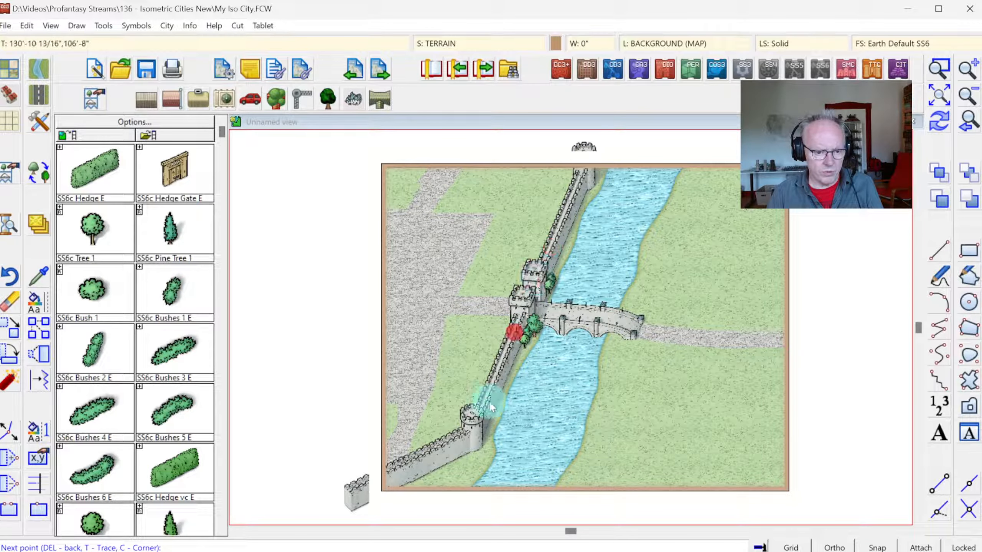
{"action": "left_click", "coordinate": [469, 411]}
{"action": "left_click", "coordinate": [444, 457]}
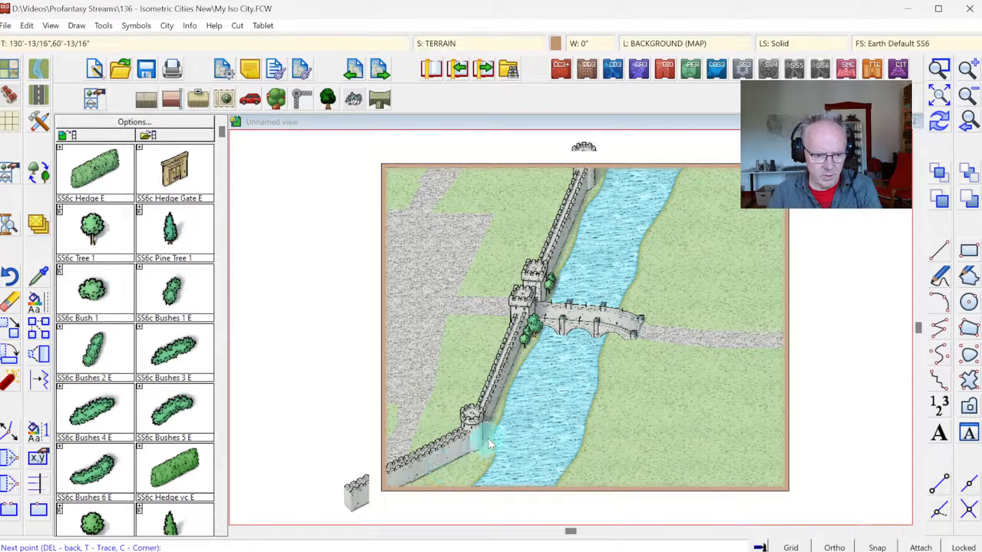
Step: Continue the earth outline around the corner tower and along the lower-left wall, close it outside the left border, and redraw the map
{"action": "left_click", "coordinate": [488, 452]}
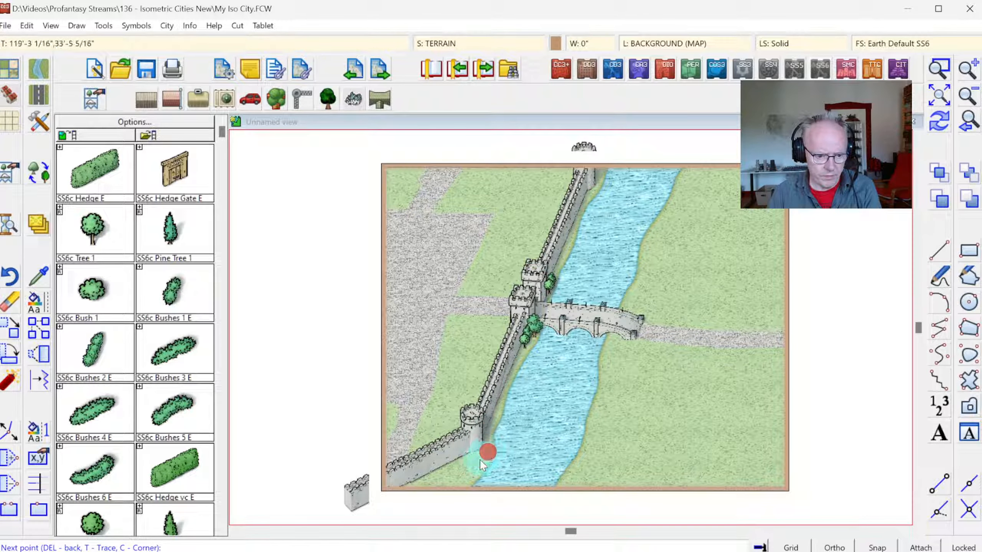
{"action": "left_click", "coordinate": [476, 461]}
{"action": "left_click", "coordinate": [451, 471]}
{"action": "left_click", "coordinate": [430, 484]}
{"action": "left_click", "coordinate": [416, 503]}
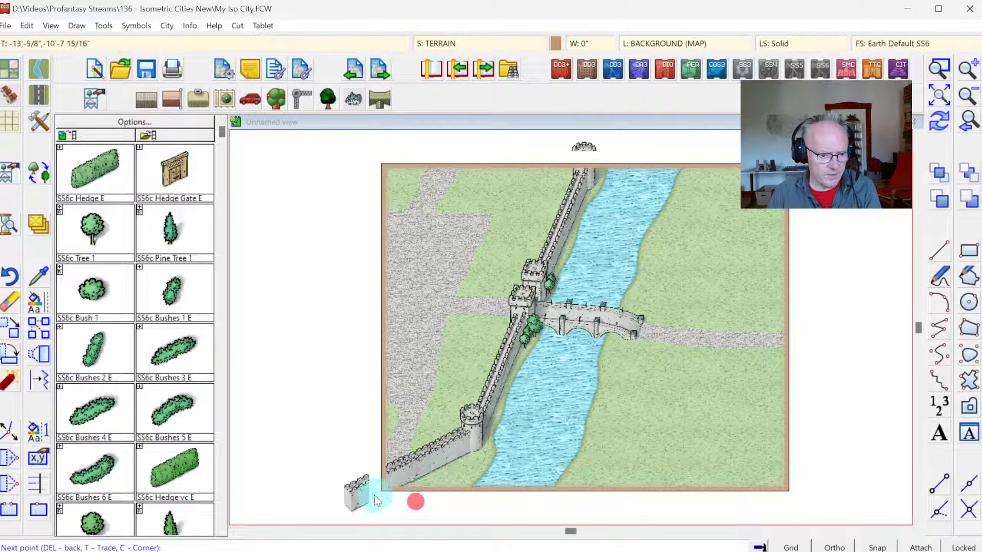
{"action": "left_click", "coordinate": [365, 495]}
{"action": "left_click", "coordinate": [344, 161]}
{"action": "right_click", "coordinate": [346, 167]}
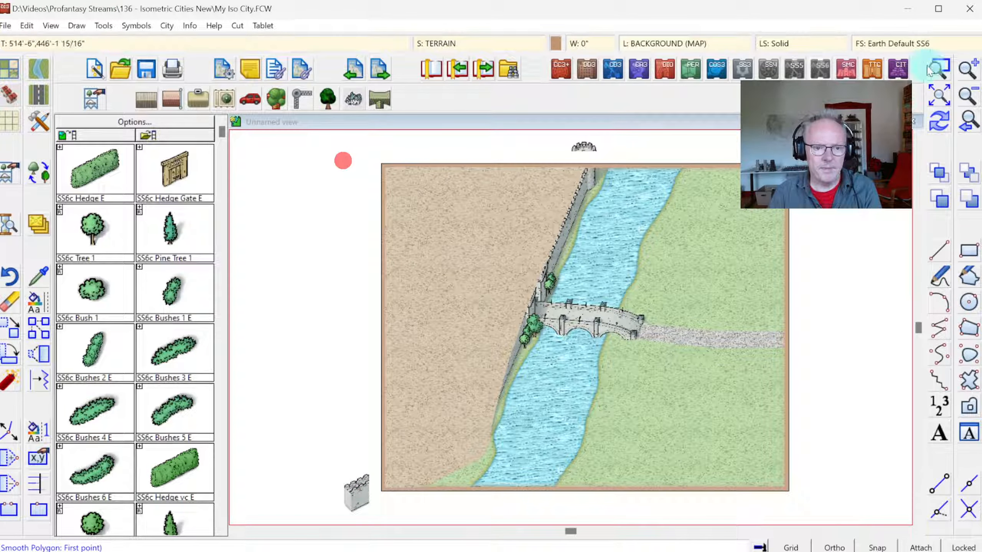
{"action": "left_click", "coordinate": [938, 122]}
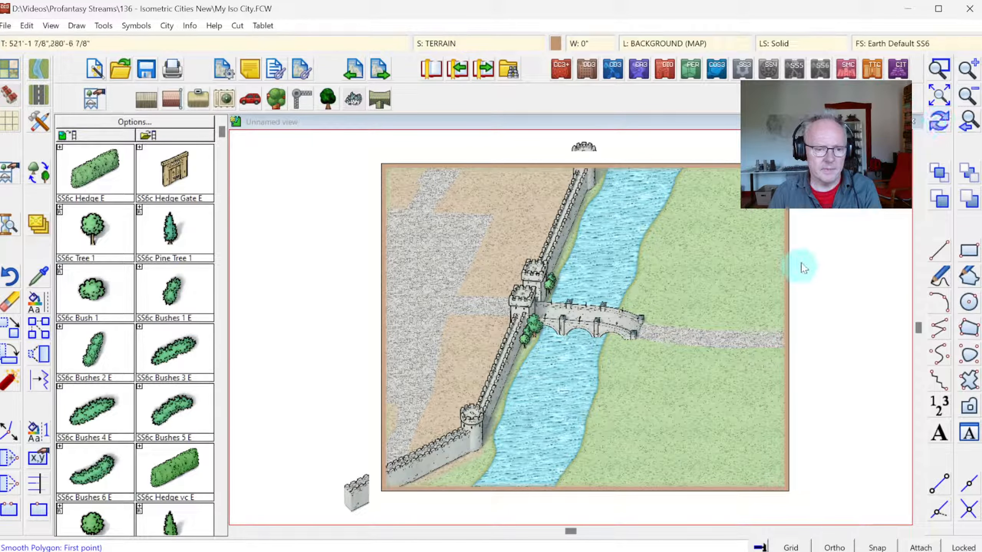
Step: Outline an earth strip along the paved road's upper edge, from just beyond the map's right border to the bridge's outer end
{"action": "left_click", "coordinate": [790, 329]}
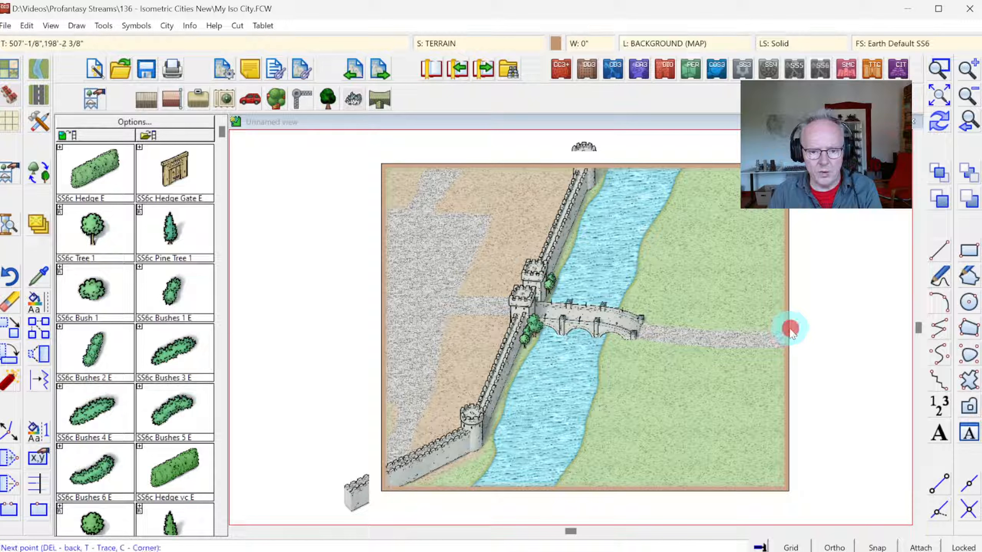
{"action": "left_click", "coordinate": [751, 328]}
{"action": "left_click", "coordinate": [726, 329]}
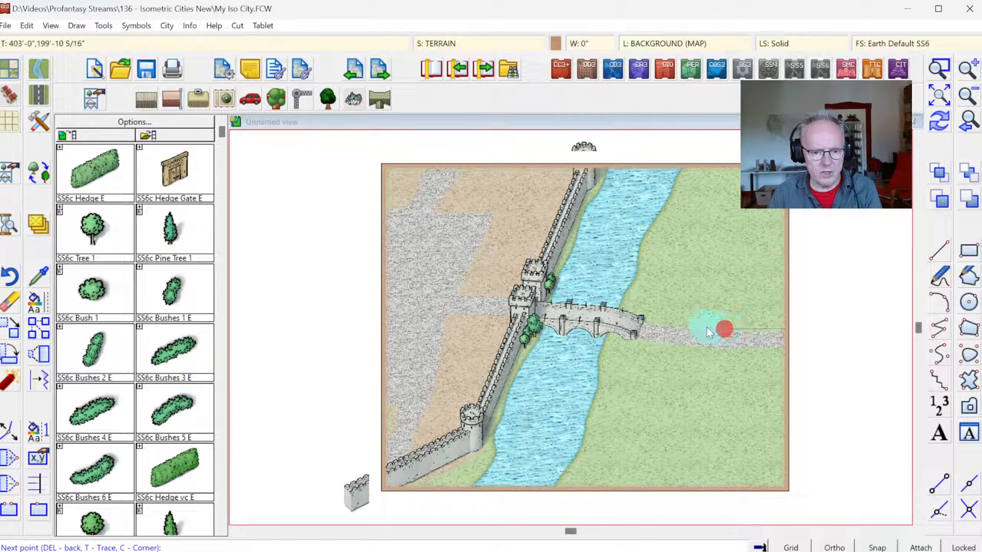
{"action": "left_click", "coordinate": [679, 325]}
{"action": "left_click", "coordinate": [646, 323]}
{"action": "left_click", "coordinate": [632, 334]}
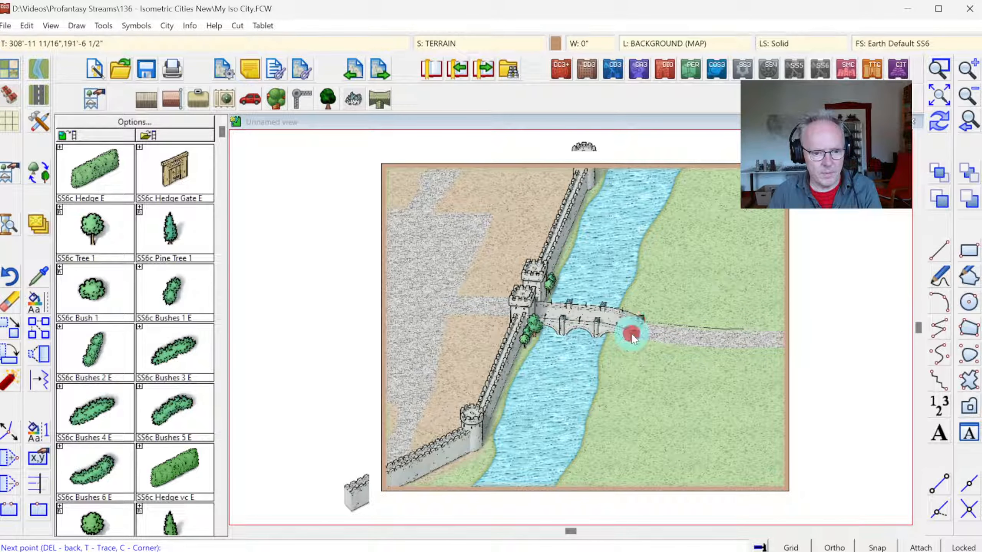
Step: Trace the earth strip along the road's lower edge to beyond the right border, complete the polygon, and redraw the map
{"action": "left_click", "coordinate": [641, 339]}
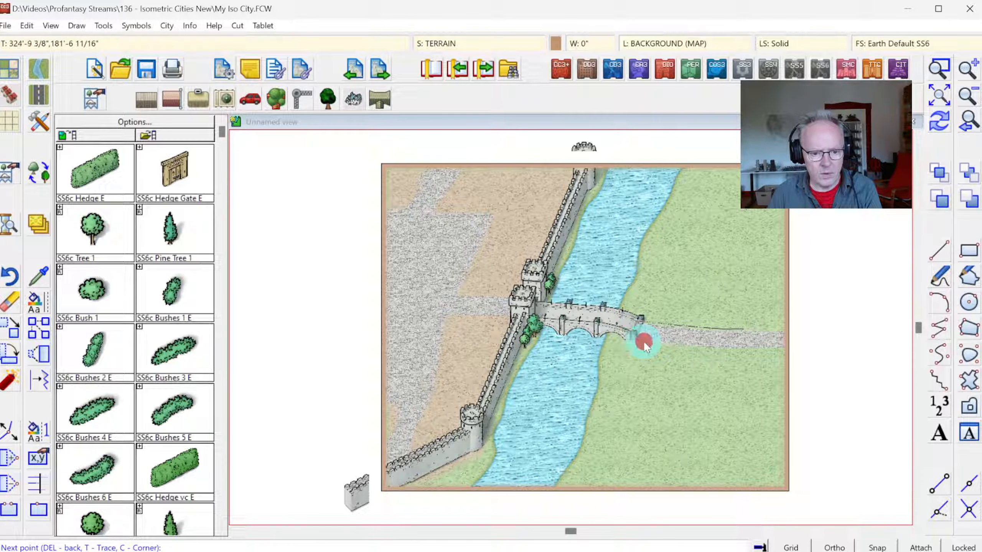
{"action": "left_click", "coordinate": [669, 346]}
{"action": "left_click", "coordinate": [697, 348]}
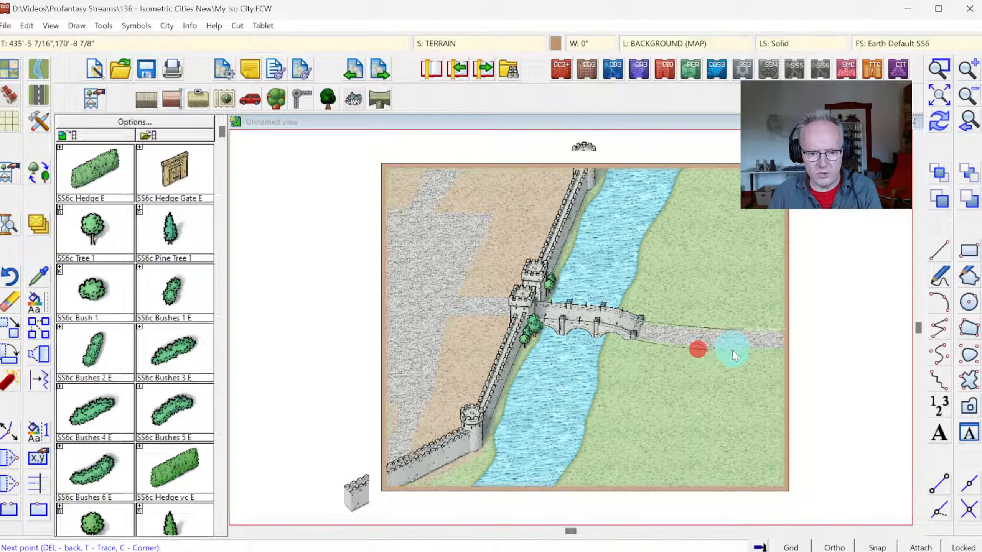
{"action": "left_click", "coordinate": [732, 350]}
{"action": "left_click", "coordinate": [771, 350]}
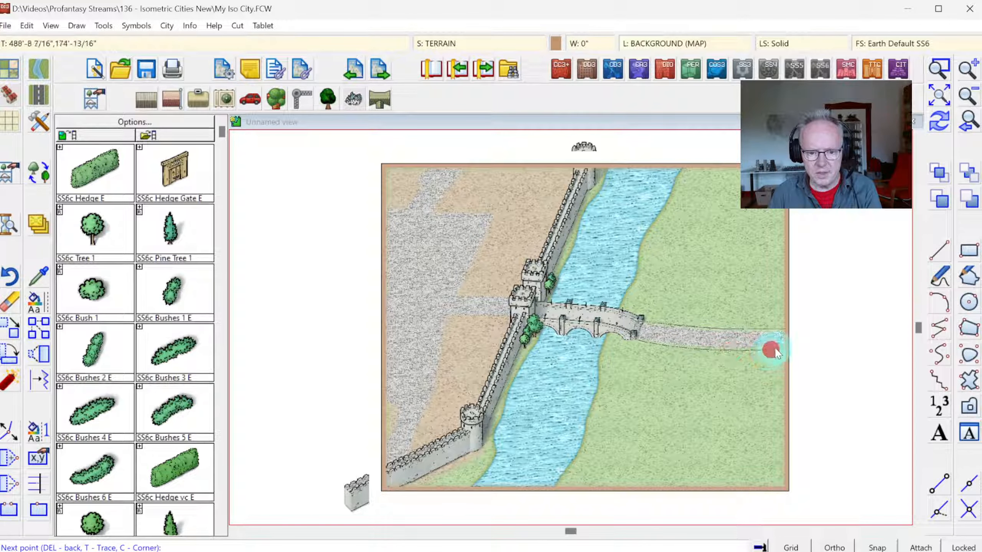
{"action": "left_click", "coordinate": [791, 349]}
{"action": "right_click", "coordinate": [791, 348]}
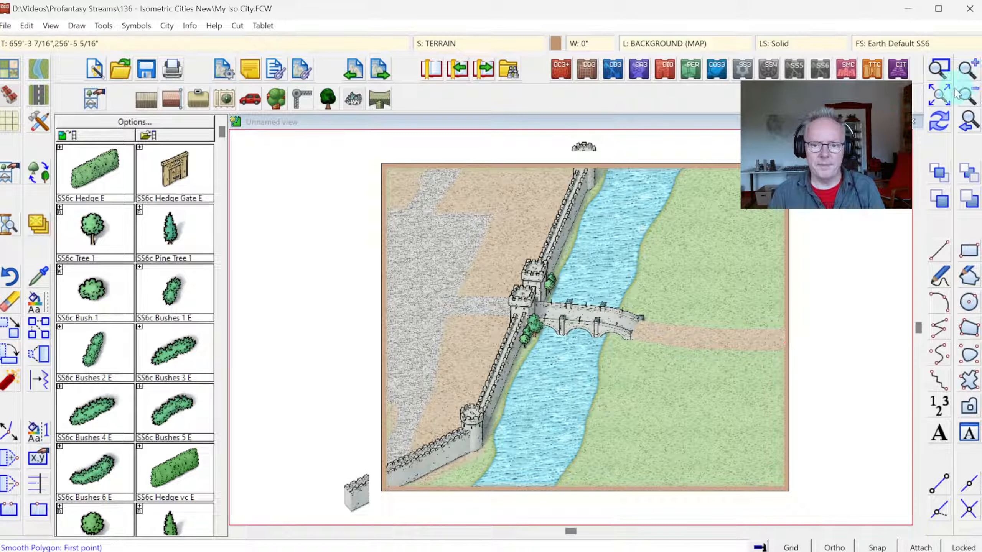
{"action": "left_click", "coordinate": [939, 123]}
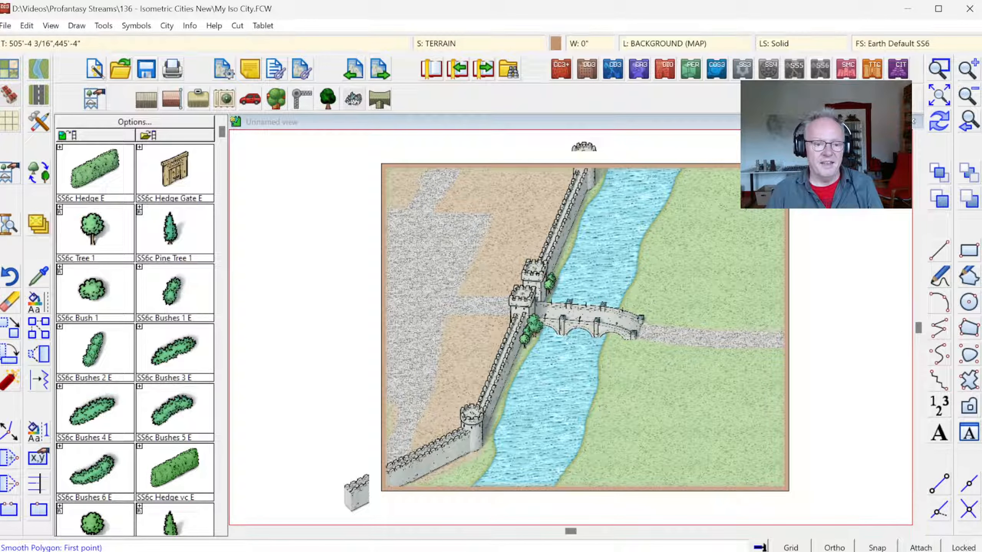
Step: Examine the bridge, gate and adjoining paving up close, and return to the full map
{"action": "left_click", "coordinate": [936, 73]}
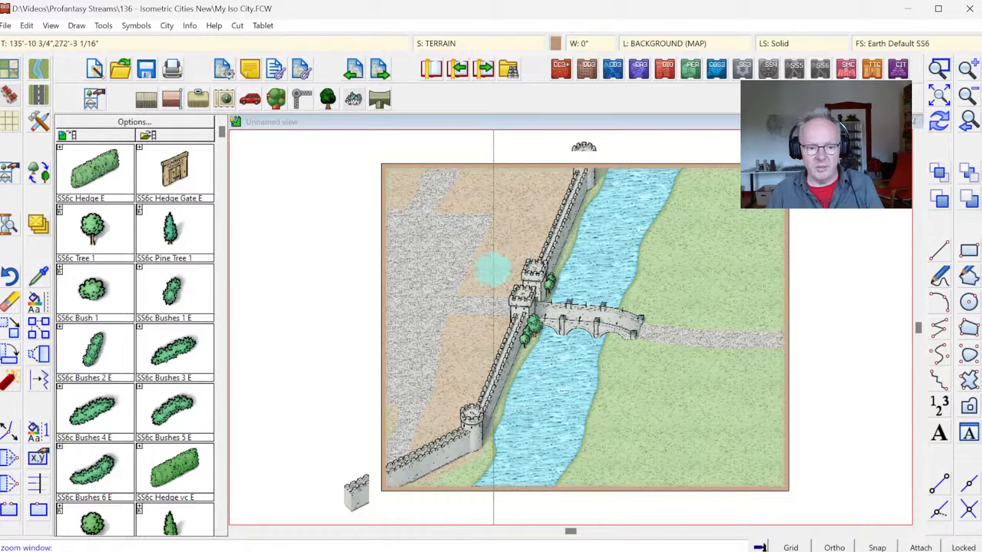
{"action": "left_click", "coordinate": [863, 259]}
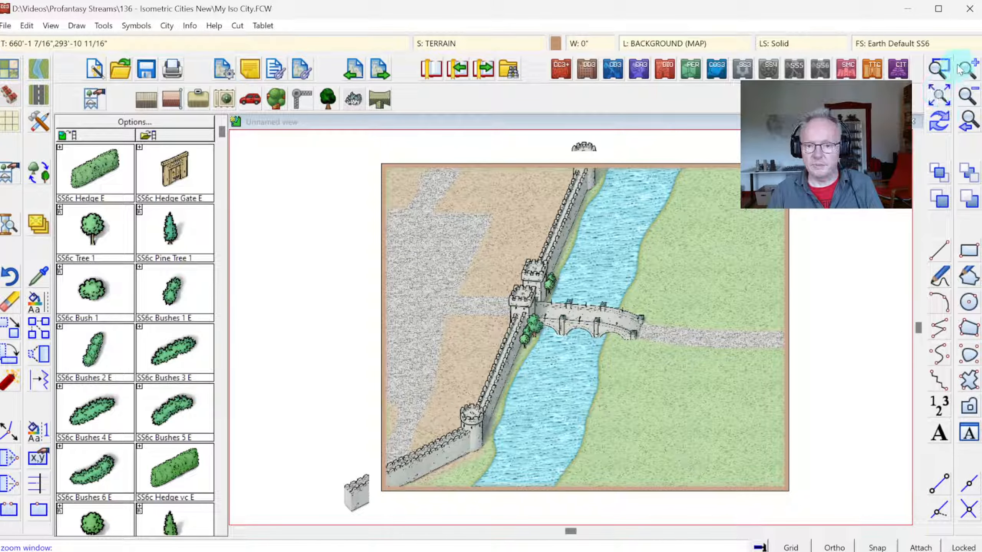
{"action": "left_click", "coordinate": [501, 272]}
{"action": "left_click", "coordinate": [667, 375]}
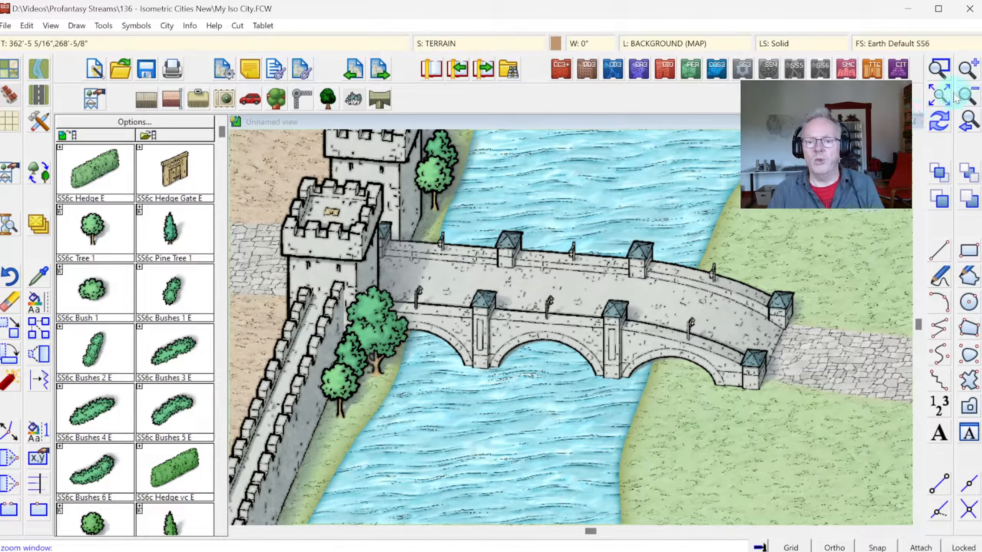
{"action": "left_click", "coordinate": [969, 118]}
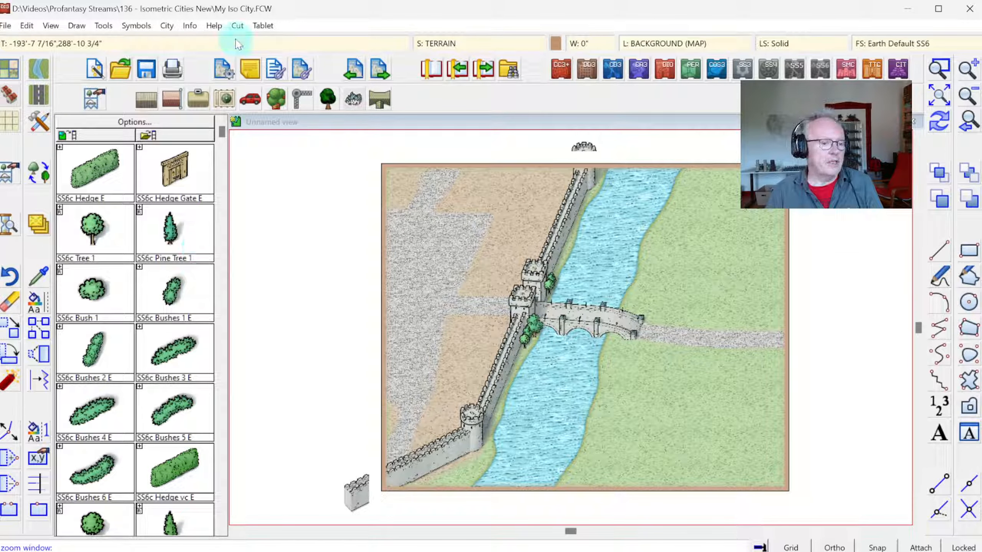
Step: Load the SS6C Monthly 3 symbol catalog with the cliff symbols
{"action": "left_click", "coordinate": [37, 125]}
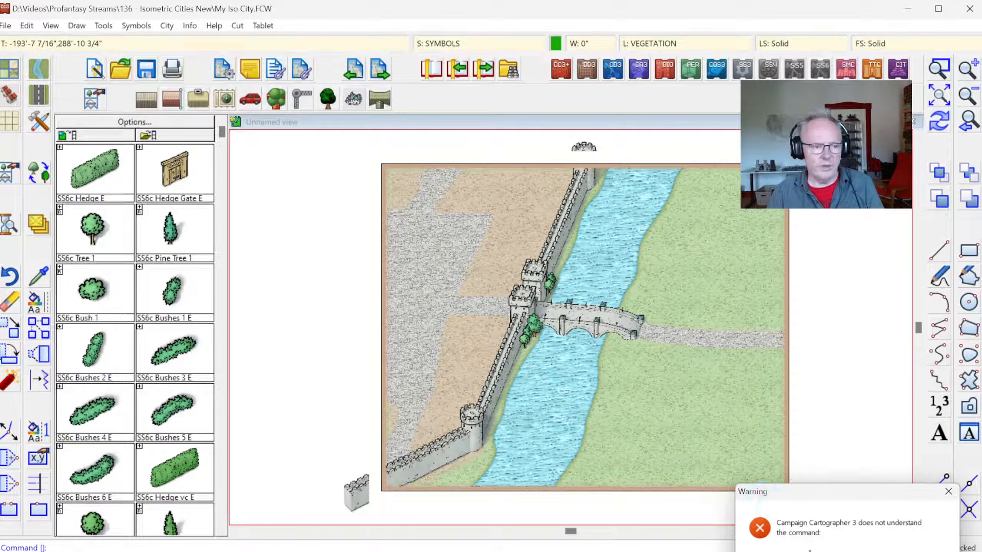
{"action": "left_click", "coordinate": [93, 99]}
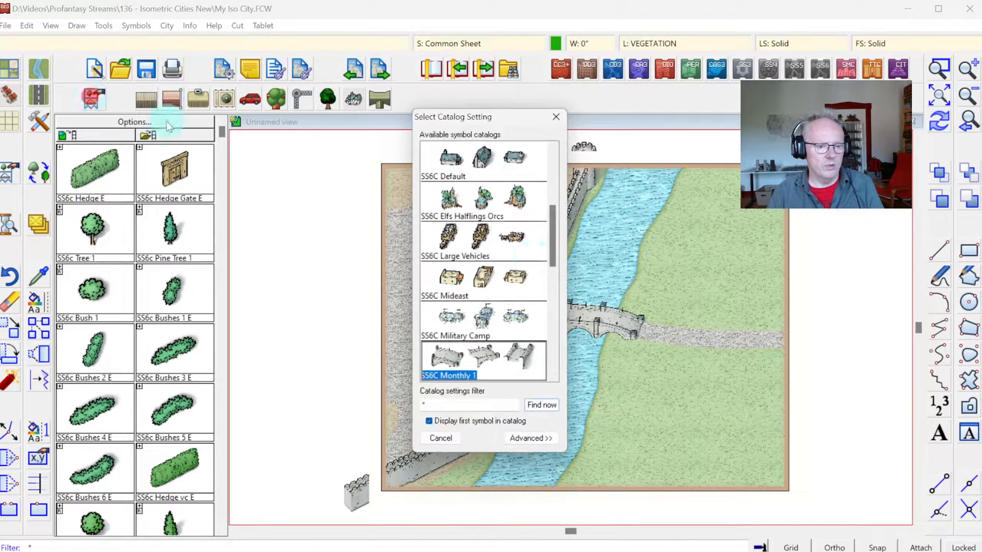
{"action": "left_click_drag", "start_coordinate": [551, 209], "coordinate": [547, 262]}
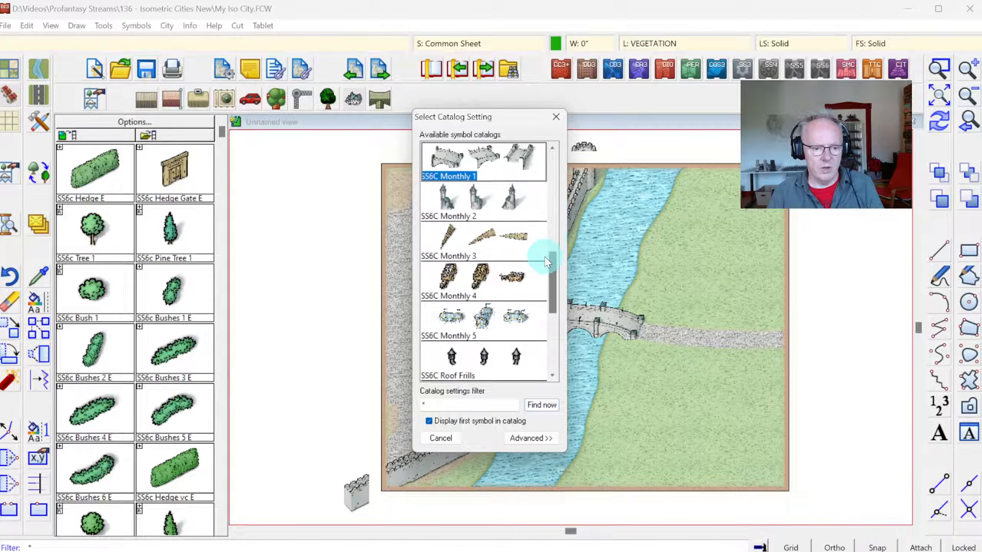
{"action": "double_click", "coordinate": [459, 239]}
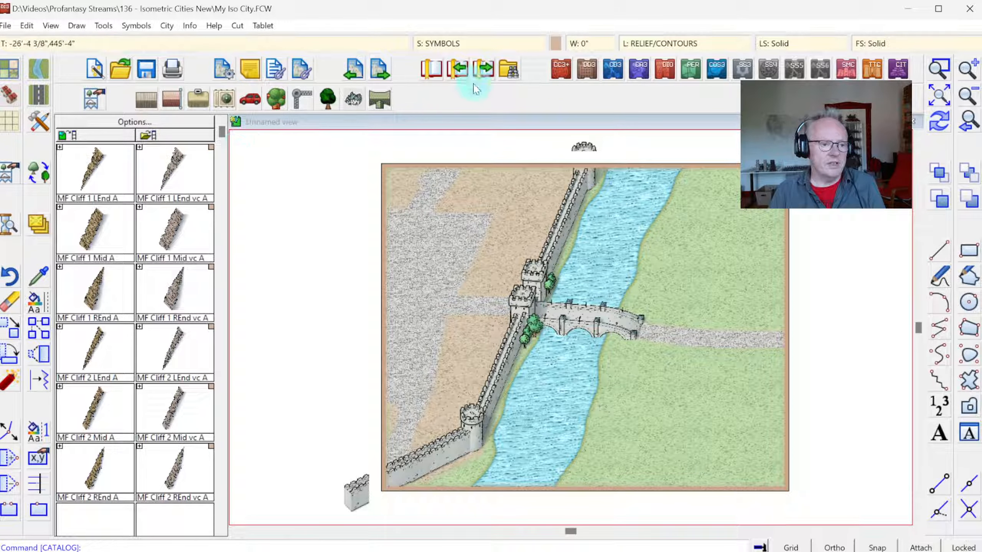
Step: Set the current drawing color to green, number 89, for the varicolor cliff symbols
{"action": "left_click", "coordinate": [556, 44]}
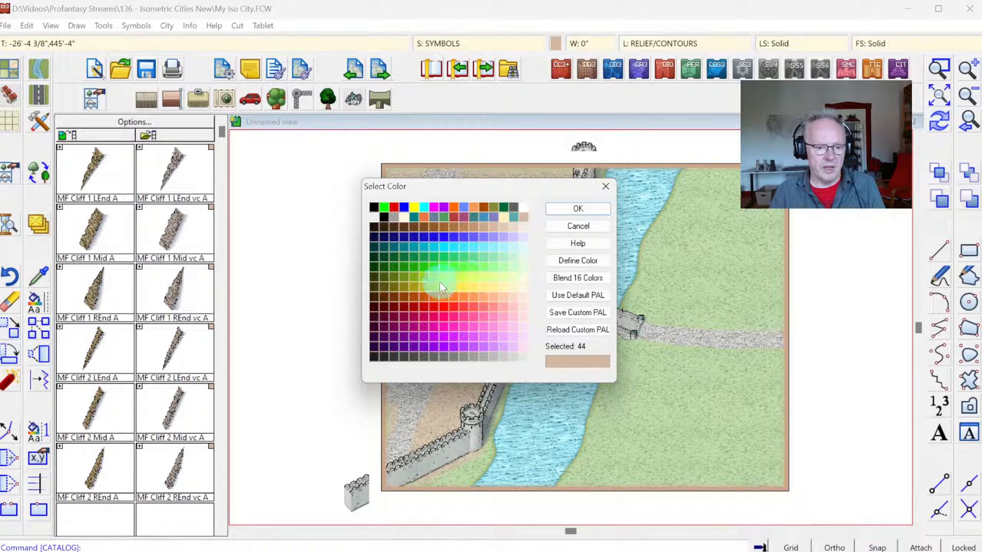
{"action": "left_click", "coordinate": [471, 257]}
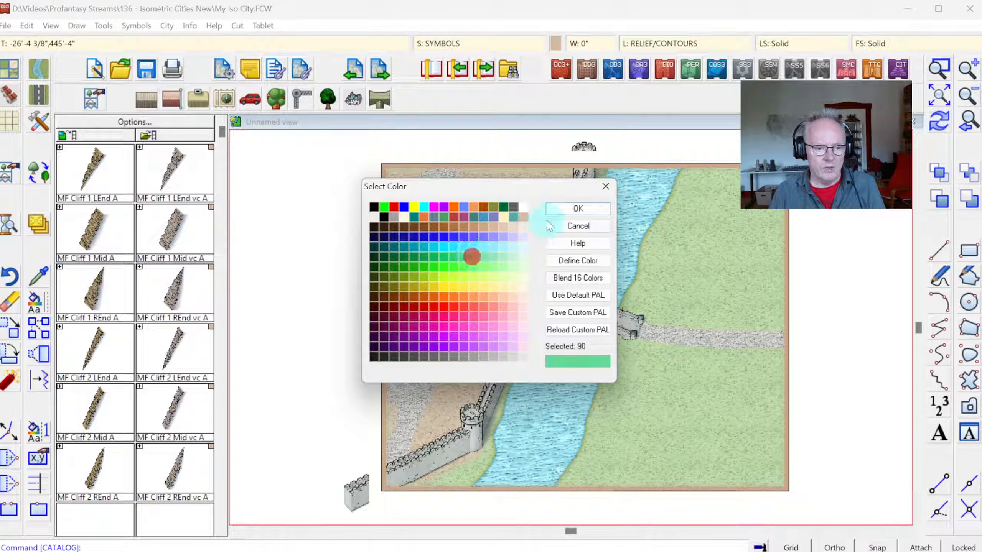
{"action": "left_click", "coordinate": [452, 258]}
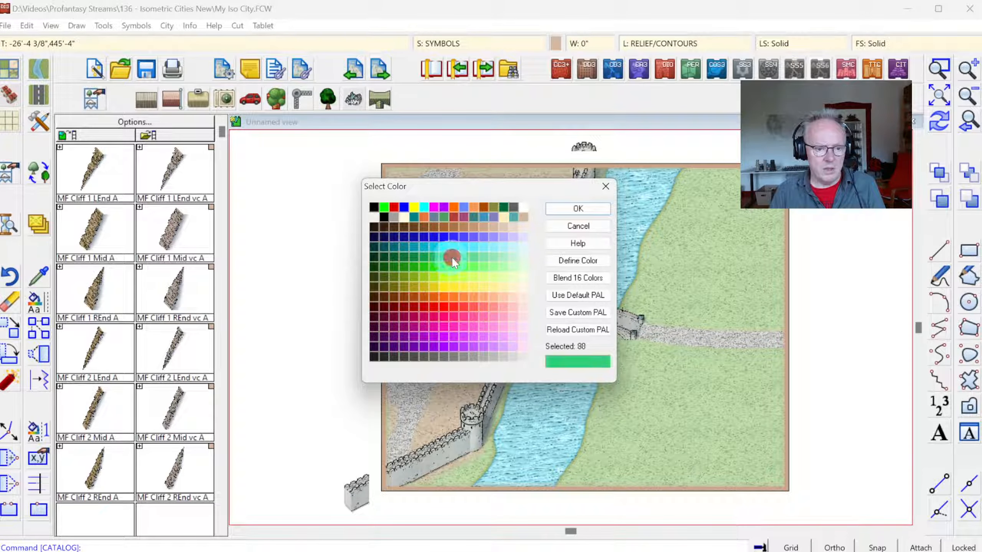
{"action": "left_click", "coordinate": [568, 209]}
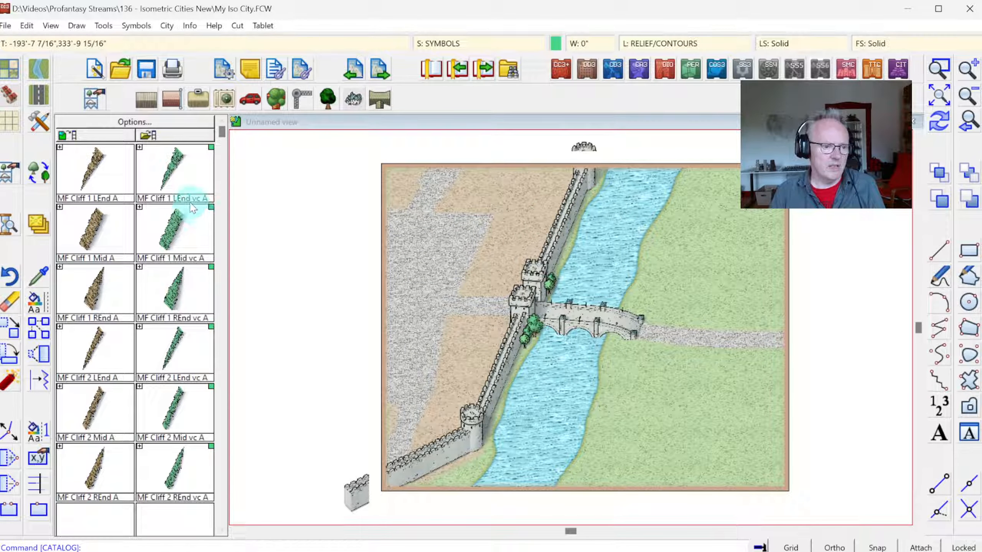
Step: Try placing a green MF Cliff 1 Mid vc A symbol on the grass above the road beyond the river, and undo the placement
{"action": "left_click", "coordinate": [939, 69]}
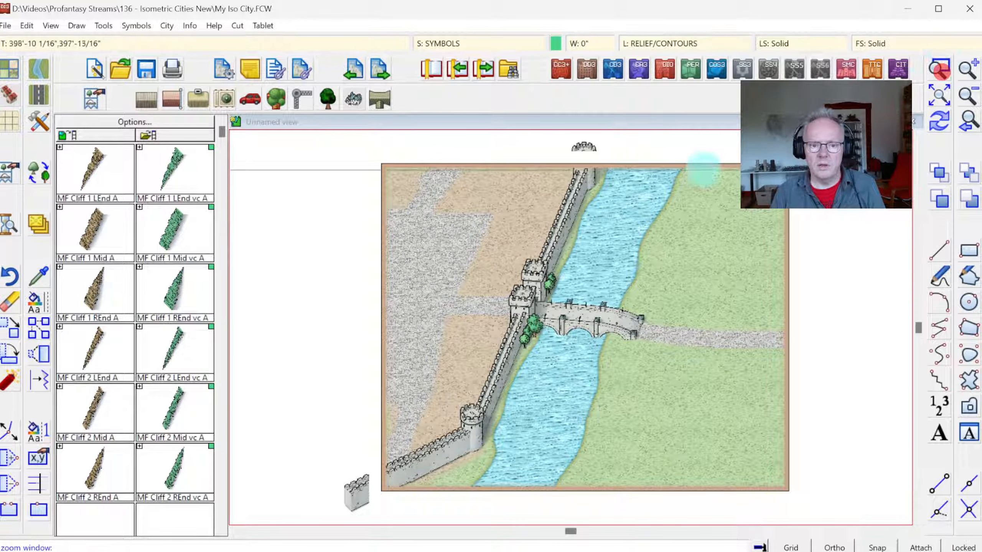
{"action": "left_click", "coordinate": [579, 152]}
{"action": "left_click", "coordinate": [802, 369]}
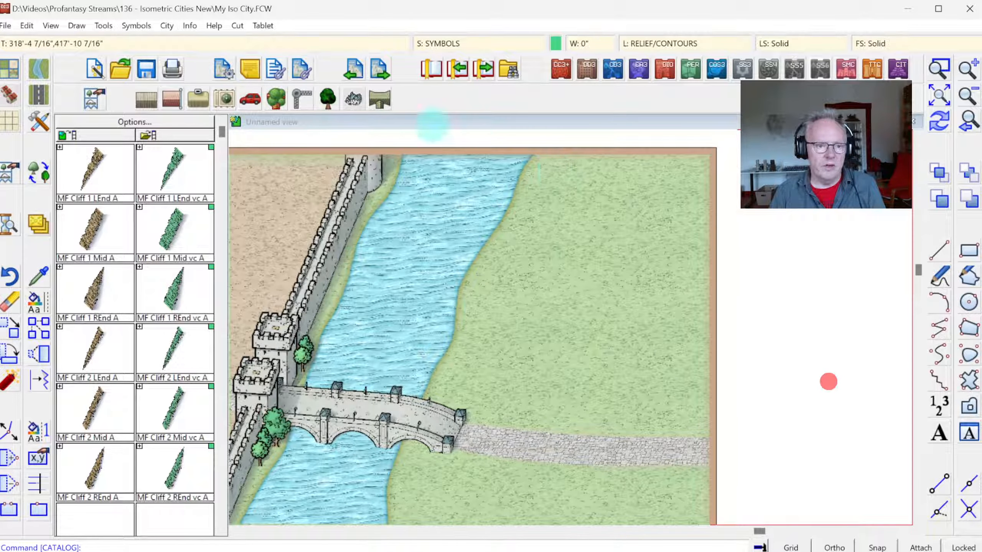
{"action": "left_click", "coordinate": [177, 224]}
{"action": "left_click", "coordinate": [568, 301]}
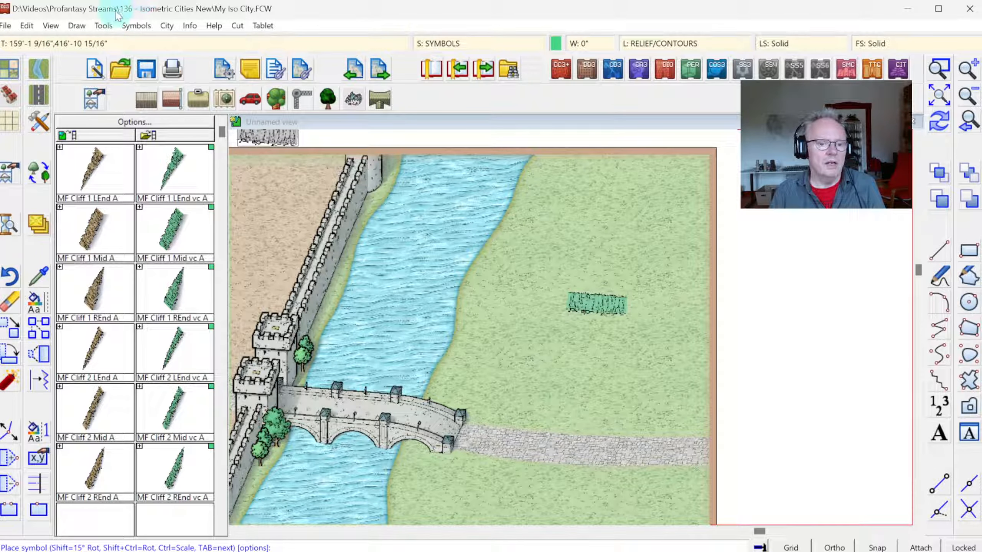
{"action": "left_click", "coordinate": [27, 25]}
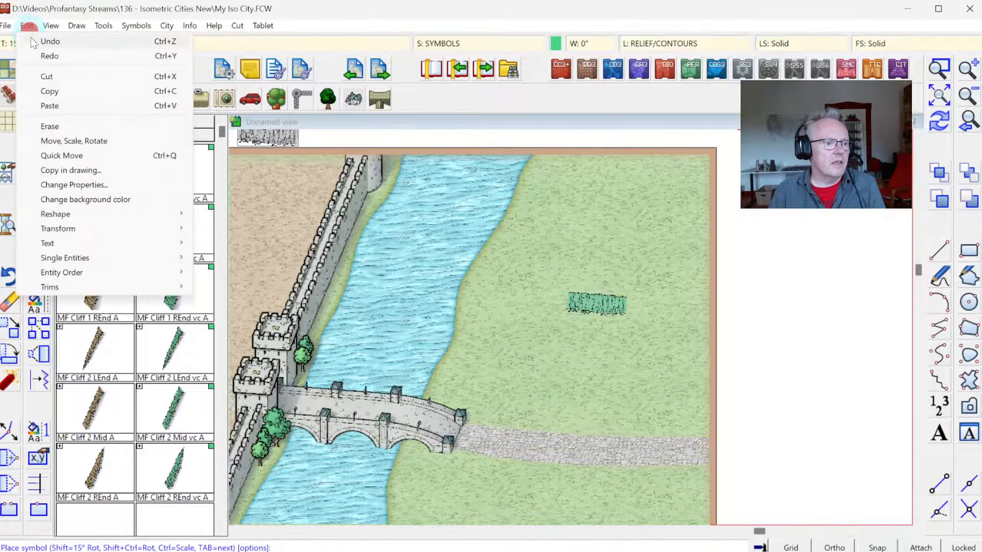
{"action": "left_click", "coordinate": [38, 42]}
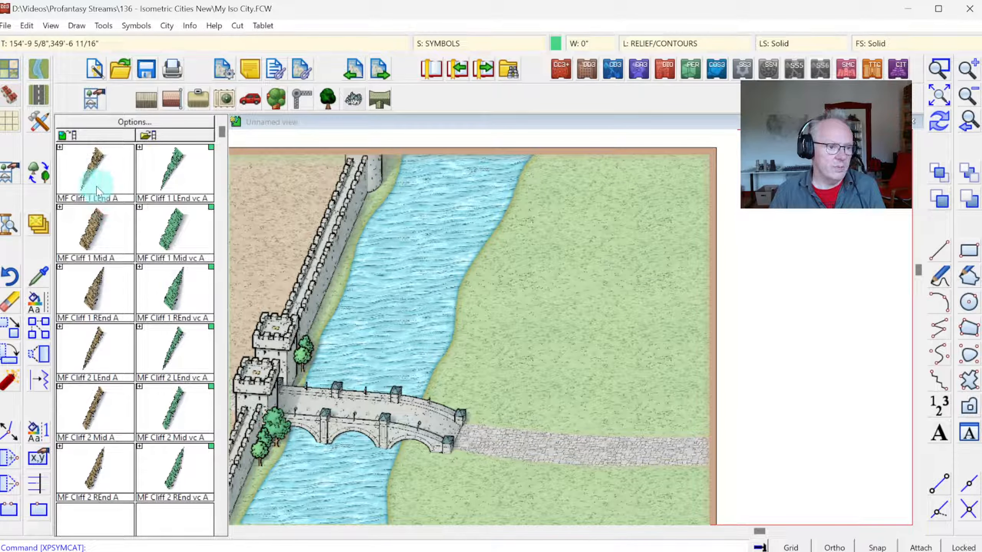
Step: Place a diagonal line of brown MF Cliff 1 Mid A sections from the map's upper edge onto the grass beyond the river
{"action": "left_click", "coordinate": [101, 234]}
{"action": "left_click", "coordinate": [101, 229]}
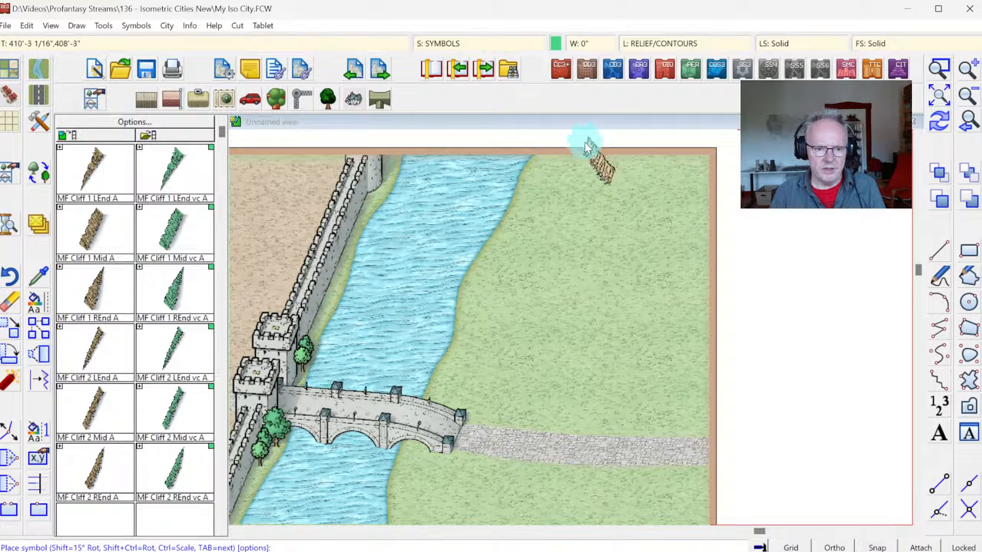
{"action": "left_click", "coordinate": [608, 177]}
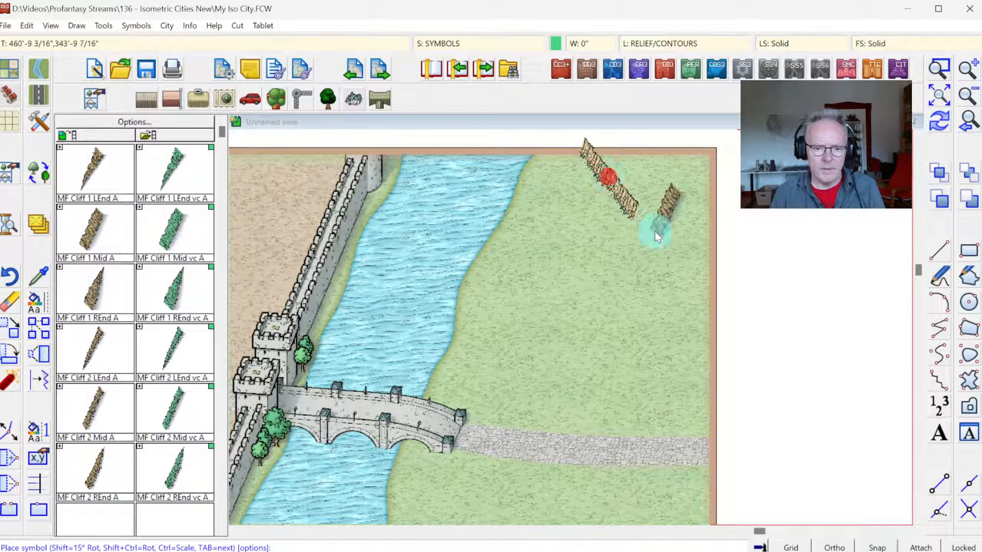
{"action": "key", "text": "Tab"}
{"action": "key", "text": "Tab"}
{"action": "key", "text": "Tab"}
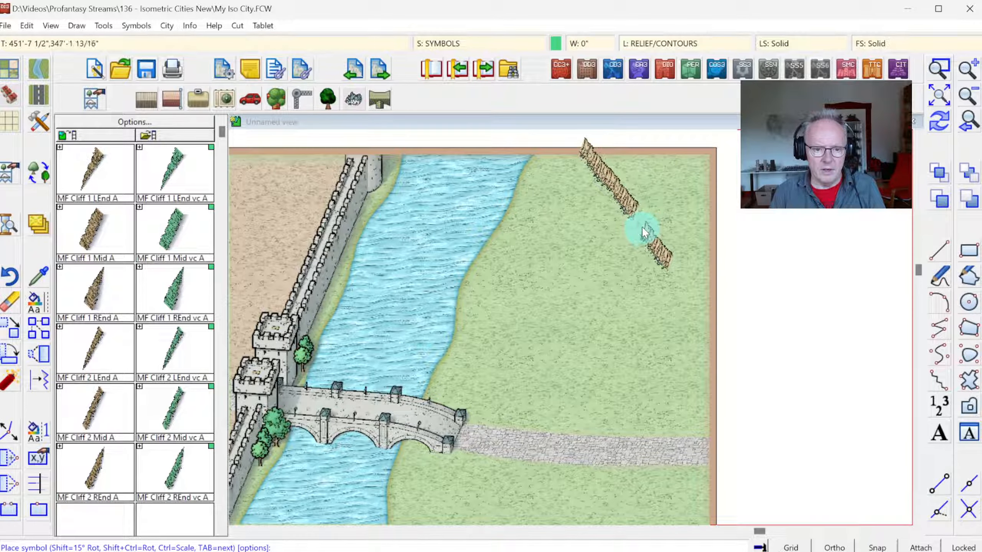
{"action": "key", "text": "Tab"}
{"action": "key", "text": "Tab"}
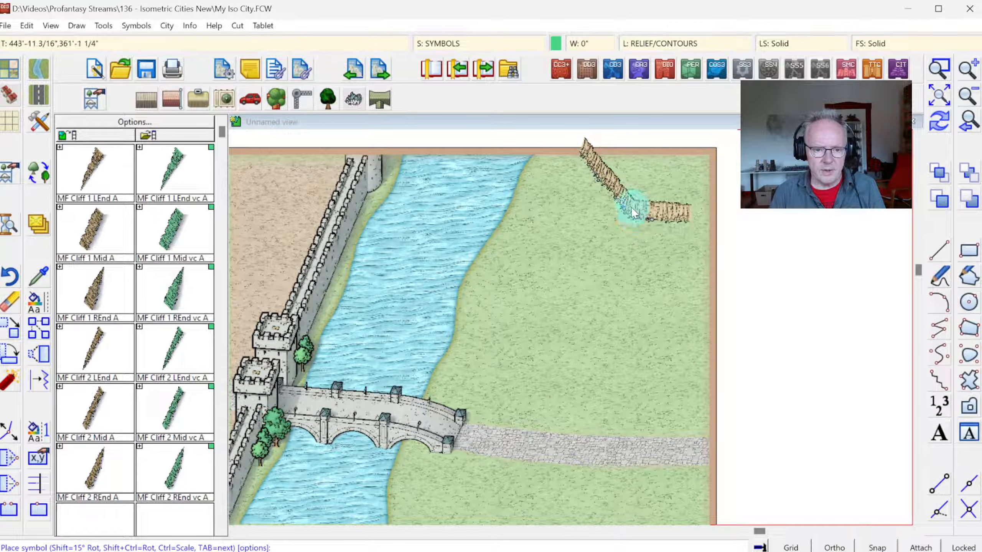
{"action": "left_click", "coordinate": [946, 71]}
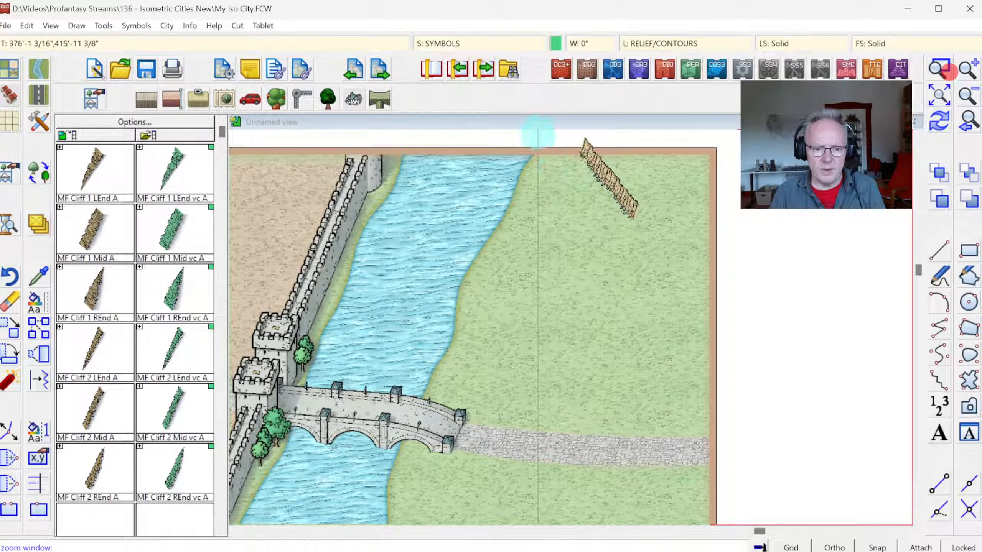
{"action": "left_click_drag", "start_coordinate": [526, 127], "coordinate": [528, 135]}
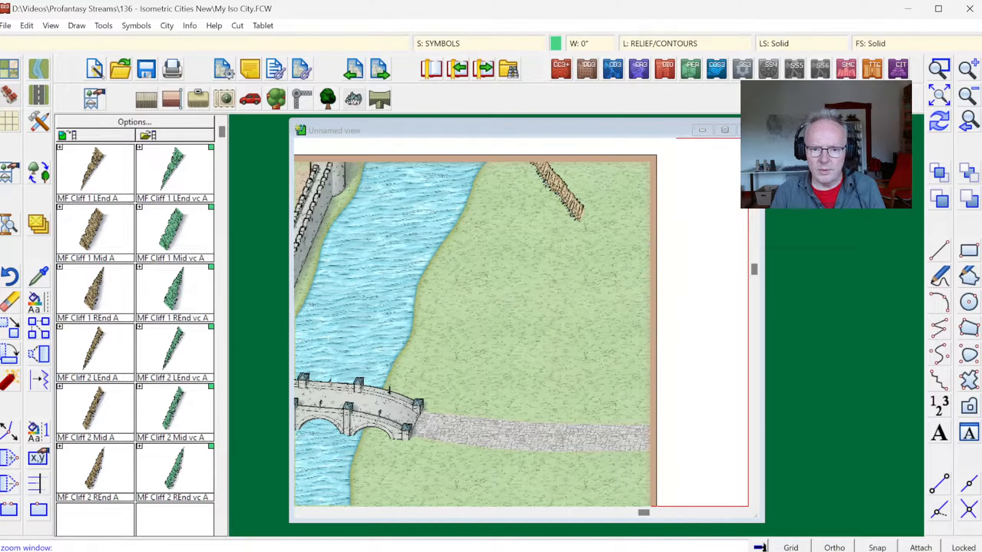
{"action": "left_click", "coordinate": [728, 129]}
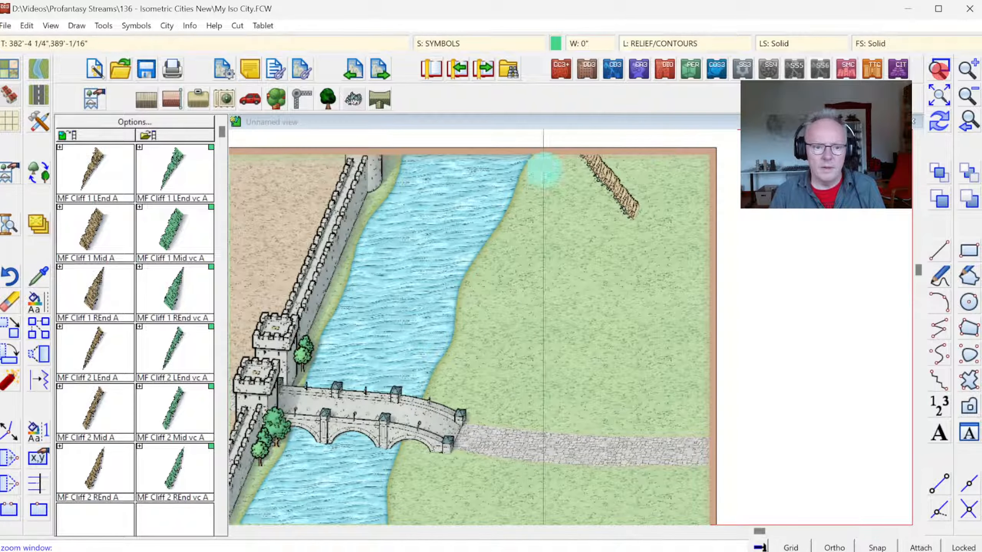
{"action": "left_click", "coordinate": [499, 179]}
{"action": "left_click", "coordinate": [726, 328]}
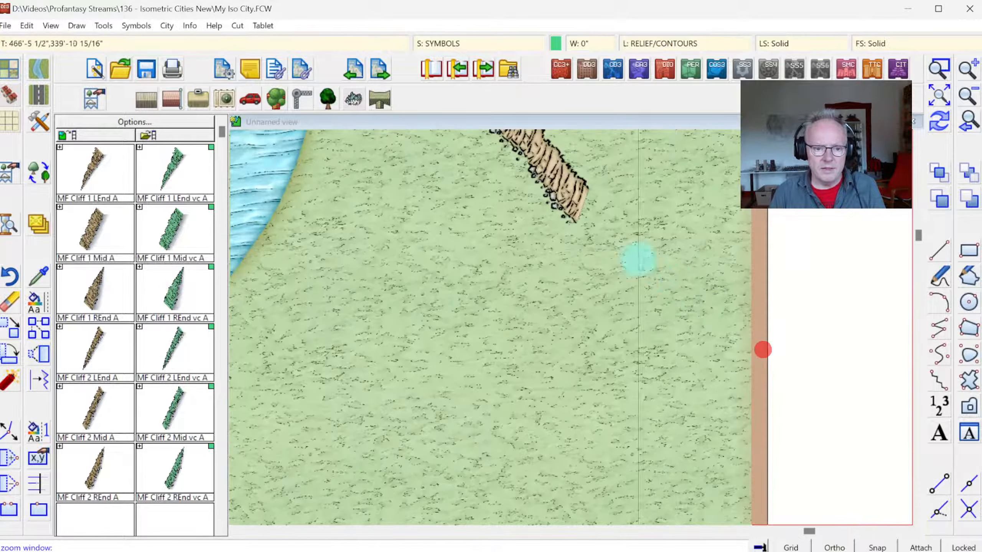
{"action": "left_click", "coordinate": [83, 218]}
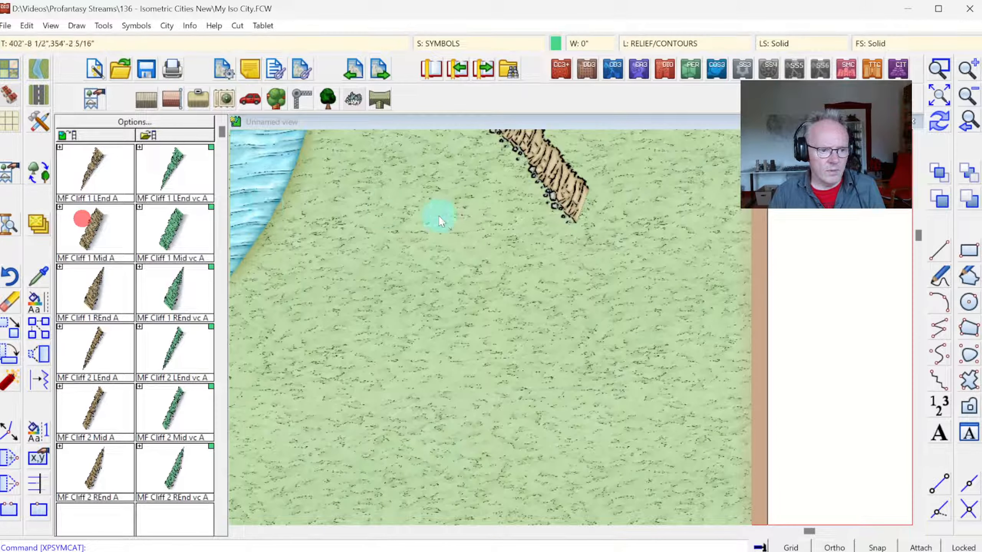
{"action": "left_click", "coordinate": [940, 100]}
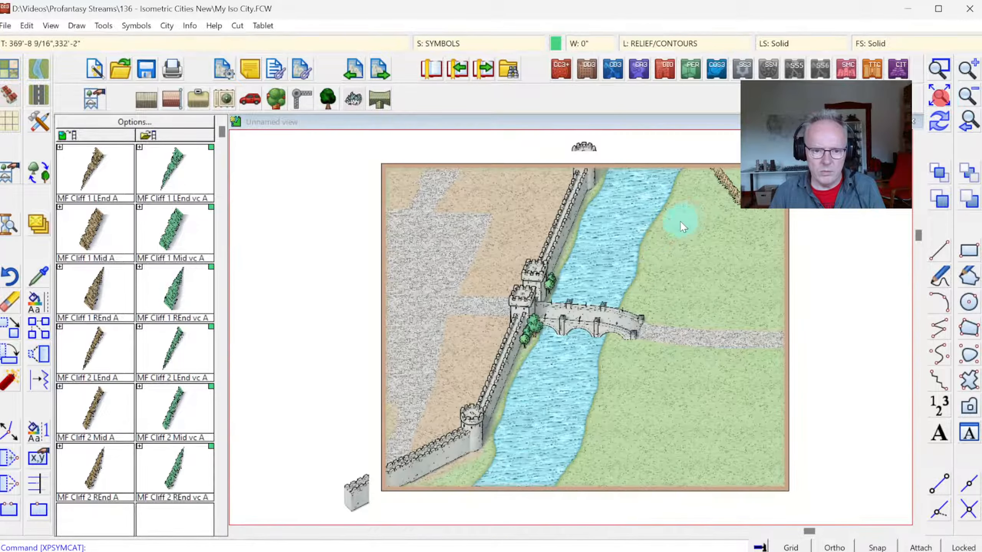
Step: Continue the diagonal cliff with two more MF Cliff 1 Mid A sections that bend toward the map's right border
{"action": "left_click", "coordinate": [90, 228]}
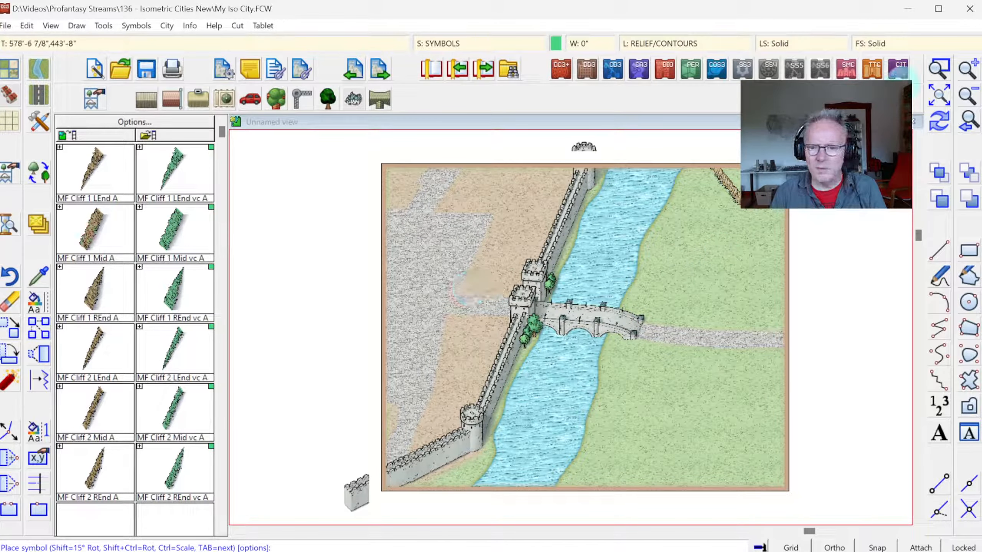
{"action": "left_click", "coordinate": [940, 70]}
{"action": "left_click", "coordinate": [620, 149]}
{"action": "left_click", "coordinate": [819, 285]}
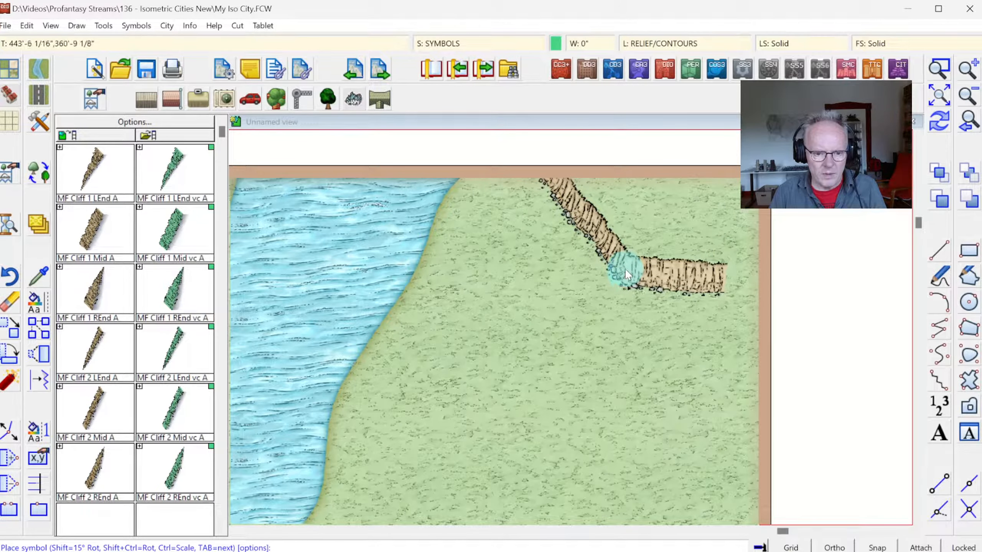
{"action": "left_click", "coordinate": [627, 268]}
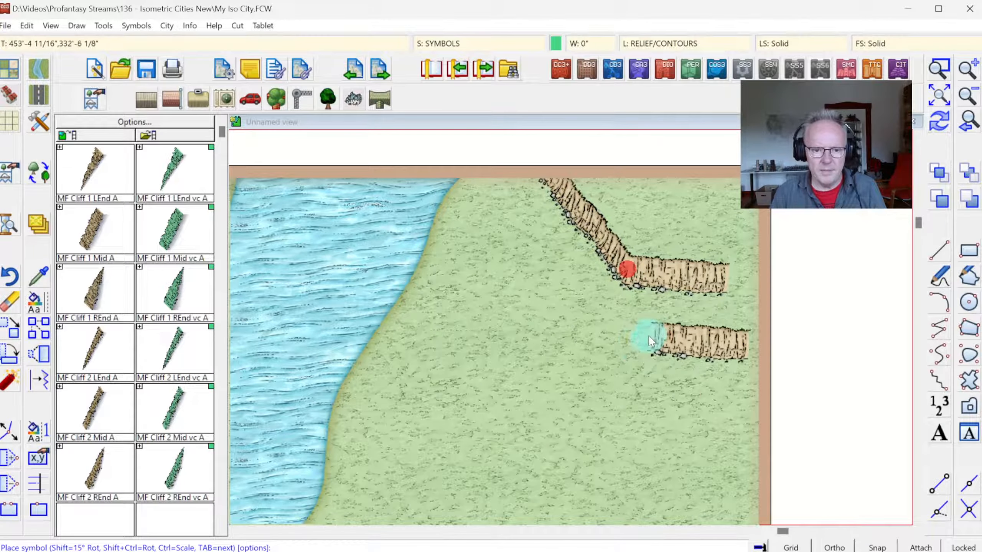
{"action": "left_click", "coordinate": [724, 278]}
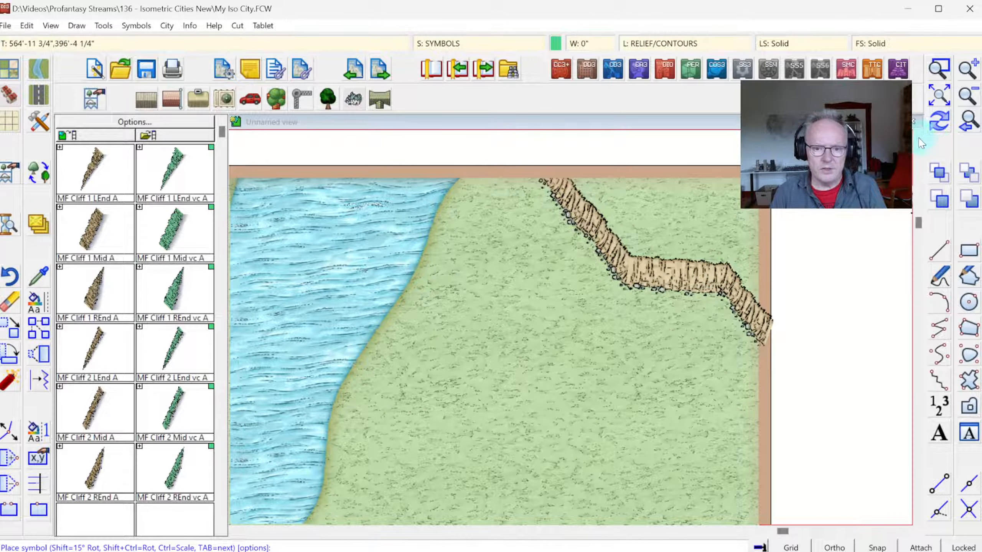
Step: Erase the two bent cliff sections near the right border, taking the map border out of the selection
{"action": "left_click", "coordinate": [939, 96]}
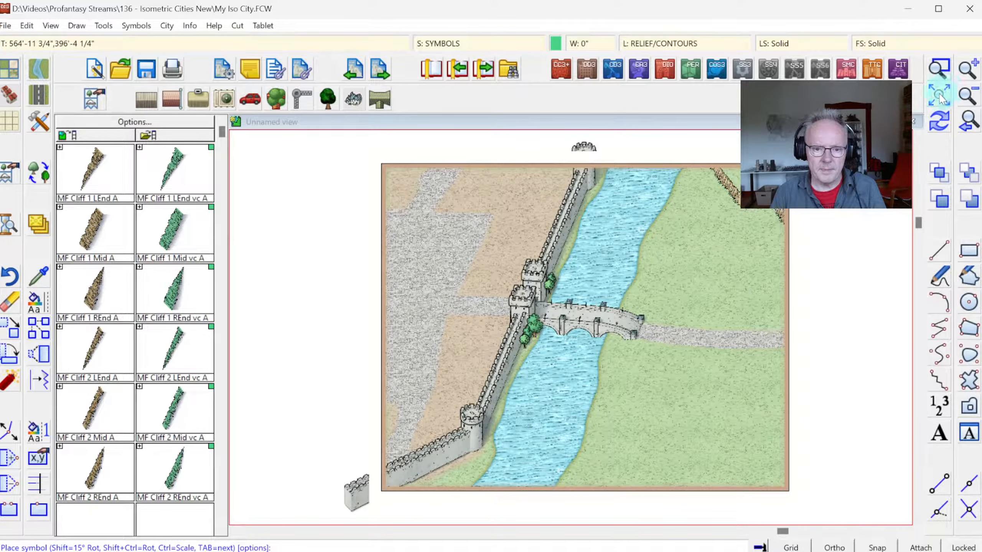
{"action": "left_click", "coordinate": [939, 70]}
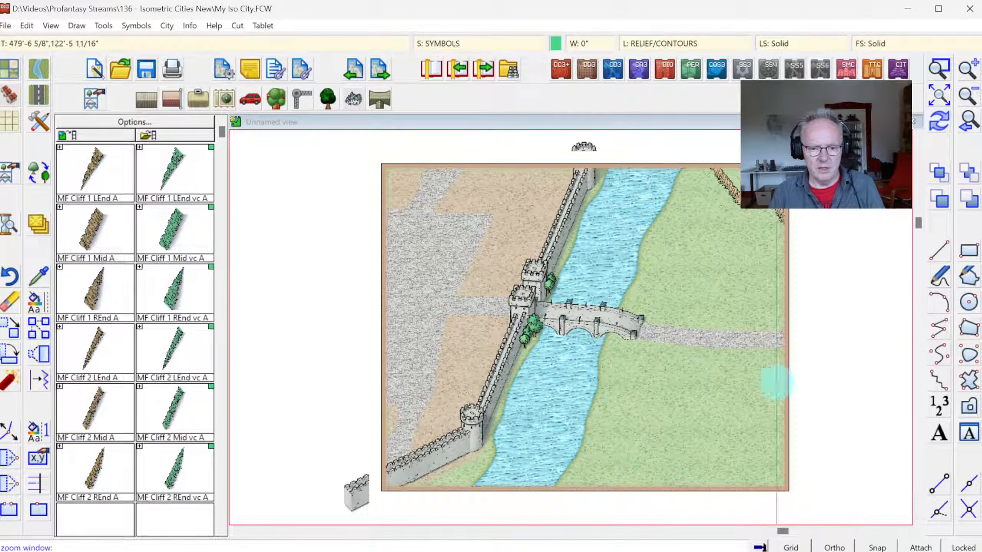
{"action": "left_click", "coordinate": [3, 306]}
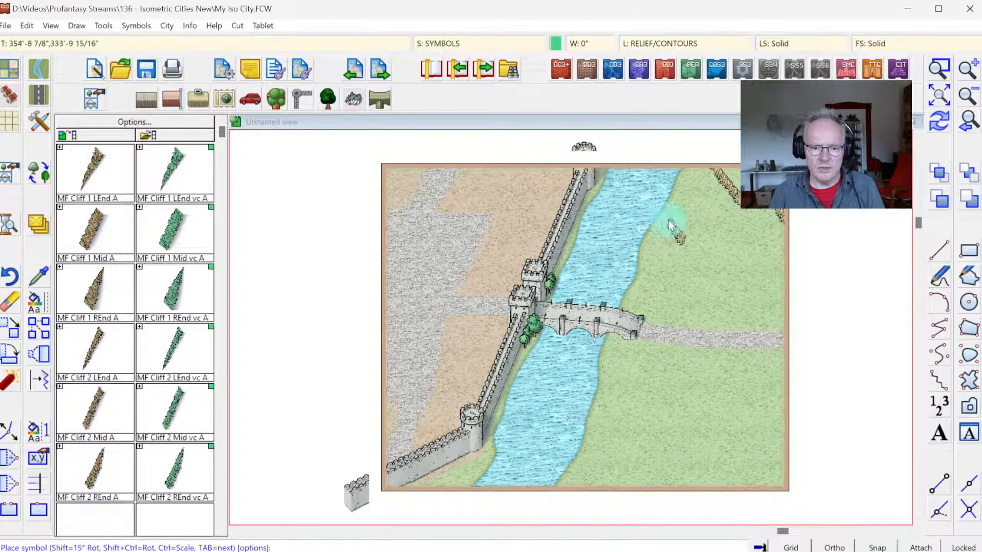
{"action": "left_click", "coordinate": [9, 304]}
{"action": "left_click", "coordinate": [505, 278]}
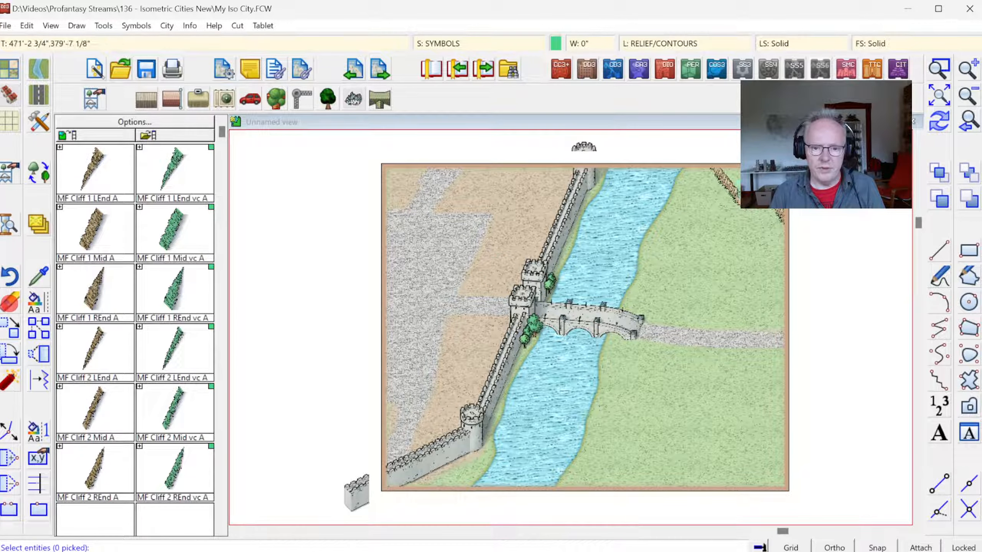
{"action": "left_click", "coordinate": [783, 213]}
{"action": "right_click", "coordinate": [760, 230]}
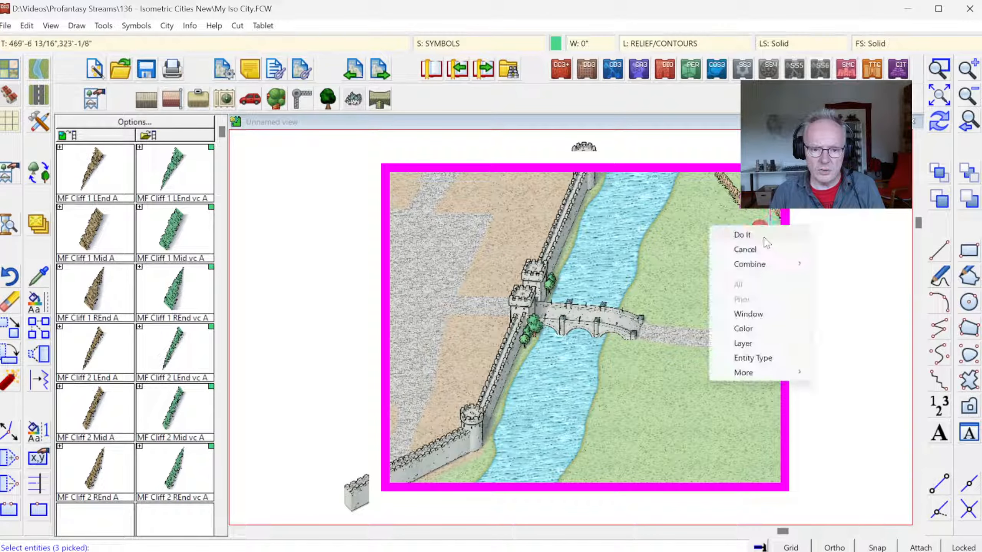
{"action": "left_click", "coordinate": [761, 266]}
{"action": "left_click", "coordinate": [820, 292]}
{"action": "left_click", "coordinate": [739, 258]}
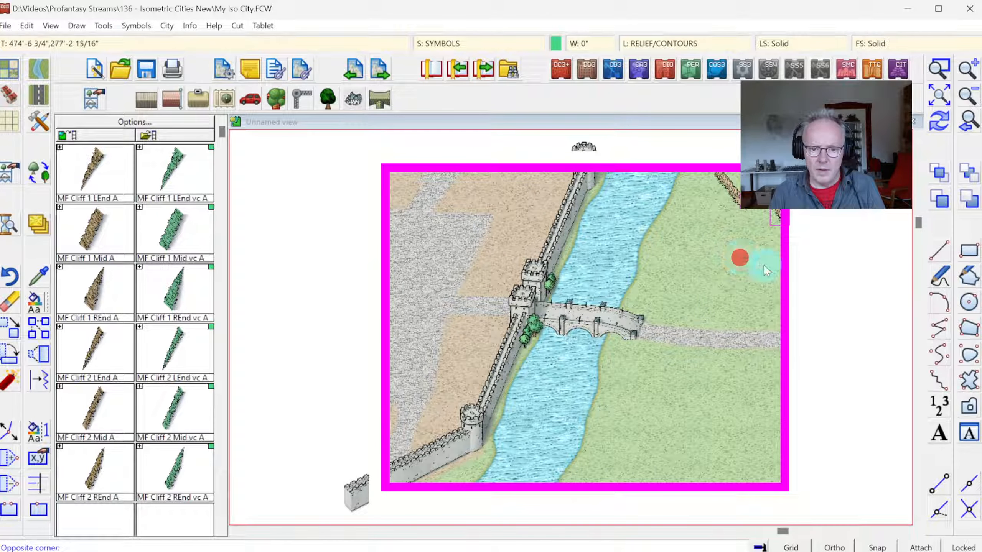
{"action": "left_click", "coordinate": [826, 281]}
{"action": "right_click", "coordinate": [823, 262]}
{"action": "left_click", "coordinate": [823, 266]}
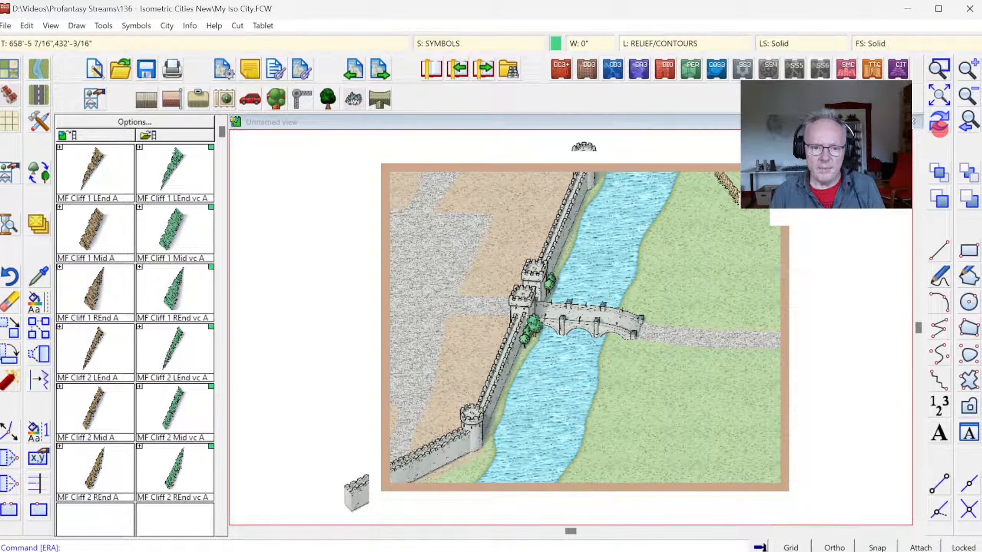
Step: Extend the diagonal cliff with another MF Cliff 1 Mid A section and finish its lower end with MF Cliff 1 REnd A
{"action": "left_click", "coordinate": [86, 224]}
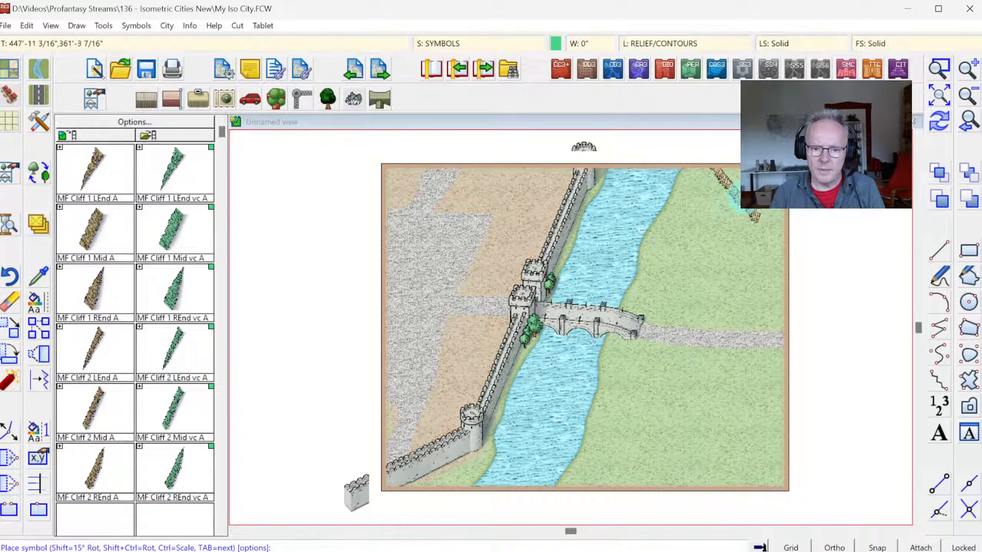
{"action": "left_click", "coordinate": [85, 176]}
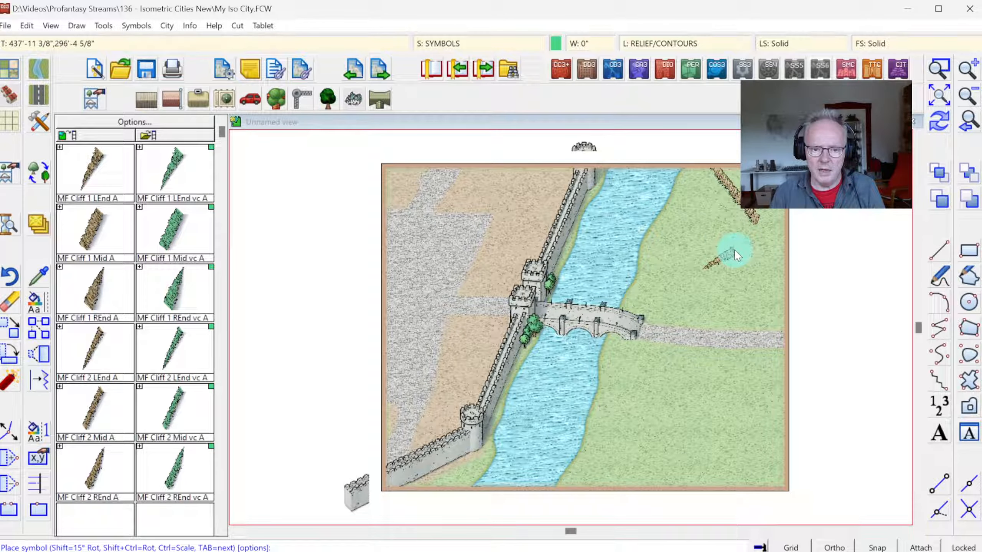
{"action": "left_click", "coordinate": [97, 286]}
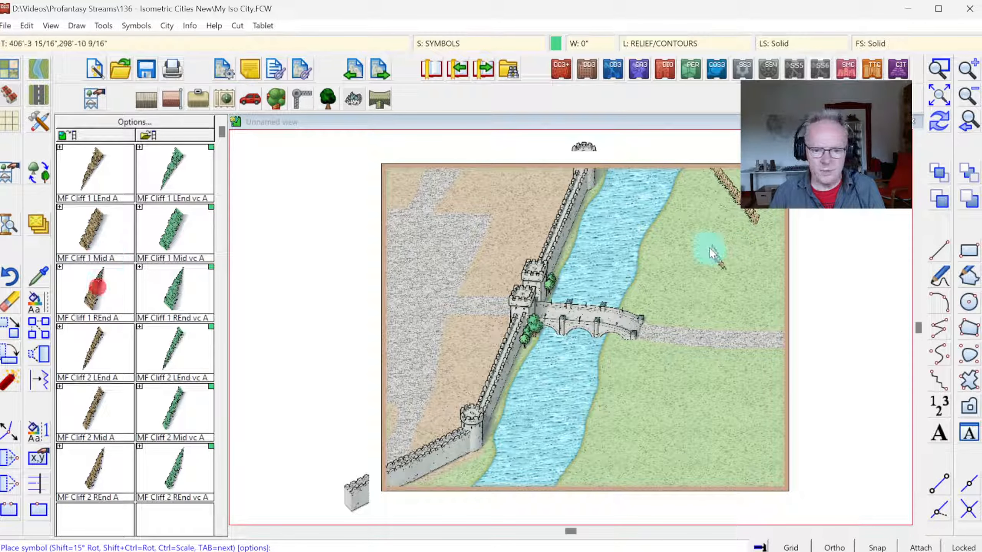
{"action": "left_click", "coordinate": [940, 72]}
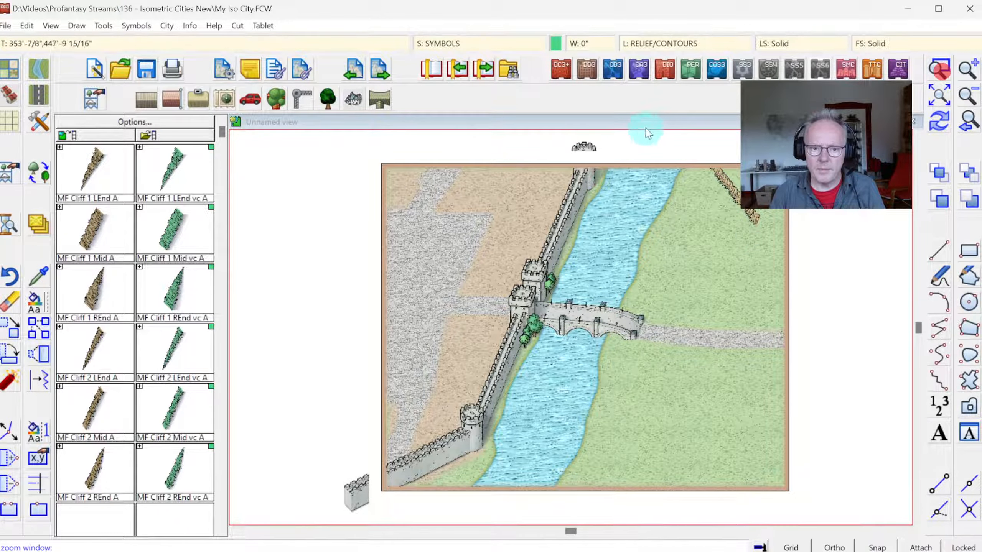
{"action": "left_click", "coordinate": [616, 145]}
{"action": "left_click", "coordinate": [807, 299]}
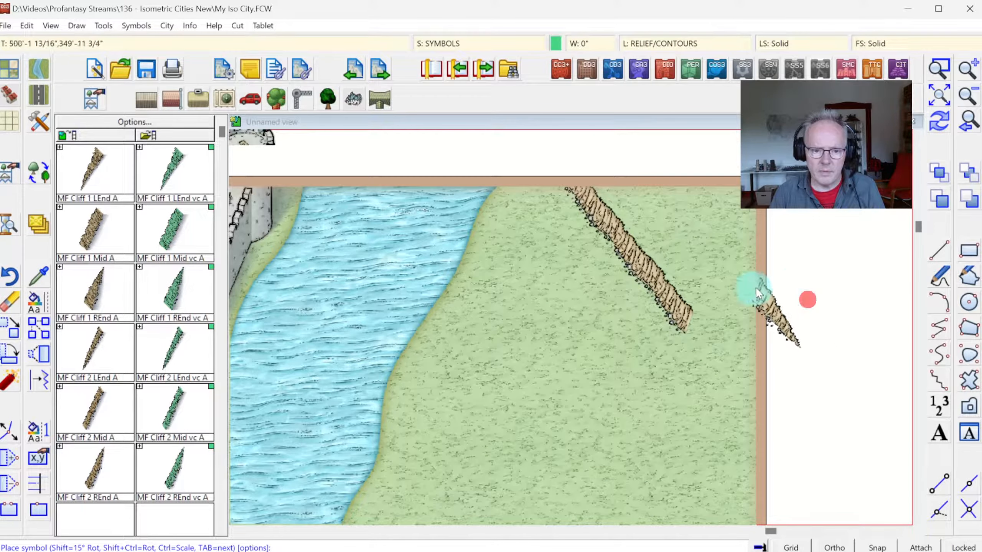
{"action": "left_click", "coordinate": [686, 316]}
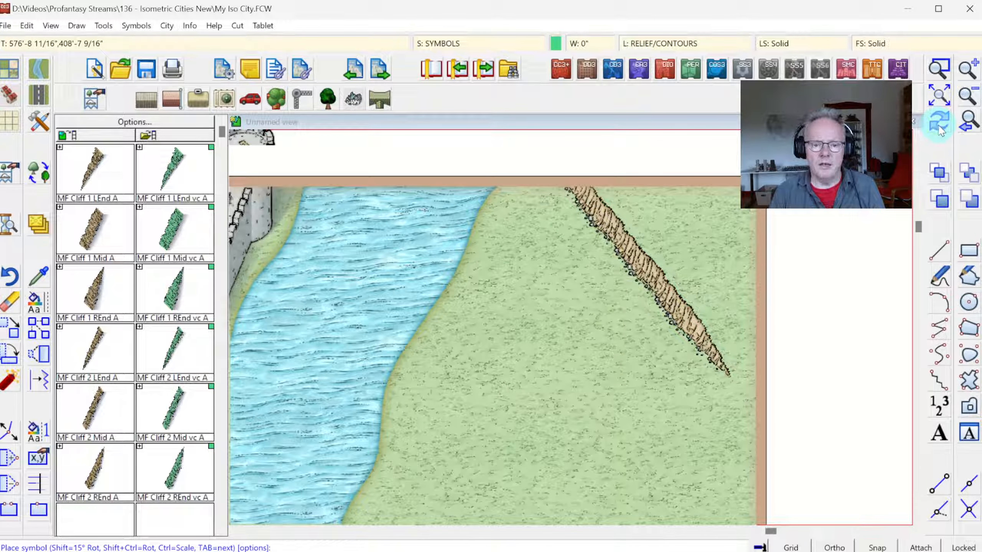
{"action": "left_click", "coordinate": [939, 95]}
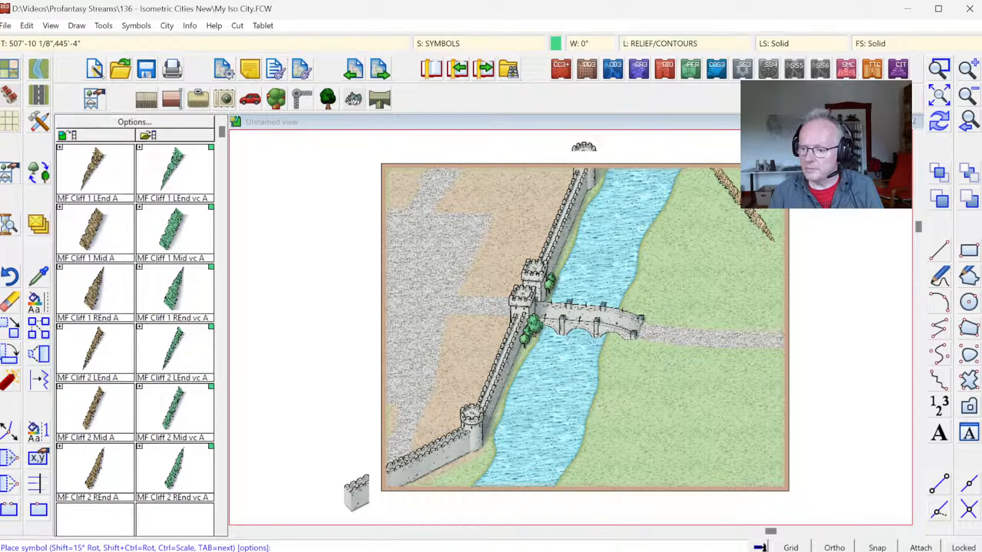
{"action": "left_click", "coordinate": [939, 68]}
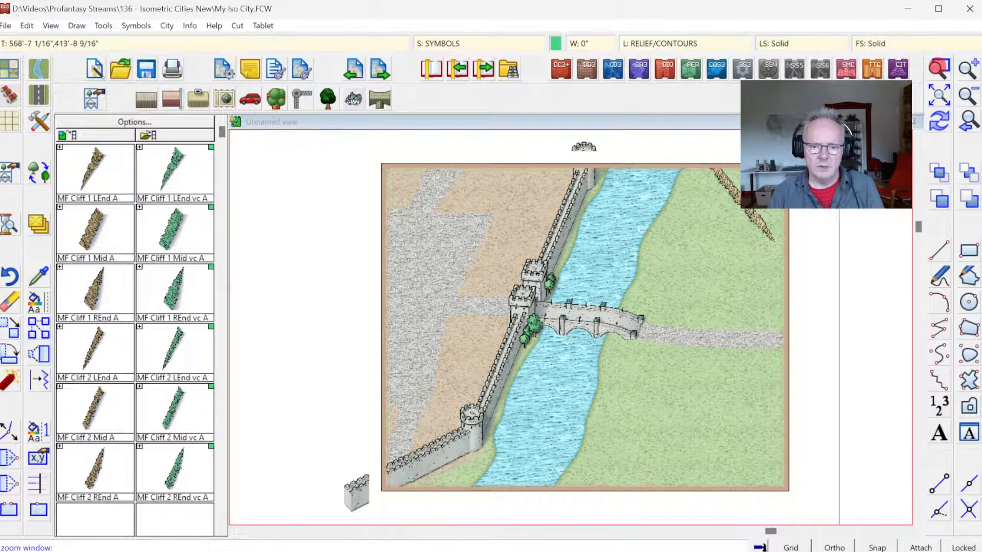
{"action": "left_click", "coordinate": [500, 150]}
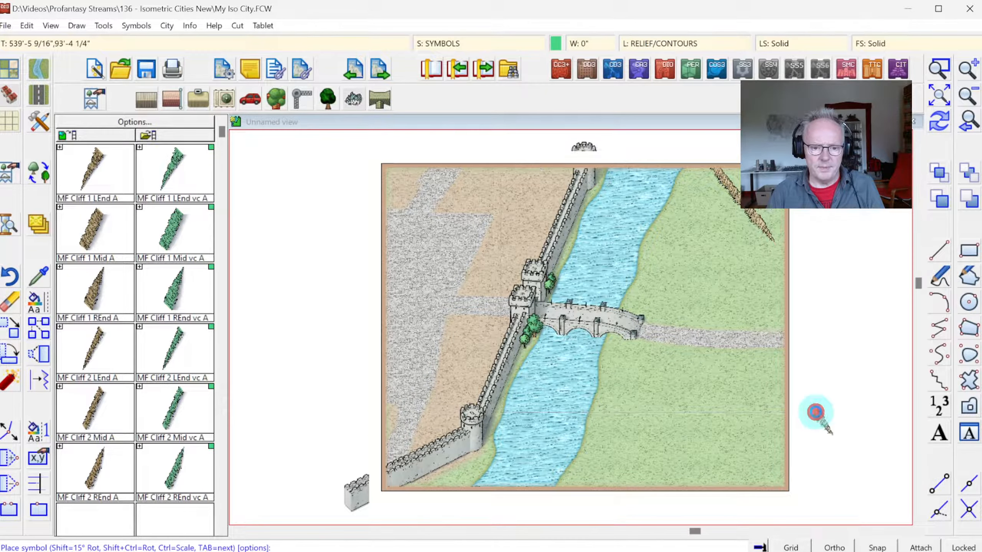
{"action": "left_click", "coordinate": [816, 413]}
{"action": "left_click", "coordinate": [382, 374]}
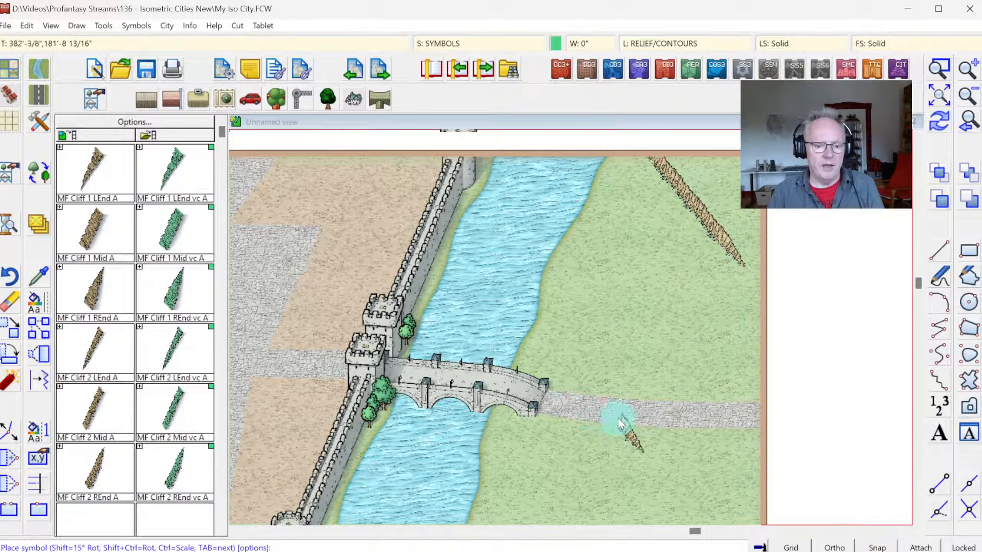
{"action": "left_click", "coordinate": [942, 100]}
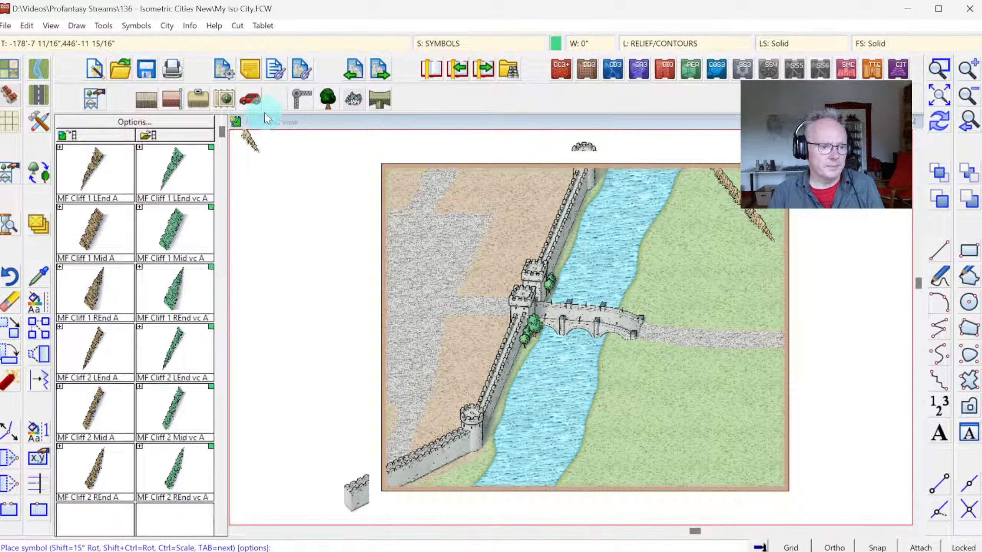
Step: Load the SS6C Monthly 5 symbol catalog with the tent and entrenchment symbols for the grass below the road
{"action": "left_click", "coordinate": [94, 98]}
{"action": "left_click", "coordinate": [553, 317]}
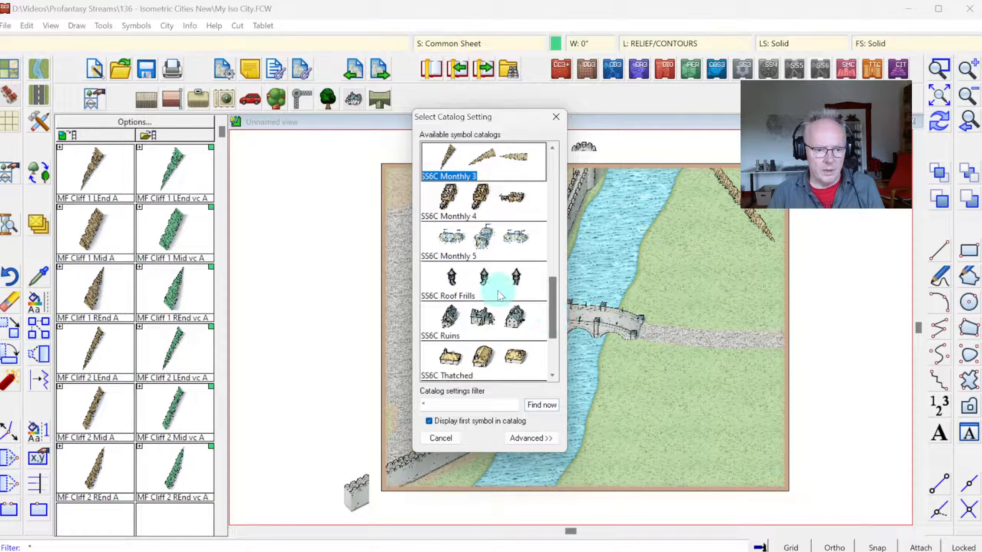
{"action": "double_click", "coordinate": [482, 255]}
{"action": "left_click", "coordinate": [939, 68]}
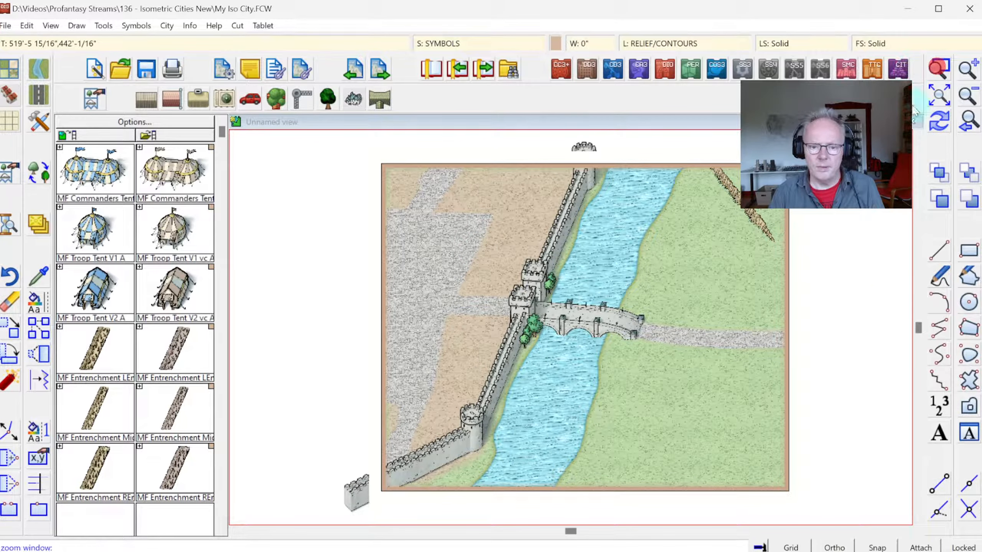
{"action": "left_click", "coordinate": [535, 308]}
{"action": "left_click", "coordinate": [791, 502]}
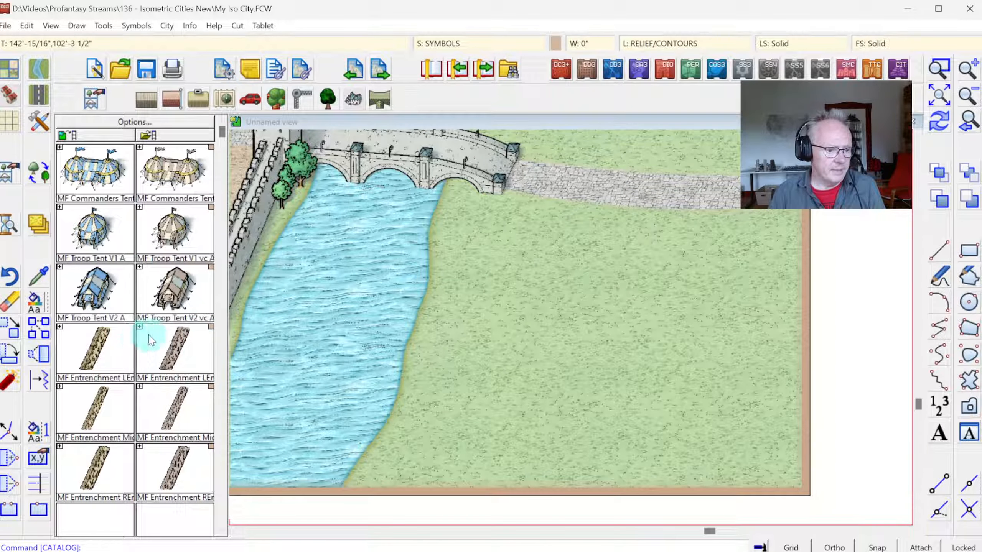
Step: Build a diagonal entrenchment from below the road past the map's lower border, using an MF Entrenchment REnd section followed by four Mid sections
{"action": "left_click", "coordinate": [104, 346]}
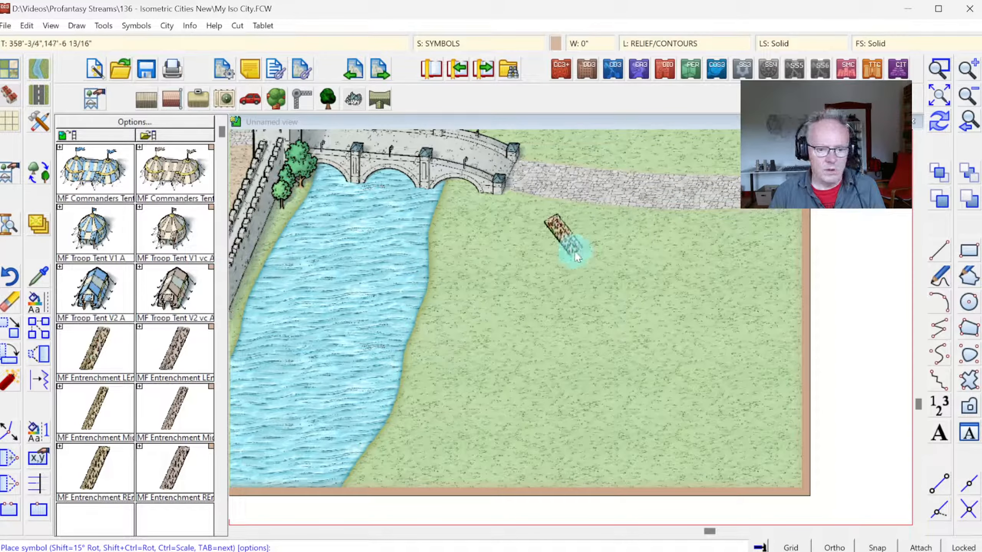
{"action": "key", "text": "Tab"}
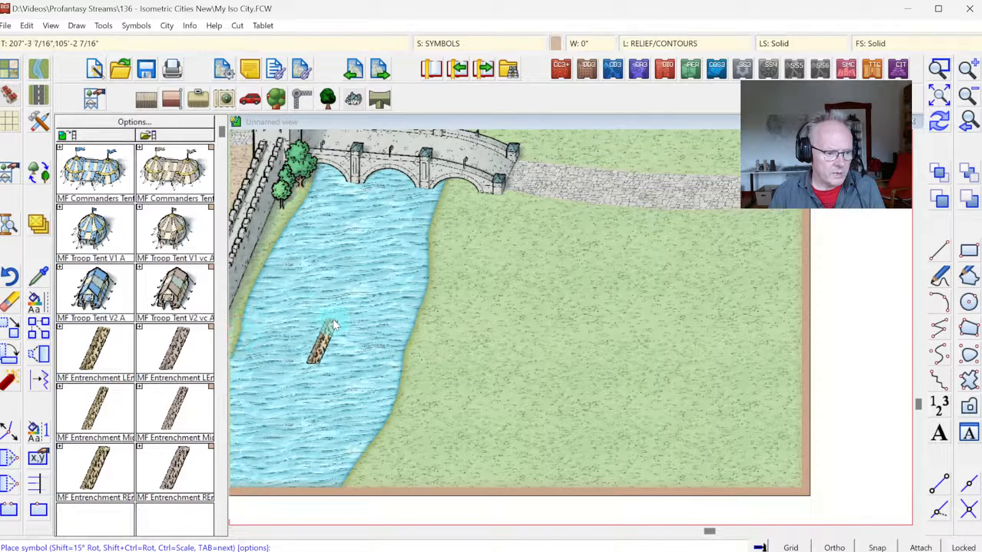
{"action": "left_click", "coordinate": [105, 449]}
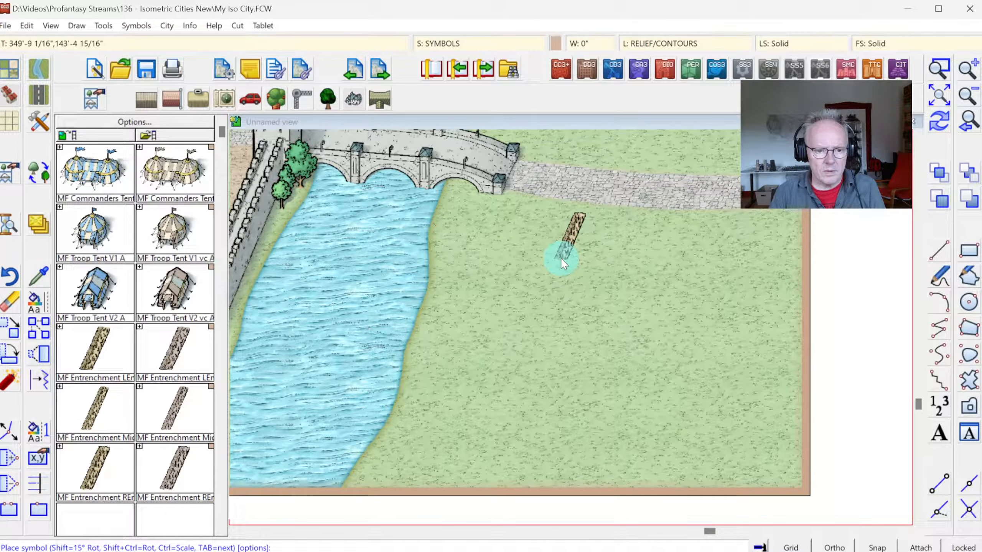
{"action": "left_click", "coordinate": [566, 259]}
{"action": "left_click", "coordinate": [85, 406]}
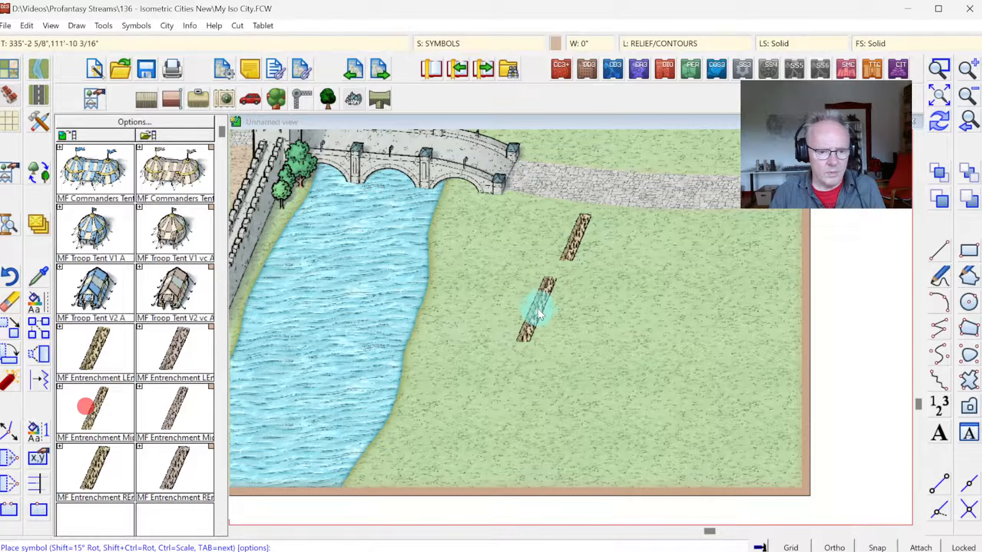
{"action": "left_click", "coordinate": [553, 291]}
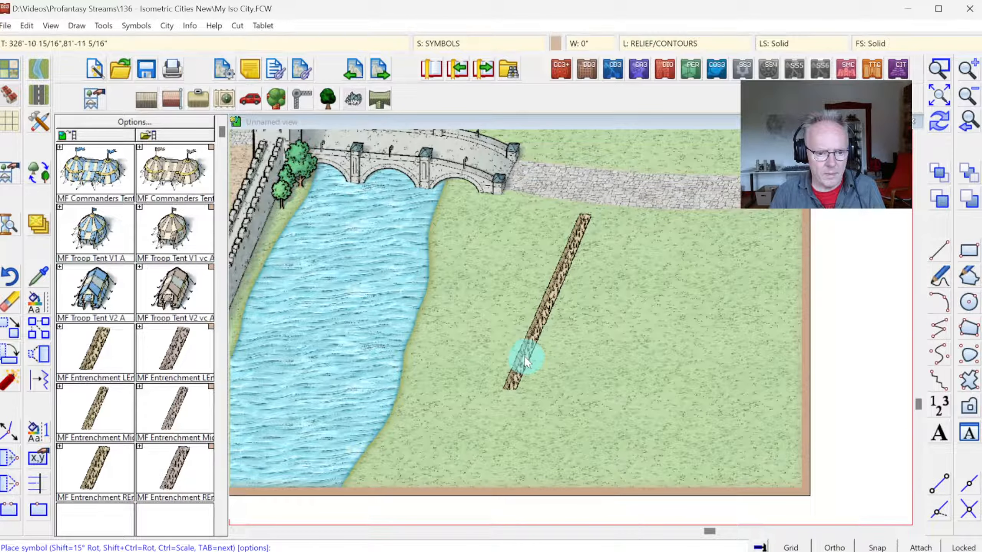
{"action": "left_click", "coordinate": [525, 356]}
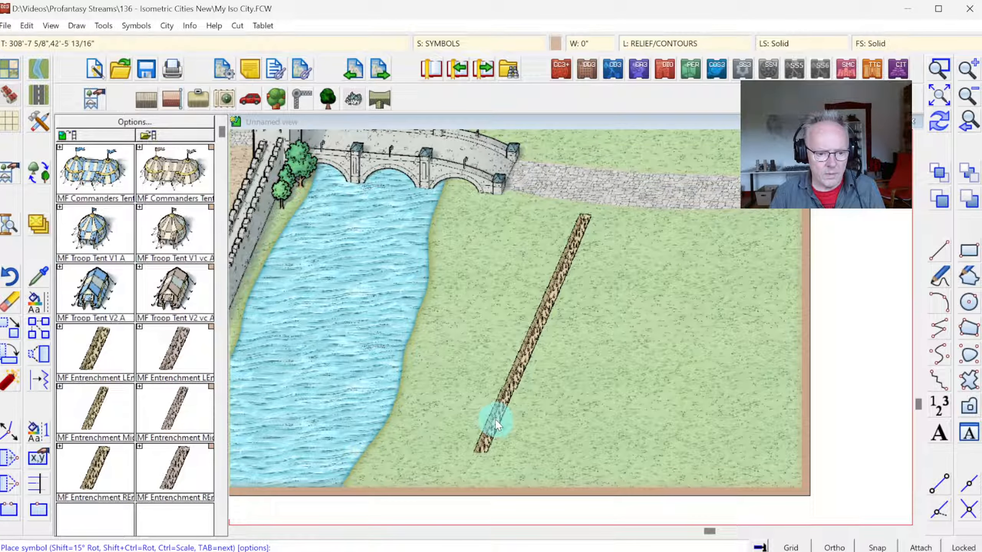
{"action": "left_click", "coordinate": [496, 419]}
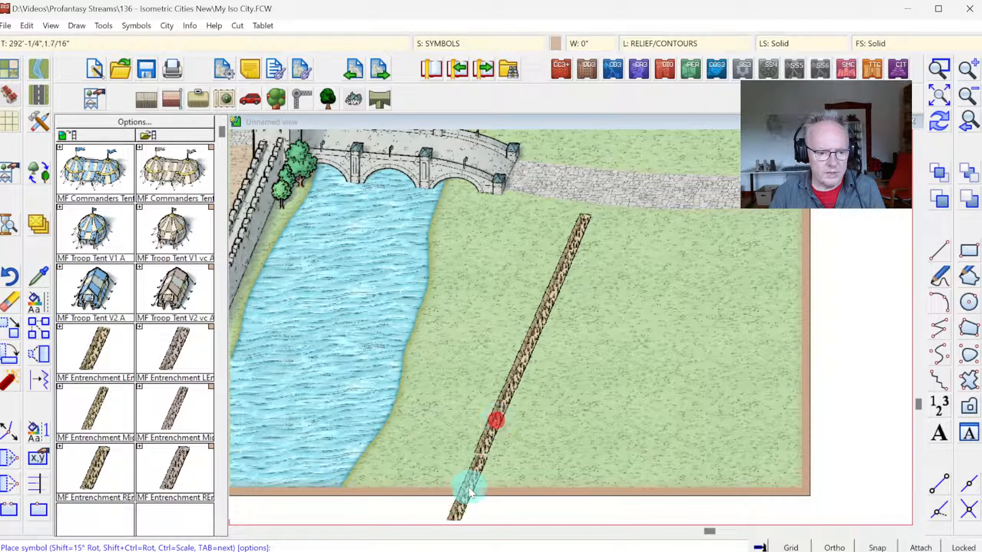
{"action": "left_click", "coordinate": [468, 481]}
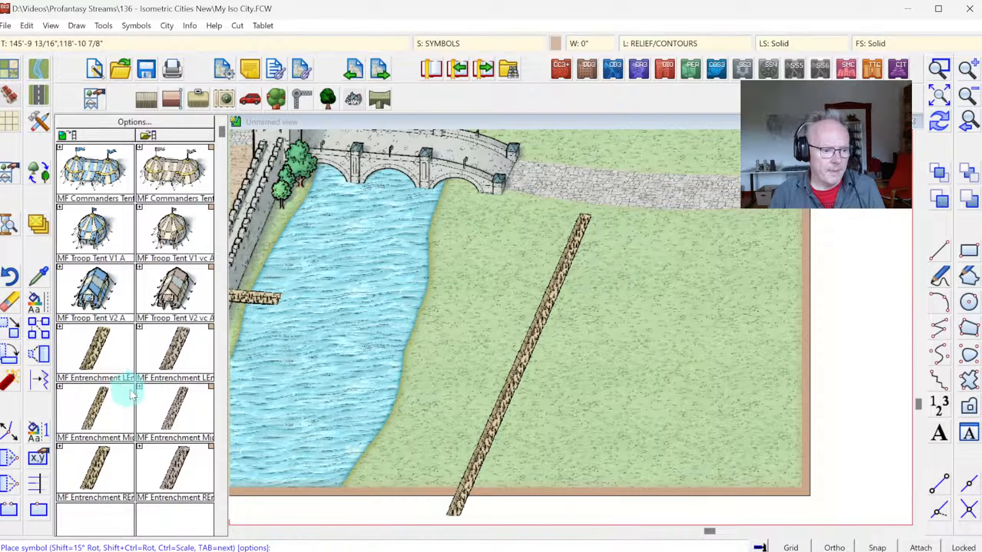
Step: Place MF Entrenchment LEnd and REnd sections along the road's lower side and another LEnd at the right border, leaving a gap between, and redraw the map
{"action": "left_click", "coordinate": [92, 407]}
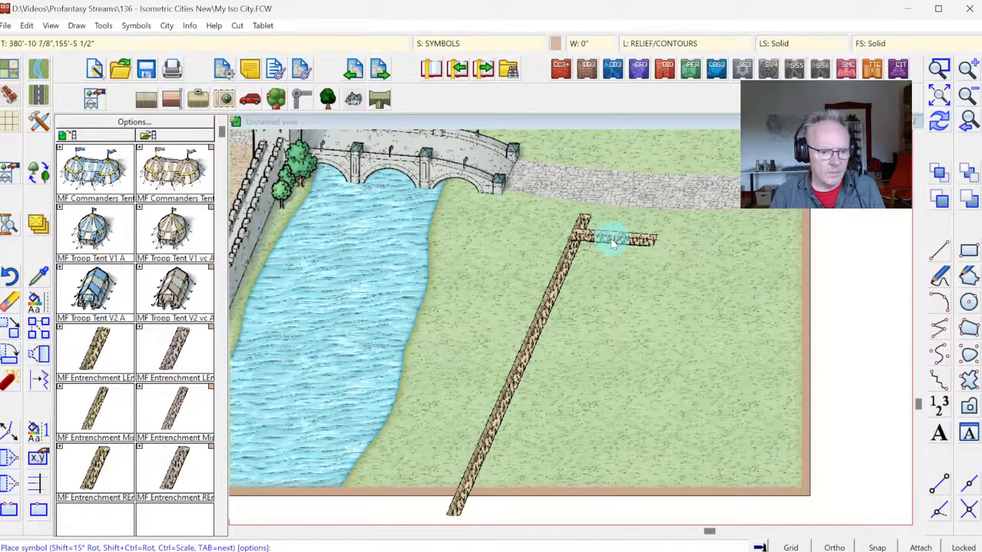
{"action": "left_click", "coordinate": [91, 340]}
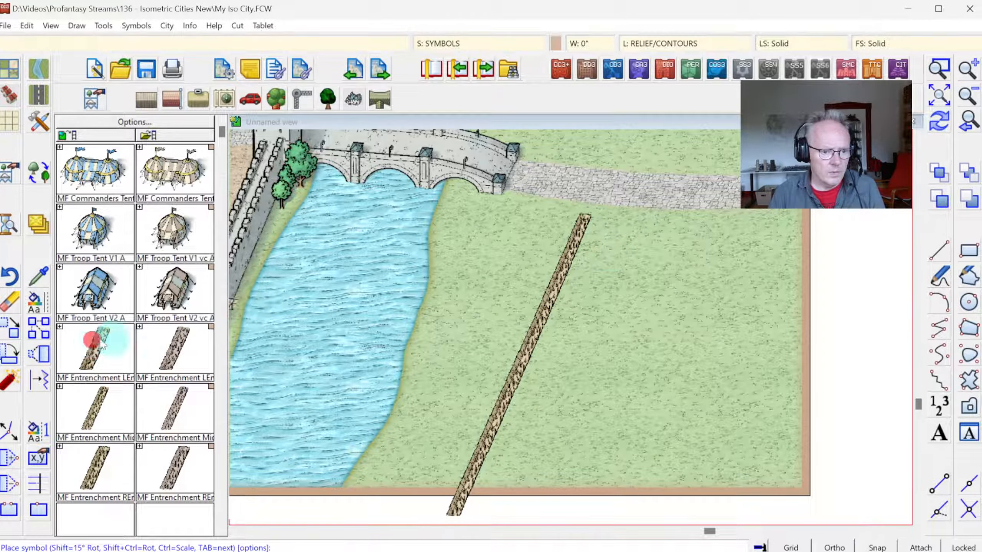
{"action": "left_click", "coordinate": [646, 225]}
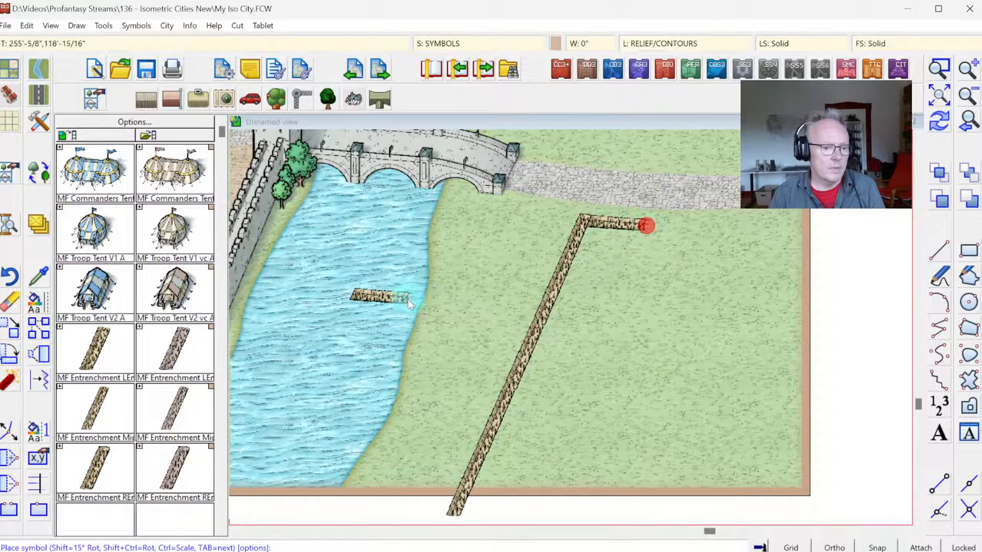
{"action": "left_click", "coordinate": [103, 471]}
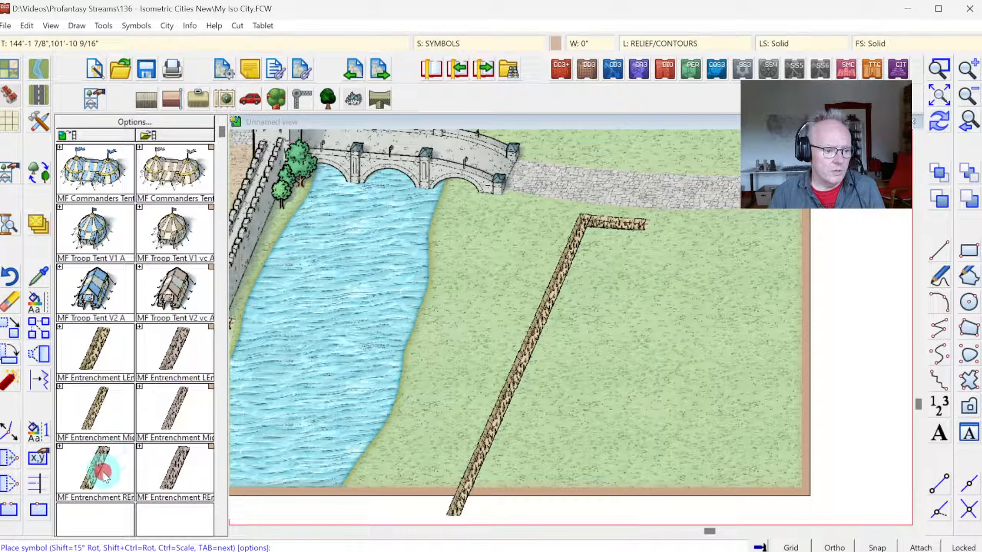
{"action": "left_click", "coordinate": [643, 223]}
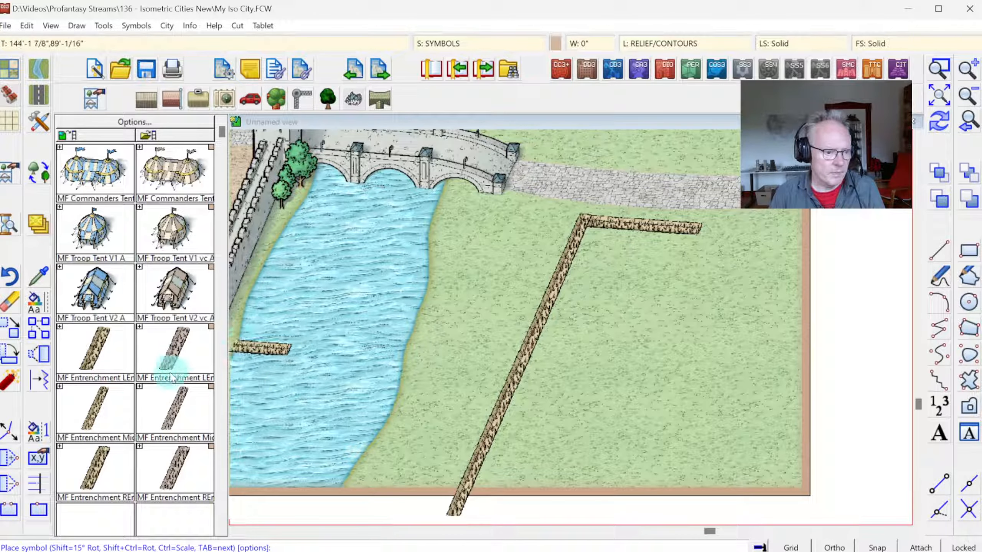
{"action": "left_click", "coordinate": [104, 352]}
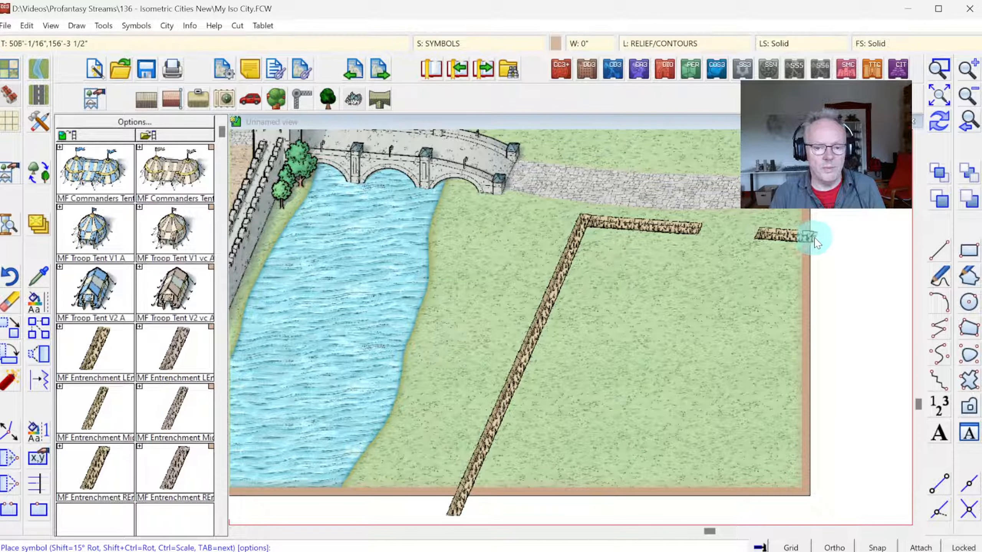
{"action": "left_click", "coordinate": [814, 237]}
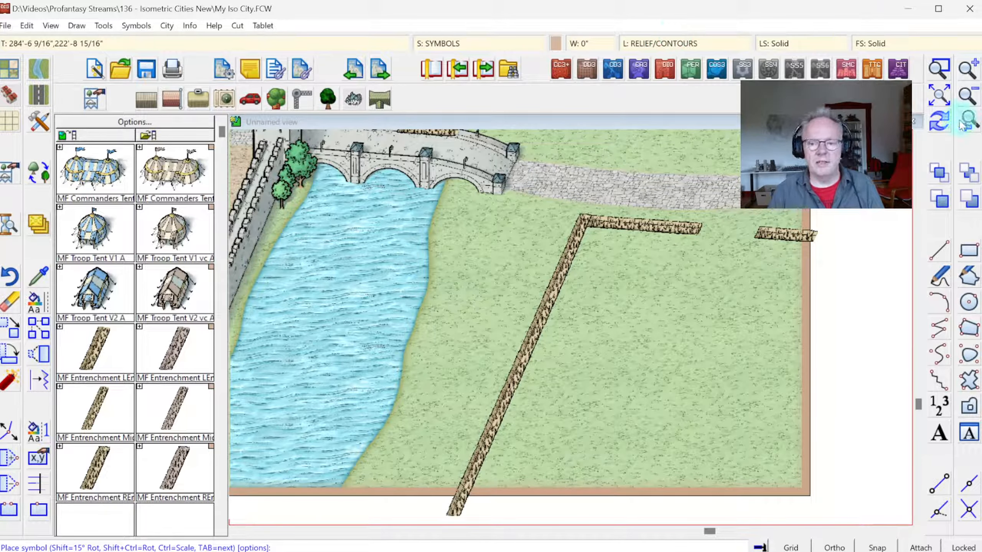
{"action": "left_click", "coordinate": [948, 125]}
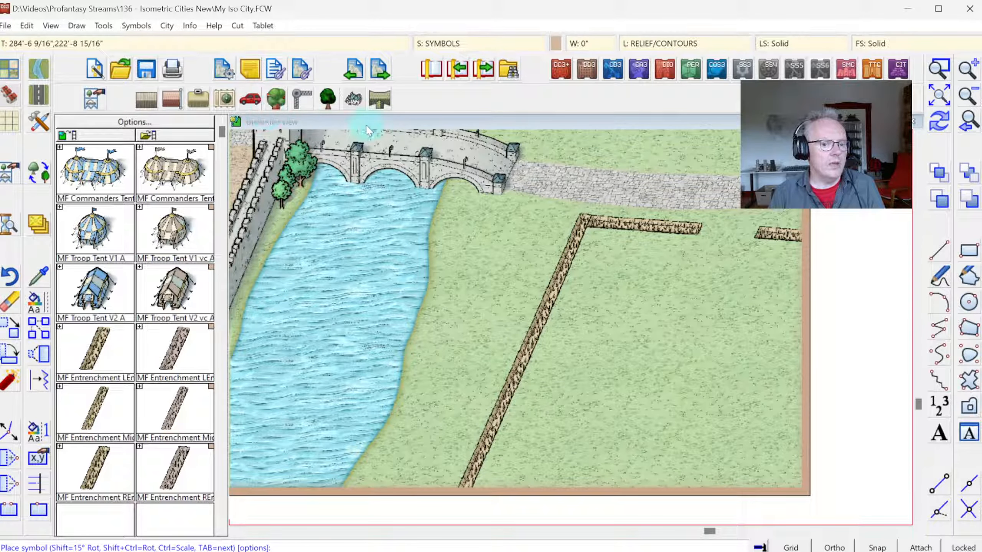
Step: Load the wall symbol catalog and place a scaled-down SS6c Palisade E over the entrenchment running along the road
{"action": "left_click", "coordinate": [300, 101]}
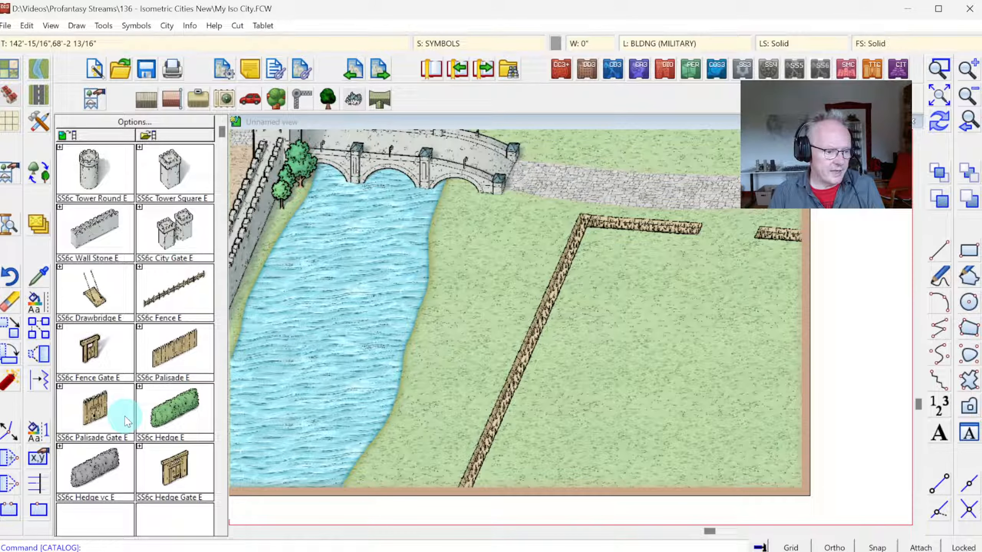
{"action": "left_click", "coordinate": [200, 378]}
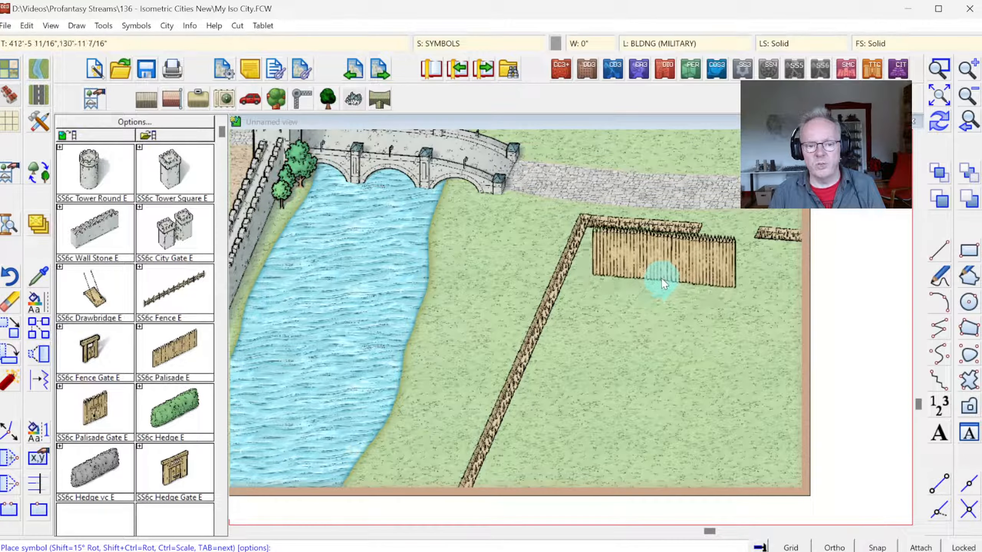
{"action": "key", "text": "ctrl"}
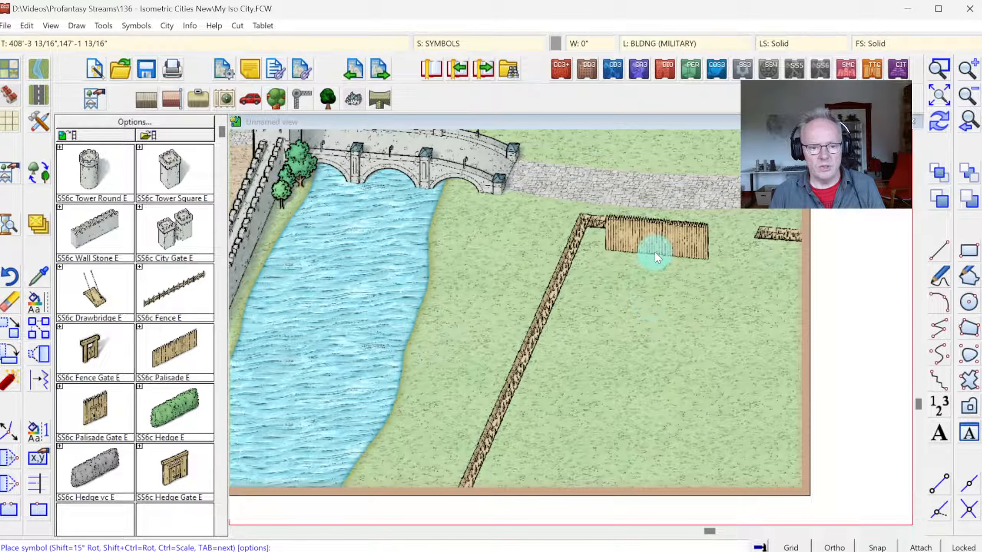
{"action": "left_click", "coordinate": [639, 236]}
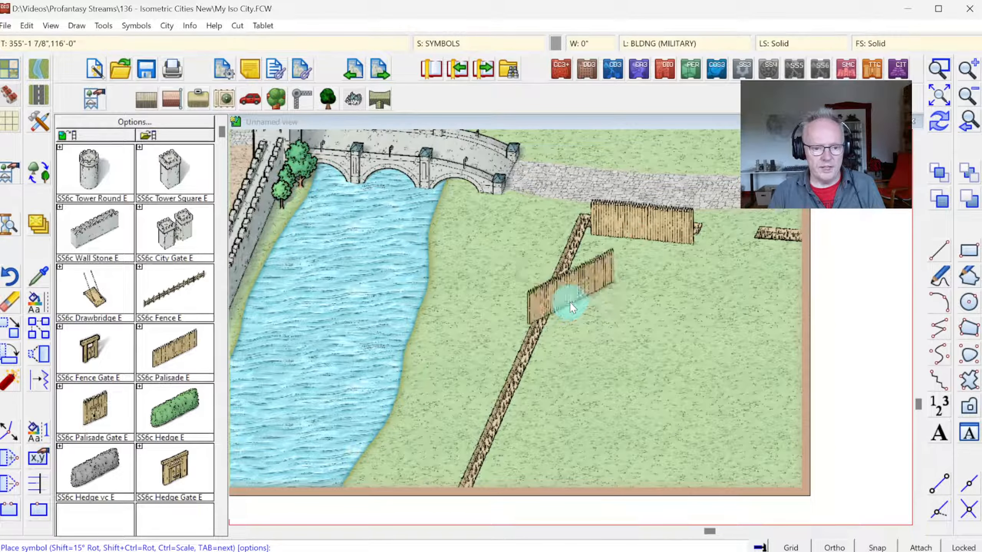
Step: Line the diagonal entrenchment with four more SS6c Palisade E sections, running from the corner past the map's lower border
{"action": "left_click", "coordinate": [579, 262]}
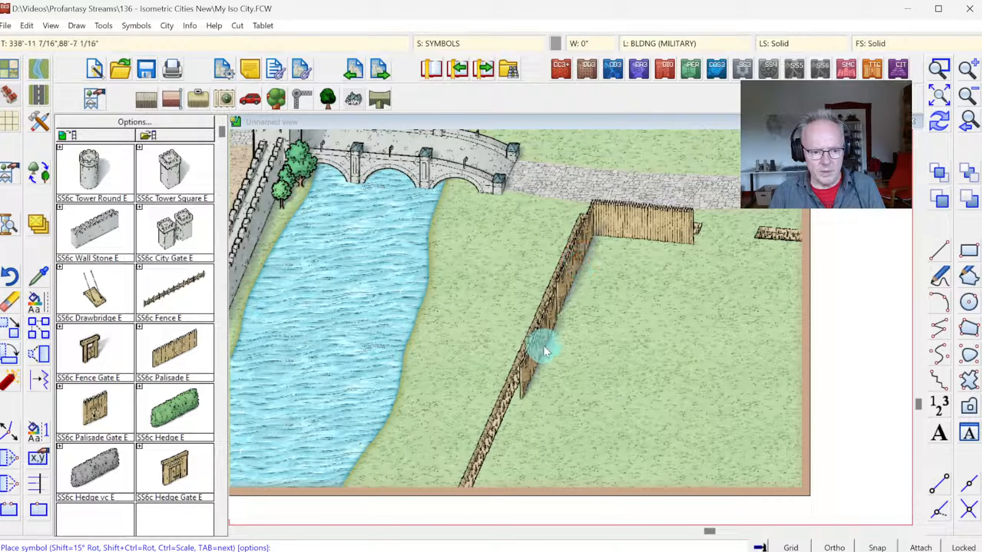
{"action": "left_click", "coordinate": [545, 339]}
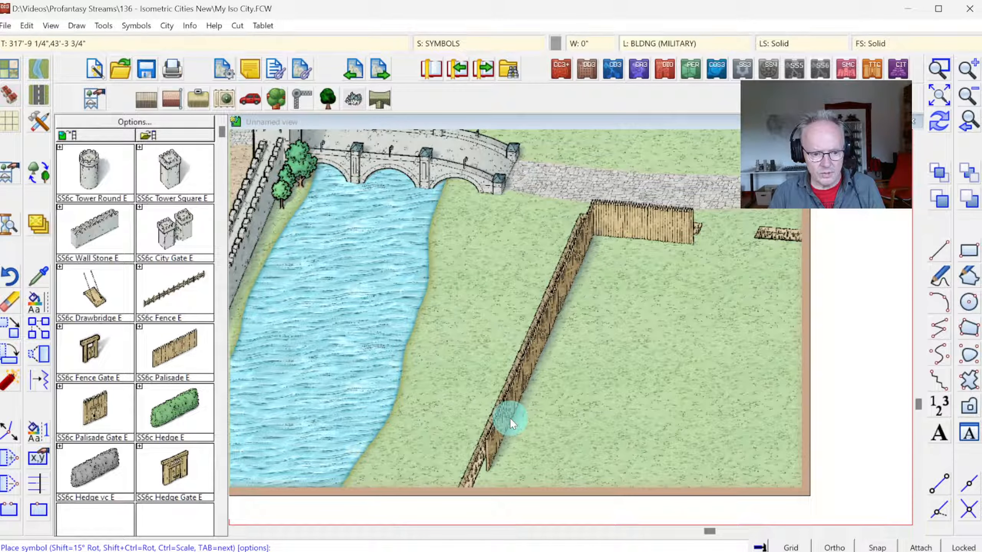
{"action": "left_click", "coordinate": [509, 418]}
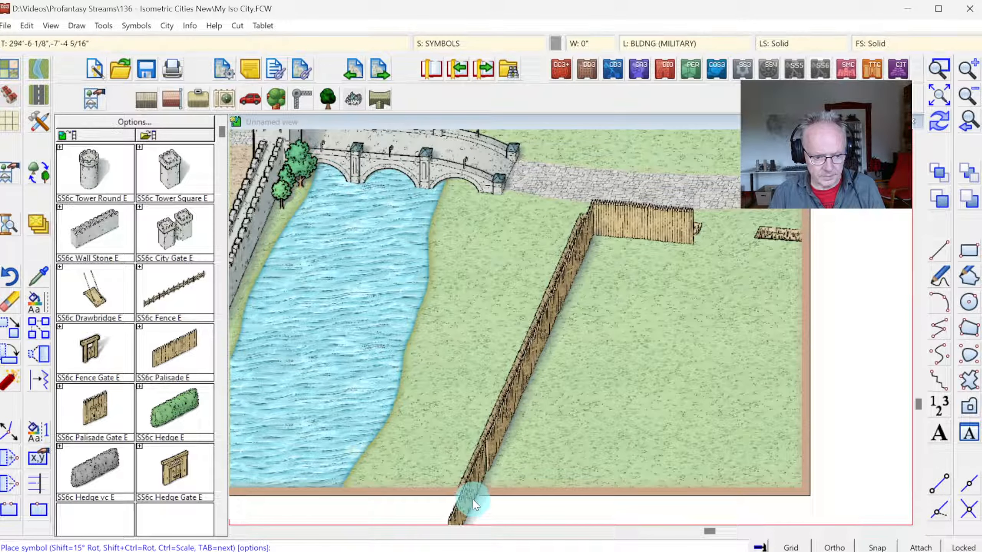
{"action": "left_click", "coordinate": [475, 496]}
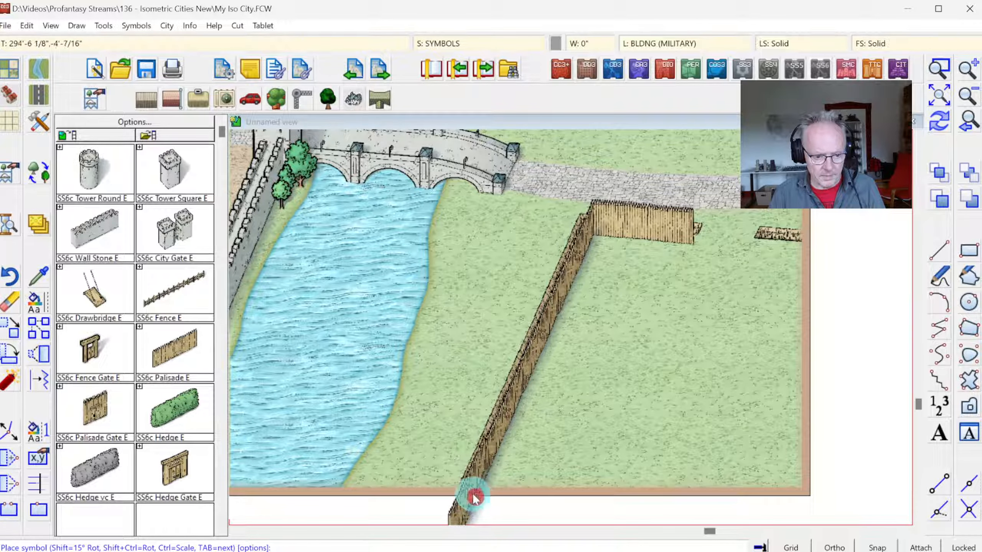
{"action": "left_click", "coordinate": [237, 244]}
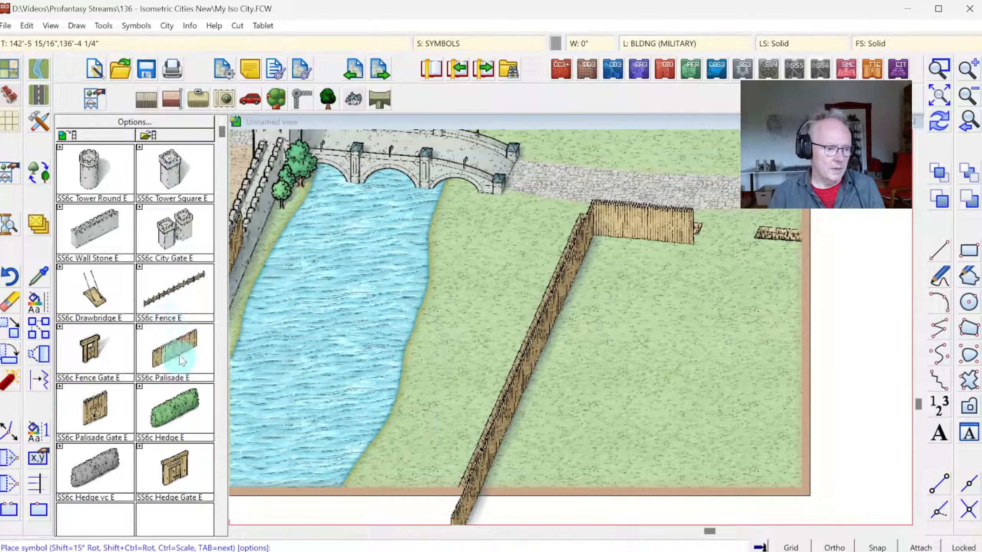
Step: Set SS6c Palisade Gate E to normal scale and place it at the open end of the palisade below the road
{"action": "left_click", "coordinate": [93, 413]}
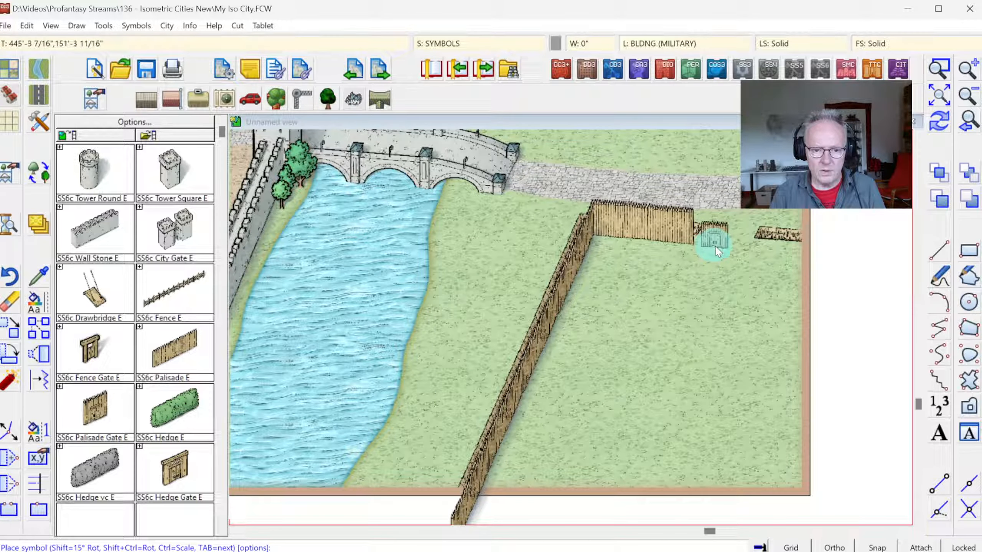
{"action": "right_click", "coordinate": [712, 243]}
{"action": "left_click", "coordinate": [539, 270]}
{"action": "left_click", "coordinate": [556, 245]}
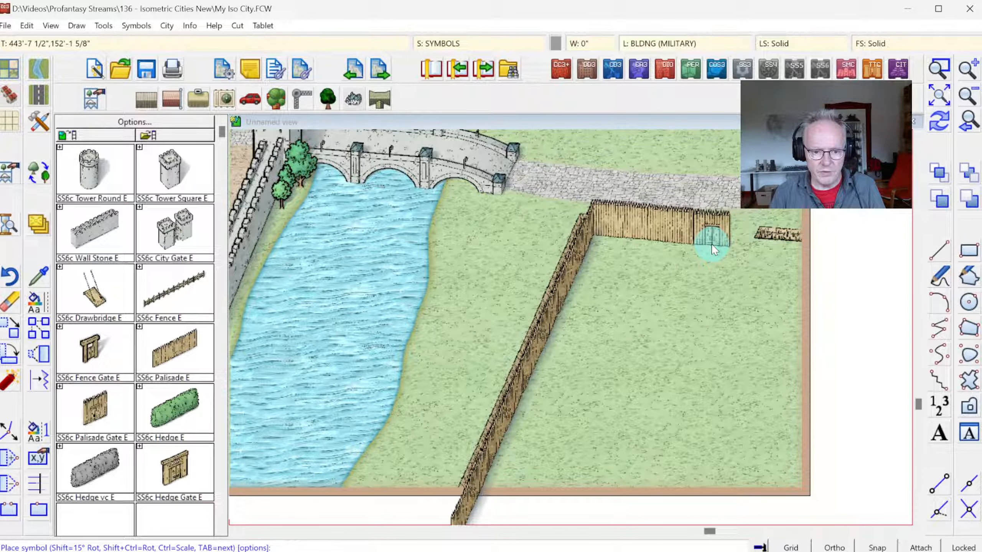
{"action": "left_click", "coordinate": [711, 243]}
Step: Continue the palisade from the gate across the map's right border with another SS6c Palisade E section
{"action": "left_click", "coordinate": [175, 350]}
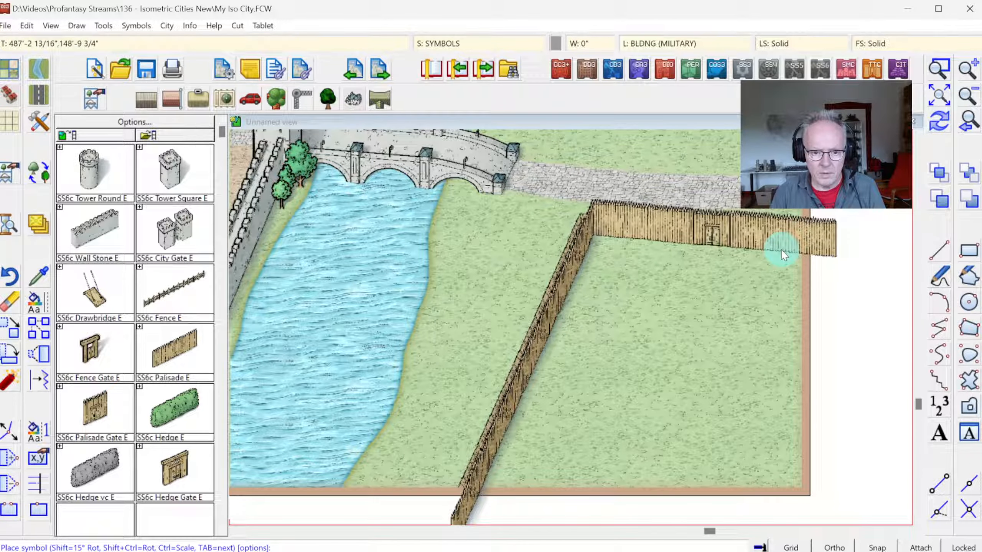
{"action": "left_click", "coordinate": [782, 250]}
{"action": "right_click", "coordinate": [576, 405]}
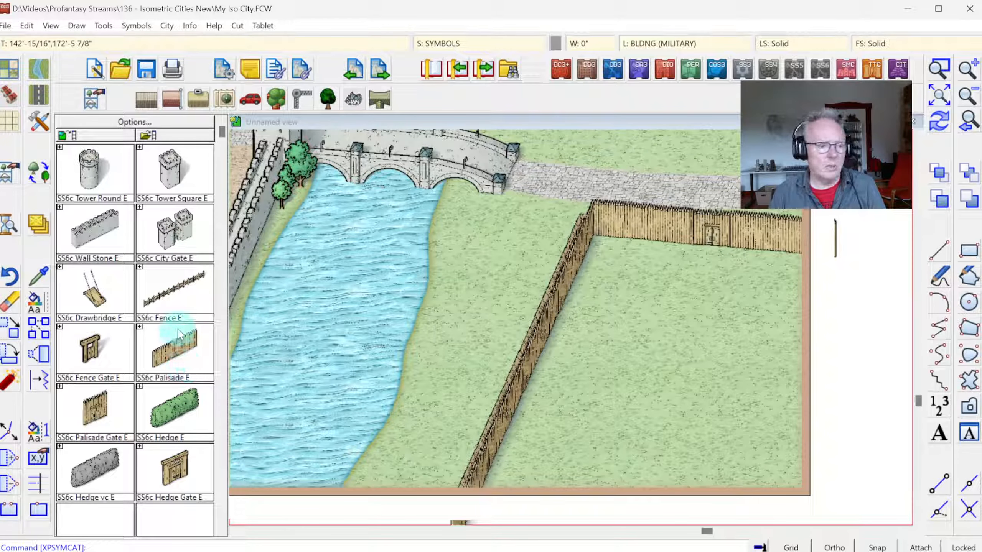
Step: Set SS6c Fence E to normal scale 1.00000 and place two fence sections along the road's upper side, leaving a gap between them
{"action": "left_click", "coordinate": [188, 278]}
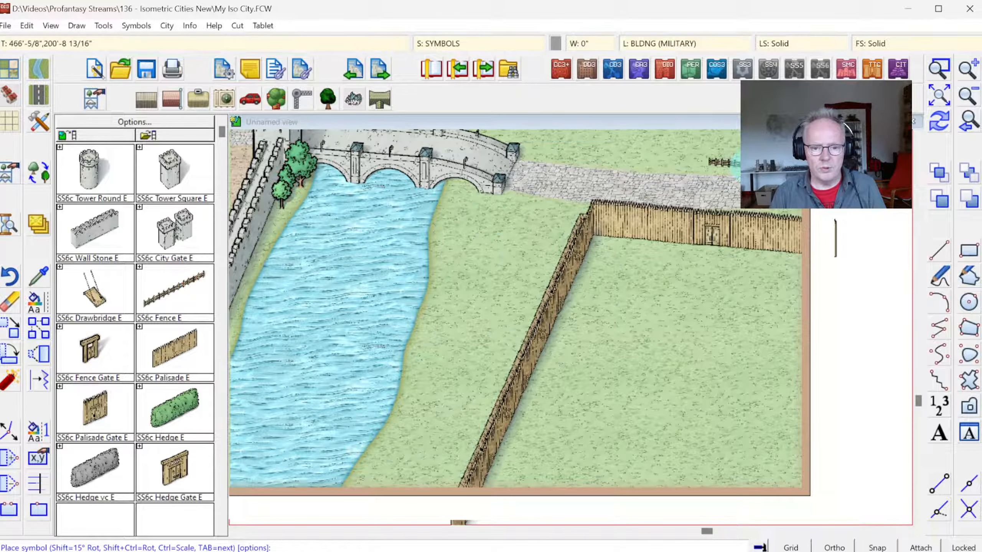
{"action": "right_click", "coordinate": [657, 246]}
{"action": "left_click", "coordinate": [549, 265]}
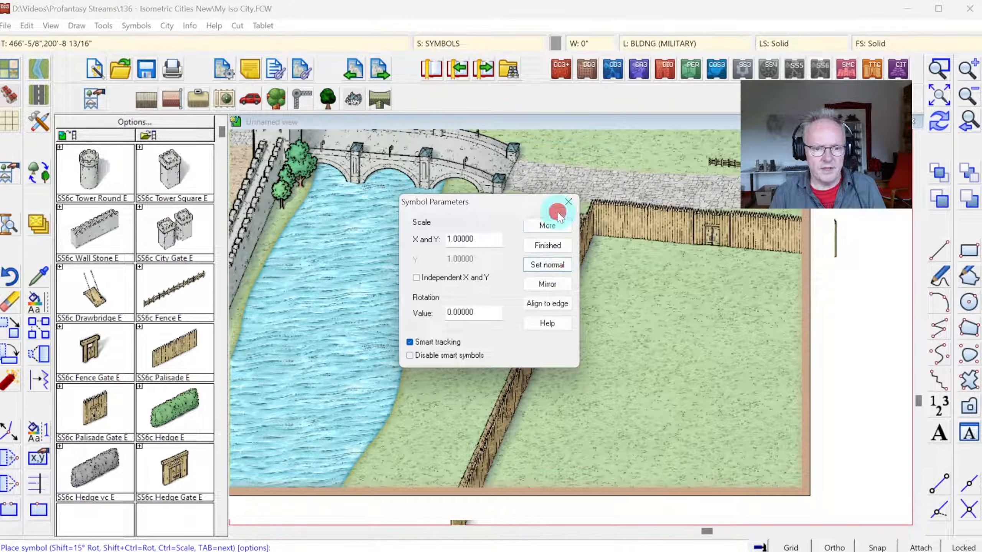
{"action": "left_click", "coordinate": [544, 224]}
{"action": "right_click", "coordinate": [652, 205]}
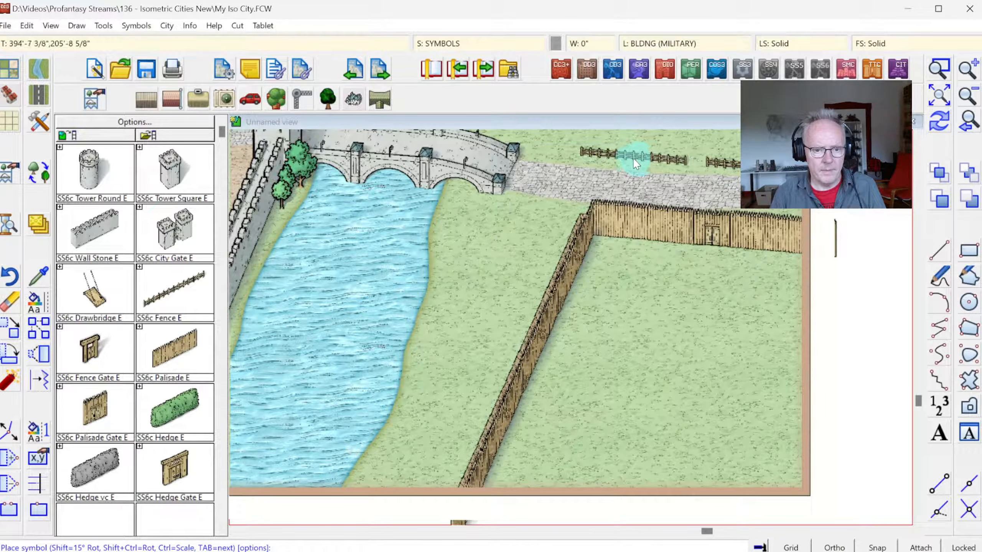
{"action": "left_click", "coordinate": [634, 156]}
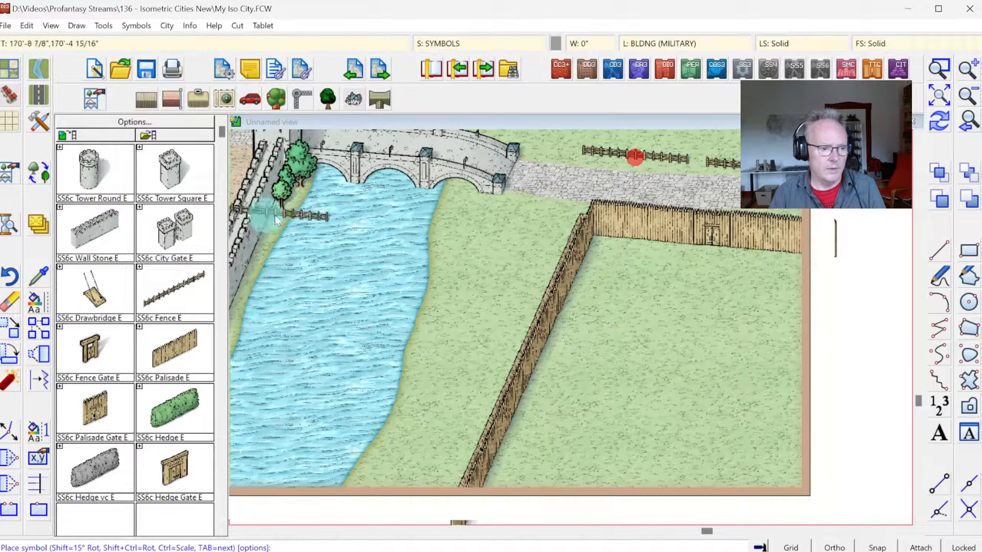
Step: Place SS6c Fence Gate E in the gap between the two fence sections above the road
{"action": "left_click", "coordinate": [102, 347]}
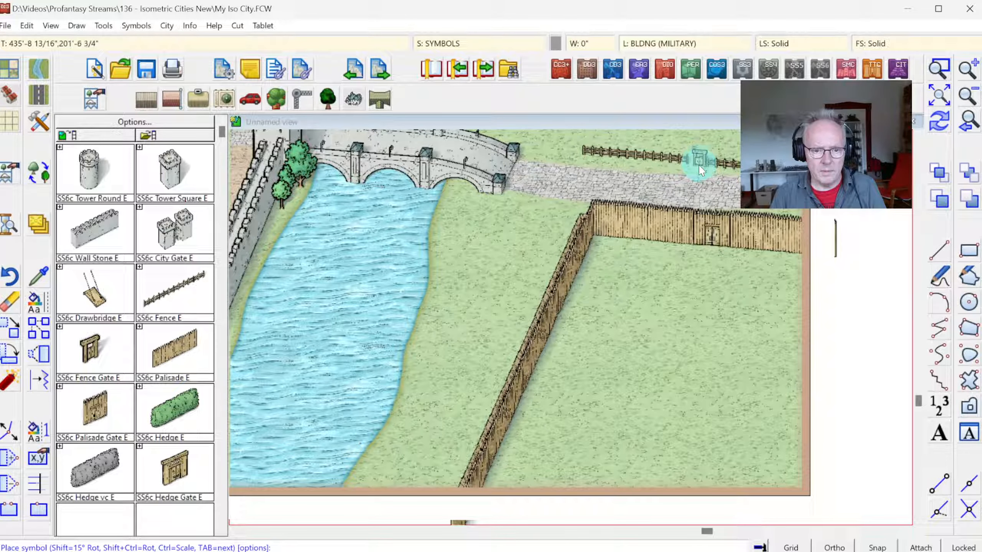
{"action": "left_click", "coordinate": [699, 165]}
Step: Move the fence section west of the fence gate slightly toward the gate to close the gap
{"action": "left_click", "coordinate": [5, 333]}
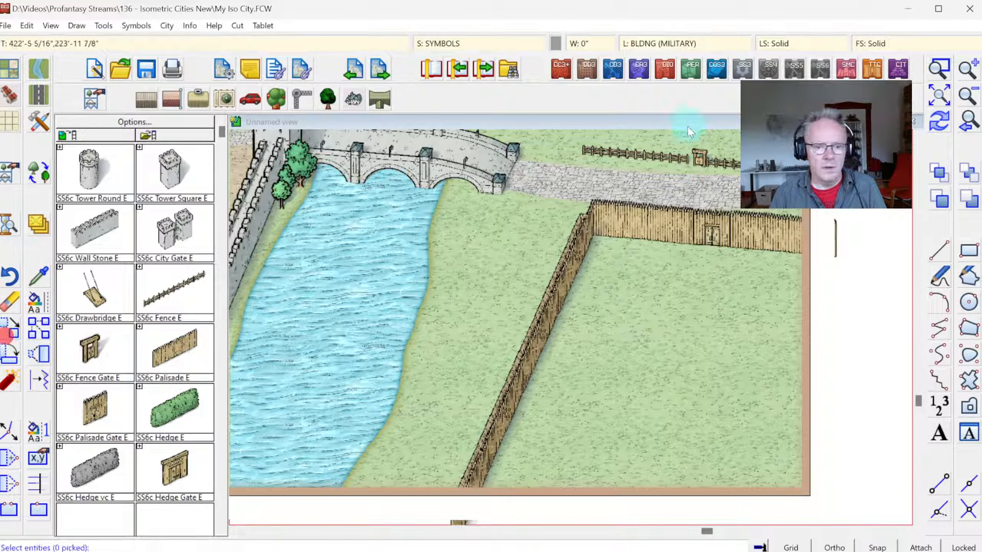
{"action": "left_click", "coordinate": [671, 159]}
{"action": "right_click", "coordinate": [665, 173]}
{"action": "left_click", "coordinate": [668, 176]}
{"action": "left_click", "coordinate": [661, 169]}
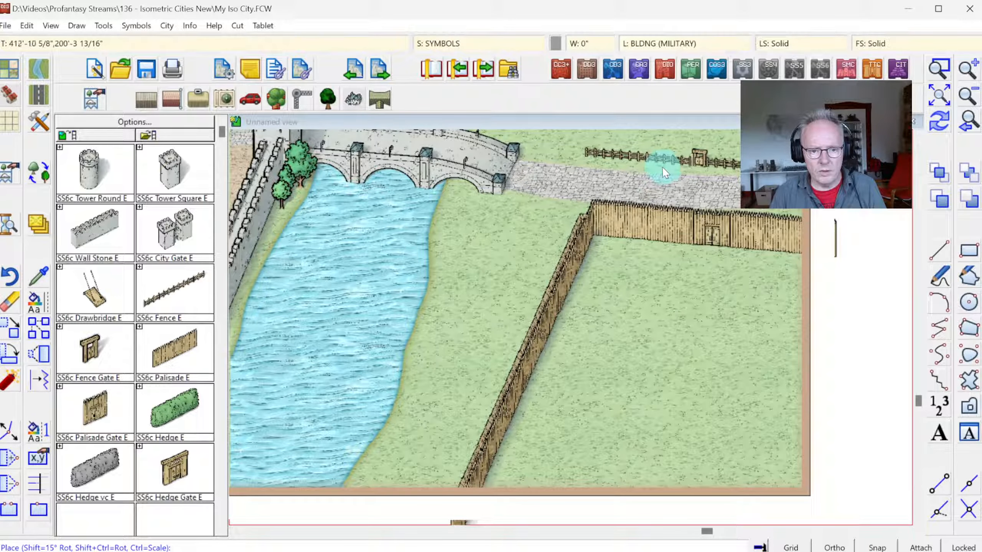
{"action": "left_click", "coordinate": [665, 167]}
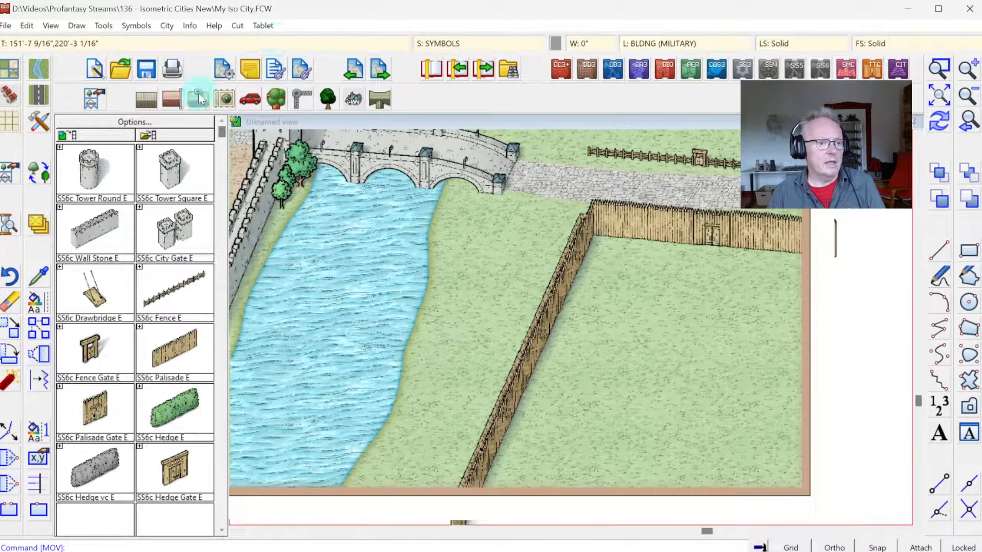
Step: Load the SS6C Monthly 5 symbol catalog and ready the MF Troop Tent V2 A symbol at scale 1.00000
{"action": "left_click", "coordinate": [93, 99]}
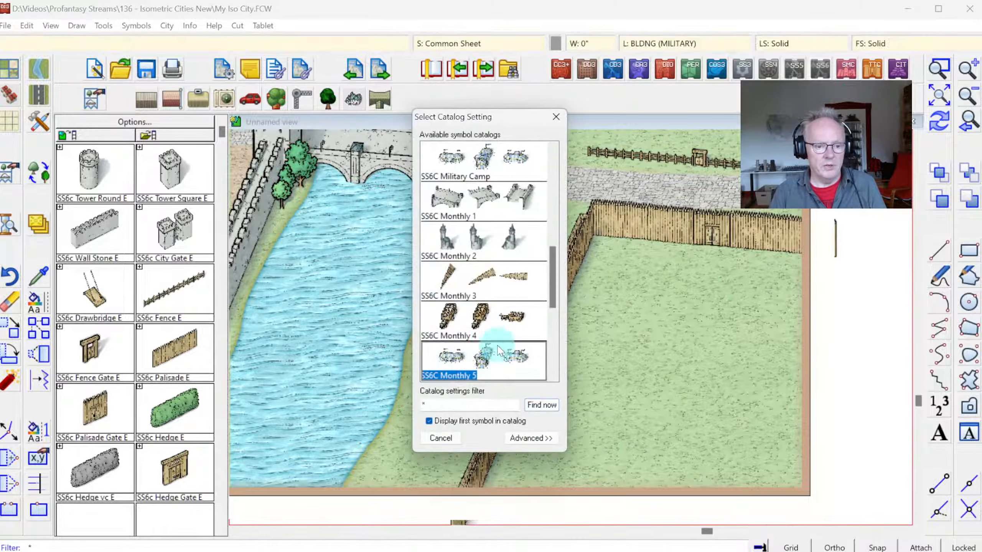
{"action": "double_click", "coordinate": [499, 350]}
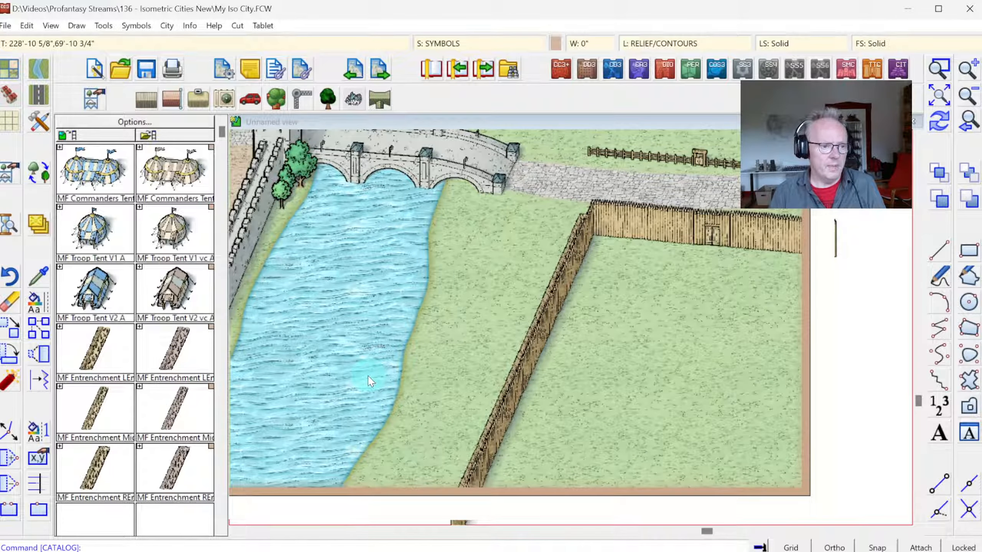
{"action": "left_click", "coordinate": [95, 294]}
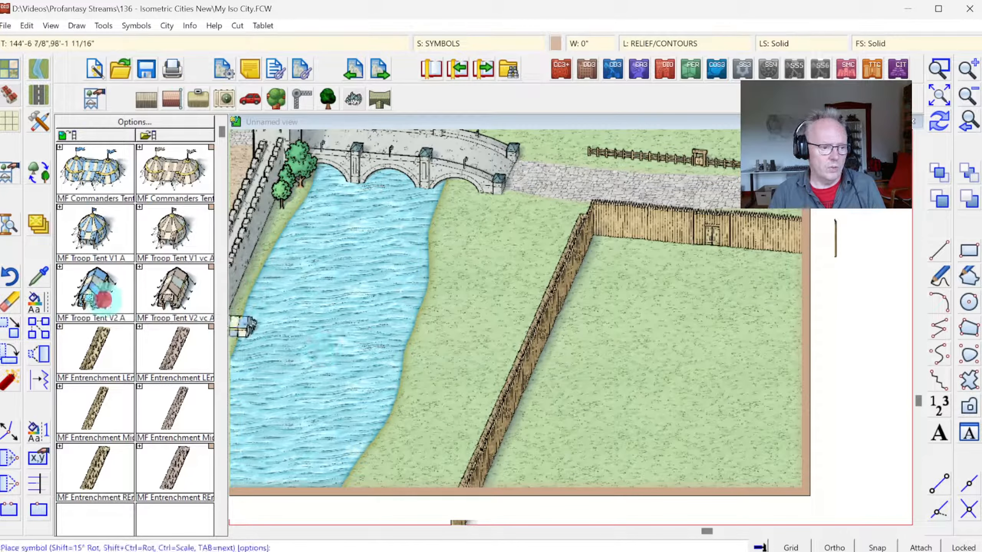
{"action": "right_click", "coordinate": [532, 324]}
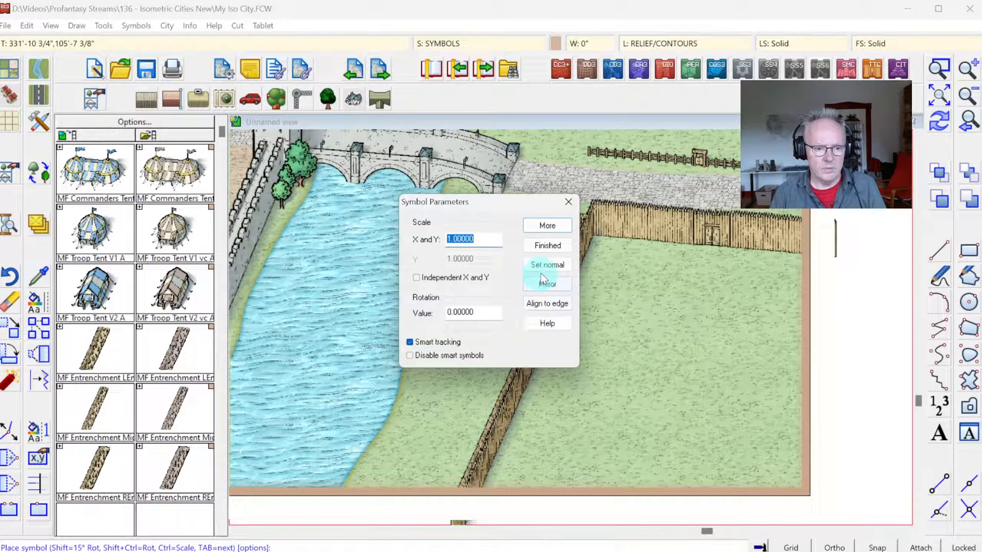
{"action": "left_click", "coordinate": [558, 224]}
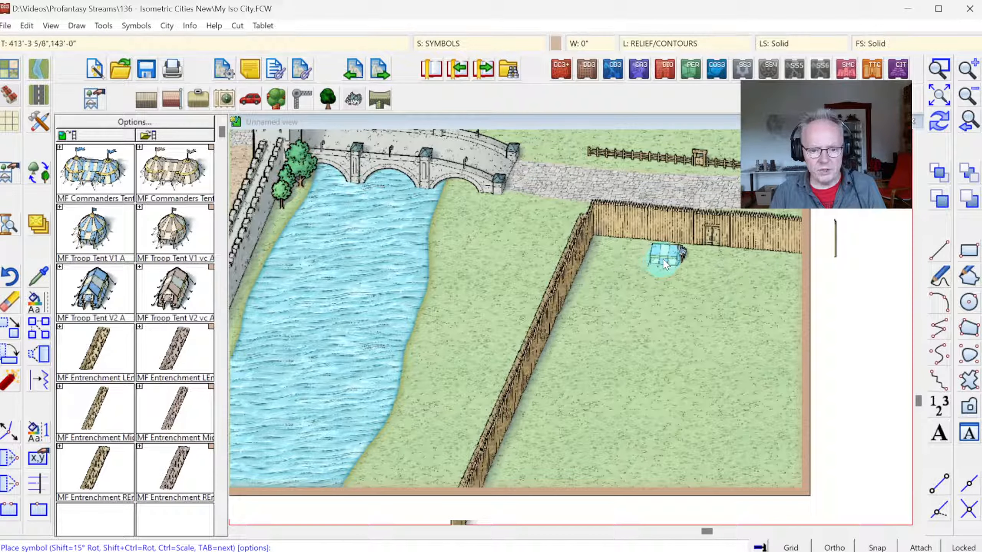
Step: Place two parallel columns of five MF Troop Tent V2 A tents inside the palisade, following its slanted west side
{"action": "left_click", "coordinate": [653, 284]}
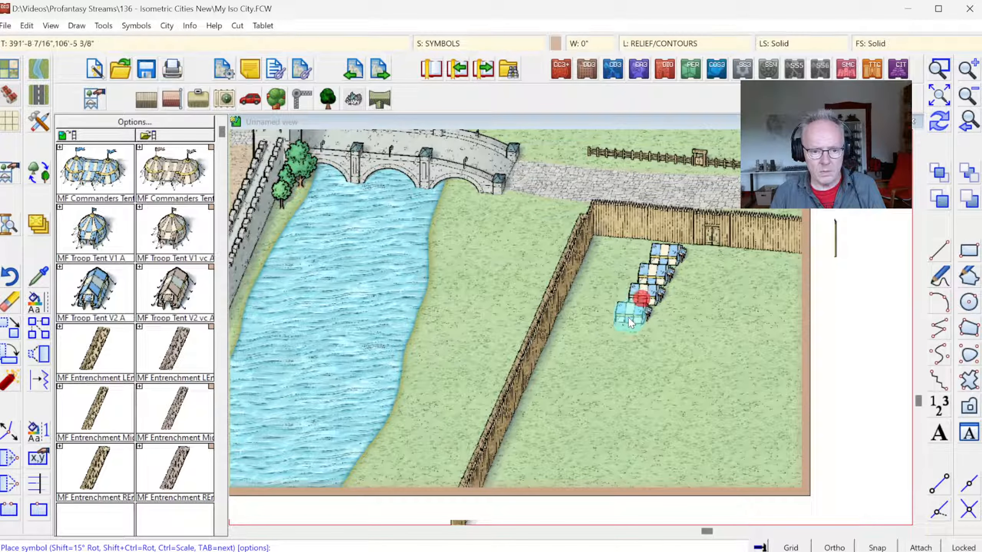
{"action": "left_click", "coordinate": [633, 316]}
{"action": "left_click", "coordinate": [622, 335]}
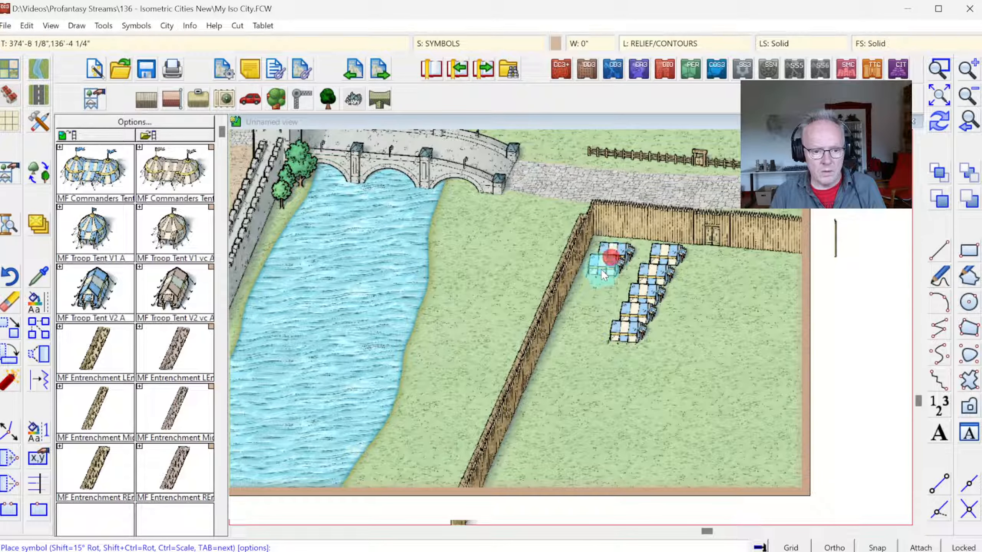
{"action": "left_click", "coordinate": [592, 285]}
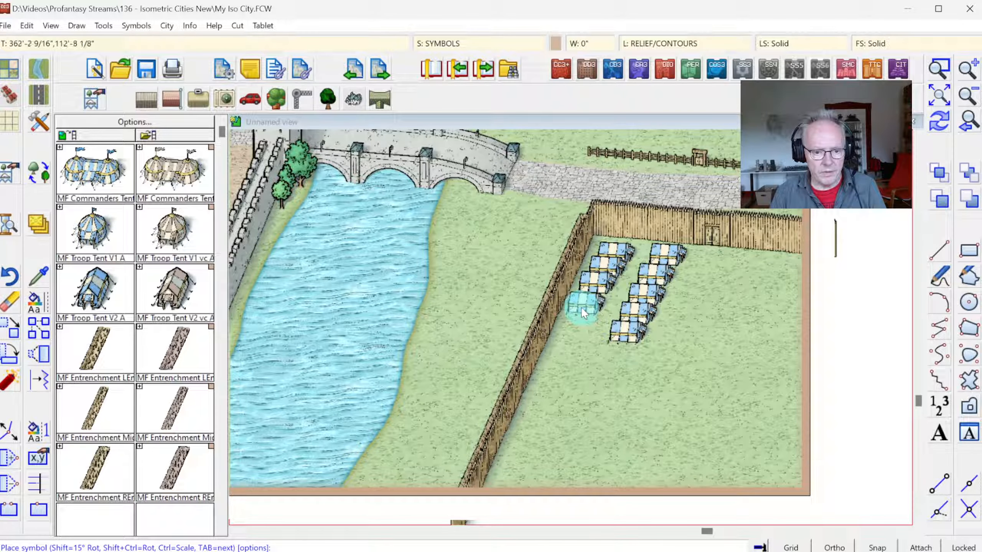
{"action": "left_click", "coordinate": [581, 308]}
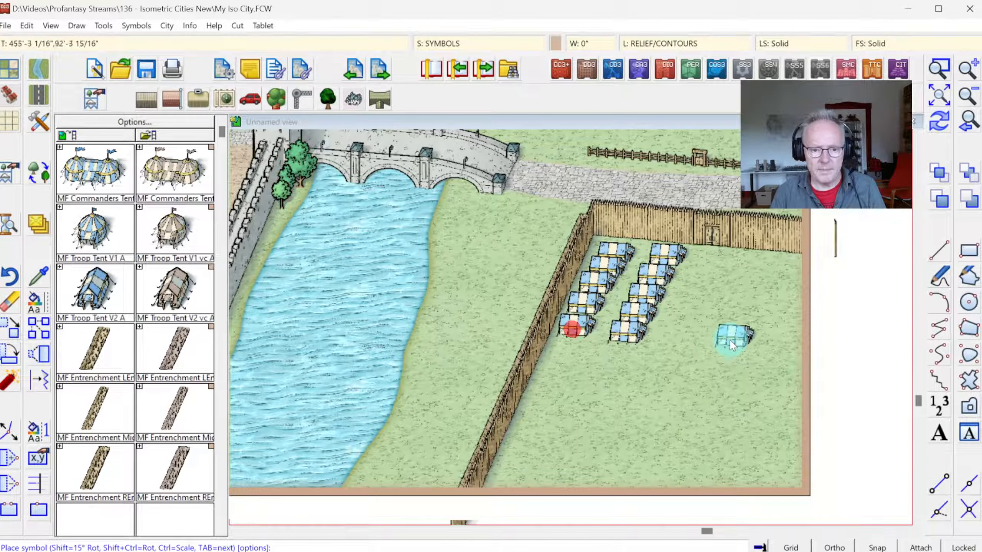
Step: Switch the troop tent to its front-facing variant and place two side by side below the palisade's east end
{"action": "key", "text": "Tab"}
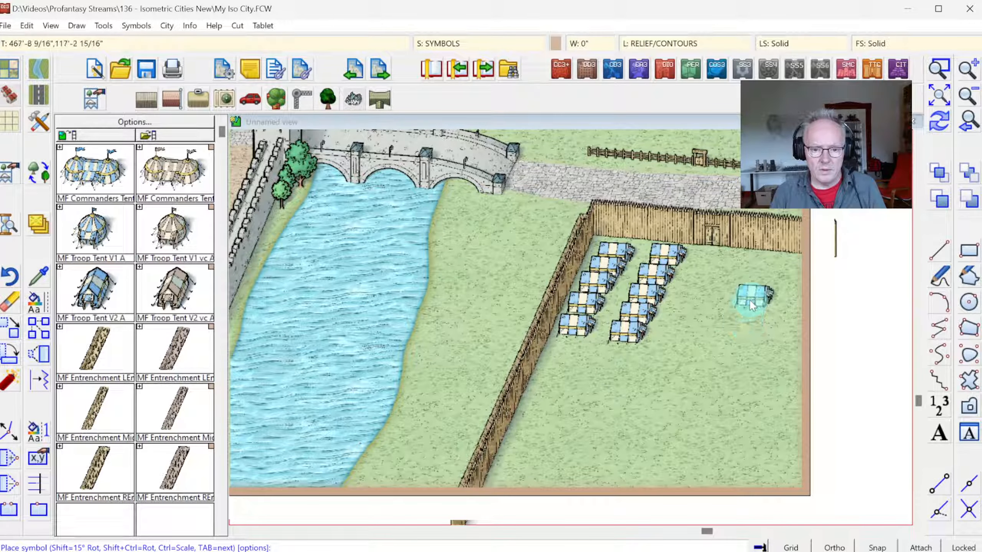
{"action": "left_click", "coordinate": [743, 269]}
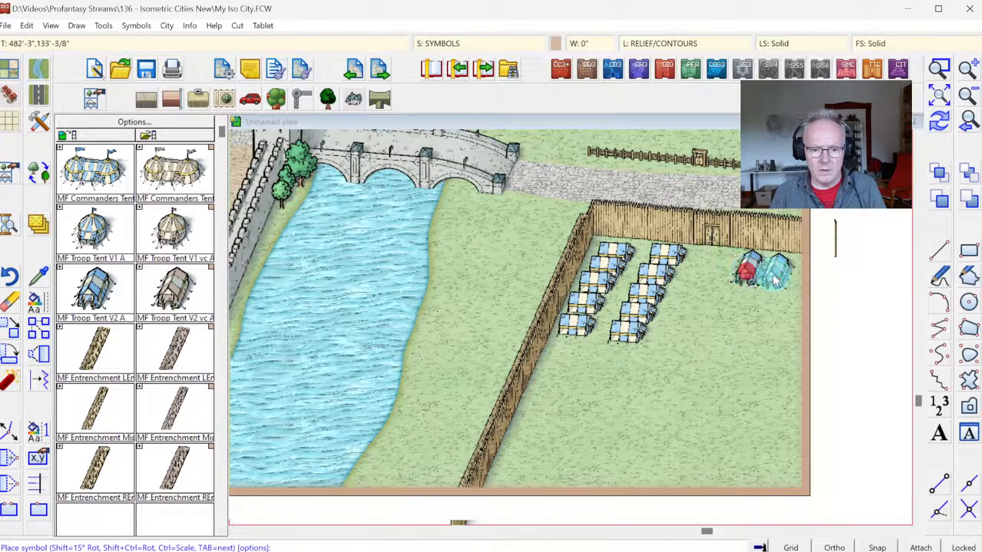
{"action": "left_click", "coordinate": [782, 275]}
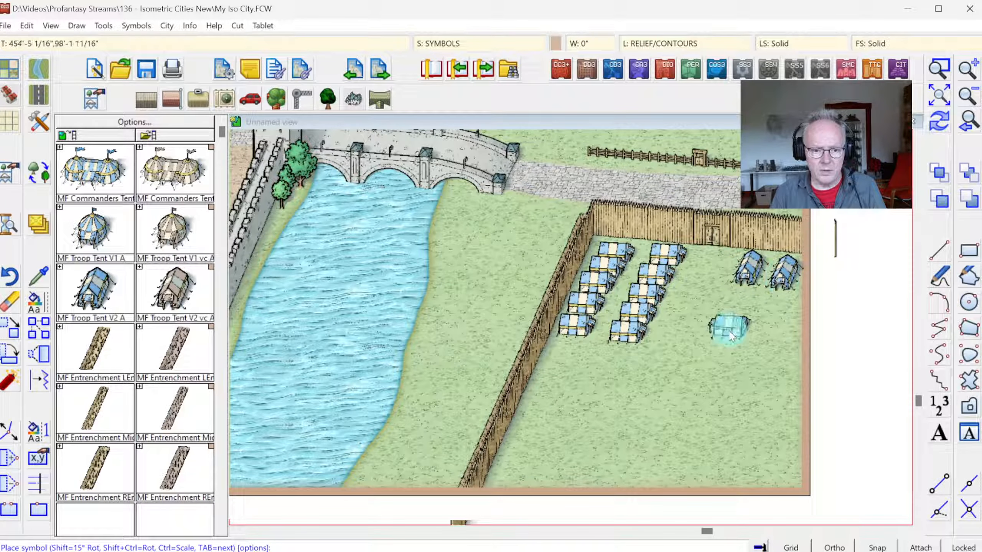
Step: Place a block of six front-facing troop tents, two rows of three, below the first pair at the east border
{"action": "left_click", "coordinate": [729, 320]}
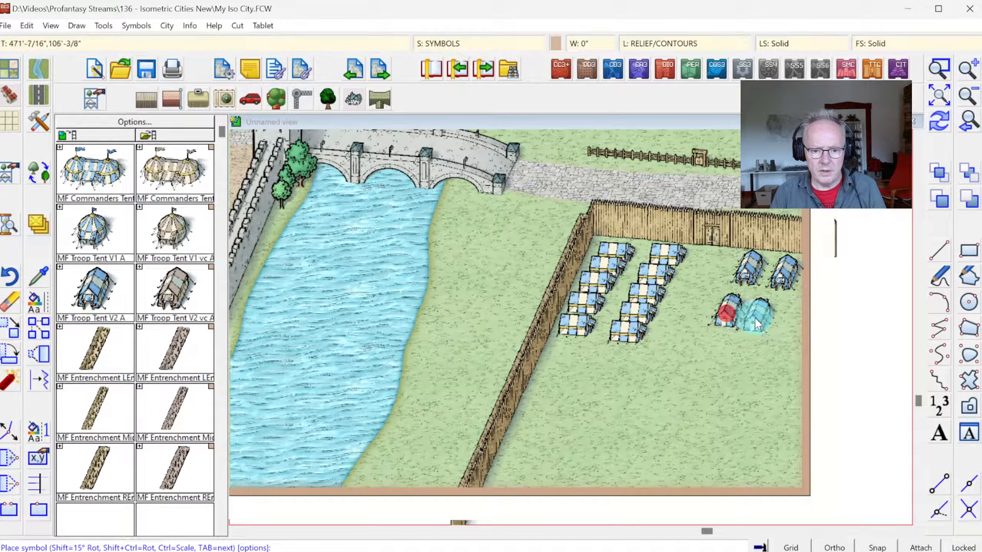
{"action": "left_click", "coordinate": [759, 317]}
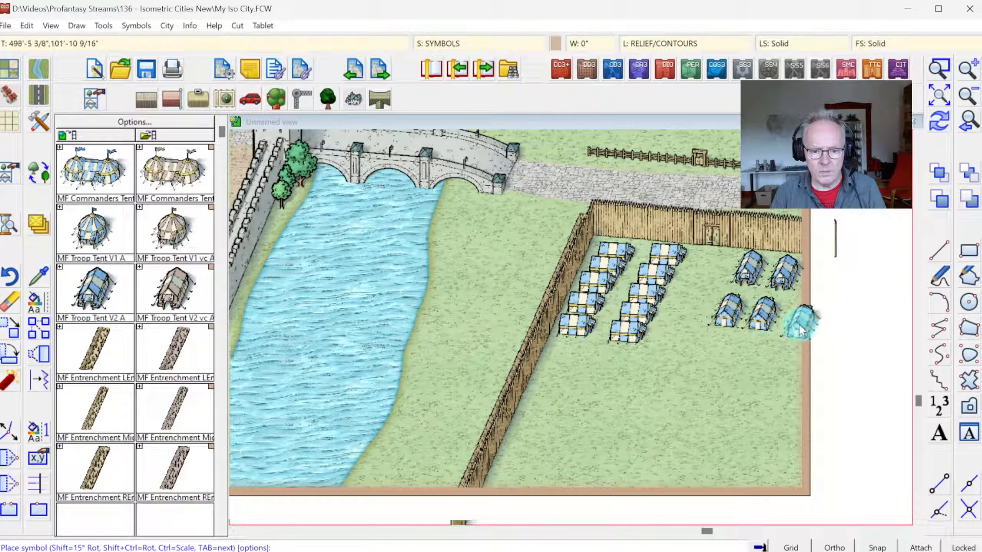
{"action": "left_click", "coordinate": [797, 318]}
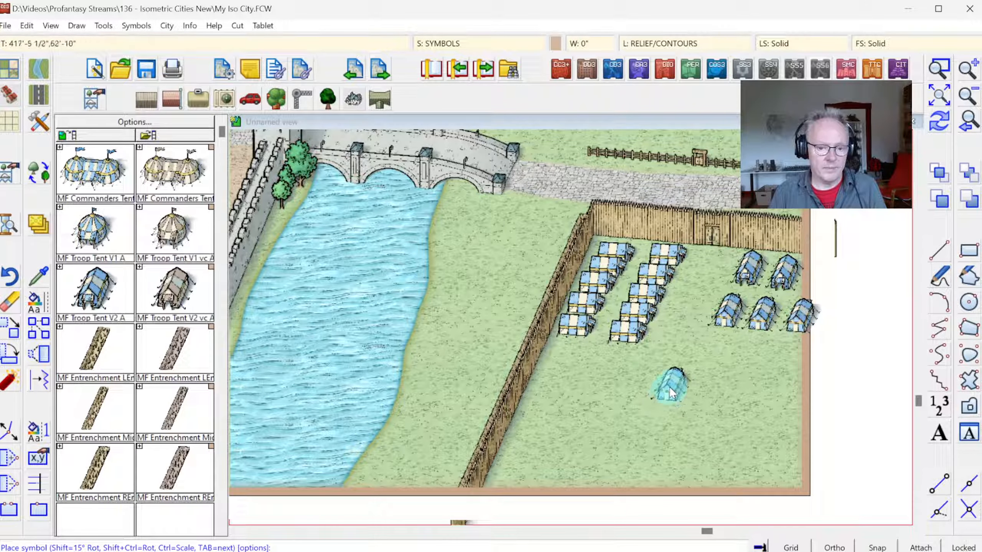
{"action": "key", "text": "Tab"}
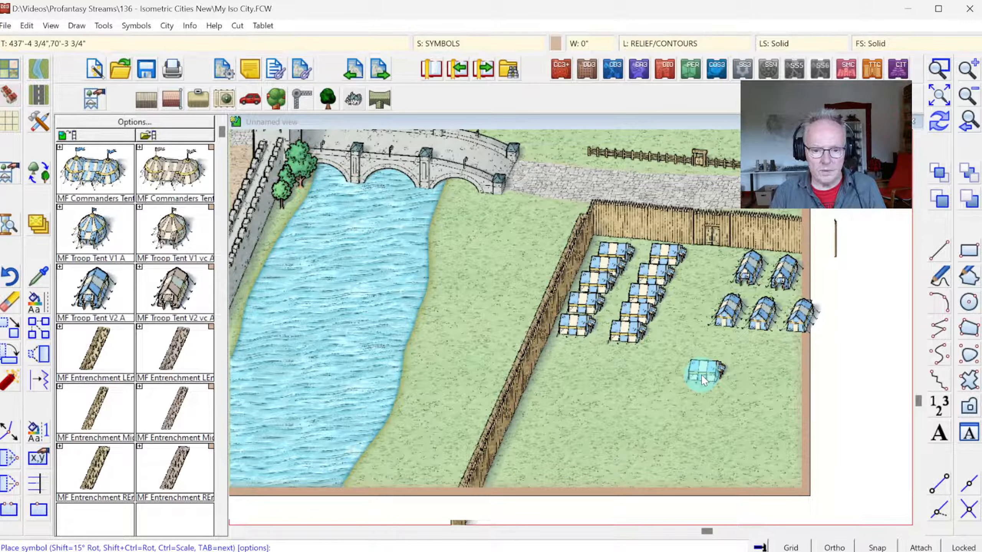
{"action": "left_click", "coordinate": [714, 337]}
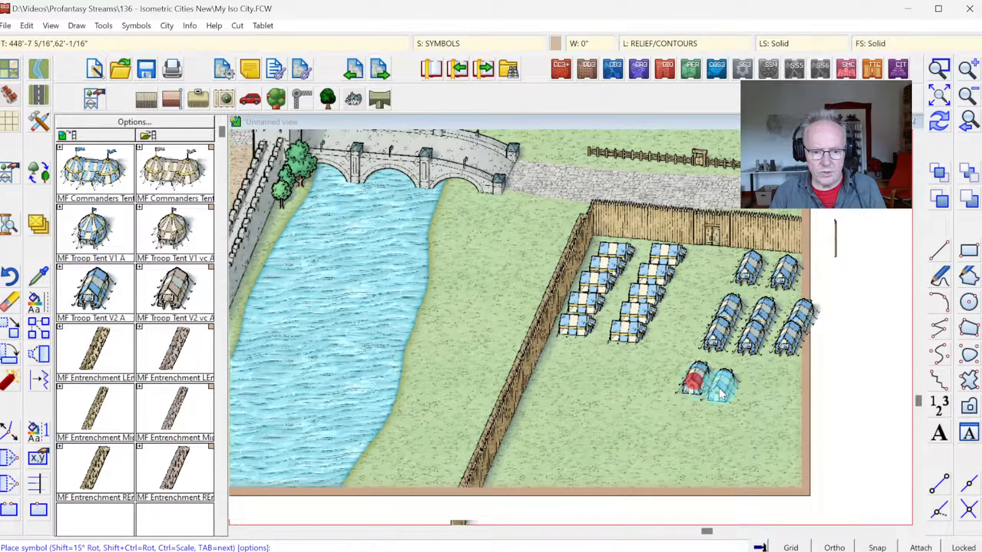
Step: Place a block of eight front-facing troop tents, two rows of four, below the block of six
{"action": "left_click", "coordinate": [770, 385]}
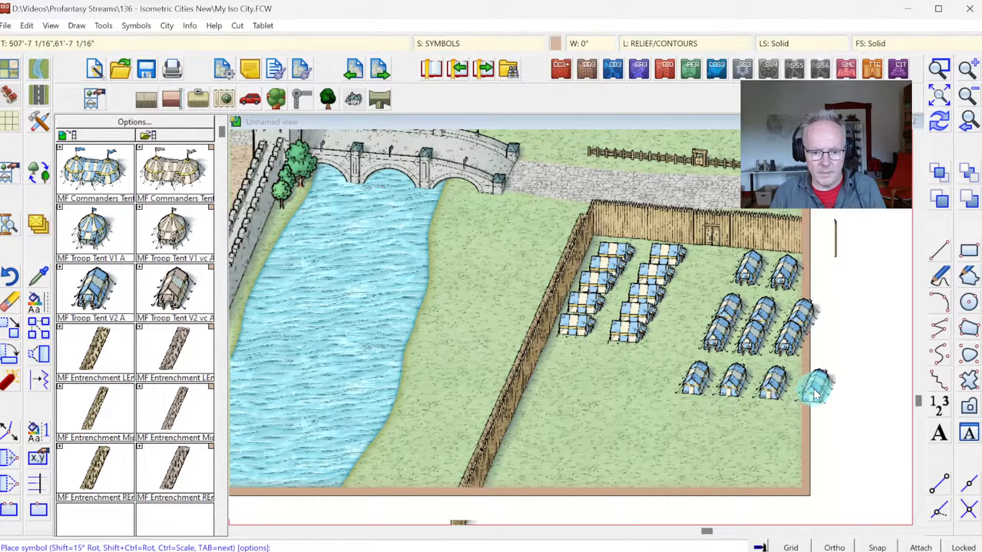
{"action": "left_click", "coordinate": [811, 389]}
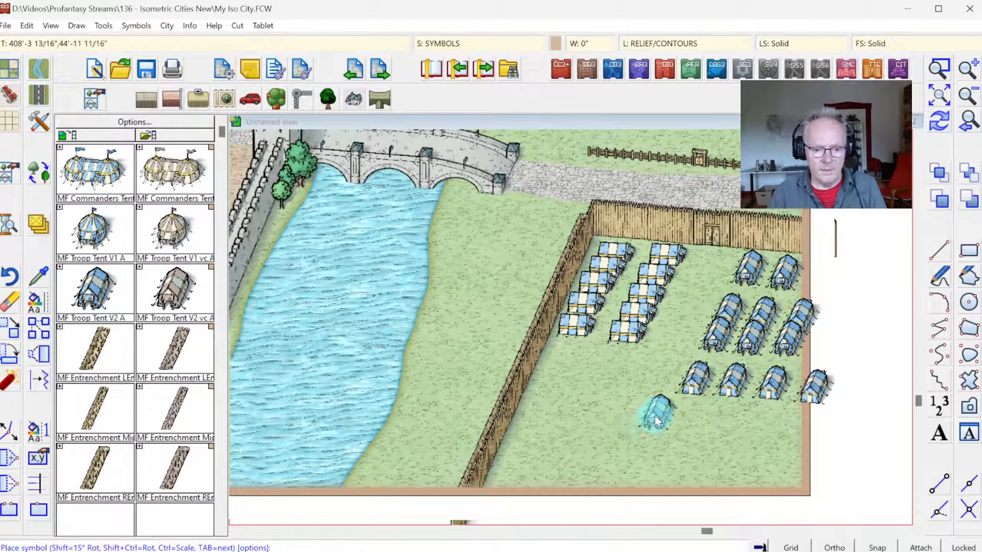
{"action": "left_click", "coordinate": [684, 401]}
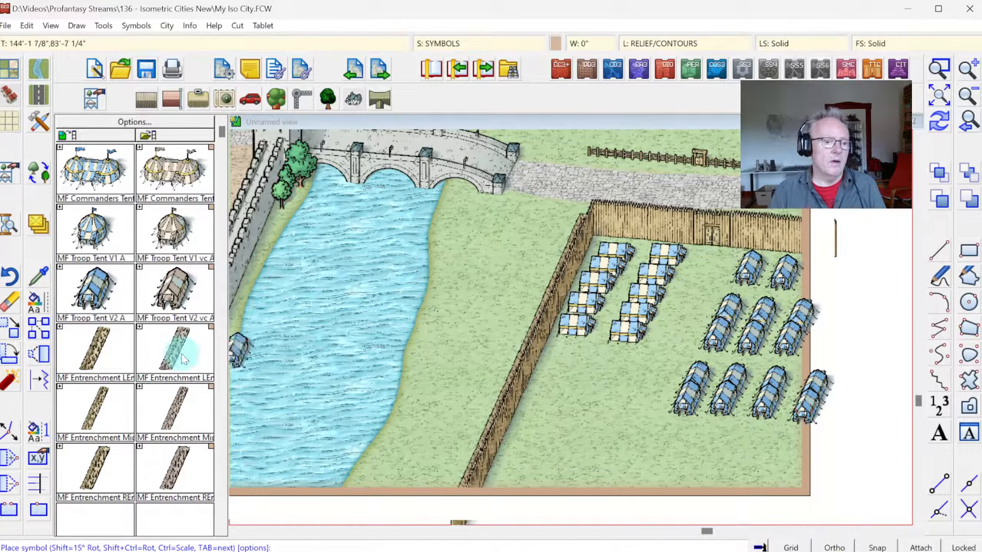
Step: Place an MF Commanders Tent below the westernmost tent column and two pairs of round MF Troop Tent V1 A tents near the lower map edge
{"action": "left_click", "coordinate": [95, 169]}
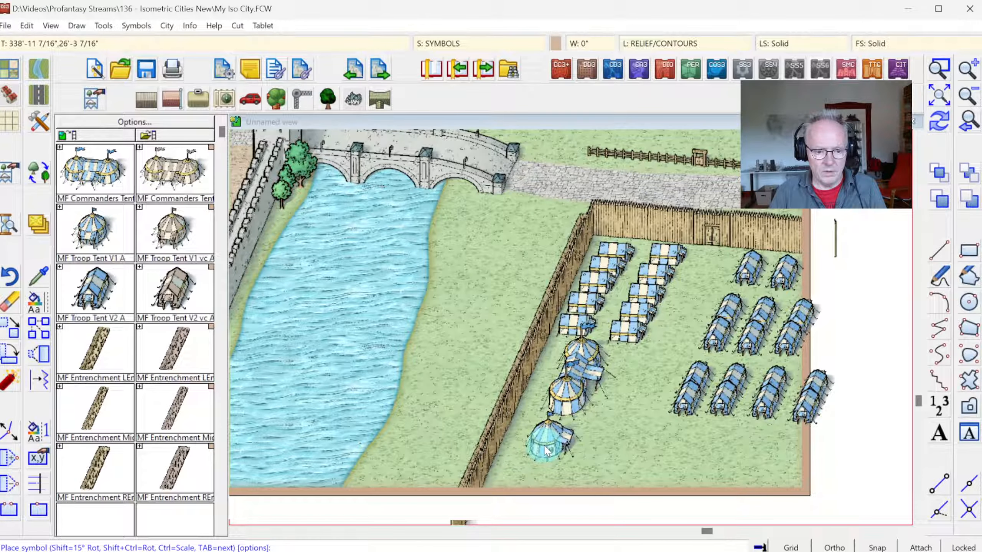
{"action": "left_click", "coordinate": [546, 445]}
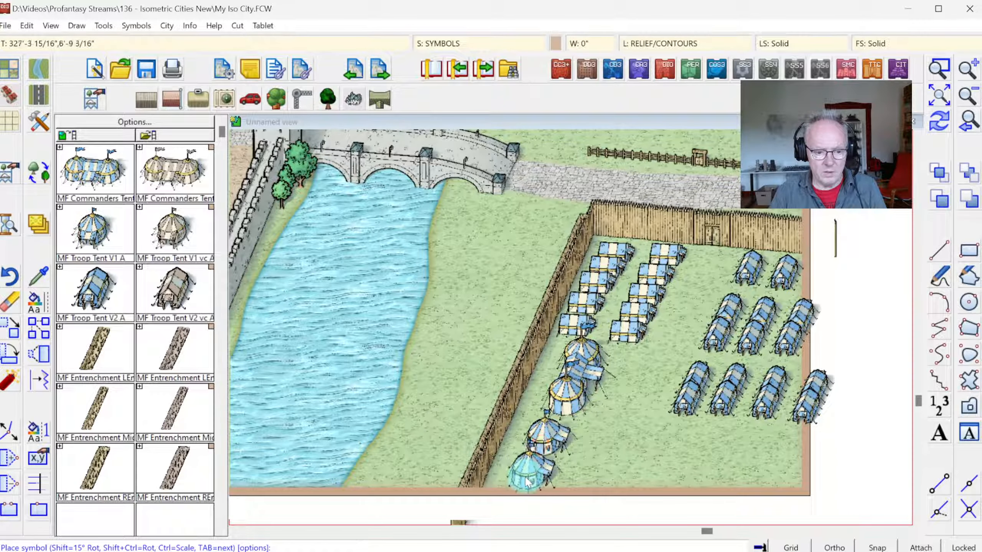
{"action": "left_click", "coordinate": [527, 480]}
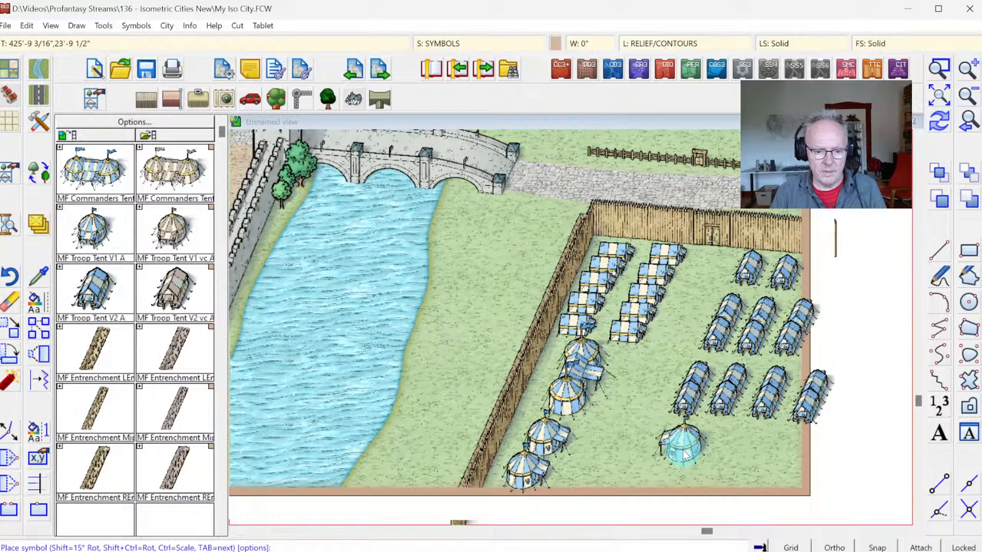
{"action": "left_click", "coordinate": [681, 453]}
{"action": "left_click", "coordinate": [661, 483]}
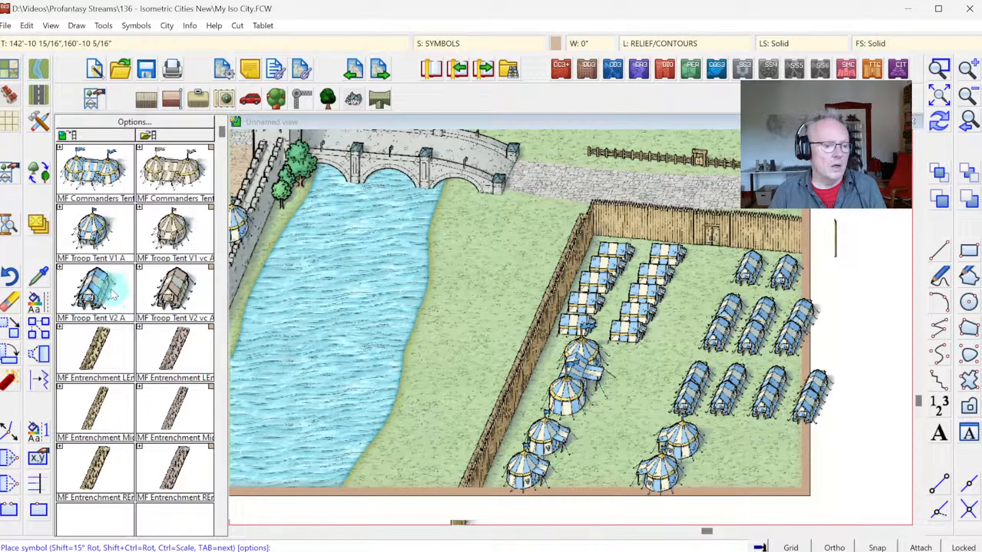
Step: Place two rows of three front-facing MF Troop Tent V2 A tents in the camp's southeast corner
{"action": "left_click", "coordinate": [98, 292]}
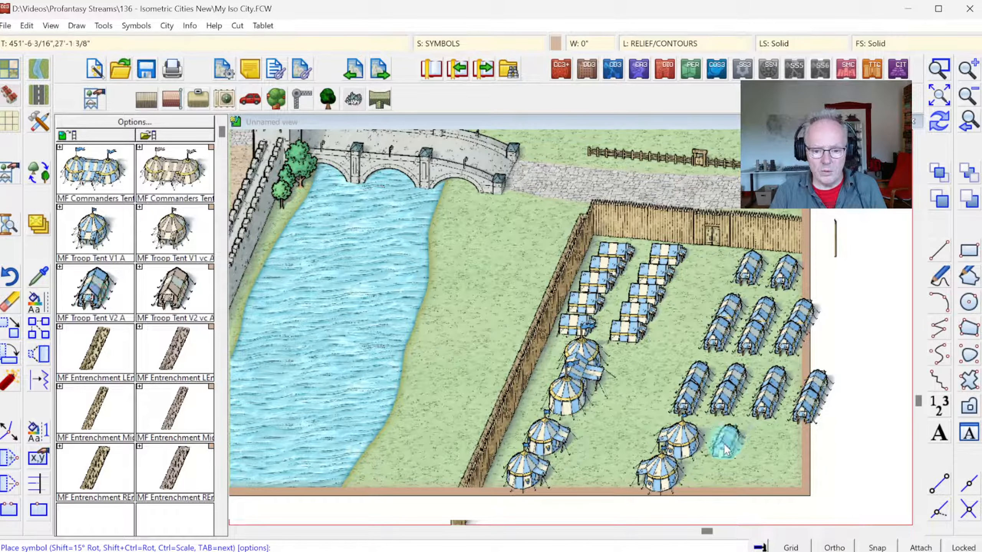
{"action": "left_click", "coordinate": [731, 456]}
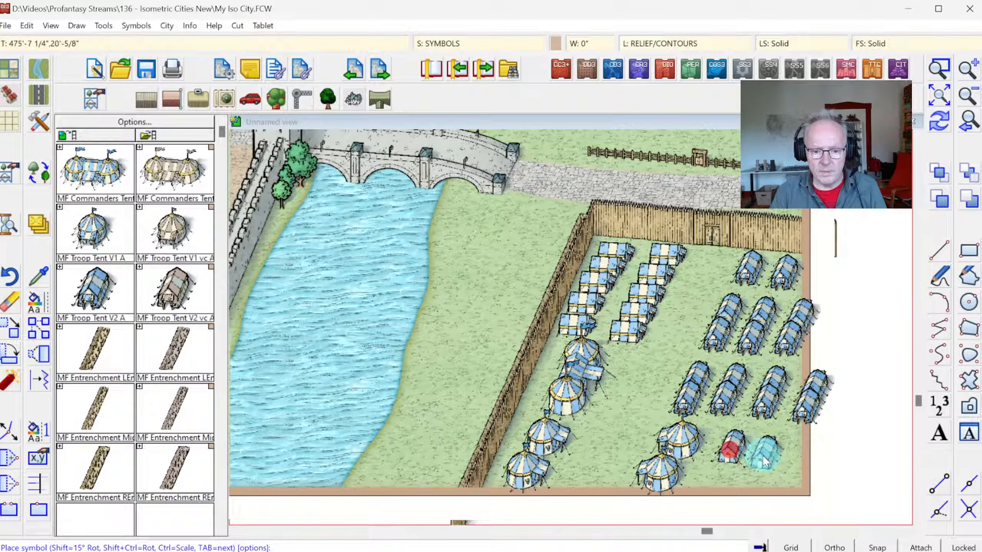
{"action": "left_click", "coordinate": [767, 454]}
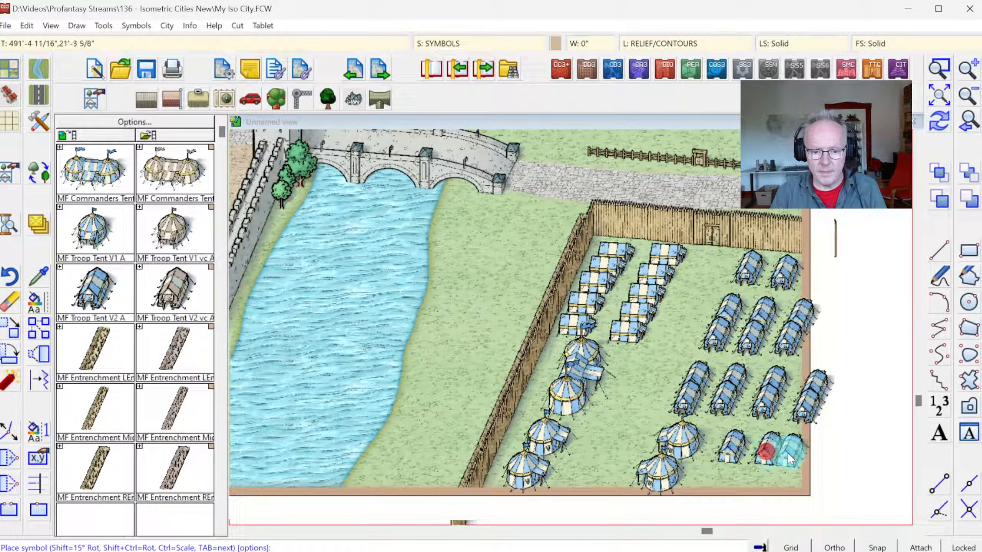
{"action": "left_click", "coordinate": [807, 457]}
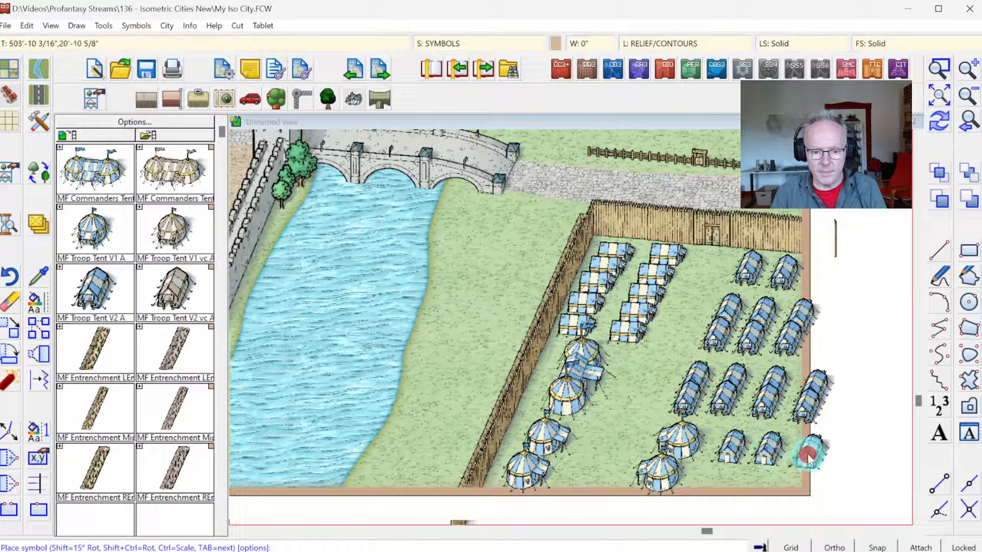
{"action": "left_click", "coordinate": [719, 479]}
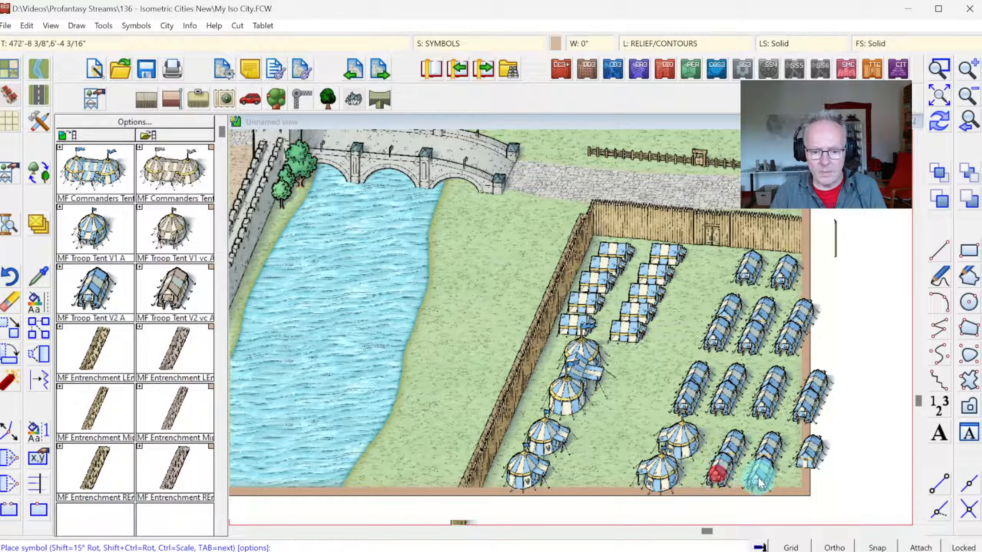
{"action": "left_click", "coordinate": [755, 477]}
{"action": "left_click", "coordinate": [797, 479]}
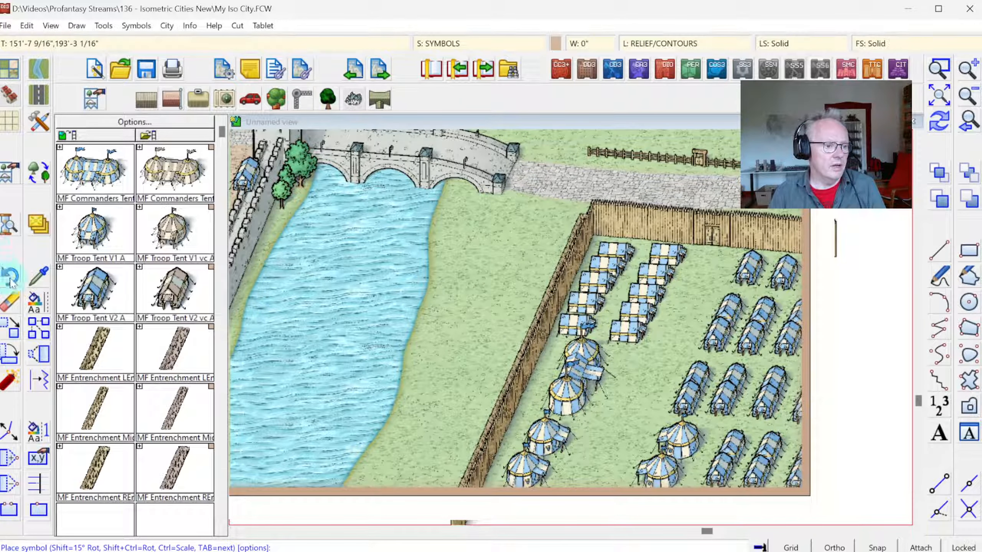
Step: Erase the commander's tent below the westernmost tent column
{"action": "left_click", "coordinate": [10, 302]}
{"action": "left_click", "coordinate": [599, 375]}
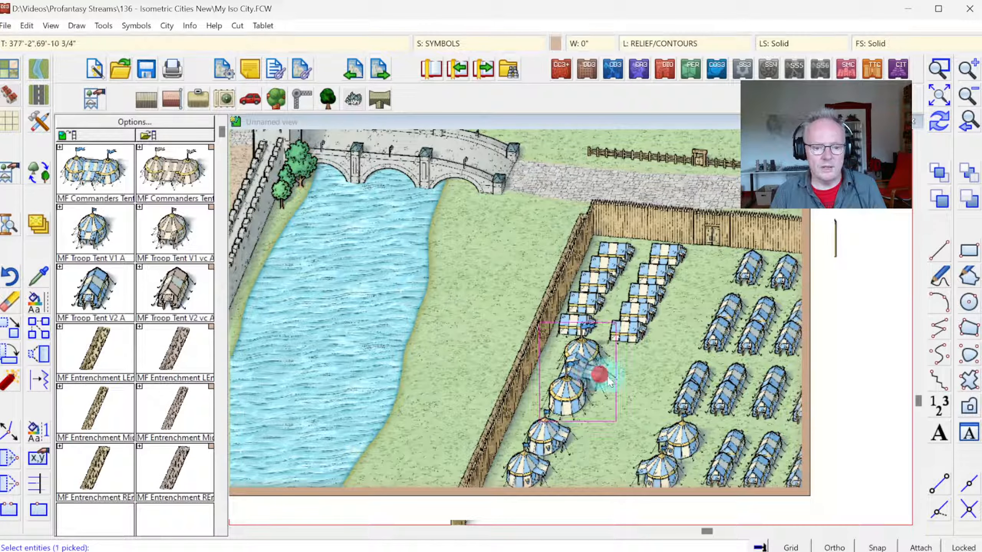
{"action": "right_click", "coordinate": [609, 381]}
{"action": "left_click", "coordinate": [620, 379]}
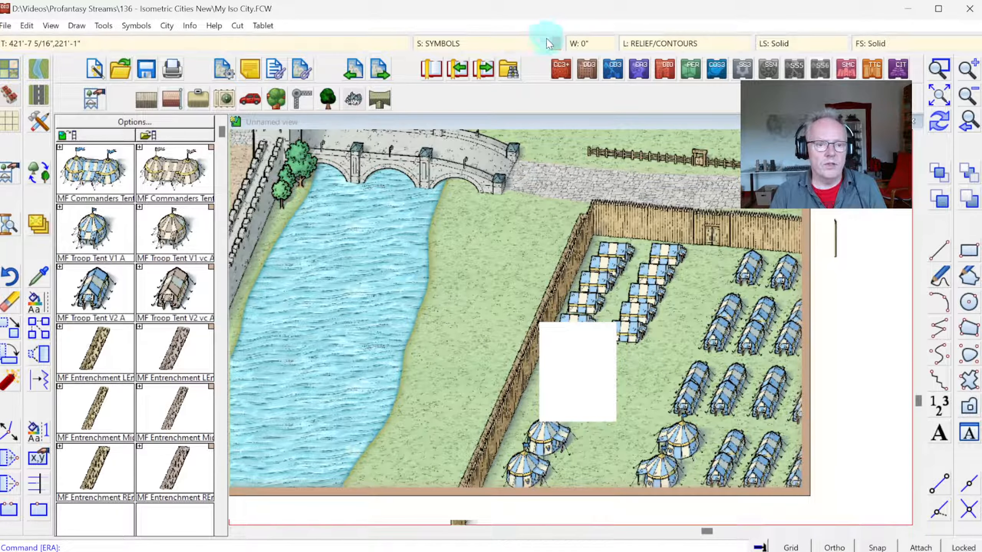
Step: Set the current colour to orange 150 and place a varicolor MF Commanders Tent below the westernmost tent column
{"action": "left_click", "coordinate": [551, 43]}
{"action": "left_click", "coordinate": [433, 297]}
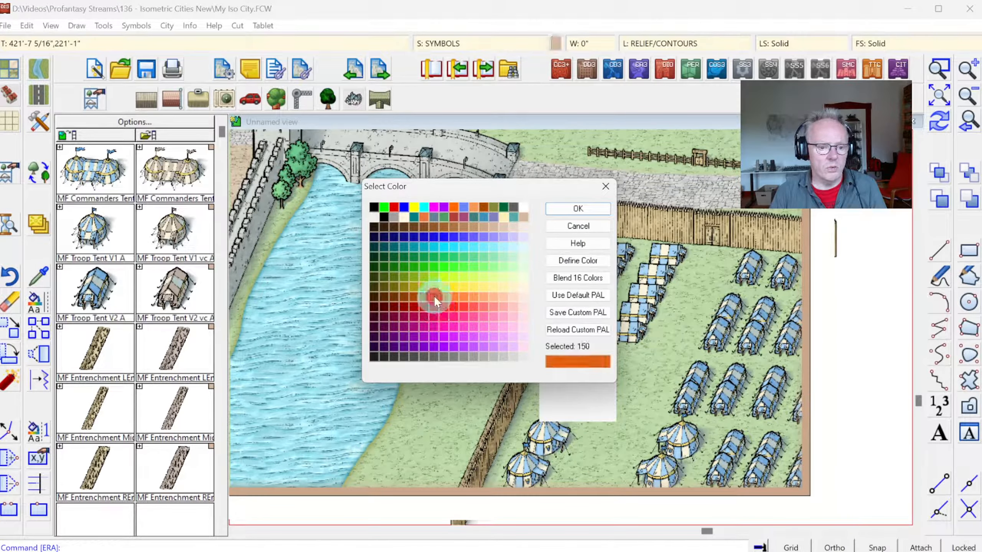
{"action": "left_click", "coordinate": [552, 209]}
{"action": "left_click", "coordinate": [173, 172]}
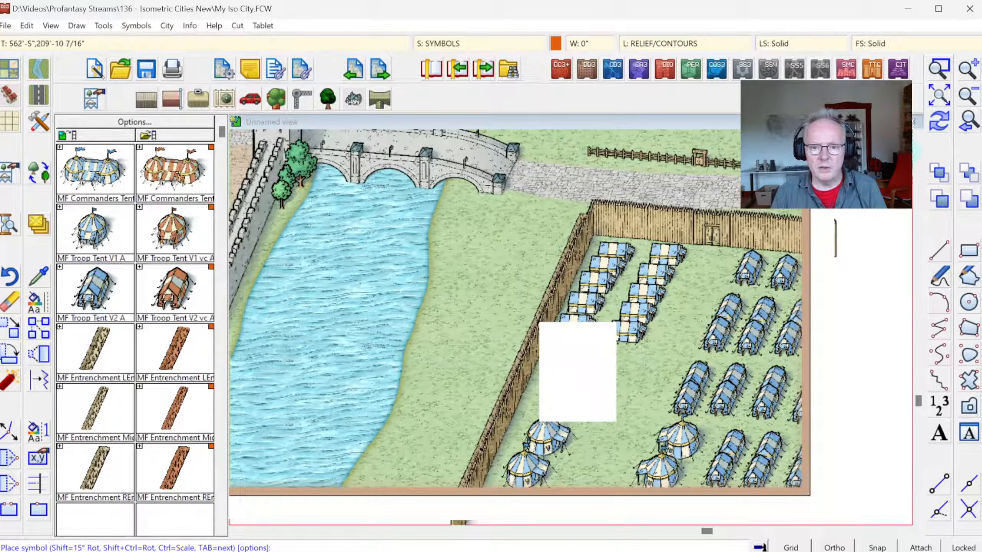
{"action": "left_click", "coordinate": [589, 342]}
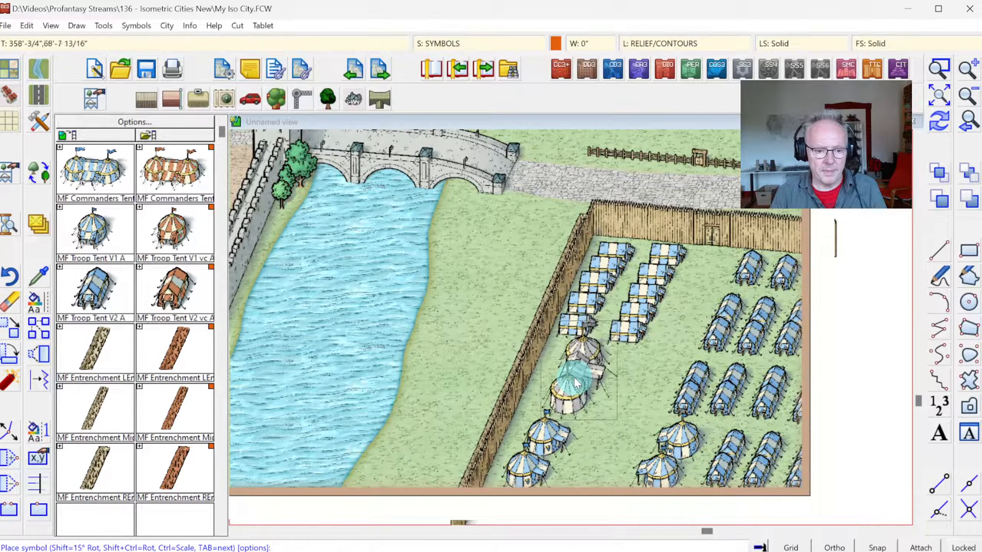
{"action": "left_click", "coordinate": [576, 382]}
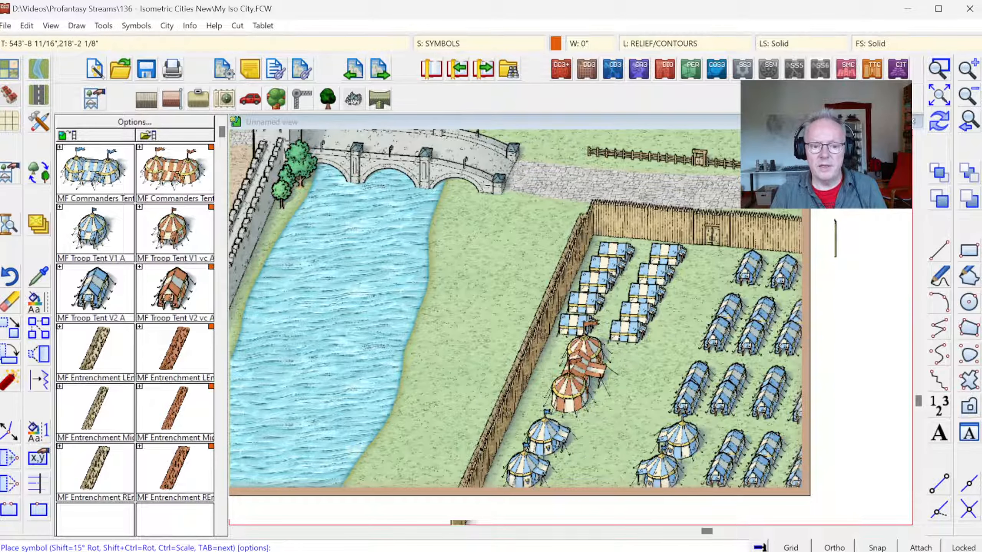
{"action": "left_click", "coordinate": [192, 188]}
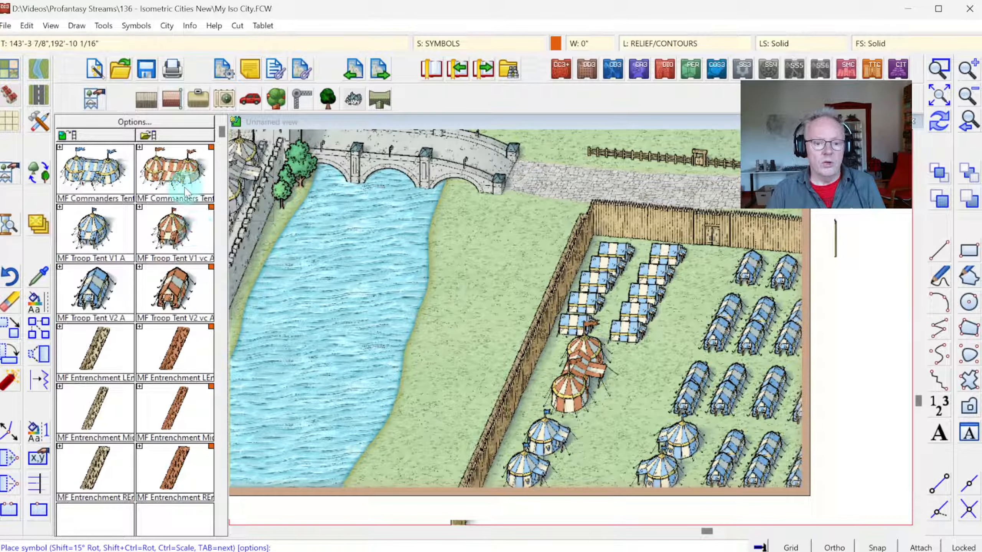
Step: Draw a Road, Dirt Area polygon from the palisade gate across the camp's open ground, around the western tents and between the eastern tent blocks
{"action": "left_click", "coordinate": [42, 99]}
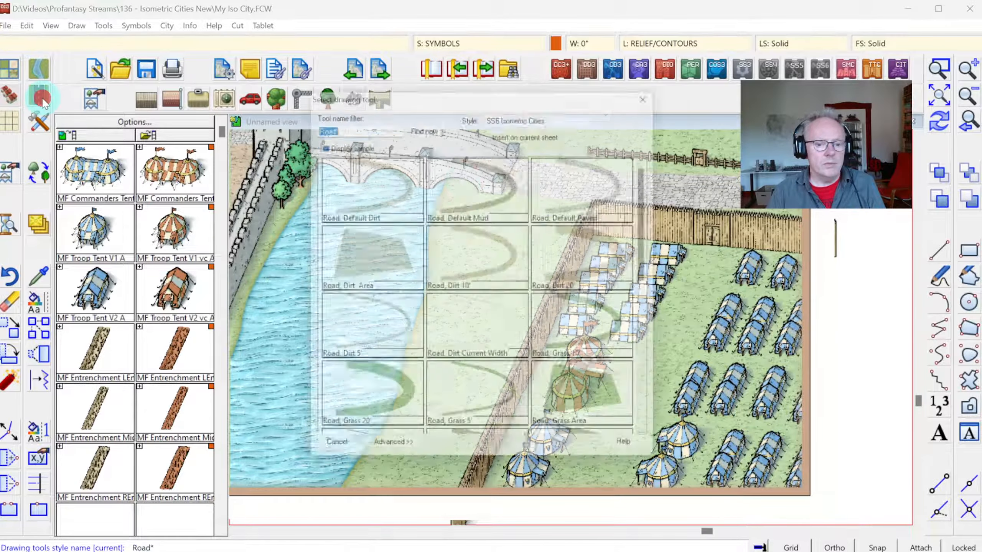
{"action": "double_click", "coordinate": [352, 259]}
{"action": "left_click", "coordinate": [696, 237]}
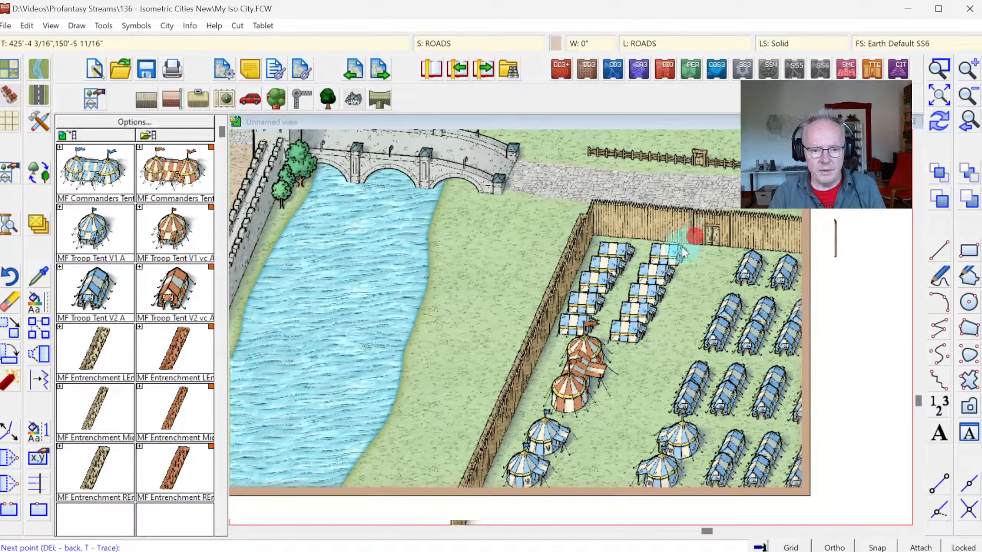
{"action": "left_click", "coordinate": [636, 340]}
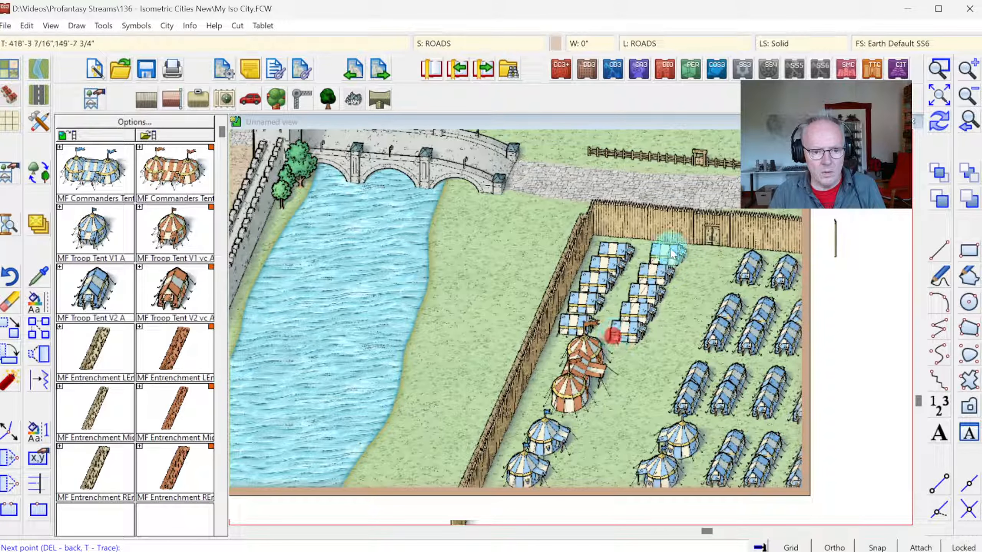
{"action": "left_click", "coordinate": [655, 255]}
{"action": "left_click", "coordinate": [625, 248]}
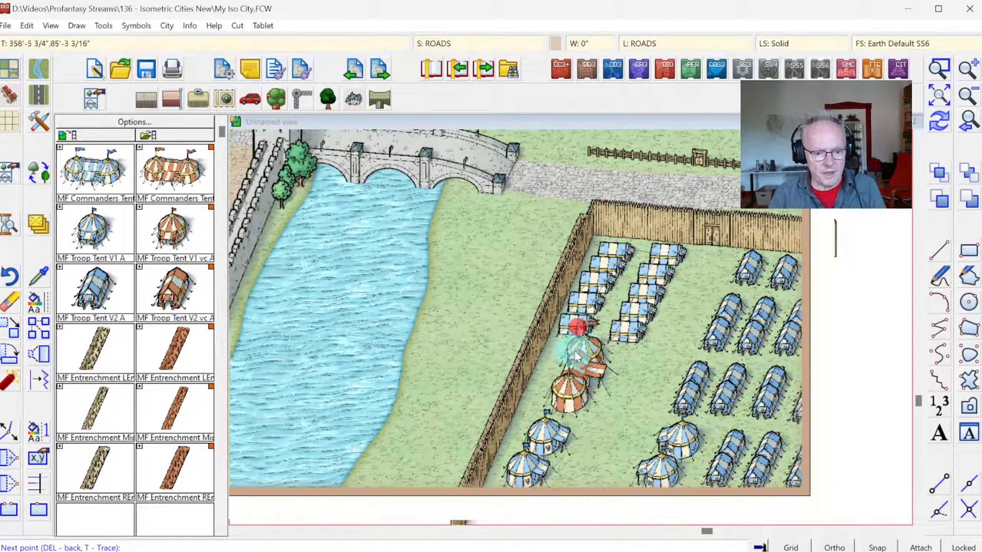
{"action": "left_click", "coordinate": [568, 404]}
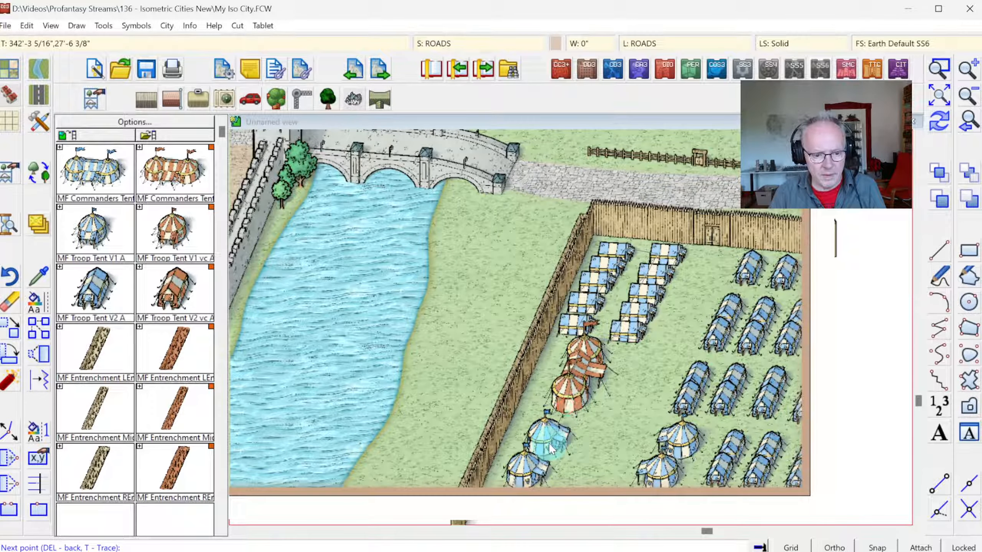
{"action": "left_click", "coordinate": [520, 490]}
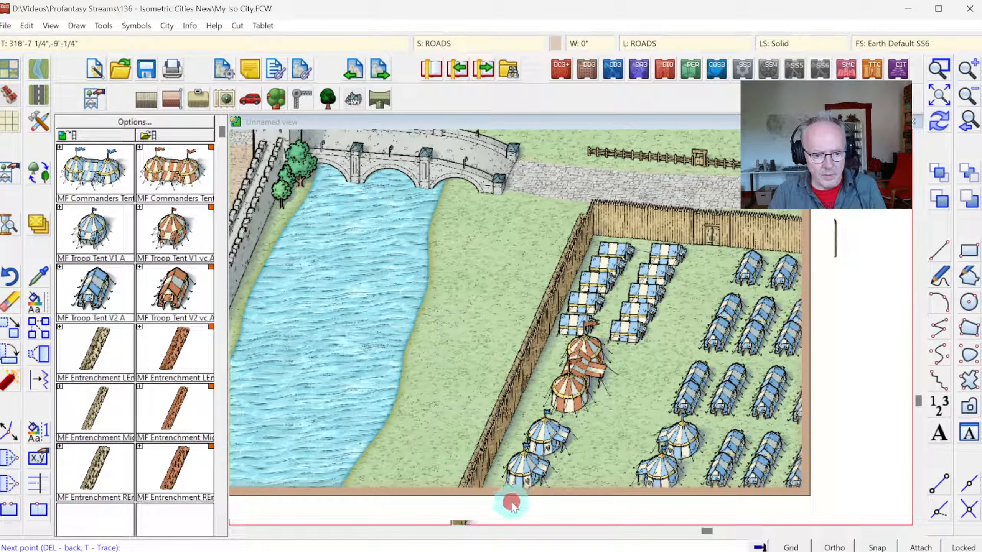
{"action": "left_click", "coordinate": [647, 501]}
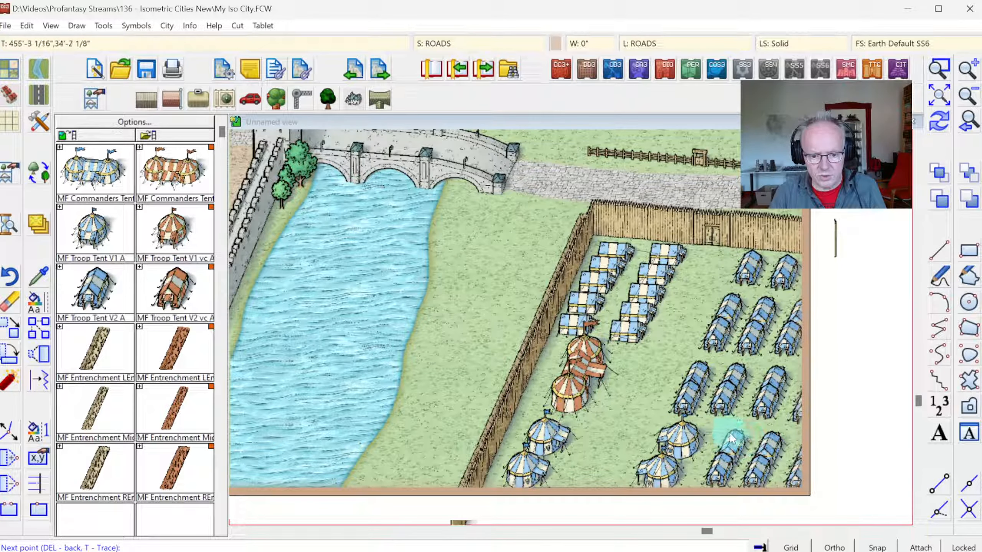
{"action": "left_click", "coordinate": [808, 448]}
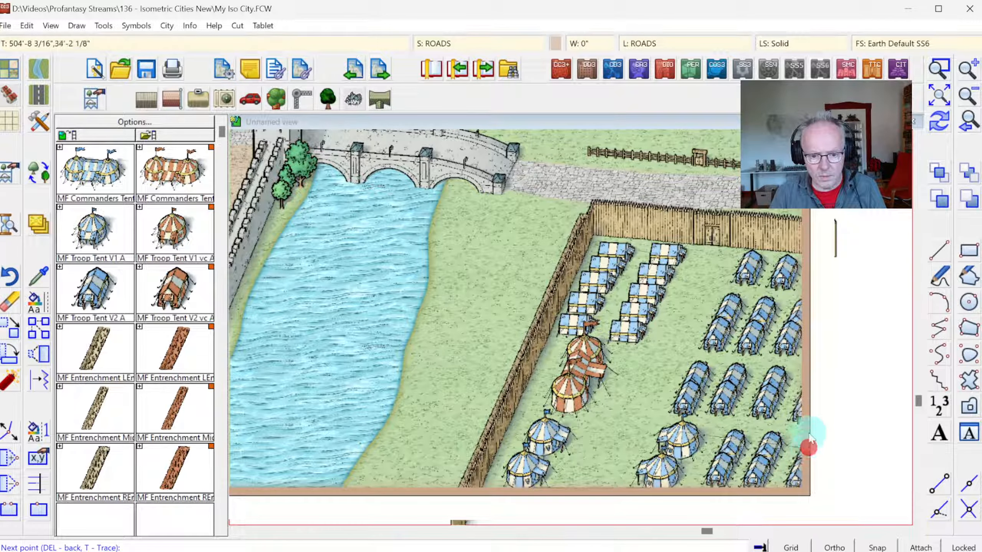
{"action": "left_click", "coordinate": [809, 414]}
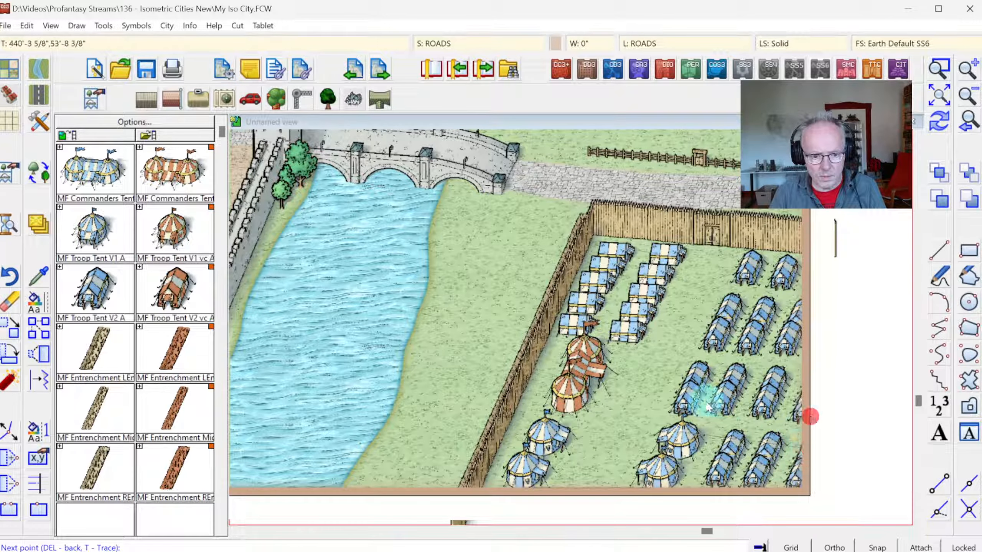
{"action": "left_click", "coordinate": [664, 407]}
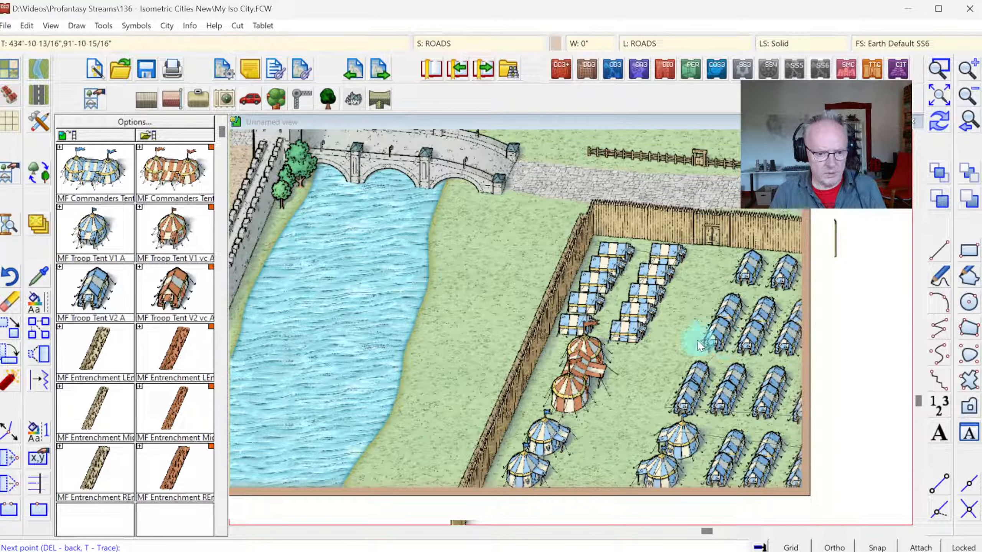
{"action": "left_click", "coordinate": [685, 365]}
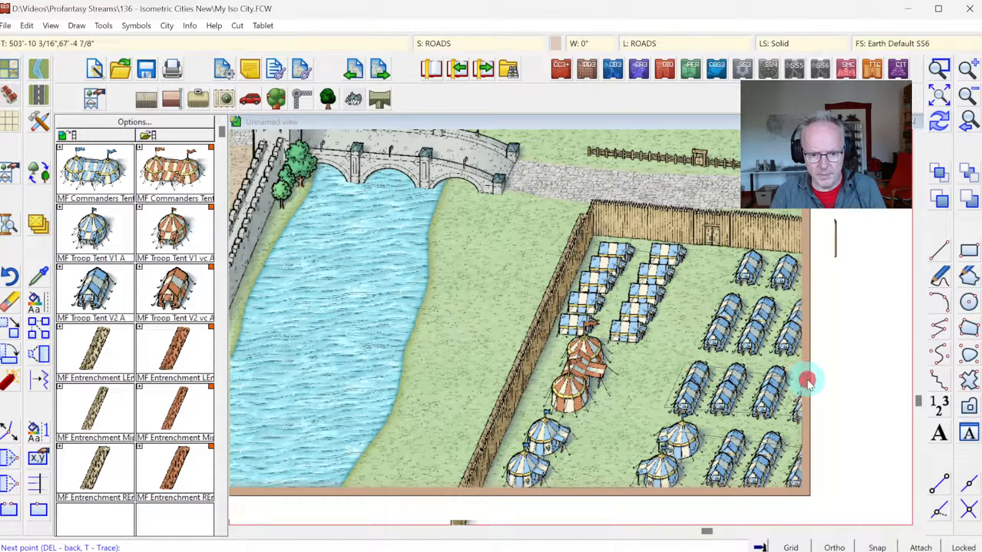
{"action": "left_click", "coordinate": [701, 346]}
{"action": "left_click", "coordinate": [719, 297]}
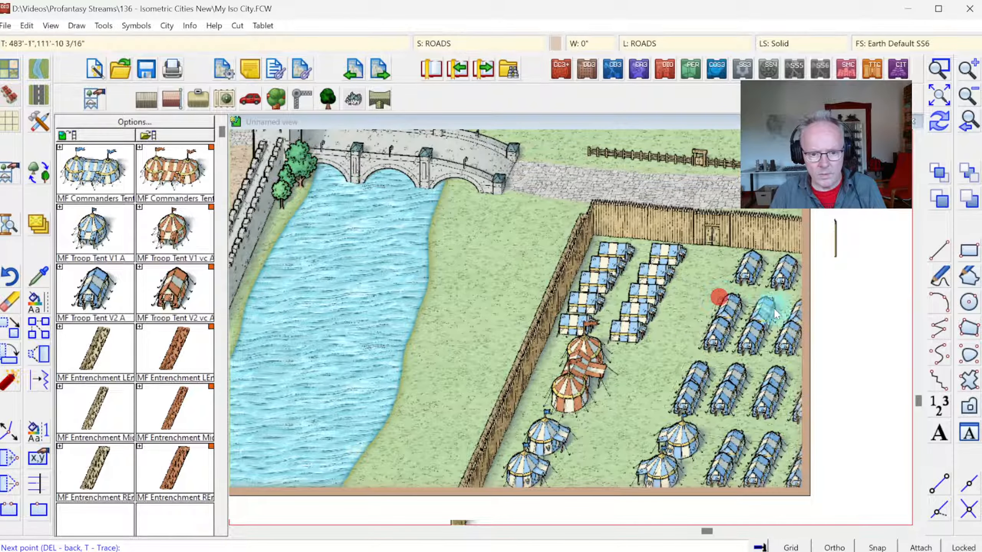
{"action": "left_click", "coordinate": [812, 290]}
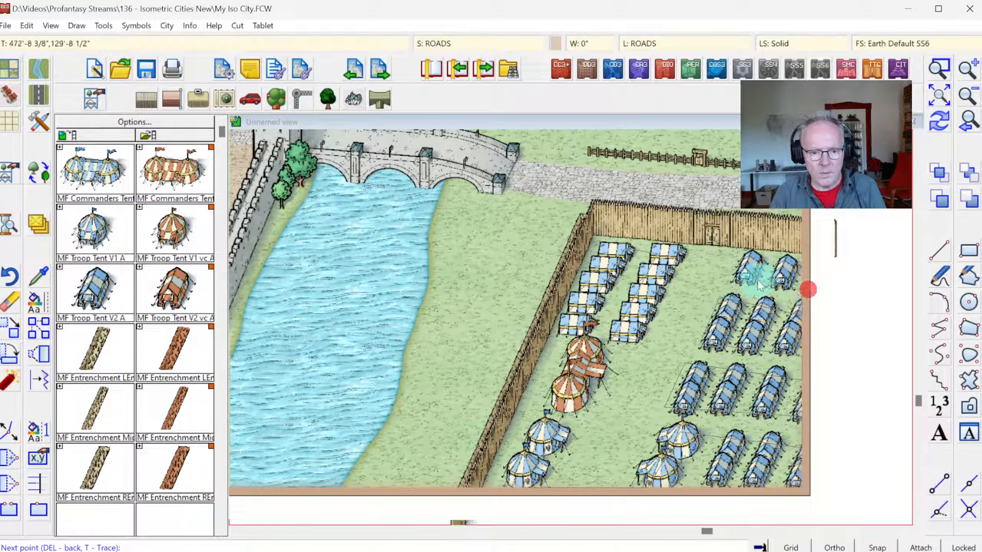
{"action": "left_click", "coordinate": [725, 276]}
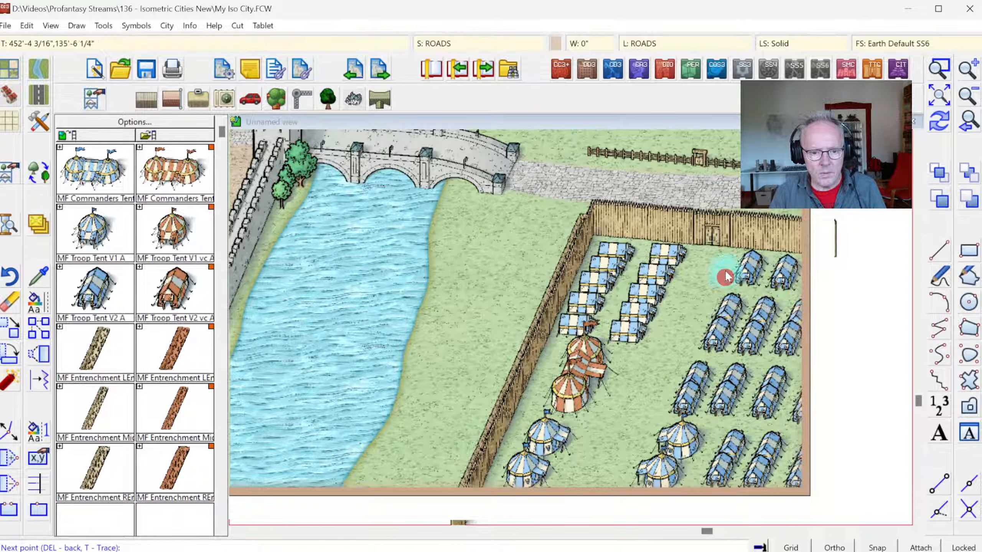
{"action": "right_click", "coordinate": [738, 244]}
{"action": "left_click", "coordinate": [939, 121]}
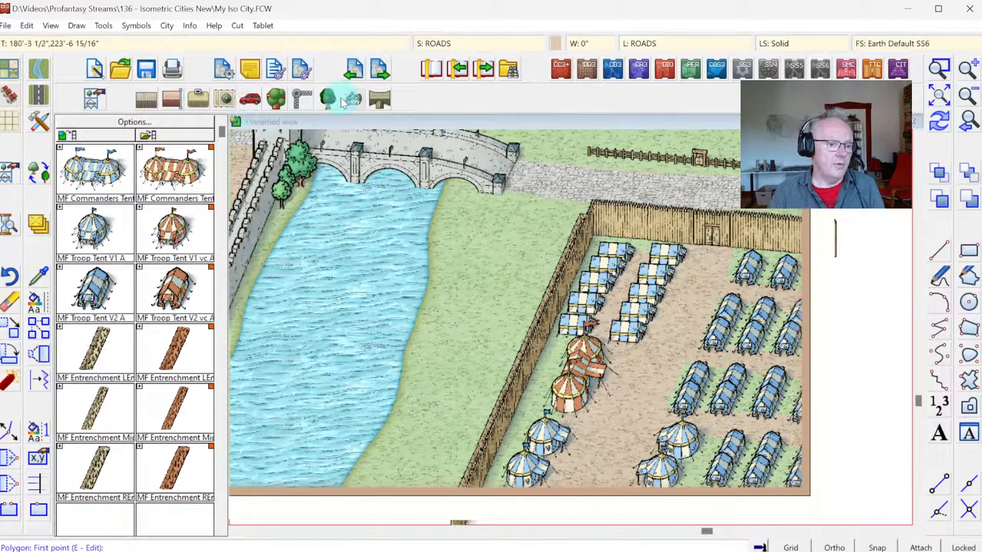
Step: Place three empty MF Large Wagon symbols, one between the palisade and commander's tent and two on the dirt between the round-tent pairs
{"action": "left_click", "coordinate": [101, 103]}
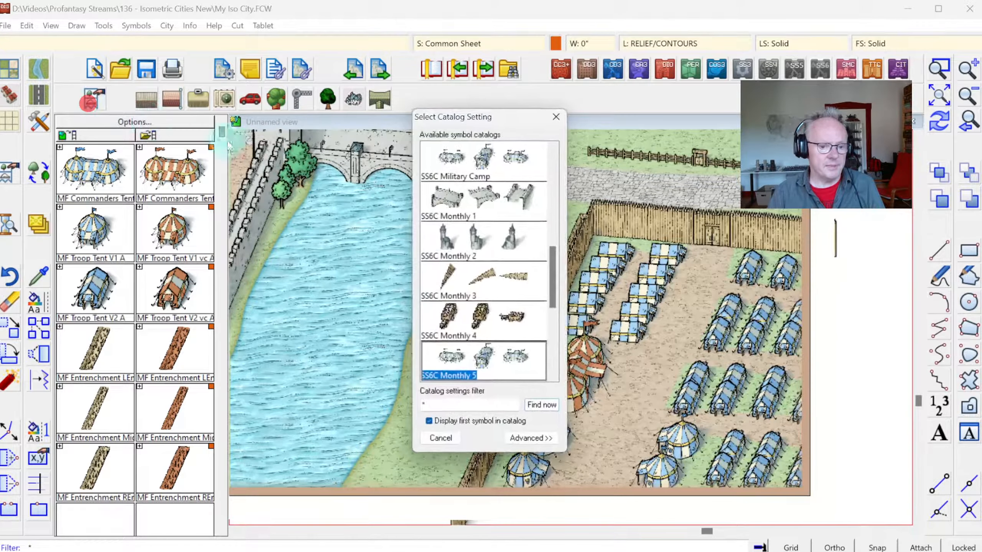
{"action": "double_click", "coordinate": [479, 329]}
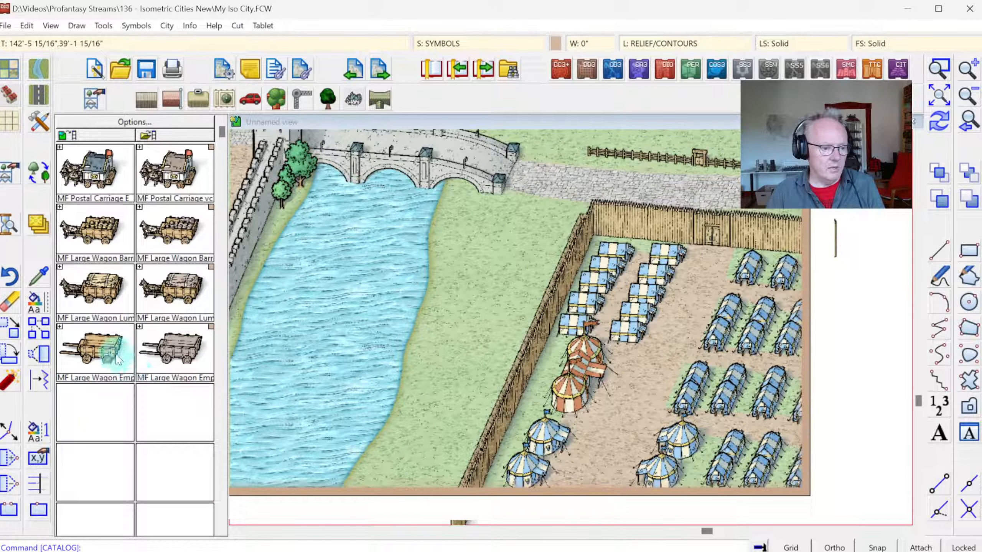
{"action": "left_click", "coordinate": [93, 351]}
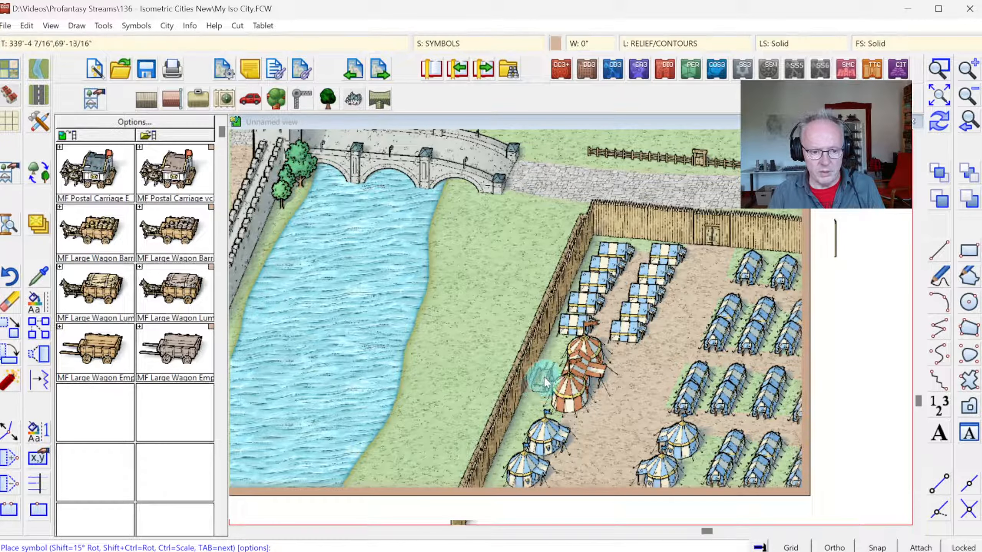
{"action": "left_click", "coordinate": [526, 404]}
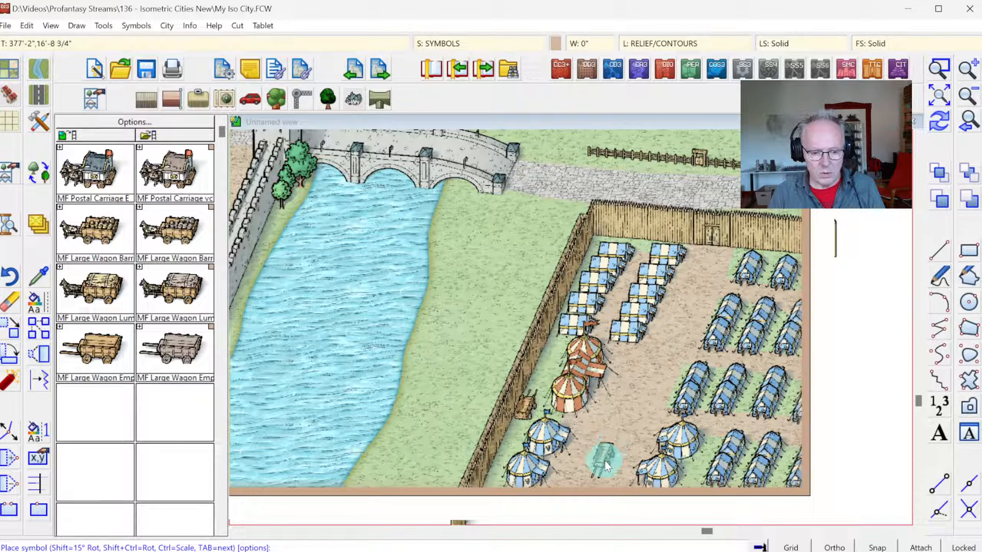
{"action": "left_click", "coordinate": [609, 445]}
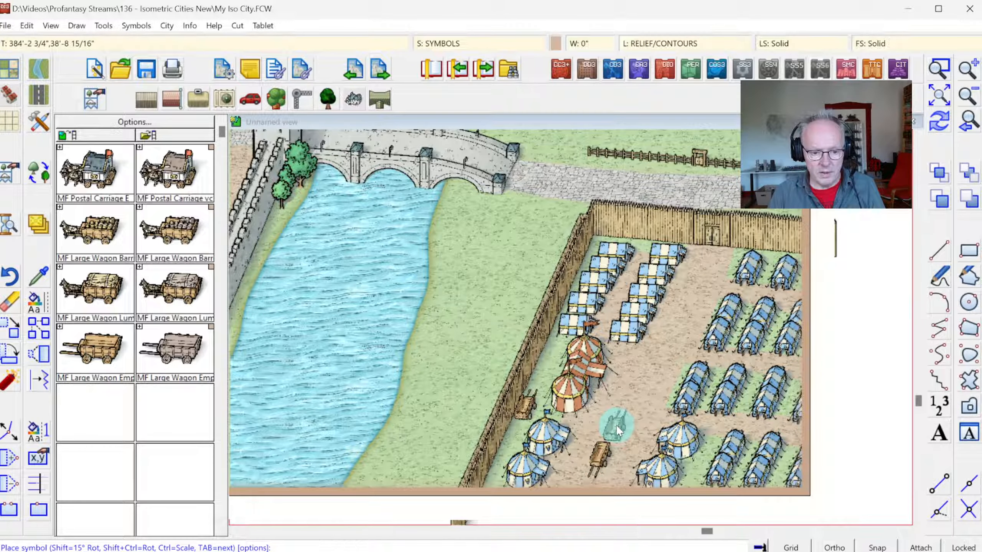
{"action": "left_click", "coordinate": [617, 423]}
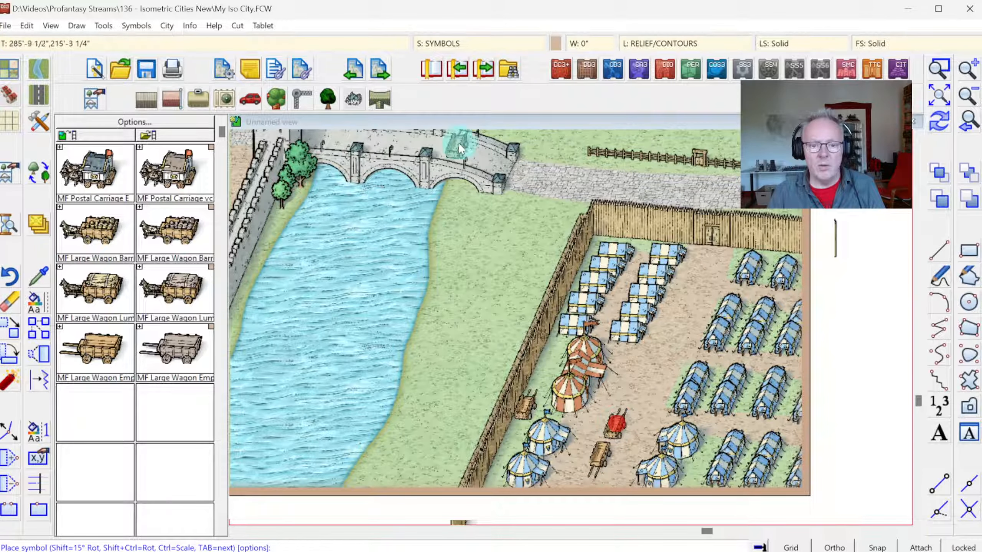
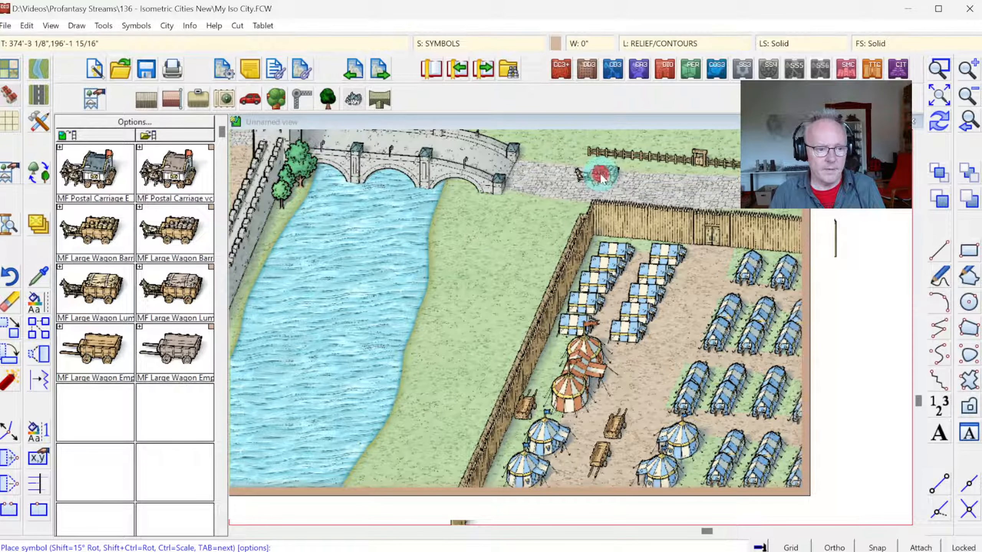
Step: Place a loaded wagon and a postal carriage on the road east of the bridge, and another wagon at the bridge's western end
{"action": "left_click", "coordinate": [600, 175]}
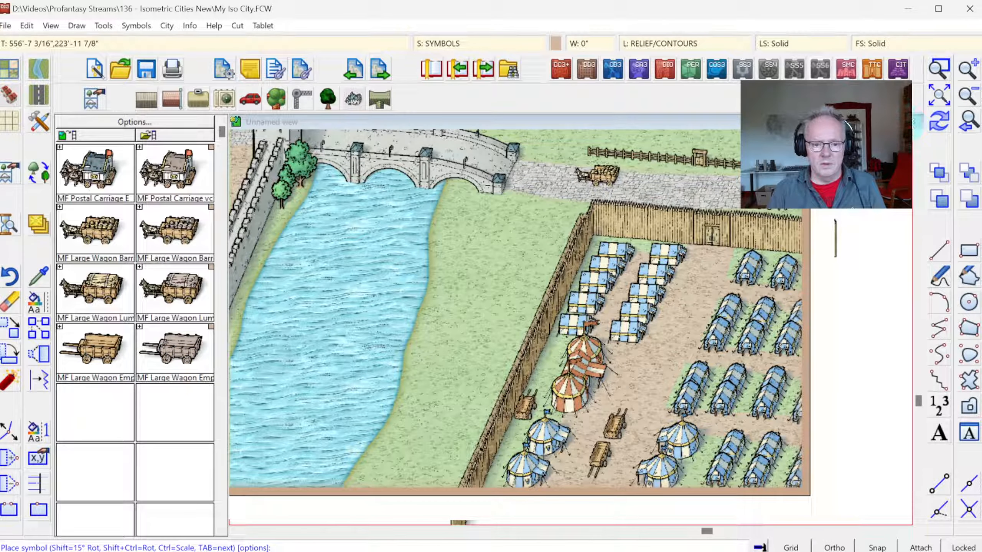
{"action": "left_click", "coordinate": [936, 99]}
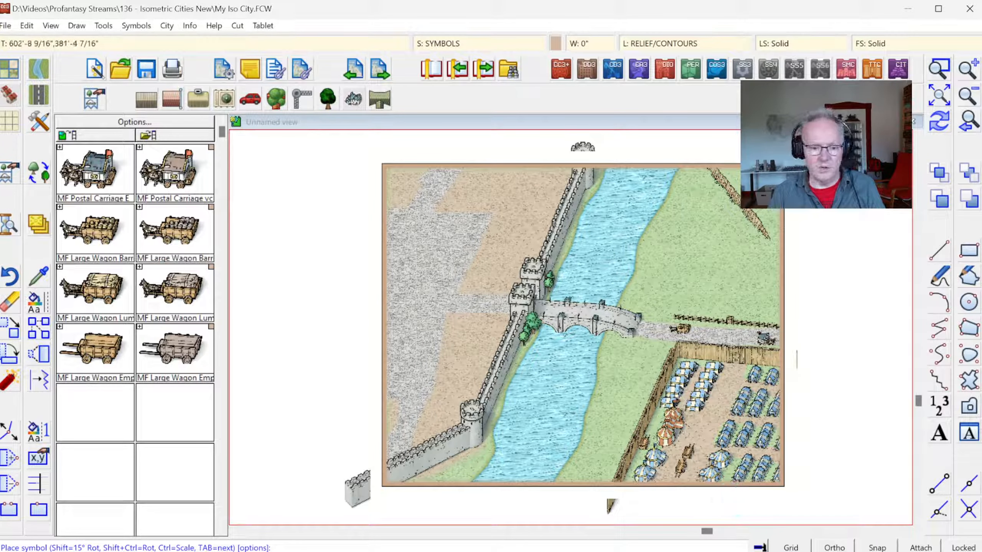
{"action": "left_click", "coordinate": [942, 75]}
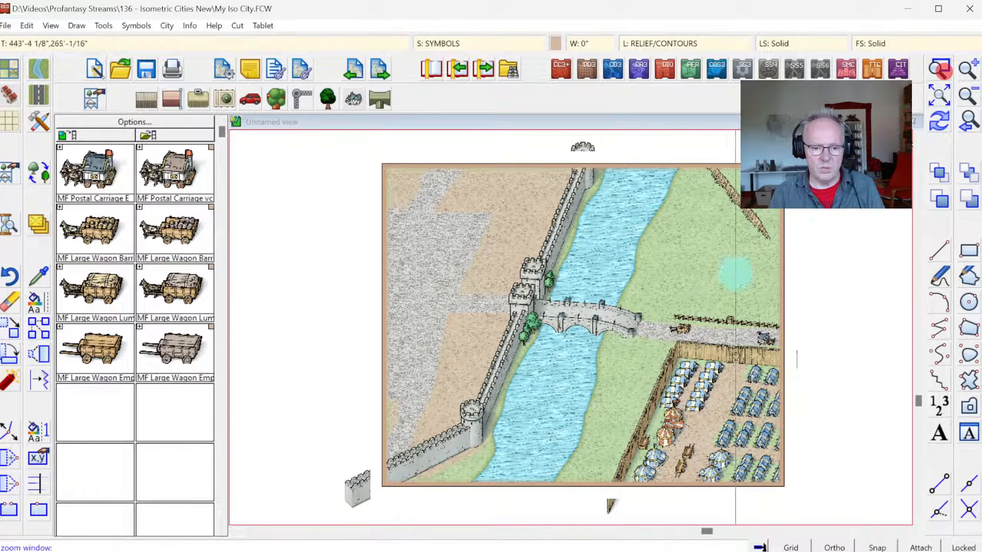
{"action": "left_click", "coordinate": [576, 299]}
{"action": "left_click", "coordinate": [790, 489]}
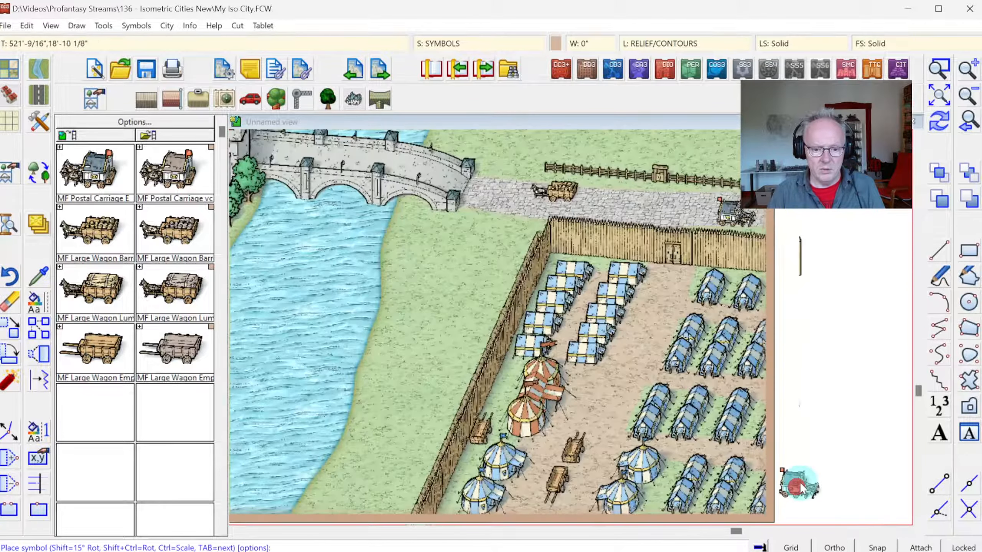
{"action": "left_click", "coordinate": [231, 218]}
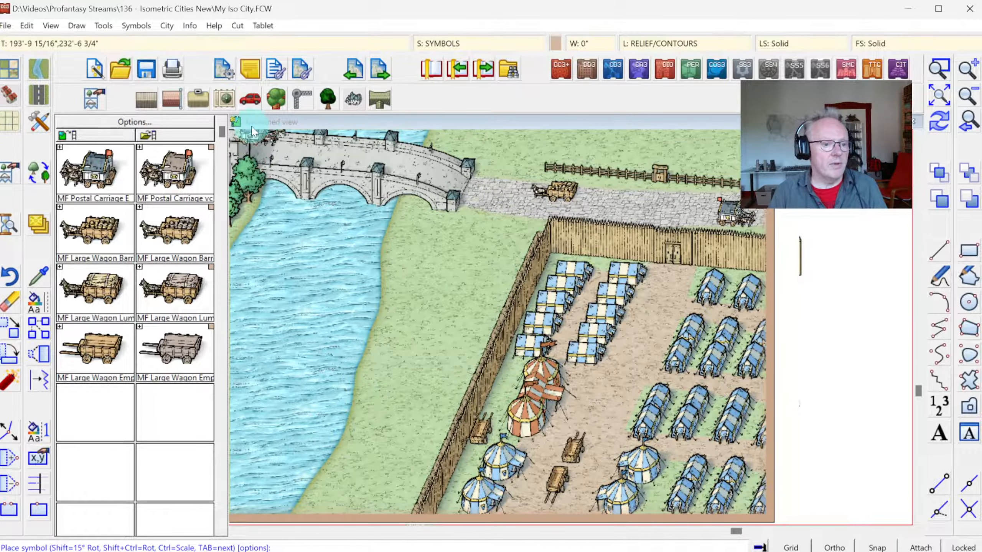
{"action": "left_click", "coordinate": [288, 130]}
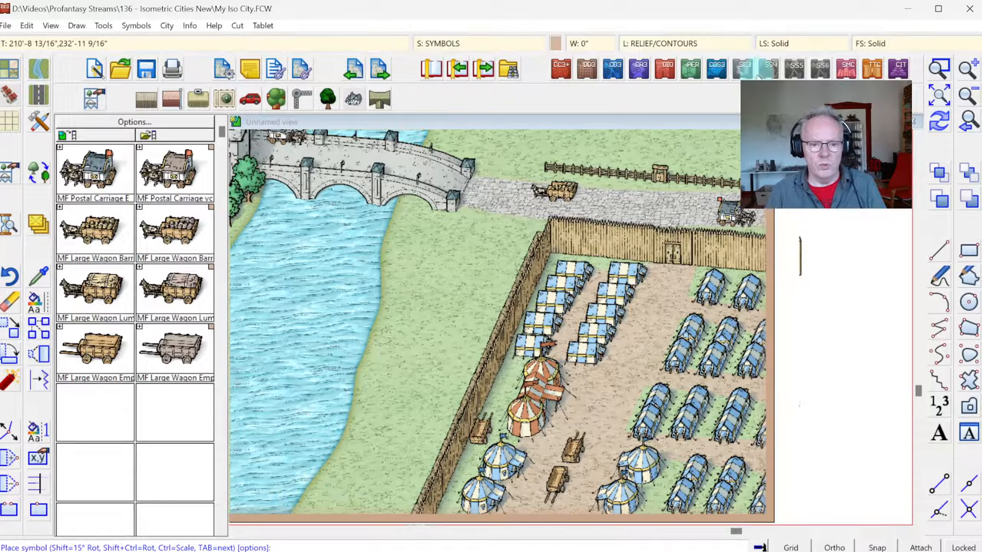
Step: Place five SS6c Fence segments around the northern meadow, from the roadside fence's western end to the map's eastern edge, leaving a gate gap
{"action": "left_click", "coordinate": [935, 98]}
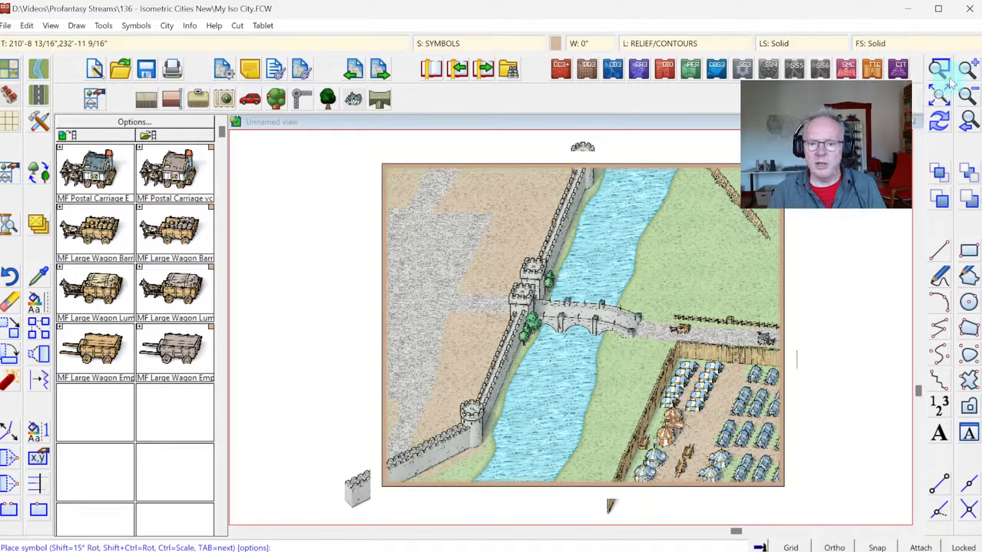
{"action": "left_click", "coordinate": [947, 76]}
{"action": "left_click", "coordinate": [593, 180]}
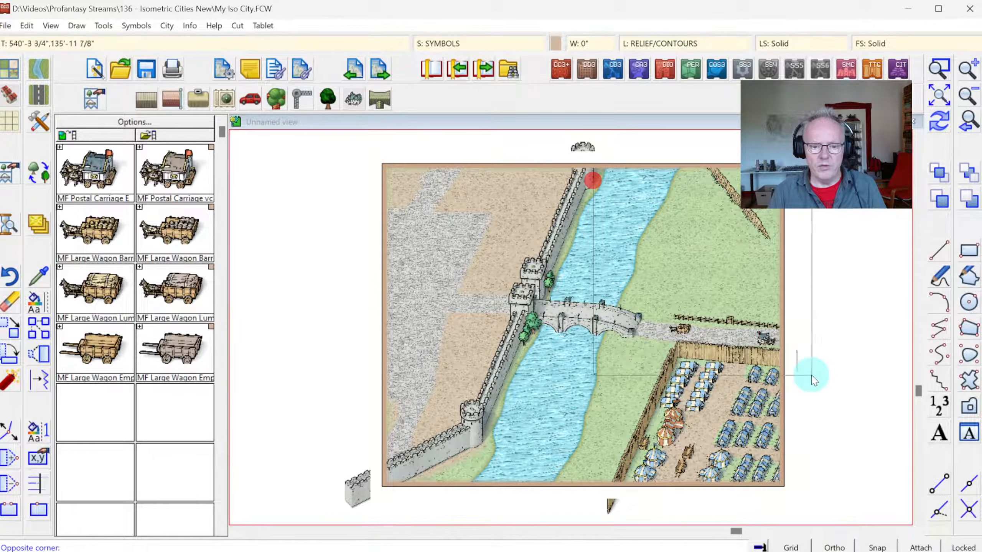
{"action": "left_click", "coordinate": [811, 377]}
{"action": "left_click", "coordinate": [155, 216]}
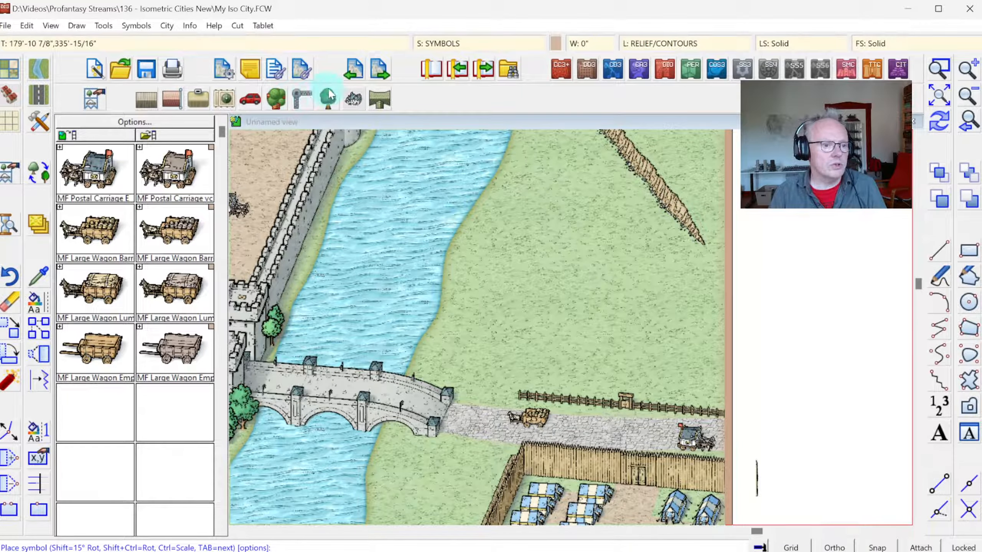
{"action": "left_click", "coordinate": [300, 96]}
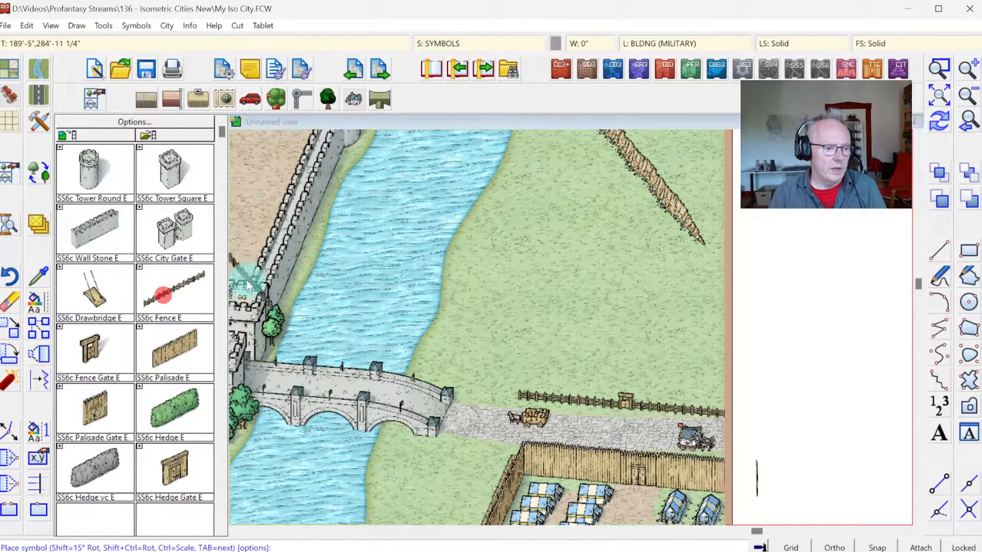
{"action": "key", "text": "Tab"}
{"action": "key", "text": "Tab"}
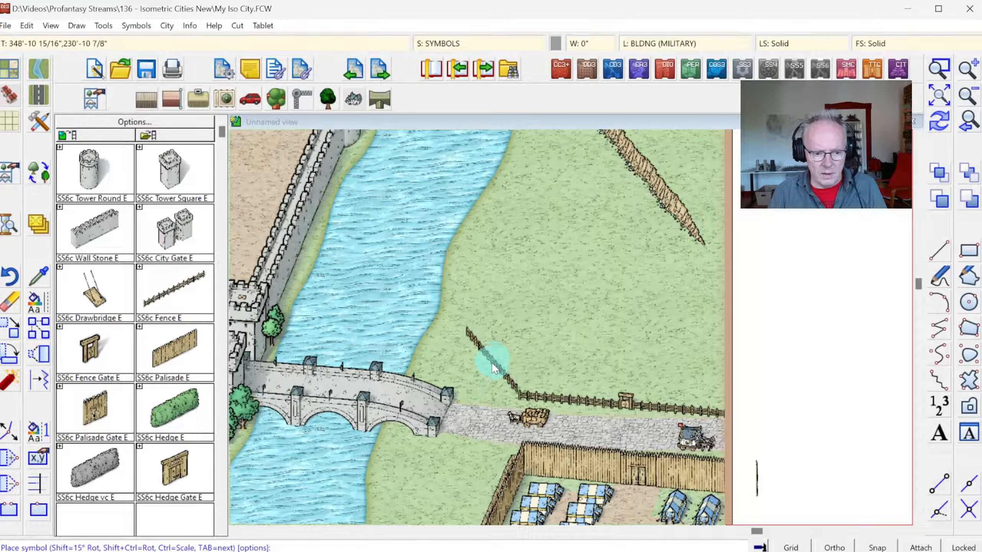
{"action": "left_click", "coordinate": [492, 366]}
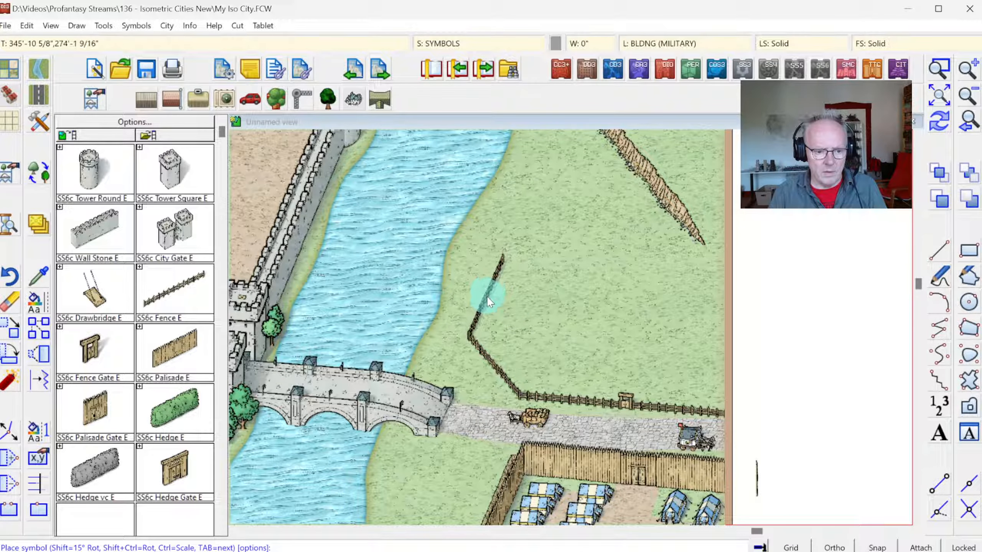
{"action": "left_click", "coordinate": [487, 295]}
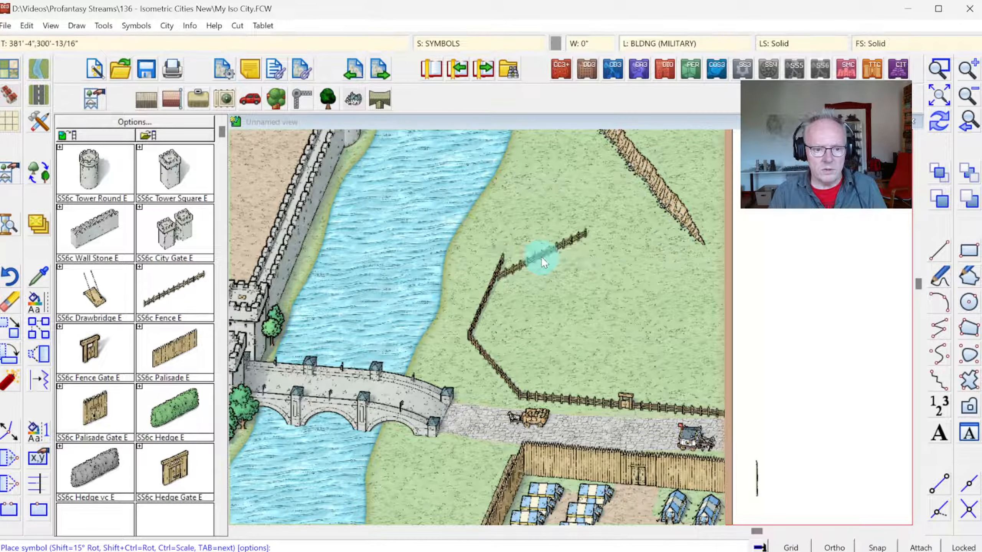
{"action": "left_click", "coordinate": [548, 234]}
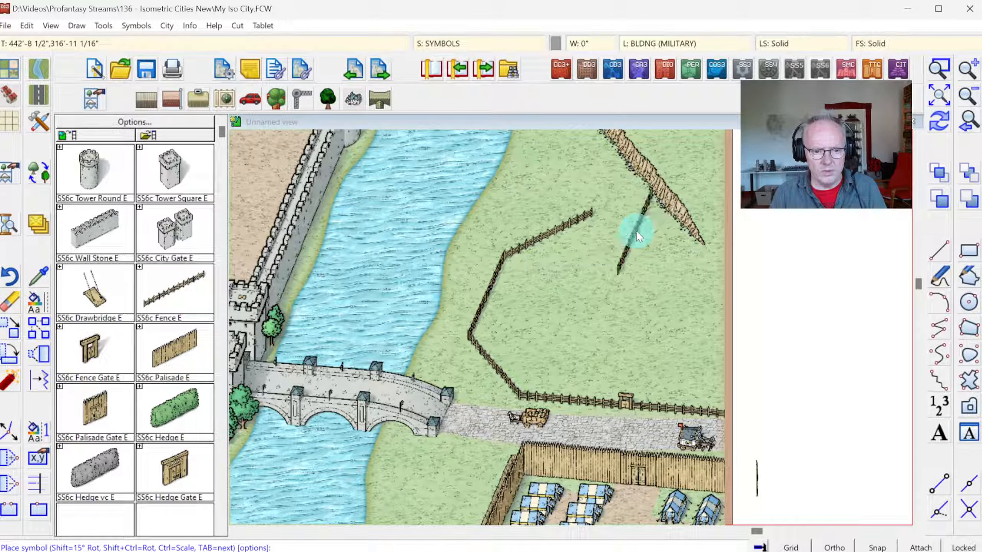
{"action": "left_click", "coordinate": [619, 243]}
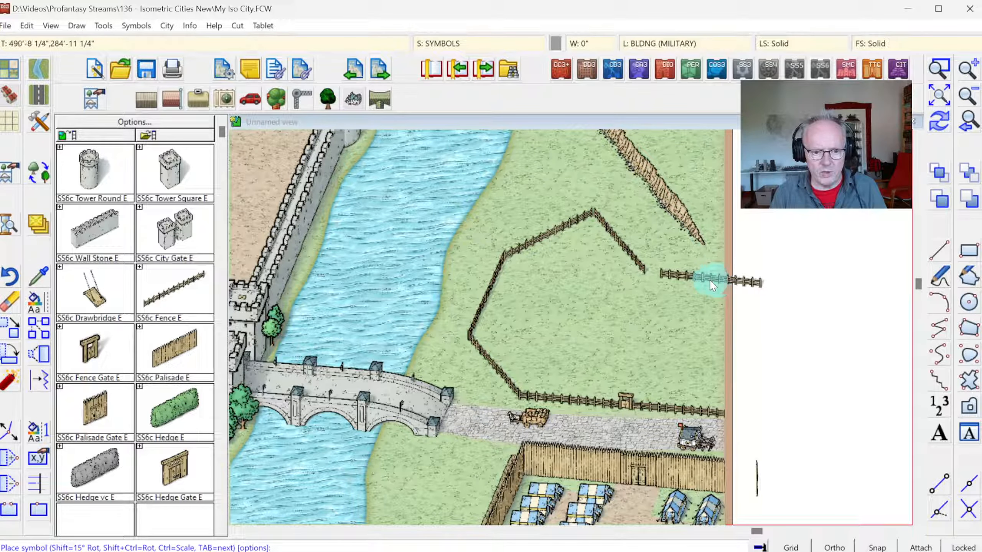
{"action": "left_click", "coordinate": [706, 276]}
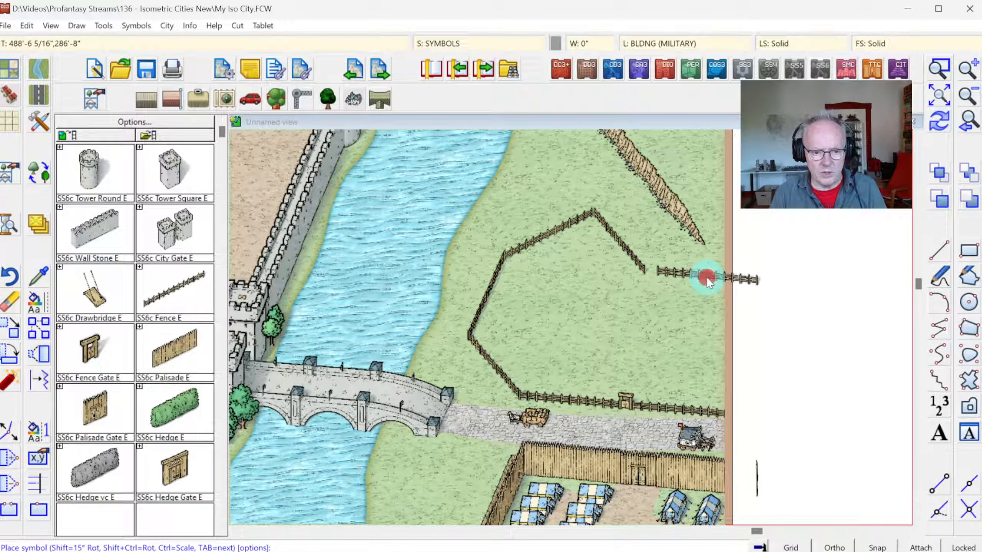
Step: Place an SS6c Fence Gate in the gap of the meadow's northeastern fence and redraw the map
{"action": "left_click", "coordinate": [104, 346]}
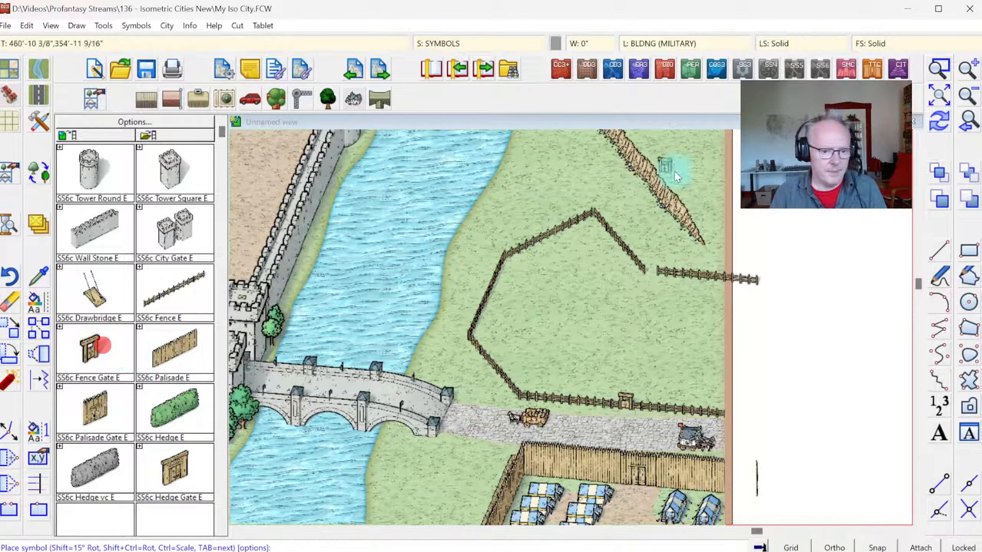
{"action": "left_click", "coordinate": [649, 273]}
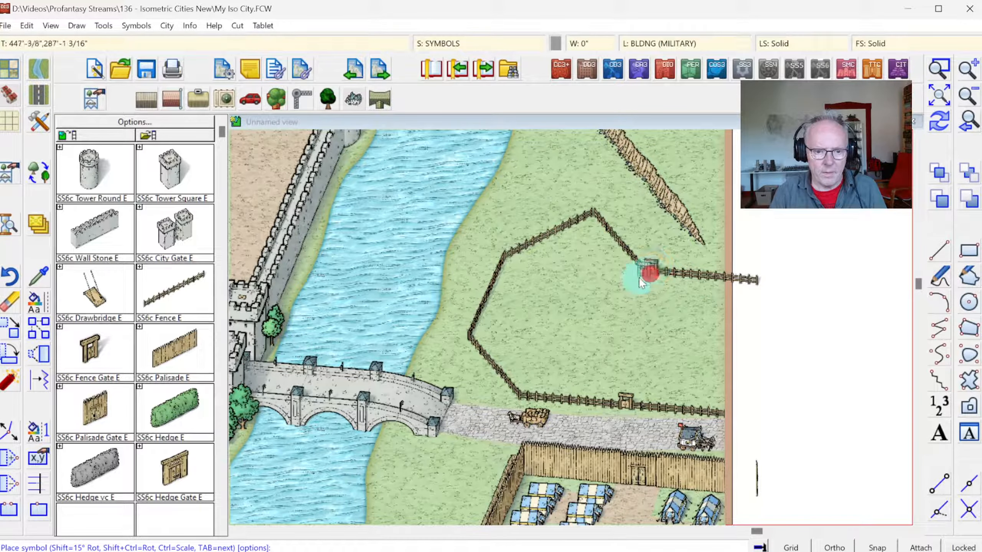
{"action": "left_click", "coordinate": [942, 131]}
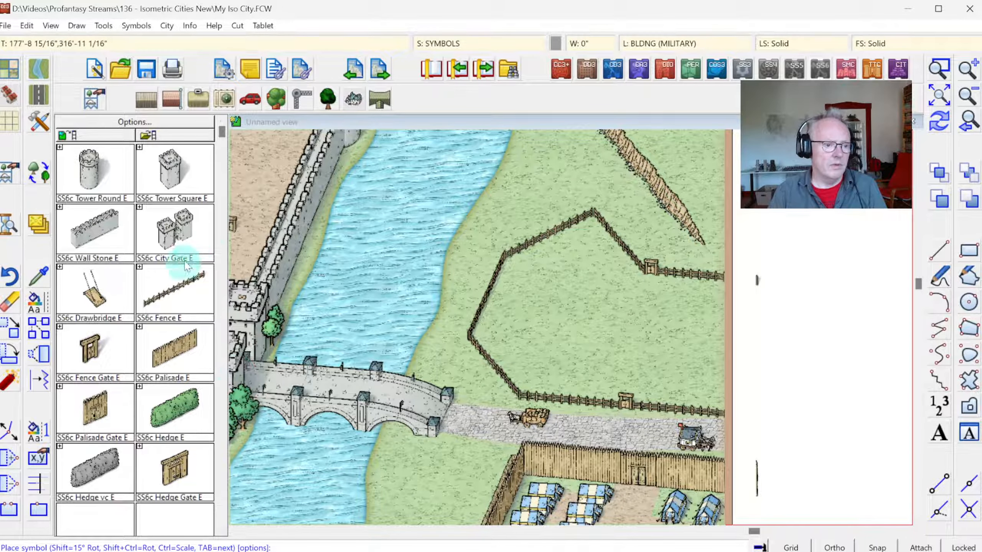
Step: Place SS6c Bushes 3 rows along the southwestern foot of the cliff north of the meadow
{"action": "left_click", "coordinate": [326, 101]}
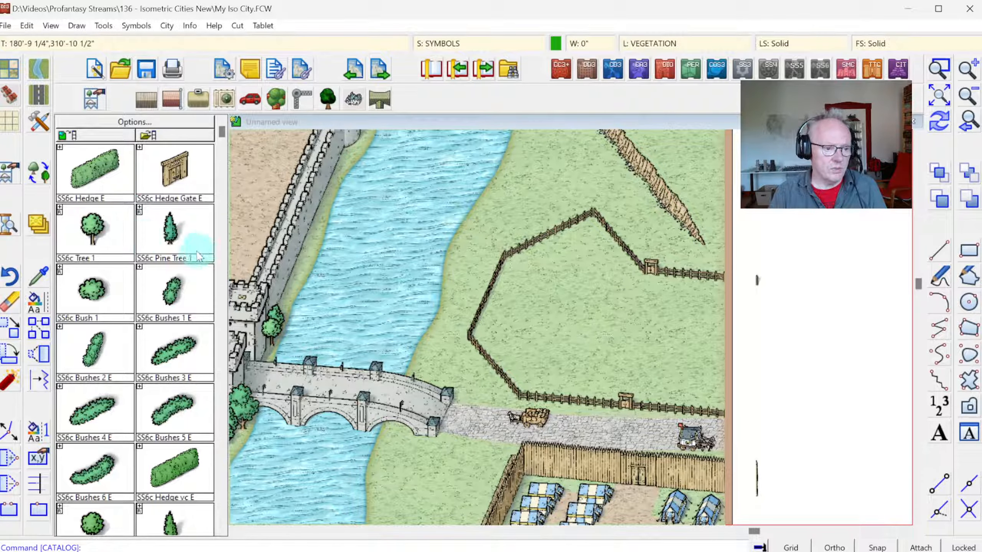
{"action": "left_click", "coordinate": [158, 413]}
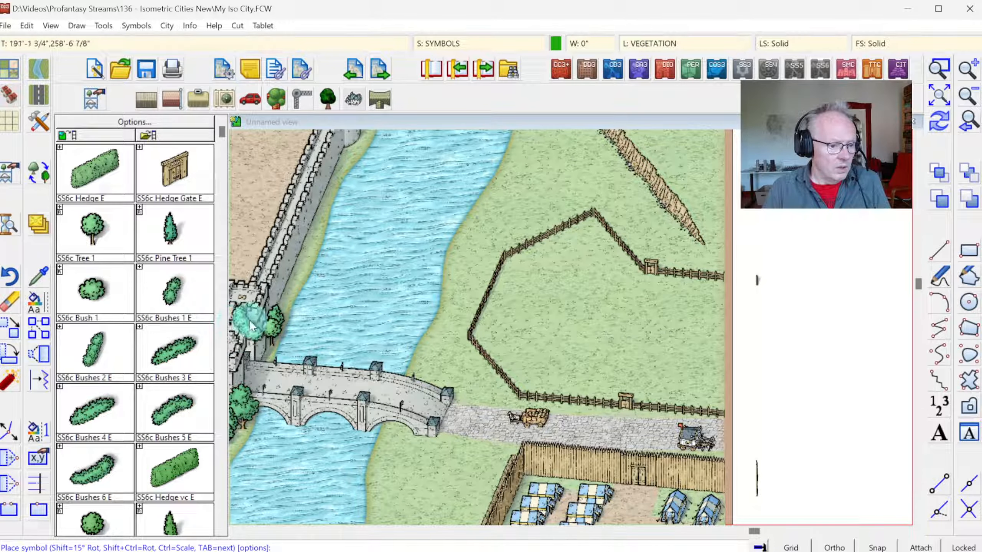
{"action": "left_click", "coordinate": [167, 349]}
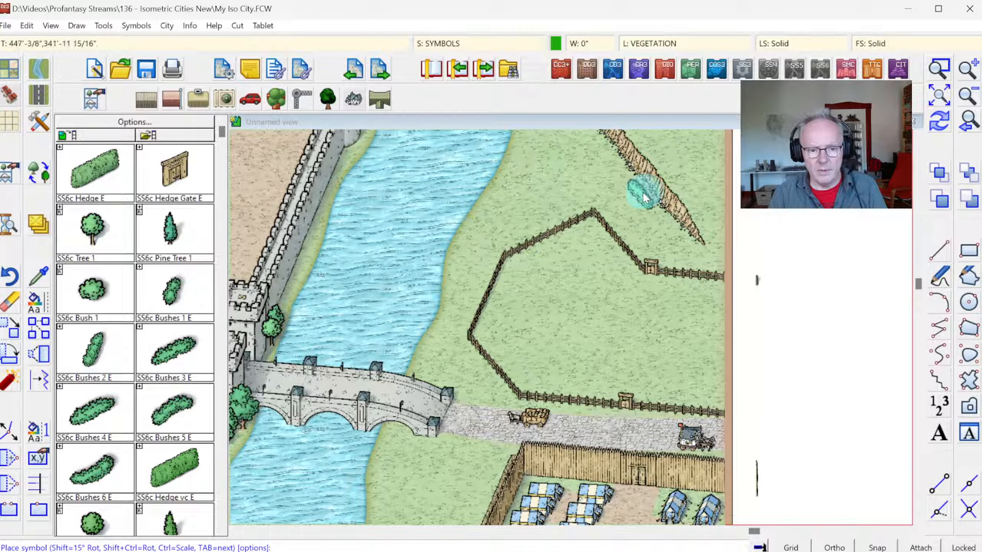
{"action": "left_click", "coordinate": [663, 214]}
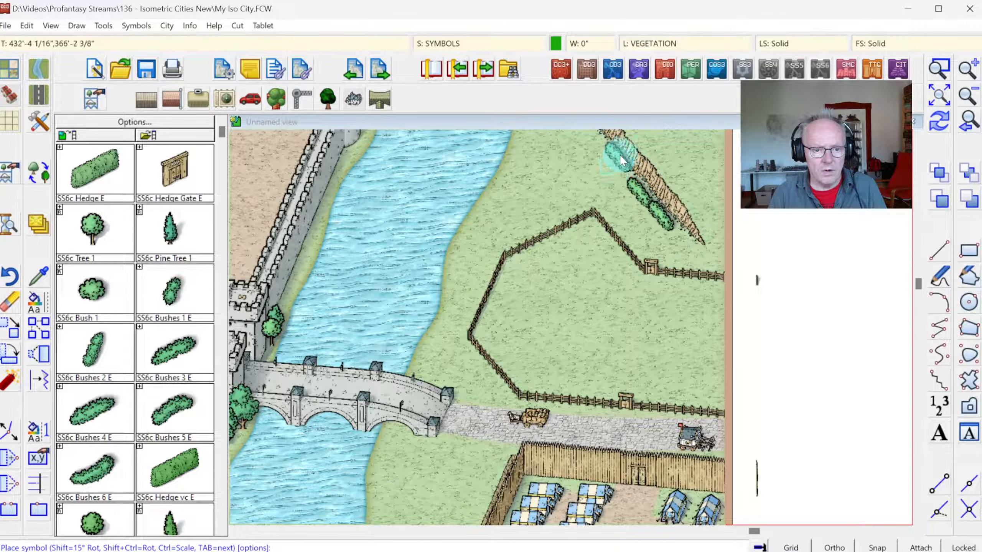
Step: Fill in the bush row along the cliff's southwestern foot with single SS6c Bush 1 symbols
{"action": "left_click", "coordinate": [91, 292]}
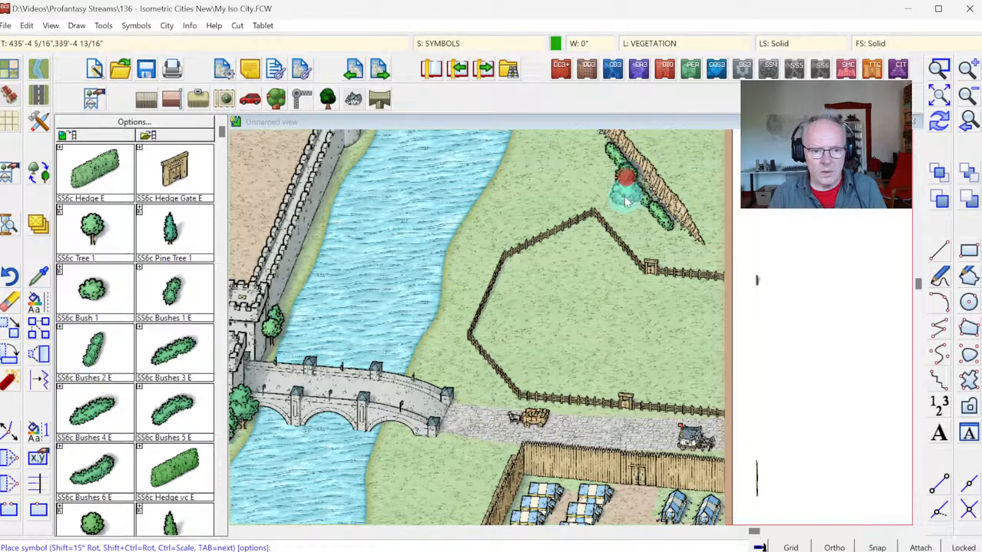
{"action": "left_click", "coordinate": [672, 237]}
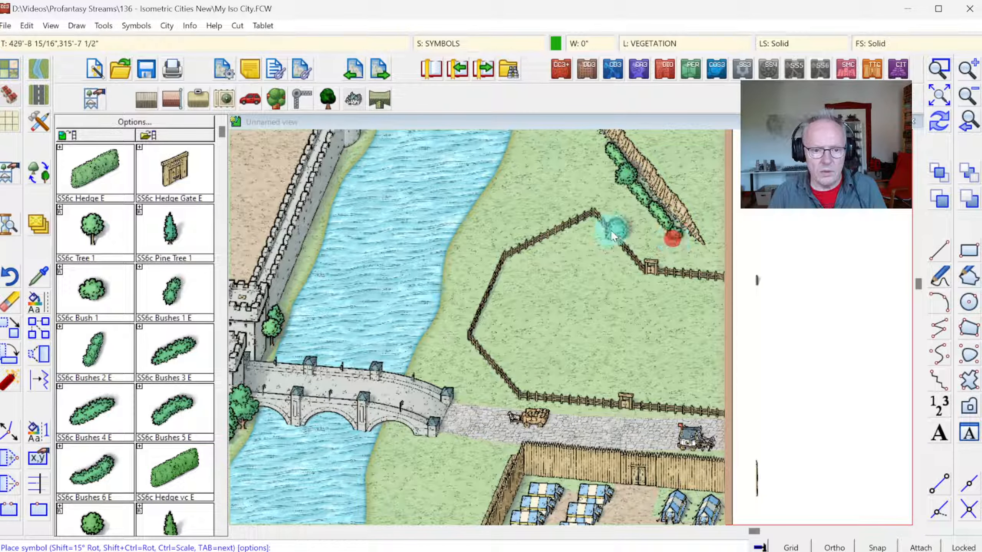
{"action": "left_click", "coordinate": [599, 160]}
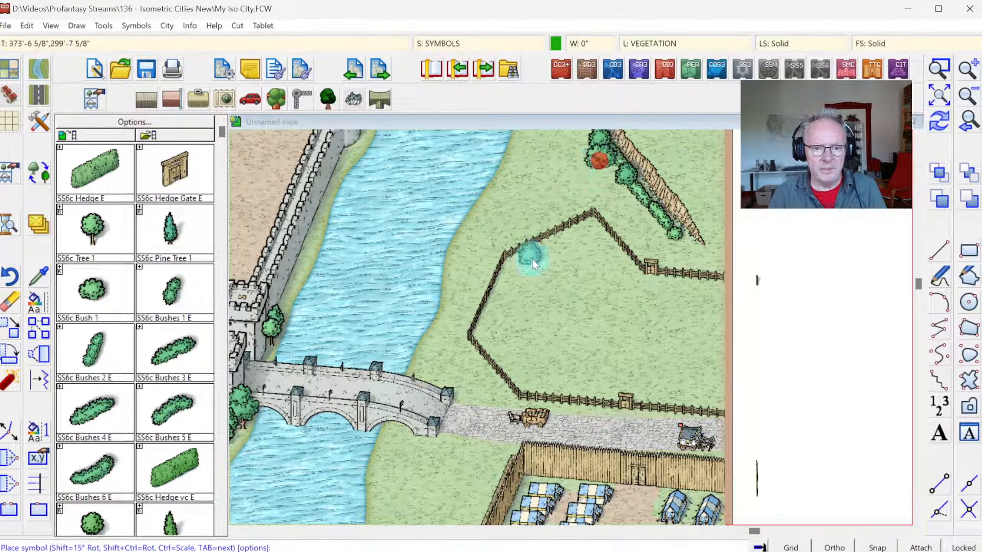
{"action": "left_click", "coordinate": [646, 211]}
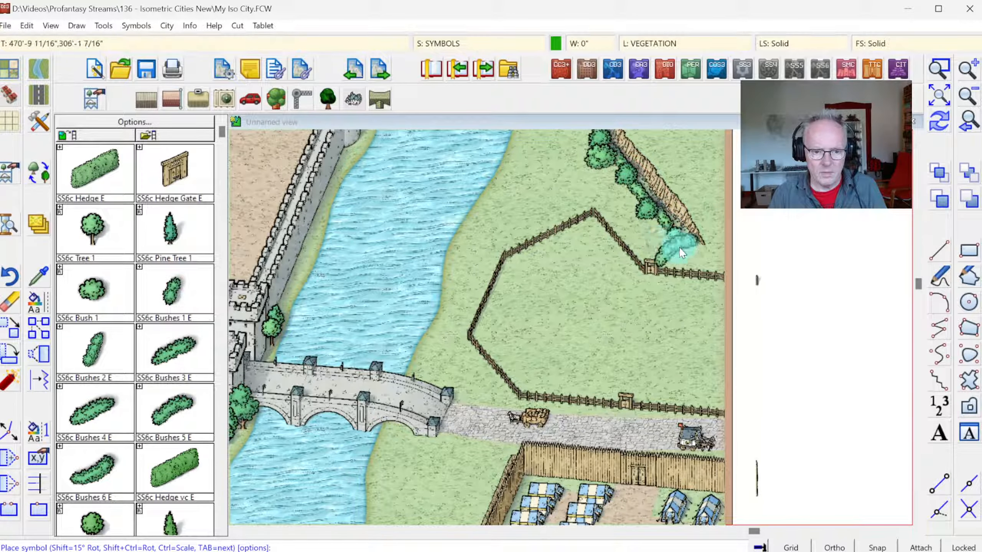
{"action": "left_click", "coordinate": [681, 247]}
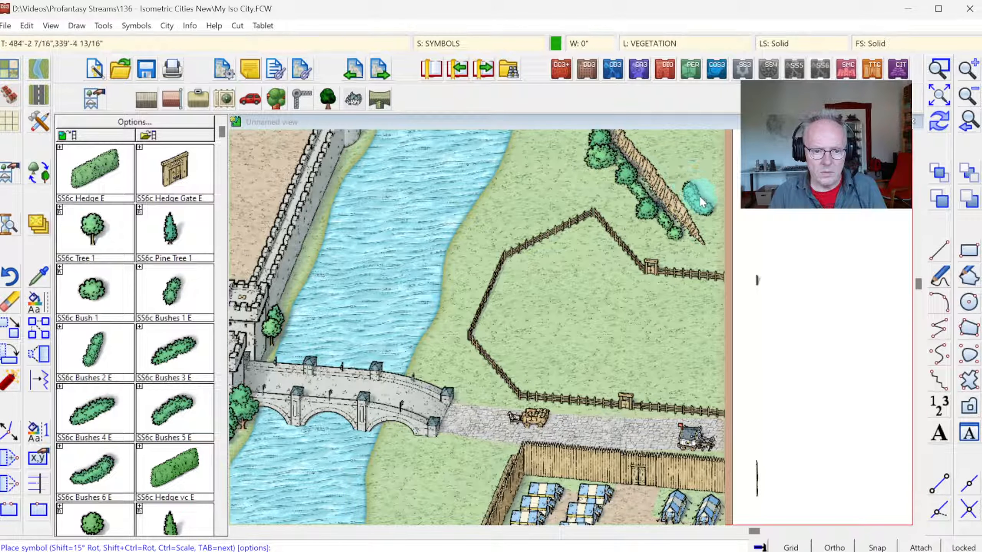
Step: Place SS6c Bushes 1 clumps on the high ground northeast of the cliff, in the map's northeastern corner
{"action": "left_click", "coordinate": [938, 95]}
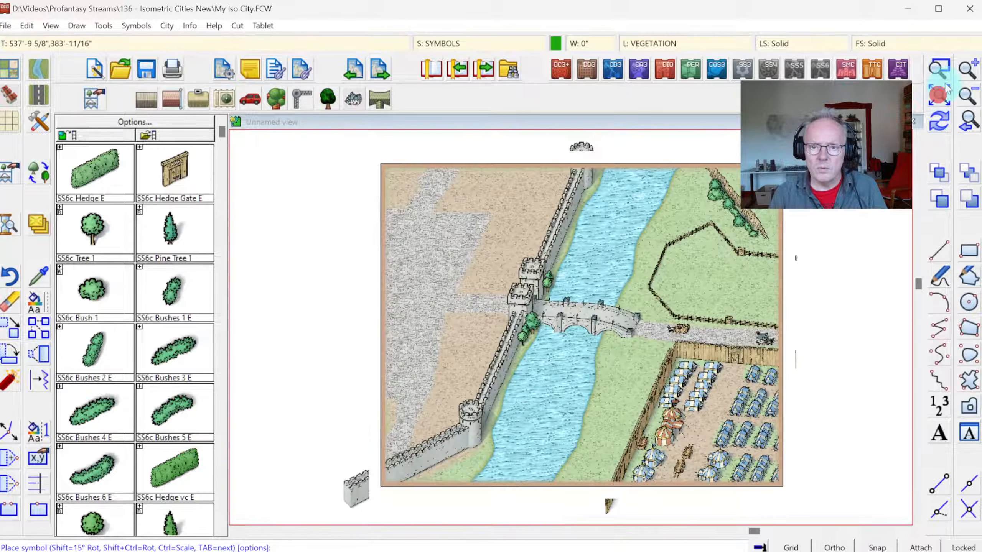
{"action": "left_click", "coordinate": [939, 70]}
{"action": "left_click", "coordinate": [591, 154]}
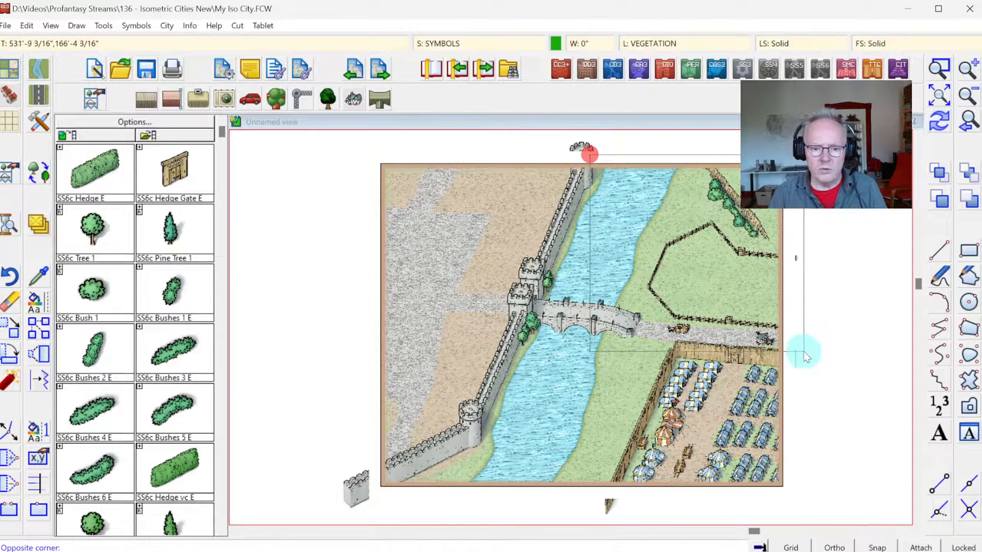
{"action": "left_click", "coordinate": [789, 352]}
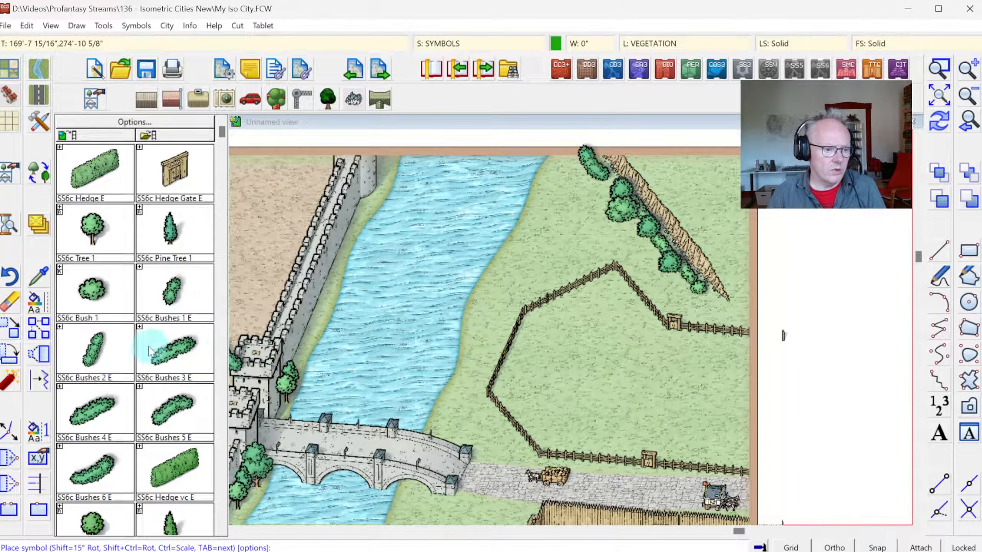
{"action": "left_click", "coordinate": [173, 288]}
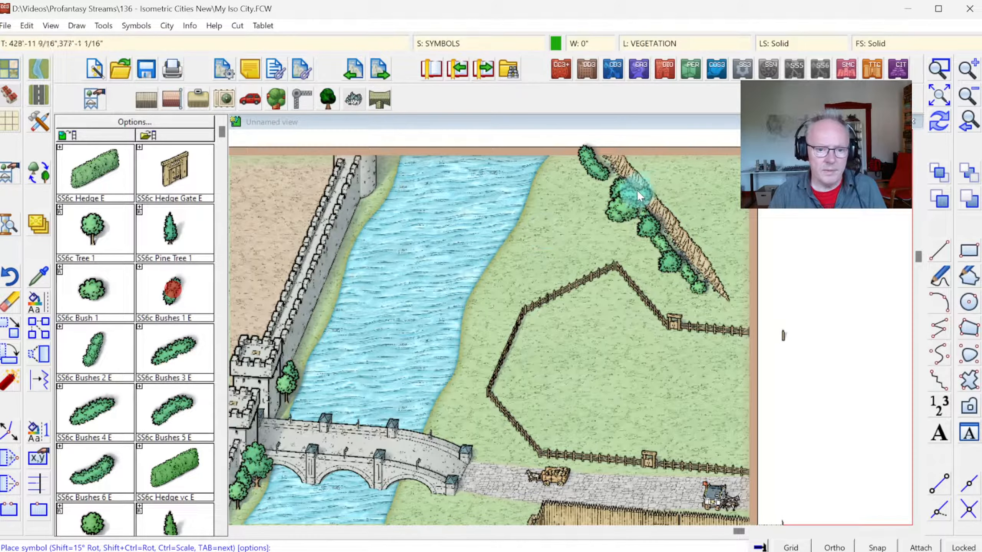
{"action": "left_click", "coordinate": [653, 161]}
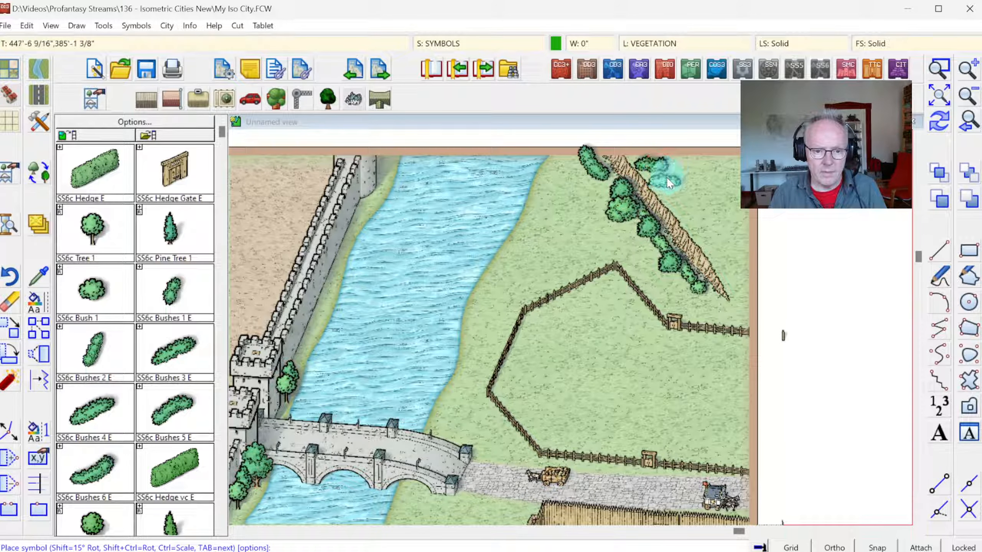
{"action": "left_click", "coordinate": [666, 172]}
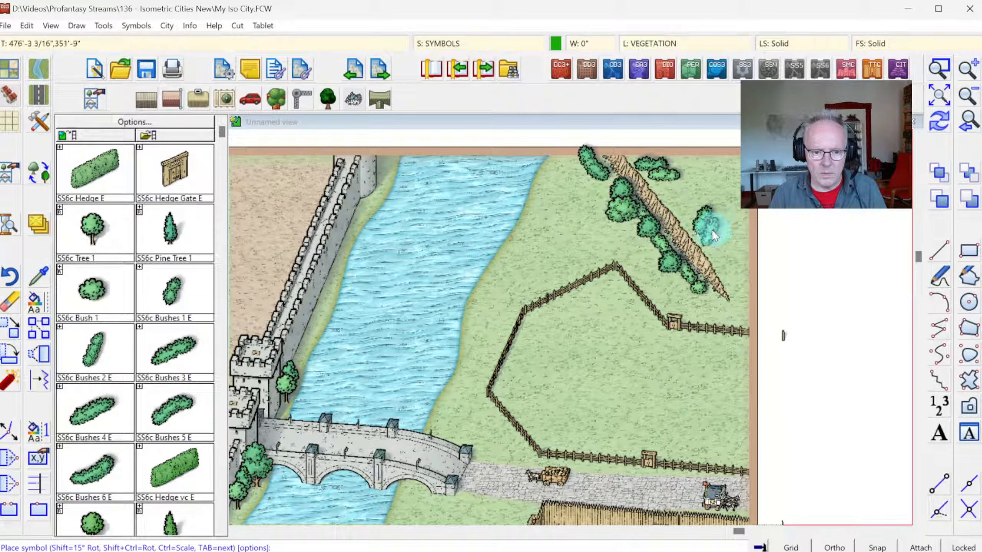
Step: Add single SS6c Bush 1 symbols beside the clumps northeast of the cliff and at its northwestern foot
{"action": "left_click", "coordinate": [96, 306]}
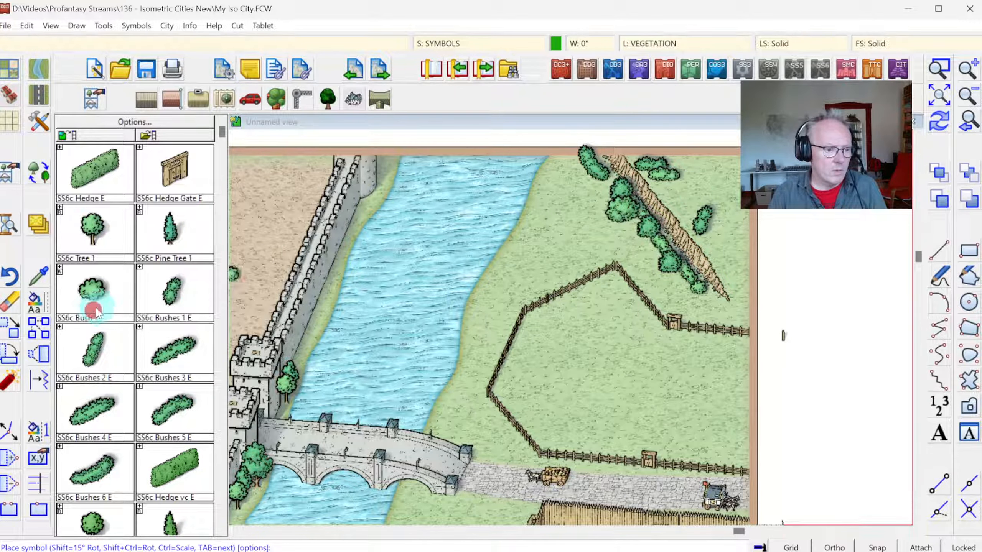
{"action": "left_click", "coordinate": [704, 236]}
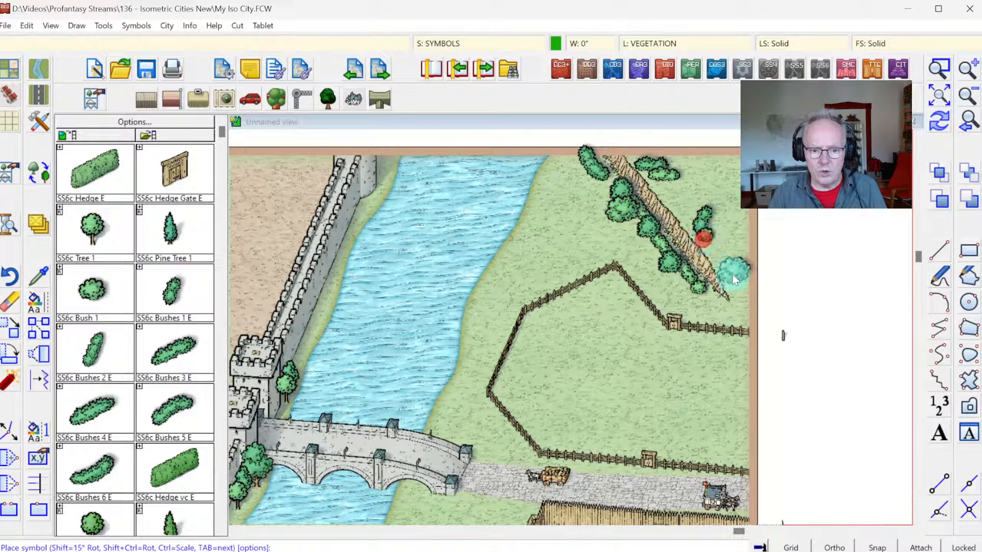
{"action": "left_click", "coordinate": [735, 172]}
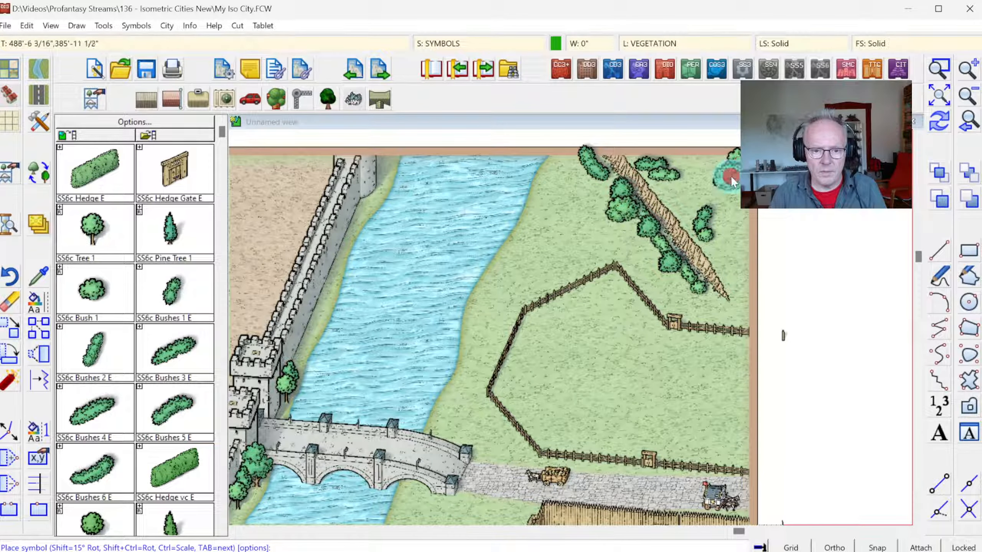
{"action": "left_click", "coordinate": [595, 184]}
Step: Place a group of SS6c Pine Tree 1 symbols northeast of the cliff and one pine at its northwestern foot
{"action": "left_click", "coordinate": [176, 237]}
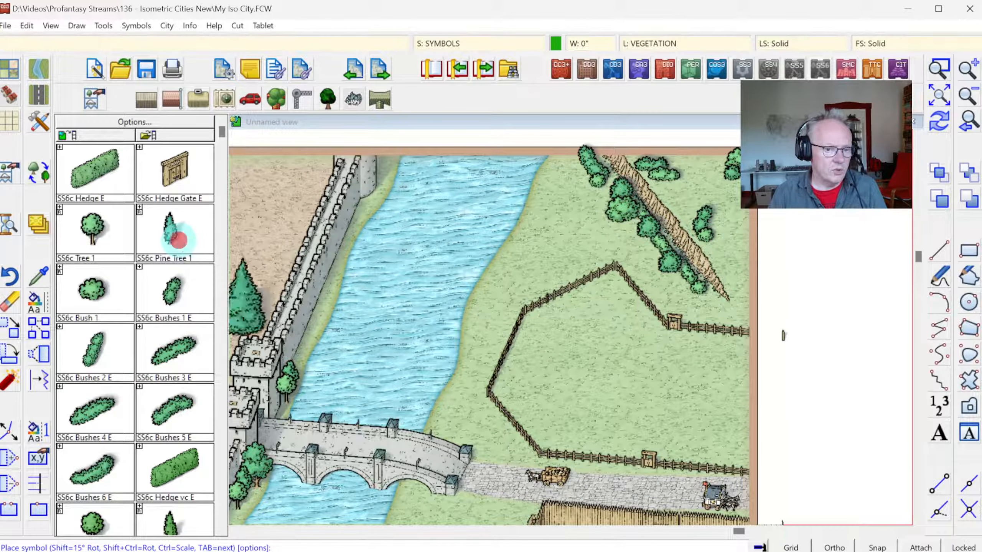
{"action": "right_click", "coordinate": [540, 225]}
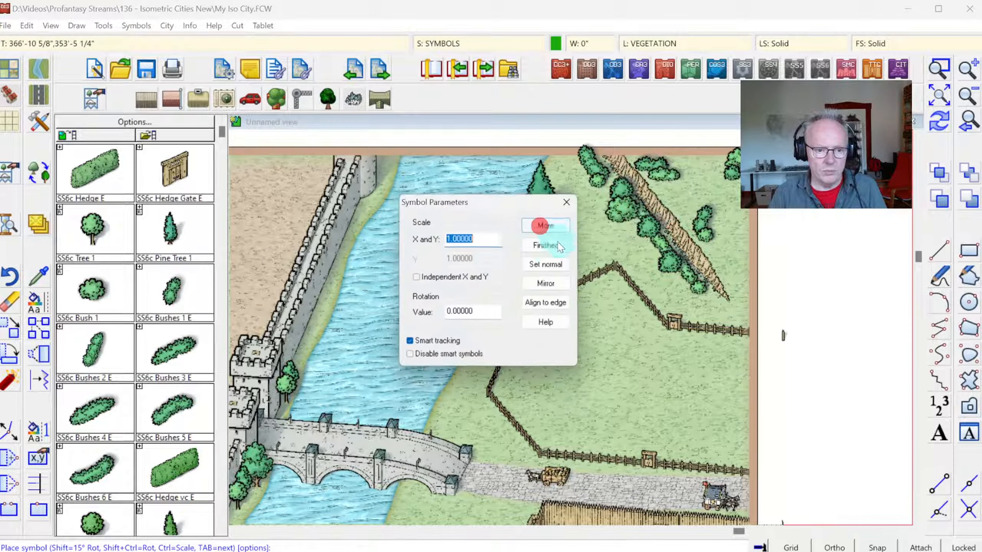
{"action": "left_click", "coordinate": [559, 247]}
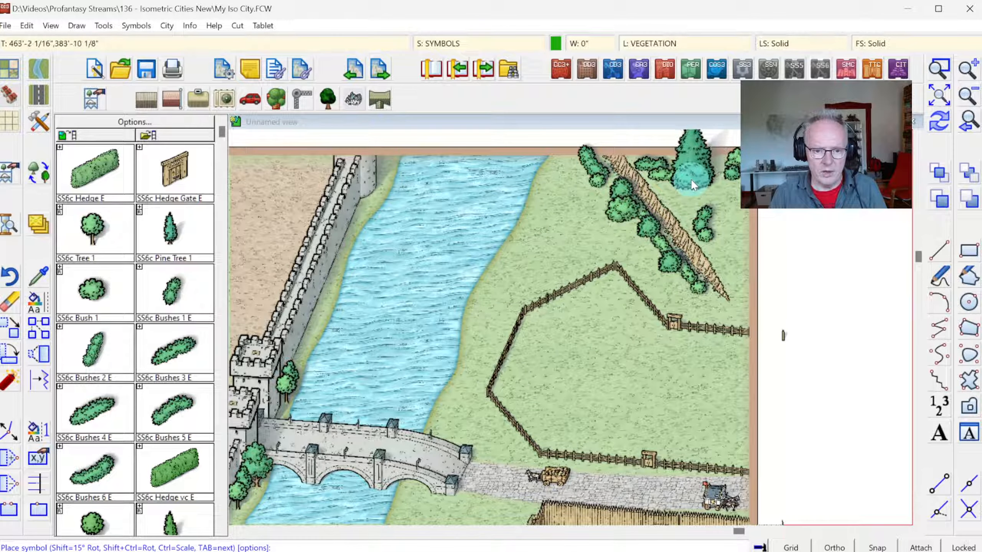
{"action": "left_click", "coordinate": [681, 184]}
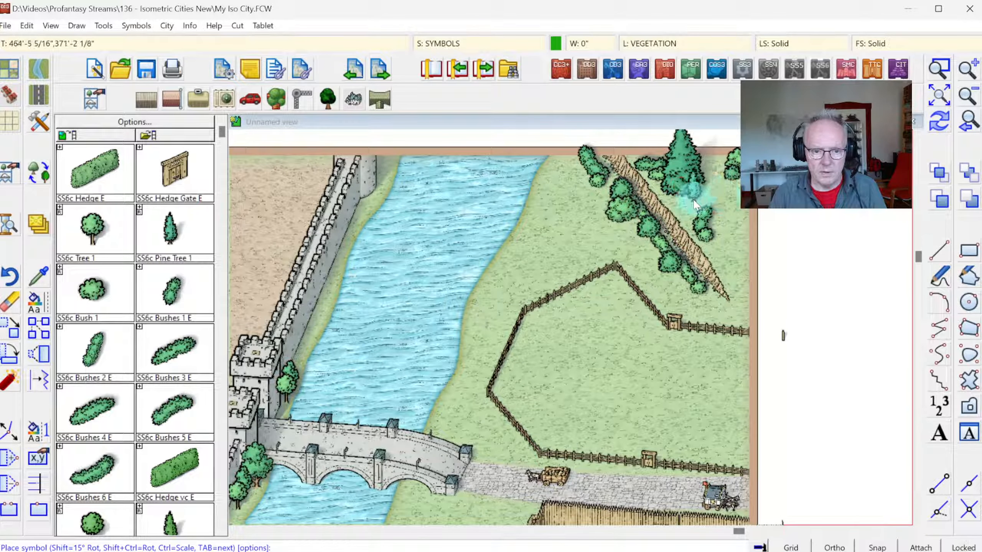
{"action": "left_click", "coordinate": [694, 200]}
{"action": "left_click", "coordinate": [679, 207]}
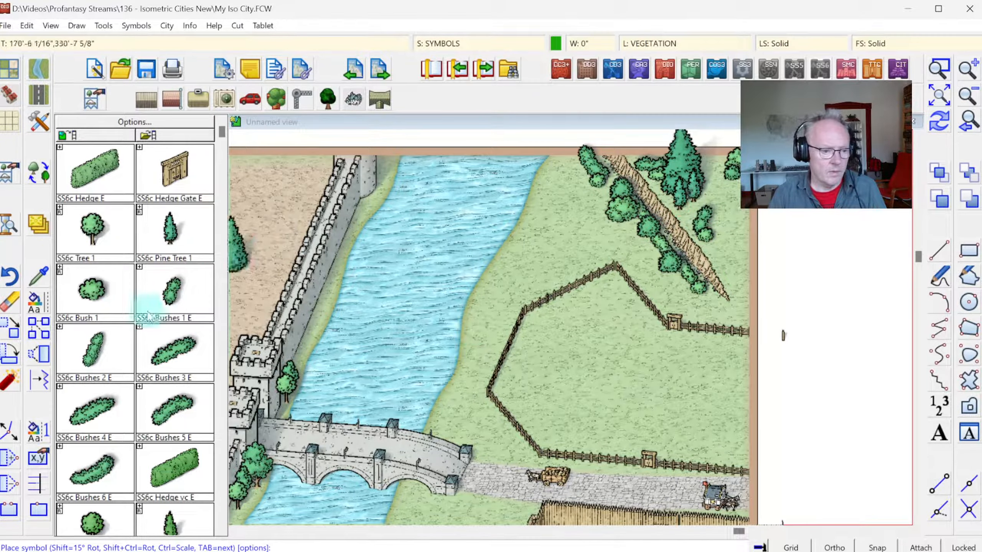
{"action": "left_click", "coordinate": [586, 204]}
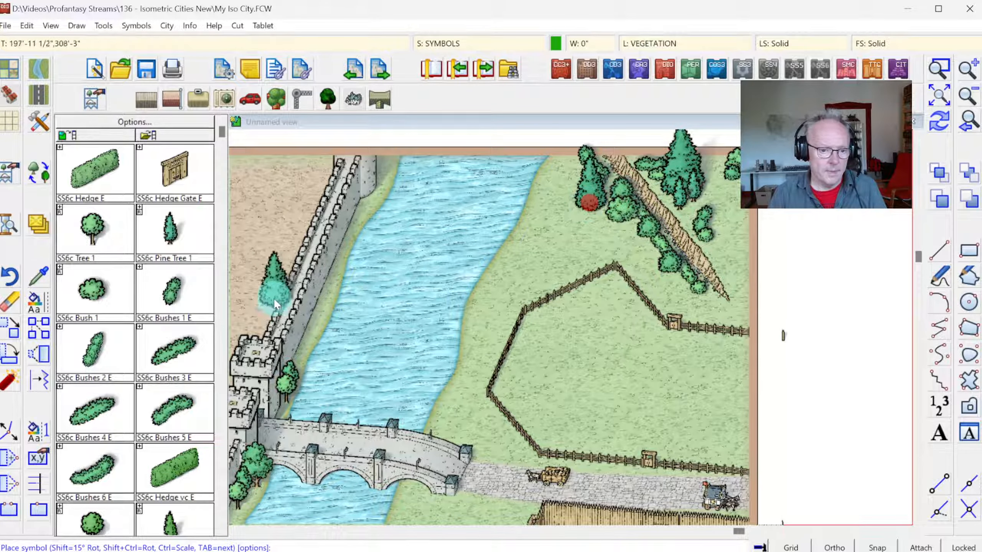
Step: Place SS6c Tree 1 symbols in pairs at the cliff's northwestern foot and along the map's eastern edge northeast of the cliff
{"action": "left_click", "coordinate": [105, 232]}
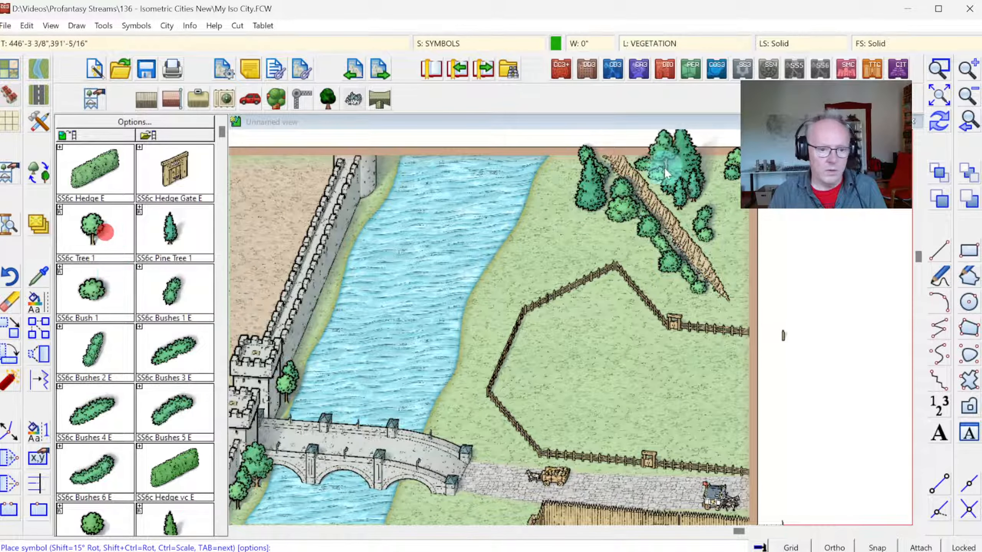
{"action": "left_click", "coordinate": [574, 213]}
{"action": "left_click", "coordinate": [606, 227]}
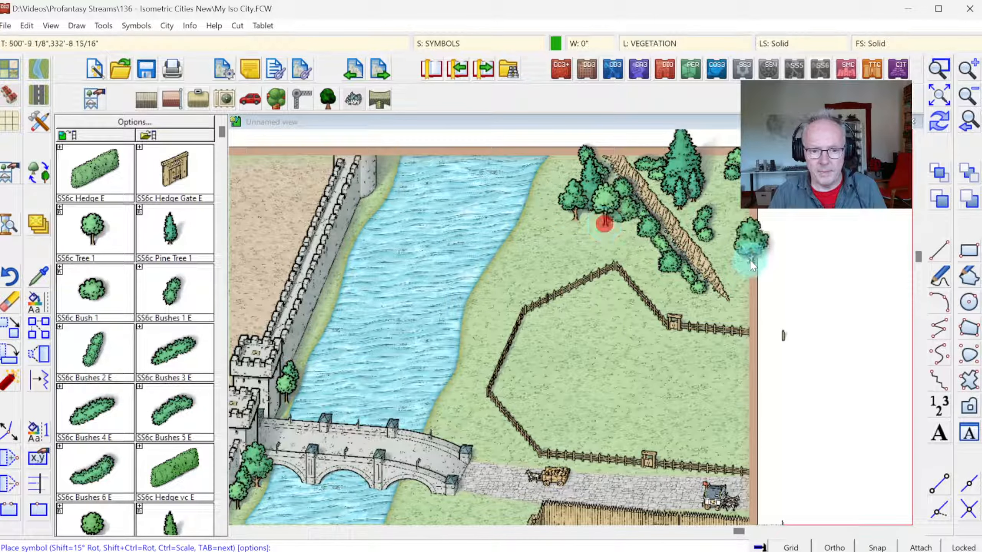
{"action": "left_click", "coordinate": [747, 254]}
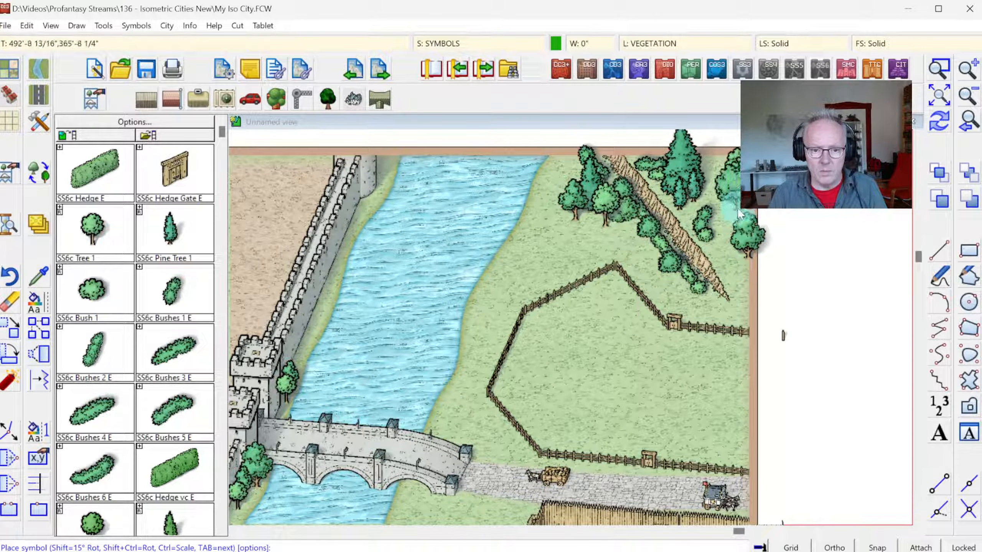
{"action": "left_click", "coordinate": [725, 210]}
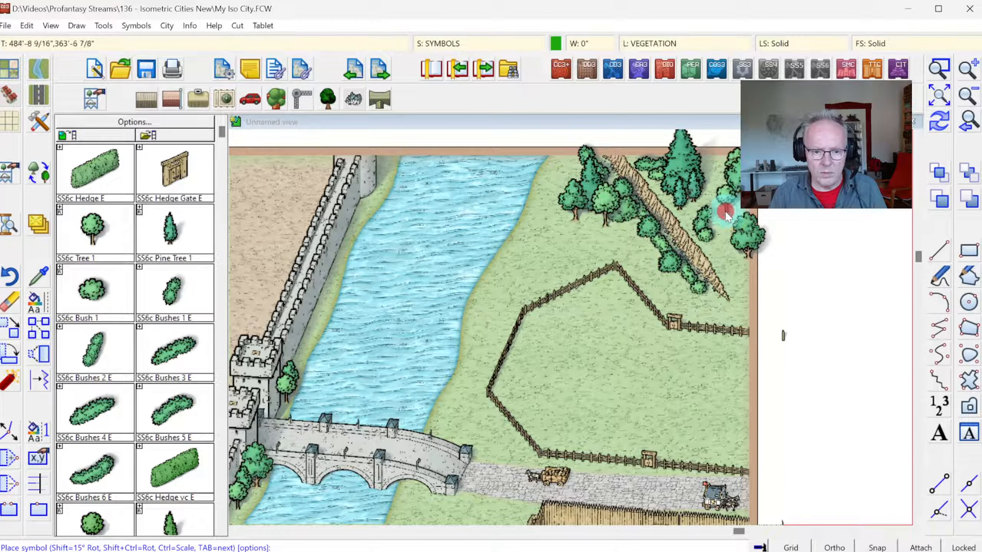
Step: Place more SS6c Tree 1 symbols at the cliff's southeastern end, along its foot, and between the river and the meadow's northern fence
{"action": "left_click", "coordinate": [737, 301]}
{"action": "left_click", "coordinate": [703, 306]}
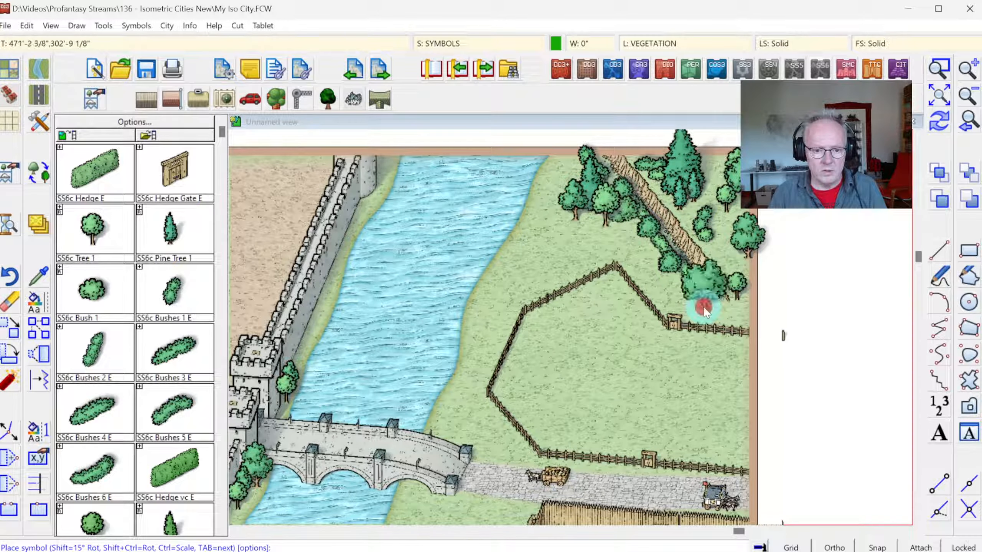
{"action": "key", "text": "Tab"}
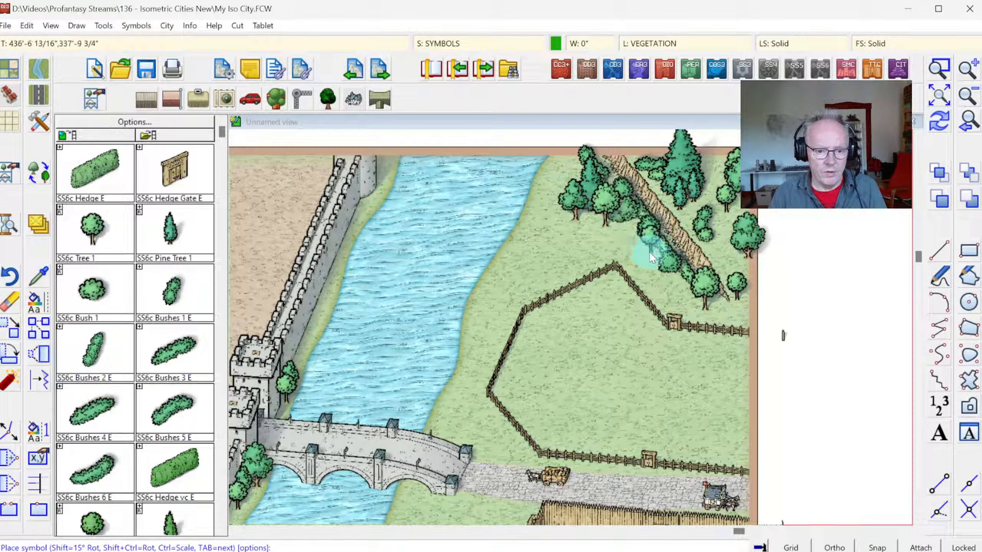
{"action": "left_click", "coordinate": [635, 254]}
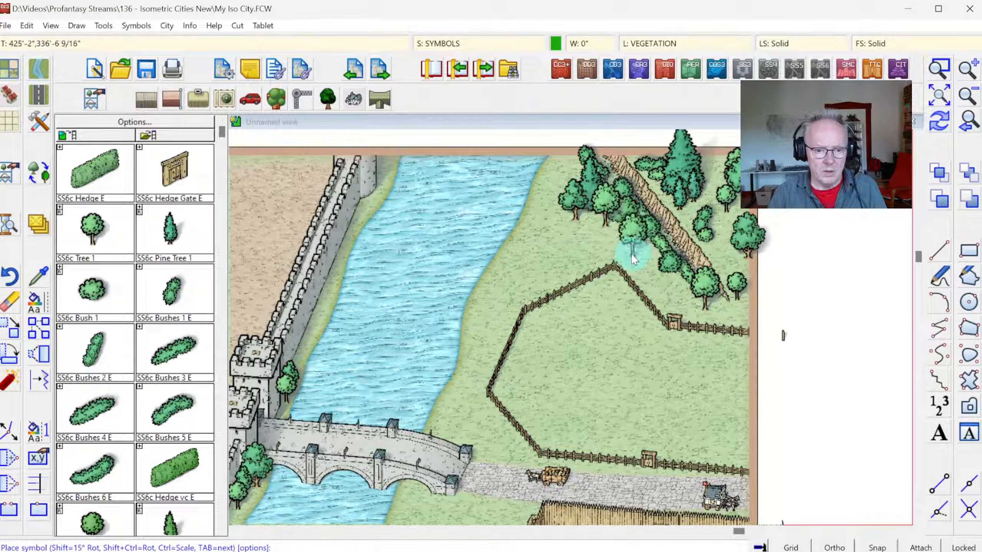
{"action": "left_click", "coordinate": [552, 249]}
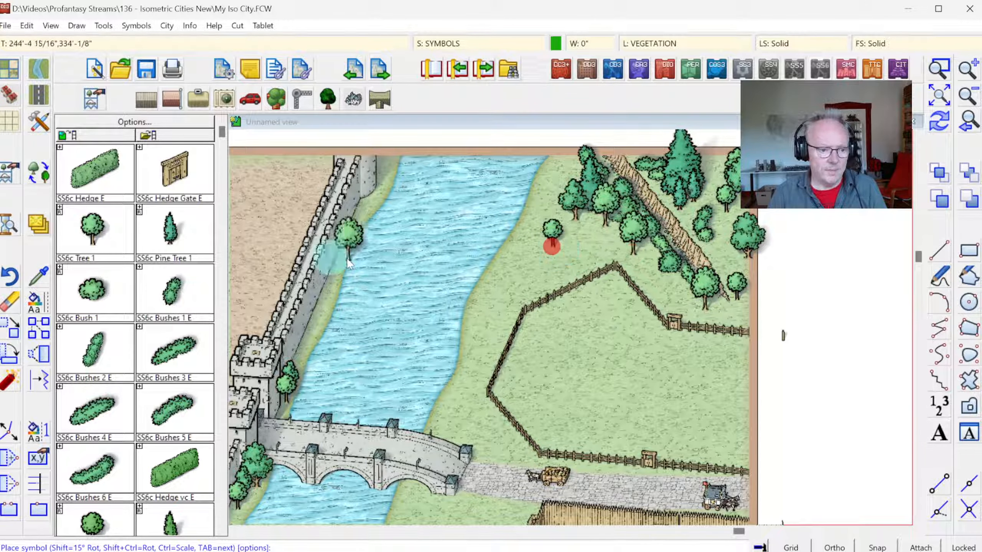
{"action": "left_click", "coordinate": [537, 261]}
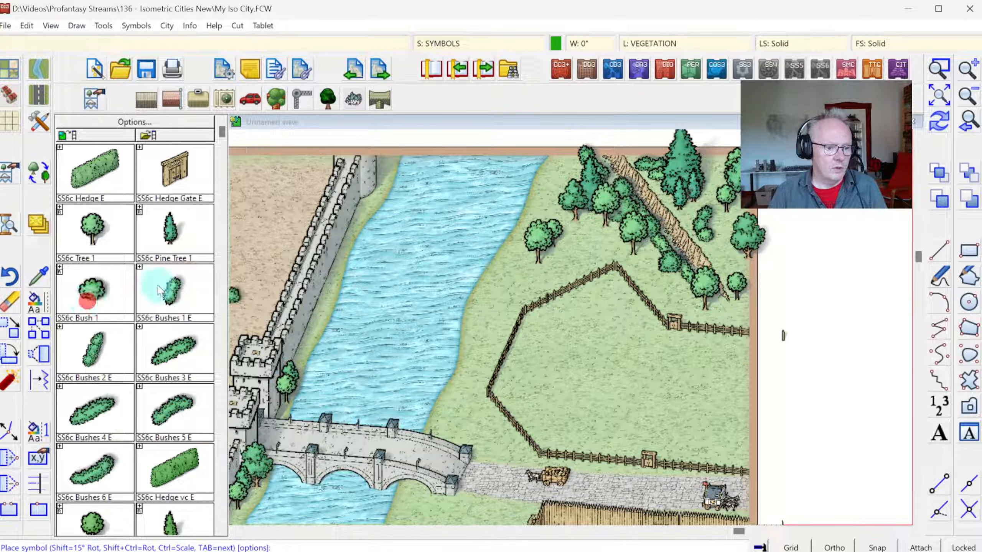
Step: Place three single SS6c Bush 1 symbols around the trees between the river and the meadow's northern fence
{"action": "left_click", "coordinate": [527, 264]}
{"action": "left_click", "coordinate": [538, 267]}
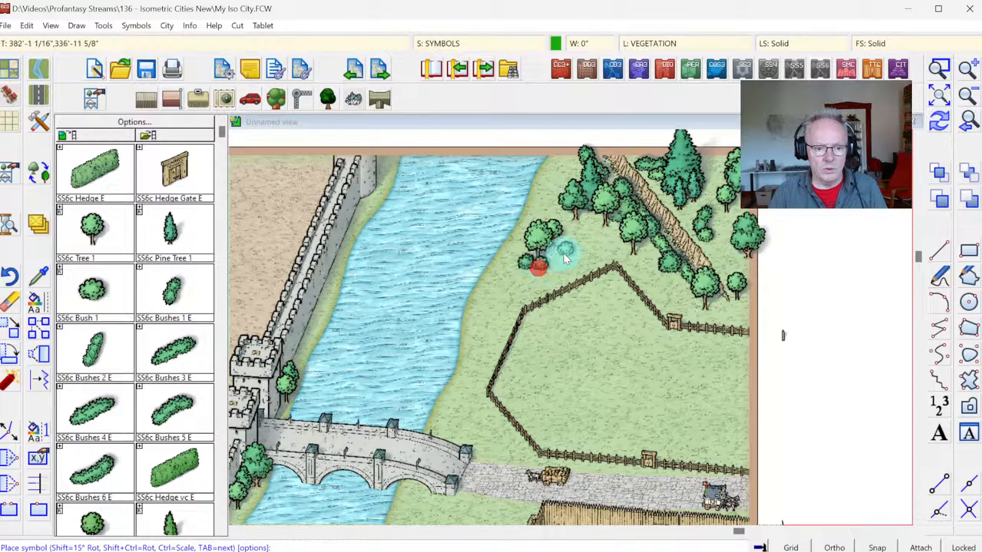
{"action": "left_click", "coordinate": [565, 251]}
Step: Sort all symbols in the map so that they overlap in the correct order
{"action": "left_click", "coordinate": [136, 26]}
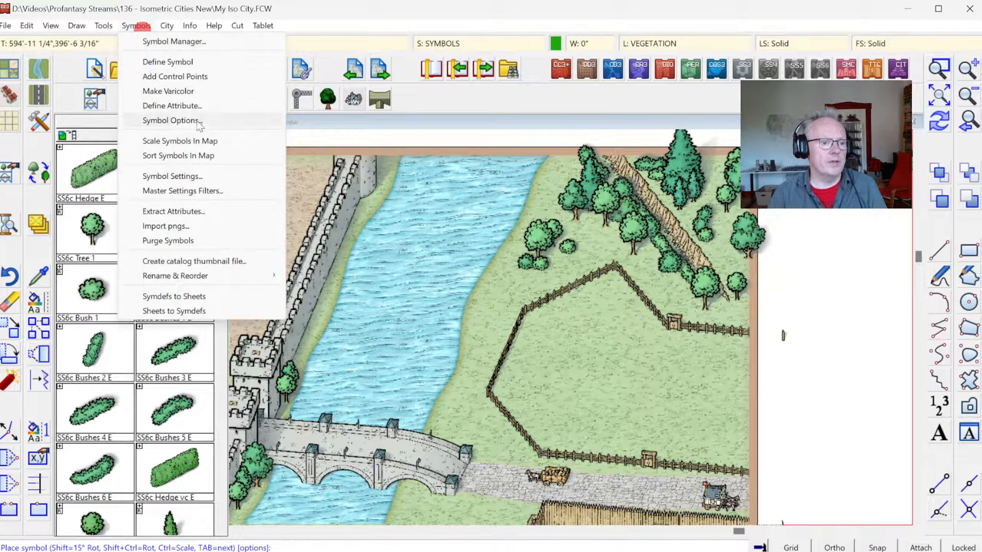
{"action": "left_click", "coordinate": [176, 155]}
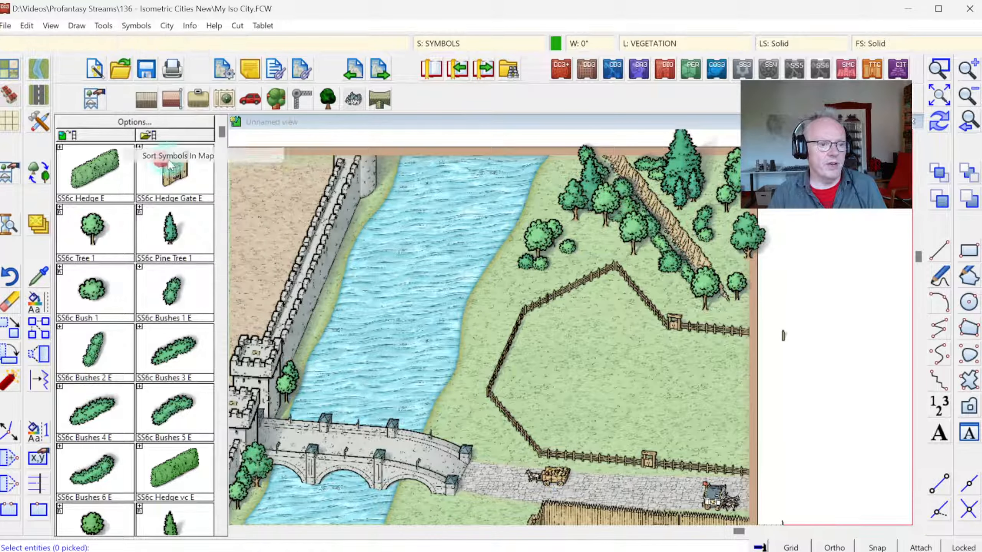
{"action": "right_click", "coordinate": [483, 241]}
{"action": "left_click", "coordinate": [525, 302]}
{"action": "right_click", "coordinate": [617, 294]}
{"action": "left_click", "coordinate": [618, 297]}
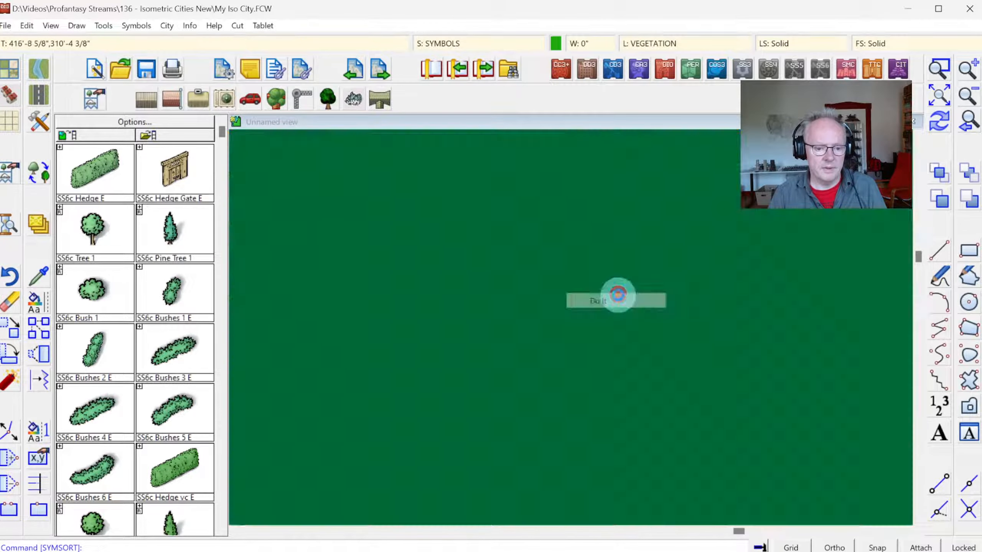
Step: Move the meadow's northeastern fence segment slightly northwest to close the gap at the fence's northern corner
{"action": "left_click", "coordinate": [939, 69]}
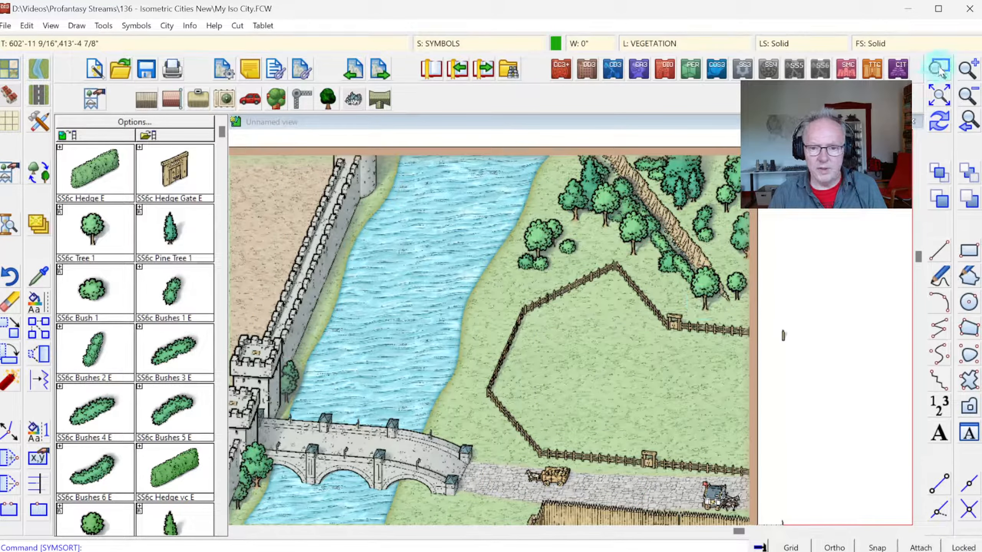
{"action": "left_click", "coordinate": [472, 230]}
{"action": "left_click", "coordinate": [759, 413]}
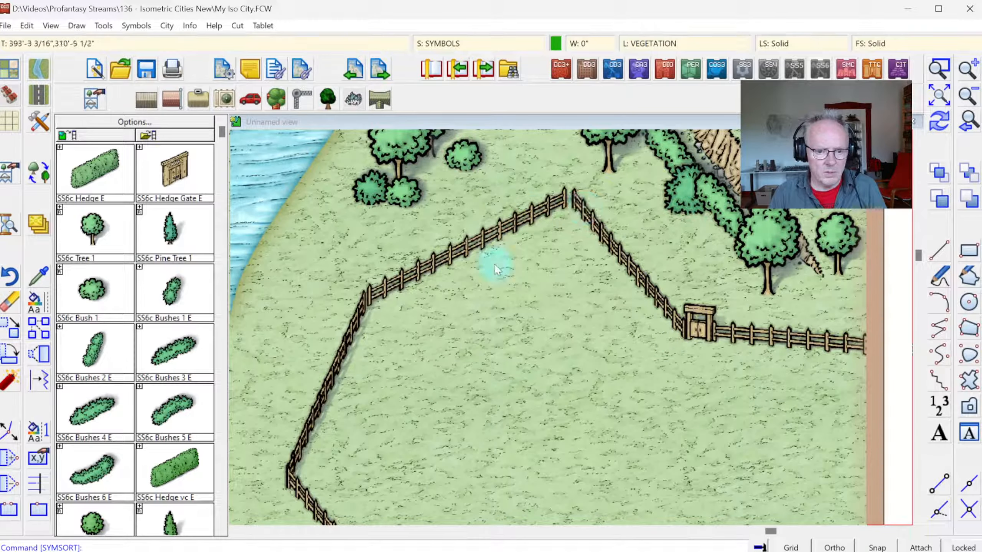
{"action": "left_click", "coordinate": [10, 328]}
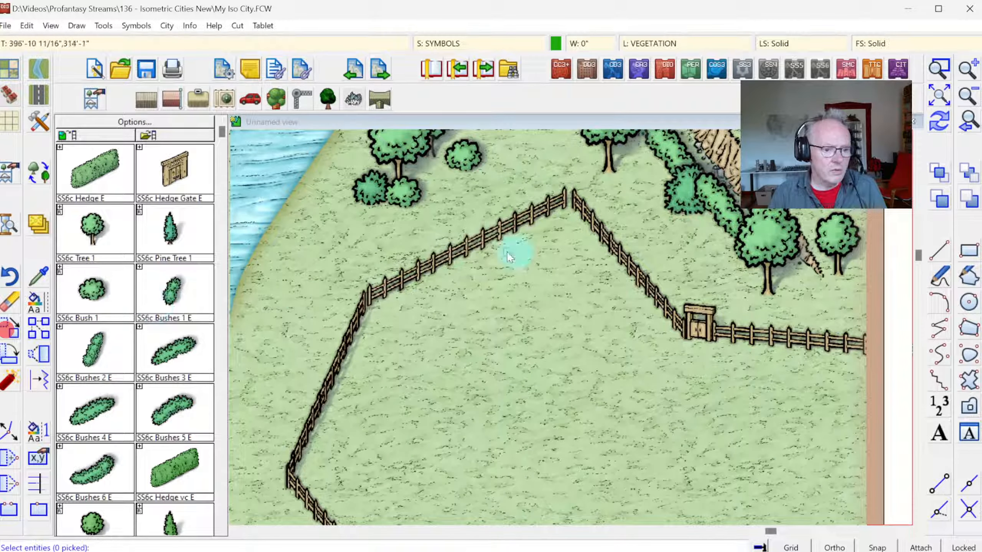
{"action": "left_click", "coordinate": [585, 230]}
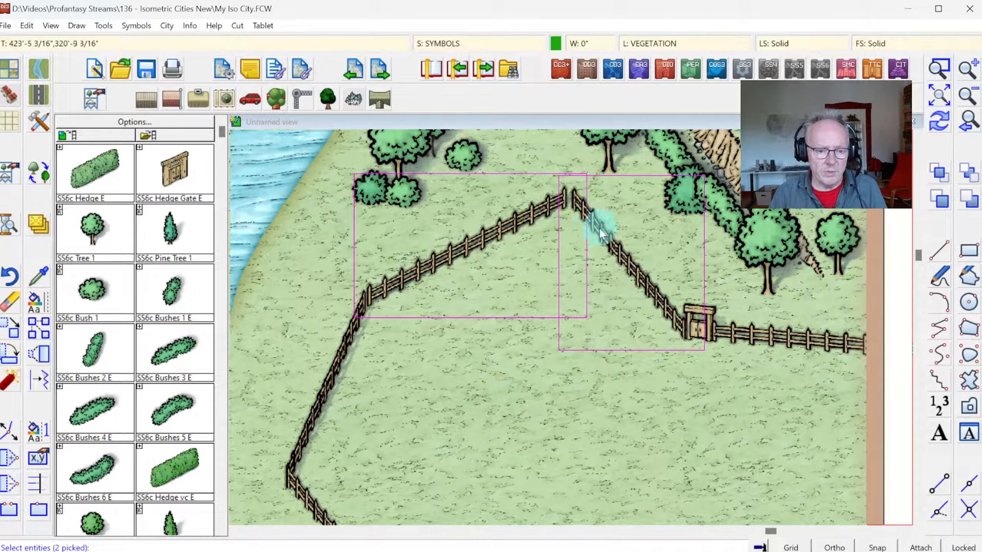
{"action": "left_click", "coordinate": [599, 227]}
{"action": "right_click", "coordinate": [629, 255]}
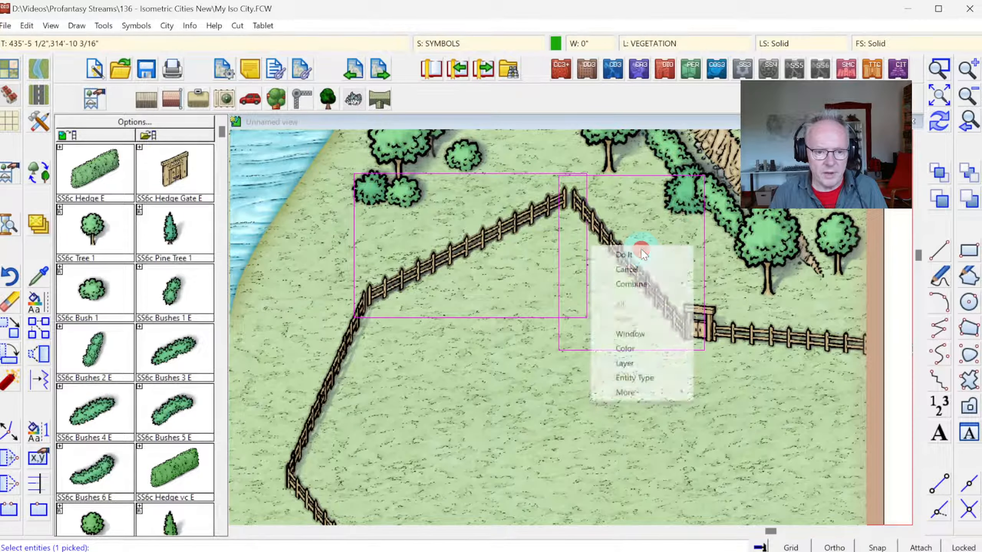
{"action": "left_click", "coordinate": [640, 250]}
{"action": "left_click", "coordinate": [630, 257]}
{"action": "left_click", "coordinate": [625, 258]}
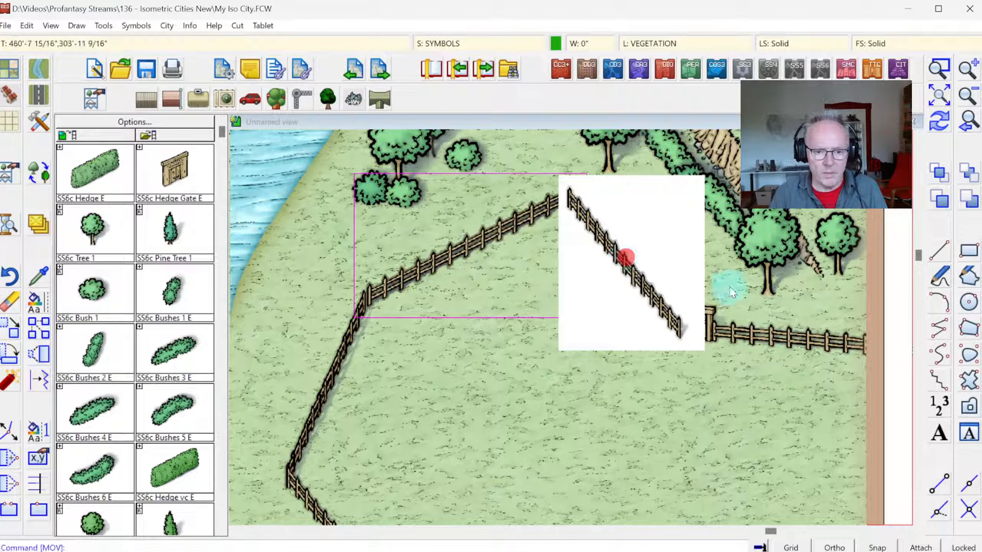
Step: Move the fence segment east of the meadow's northern gate slightly west, toward the relocated northeastern segment
{"action": "right_click", "coordinate": [729, 287]}
{"action": "left_click", "coordinate": [719, 339]}
{"action": "right_click", "coordinate": [730, 341]}
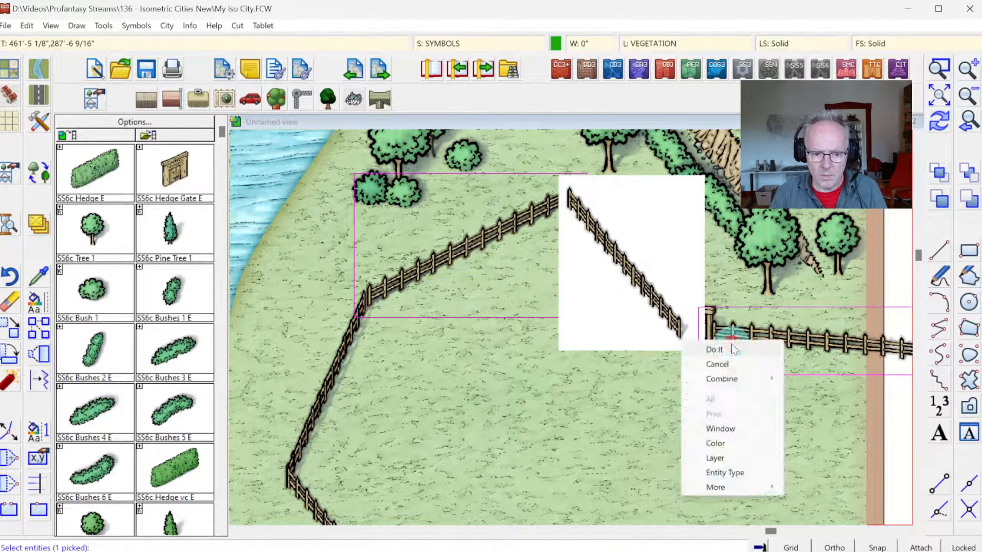
{"action": "left_click", "coordinate": [734, 350]}
{"action": "left_click", "coordinate": [736, 333]}
{"action": "left_click", "coordinate": [730, 333]}
{"action": "left_click", "coordinate": [940, 123]}
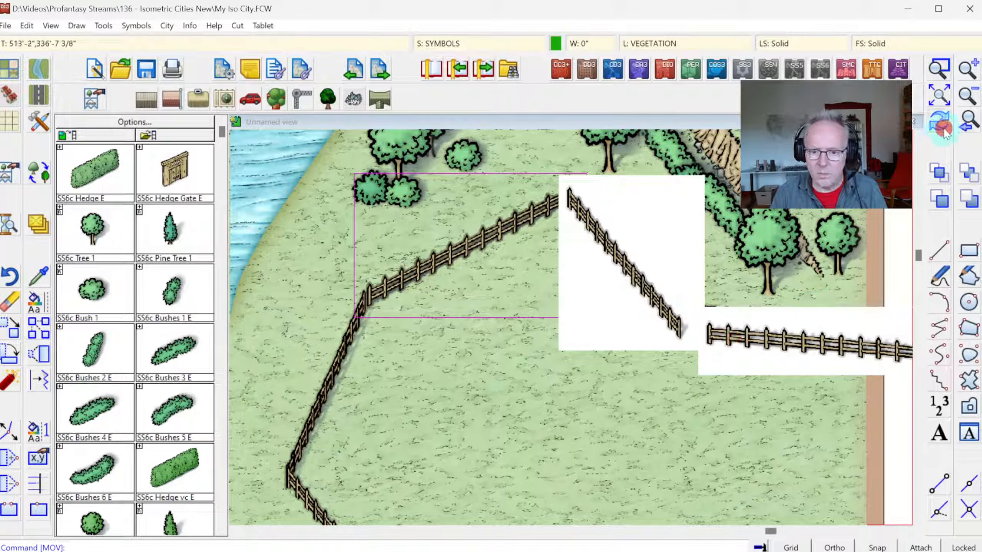
Step: Move the meadow's northern gate west into the gap between the two adjoining fence segments
{"action": "right_click", "coordinate": [706, 302]}
{"action": "left_click", "coordinate": [704, 303]}
{"action": "right_click", "coordinate": [715, 306]}
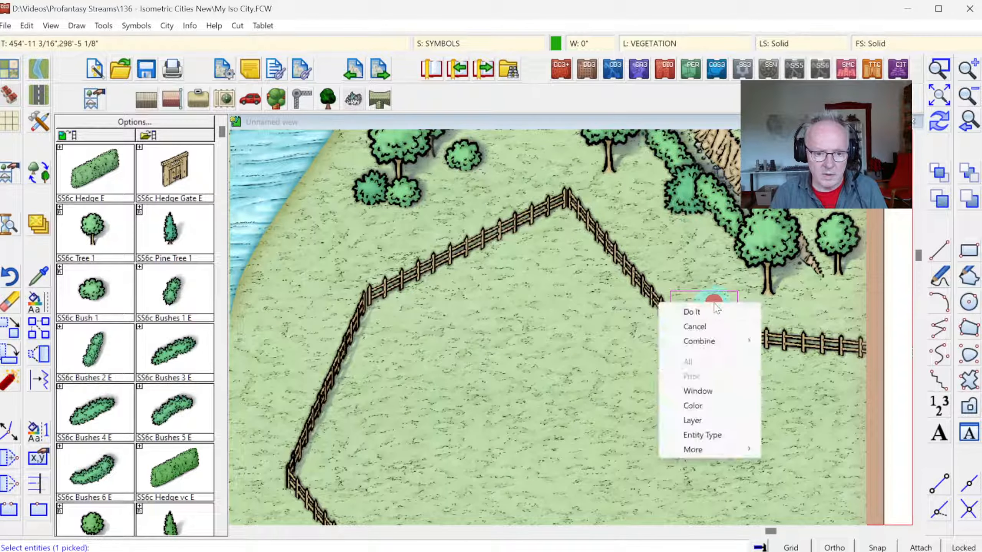
{"action": "left_click", "coordinate": [692, 312]}
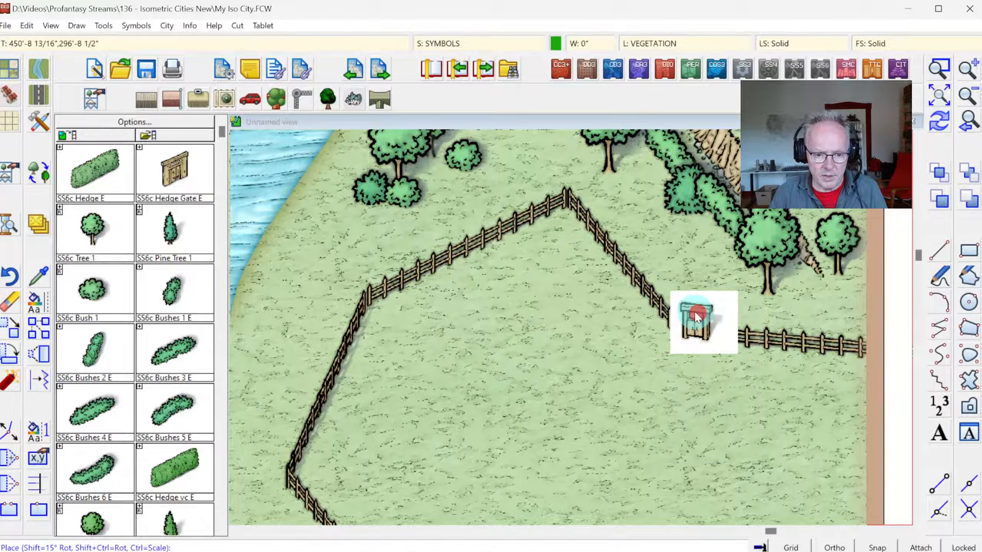
{"action": "left_click", "coordinate": [937, 123]}
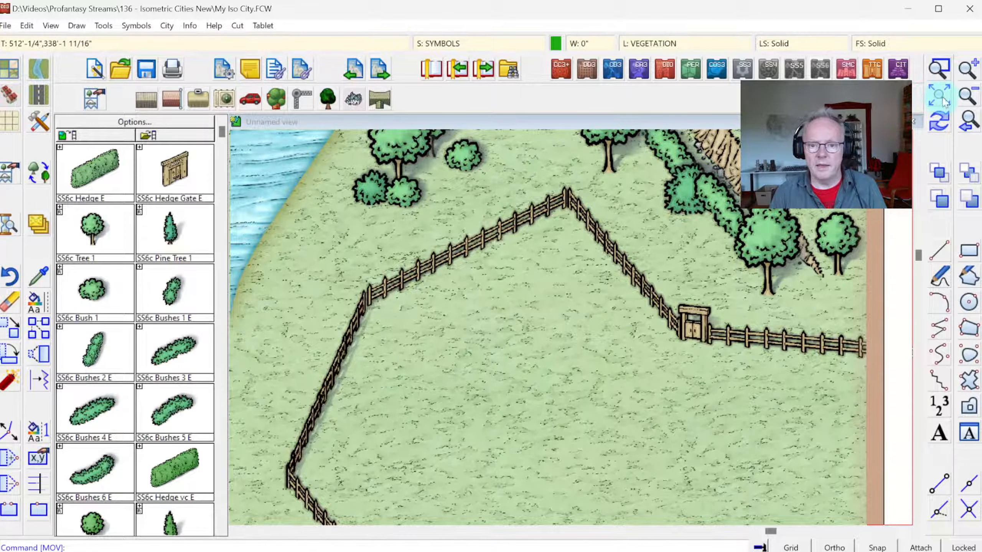
Step: Fill the fenced meadow with a Terrain, Fields Green polygon traced along its fence and the map's eastern border
{"action": "left_click", "coordinate": [943, 101]}
{"action": "left_click", "coordinate": [940, 65]}
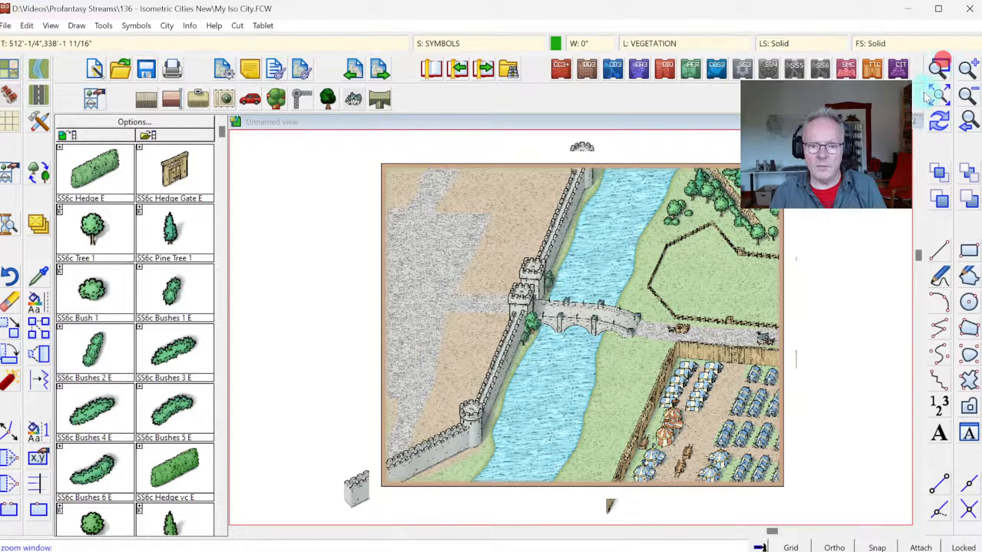
{"action": "left_click", "coordinate": [592, 213]}
{"action": "left_click", "coordinate": [818, 376]}
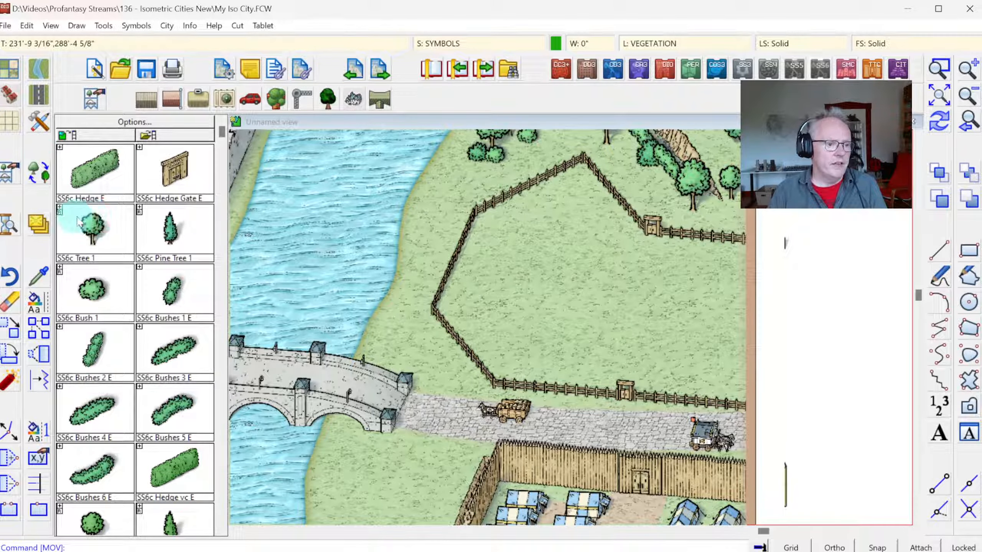
{"action": "right_click", "coordinate": [34, 74]}
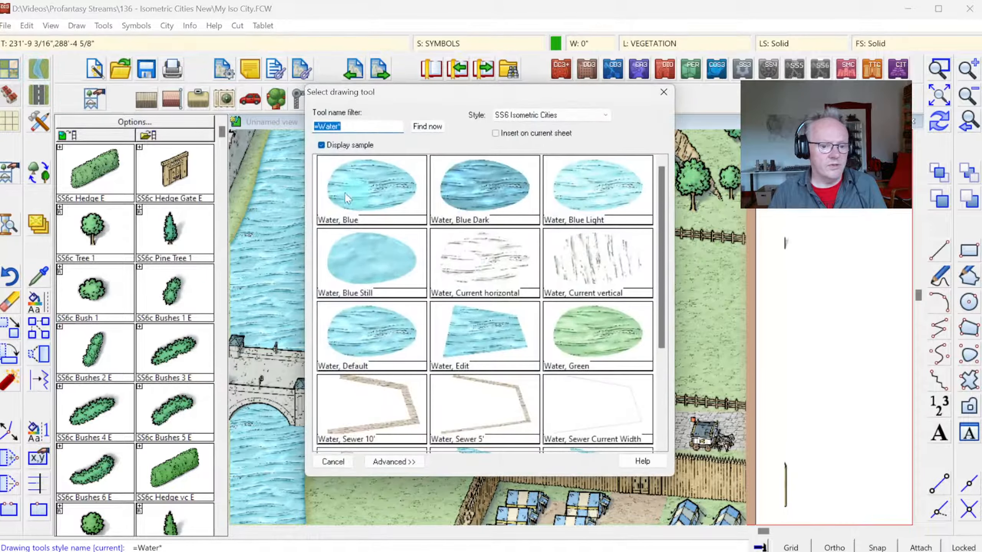
{"action": "key", "text": "Escape"}
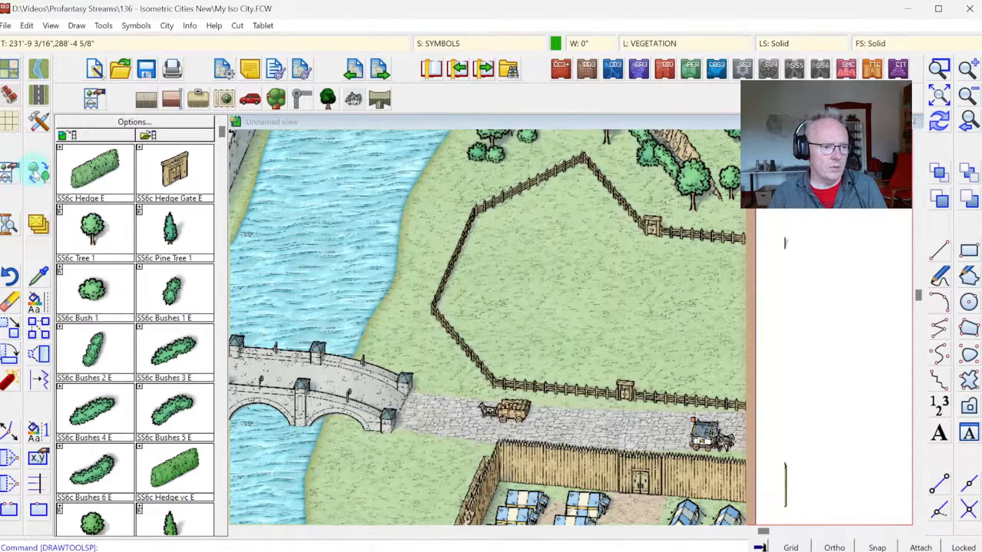
{"action": "left_click", "coordinate": [39, 121]}
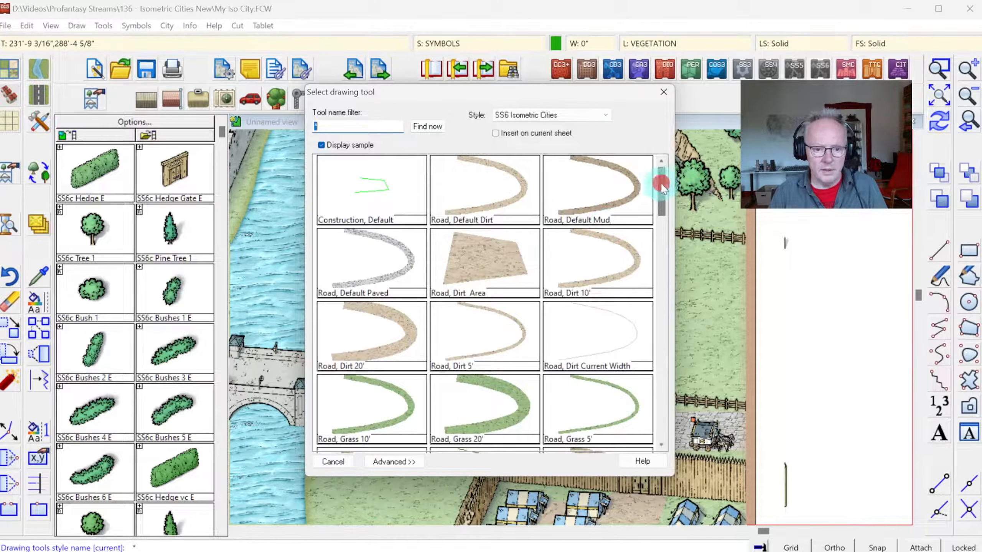
{"action": "left_click_drag", "start_coordinate": [662, 186], "coordinate": [647, 317]}
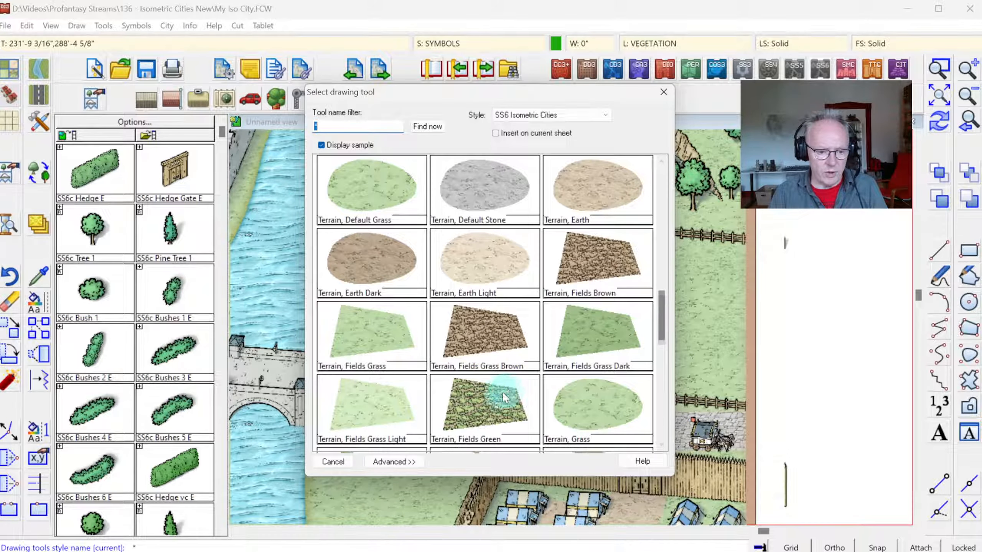
{"action": "left_click", "coordinate": [486, 406]}
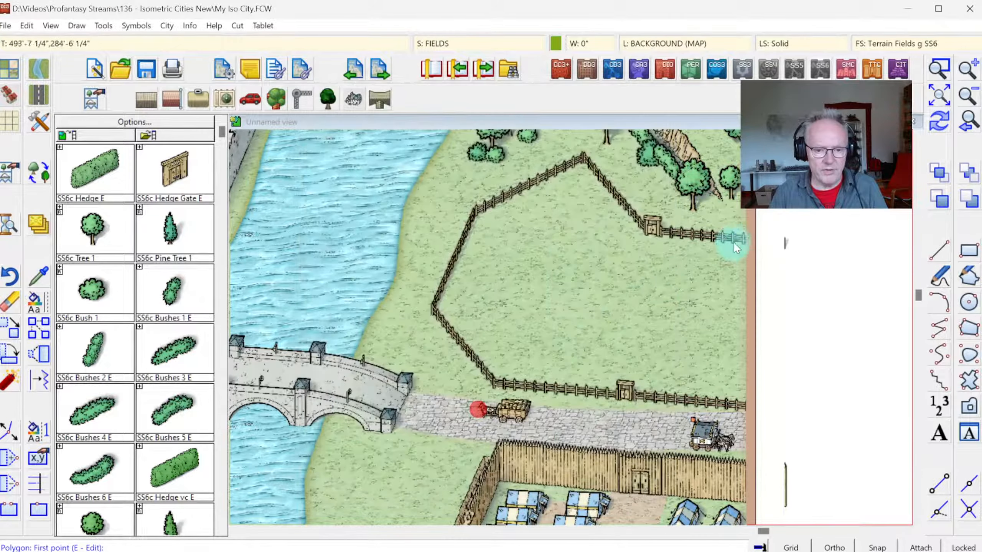
{"action": "left_click", "coordinate": [752, 237]}
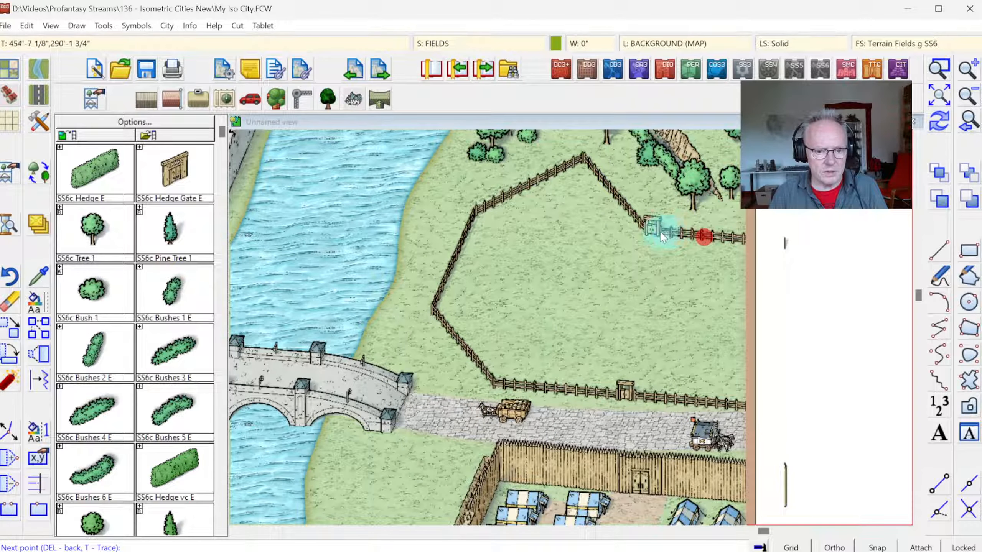
{"action": "left_click", "coordinate": [650, 229]}
{"action": "left_click", "coordinate": [580, 158]}
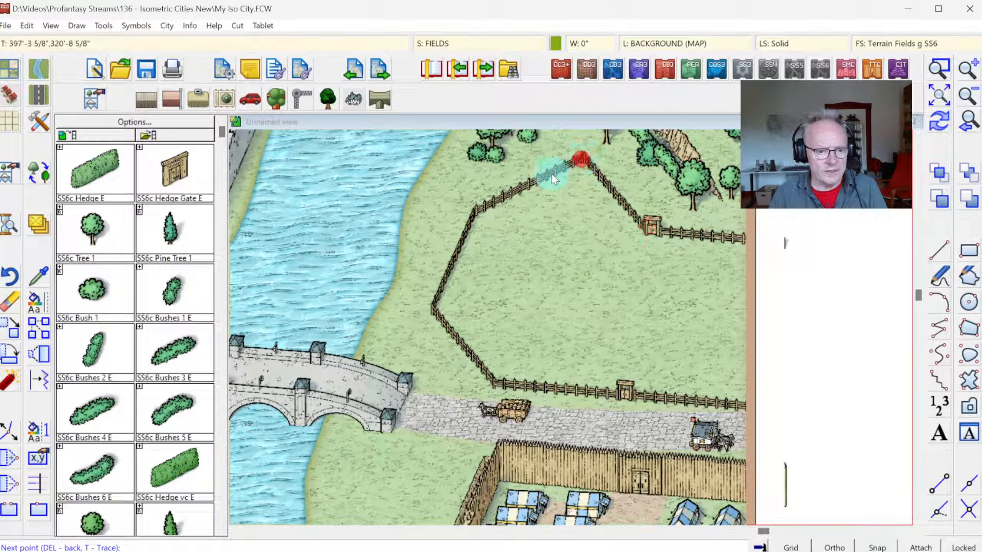
{"action": "left_click", "coordinate": [432, 307]}
{"action": "left_click", "coordinate": [495, 383]}
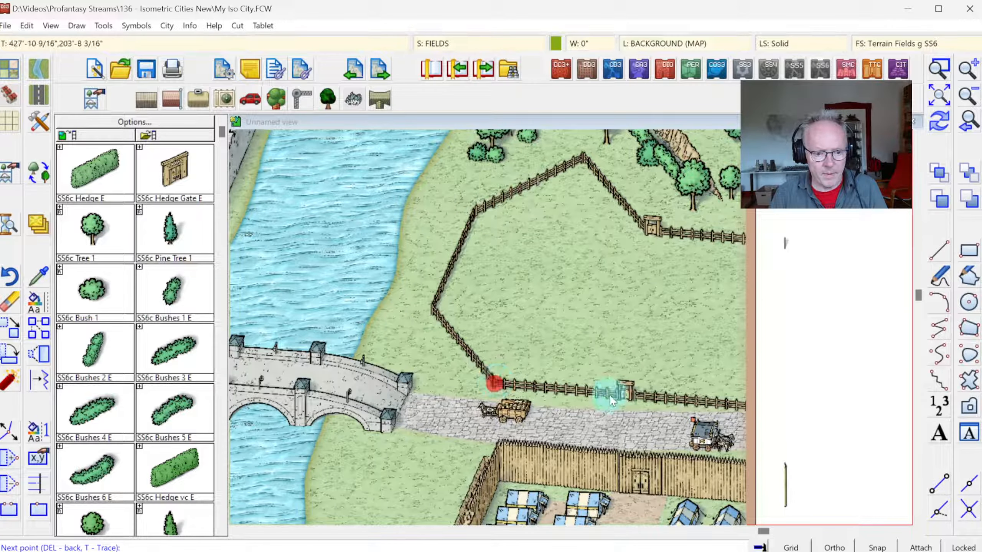
{"action": "right_click", "coordinate": [752, 405]}
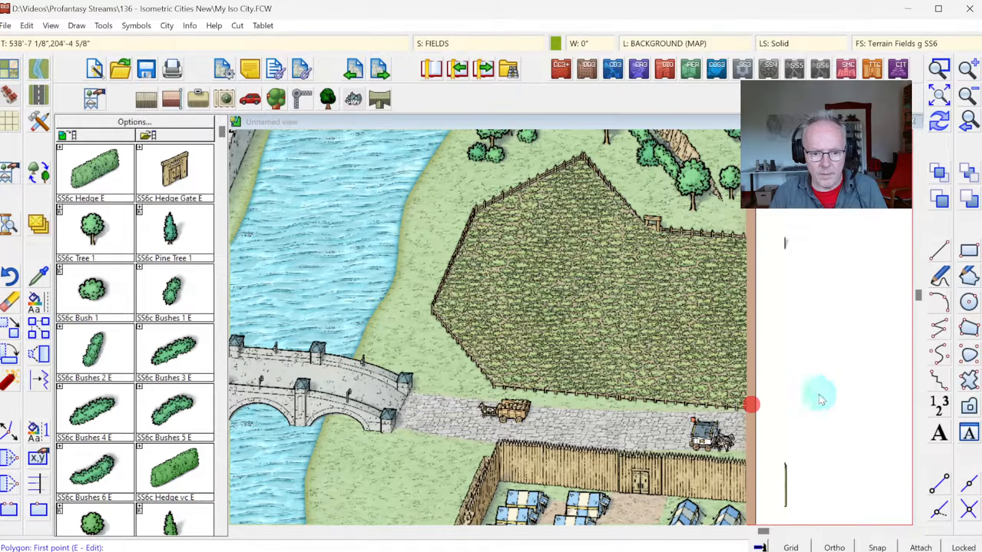
{"action": "left_click", "coordinate": [936, 118]}
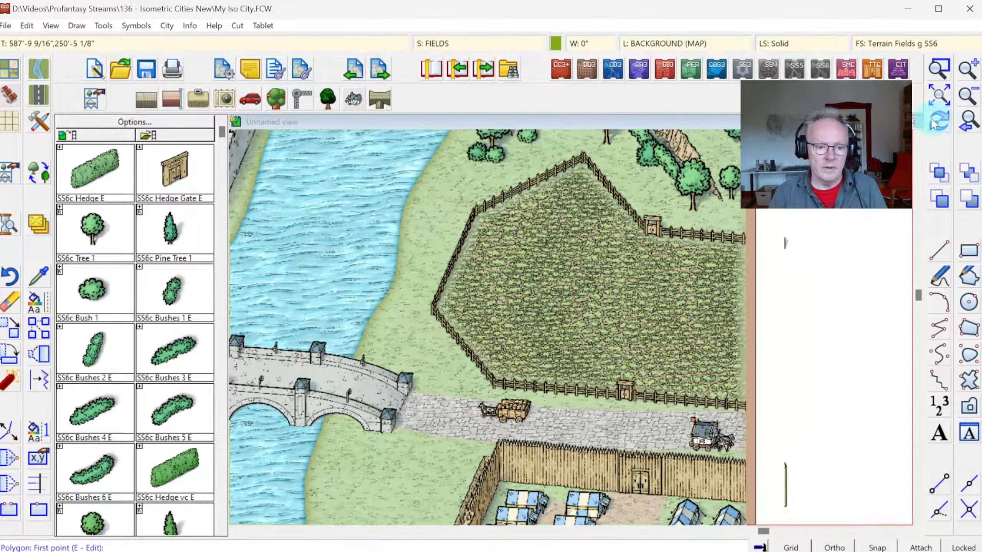
Step: Place SS6c Bush 1 symbols along the river's eastern bank, just north and south of the bridge
{"action": "left_click", "coordinate": [938, 95]}
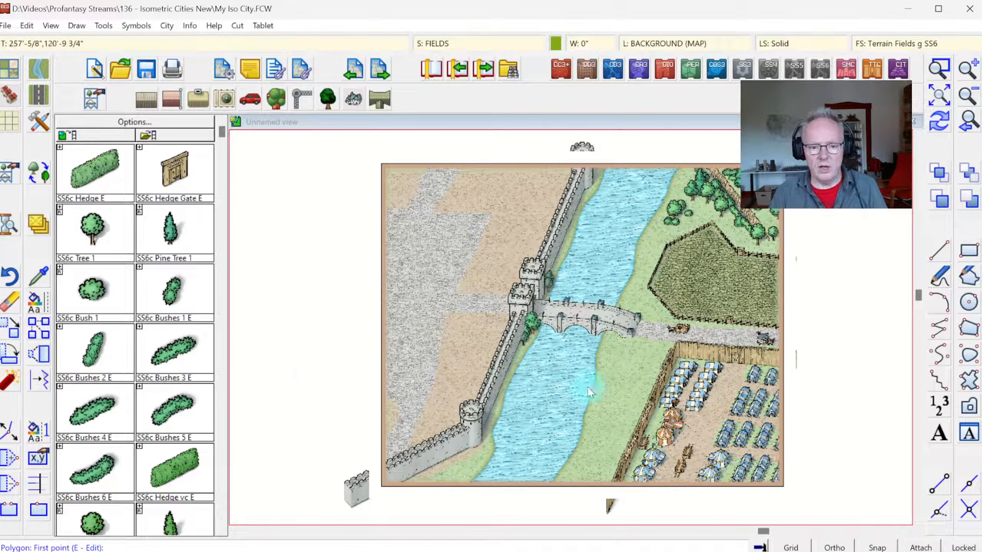
{"action": "left_click", "coordinate": [97, 281]}
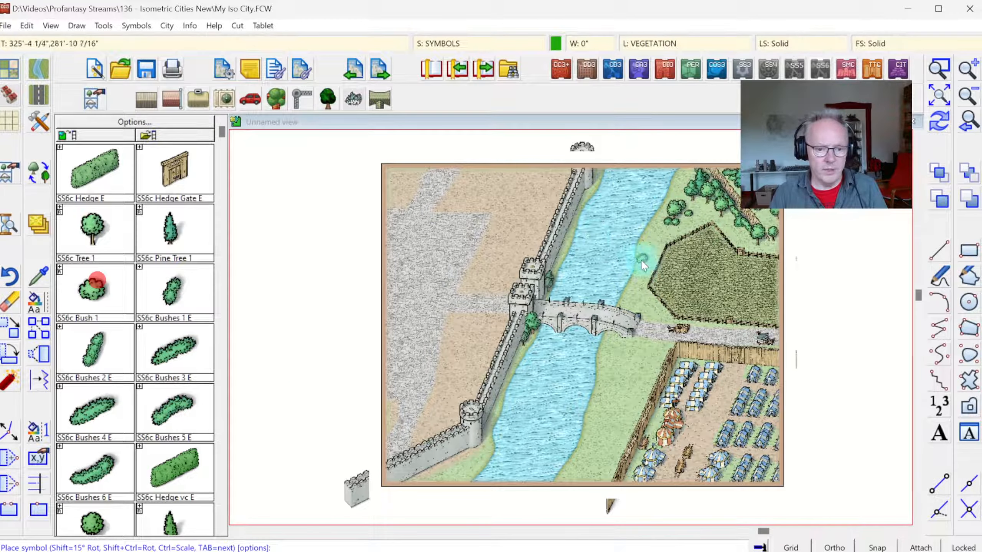
{"action": "left_click", "coordinate": [631, 288]}
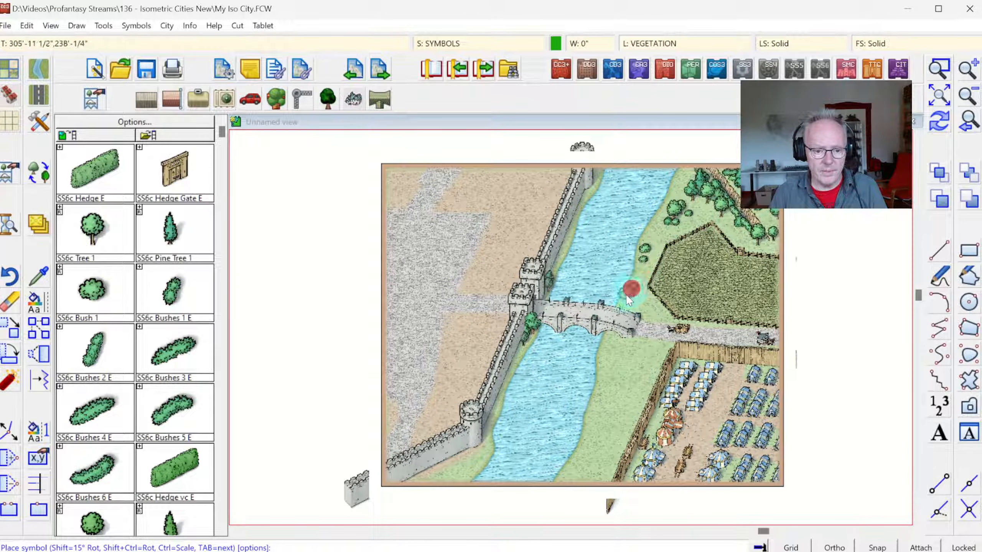
{"action": "left_click", "coordinate": [610, 347]}
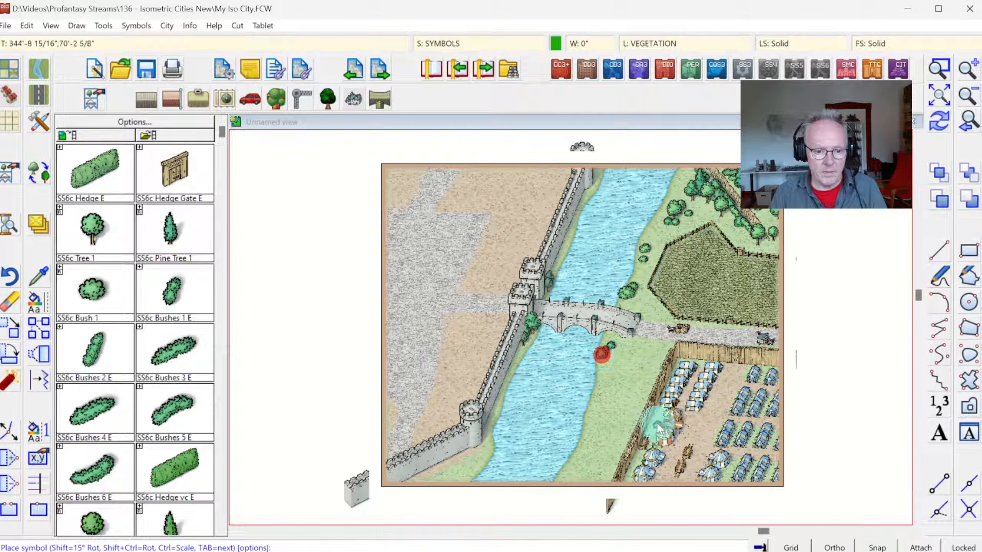
Step: Draw a Road, Default Dirt path from the bridge's eastern end south between river and camp to the map's southern border
{"action": "left_click", "coordinate": [39, 95]}
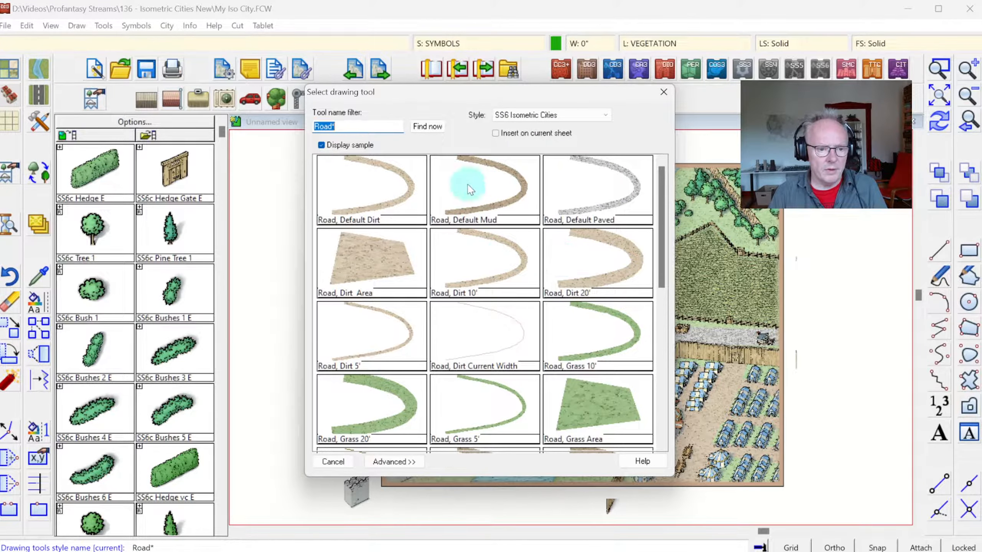
{"action": "double_click", "coordinate": [362, 190]}
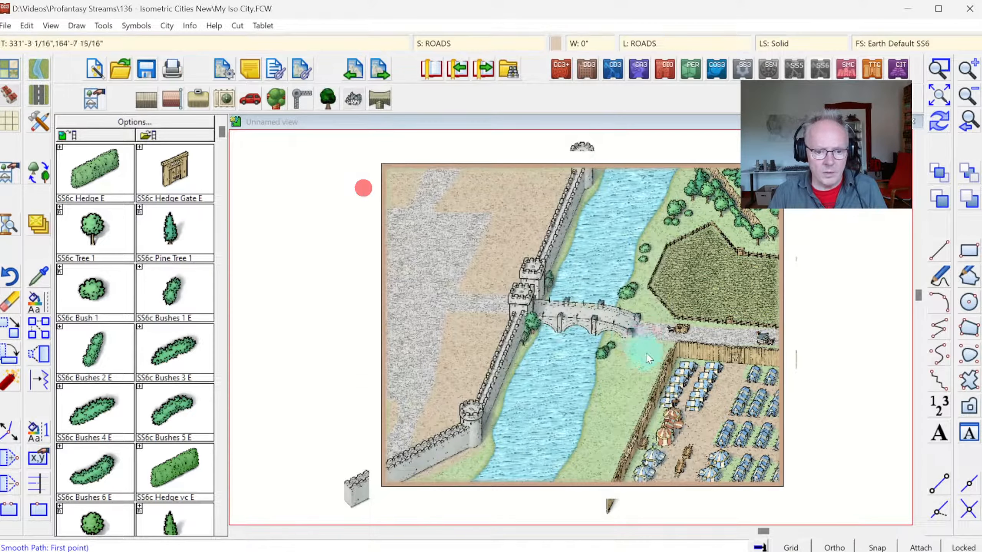
{"action": "left_click", "coordinate": [638, 331]}
{"action": "left_click", "coordinate": [627, 359]}
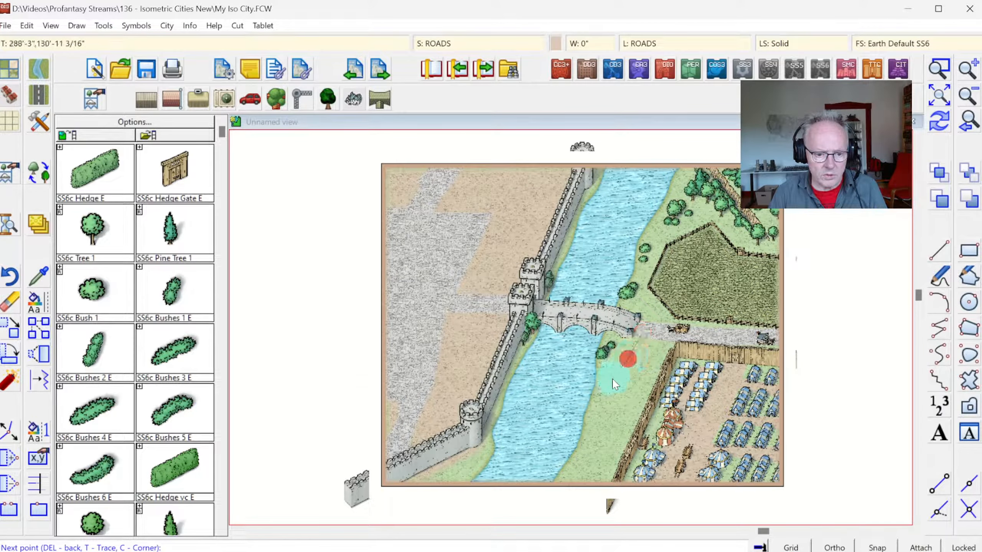
{"action": "left_click", "coordinate": [606, 402]}
{"action": "left_click", "coordinate": [600, 418]}
{"action": "left_click", "coordinate": [596, 443]}
{"action": "left_click", "coordinate": [579, 471]}
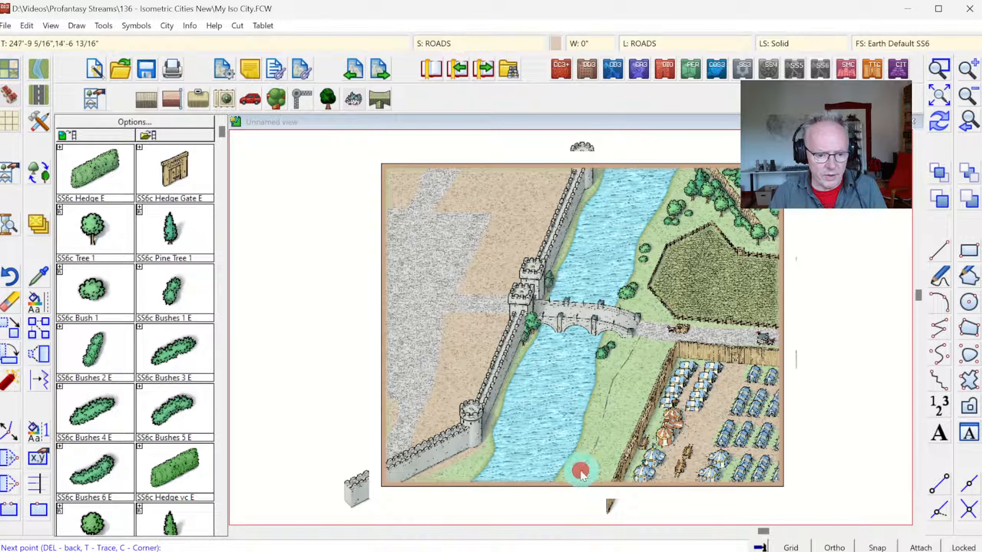
{"action": "left_click", "coordinate": [566, 487]}
{"action": "right_click", "coordinate": [566, 487]}
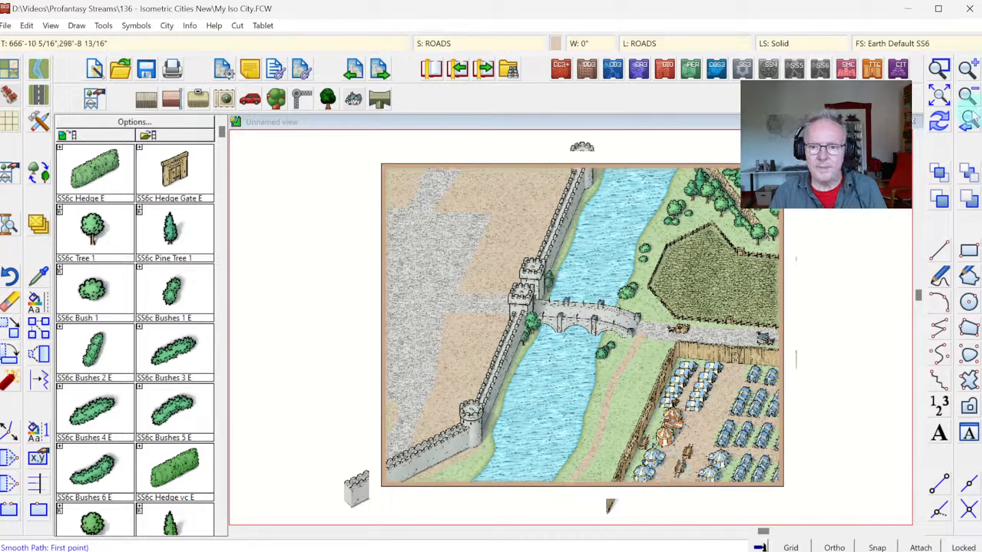
{"action": "left_click", "coordinate": [939, 122]}
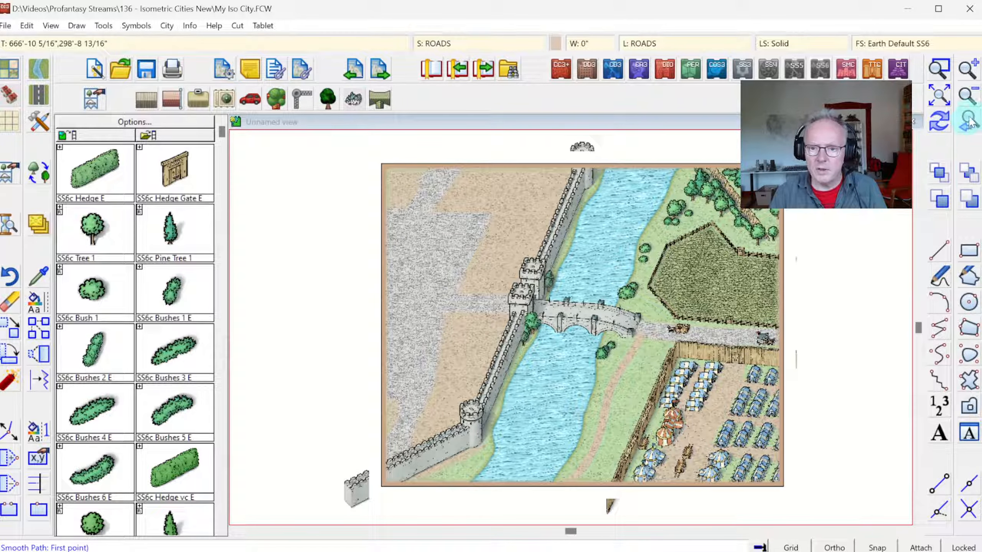
Step: Send the new dirt path to the back so that it lies beneath the paved road
{"action": "left_click", "coordinate": [969, 174]}
{"action": "left_click", "coordinate": [620, 362]}
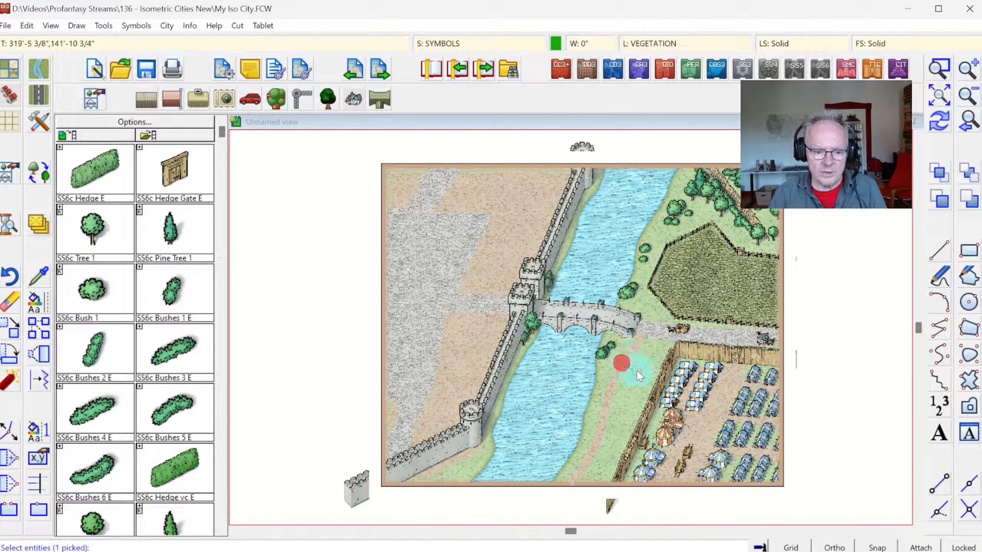
{"action": "right_click", "coordinate": [646, 369]}
{"action": "left_click", "coordinate": [651, 372]}
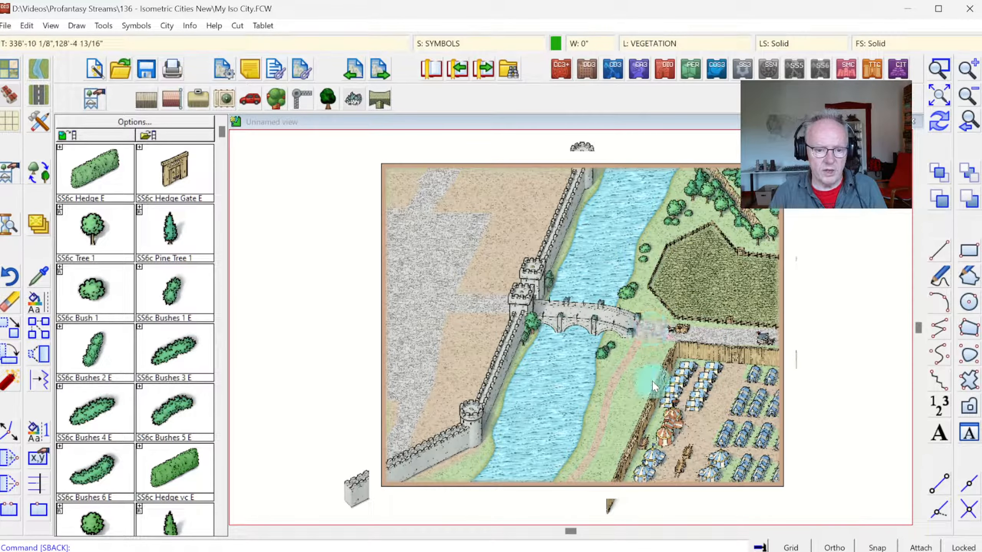
Step: Line the river's eastern bank with SS6c Bush 1 symbols and place one between the dirt path and the camp's palisade
{"action": "left_click", "coordinate": [93, 289]}
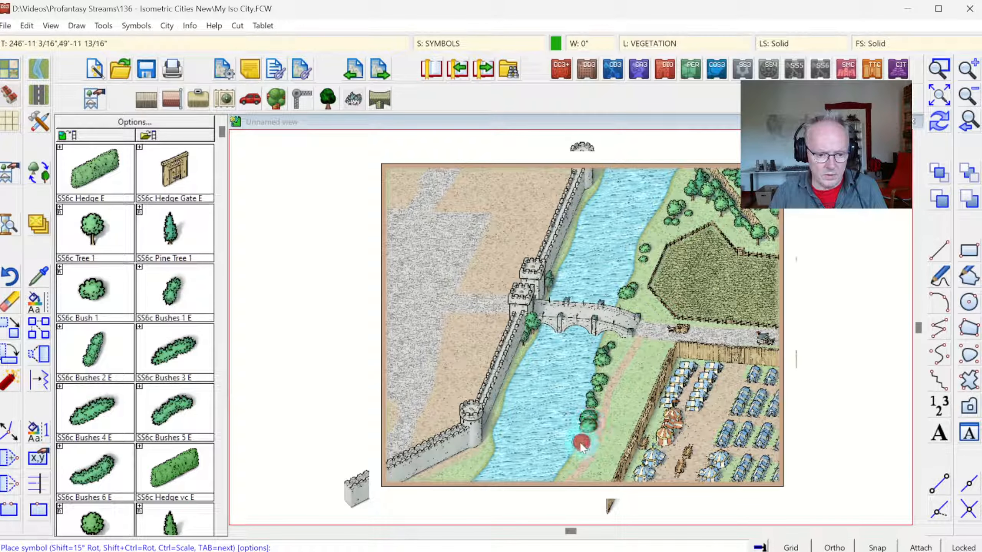
{"action": "left_click", "coordinate": [565, 465]}
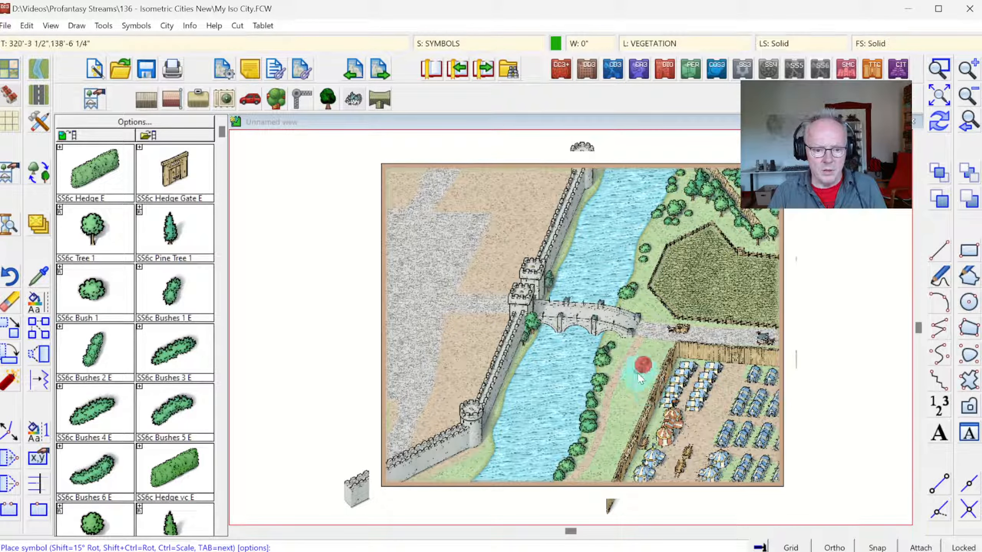
{"action": "left_click", "coordinate": [644, 367]}
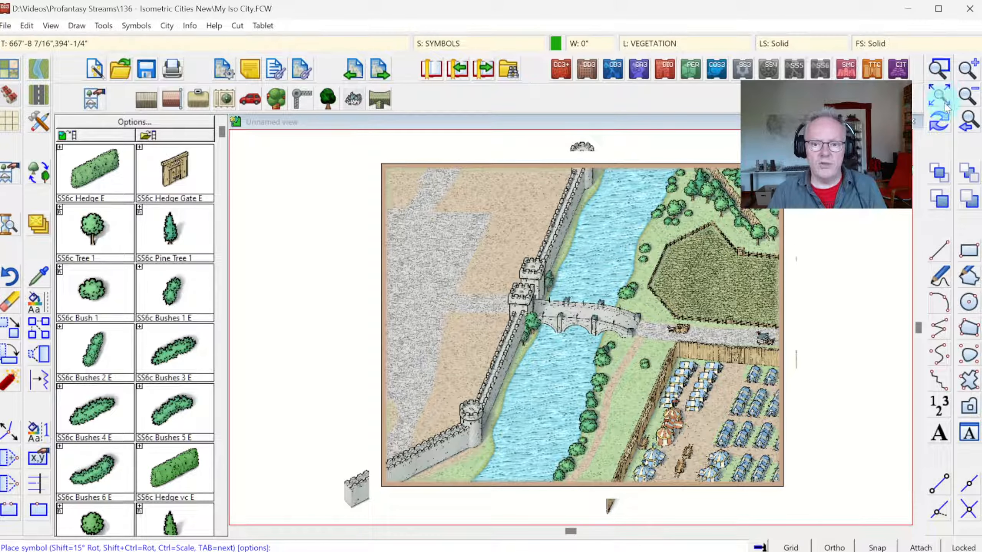
{"action": "left_click", "coordinate": [938, 123]}
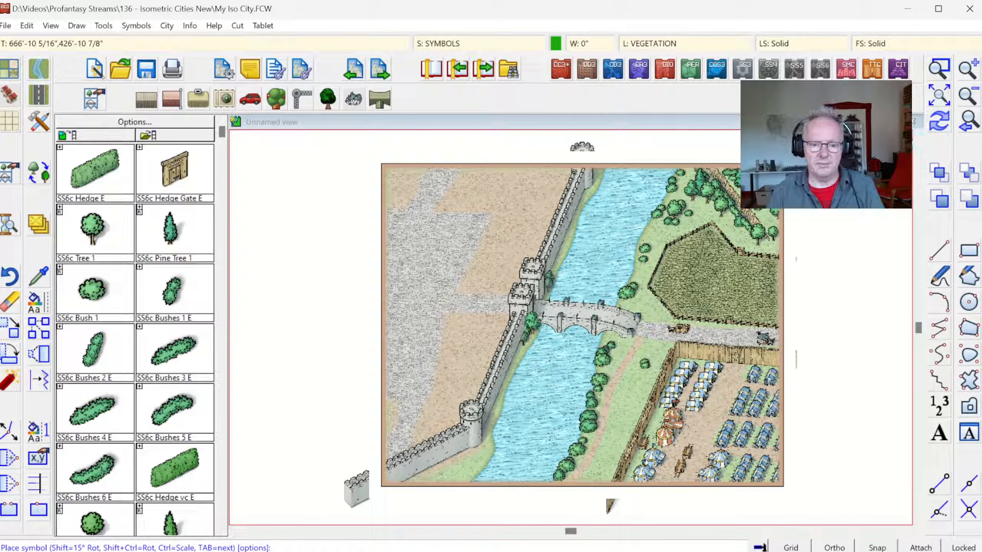
{"action": "left_click", "coordinate": [938, 68]}
{"action": "left_click", "coordinate": [477, 258]}
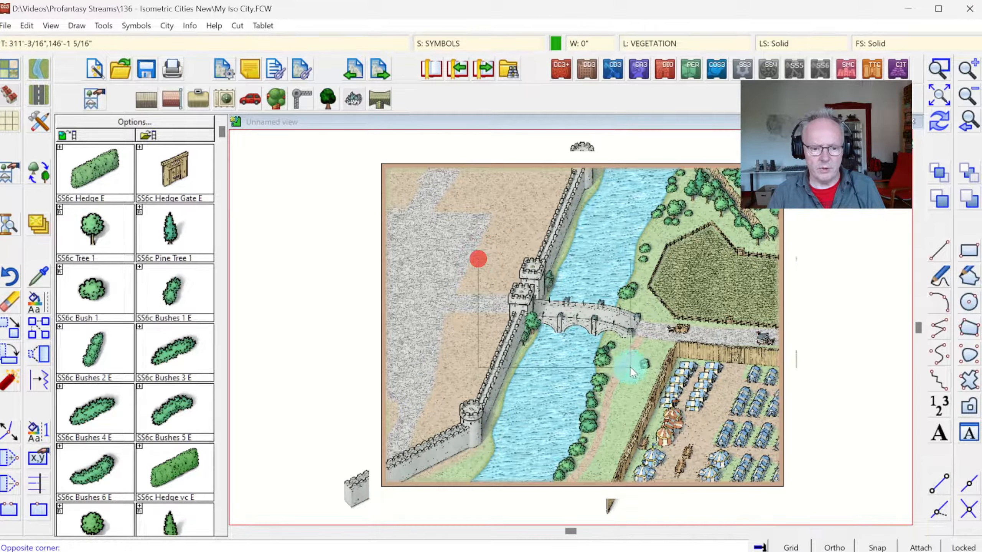
{"action": "left_click", "coordinate": [795, 498]}
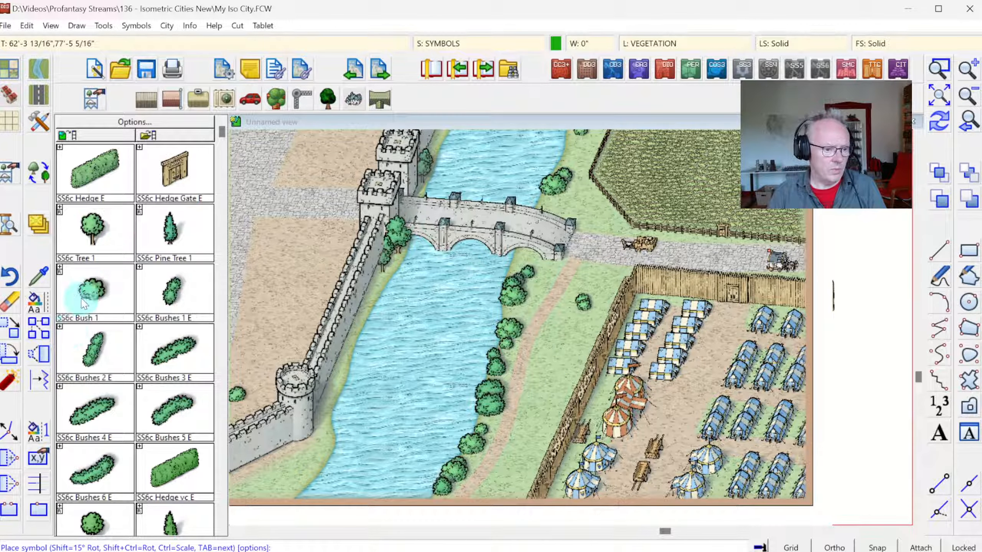
Step: Place SS6c Tree 1 and SS6c Bush 1 symbols in small clusters on the grass between the dirt path and the camp's palisade
{"action": "left_click", "coordinate": [99, 234]}
{"action": "left_click", "coordinate": [556, 347]}
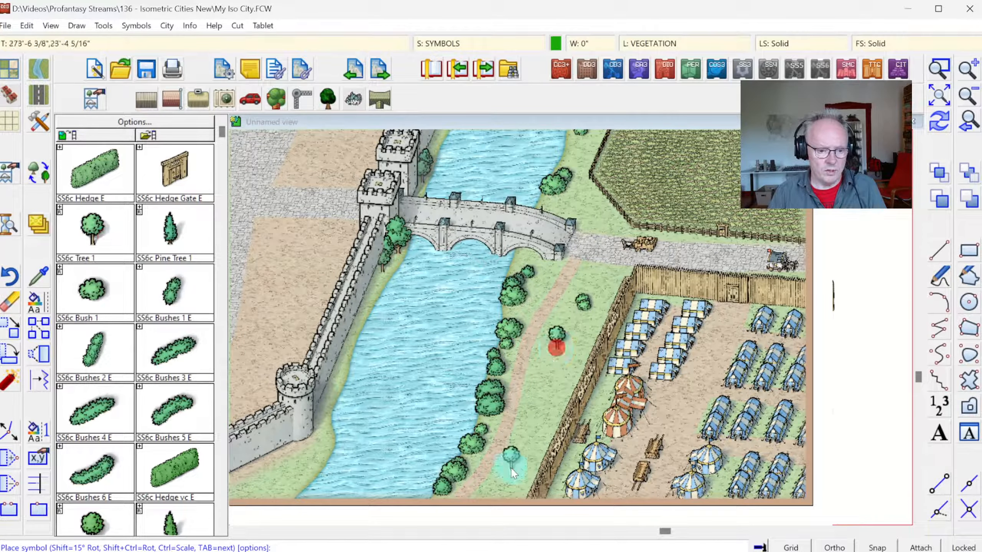
{"action": "left_click", "coordinate": [522, 461]}
{"action": "left_click", "coordinate": [84, 290]}
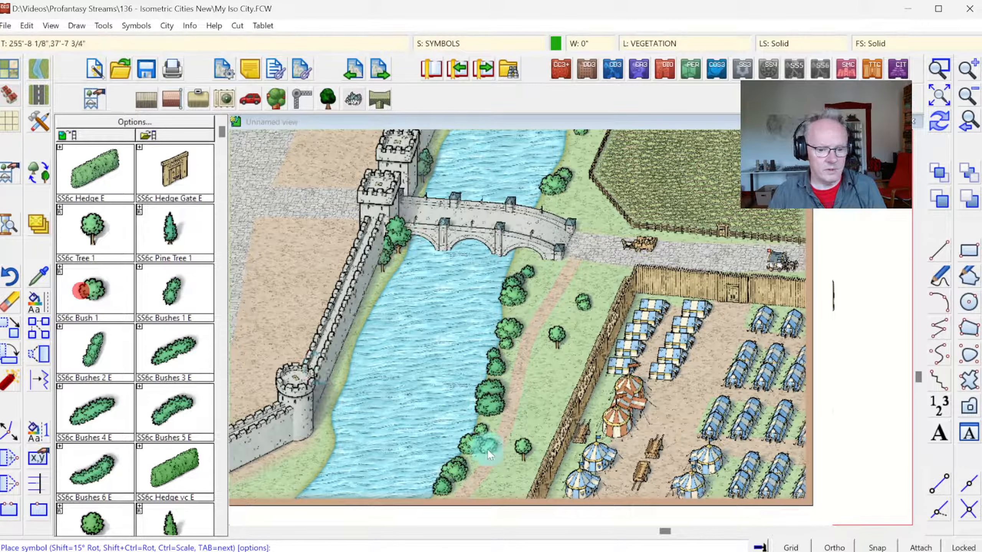
{"action": "left_click", "coordinate": [516, 465]}
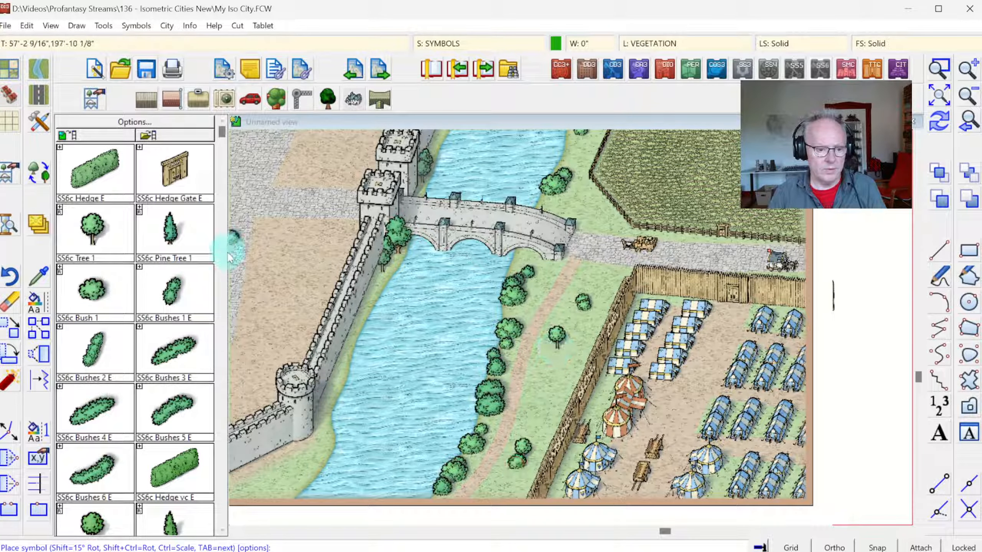
{"action": "left_click", "coordinate": [553, 352]}
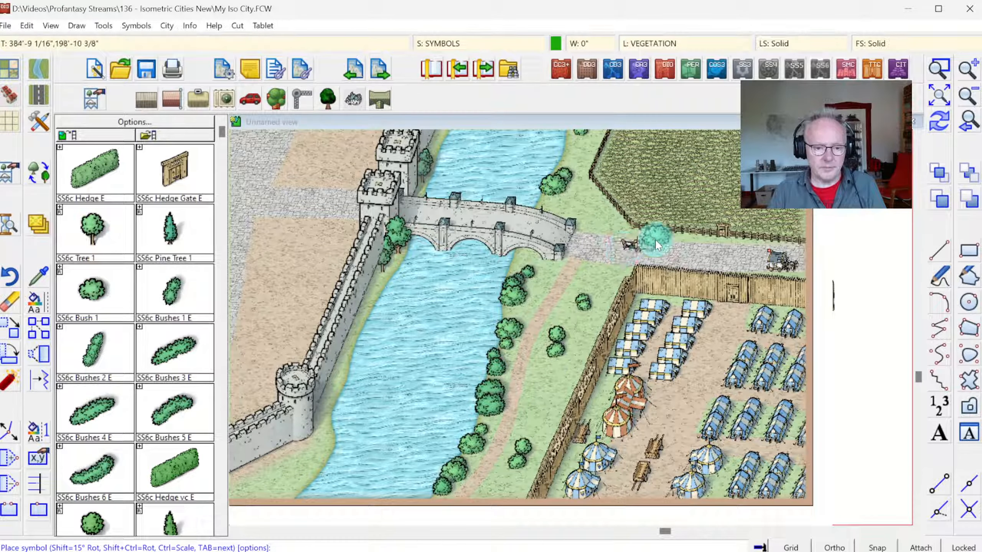
{"action": "left_click", "coordinate": [590, 298]}
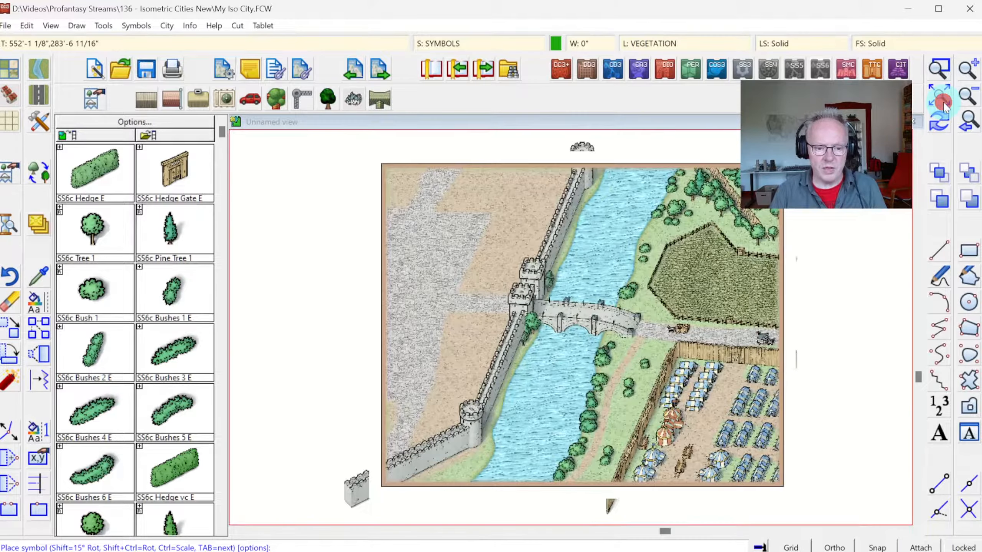
Step: Bring the city wall segment directly south of the bridge gate tower to the front
{"action": "left_click", "coordinate": [939, 97]}
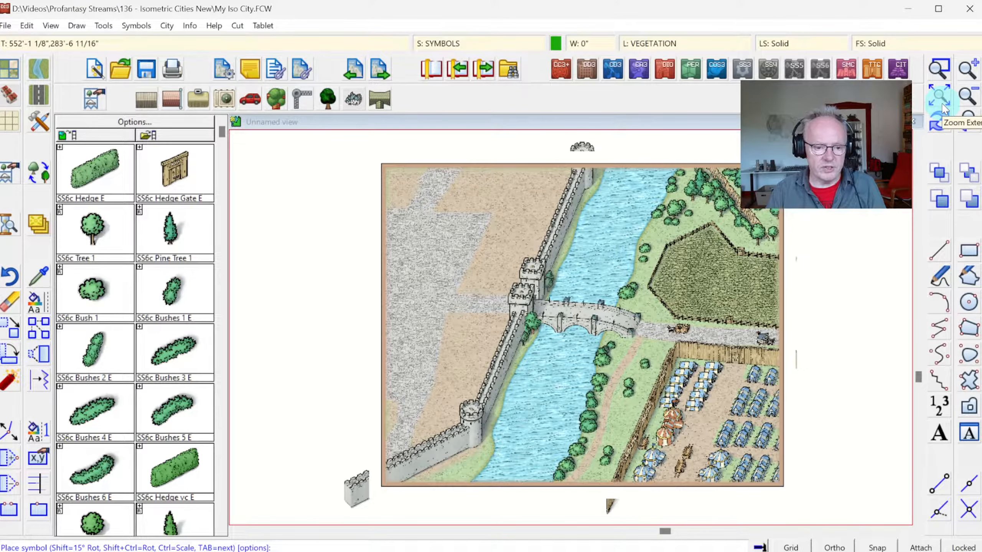
{"action": "left_click", "coordinate": [939, 68]}
{"action": "left_click", "coordinate": [474, 283]}
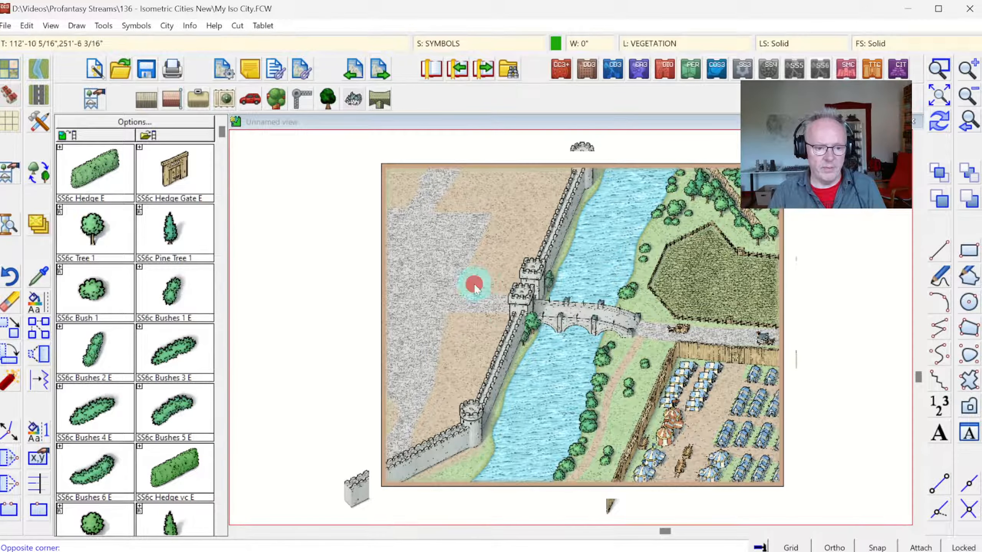
{"action": "left_click", "coordinate": [580, 364]}
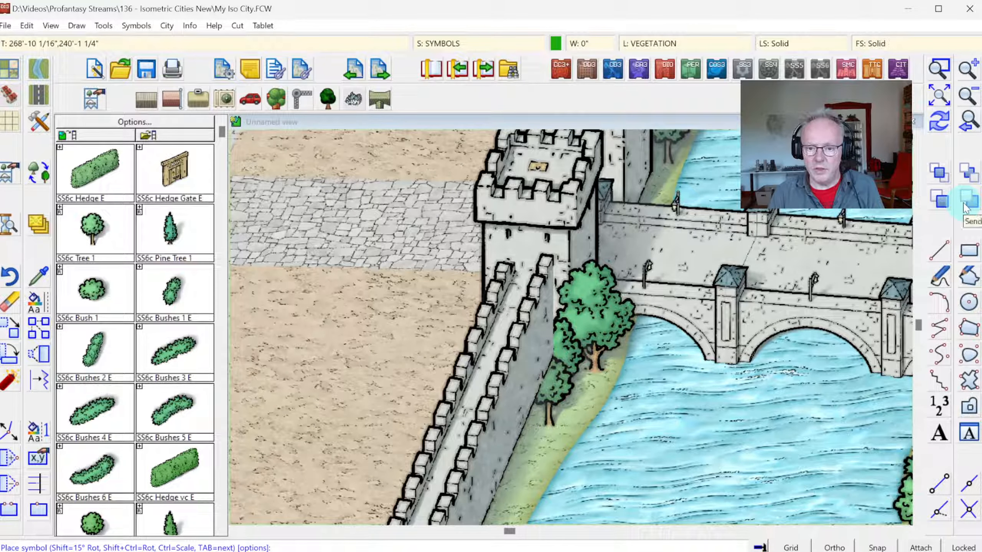
{"action": "left_click", "coordinate": [941, 202]}
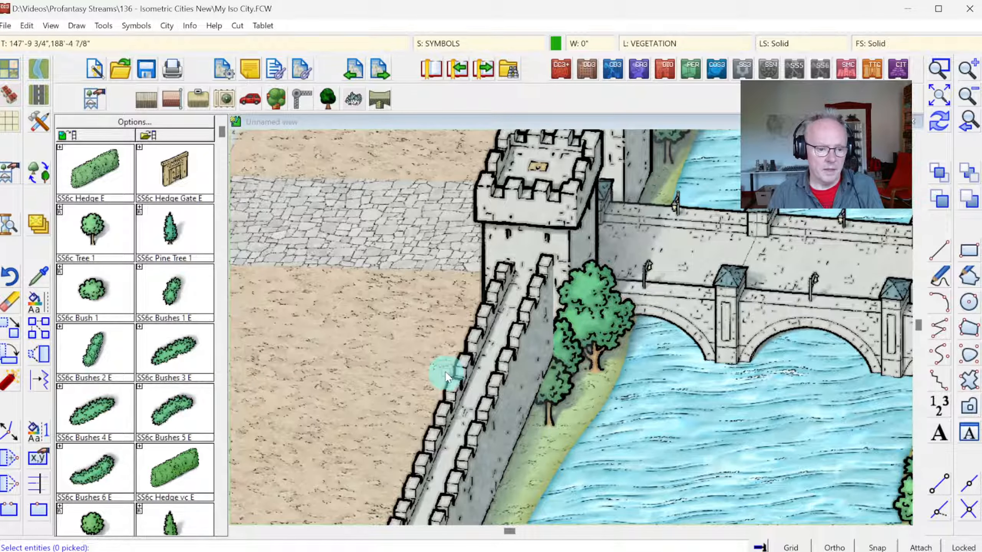
{"action": "left_click", "coordinate": [458, 366]}
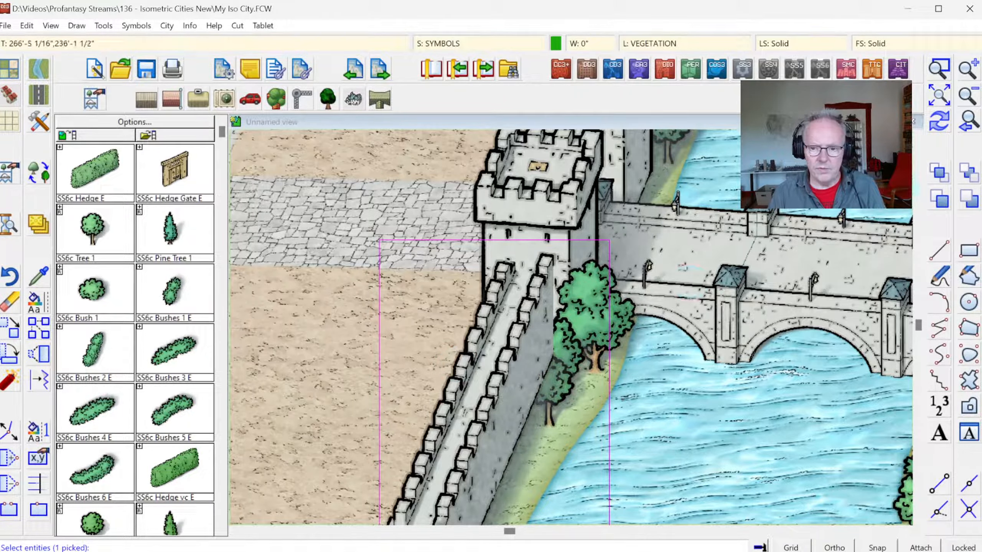
{"action": "key", "text": "d"}
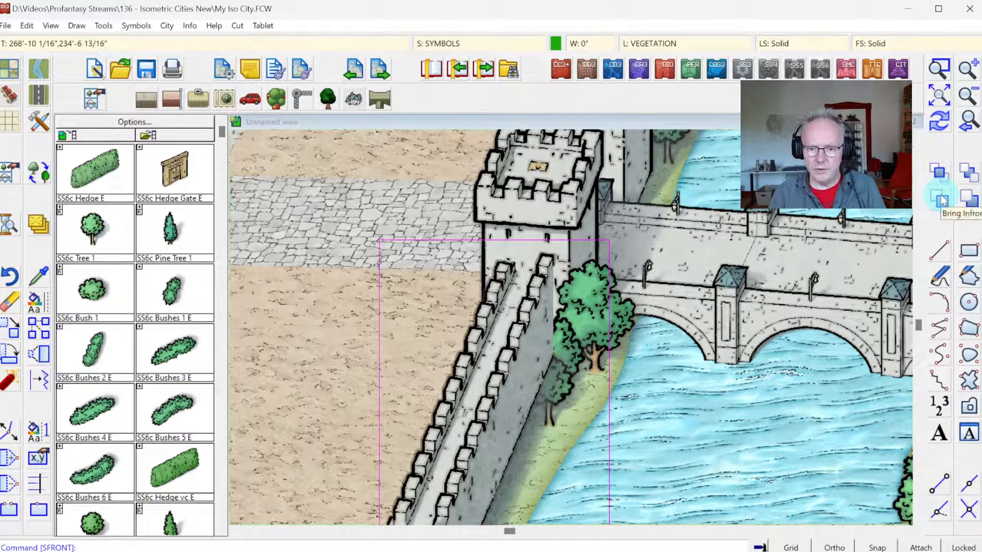
Step: Move the trees on the riverbank beside the gate tower in front of the adjoining wall segment
{"action": "left_click", "coordinate": [941, 200]}
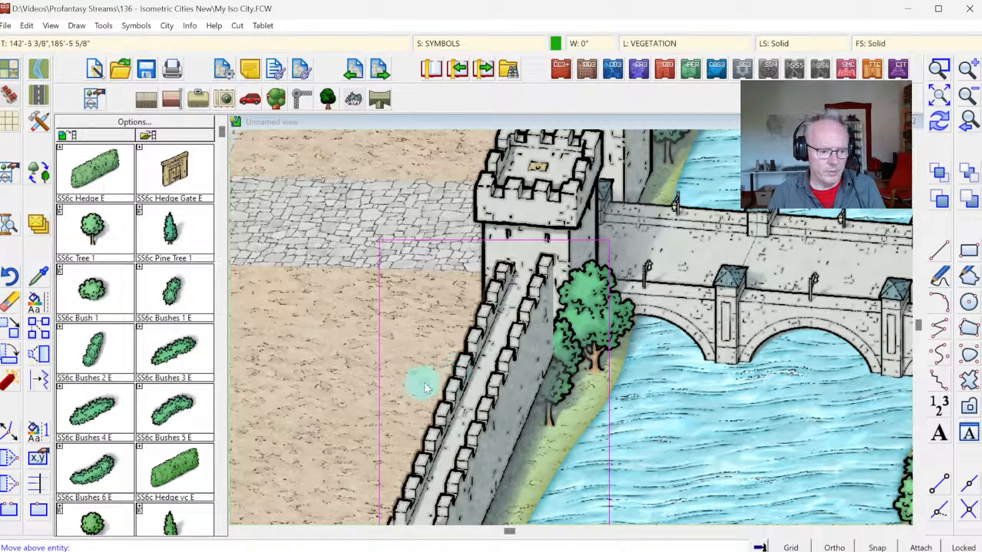
{"action": "left_click", "coordinate": [454, 362]}
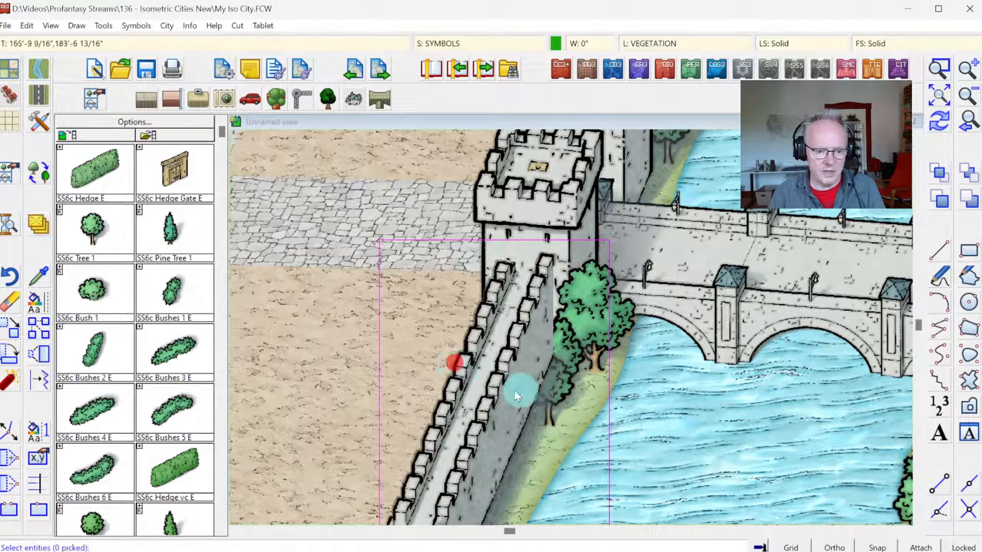
{"action": "left_click", "coordinate": [567, 394]}
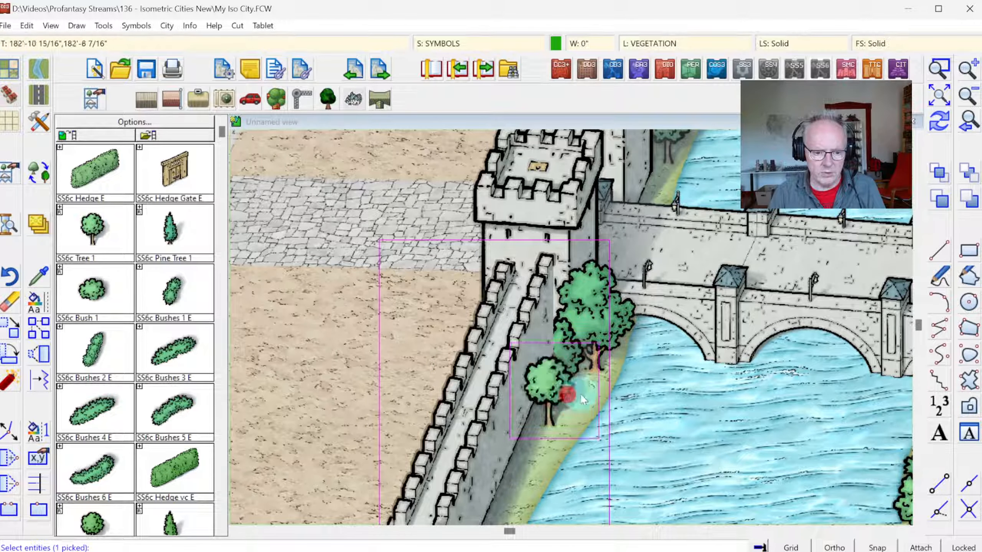
{"action": "left_click", "coordinate": [575, 368]}
{"action": "right_click", "coordinate": [652, 346]}
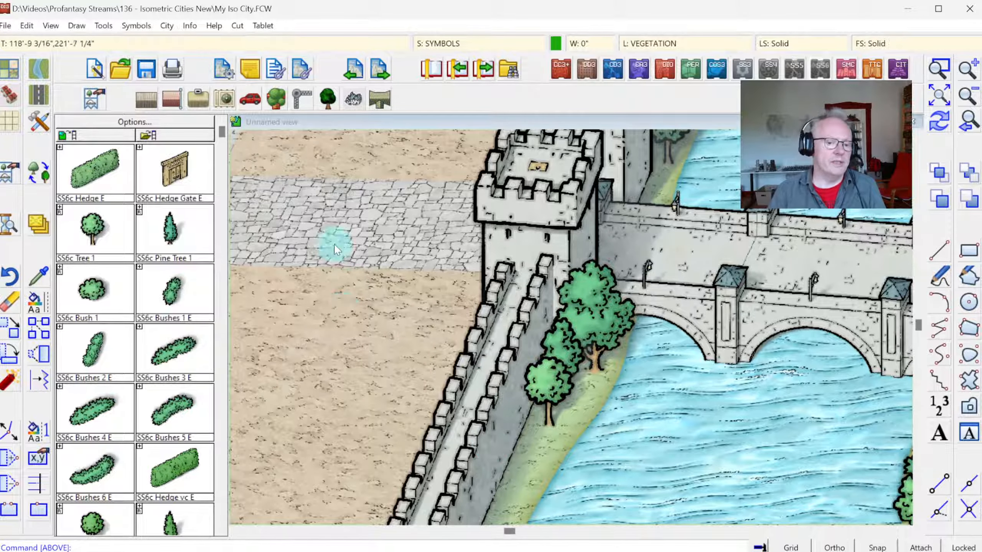
Step: Group the three trees beside the gate tower with the adjoining wall segment
{"action": "left_click", "coordinate": [130, 28]}
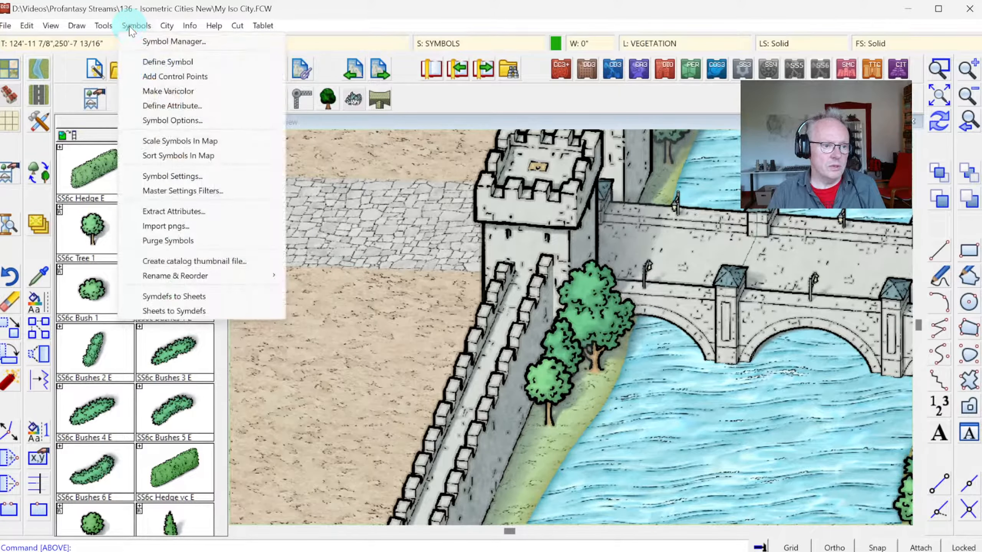
{"action": "mouse_move", "coordinate": [101, 27]}
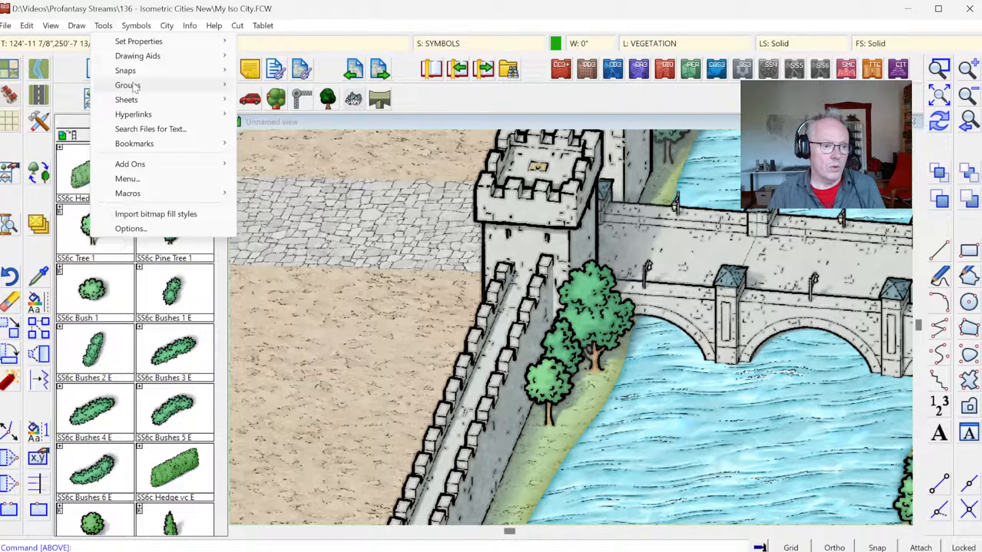
{"action": "mouse_move", "coordinate": [135, 87]}
{"action": "left_click", "coordinate": [288, 84]}
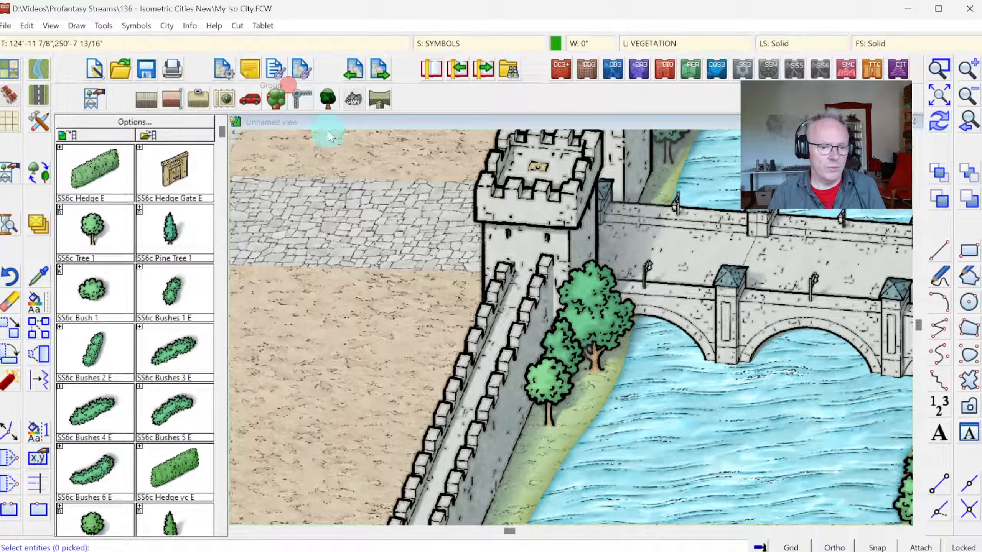
{"action": "right_click", "coordinate": [607, 364]}
{"action": "left_click", "coordinate": [605, 362]}
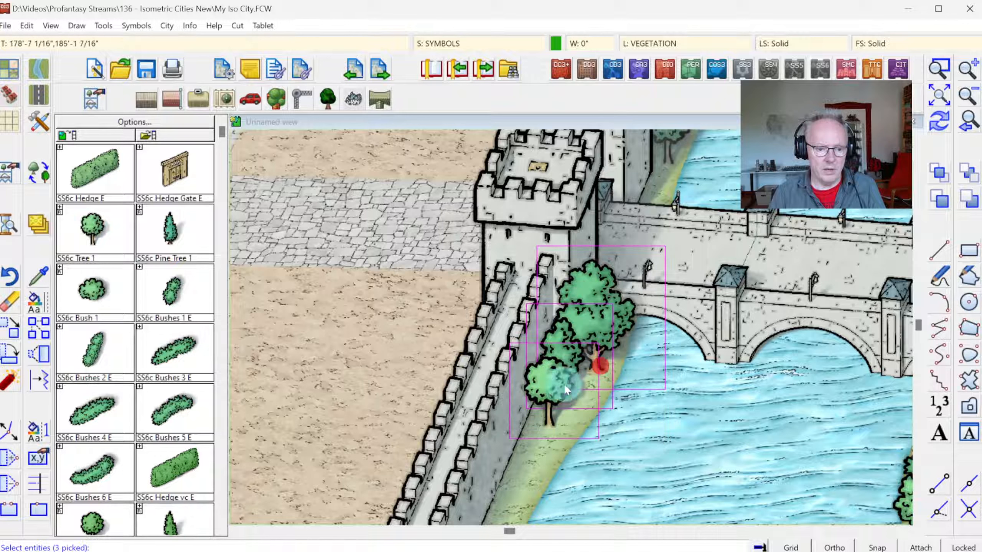
{"action": "left_click", "coordinate": [460, 357]}
{"action": "left_click", "coordinate": [940, 120]}
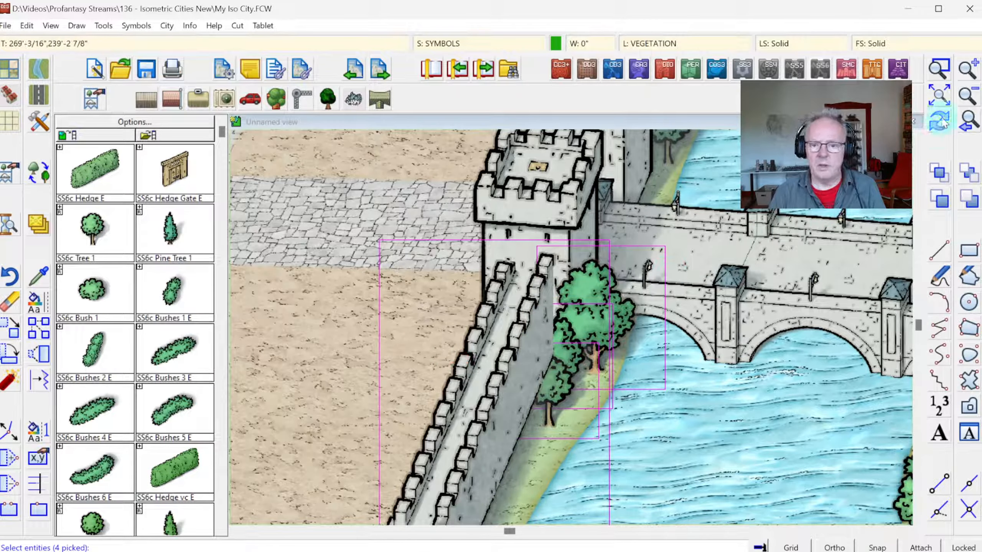
{"action": "right_click", "coordinate": [637, 217]}
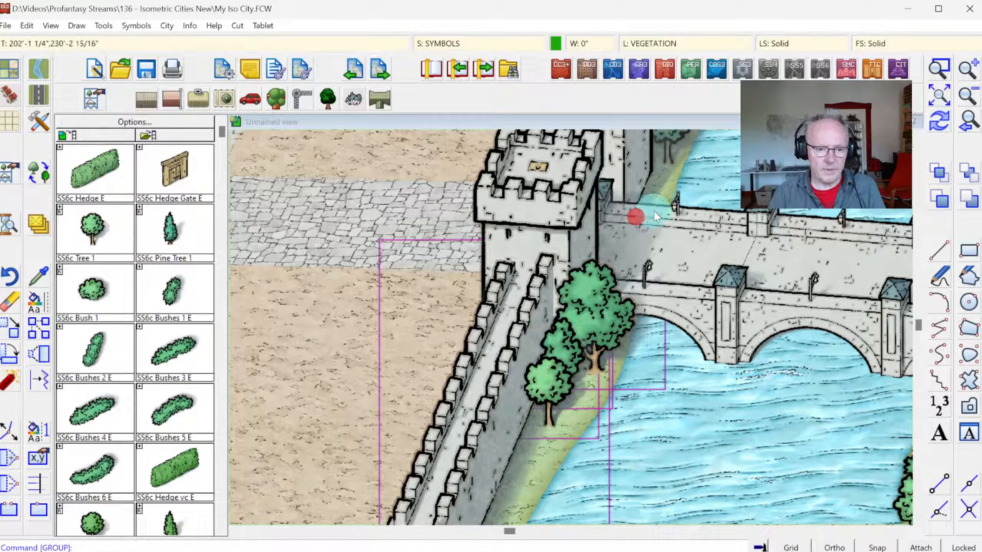
{"action": "left_click", "coordinate": [939, 120]}
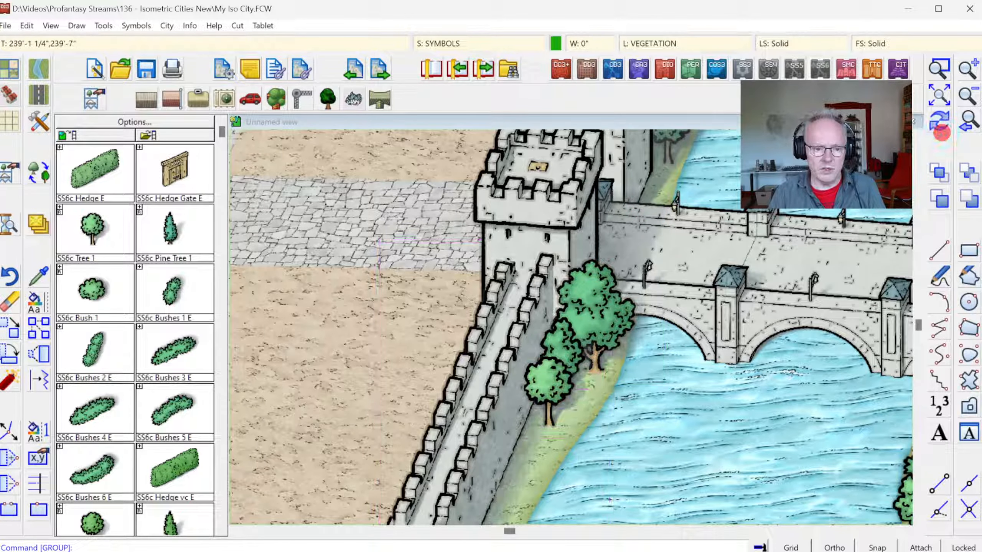
Step: Run Sort Symbols In Map on all entities of the map
{"action": "left_click", "coordinate": [937, 98]}
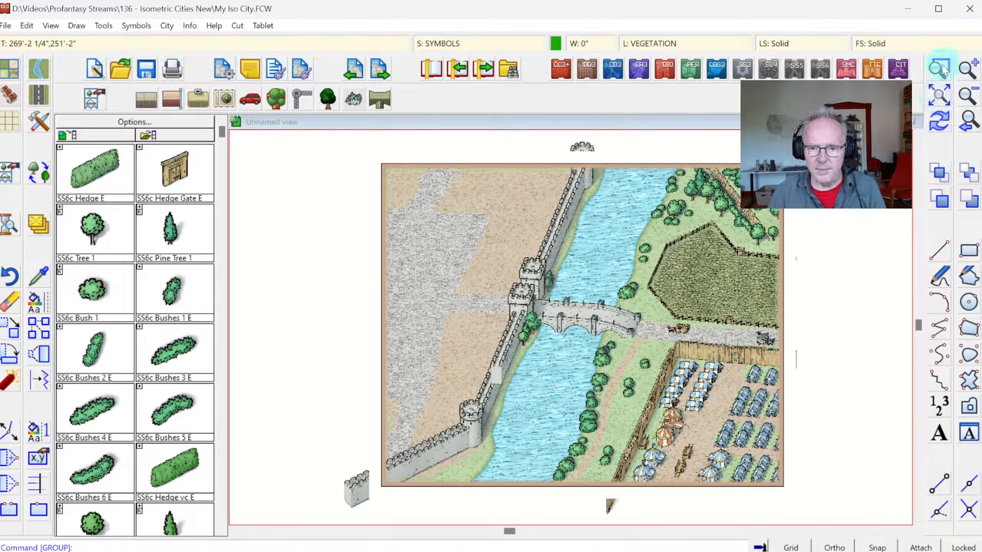
{"action": "left_click", "coordinate": [137, 25]}
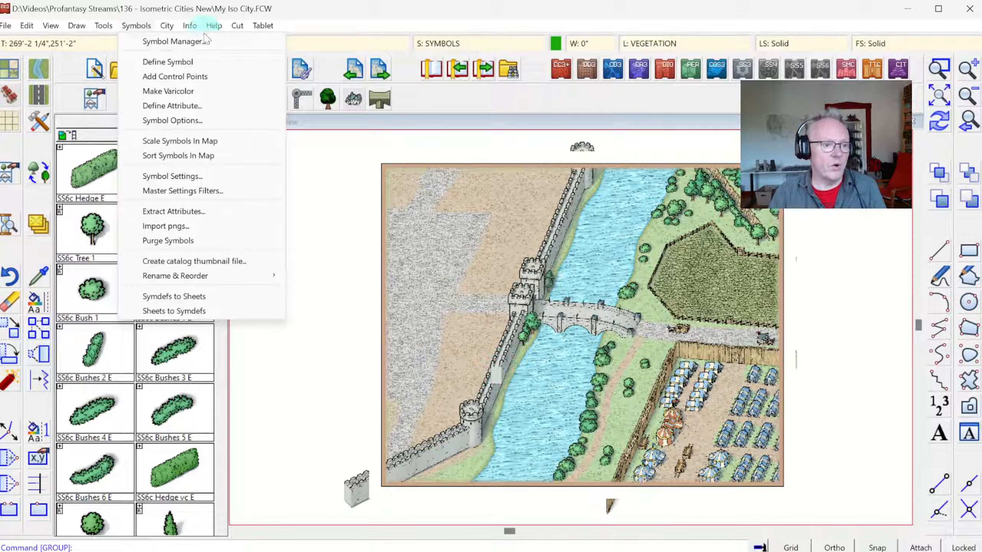
{"action": "left_click", "coordinate": [165, 156]}
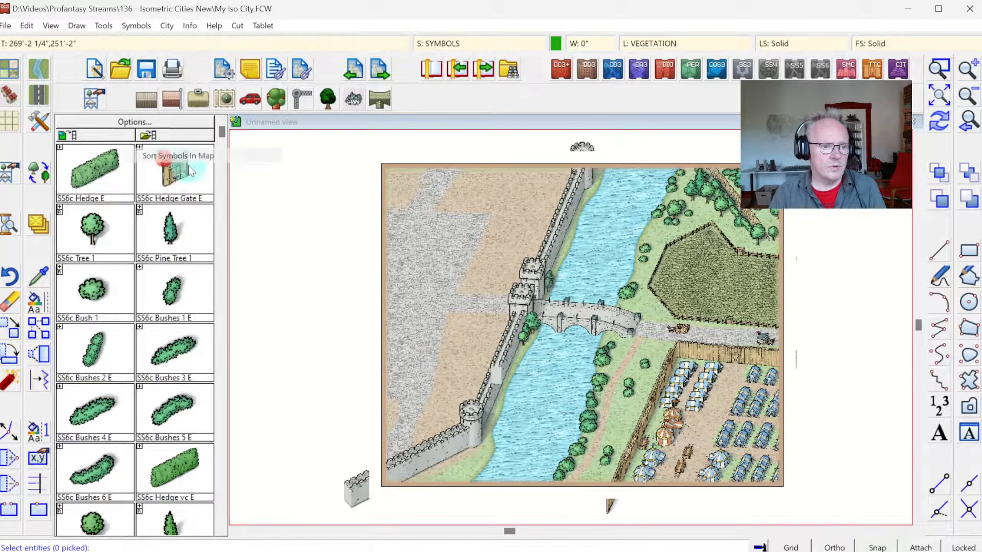
{"action": "right_click", "coordinate": [379, 246]}
{"action": "left_click", "coordinate": [414, 315]}
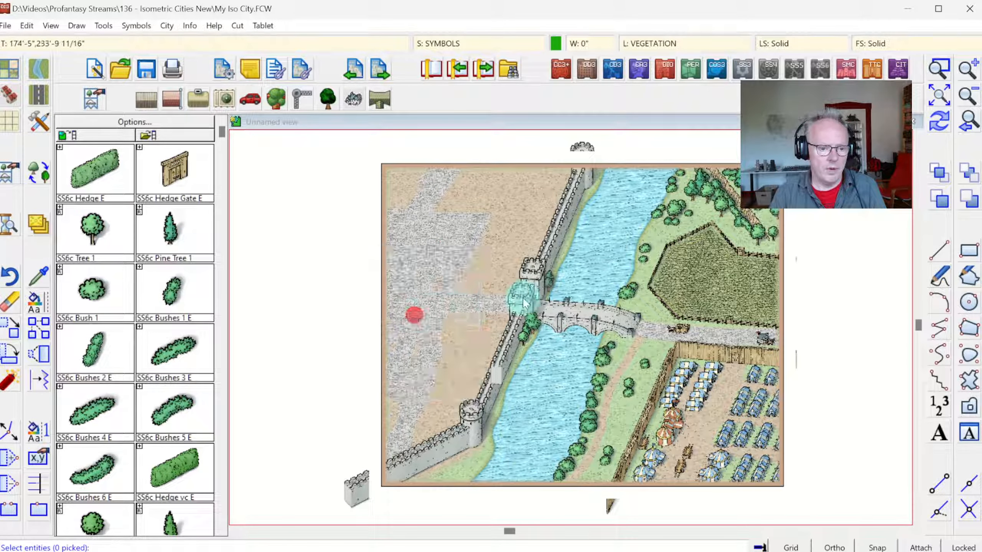
{"action": "right_click", "coordinate": [474, 250]}
{"action": "left_click", "coordinate": [470, 270]}
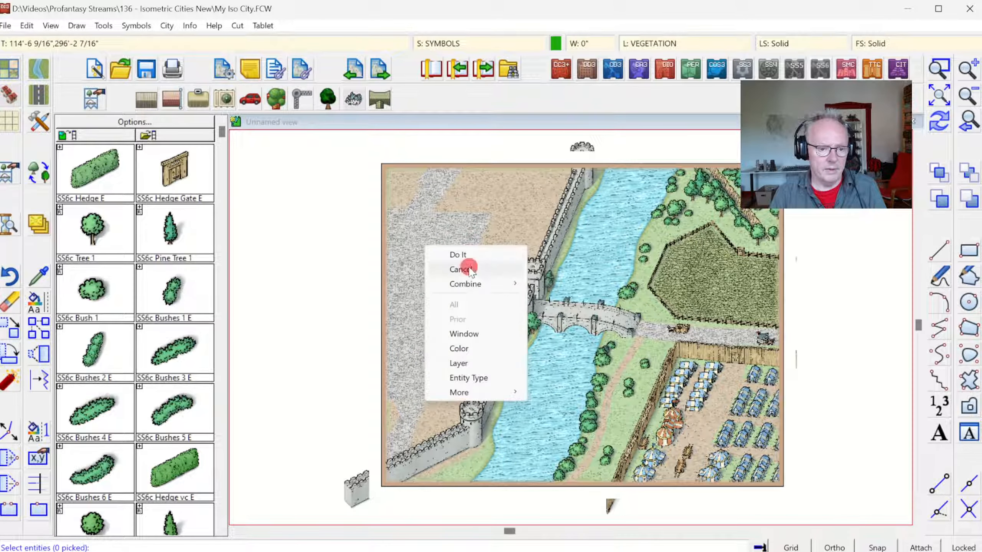
{"action": "right_click", "coordinate": [468, 264]}
{"action": "left_click", "coordinate": [447, 319]}
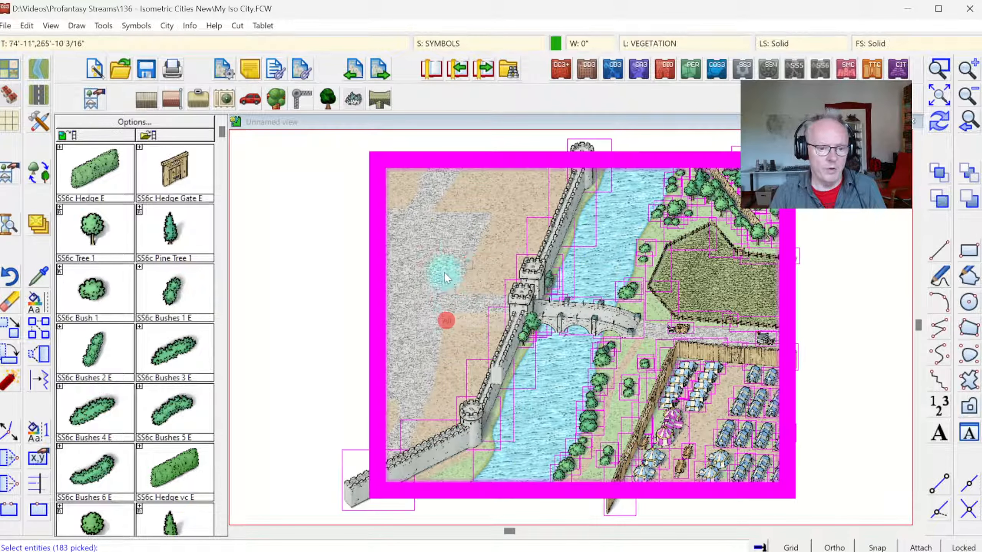
{"action": "right_click", "coordinate": [458, 243]}
{"action": "left_click", "coordinate": [458, 246]}
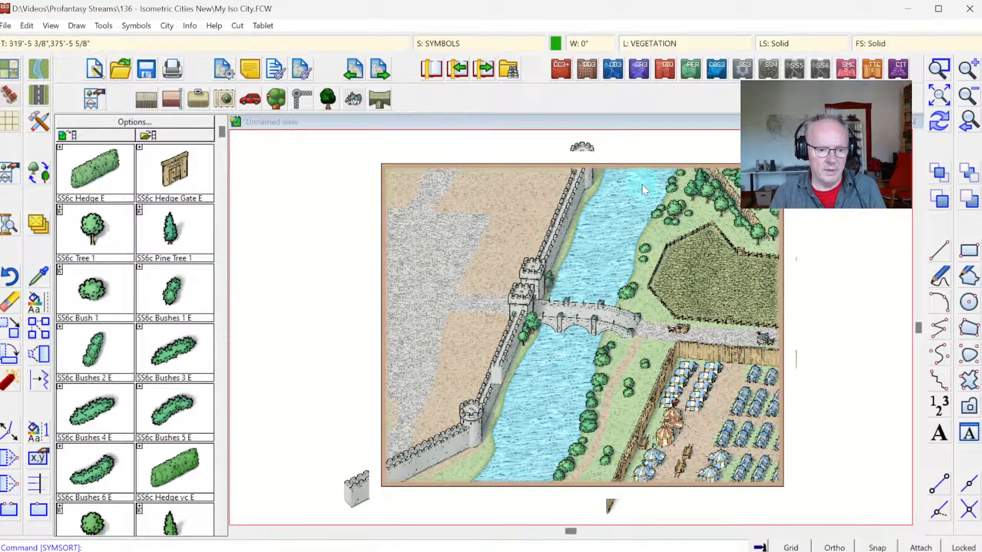
Step: Bring the round corner tower and the wall segments on both sides of it to the front, leaving out the map border
{"action": "left_click", "coordinate": [939, 68]}
{"action": "left_click", "coordinate": [376, 352]}
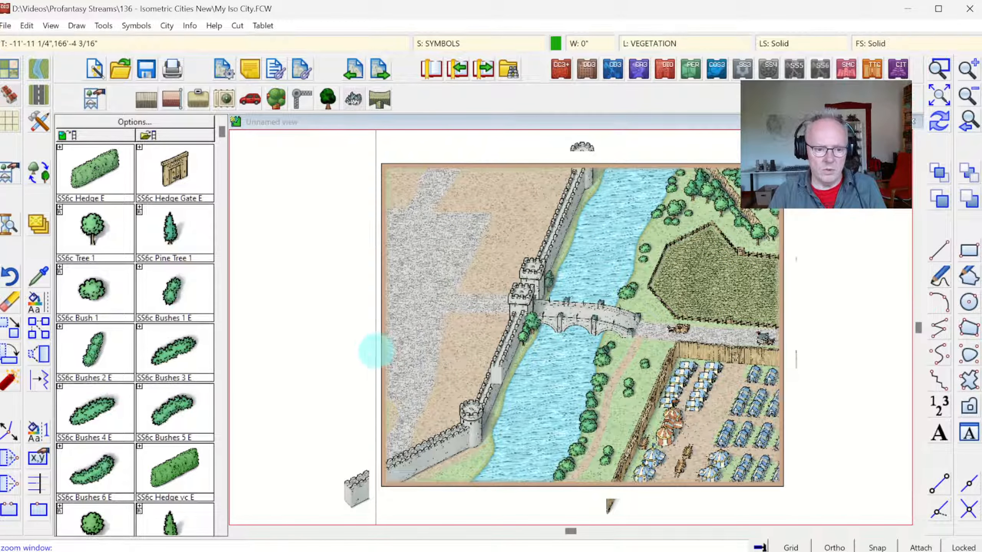
{"action": "left_click", "coordinate": [544, 471]}
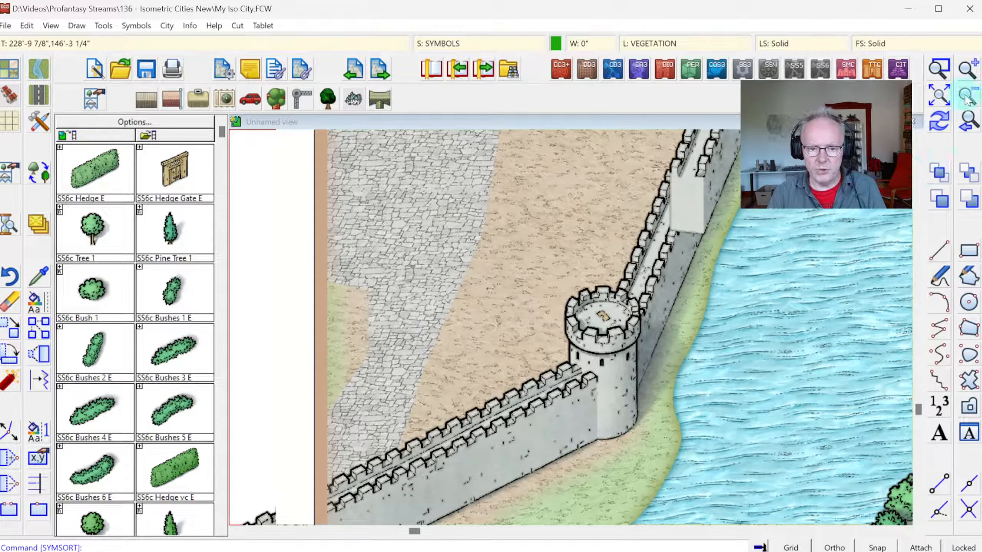
{"action": "left_click", "coordinate": [965, 97]}
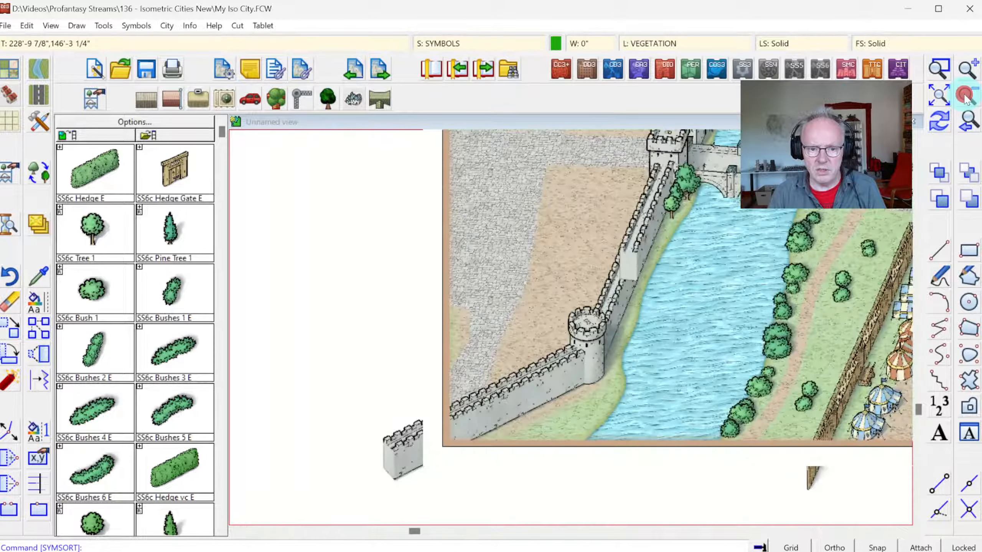
{"action": "left_click", "coordinate": [940, 71]}
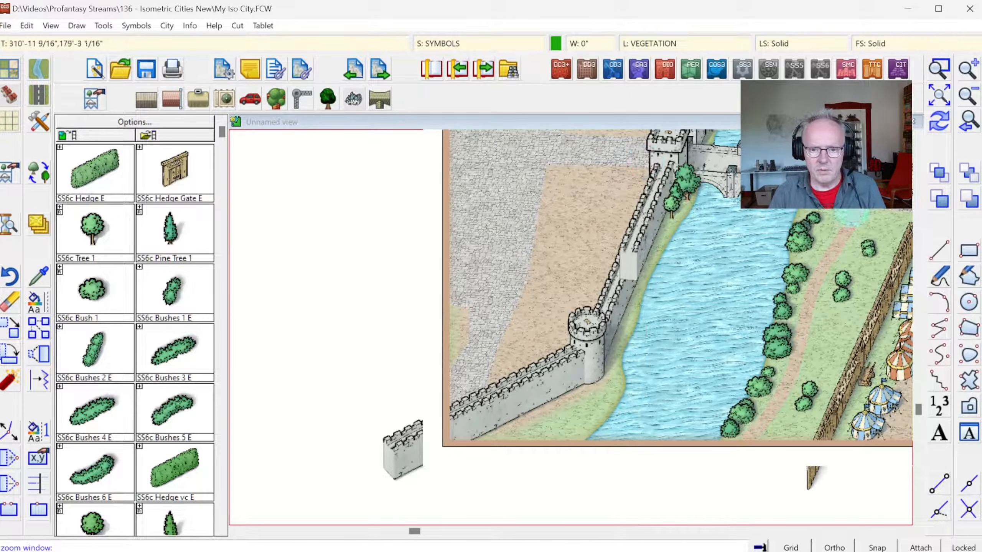
{"action": "left_click", "coordinate": [935, 177]}
{"action": "left_click", "coordinate": [562, 309]}
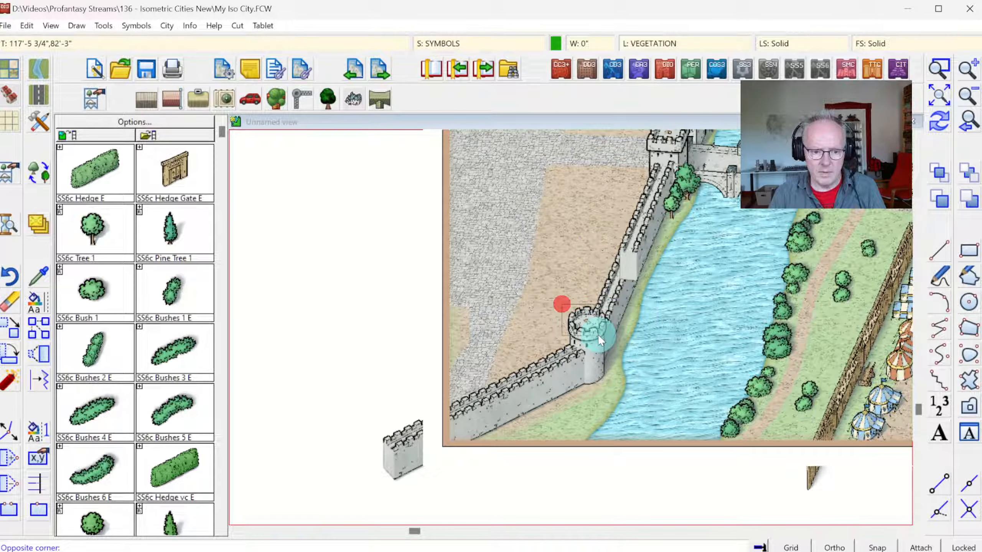
{"action": "left_click", "coordinate": [565, 346]}
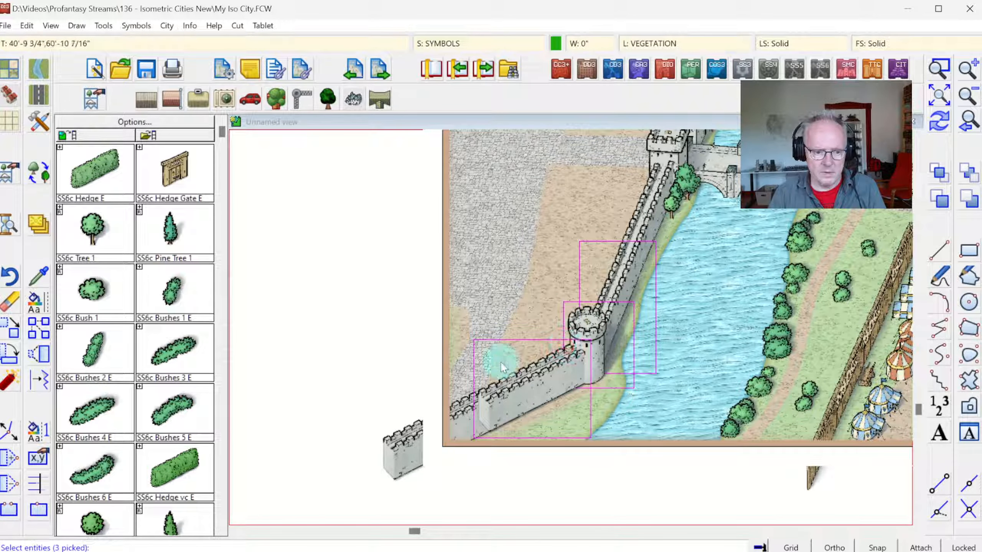
{"action": "left_click", "coordinate": [456, 400]}
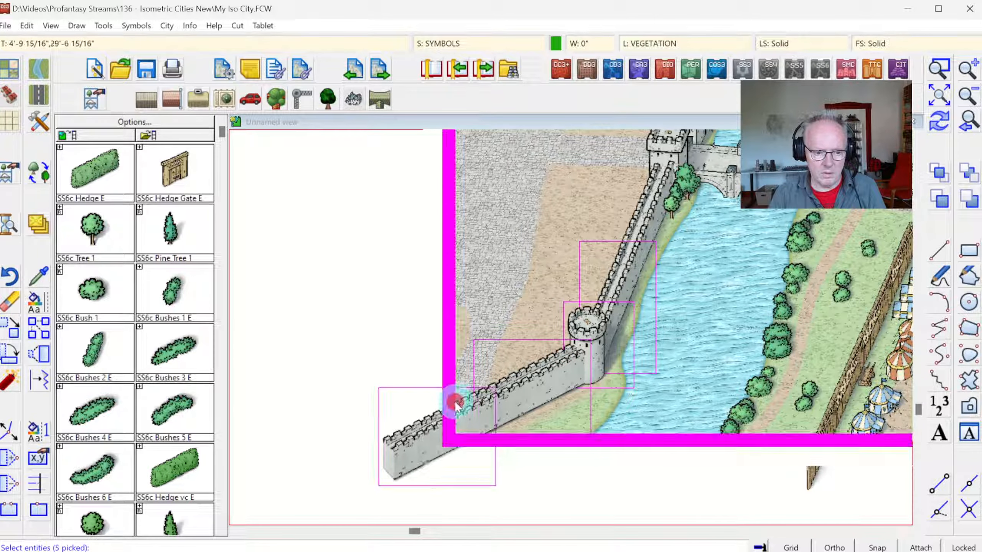
{"action": "right_click", "coordinate": [534, 240]}
{"action": "left_click", "coordinate": [516, 322]}
{"action": "left_click", "coordinate": [393, 232]}
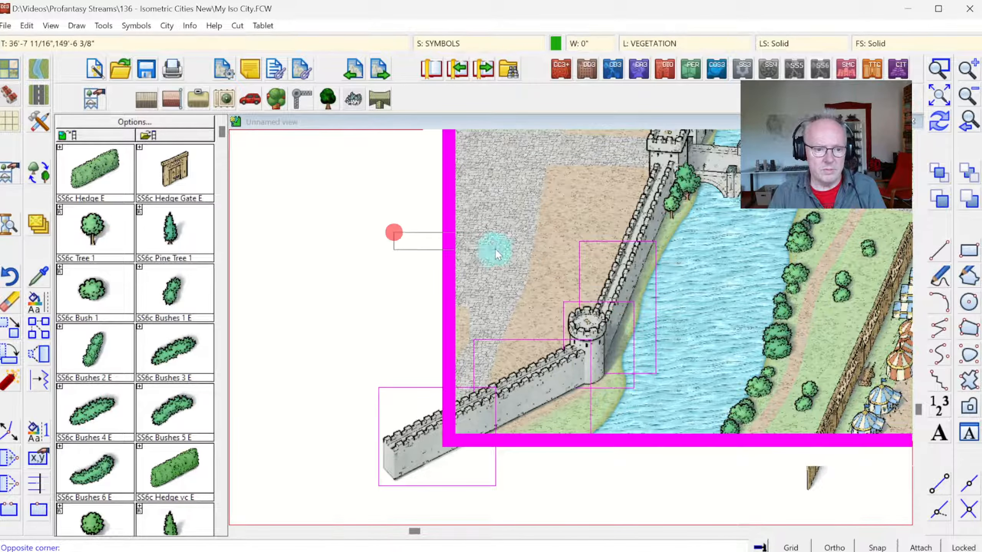
{"action": "left_click", "coordinate": [497, 250]}
{"action": "right_click", "coordinate": [537, 234]}
{"action": "left_click", "coordinate": [541, 239]}
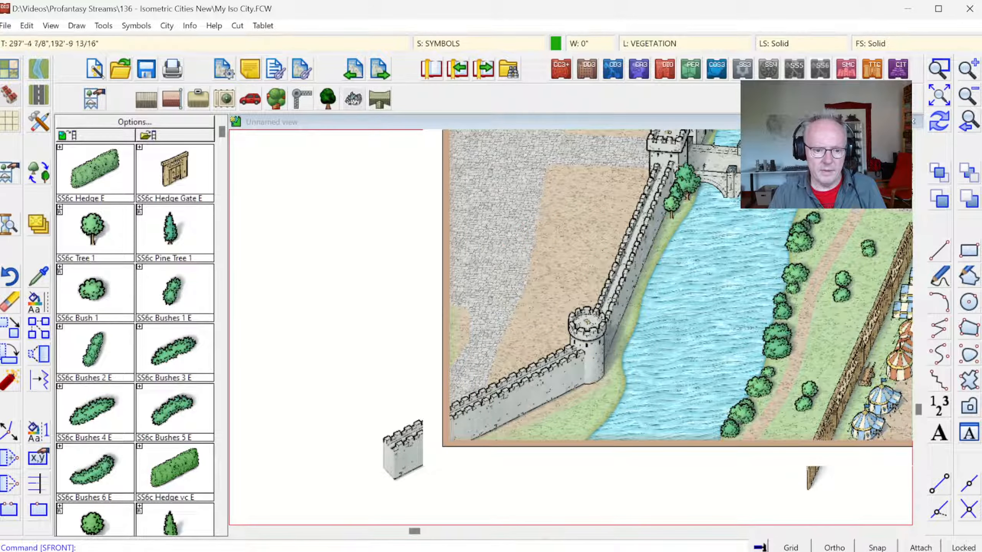
Step: Ungroup the trees beside the gate tower from the wall segment south of the bridge
{"action": "left_click", "coordinate": [939, 69]}
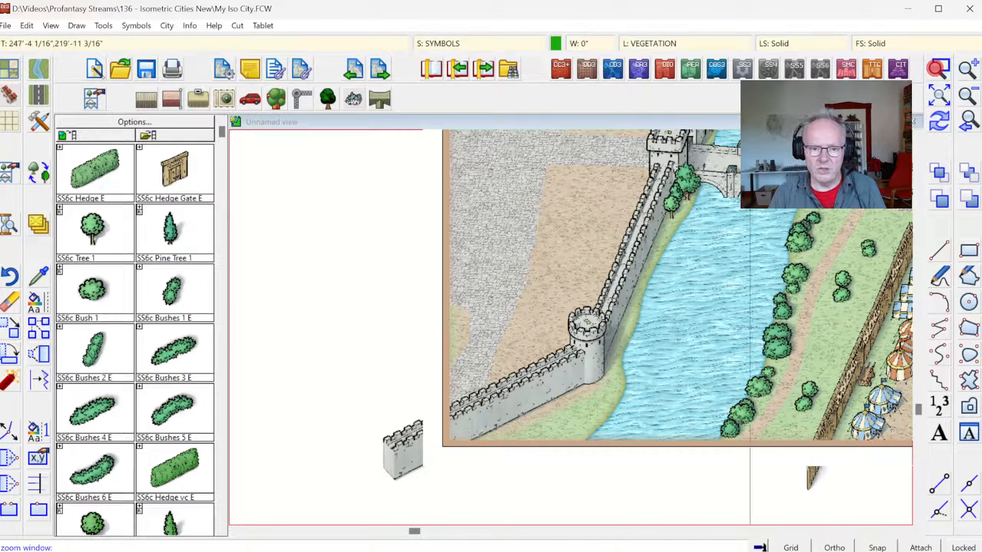
{"action": "left_click", "coordinate": [579, 158]}
{"action": "left_click", "coordinate": [707, 277]}
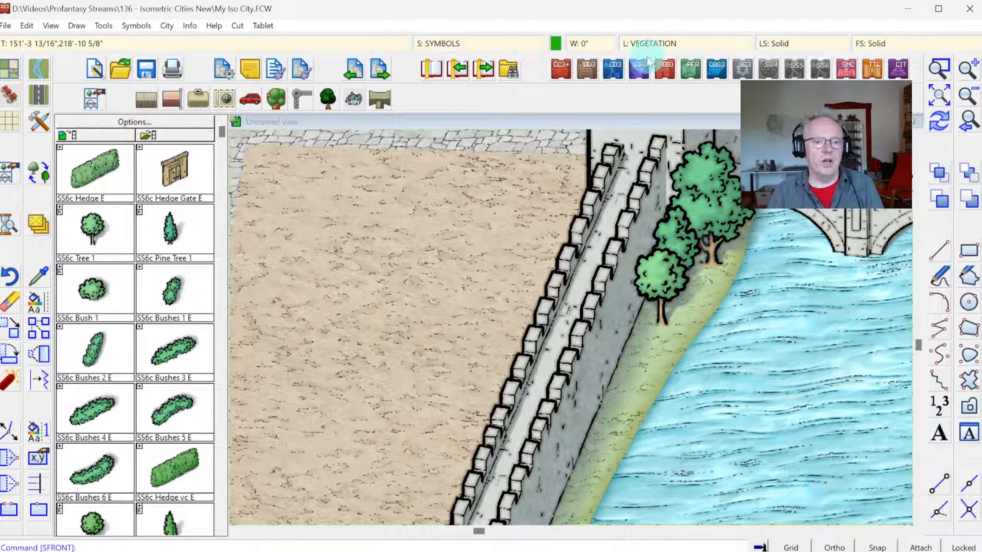
{"action": "left_click", "coordinate": [940, 97]}
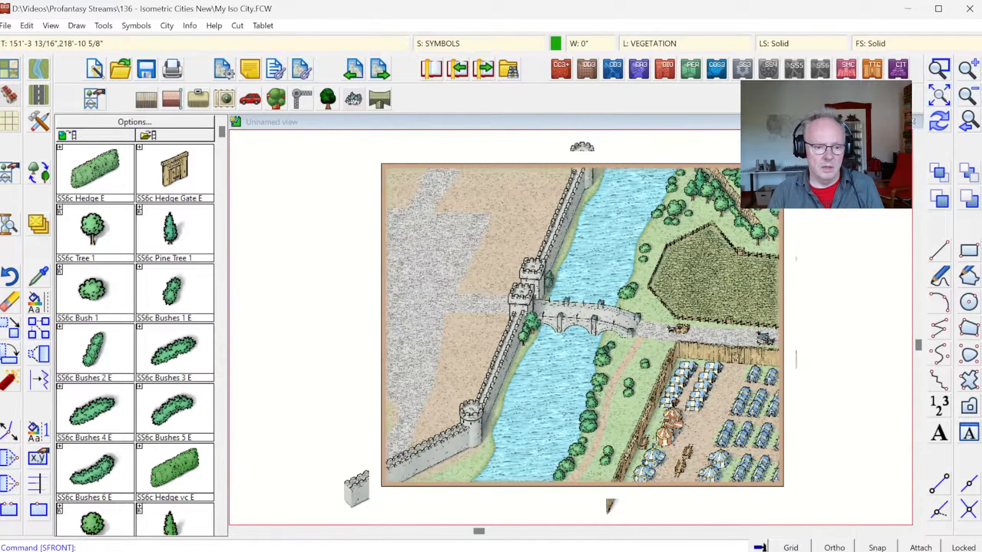
{"action": "left_click", "coordinate": [104, 25]}
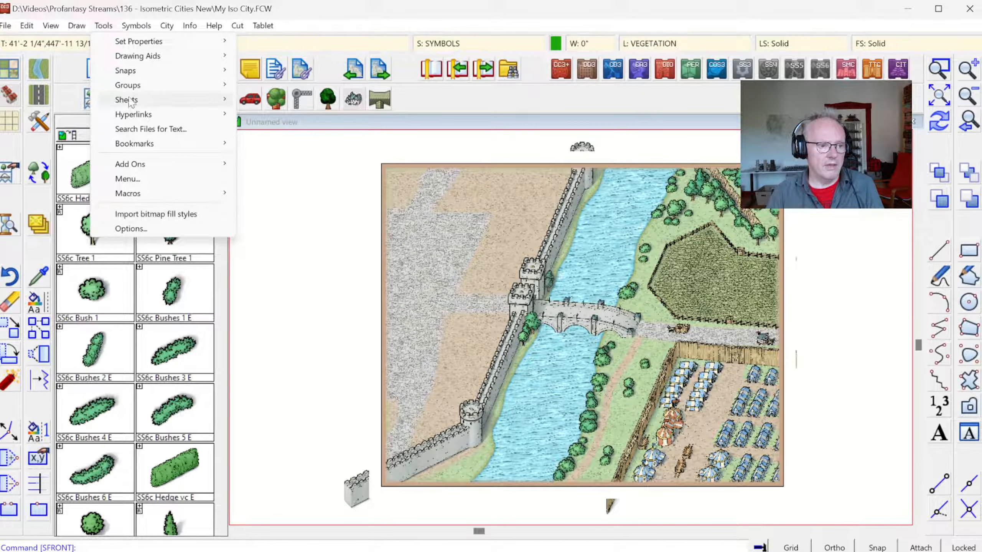
{"action": "mouse_move", "coordinate": [128, 86]}
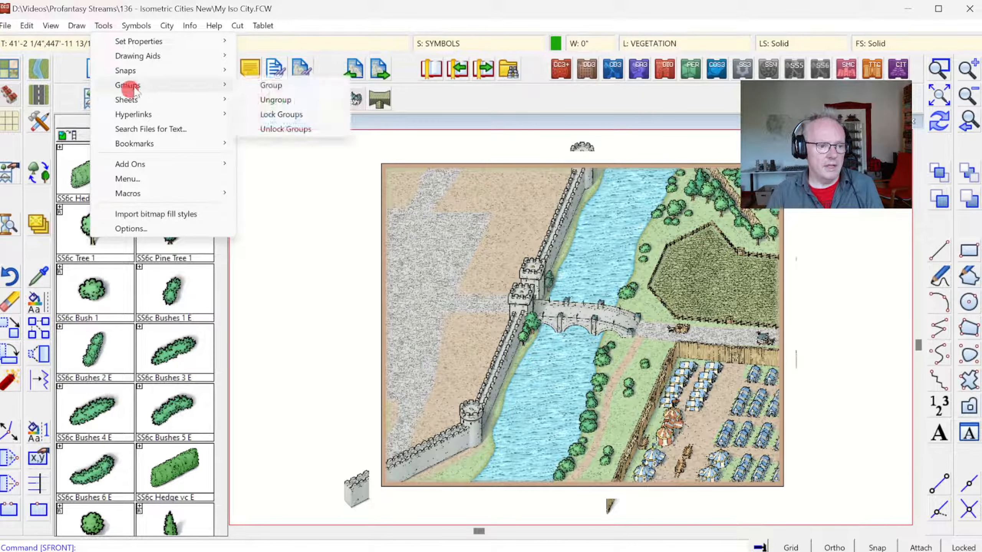
{"action": "left_click", "coordinate": [278, 101]}
{"action": "left_click", "coordinate": [502, 336]}
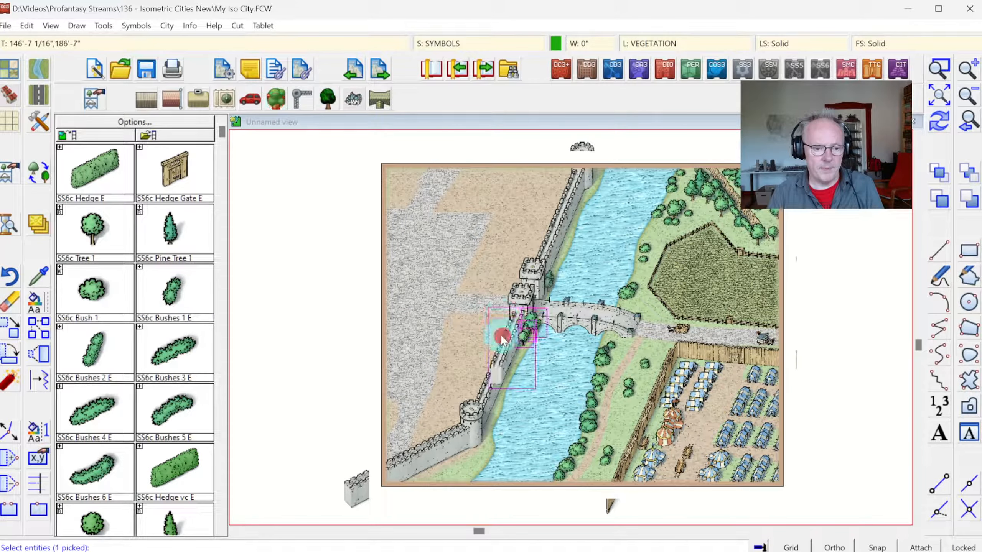
{"action": "right_click", "coordinate": [471, 312]}
{"action": "left_click", "coordinate": [454, 317]}
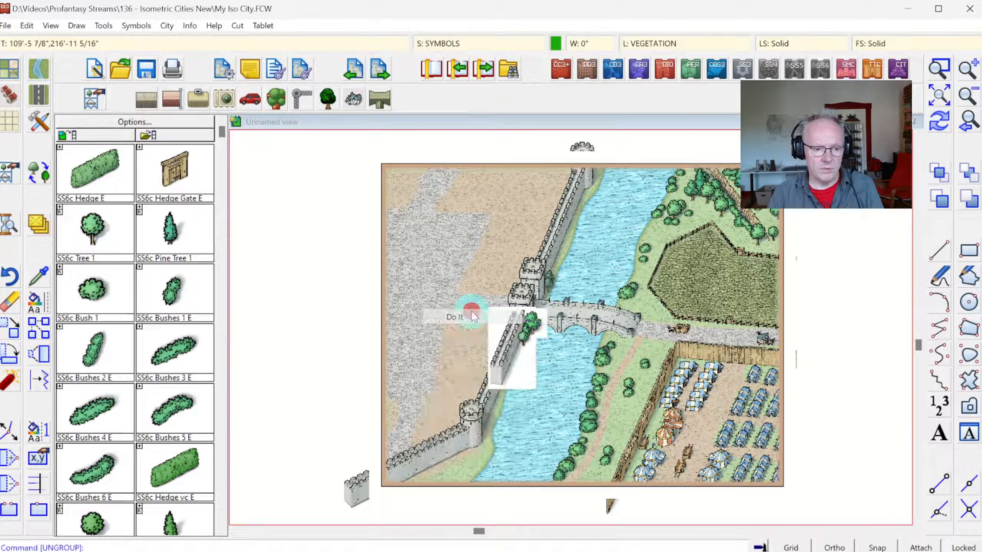
Step: Bring the southwest corner tower and its three adjoining wall segments to the front again
{"action": "left_click", "coordinate": [136, 26]}
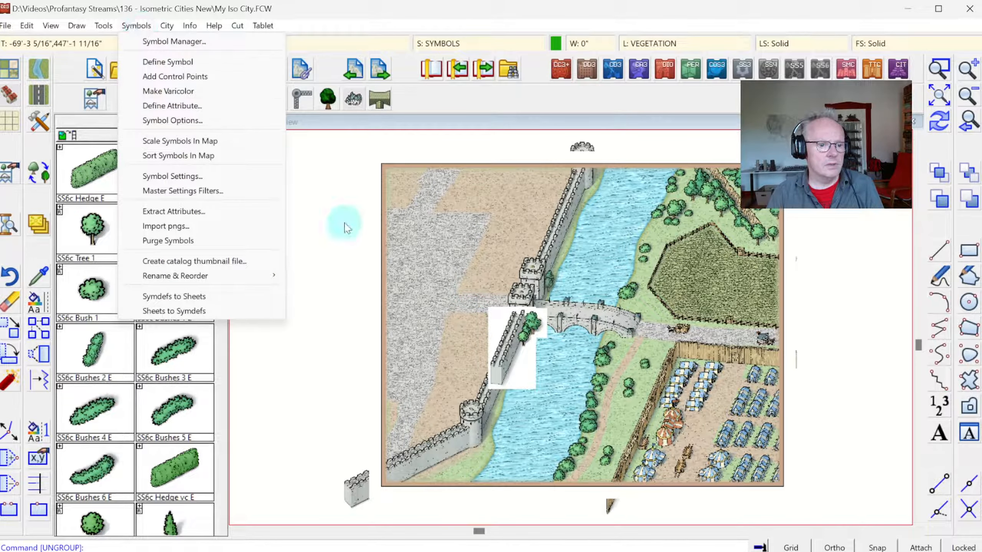
{"action": "left_click", "coordinate": [942, 175]}
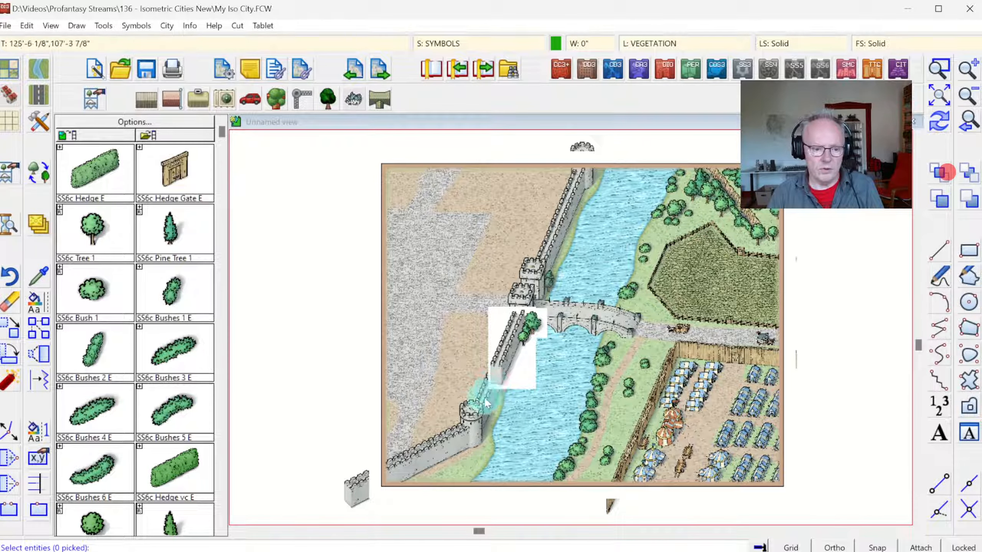
{"action": "left_click", "coordinate": [474, 402]}
{"action": "left_click", "coordinate": [471, 408]}
{"action": "left_click", "coordinate": [453, 426]}
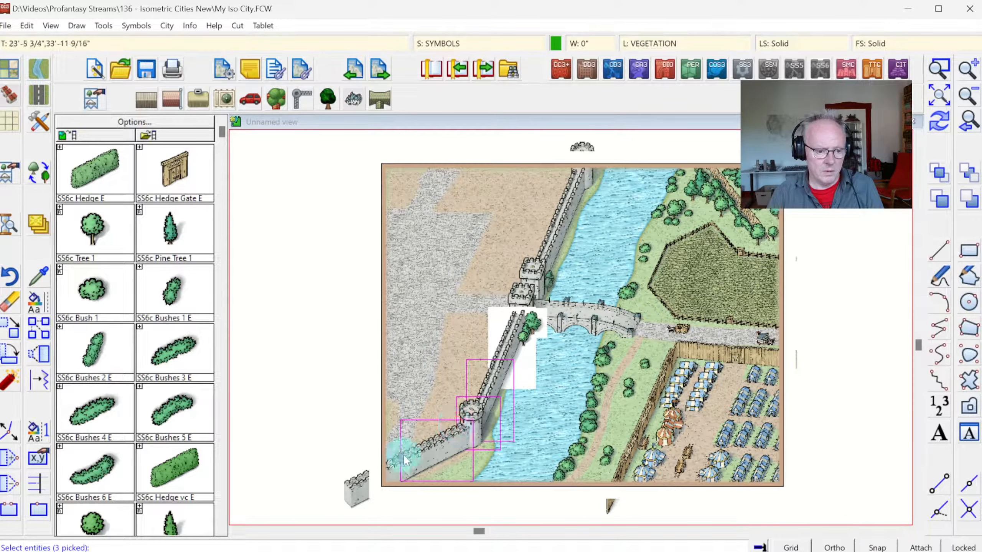
{"action": "left_click", "coordinate": [393, 456]}
{"action": "right_click", "coordinate": [512, 313]}
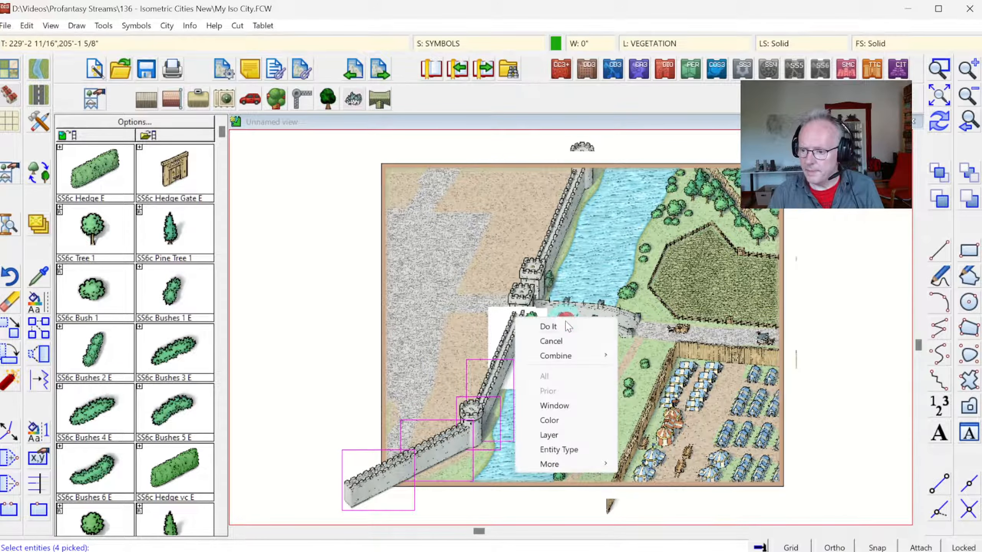
{"action": "left_click", "coordinate": [529, 327]}
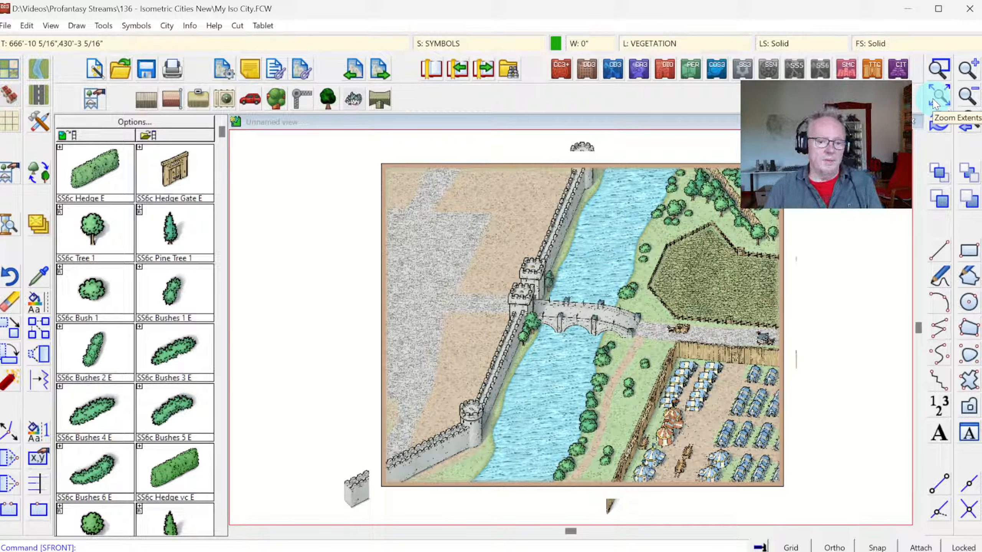
Step: Set the current drawing color to black
{"action": "left_click", "coordinate": [939, 71]}
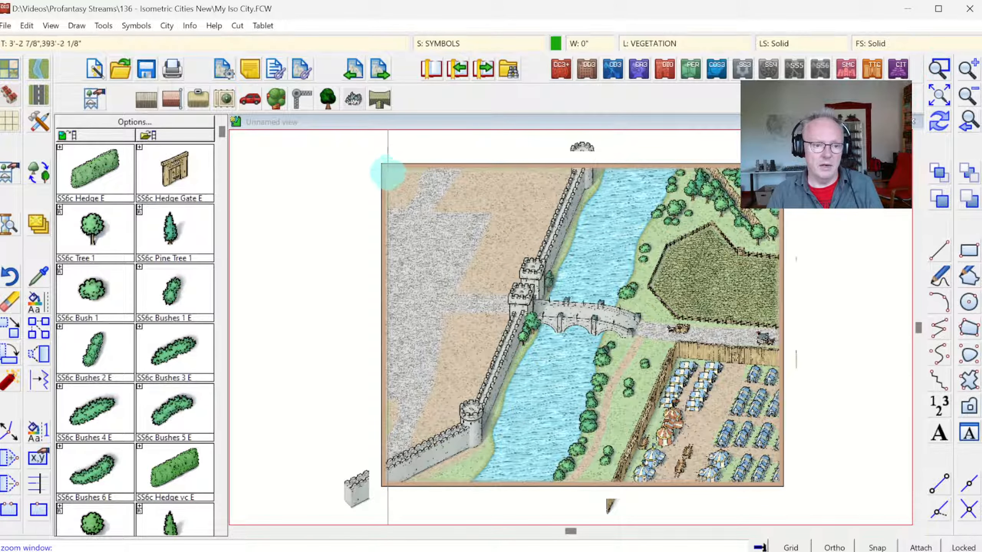
{"action": "left_click", "coordinate": [356, 154]}
{"action": "left_click", "coordinate": [794, 501]}
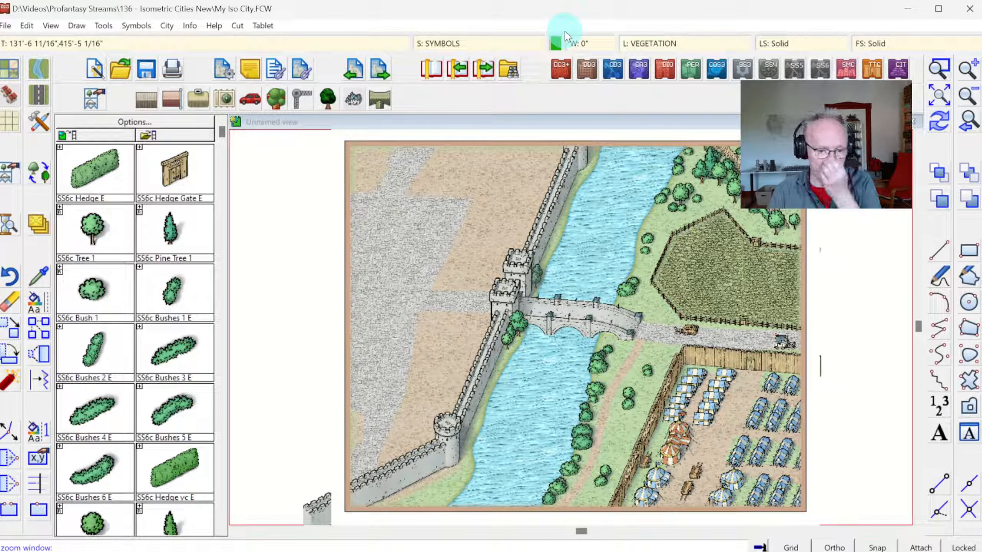
{"action": "left_click", "coordinate": [552, 43]}
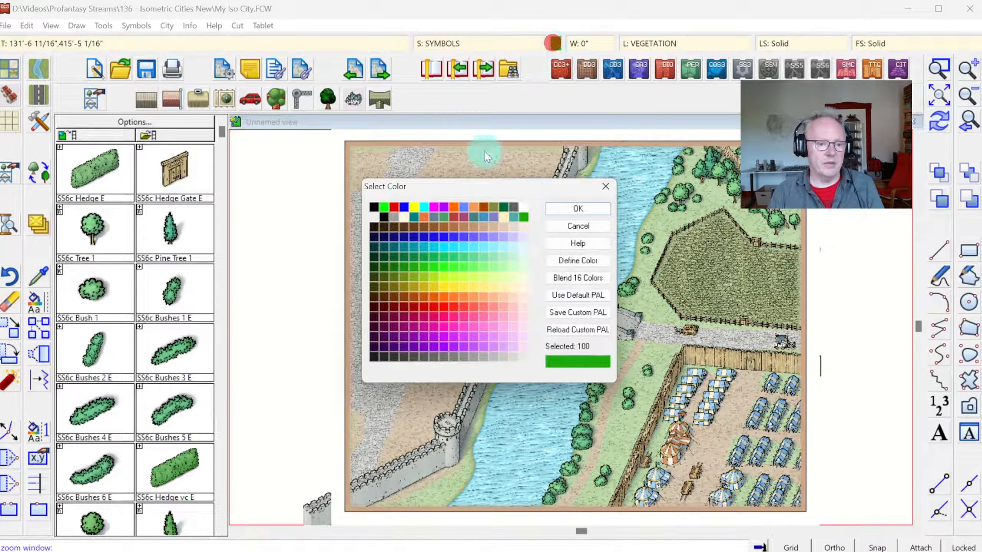
{"action": "left_click", "coordinate": [373, 206]}
{"action": "left_click", "coordinate": [564, 209]}
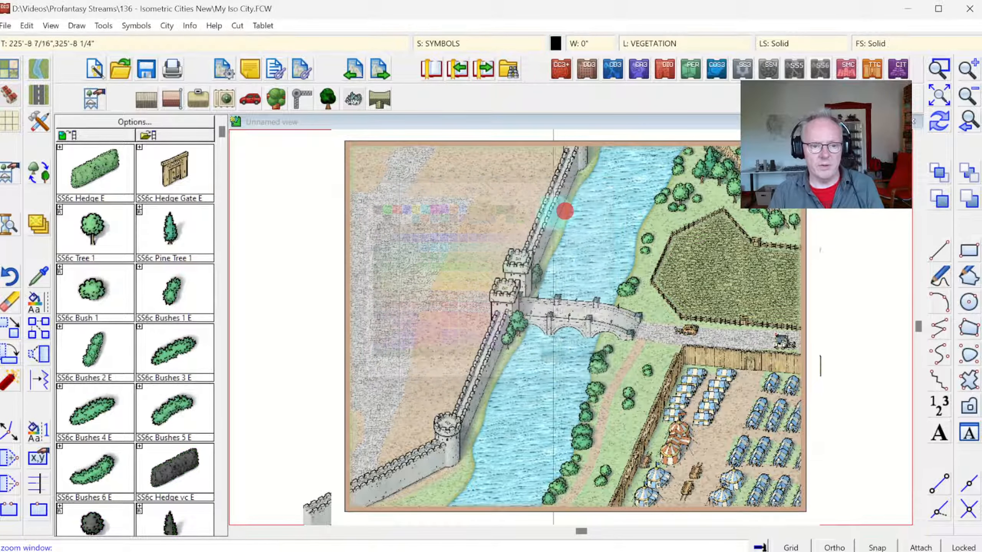
Step: Overlay the map with an isometric (3D) grid at 50 spacing, with labelling turned off
{"action": "left_click", "coordinate": [76, 25]}
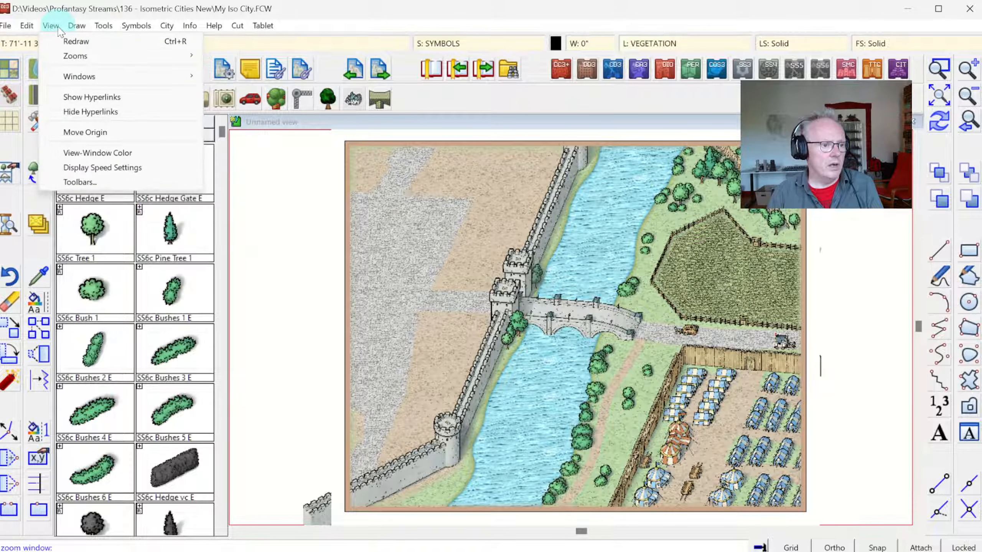
{"action": "left_click", "coordinate": [102, 214]}
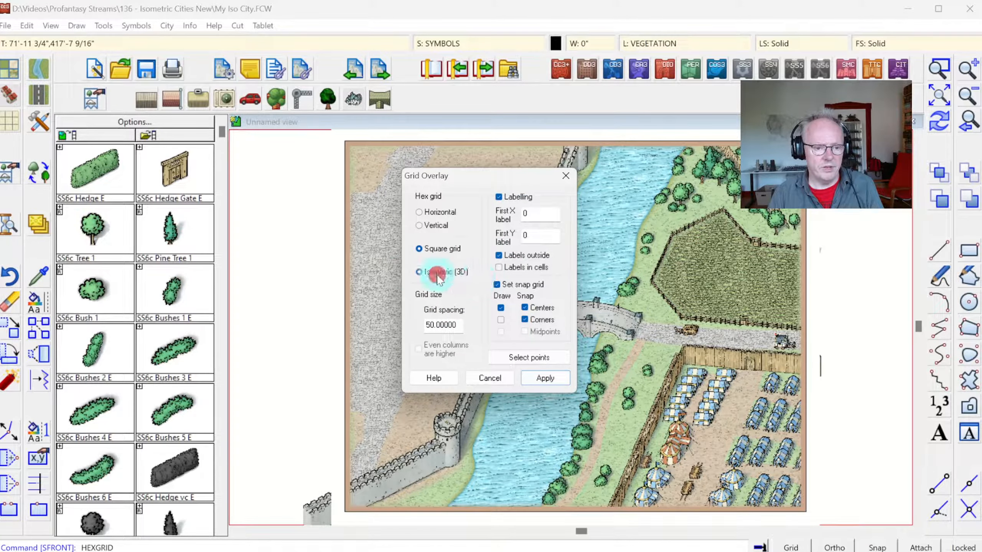
{"action": "left_click", "coordinate": [499, 256]}
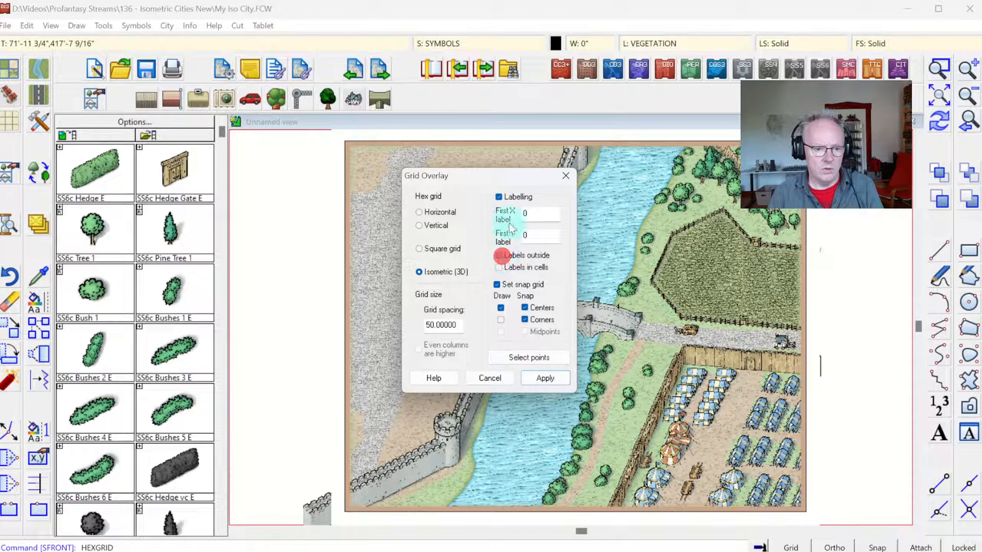
{"action": "left_click", "coordinate": [498, 197]}
{"action": "left_click", "coordinate": [544, 378]}
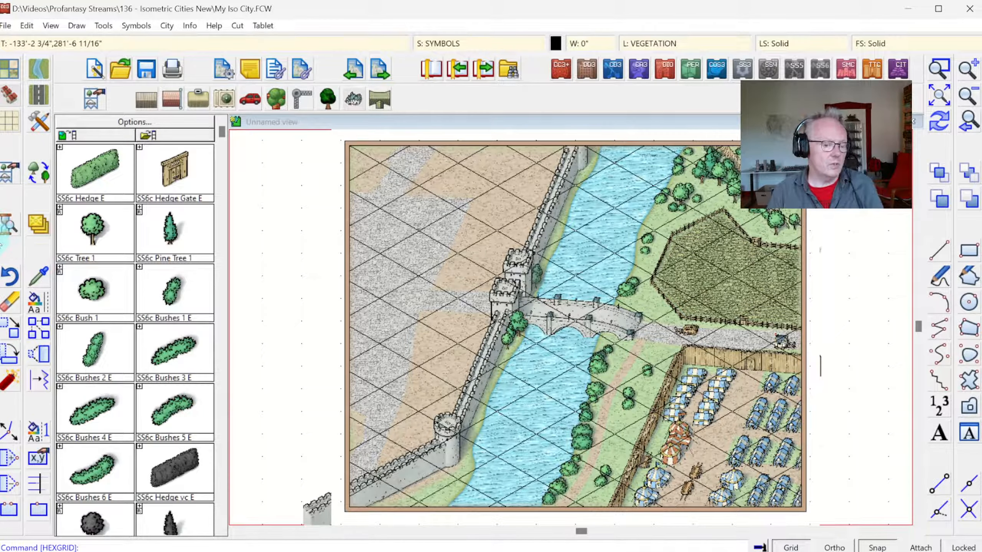
Step: Erase the isometric grid overlay from the map, redraw it, and turn off the grid display and snap
{"action": "left_click", "coordinate": [8, 303]}
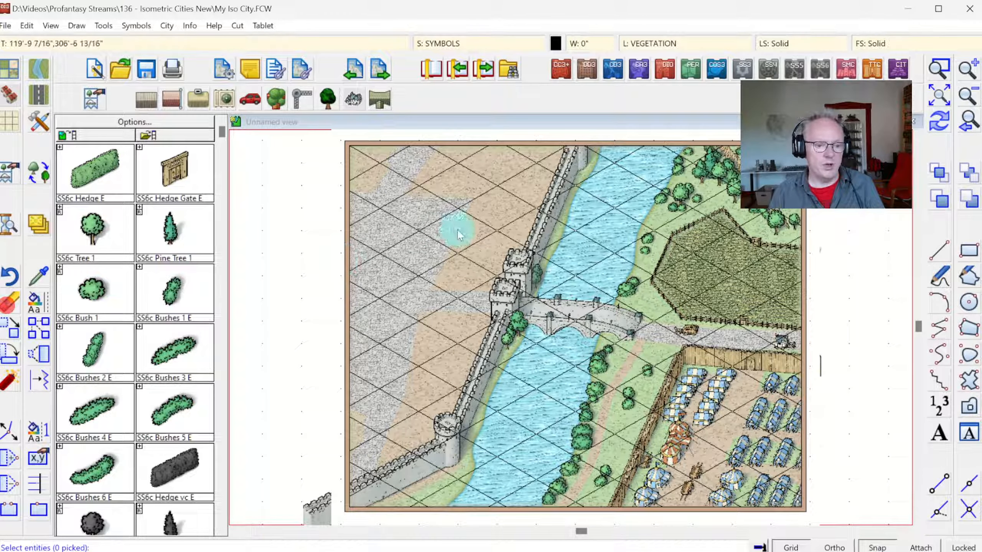
{"action": "left_click", "coordinate": [411, 232]}
{"action": "right_click", "coordinate": [577, 219]}
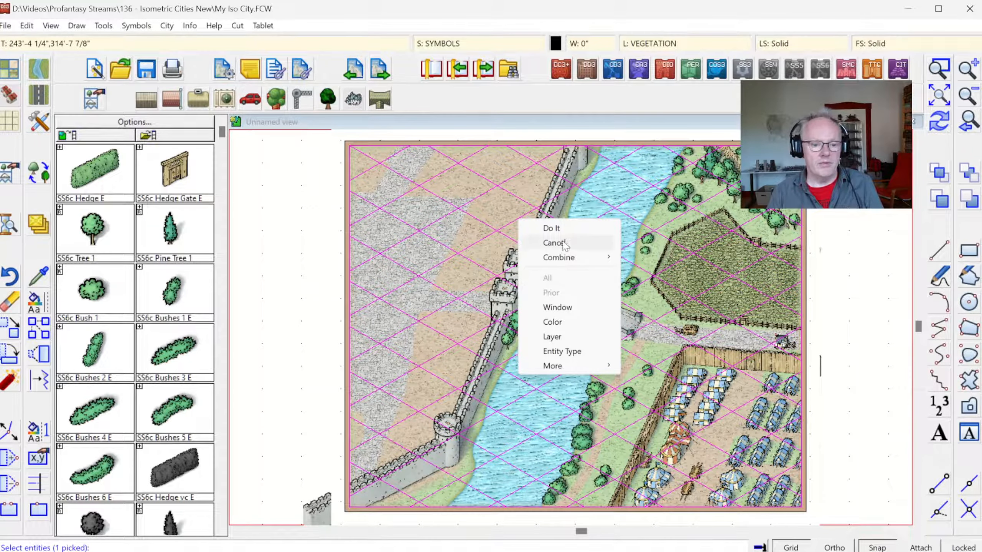
{"action": "left_click", "coordinate": [550, 229]}
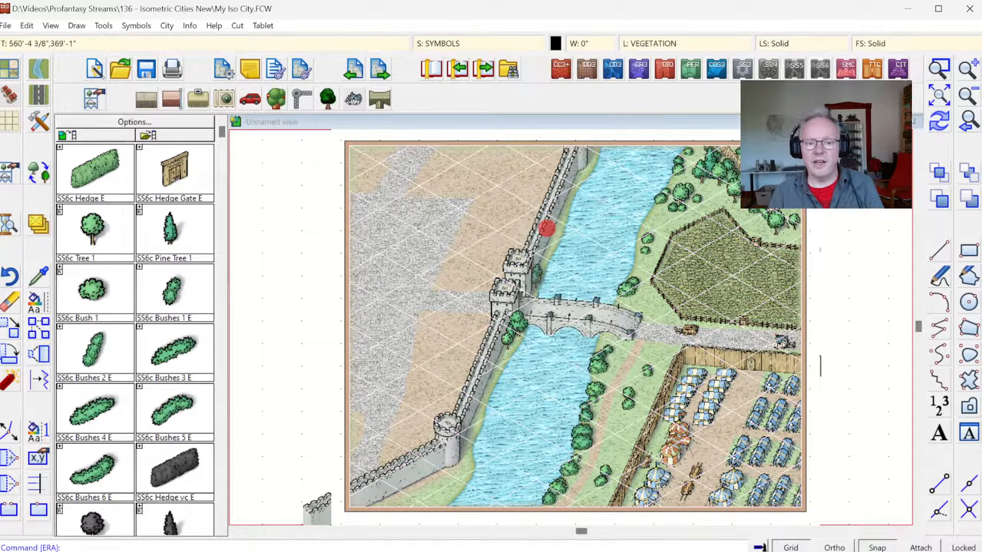
{"action": "left_click", "coordinate": [940, 121]}
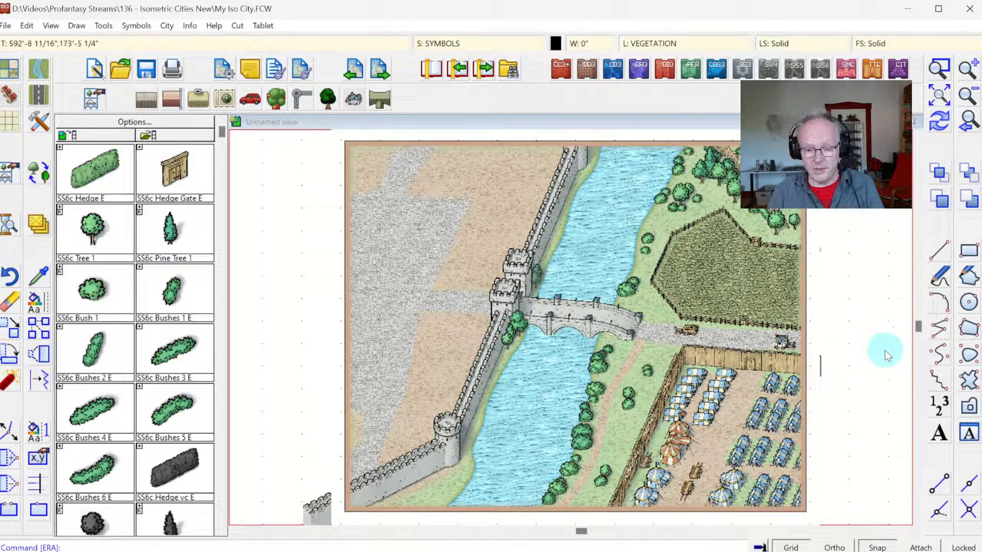
{"action": "left_click", "coordinate": [791, 547]}
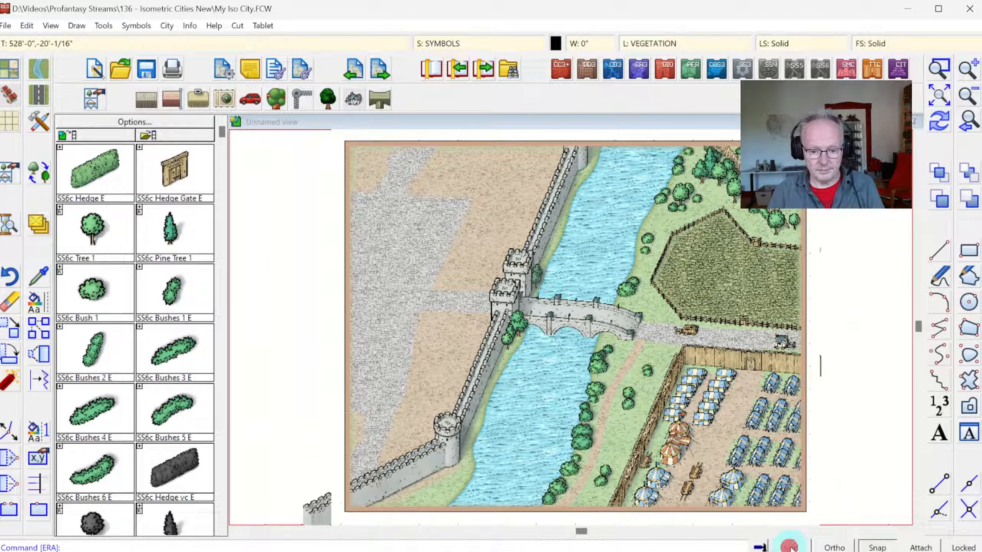
{"action": "left_click", "coordinate": [872, 547]}
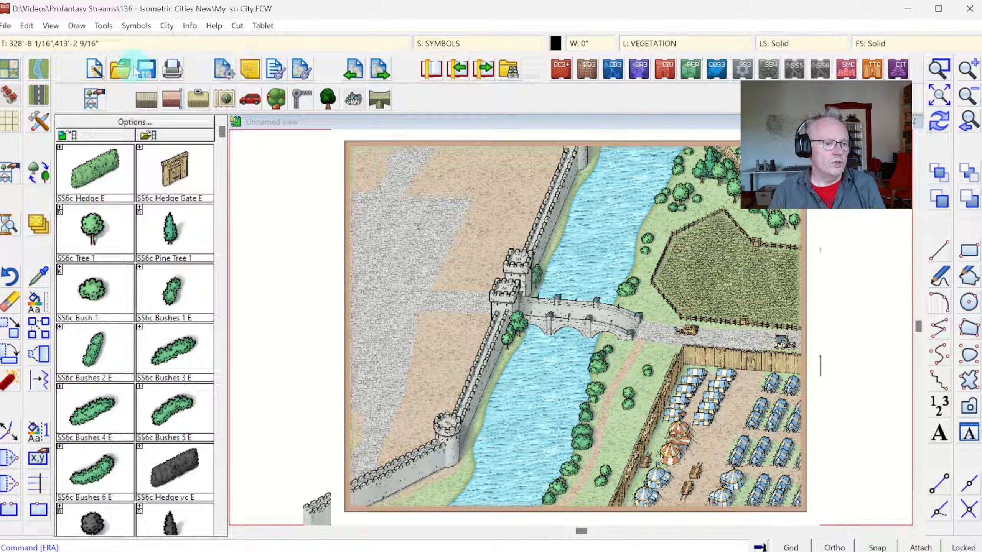
Step: Load the SS6C Monthly 2 symbol catalog and expand the Wizards Tower collection into its directional variants
{"action": "left_click", "coordinate": [95, 71]}
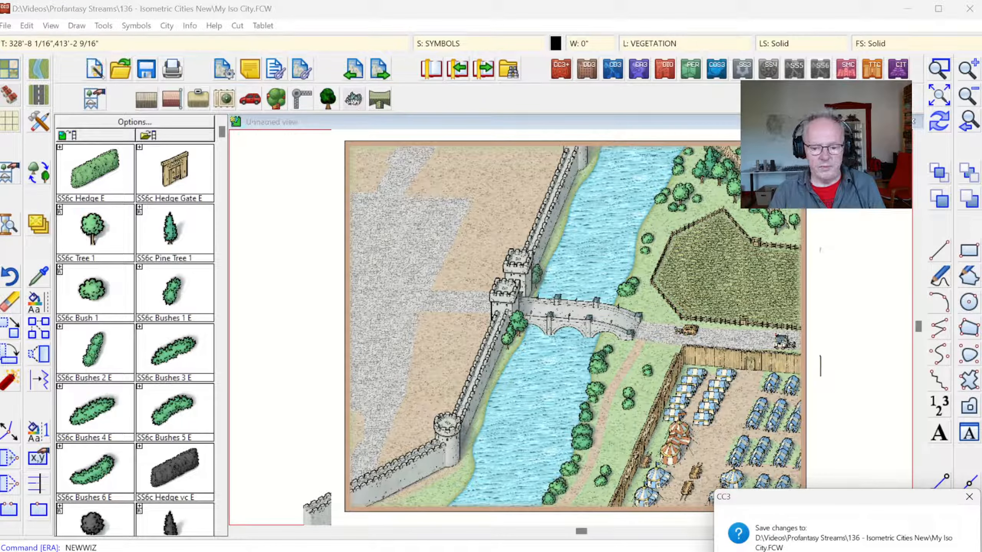
{"action": "left_click", "coordinate": [94, 100]}
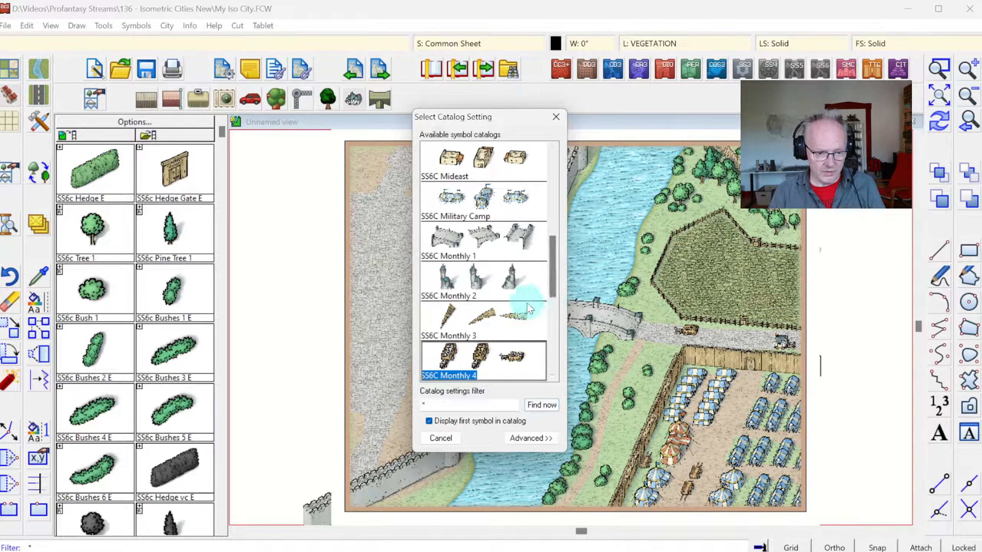
{"action": "left_click", "coordinate": [481, 284]}
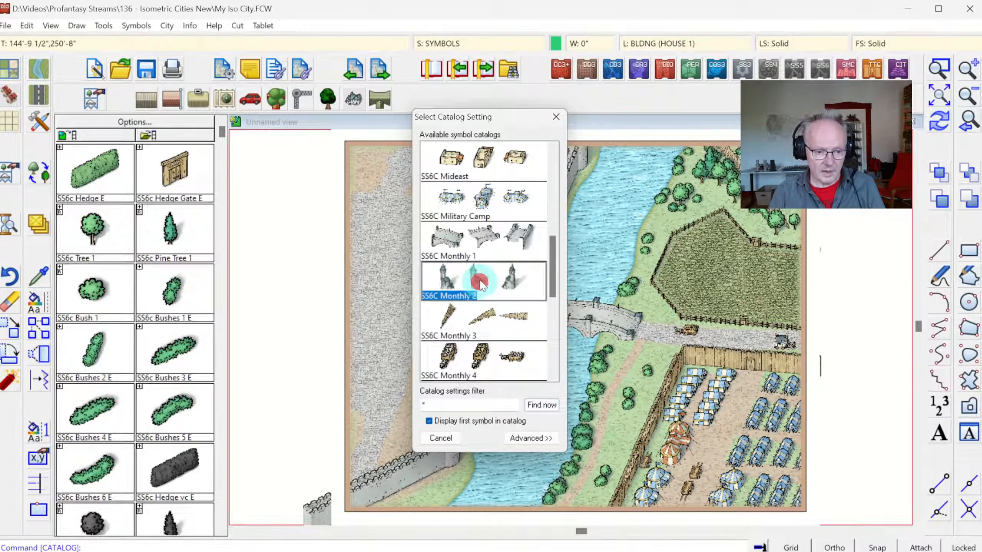
{"action": "left_click", "coordinate": [480, 284]}
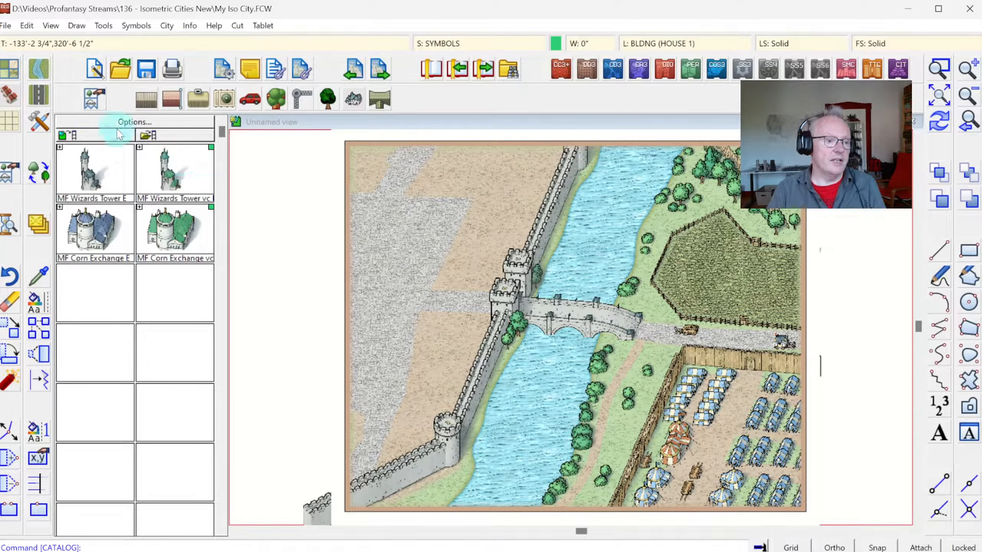
{"action": "left_click", "coordinate": [59, 147]}
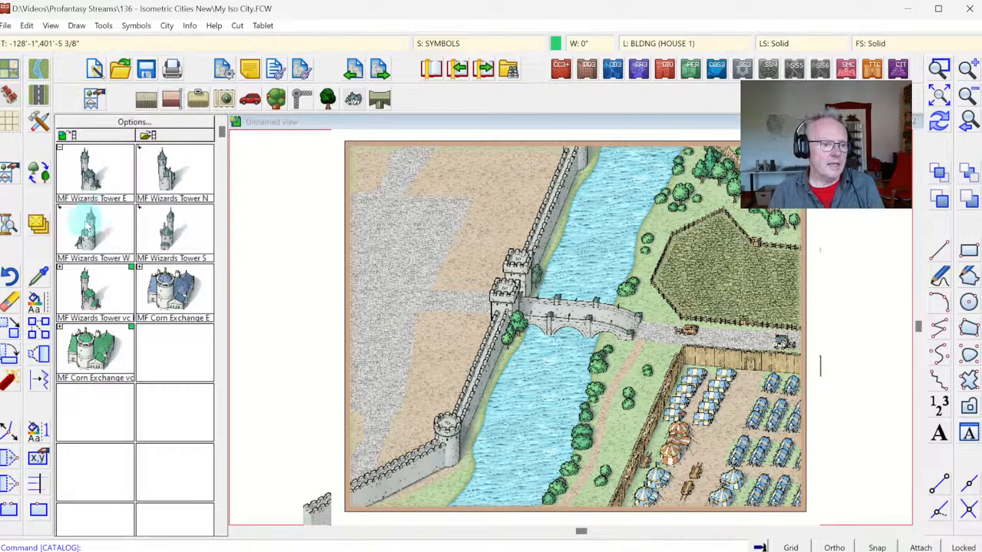
{"action": "left_click", "coordinate": [86, 186]}
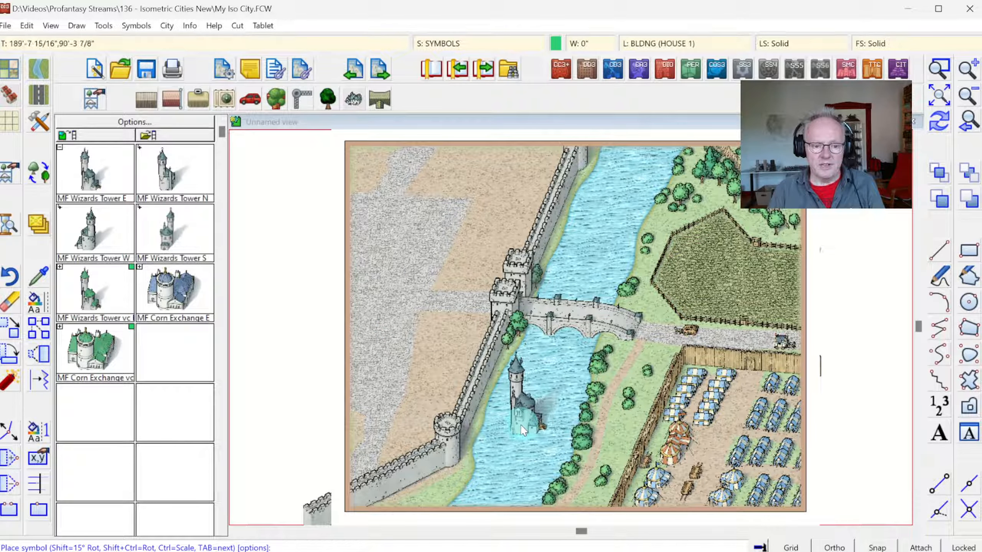
{"action": "key", "text": "Tab"}
{"action": "key", "text": "Tab"}
{"action": "key", "text": "Tab"}
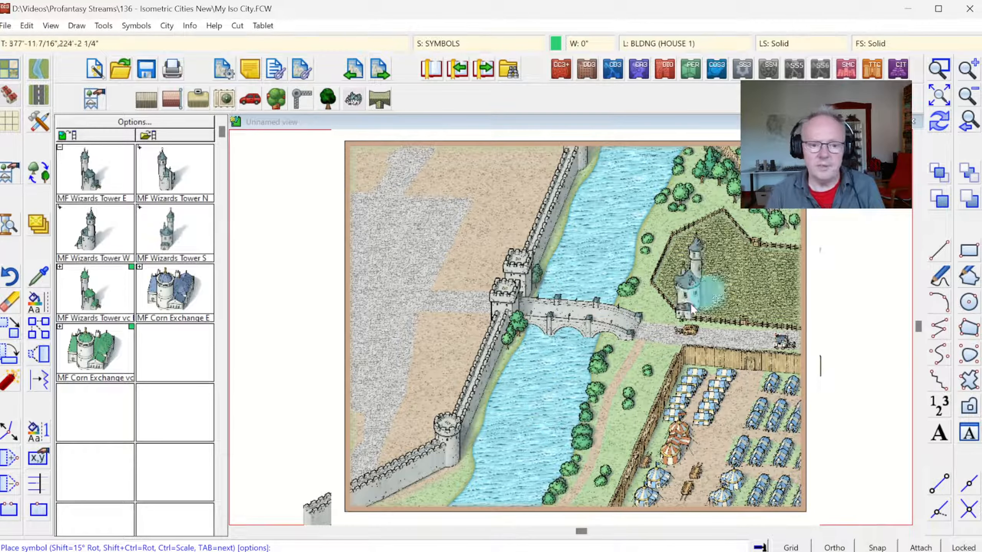
Step: Make TERRAIN ISLANDS the current drawing sheet
{"action": "left_click", "coordinate": [939, 66]}
{"action": "left_click", "coordinate": [413, 338]}
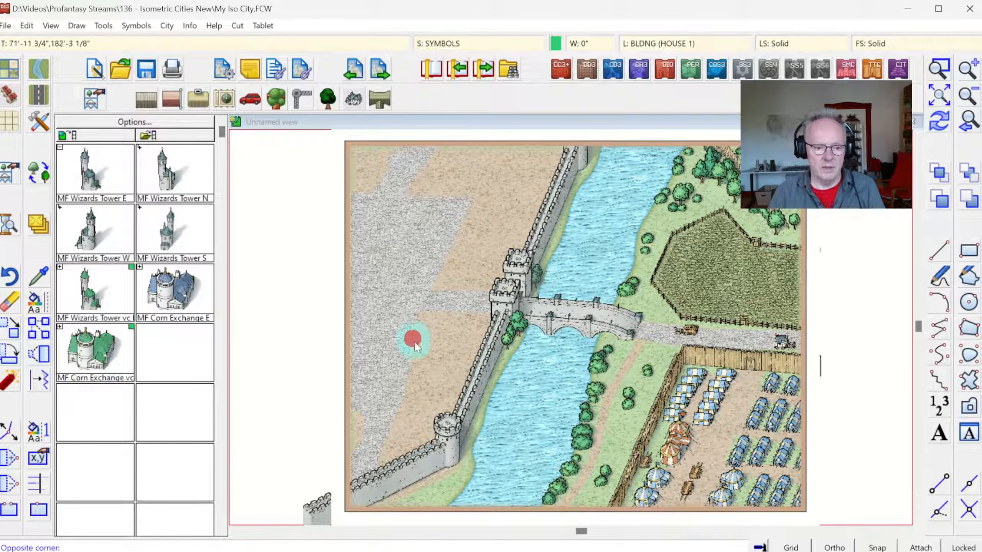
{"action": "left_click", "coordinate": [656, 517]}
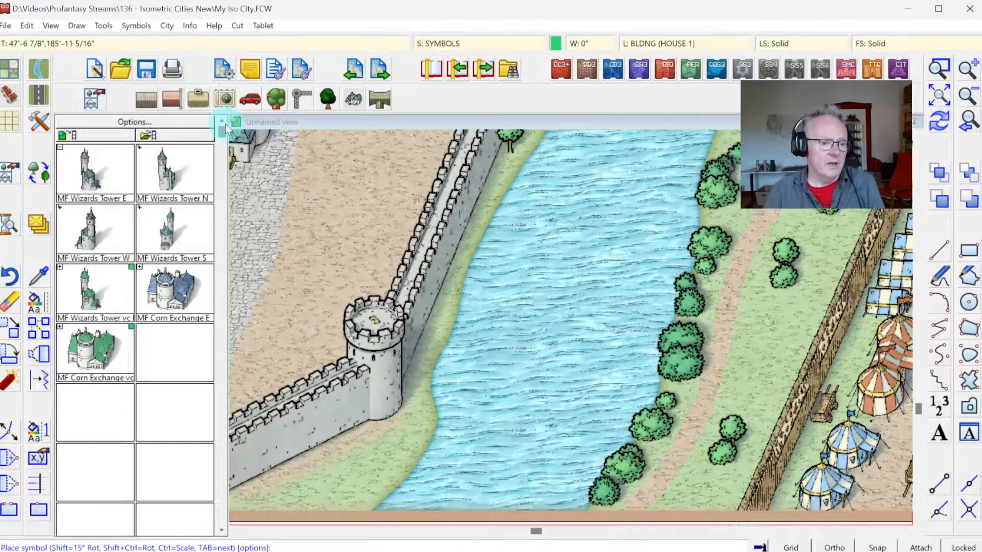
{"action": "key", "text": "Escape"}
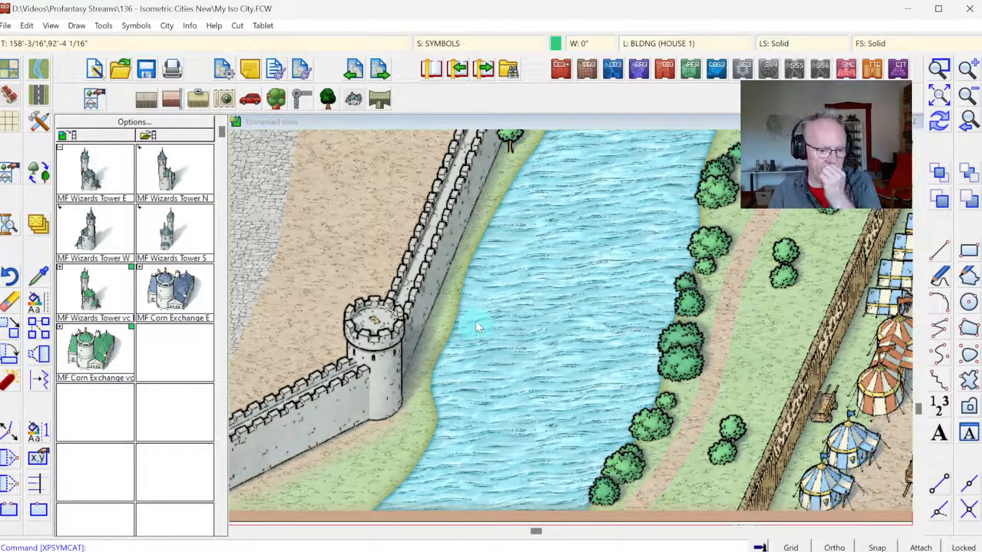
{"action": "left_click", "coordinate": [460, 44]}
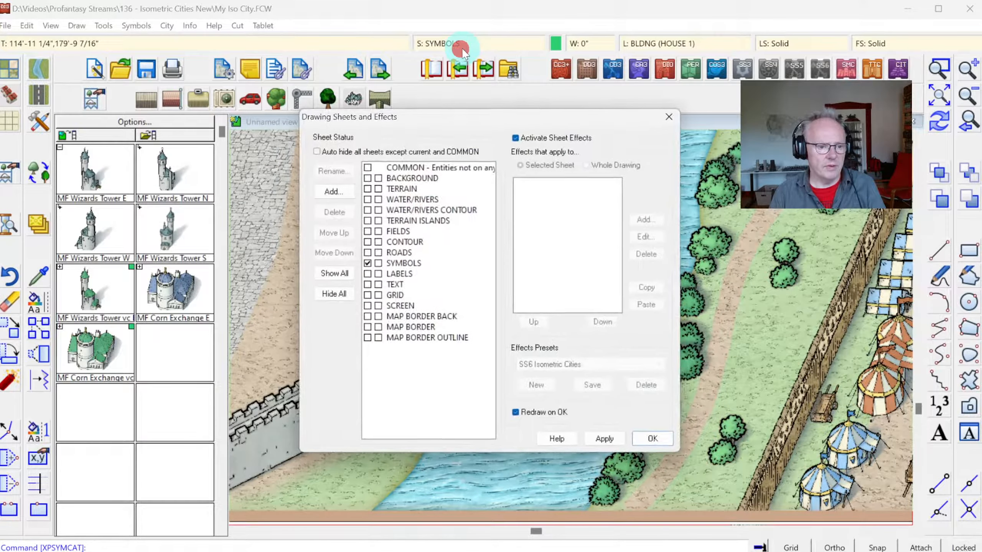
{"action": "left_click", "coordinate": [411, 220]}
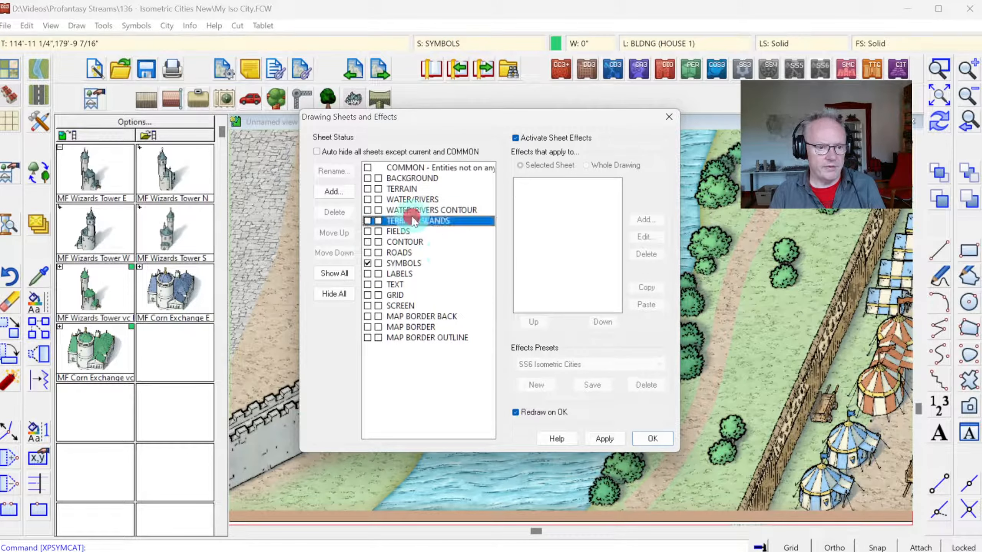
{"action": "left_click", "coordinate": [366, 222]}
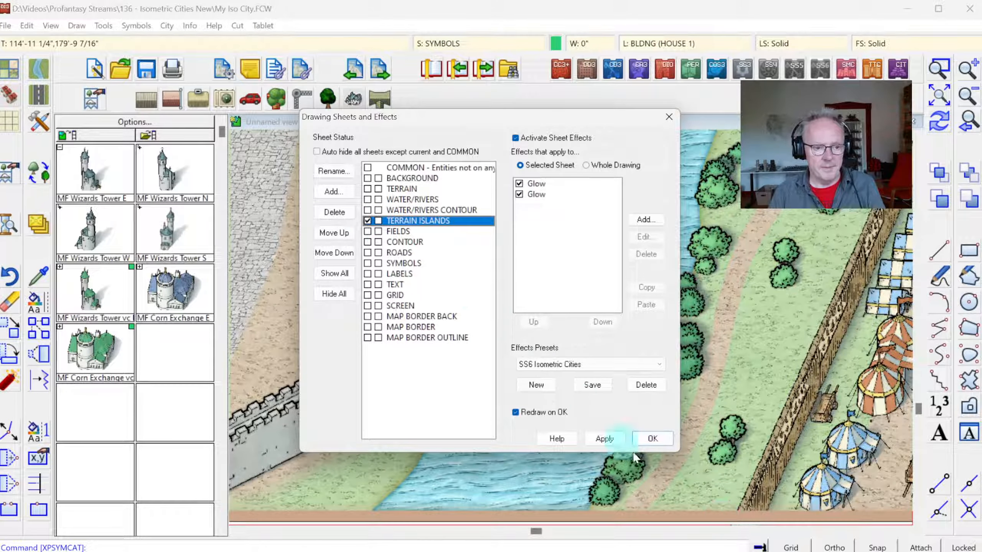
{"action": "left_click", "coordinate": [651, 440]}
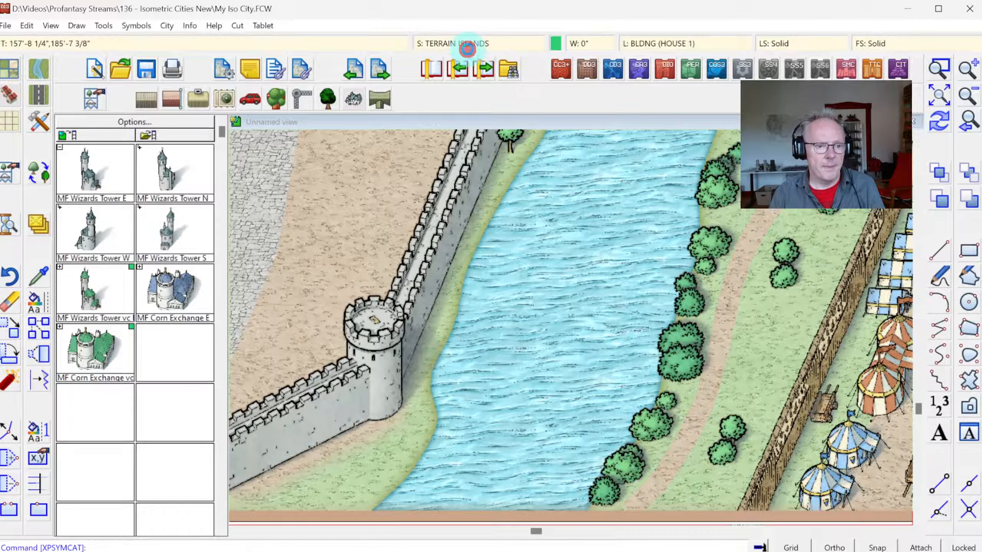
{"action": "left_click", "coordinate": [467, 45]}
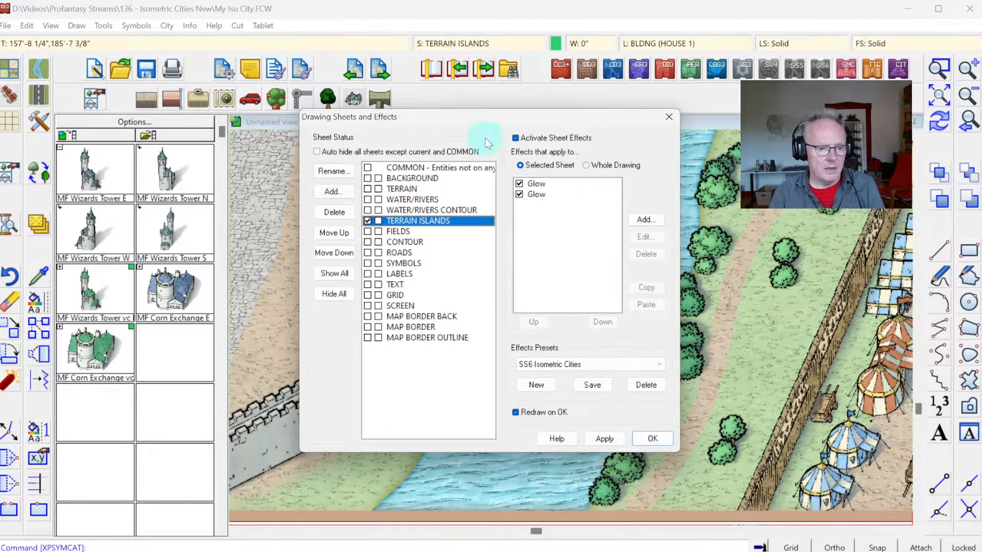
{"action": "key", "text": "Escape"}
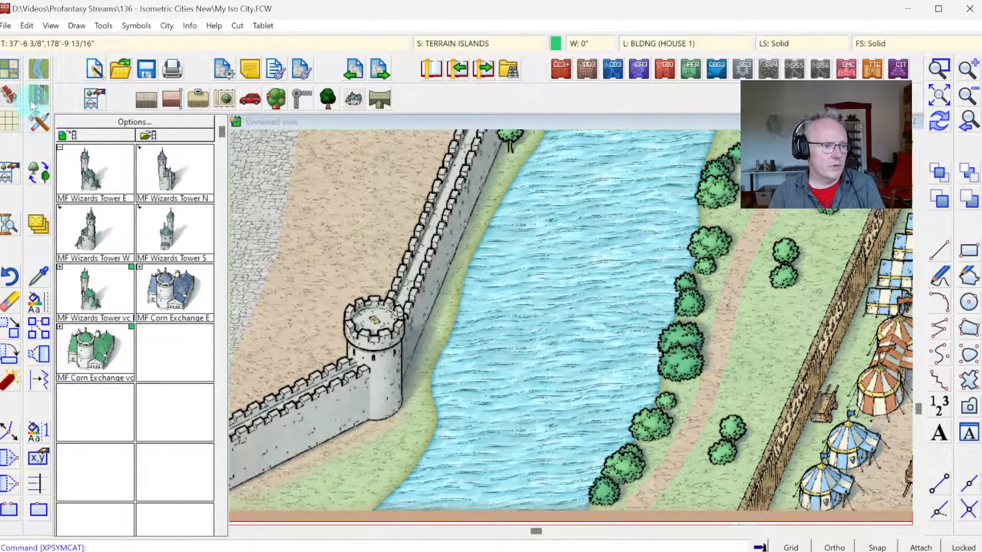
Step: Draw an elongated island in the river east of the southwest corner tower with the Terrain, Default Grass tool, on the TERRAIN ISLANDS sheet
{"action": "left_click", "coordinate": [38, 123]}
{"action": "left_click_drag", "start_coordinate": [661, 172], "coordinate": [660, 267]}
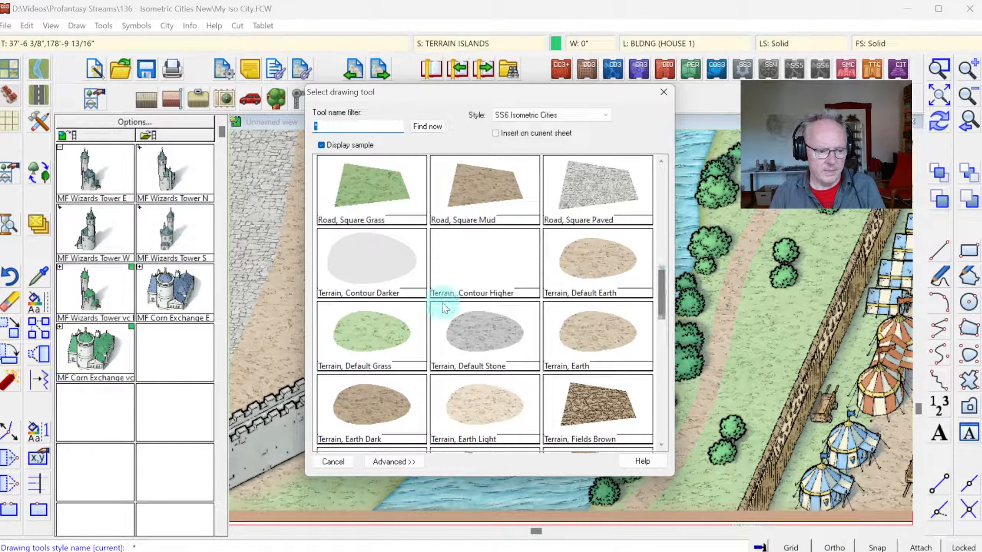
{"action": "double_click", "coordinate": [349, 327]}
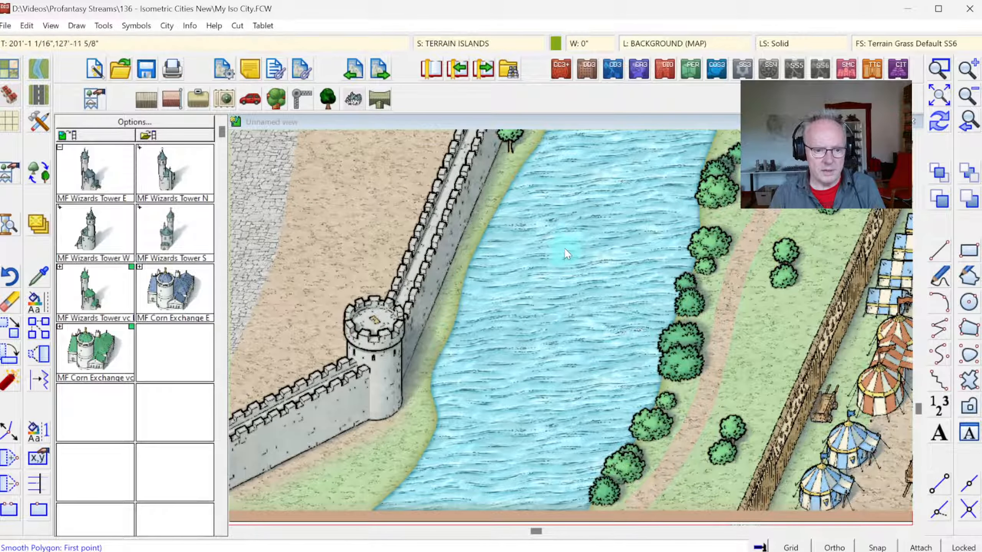
{"action": "left_click", "coordinate": [571, 241]}
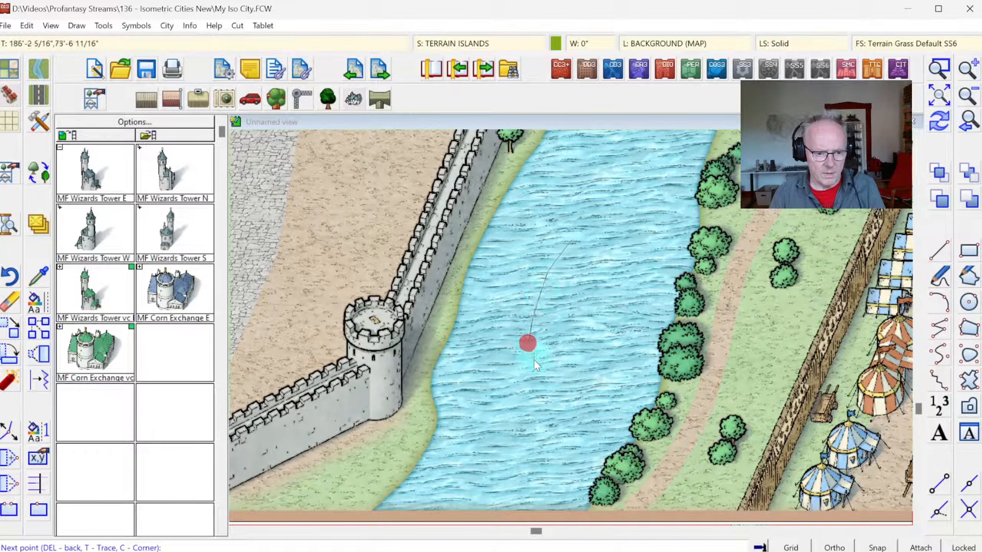
{"action": "left_click", "coordinate": [517, 396]}
{"action": "left_click", "coordinate": [537, 417]}
{"action": "left_click", "coordinate": [574, 390]}
{"action": "left_click", "coordinate": [600, 337]}
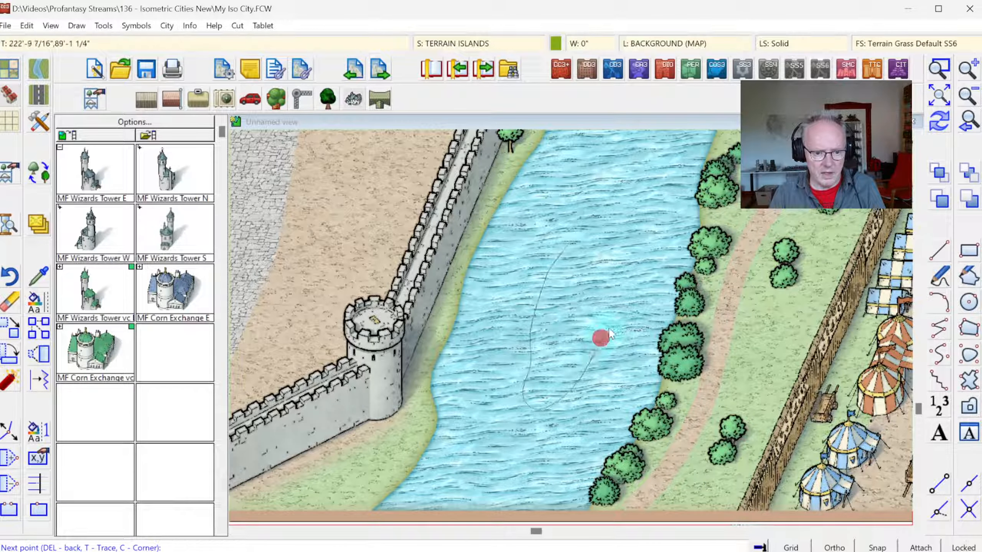
{"action": "left_click", "coordinate": [595, 278]}
{"action": "left_click", "coordinate": [607, 234]}
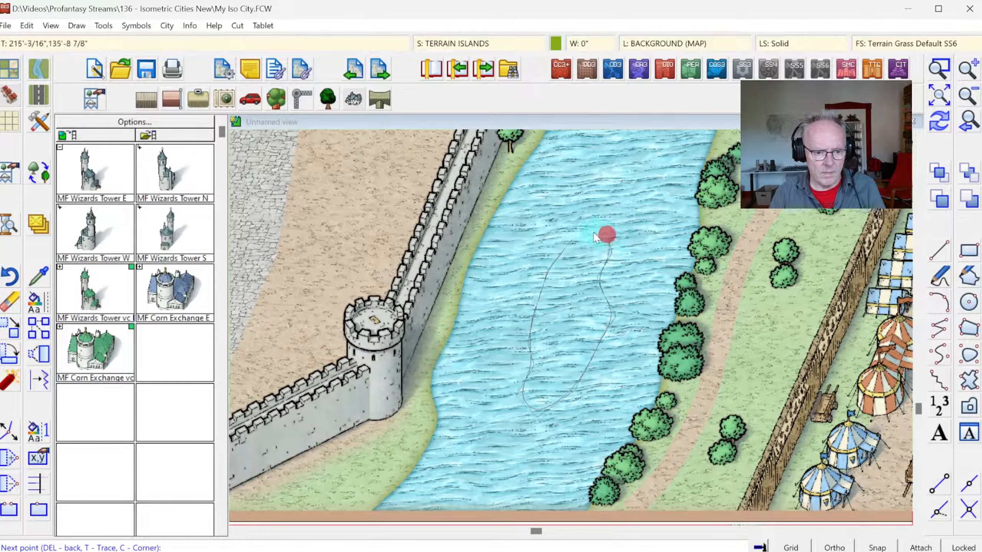
{"action": "right_click", "coordinate": [589, 232]}
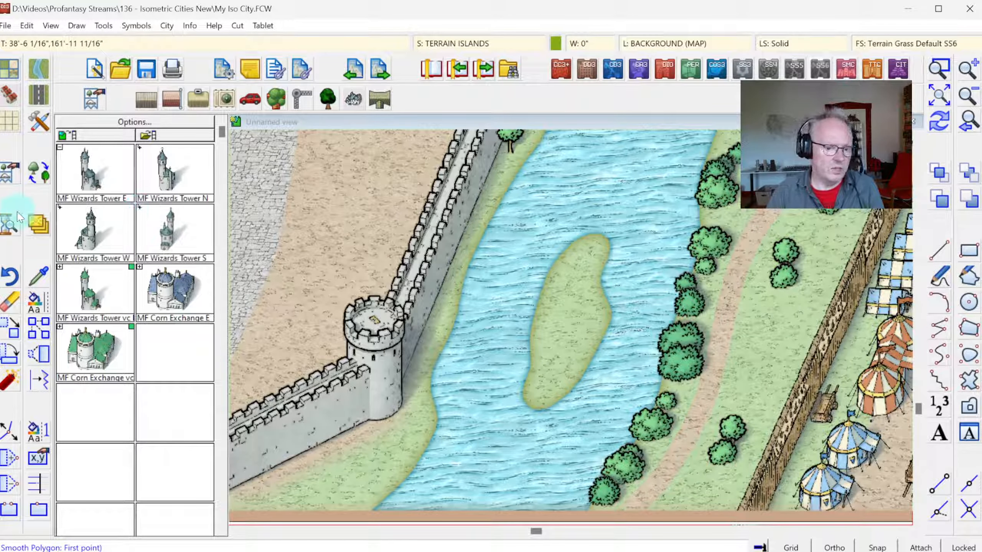
Step: Place one Wizards Tower symbol on the river island, oriented with its entrance stairs facing the island's southern end
{"action": "left_click", "coordinate": [118, 179]}
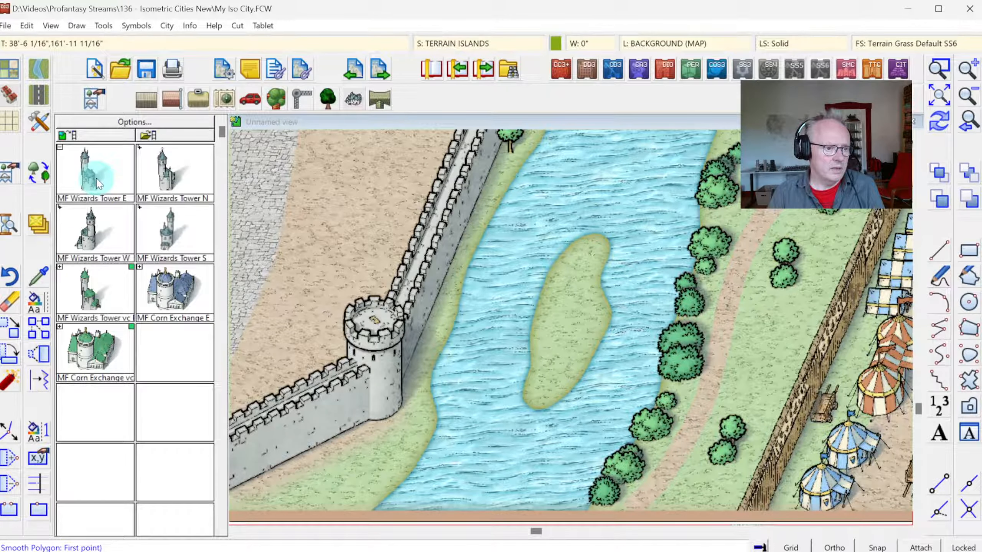
{"action": "left_click", "coordinate": [542, 336]}
{"action": "key", "text": "Tab"}
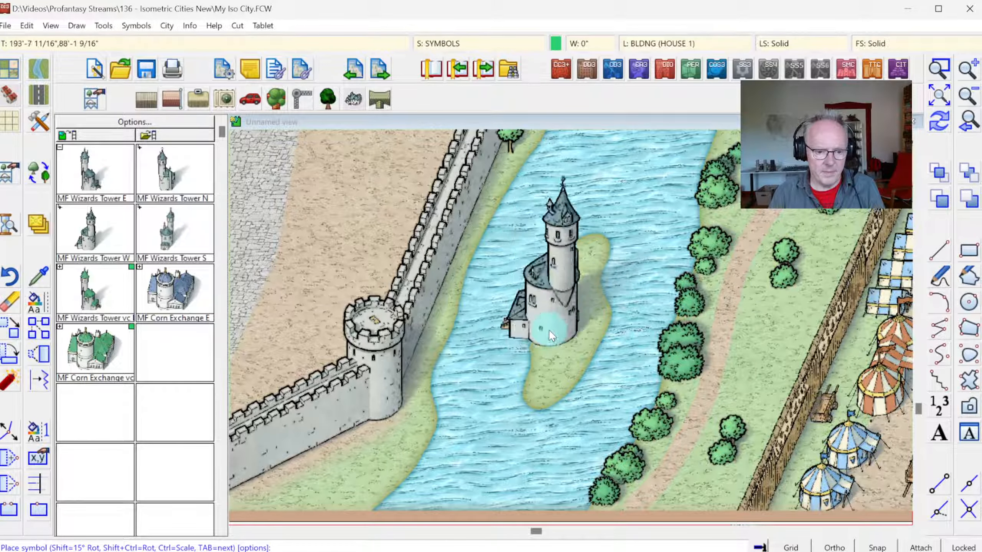
{"action": "key", "text": "Tab"}
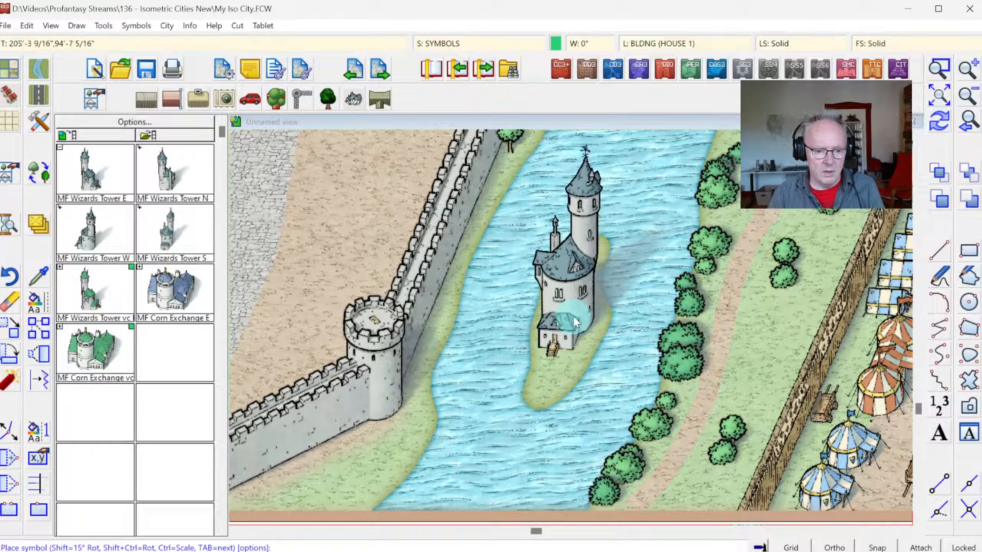
{"action": "left_click", "coordinate": [578, 312]}
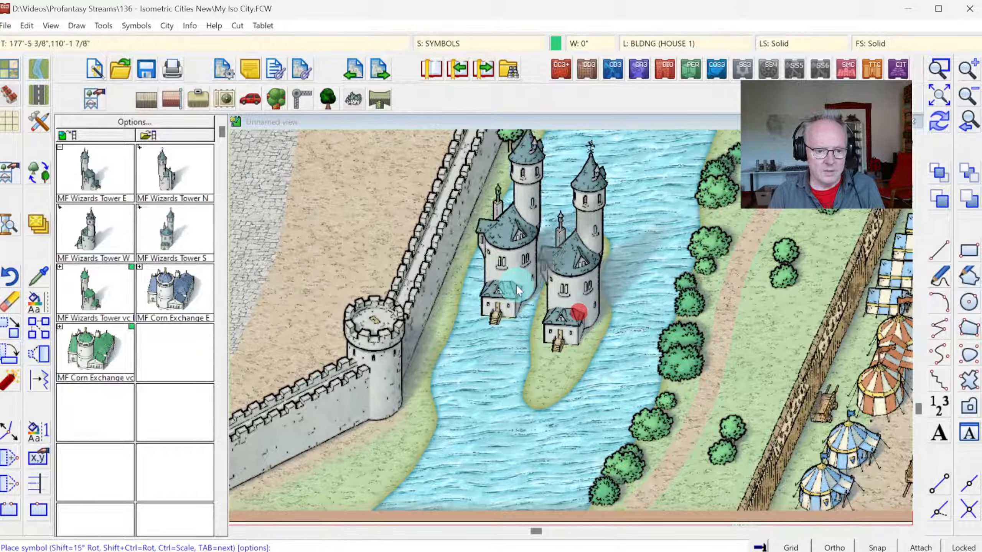
{"action": "left_click", "coordinate": [111, 230]}
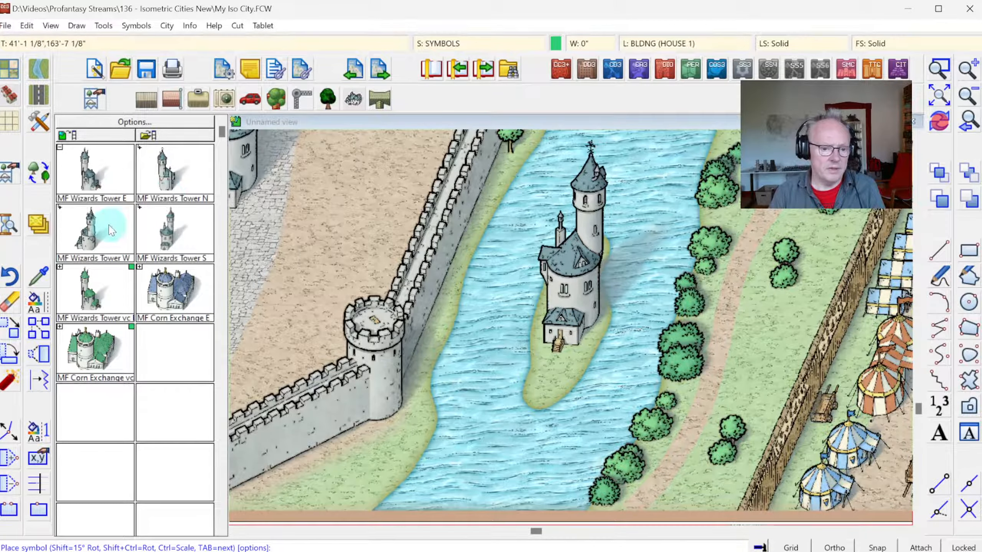
{"action": "left_click", "coordinate": [173, 140]}
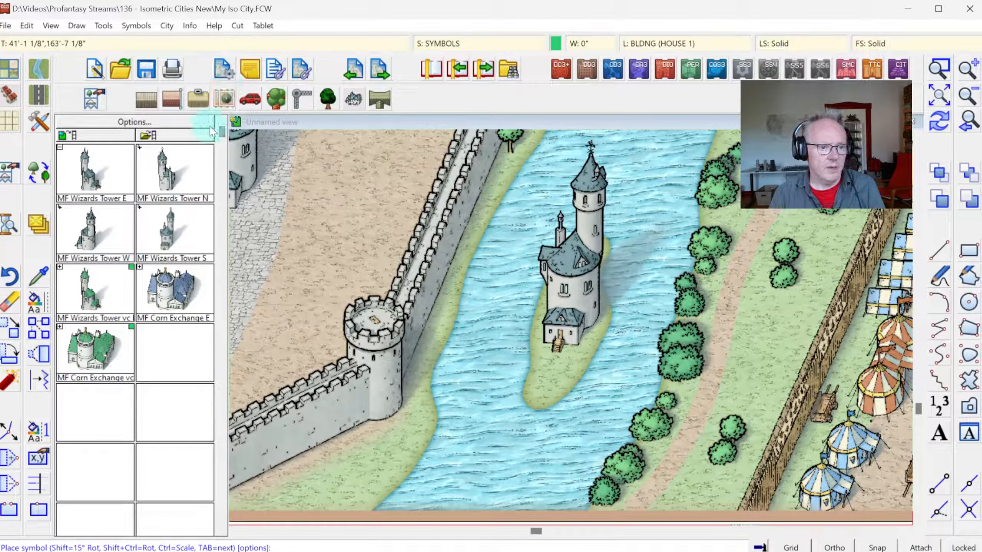
Step: Load the SS6c house symbol catalog and bring up its vehicle and wharf symbols
{"action": "left_click", "coordinate": [148, 98]}
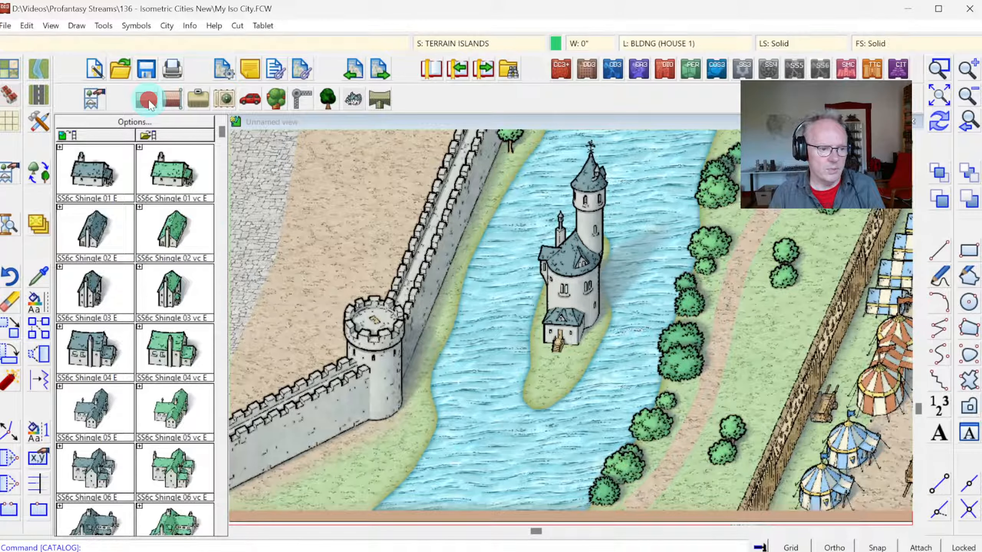
{"action": "left_click", "coordinate": [209, 423]}
{"action": "left_click", "coordinate": [221, 419]}
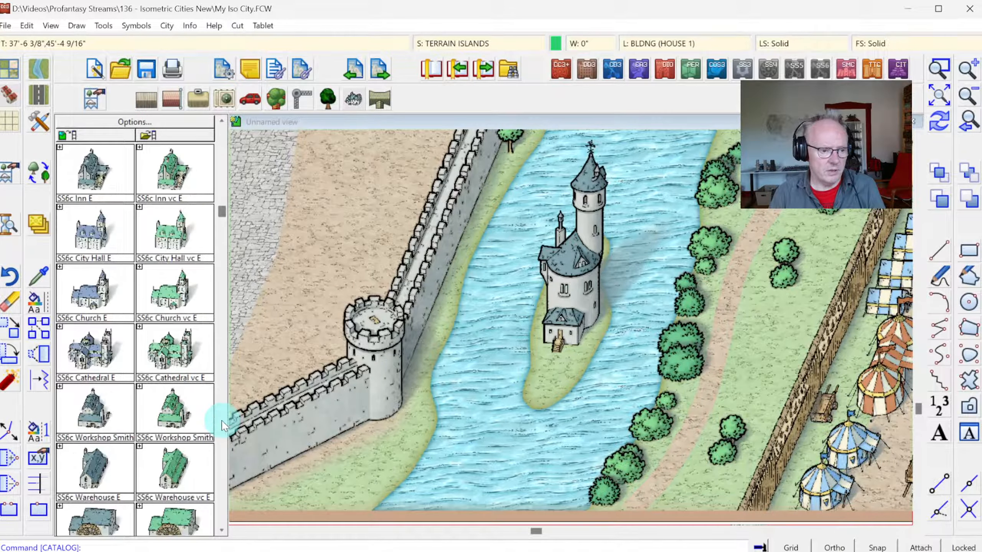
{"action": "left_click", "coordinate": [222, 420]}
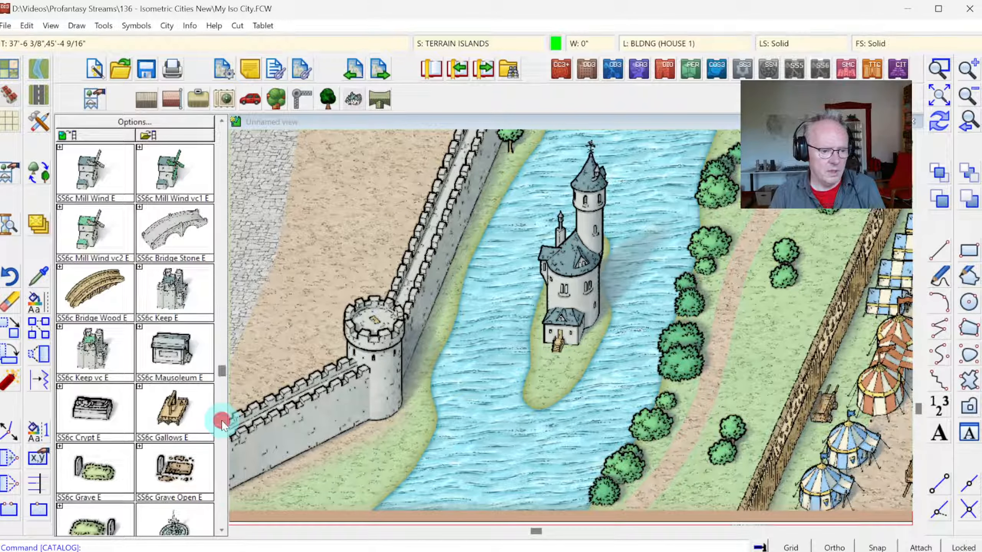
{"action": "left_click", "coordinate": [221, 420]}
{"action": "left_click", "coordinate": [222, 421]}
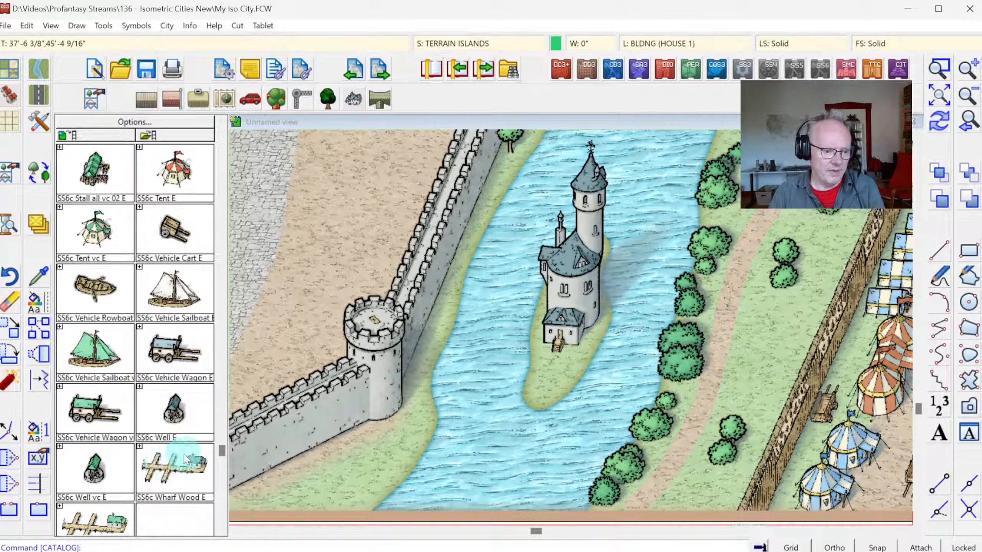
{"action": "left_click", "coordinate": [219, 533]}
Step: Try out the SS6c Wharf Wood symbol as a dock running south from the Wizards Tower's stairs
{"action": "left_click", "coordinate": [140, 328]}
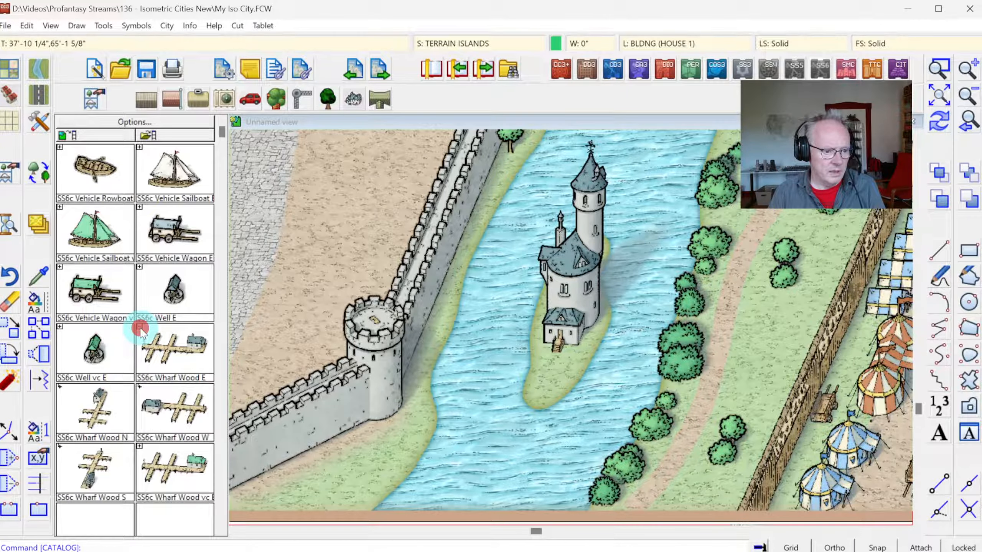
{"action": "left_click", "coordinate": [143, 334]}
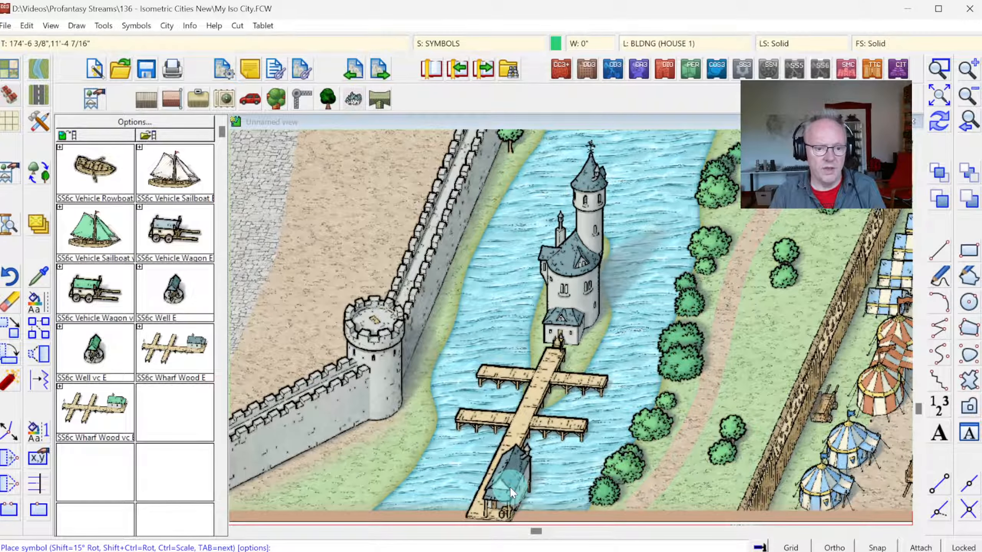
{"action": "key", "text": "Escape"}
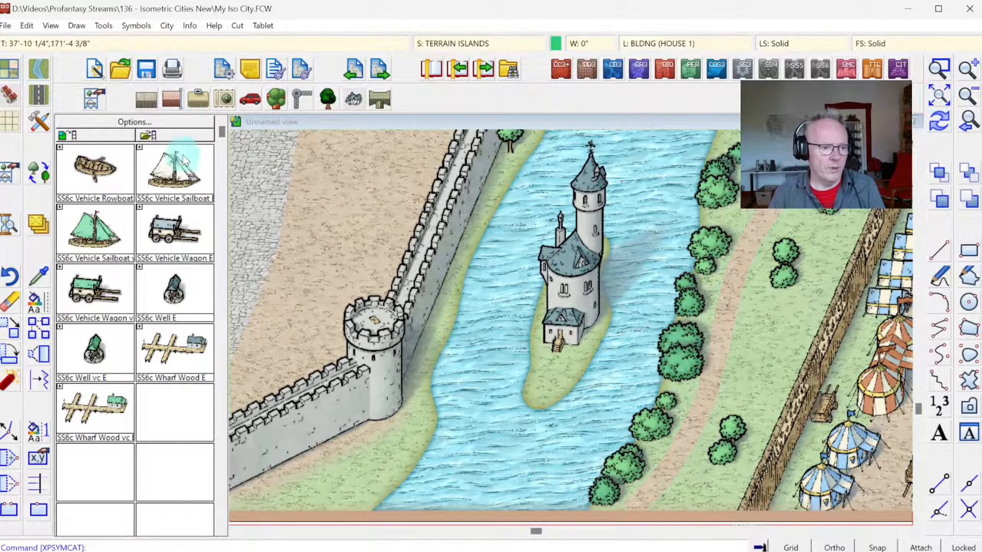
Step: Place one SS6c Vehicle Rowboat in the river at the southern tip of the wizard's tower island
{"action": "left_click", "coordinate": [85, 153]}
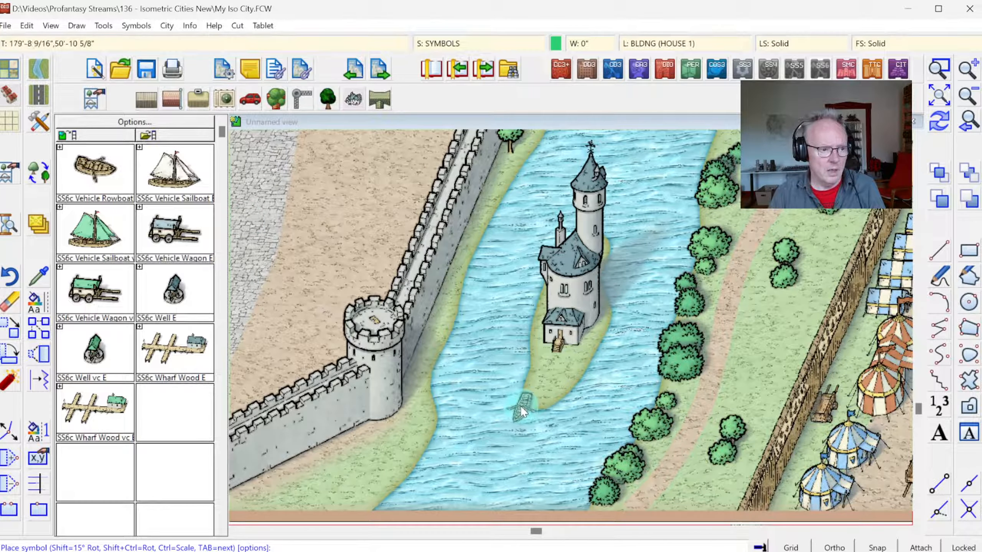
{"action": "key", "text": "Tab"}
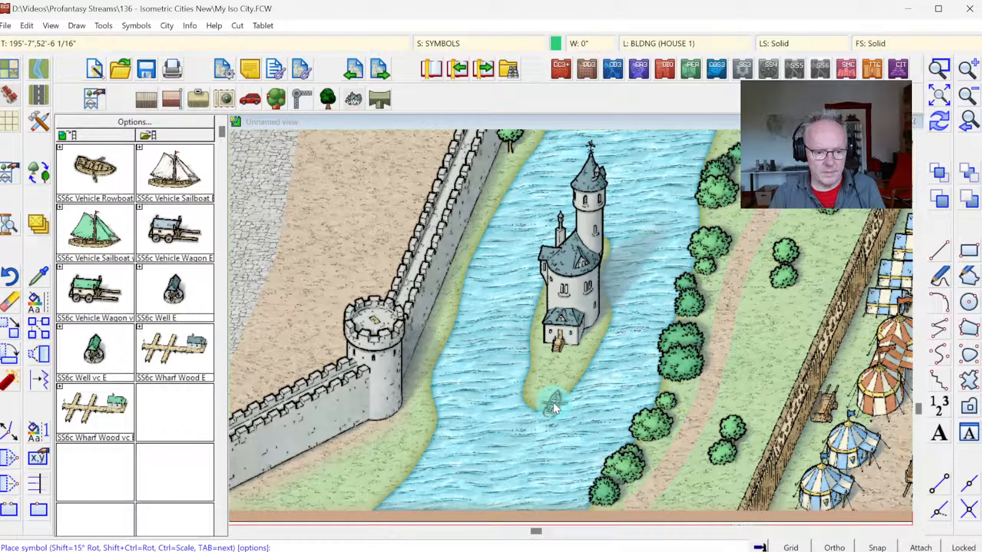
{"action": "left_click", "coordinate": [551, 407]}
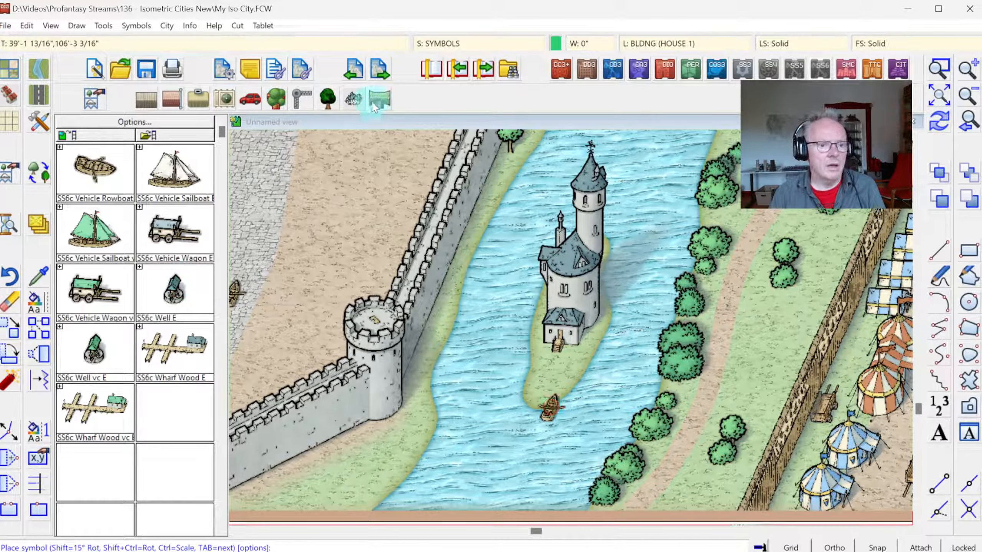
Step: Plant one SS6c Tree 1 and two SS6c Bush 1 symbols on the island, south and southeast of the Wizards Tower
{"action": "left_click", "coordinate": [328, 97]}
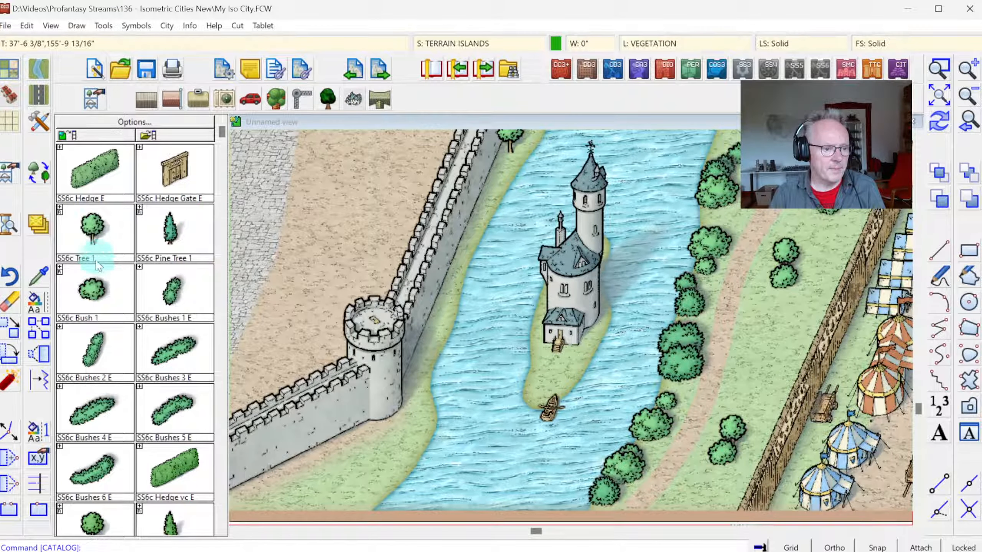
{"action": "left_click", "coordinate": [99, 234]}
{"action": "left_click", "coordinate": [567, 376]}
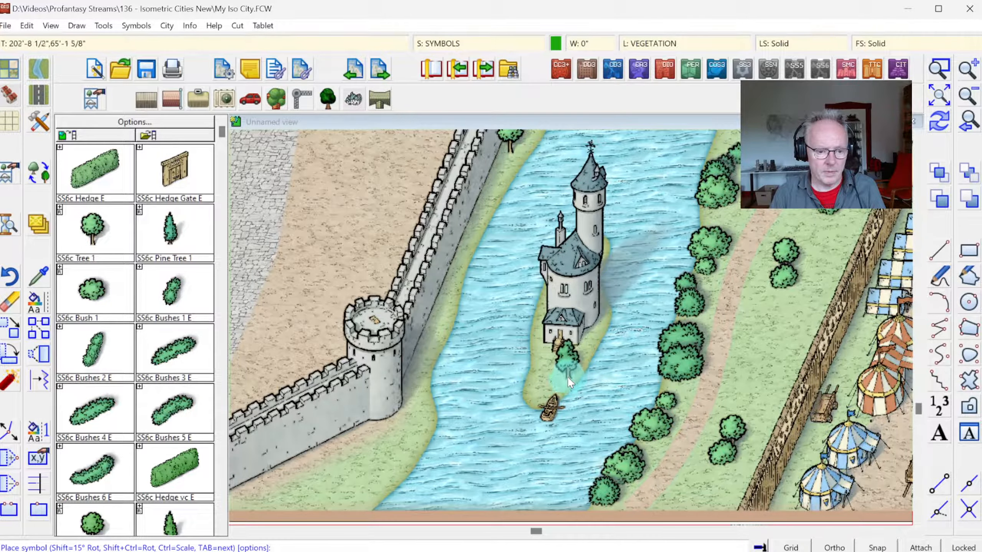
{"action": "left_click", "coordinate": [102, 286]}
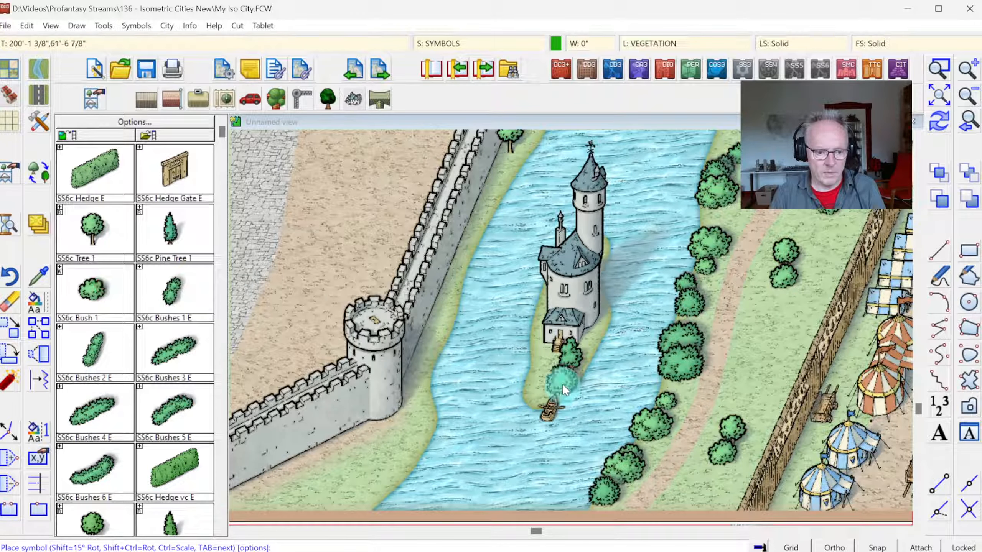
{"action": "left_click", "coordinate": [562, 384]}
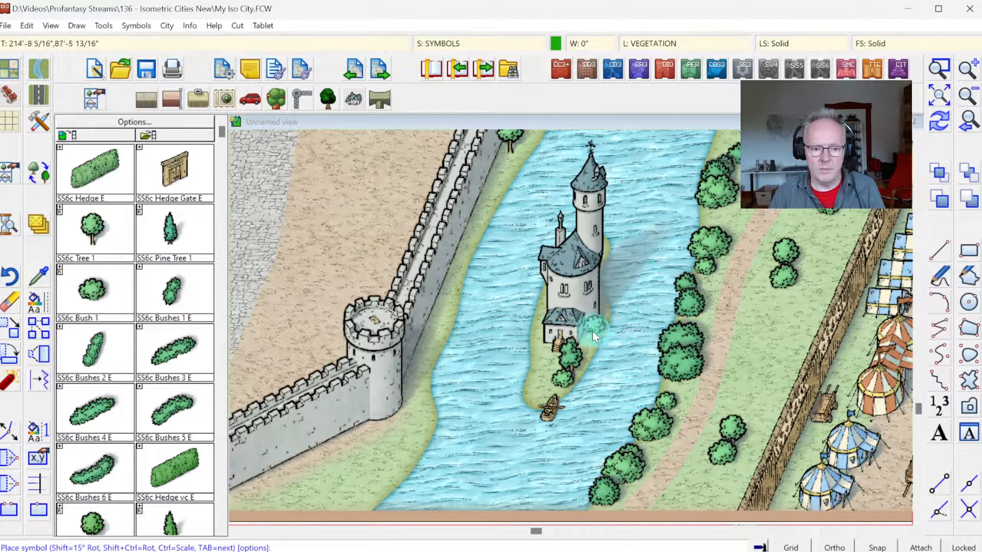
{"action": "left_click", "coordinate": [591, 333]}
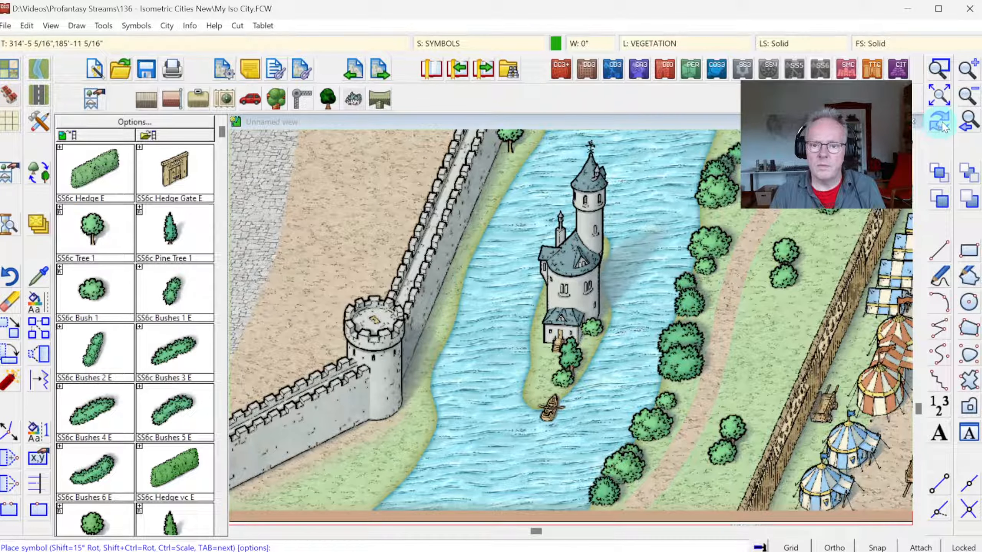
Step: Load the SS6C Monthly 2 symbol catalog
{"action": "left_click", "coordinate": [970, 125]}
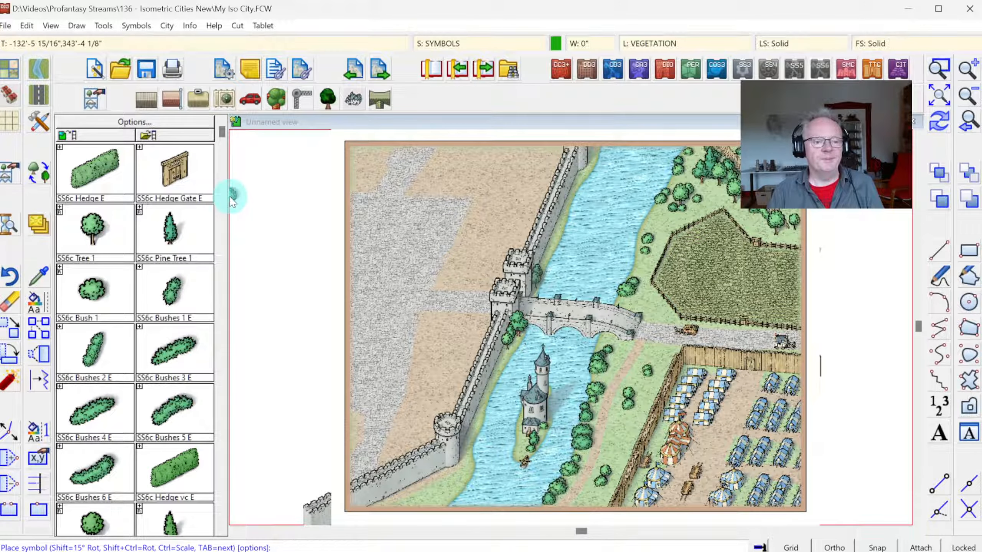
{"action": "left_click", "coordinate": [93, 97]}
{"action": "double_click", "coordinate": [481, 358]}
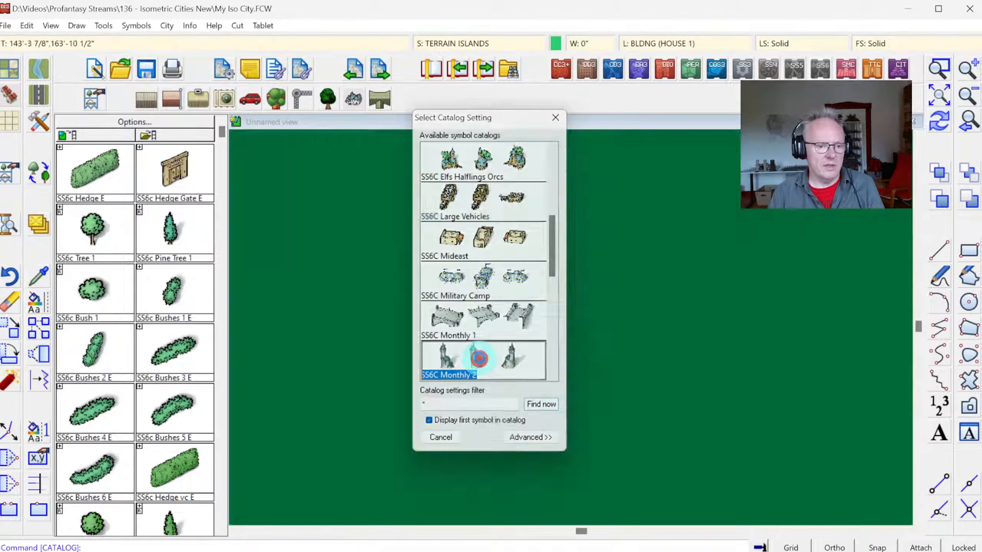
Step: Place one MF Corn Exchange E at the northern end of the paved plaza, gabled entrance facing south and round tower on its east side
{"action": "left_click", "coordinate": [68, 223]}
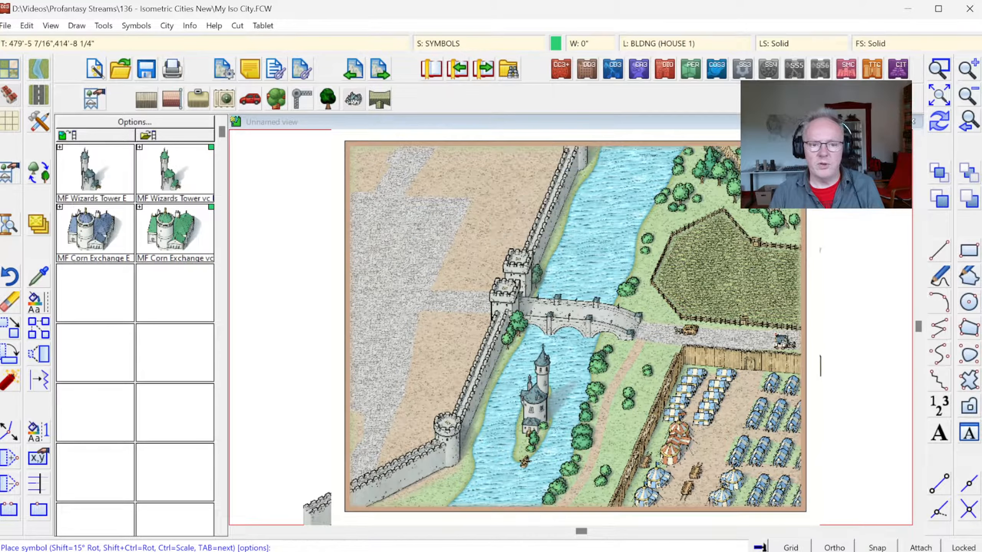
{"action": "left_click", "coordinate": [943, 74]}
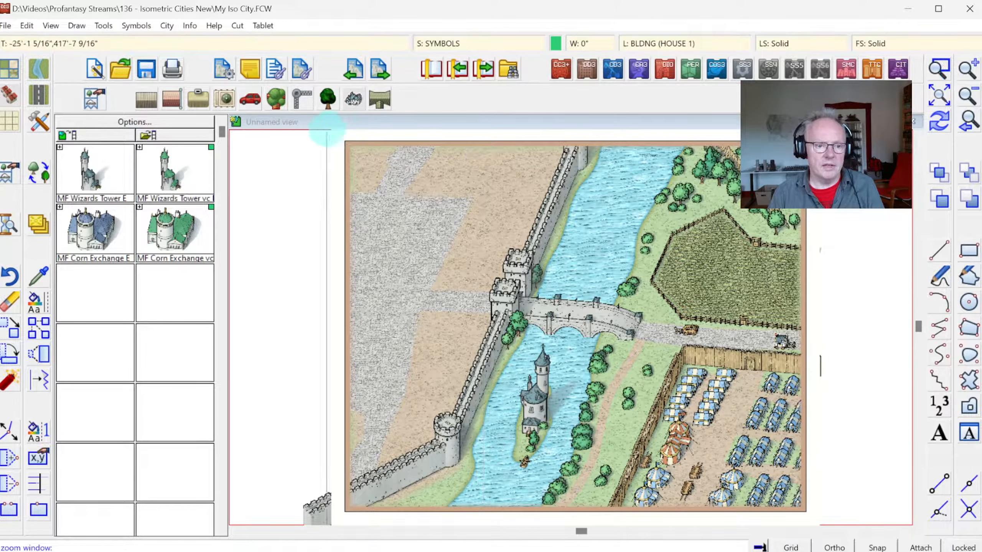
{"action": "left_click", "coordinate": [316, 137]}
{"action": "left_click", "coordinate": [590, 336]}
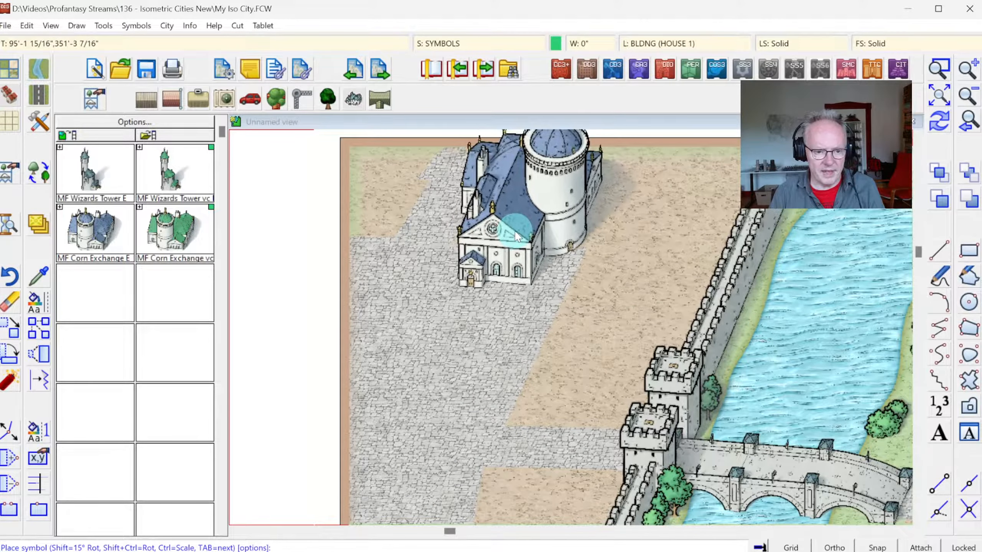
{"action": "key", "text": "Tab"}
{"action": "key", "text": "Tab"}
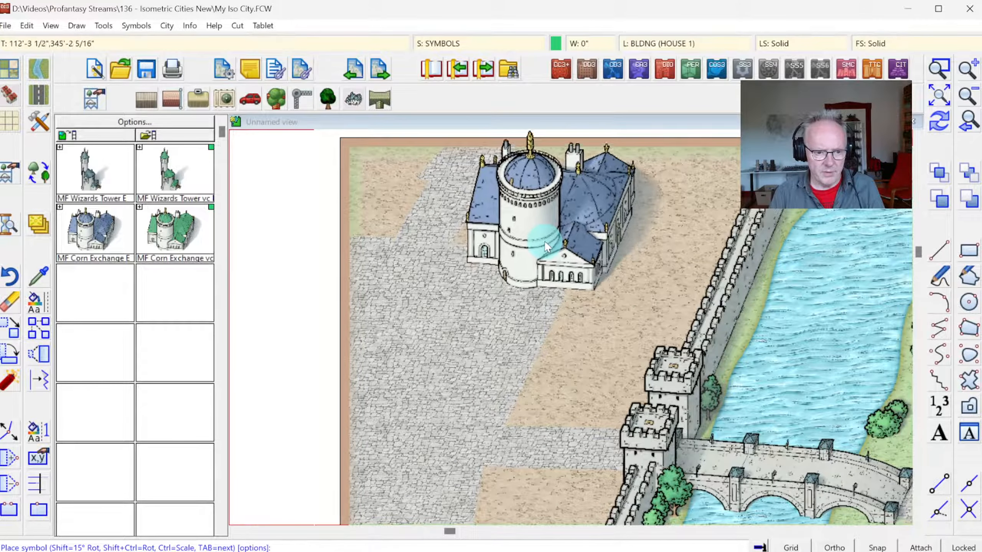
{"action": "key", "text": "Tab"}
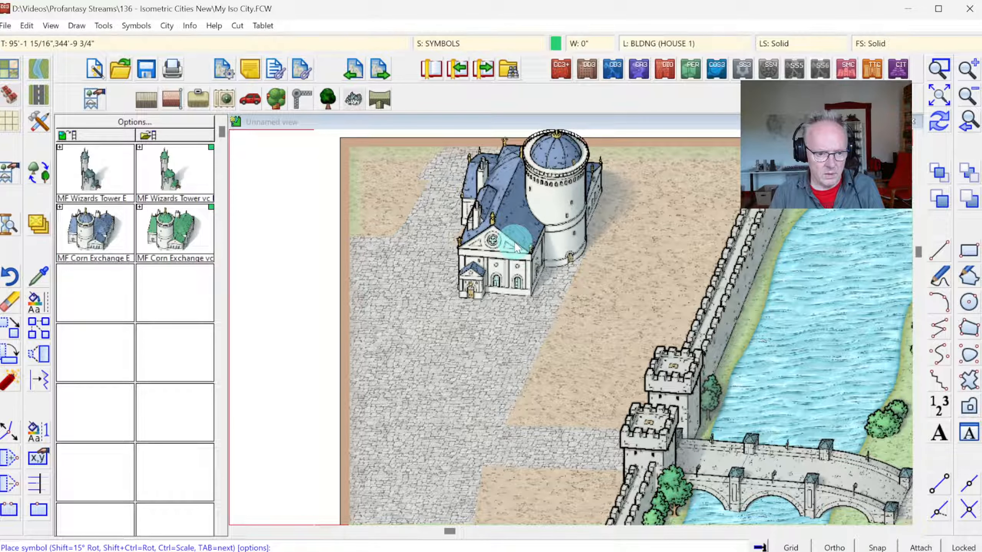
{"action": "left_click", "coordinate": [517, 247]}
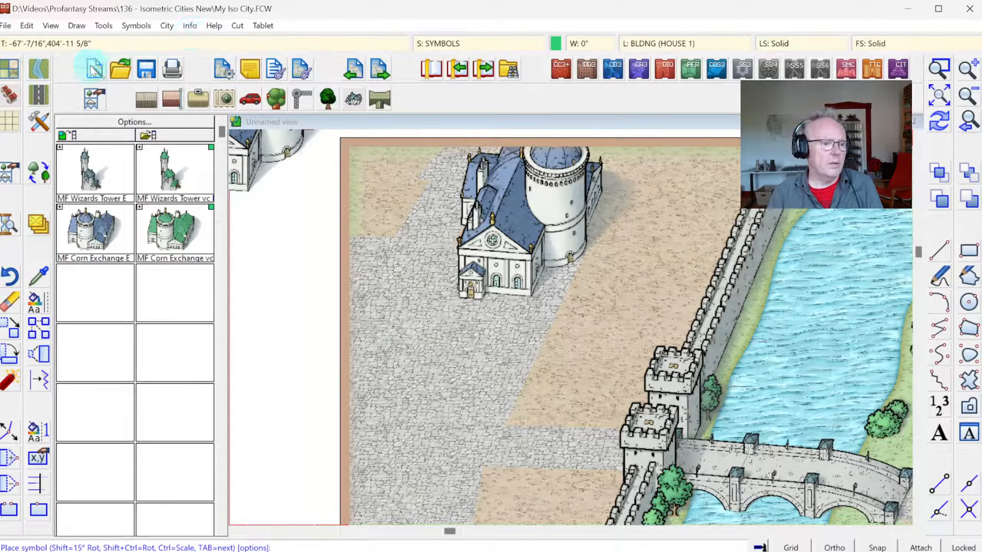
Step: Load the SS6c house symbol catalog and place one SS6c Workshop Smith southeast of the Corn Exchange, along the plaza's eastern edge
{"action": "left_click", "coordinate": [134, 96]}
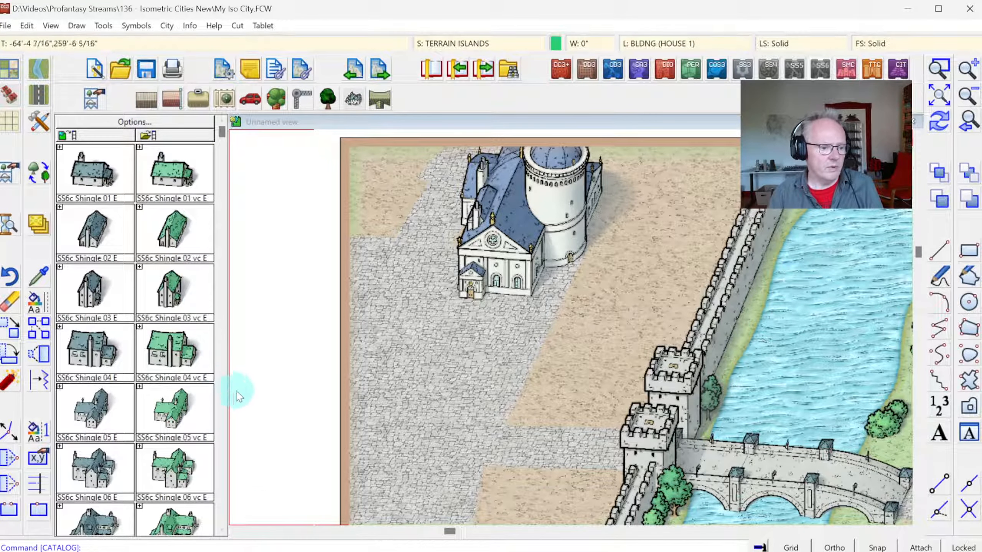
{"action": "scroll", "coordinate": [221, 429], "scroll_direction": "down", "scroll_amount": 10}
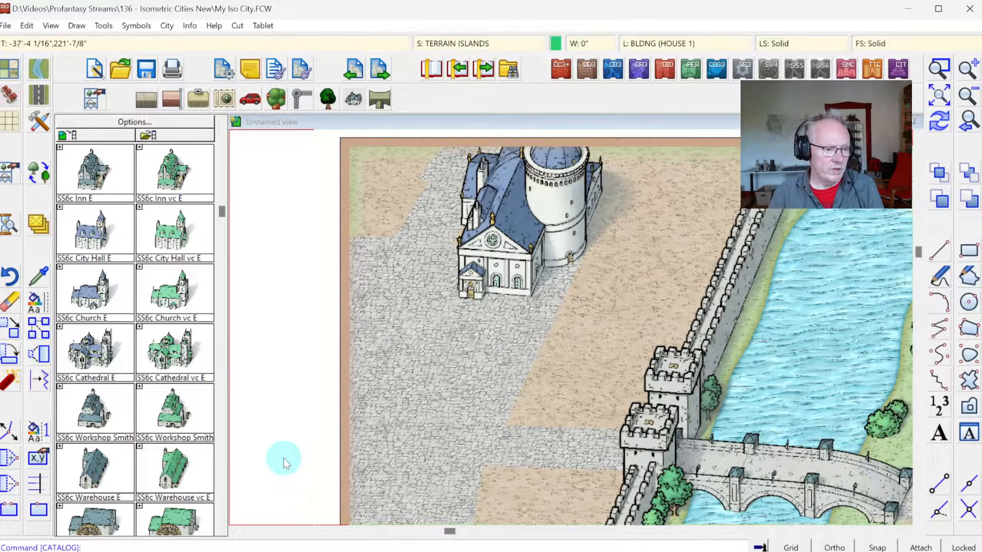
{"action": "left_click", "coordinate": [221, 529]}
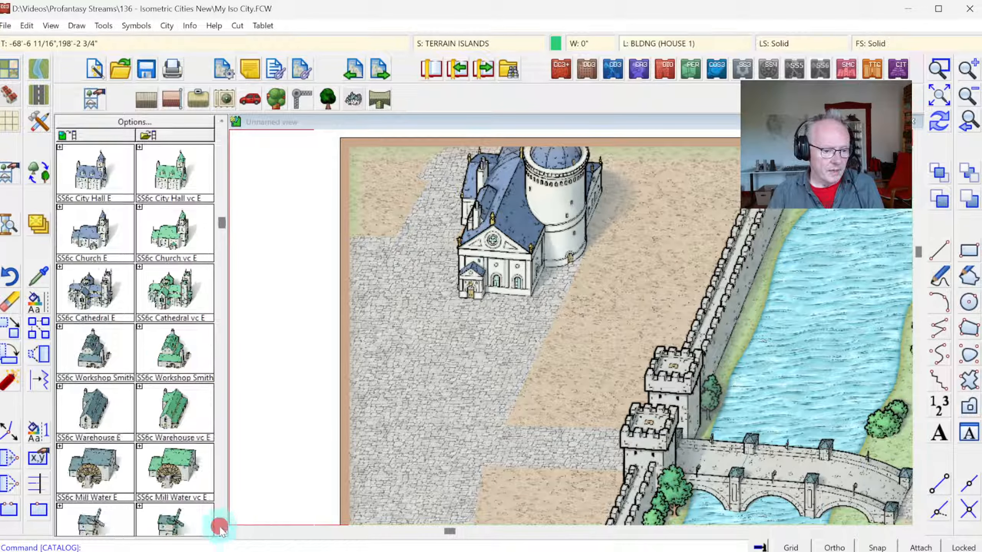
{"action": "left_click", "coordinate": [219, 529]}
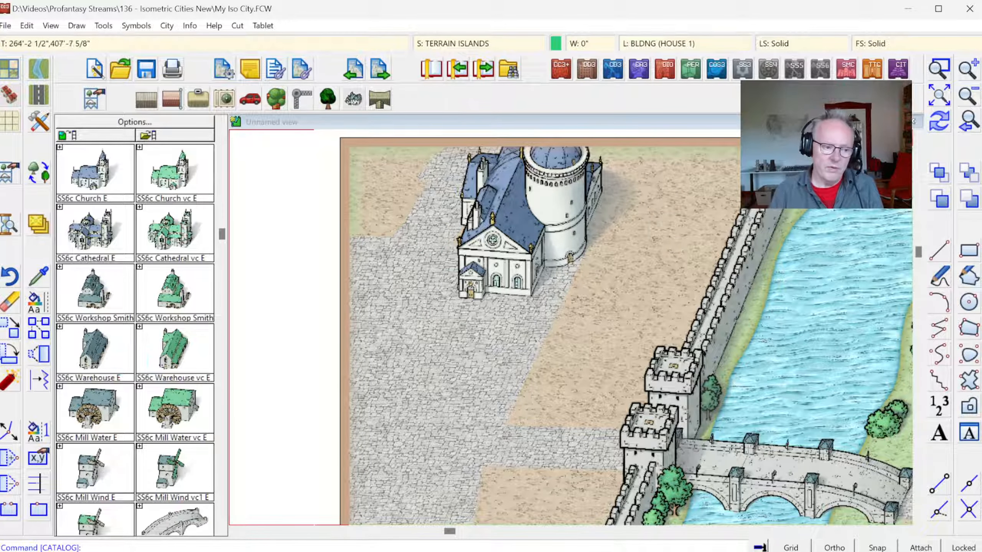
{"action": "left_click", "coordinate": [941, 99]}
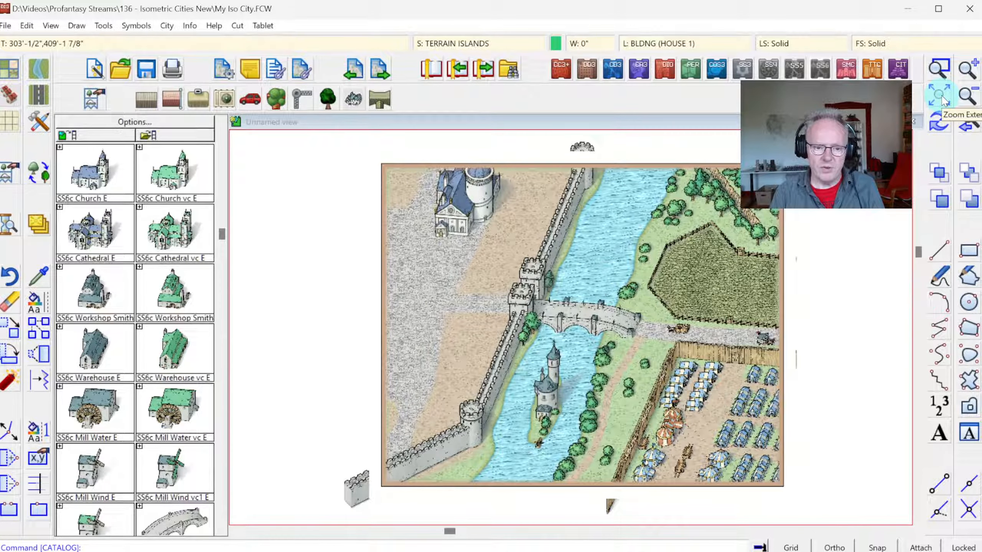
{"action": "left_click", "coordinate": [968, 125]}
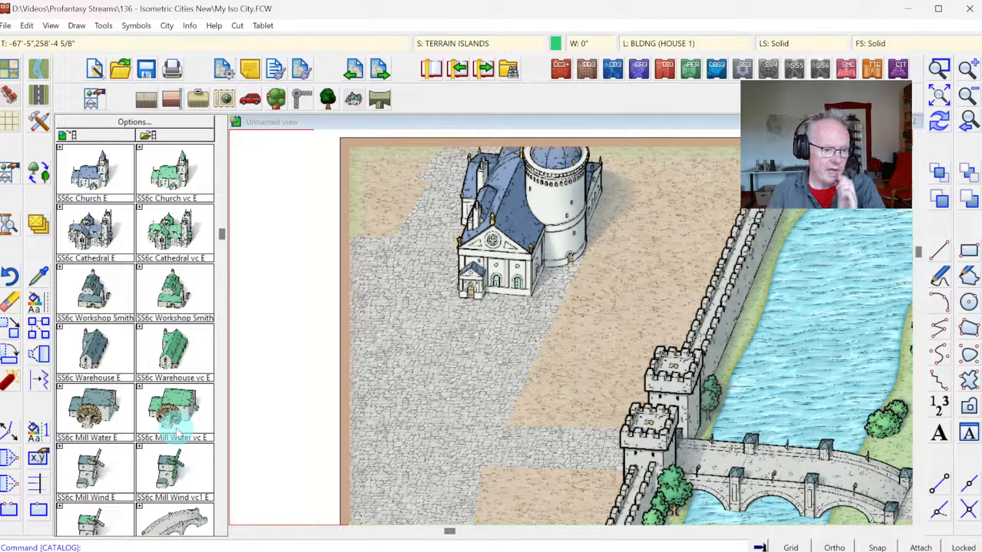
{"action": "left_click", "coordinate": [93, 301]}
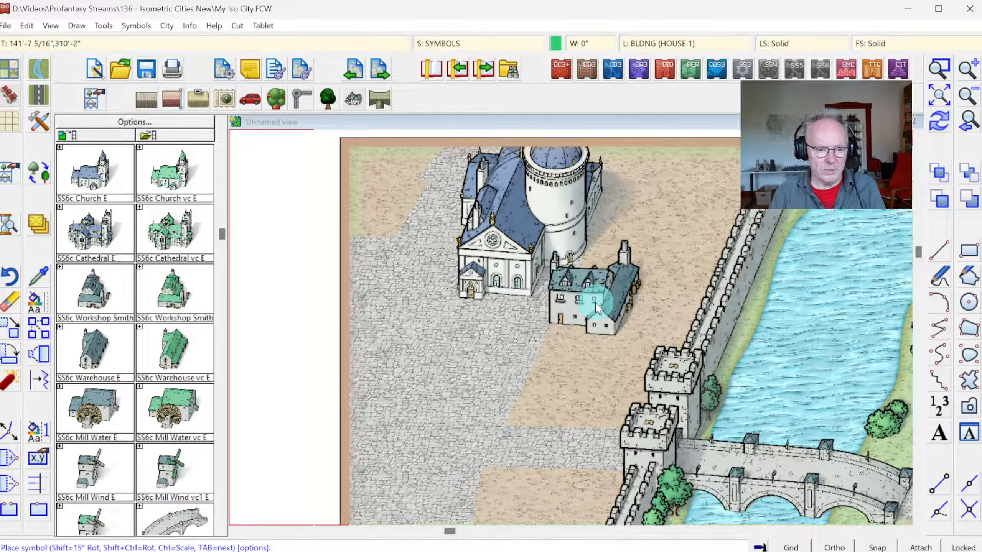
{"action": "key", "text": "Tab"}
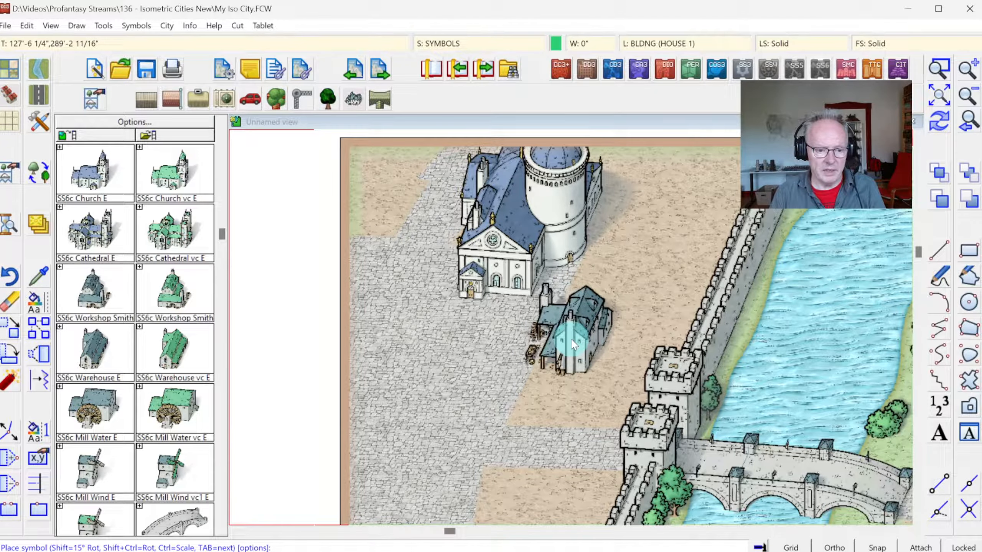
{"action": "left_click", "coordinate": [574, 343]}
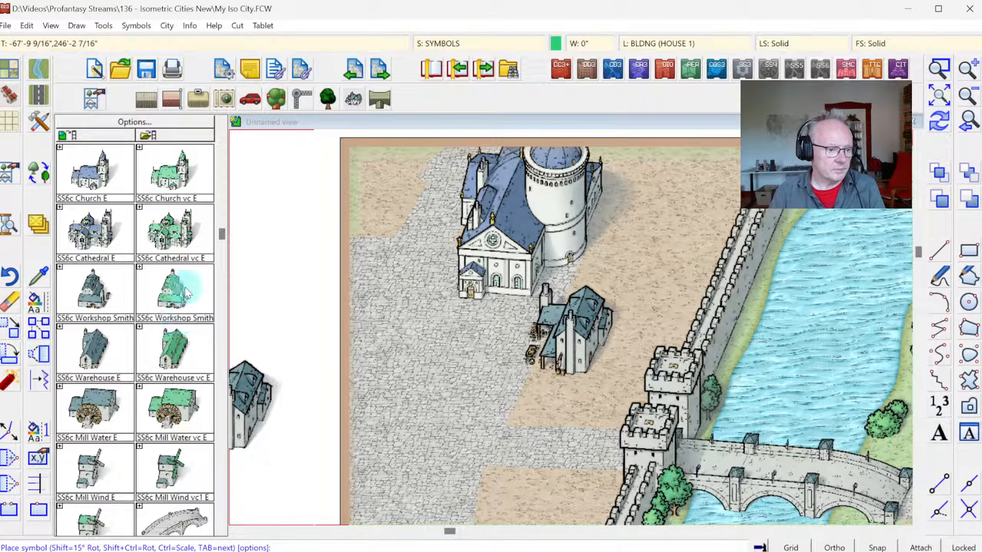
Step: Place two SS6c Warehouse E symbols, one with its long side along the gate street south of the smithy, one east of the Corn Exchange
{"action": "left_click", "coordinate": [92, 348]}
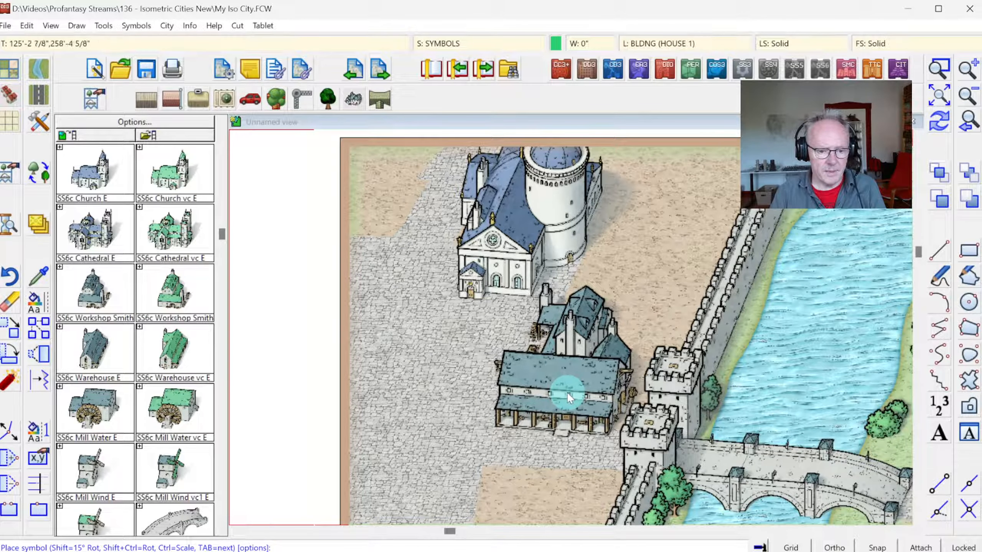
{"action": "left_click", "coordinate": [564, 394]}
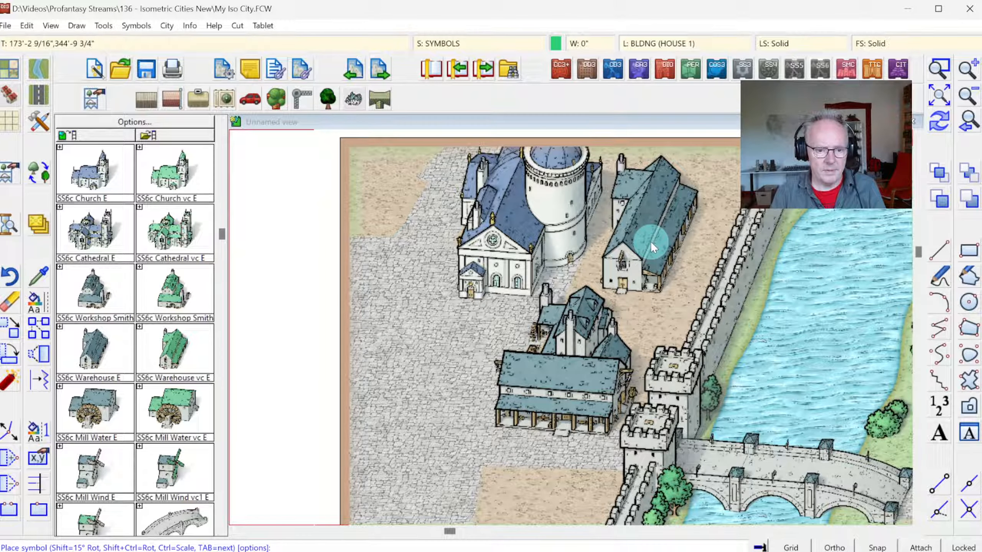
{"action": "key", "text": "Tab"}
{"action": "key", "text": "Tab"}
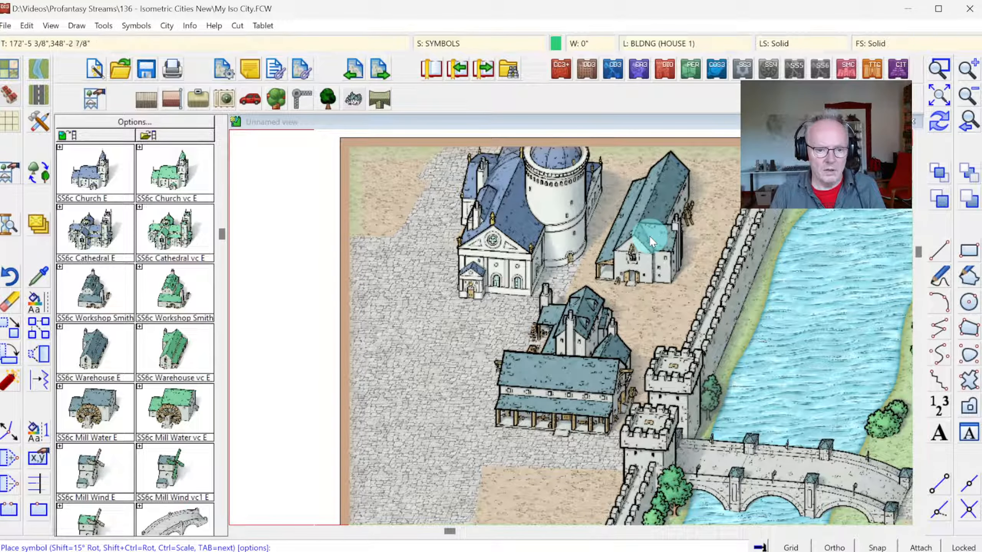
{"action": "left_click", "coordinate": [652, 223]}
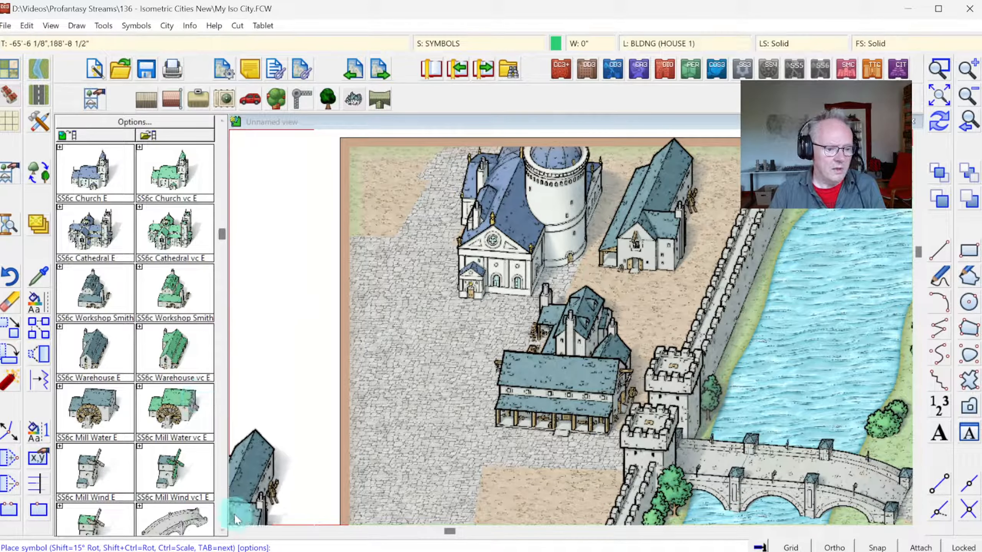
Step: Place one SS6c Inn E on the south side of the gate street, west of the gatehouse, opposite the warehouse
{"action": "left_click", "coordinate": [225, 530]}
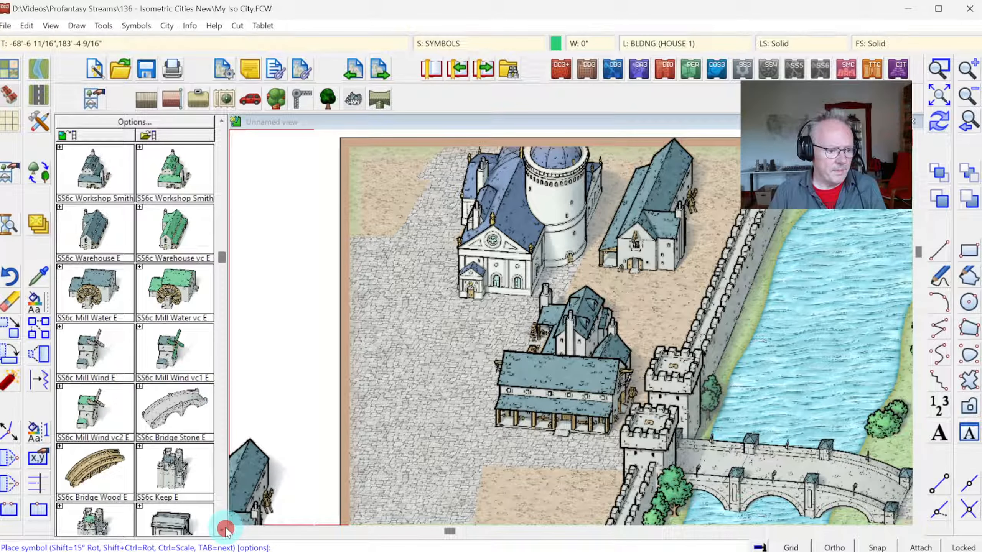
{"action": "left_click", "coordinate": [224, 122]}
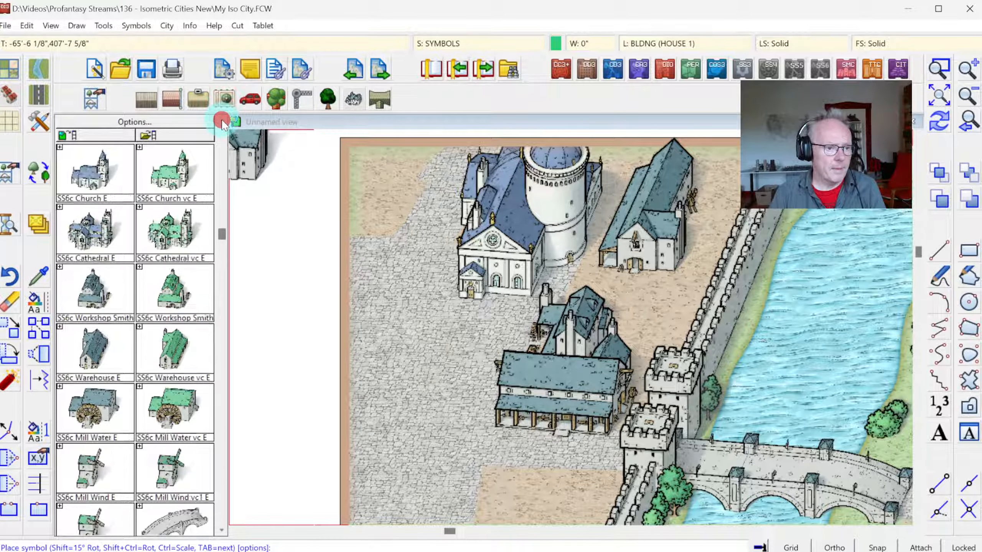
{"action": "left_click", "coordinate": [223, 123]}
{"action": "left_click", "coordinate": [223, 123]}
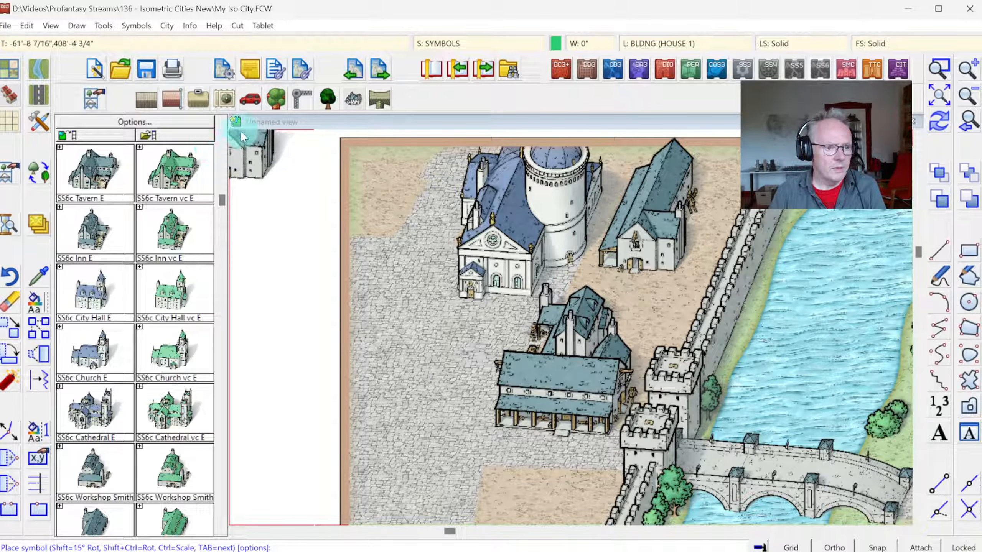
{"action": "left_click", "coordinate": [93, 243]}
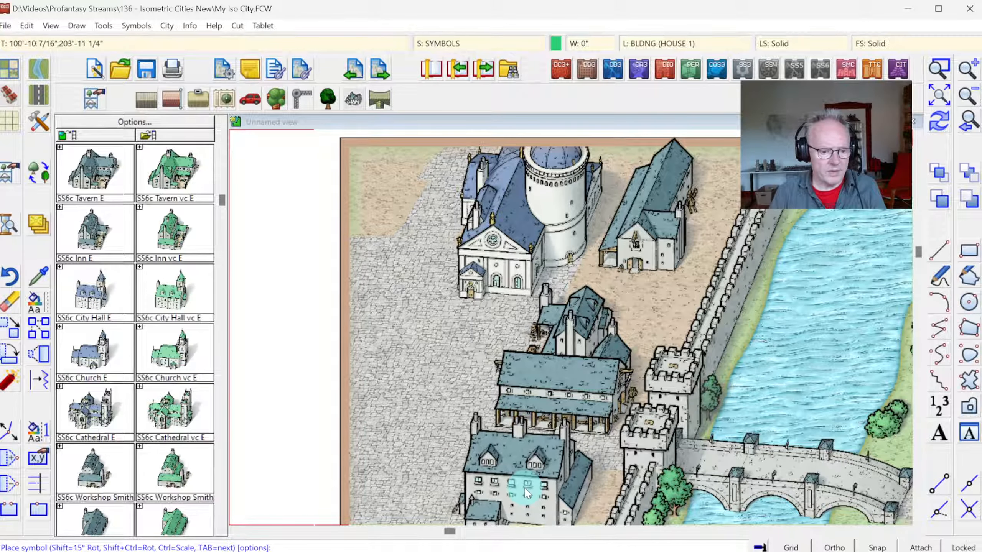
{"action": "left_click", "coordinate": [533, 497]}
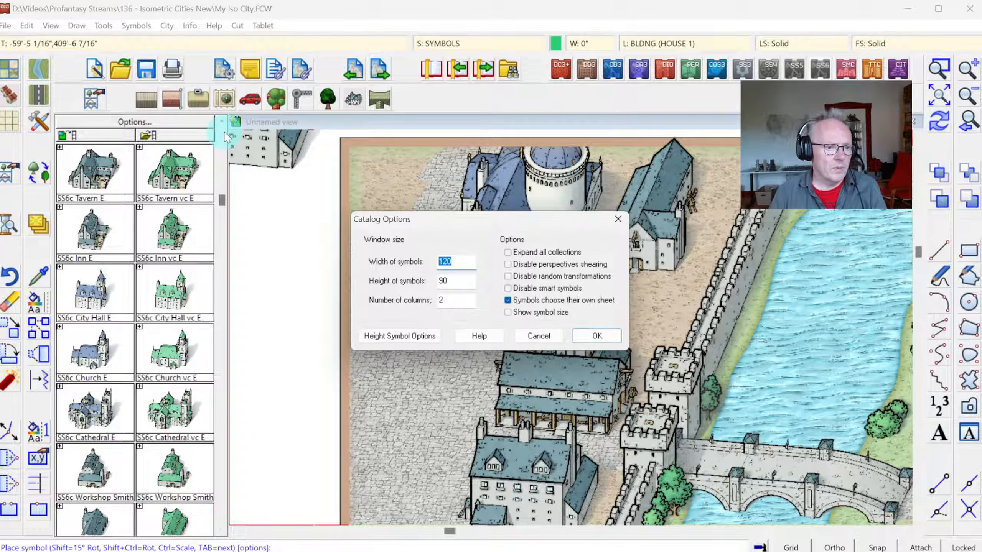
{"action": "key", "text": "Return"}
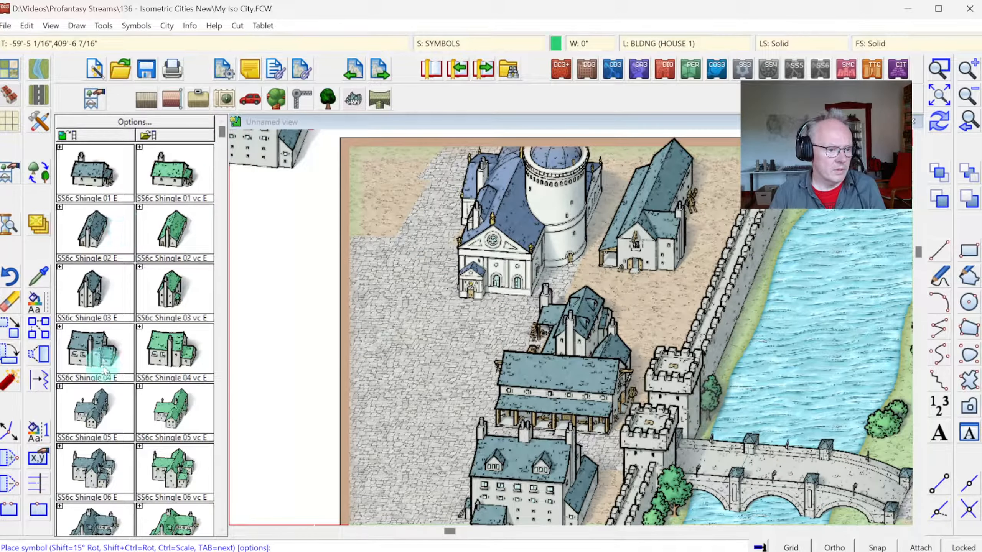
Step: Place two SS6c Shingle 05 E houses, one directly north of the smithy and one in the northwest corner of the plaza
{"action": "left_click", "coordinate": [93, 404]}
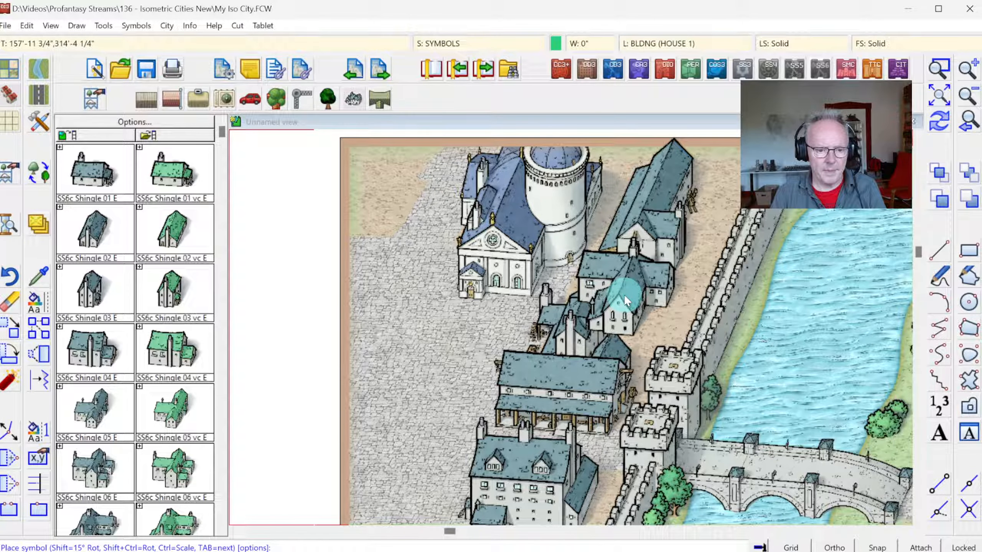
{"action": "key", "text": "Tab"}
{"action": "key", "text": "Tab"}
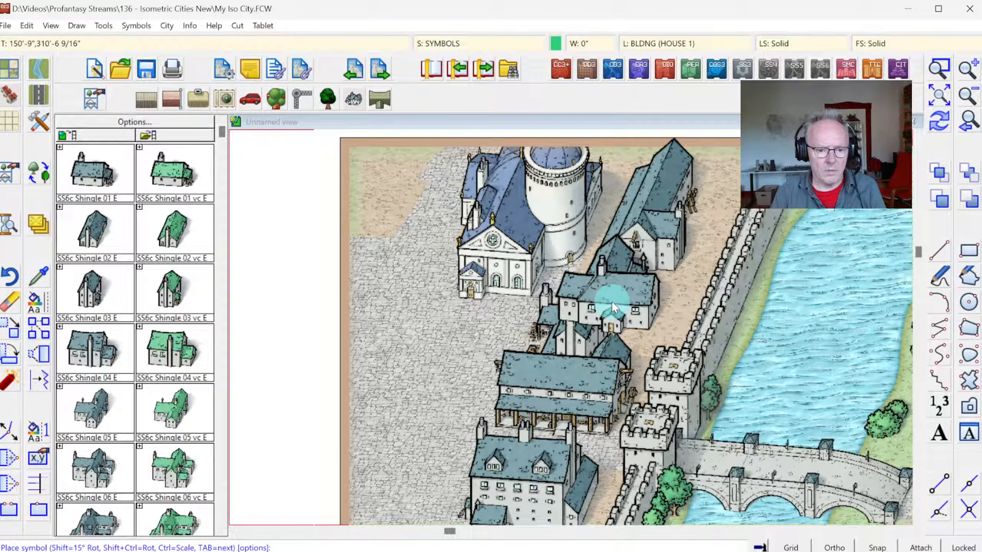
{"action": "left_click", "coordinate": [611, 301]}
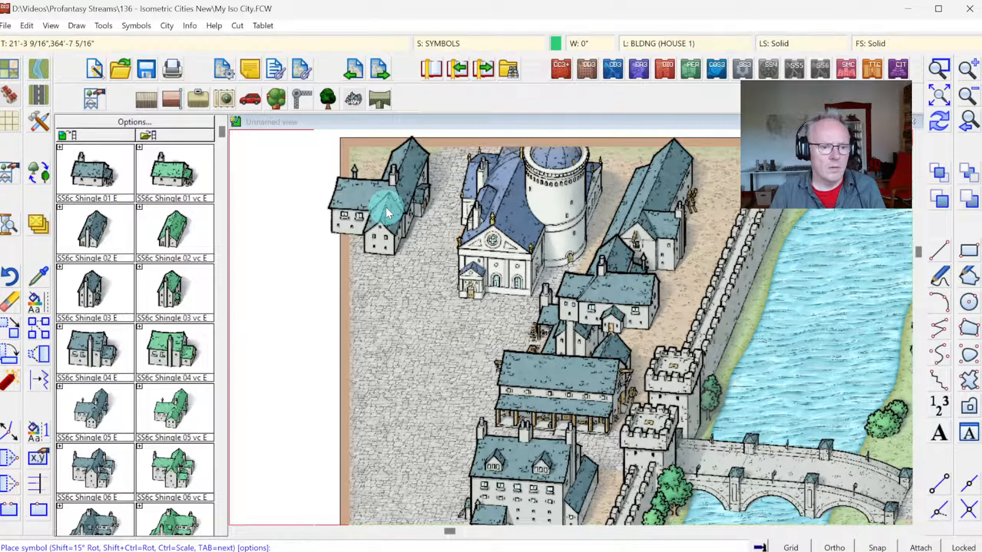
{"action": "left_click", "coordinate": [384, 207]}
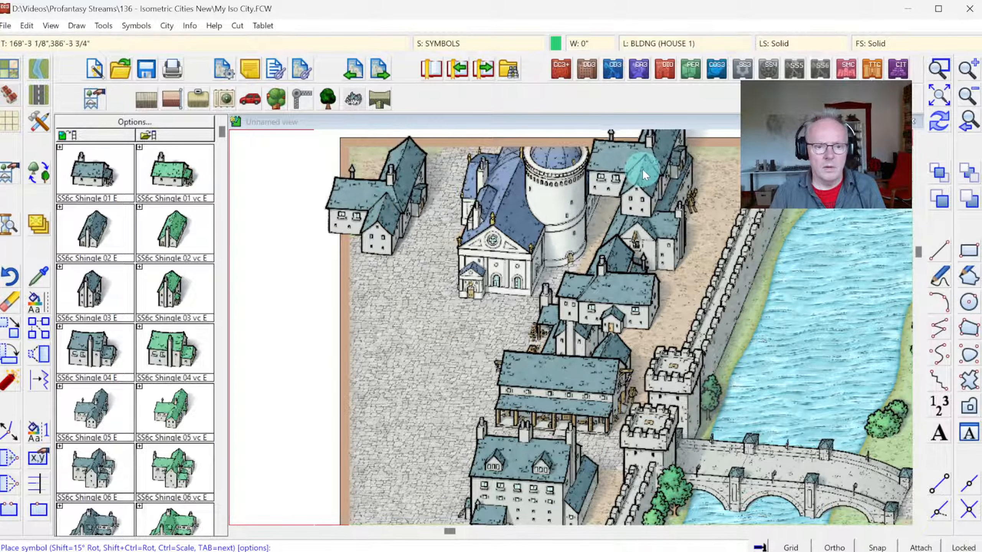
Step: Place one SS6c Shingle 02 E northeast of the warehouse and a row of SS6c Shingle 03 E houses along the northern map edge
{"action": "left_click", "coordinate": [97, 232]}
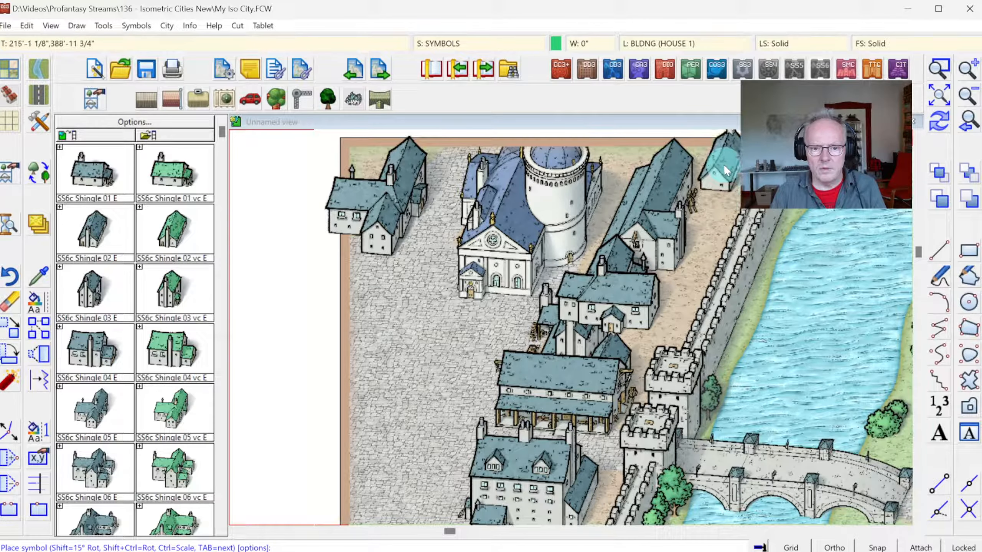
{"action": "left_click", "coordinate": [726, 166]}
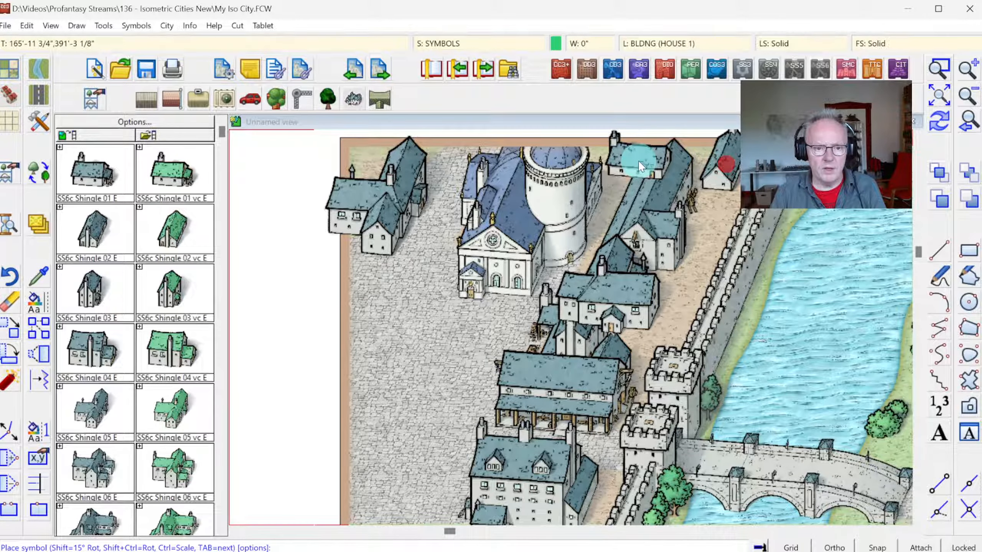
{"action": "left_click", "coordinate": [110, 286]}
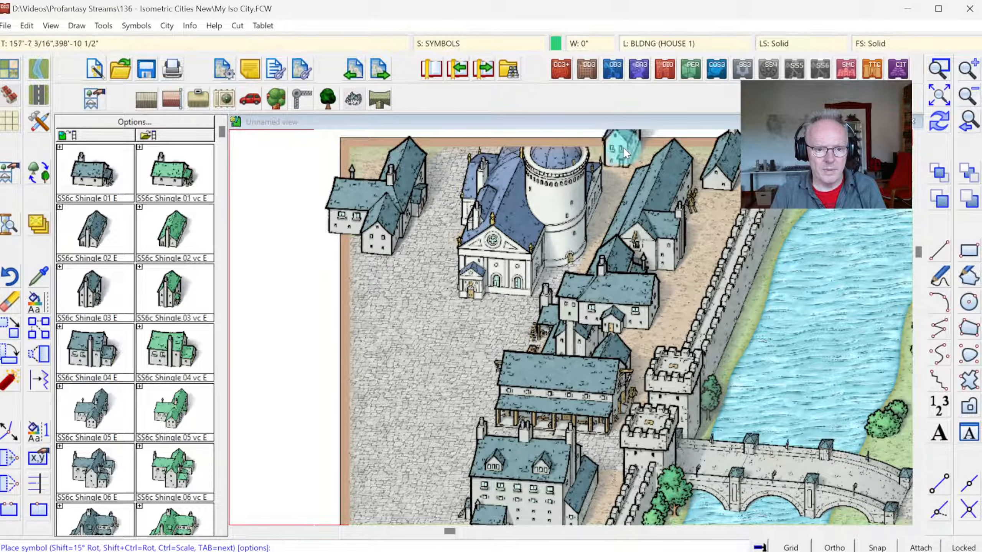
{"action": "left_click", "coordinate": [629, 144]}
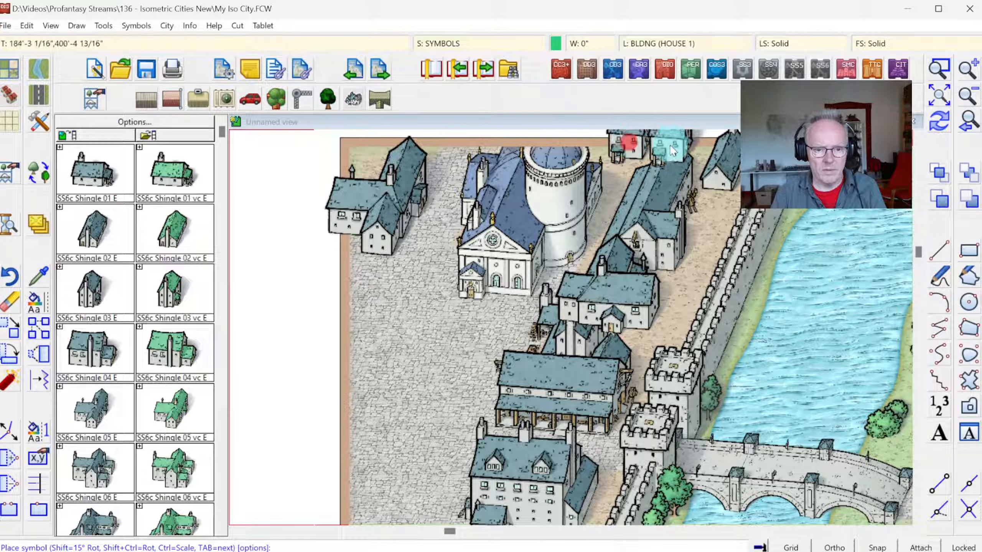
{"action": "left_click", "coordinate": [667, 140]}
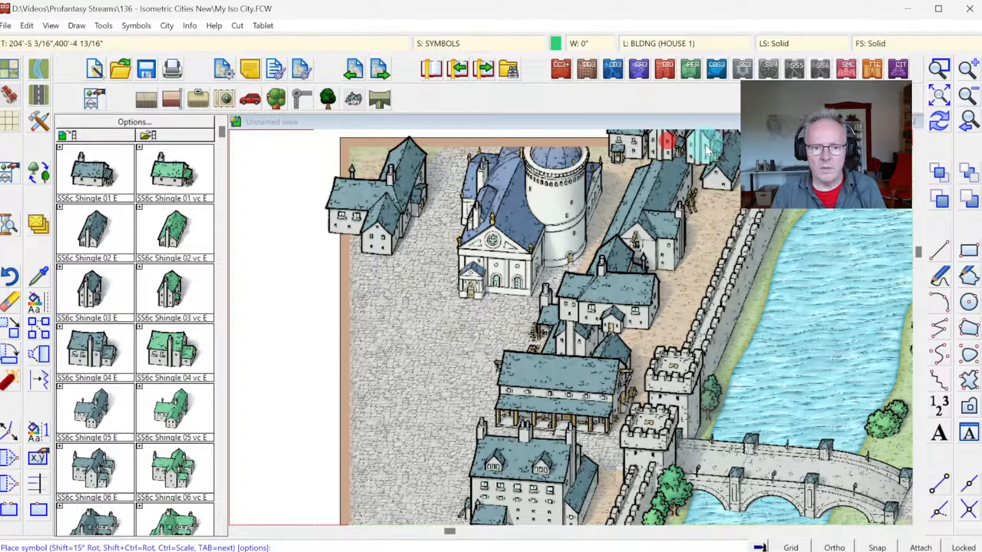
{"action": "left_click", "coordinate": [701, 147]}
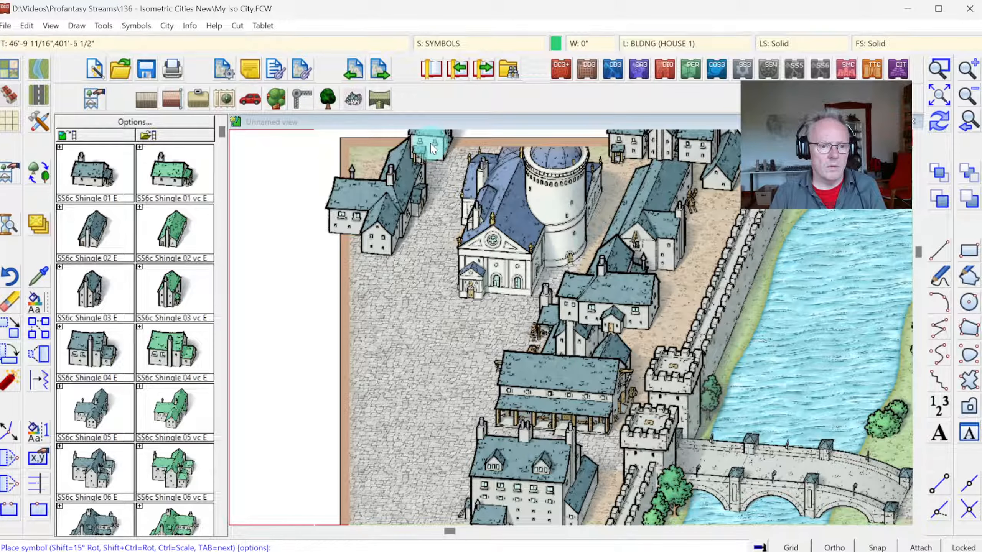
{"action": "left_click", "coordinate": [430, 136]}
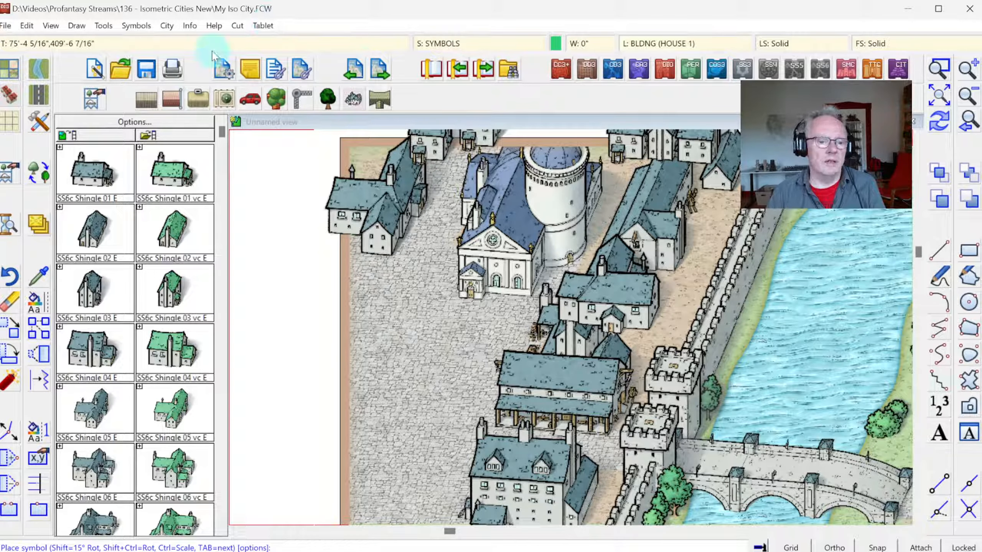
Step: Start sorting the symbols in the map and select everything on the BLDNG (HOUSE 1) layer
{"action": "left_click", "coordinate": [135, 25]}
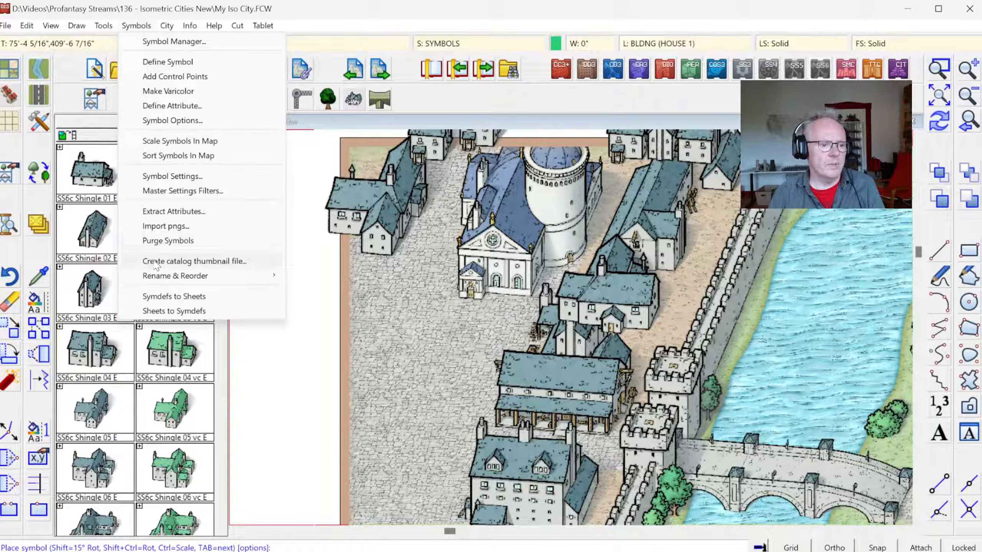
{"action": "left_click", "coordinate": [158, 155]}
{"action": "right_click", "coordinate": [530, 186]}
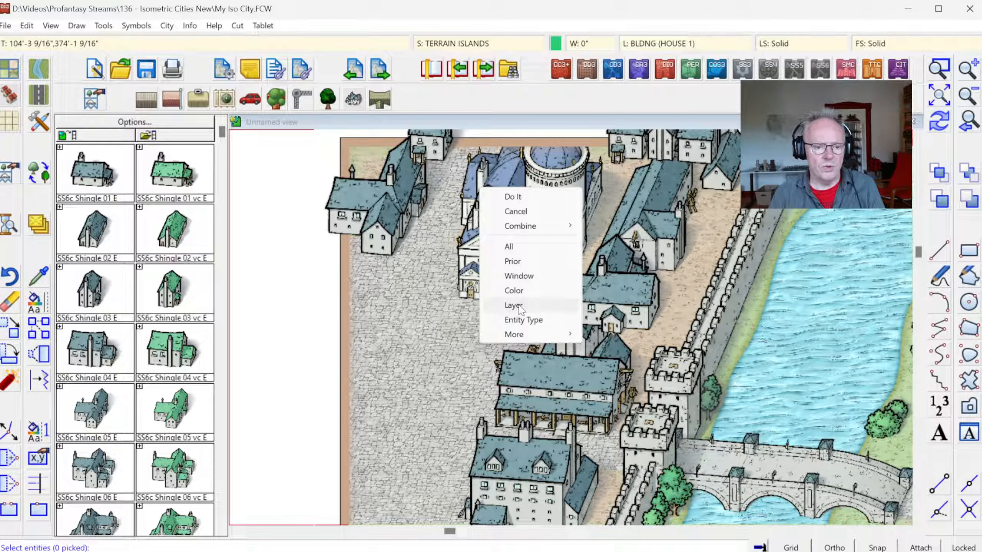
{"action": "left_click", "coordinate": [514, 305]}
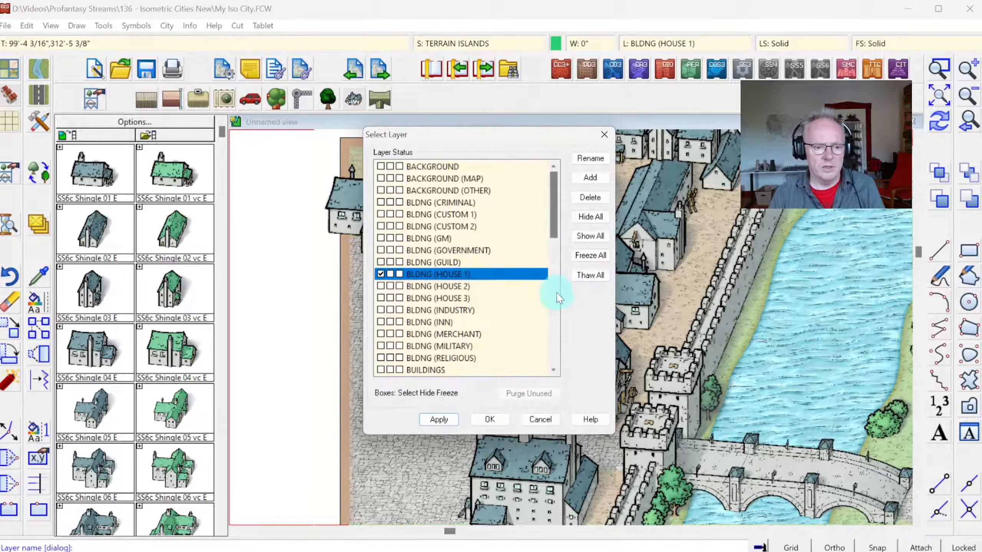
{"action": "left_click", "coordinate": [491, 419]}
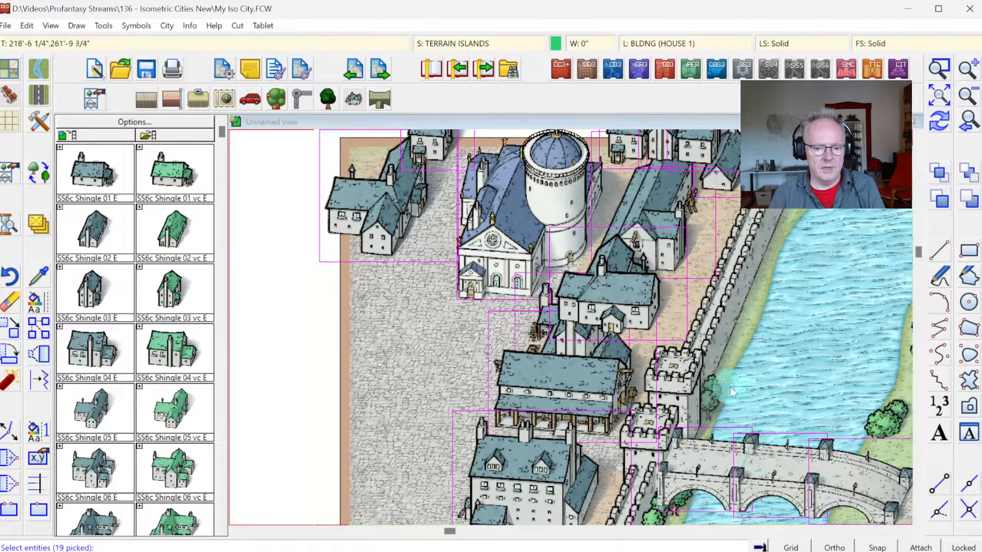
Step: Exclude the stone bridge symbols from the selection and sort the remaining symbols
{"action": "right_click", "coordinate": [814, 339]}
{"action": "mouse_move", "coordinate": [799, 365]}
{"action": "left_click", "coordinate": [891, 390]}
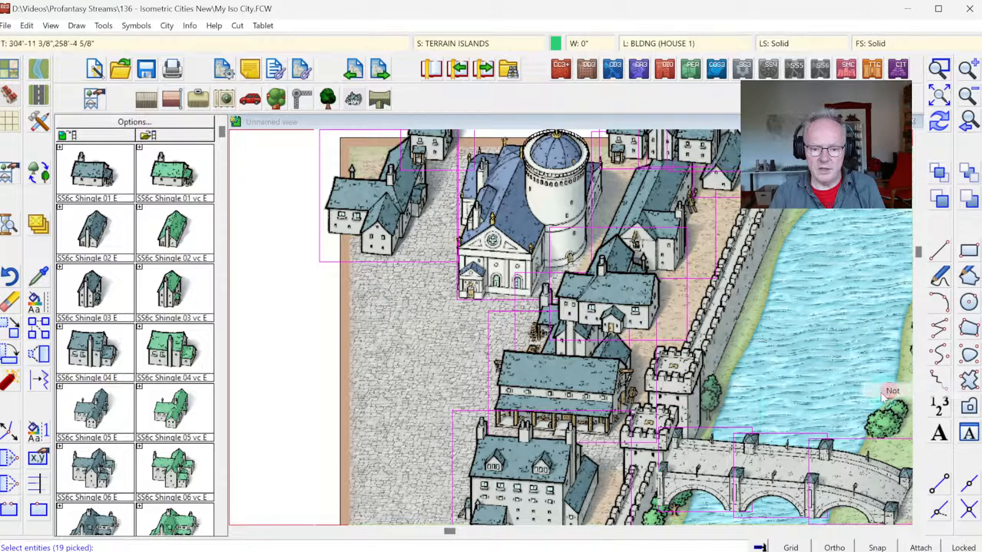
{"action": "left_click", "coordinate": [740, 408]}
{"action": "left_click", "coordinate": [893, 496]}
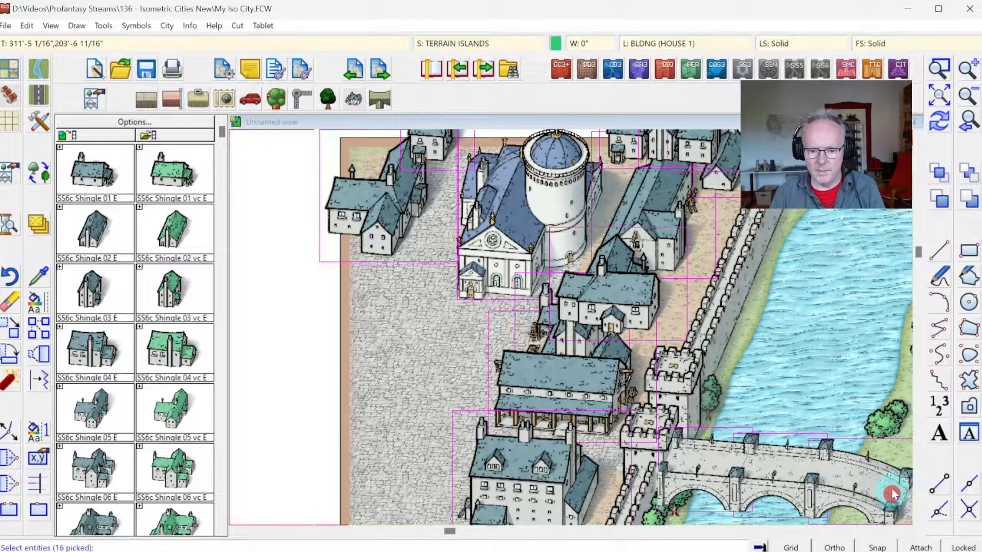
{"action": "left_click", "coordinate": [940, 122]}
{"action": "left_click", "coordinate": [939, 95]}
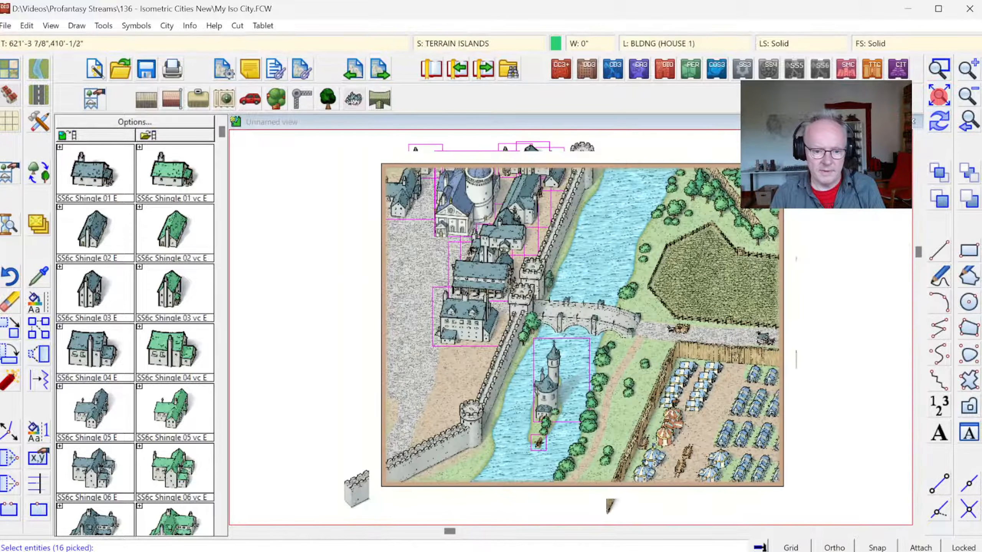
{"action": "right_click", "coordinate": [628, 234]}
{"action": "left_click", "coordinate": [619, 233]}
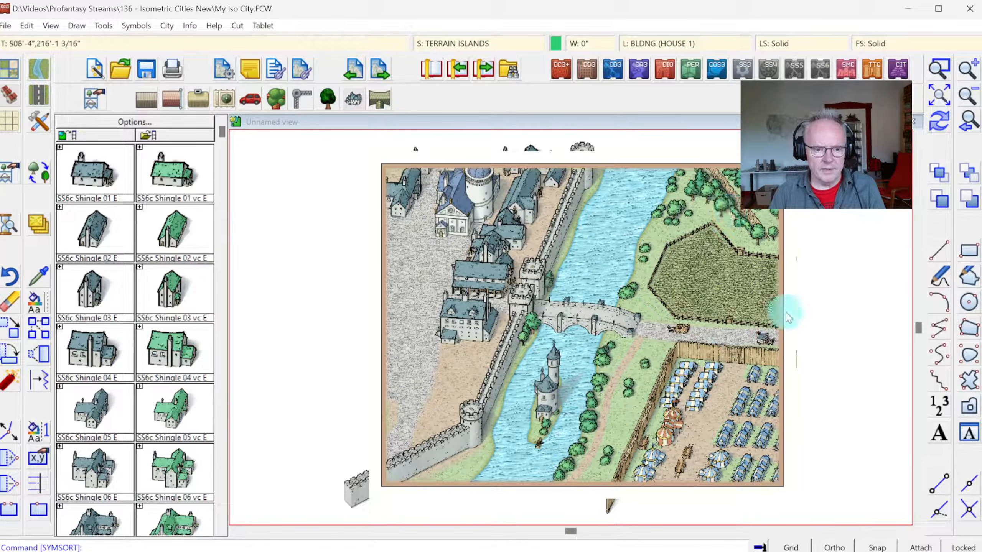
Step: Bring the three trees on the tower island to the front, keeping the tower and the island terrain out of the selection
{"action": "left_click", "coordinate": [939, 70]}
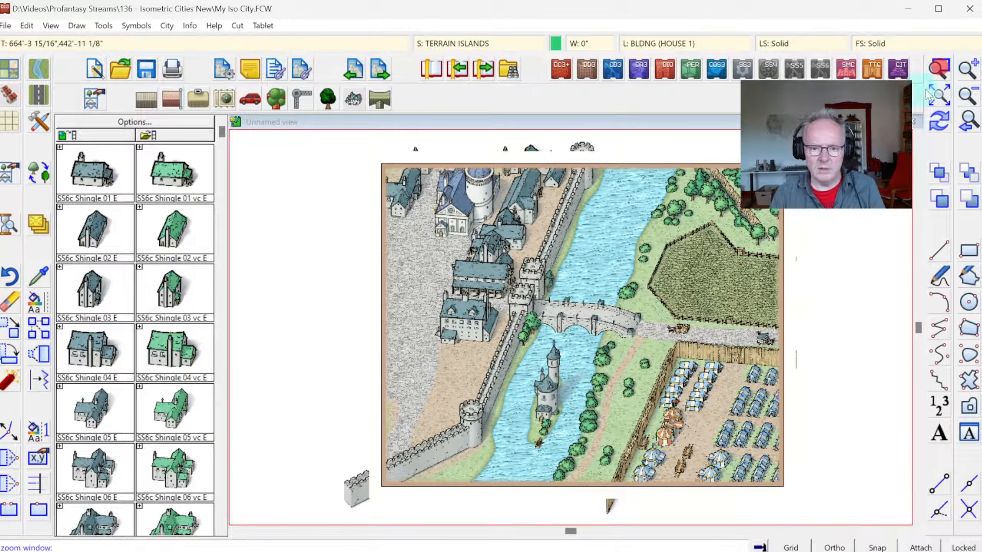
{"action": "left_click", "coordinate": [508, 349]}
{"action": "left_click", "coordinate": [593, 446]}
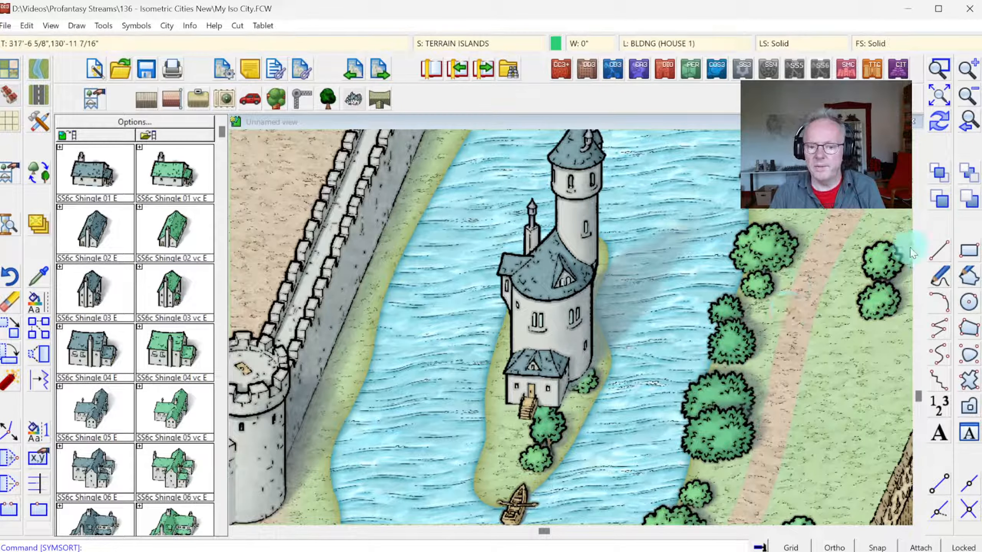
{"action": "left_click", "coordinate": [943, 171]}
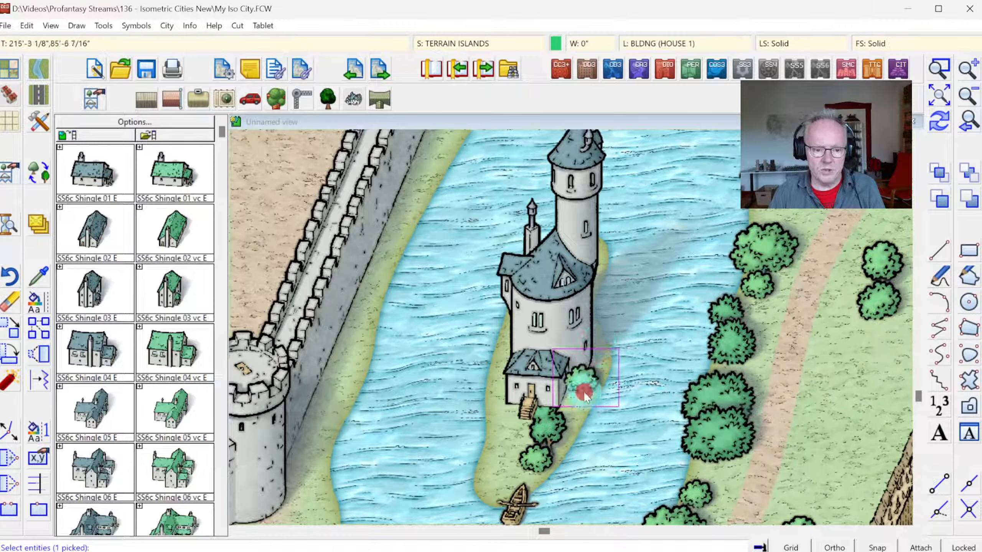
{"action": "left_click", "coordinate": [551, 417]}
{"action": "left_click", "coordinate": [562, 422]}
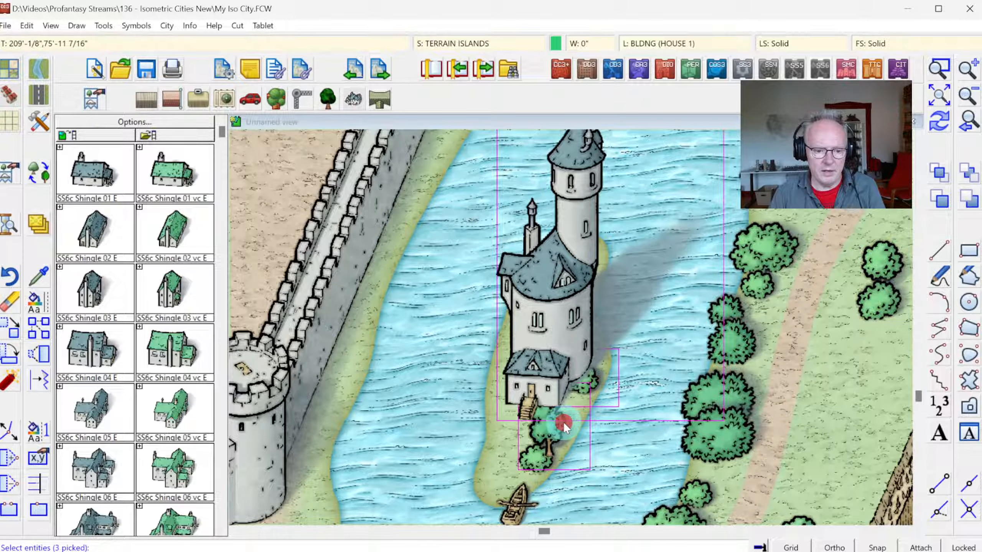
{"action": "left_click", "coordinate": [519, 451]}
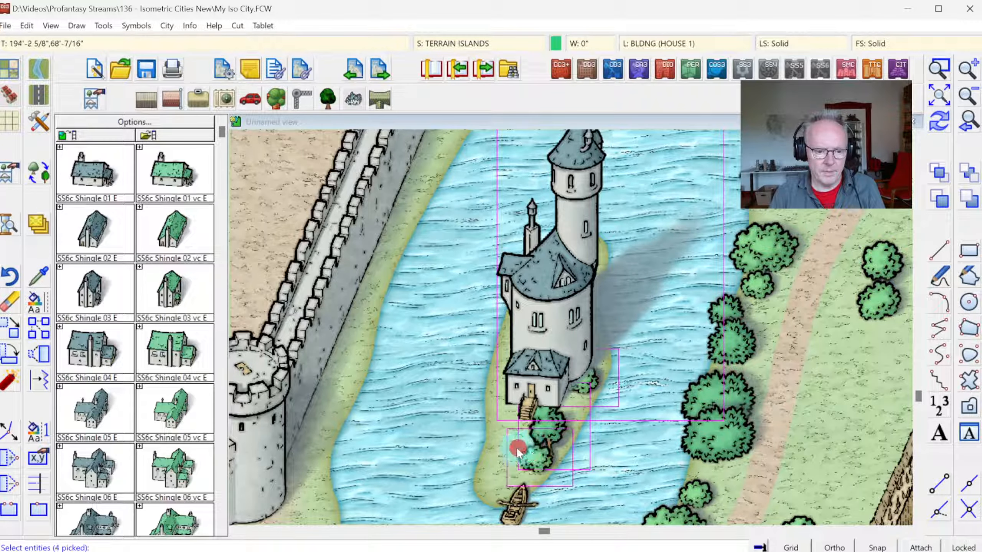
{"action": "right_click", "coordinate": [541, 249]}
{"action": "left_click", "coordinate": [664, 324]}
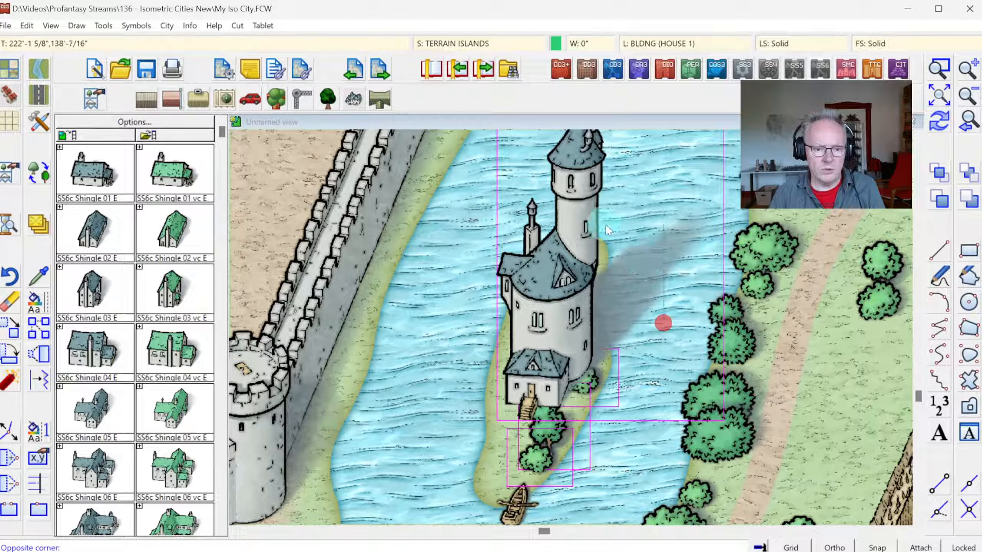
{"action": "left_click", "coordinate": [575, 193]}
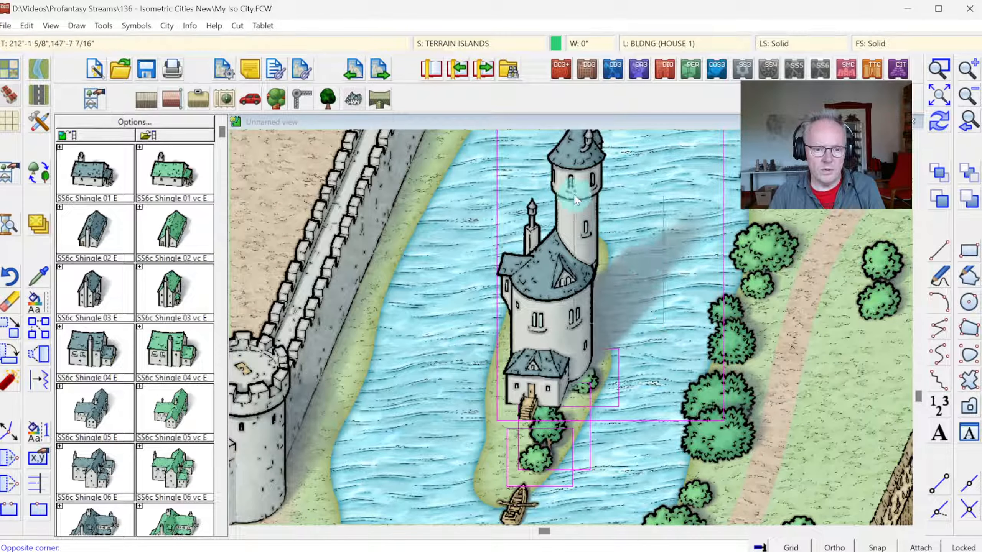
{"action": "right_click", "coordinate": [635, 214]}
{"action": "mouse_move", "coordinate": [657, 255]}
{"action": "left_click", "coordinate": [701, 280]}
{"action": "left_click", "coordinate": [576, 239]}
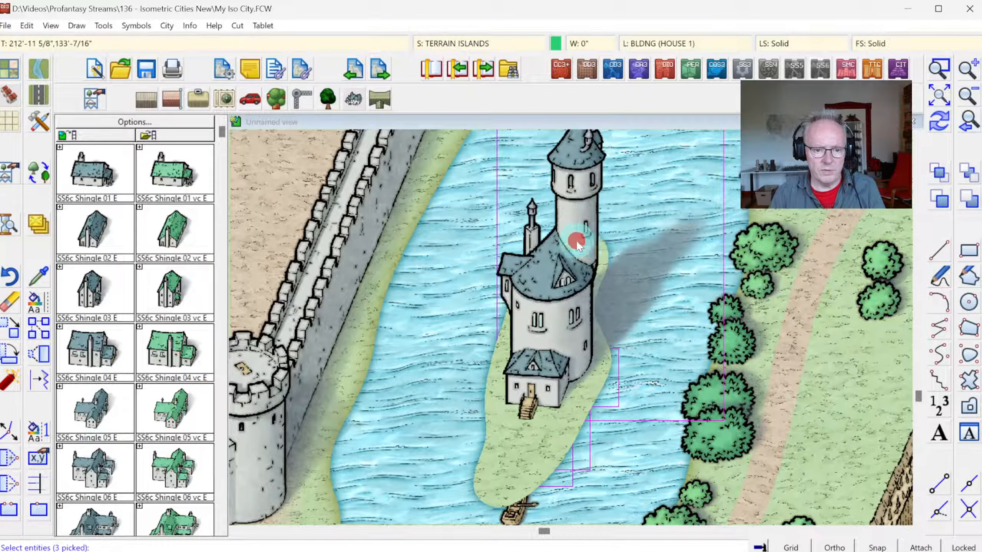
{"action": "right_click", "coordinate": [664, 212]}
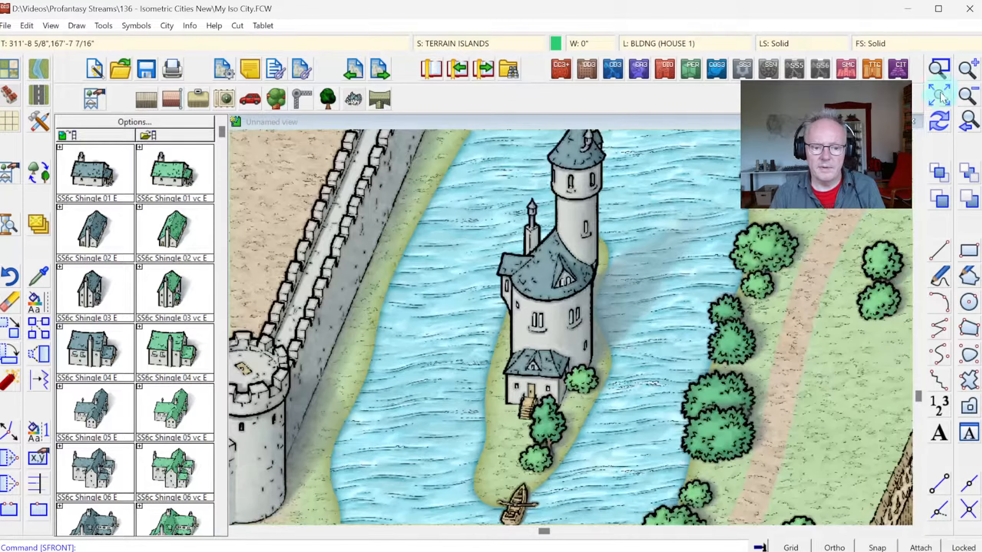
{"action": "left_click", "coordinate": [939, 95]}
{"action": "left_click", "coordinate": [939, 68]}
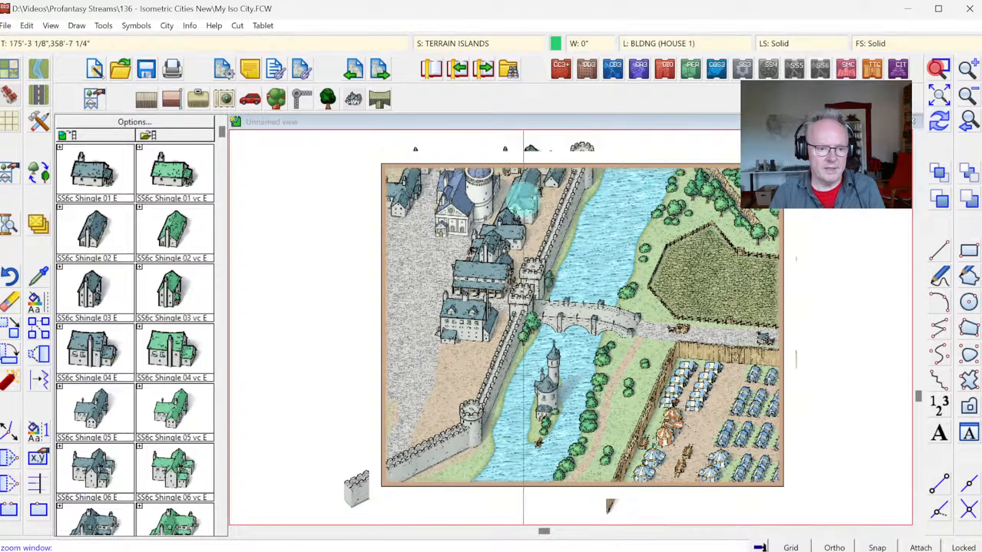
{"action": "left_click", "coordinate": [377, 166]}
{"action": "left_click", "coordinate": [563, 343]}
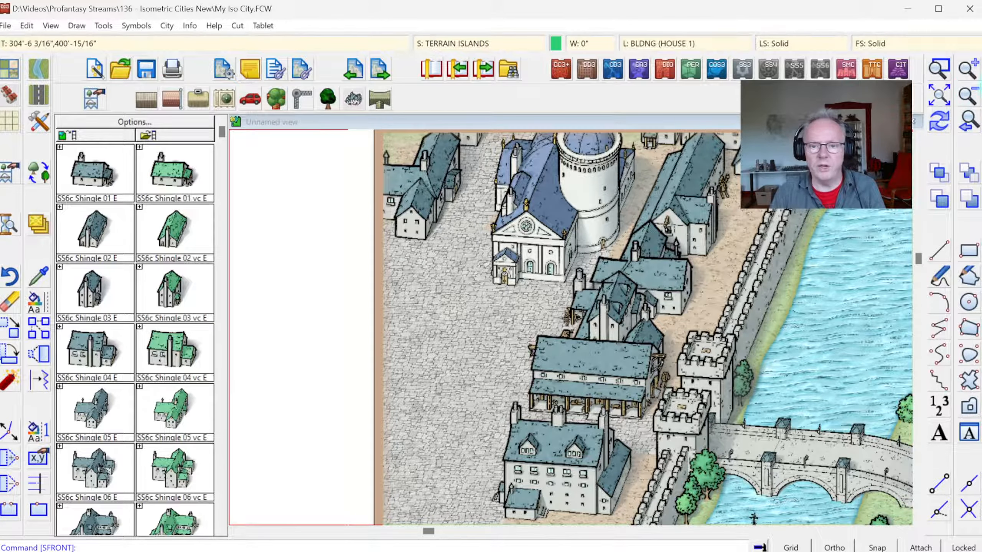
Step: Load the SS6c thatched house symbols and place one SS6c Thatch 05 E variant on the open ground south of the inn
{"action": "left_click", "coordinate": [939, 94]}
{"action": "left_click", "coordinate": [939, 68]}
{"action": "left_click", "coordinate": [334, 300]}
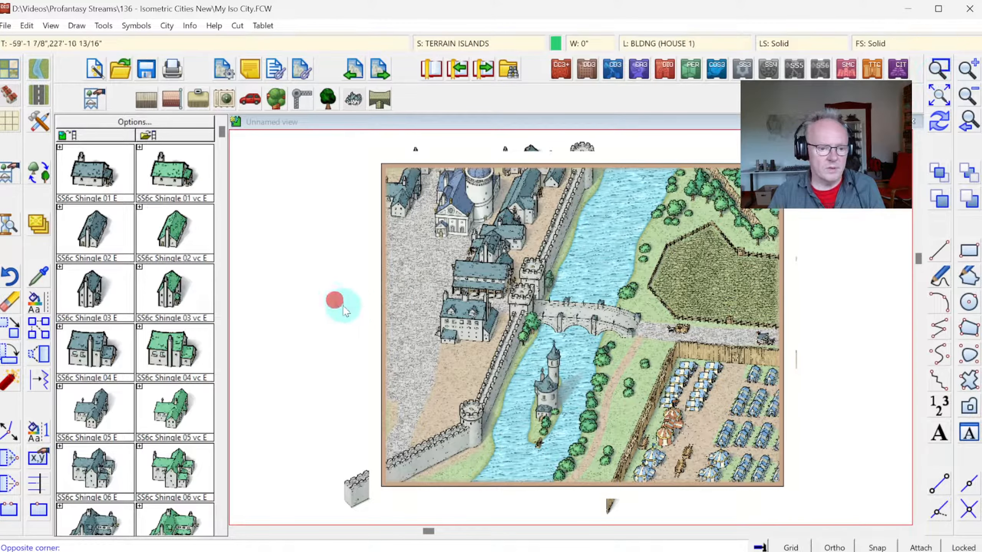
{"action": "left_click", "coordinate": [538, 459]}
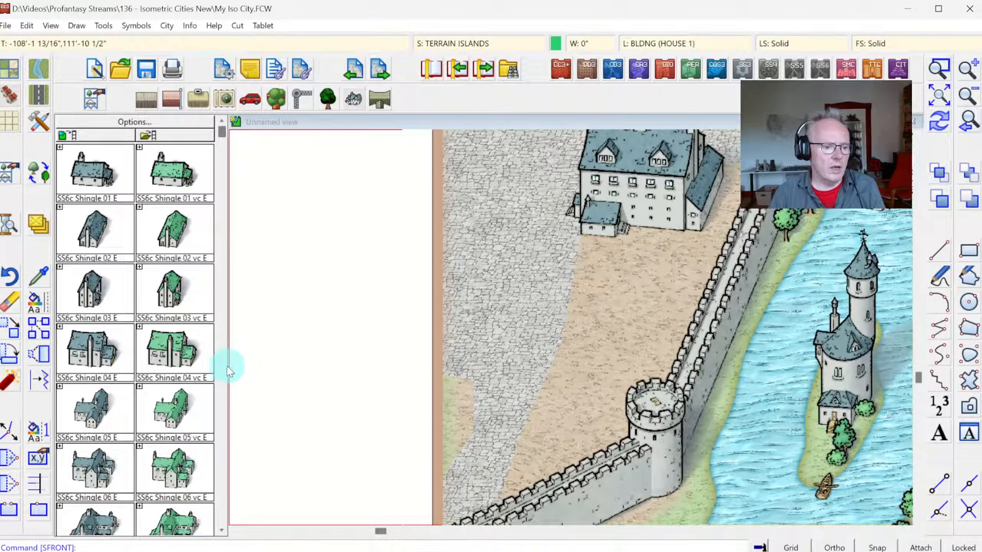
{"action": "scroll", "coordinate": [218, 381], "scroll_direction": "down", "scroll_amount": 10}
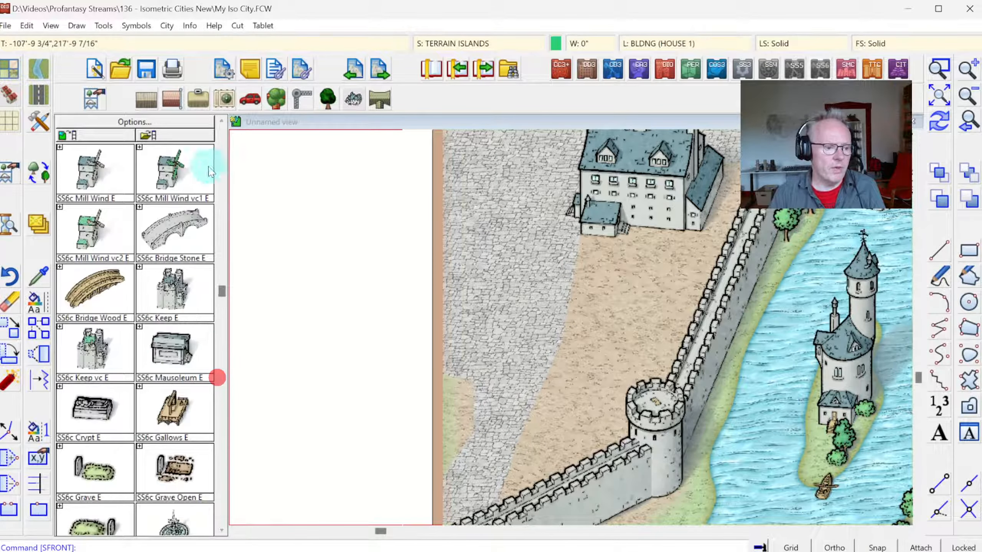
{"action": "left_click", "coordinate": [189, 99]}
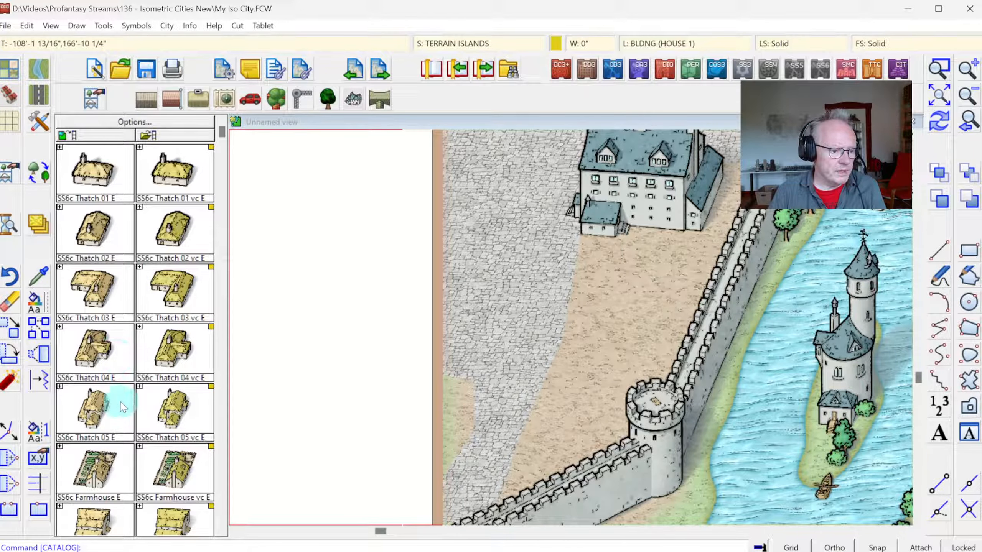
{"action": "left_click", "coordinate": [99, 410]}
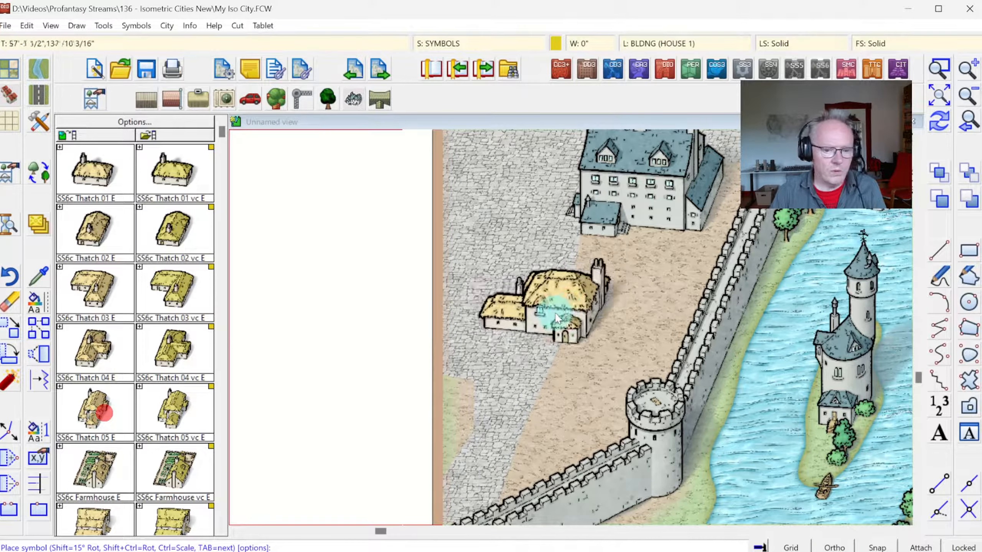
{"action": "key", "text": "Tab"}
{"action": "key", "text": "Tab"}
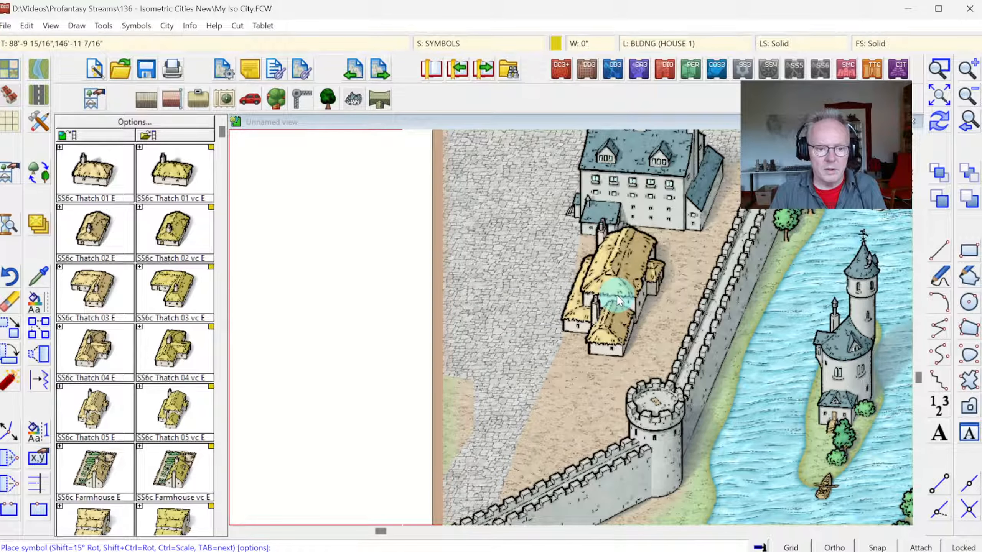
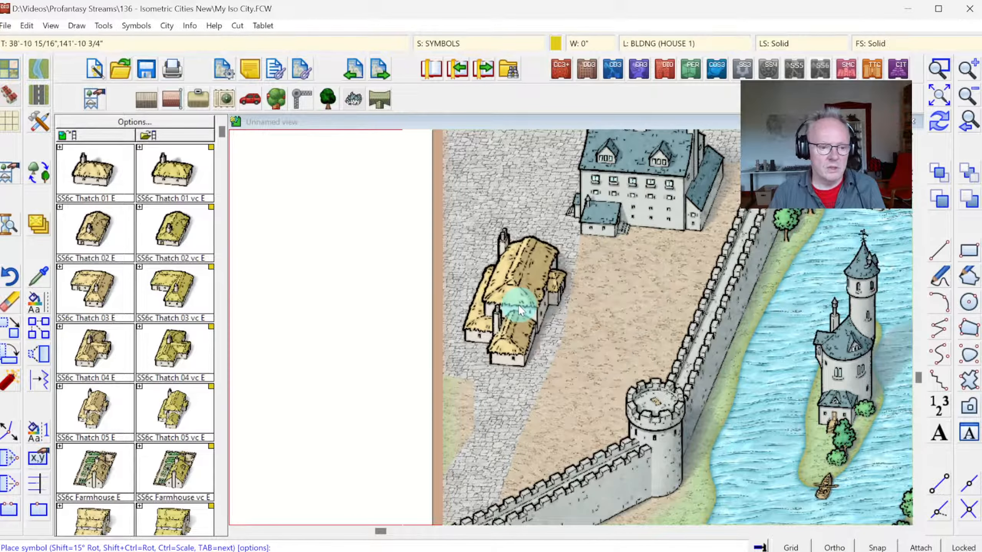
Step: Look through the SS6c thatched, tiled and flat-roofed house symbols for buildings that suit the southern part of the city
{"action": "left_click", "coordinate": [220, 350]}
{"action": "left_click", "coordinate": [219, 133]}
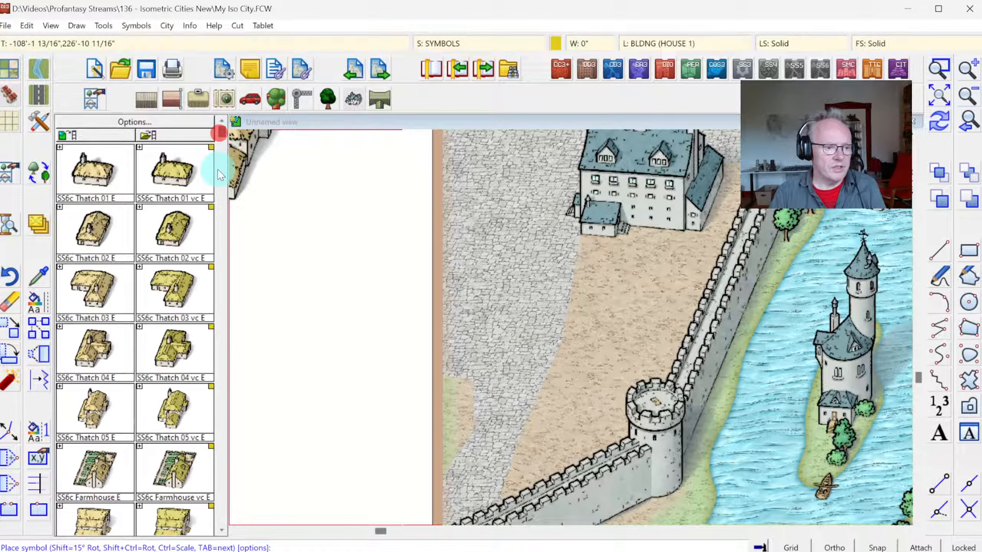
{"action": "left_click", "coordinate": [224, 154]}
{"action": "left_click", "coordinate": [221, 143]}
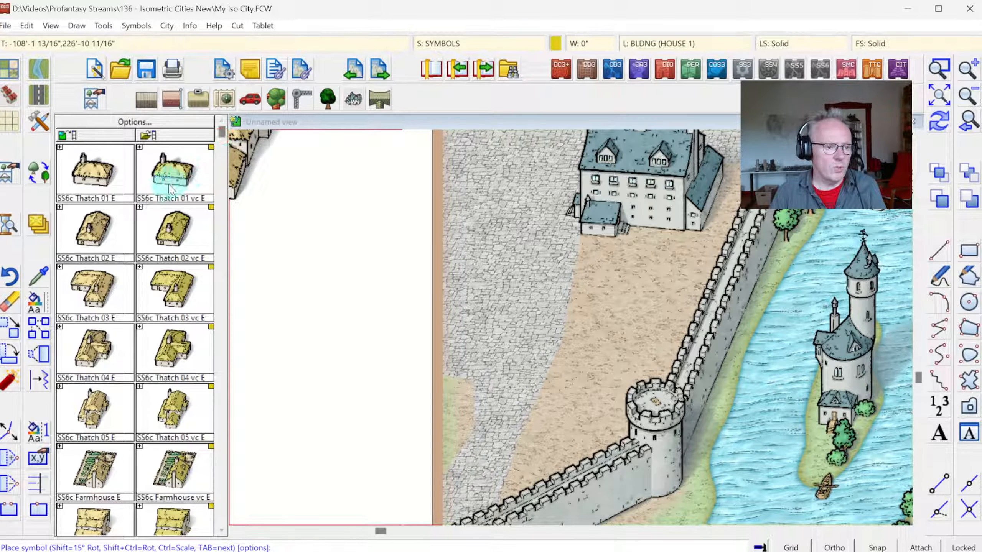
{"action": "left_click", "coordinate": [172, 106]}
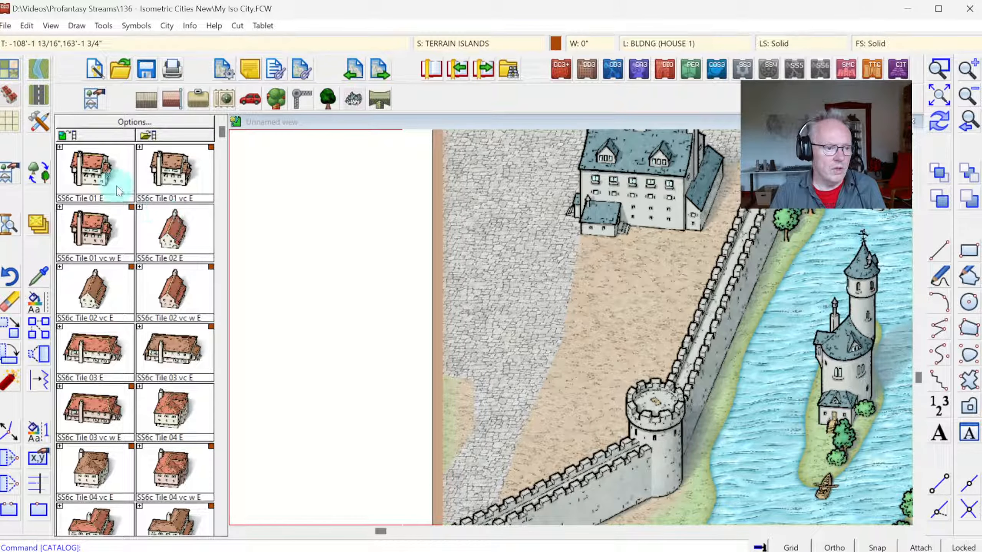
{"action": "left_click", "coordinate": [186, 215]}
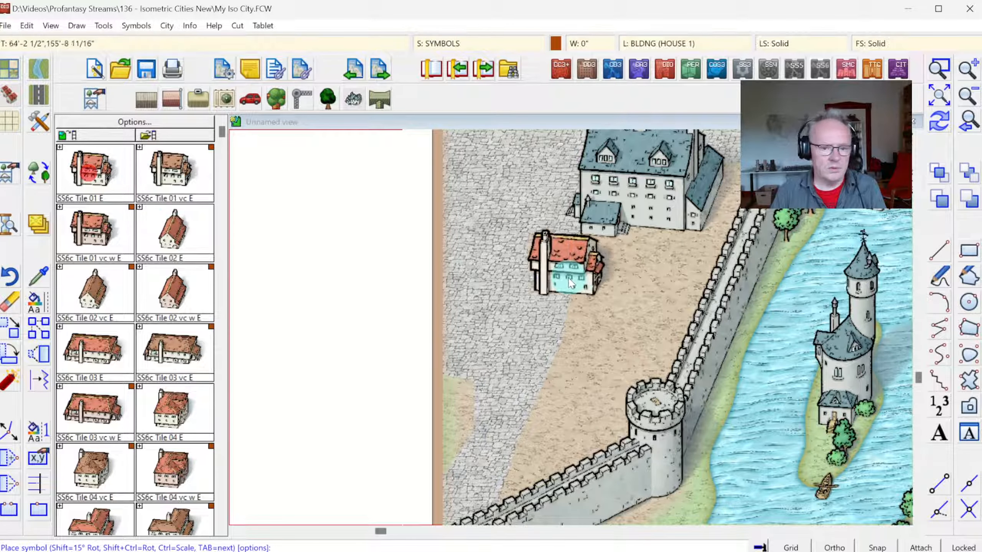
{"action": "left_click", "coordinate": [117, 349]}
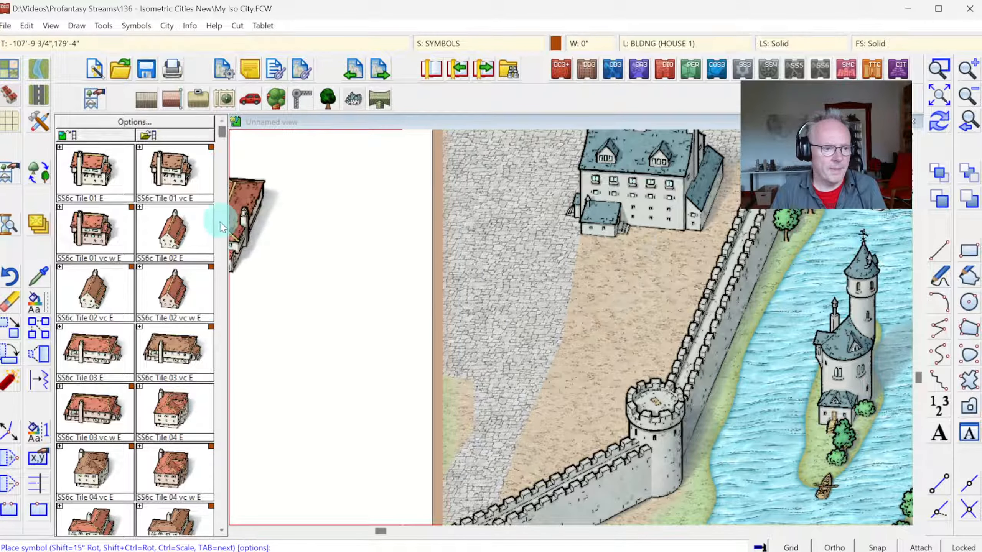
{"action": "left_click", "coordinate": [174, 99]}
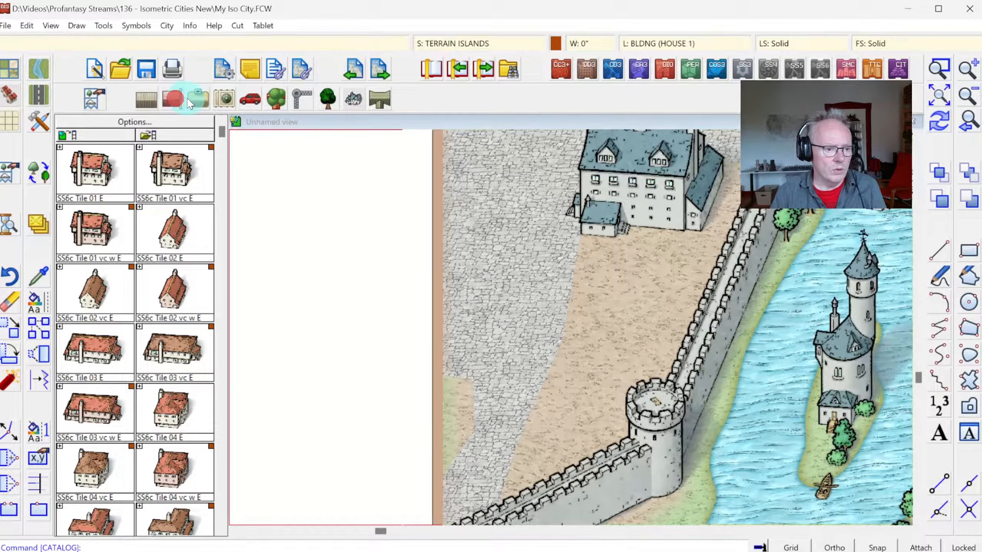
{"action": "left_click", "coordinate": [227, 102]}
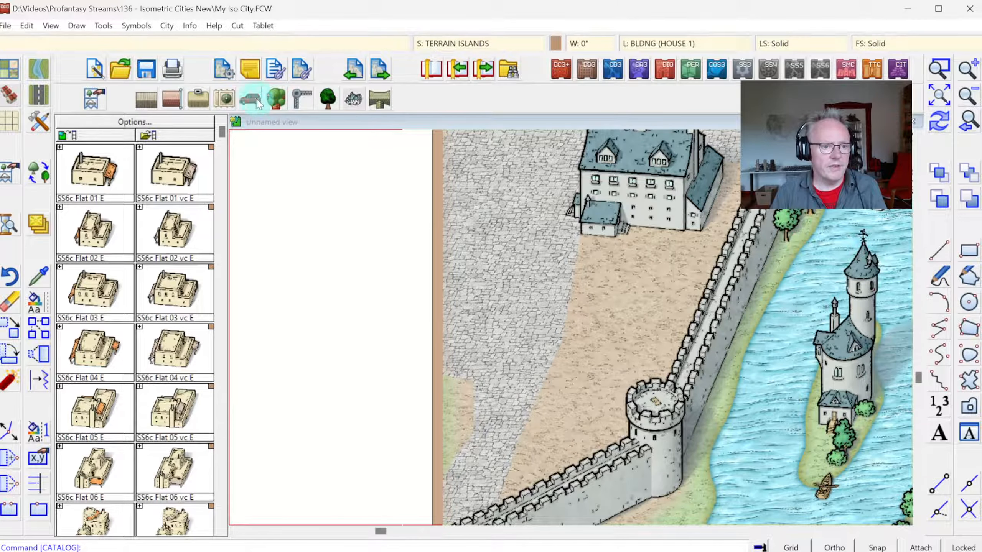
Step: Load the SS6c shingle house symbols and set the current colour to dark brown for their varicolor versions
{"action": "left_click", "coordinate": [168, 105]}
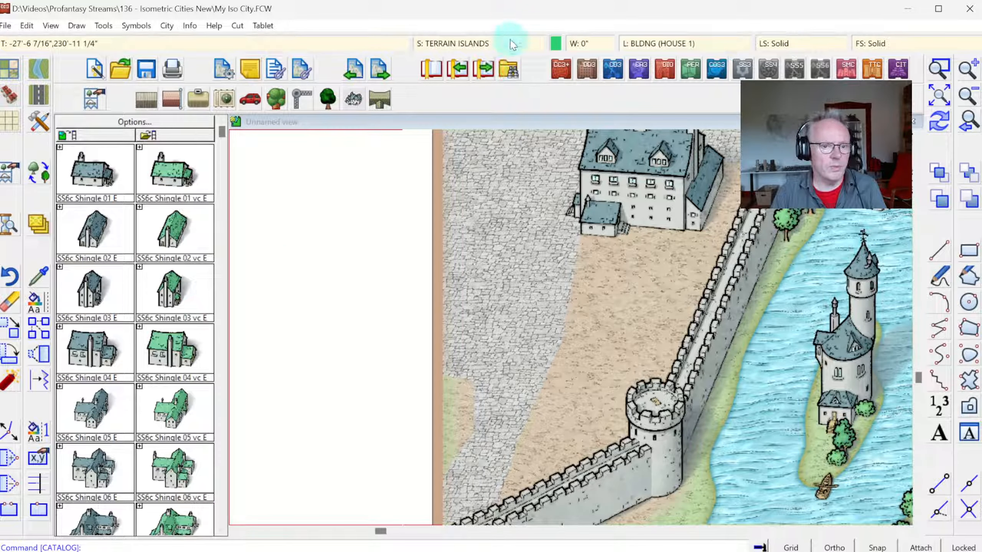
{"action": "left_click", "coordinate": [555, 43]}
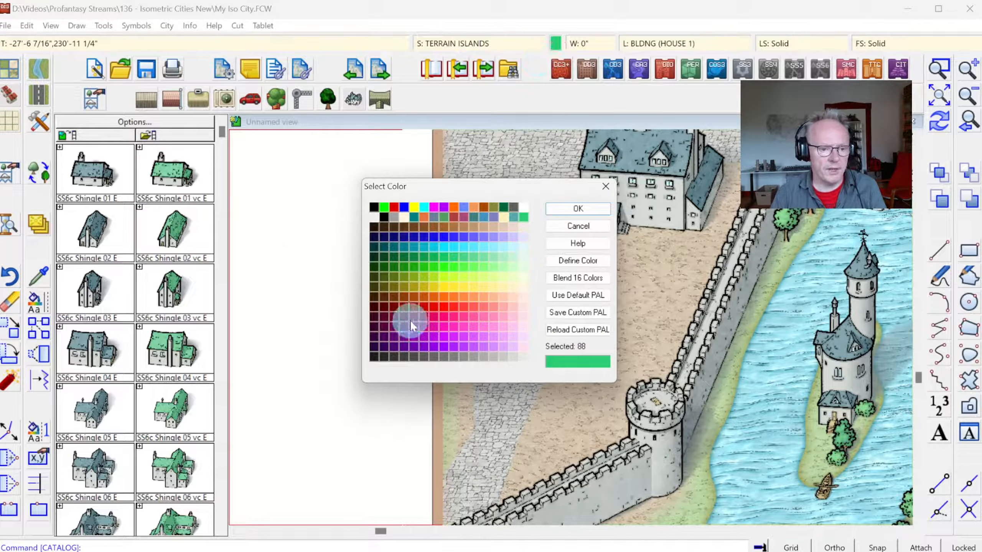
{"action": "left_click", "coordinate": [412, 229]}
{"action": "left_click", "coordinate": [577, 209]}
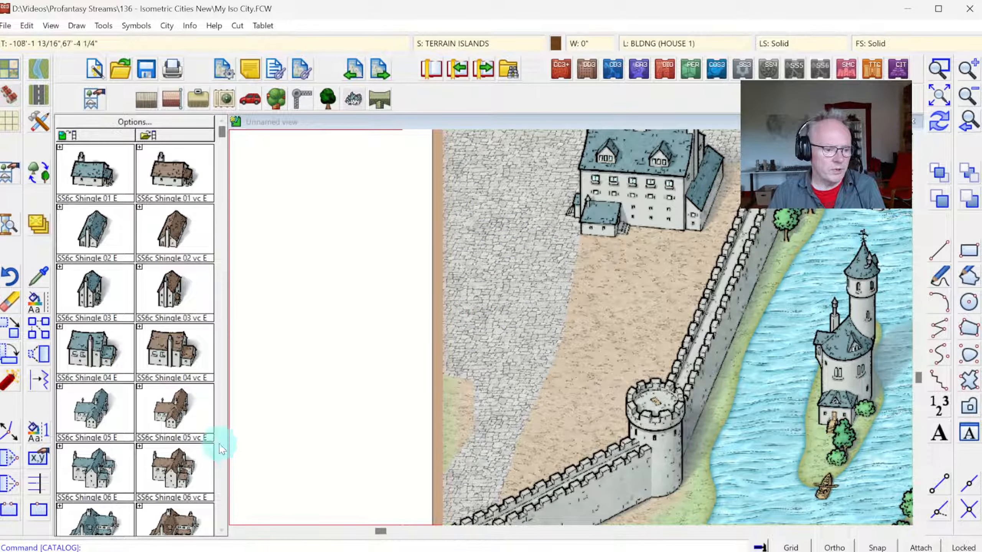
Step: Place an SS6c Shingle 05 vc E variant just south of the inn and another brown shingle house directly below it
{"action": "left_click", "coordinate": [175, 408]}
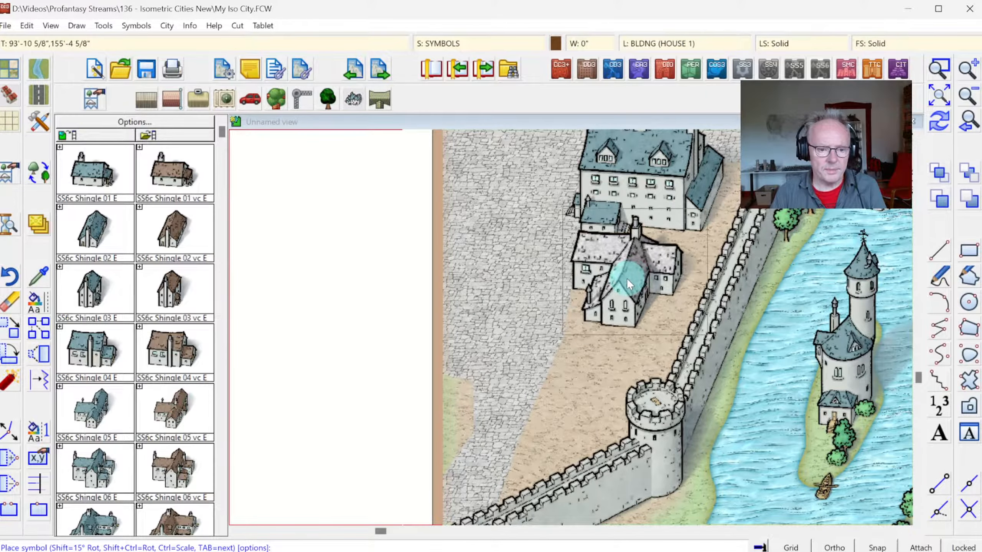
{"action": "left_click", "coordinate": [614, 274]}
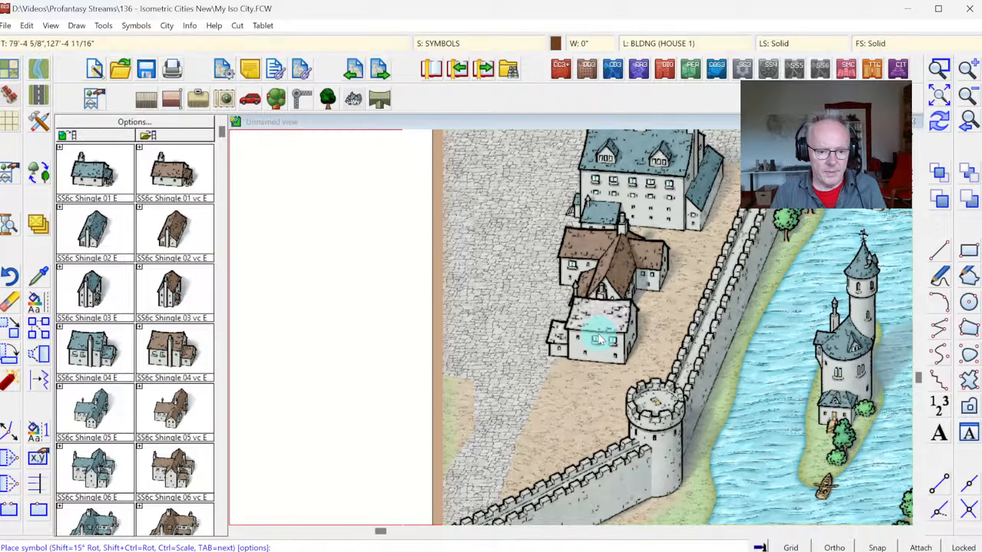
{"action": "key", "text": "Tab"}
{"action": "key", "text": "Tab"}
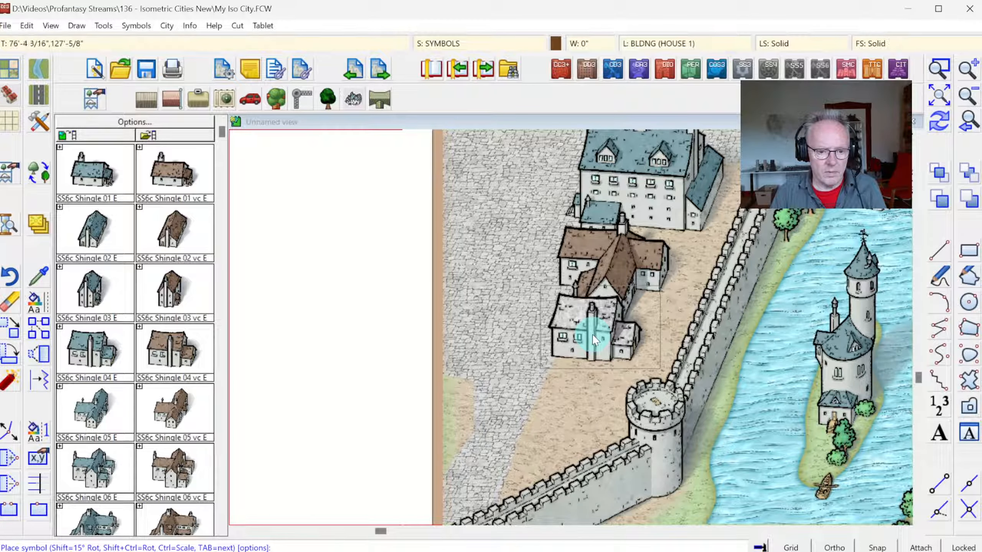
Step: Place an SS6c Shingle 06 vc E variant with its gable wing on the west side, beside the round corner tower
{"action": "left_click", "coordinate": [159, 469]}
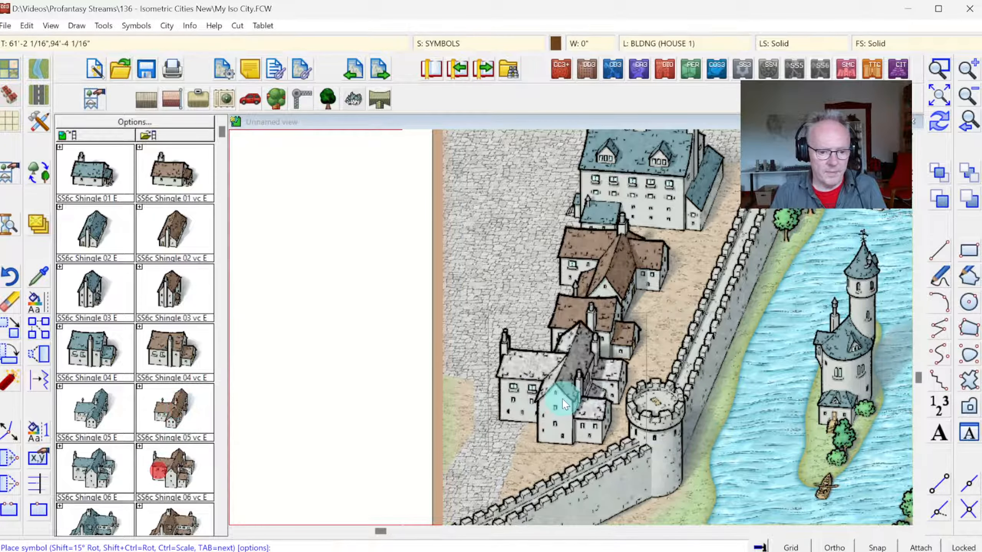
{"action": "key", "text": "Tab"}
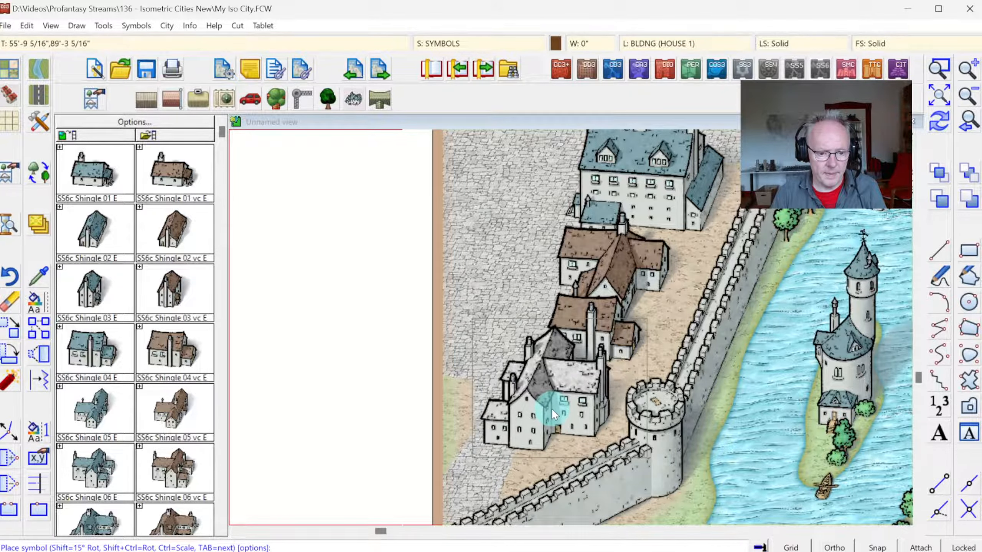
{"action": "key", "text": "Tab"}
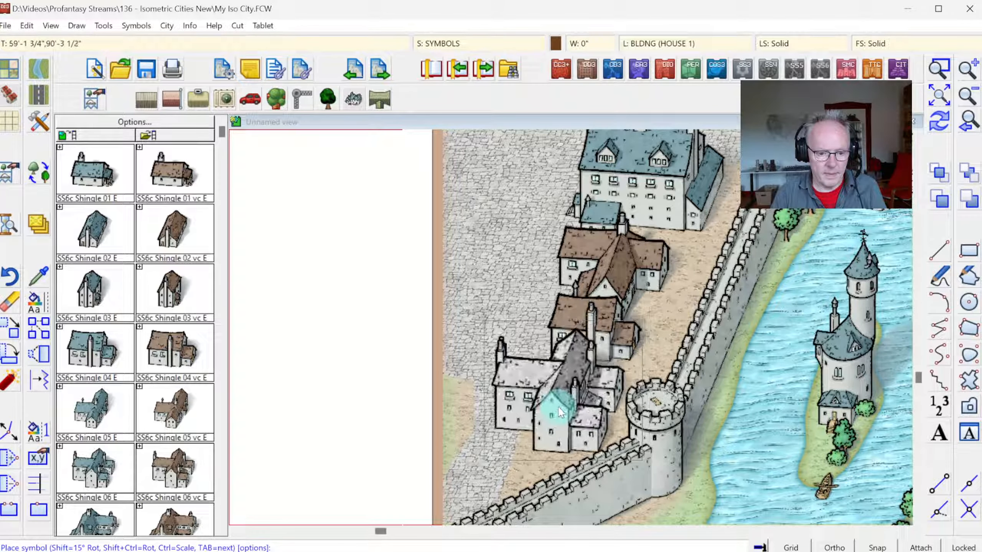
{"action": "key", "text": "Tab"}
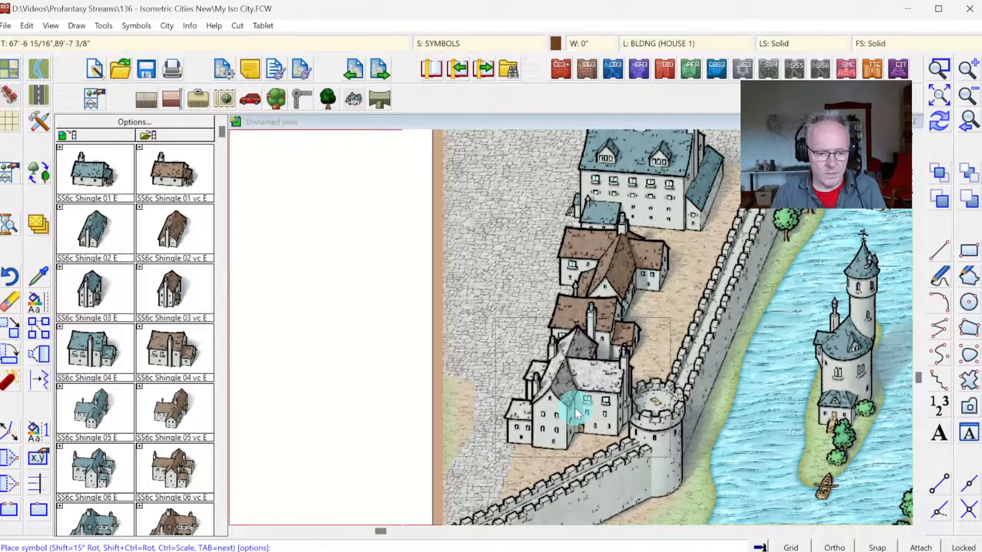
{"action": "left_click", "coordinate": [575, 408]}
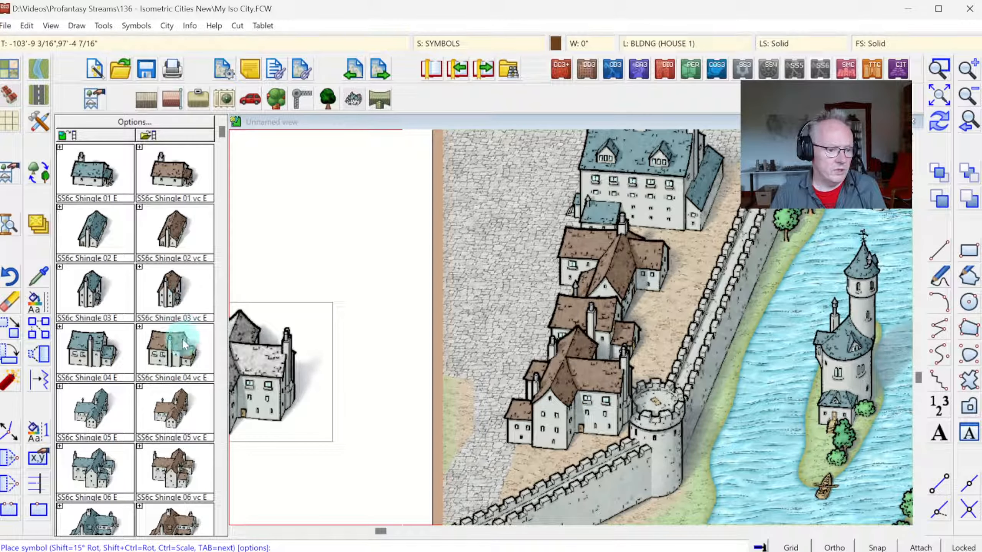
Step: Place four SS6c Shingle 02 vc E variants, two along the southern wall and two across the street at the western map border
{"action": "left_click", "coordinate": [170, 231]}
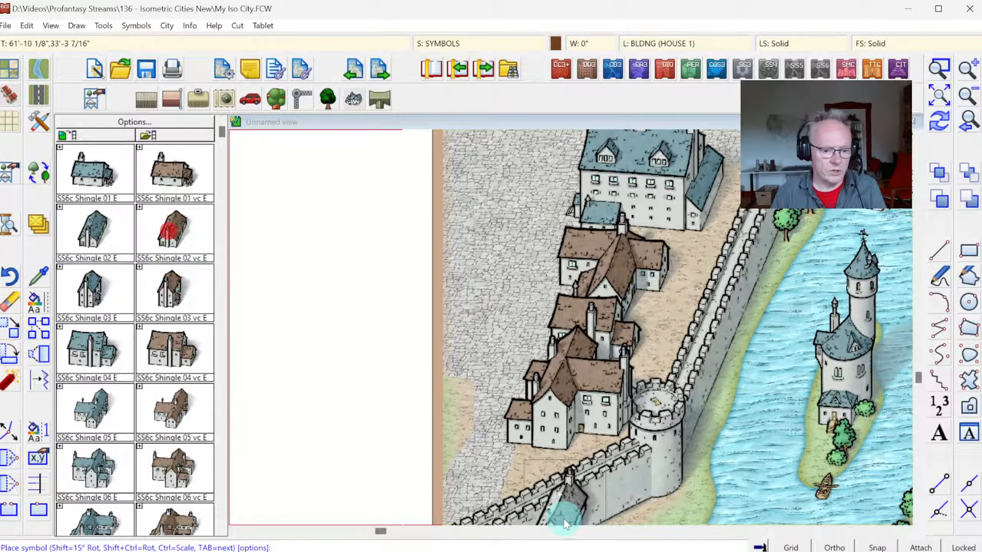
{"action": "left_click", "coordinate": [534, 463]}
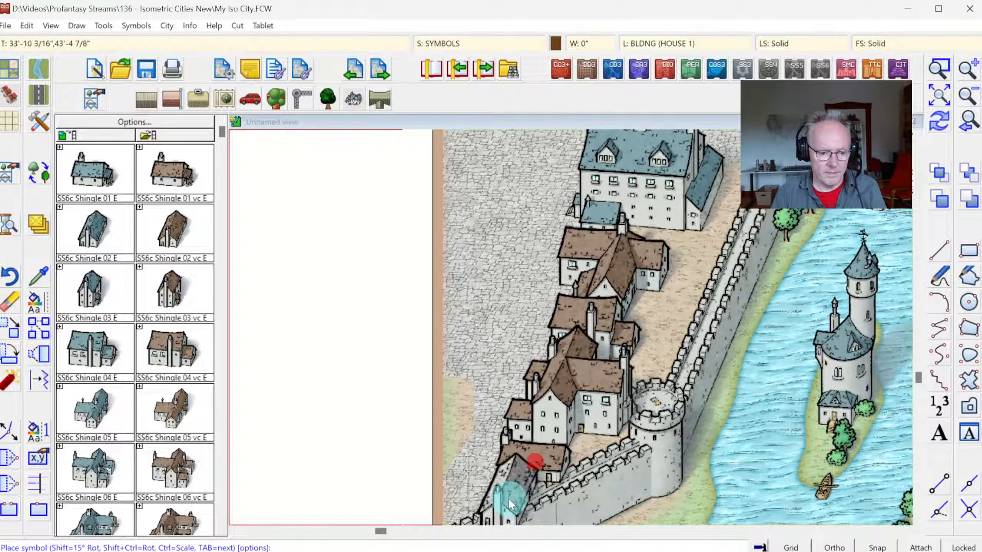
{"action": "left_click", "coordinate": [503, 502]}
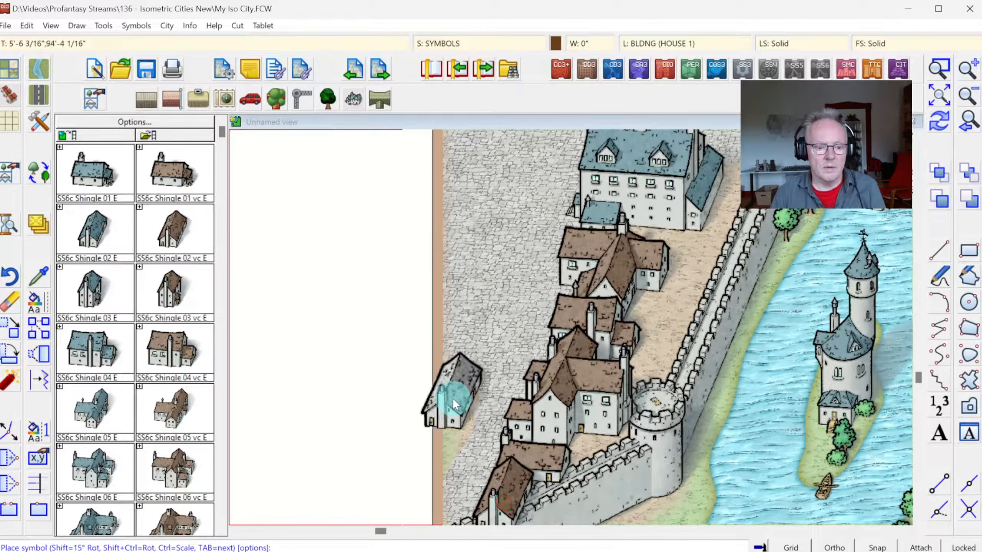
{"action": "left_click", "coordinate": [456, 380]}
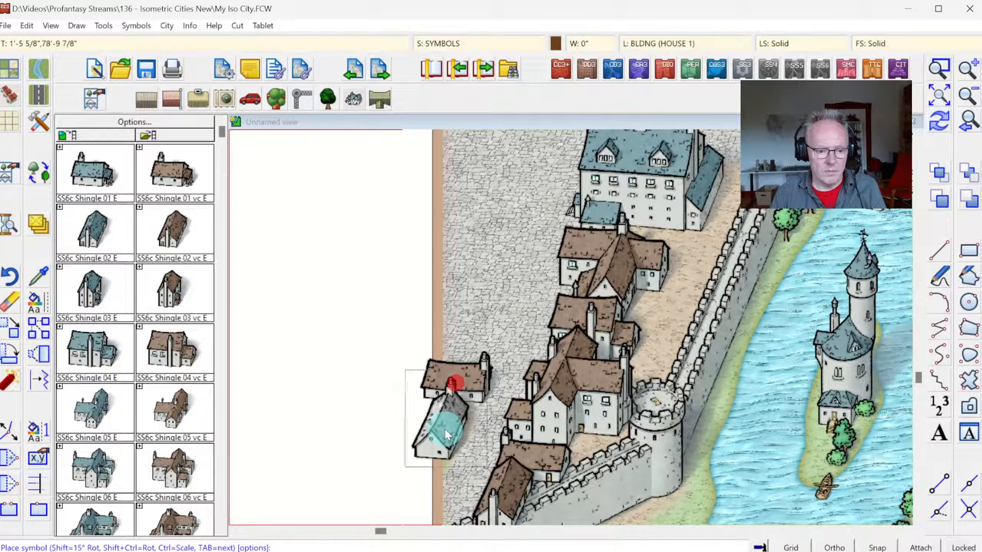
{"action": "left_click", "coordinate": [448, 428]}
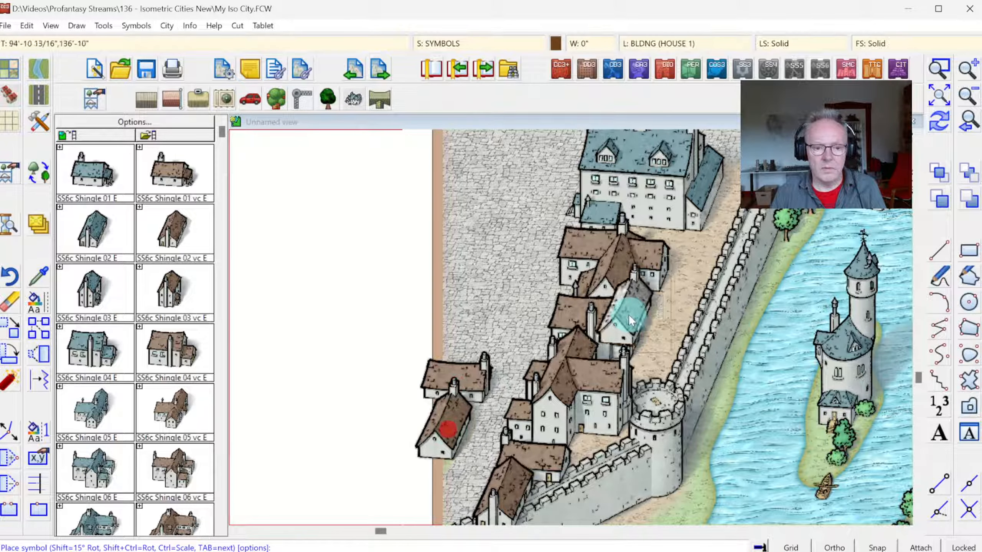
{"action": "left_click", "coordinate": [932, 131]}
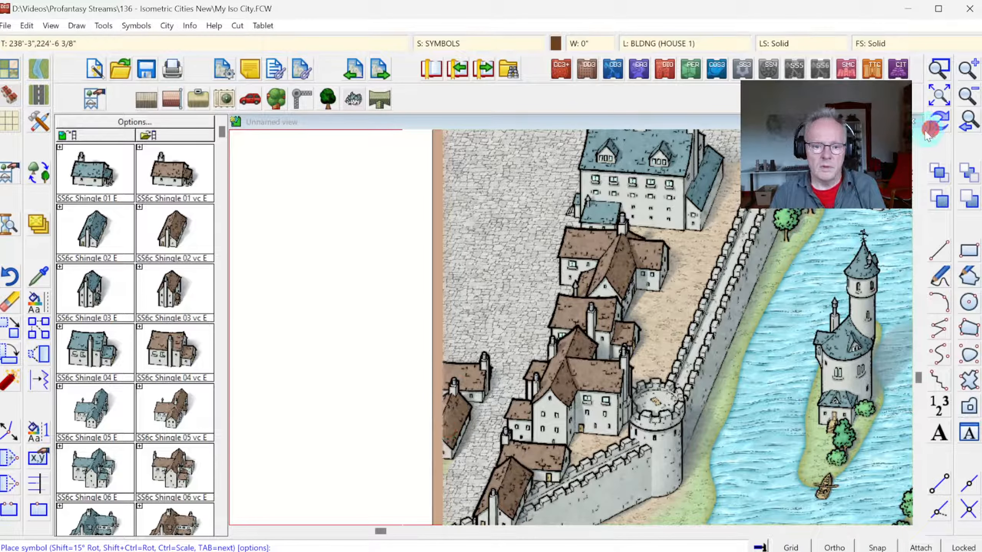
Step: Bring the round corner tower and the southern wall segments in front of the houses, keeping the map border out of the selection
{"action": "left_click", "coordinate": [938, 98]}
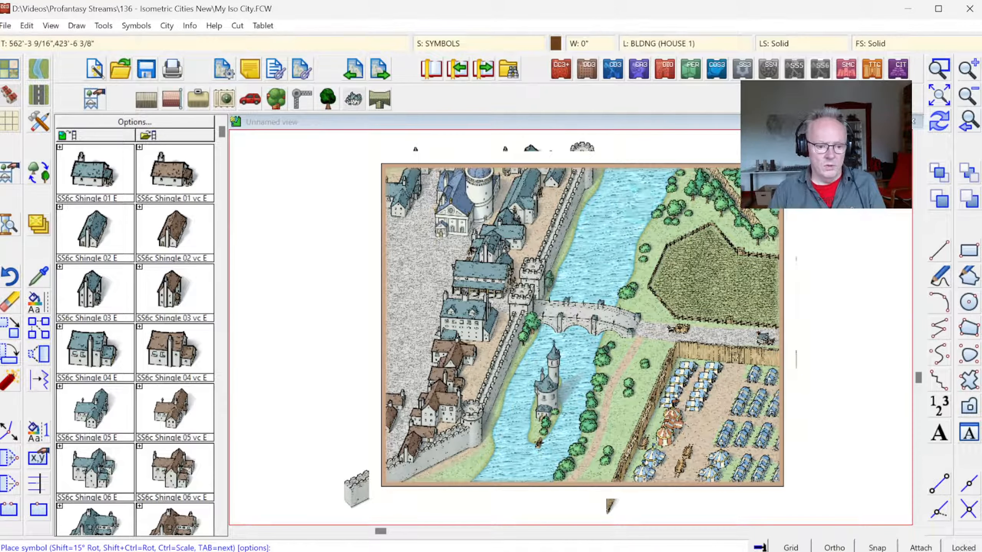
{"action": "left_click", "coordinate": [939, 69]}
{"action": "left_click", "coordinate": [346, 383]}
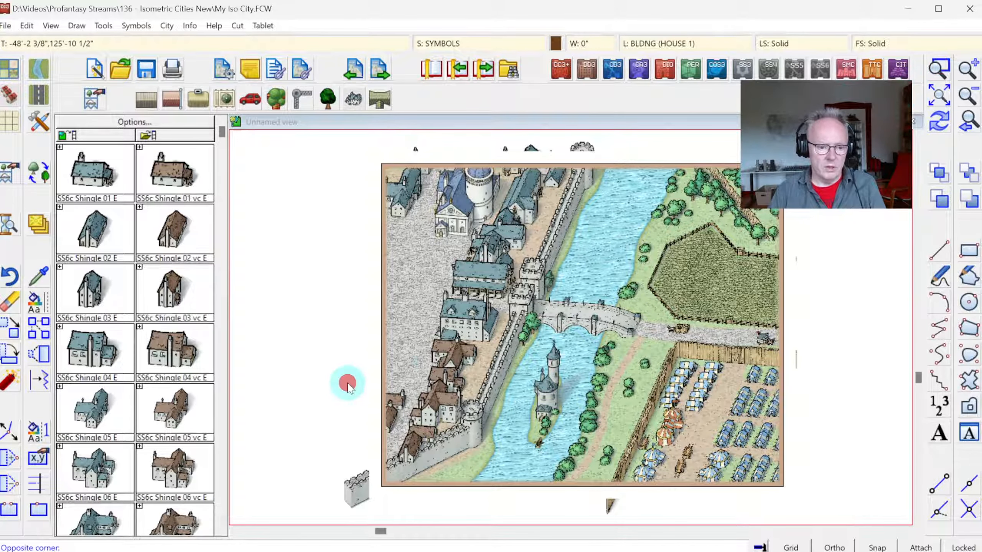
{"action": "left_click", "coordinate": [522, 498]}
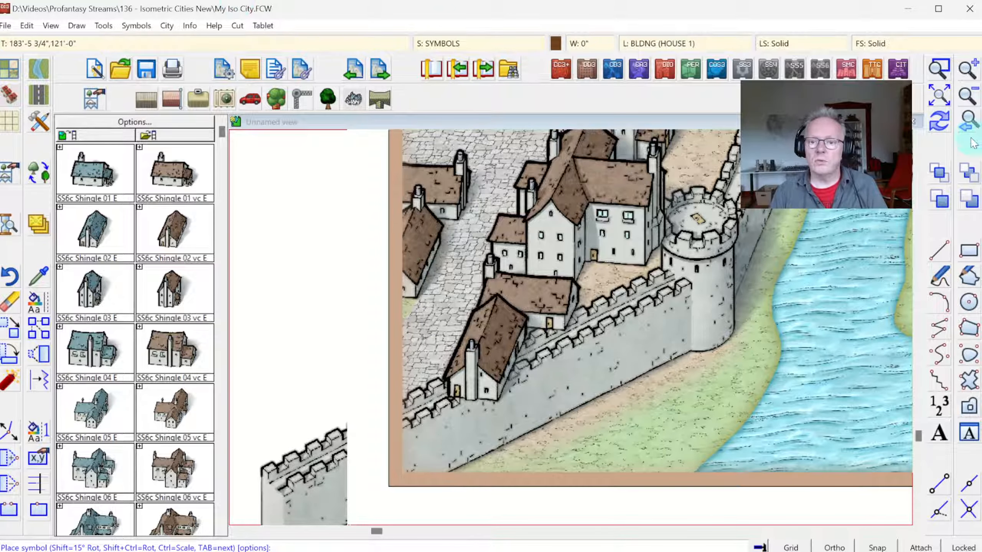
{"action": "left_click", "coordinate": [933, 176]}
{"action": "left_click", "coordinate": [692, 191]}
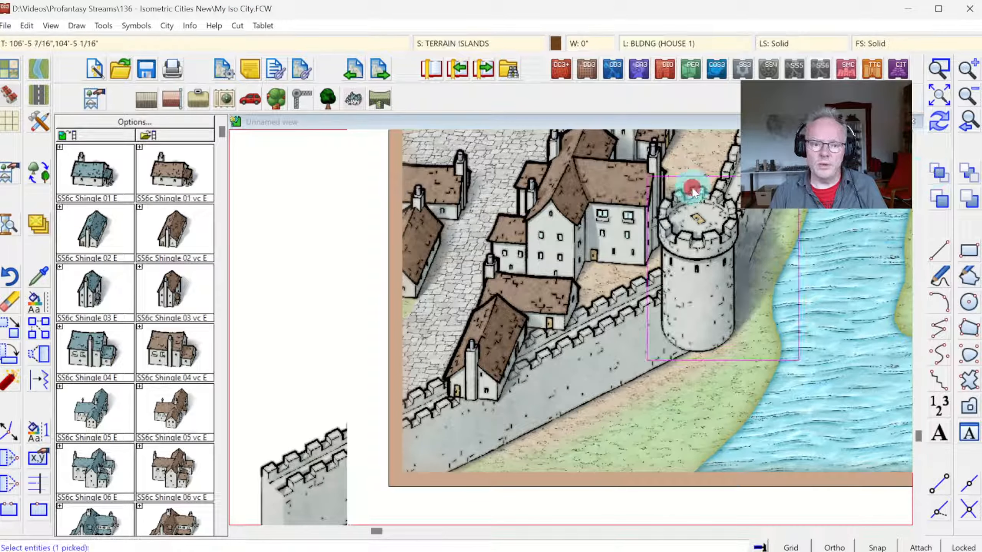
{"action": "left_click", "coordinate": [620, 286]}
{"action": "left_click", "coordinate": [411, 388]}
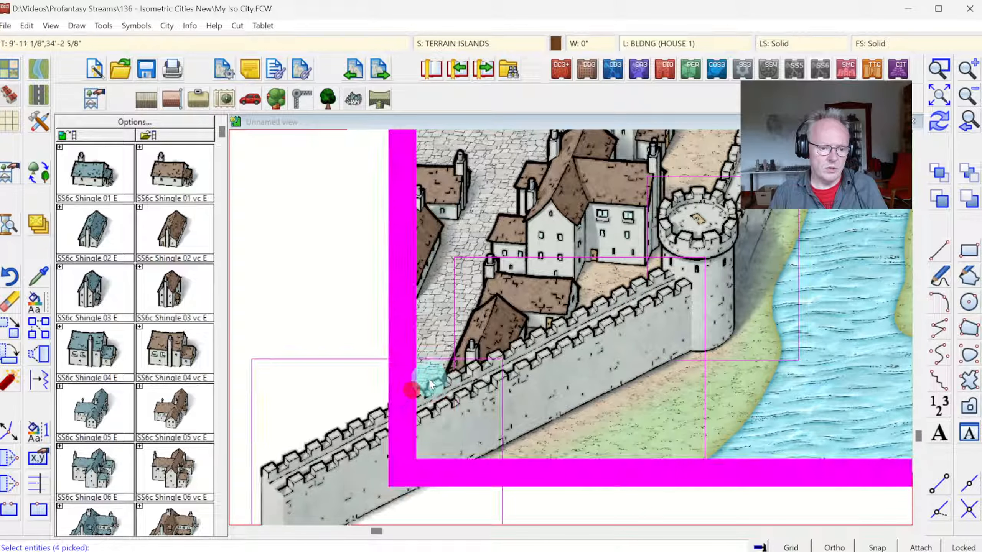
{"action": "right_click", "coordinate": [445, 257]}
{"action": "left_click", "coordinate": [480, 349]}
{"action": "left_click", "coordinate": [311, 219]}
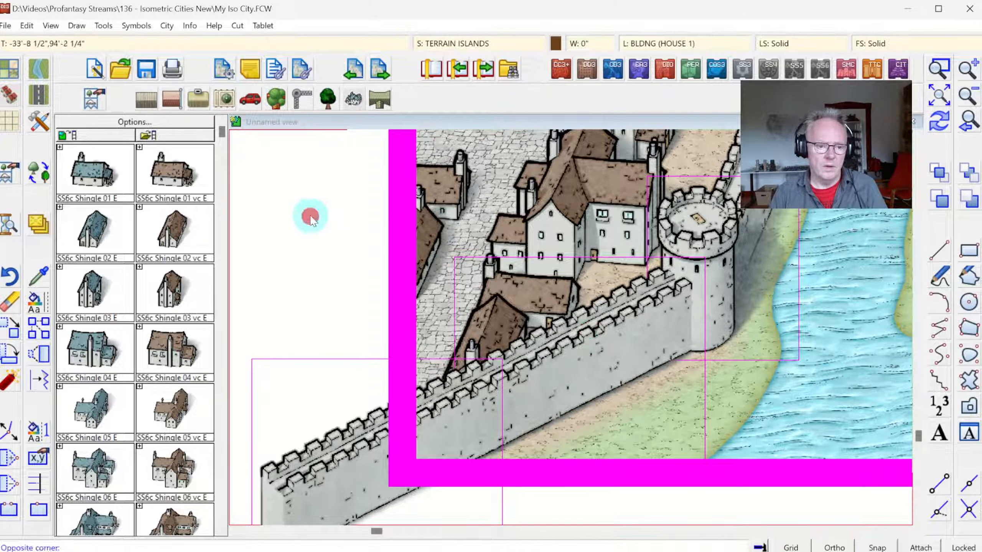
{"action": "left_click", "coordinate": [460, 238]}
{"action": "right_click", "coordinate": [530, 228]}
{"action": "left_click", "coordinate": [530, 228]}
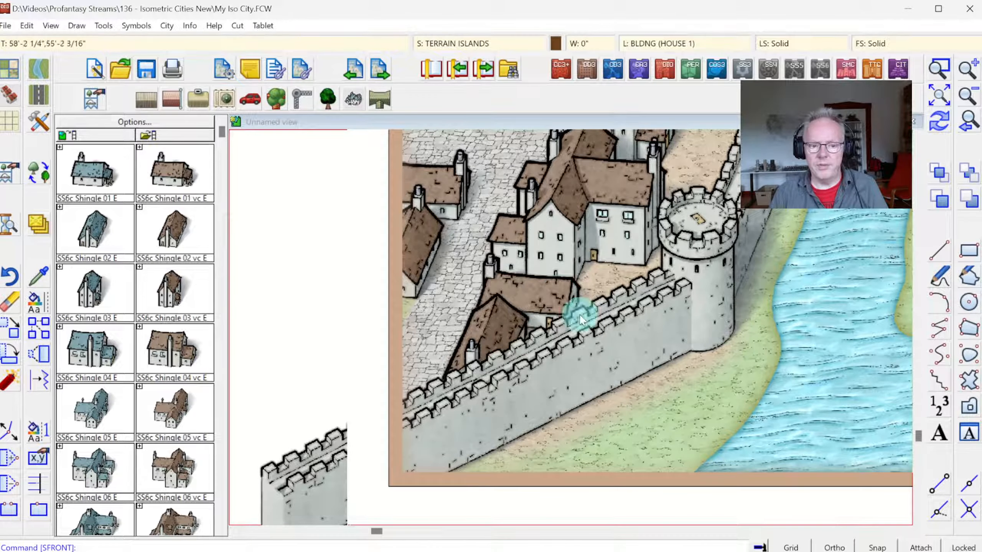
Step: Place an SS6c Church E variant with its tower behind the nave, straddling the western map border across the street from the large blue-roofed houses
{"action": "left_click", "coordinate": [935, 100]}
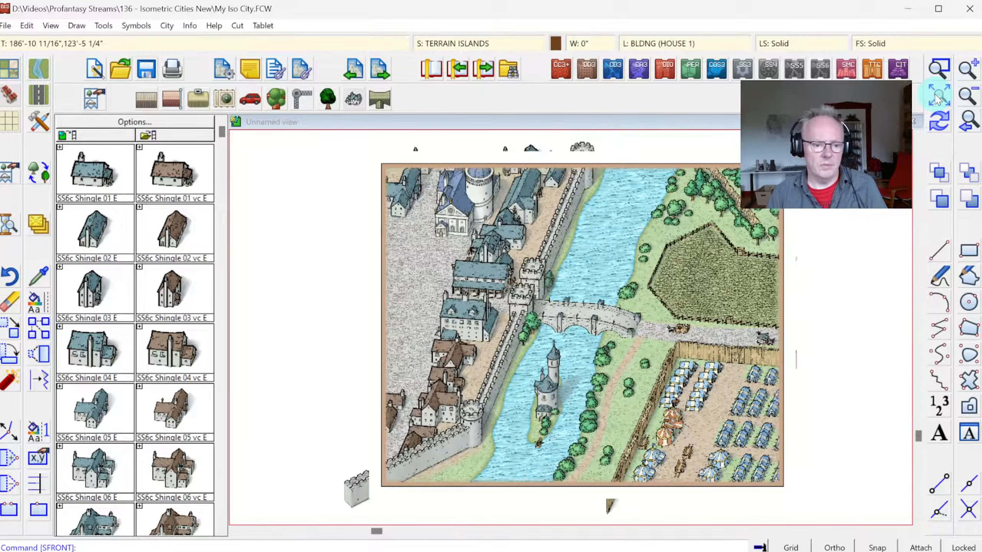
{"action": "left_click", "coordinate": [940, 69]}
{"action": "left_click", "coordinate": [294, 184]}
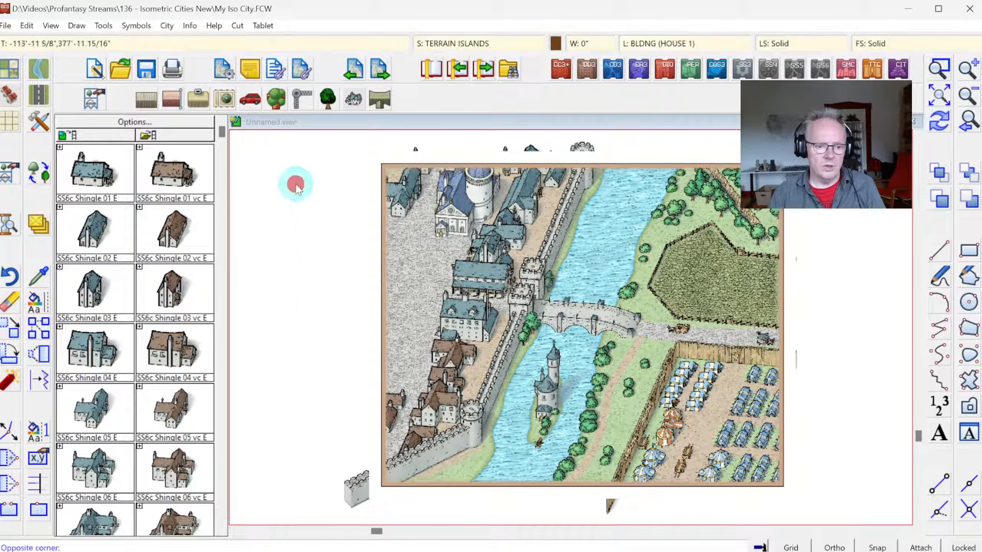
{"action": "left_click", "coordinate": [579, 427]}
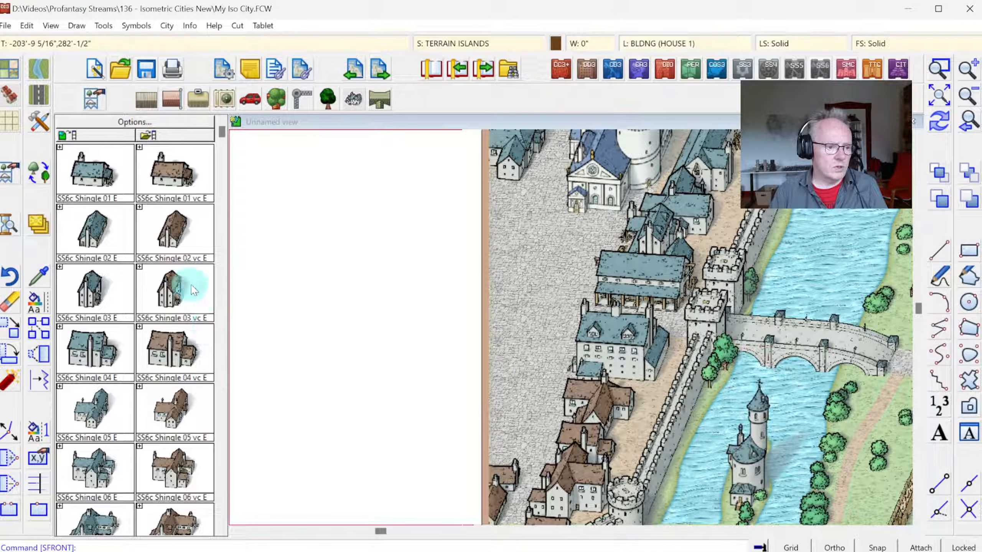
{"action": "left_click", "coordinate": [221, 329]}
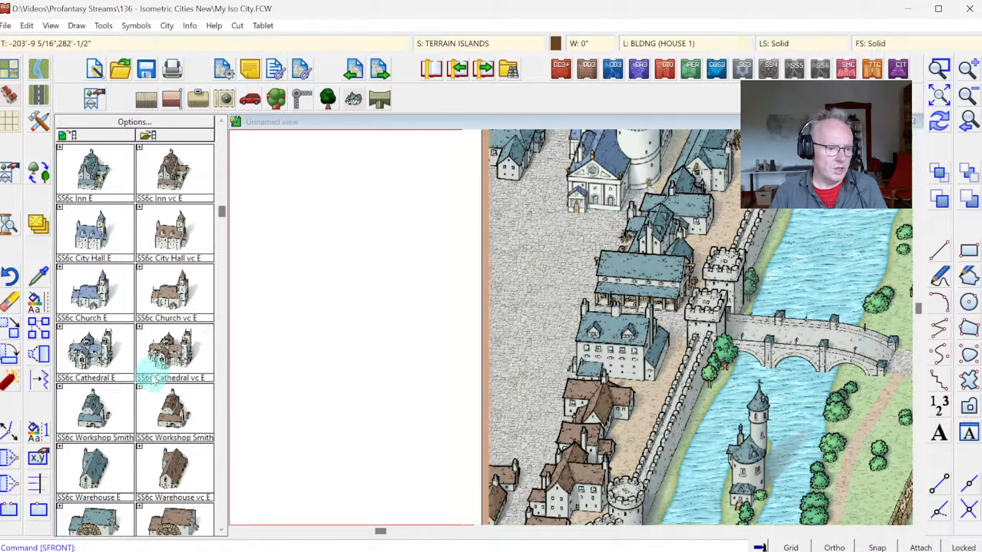
{"action": "left_click", "coordinate": [222, 428]}
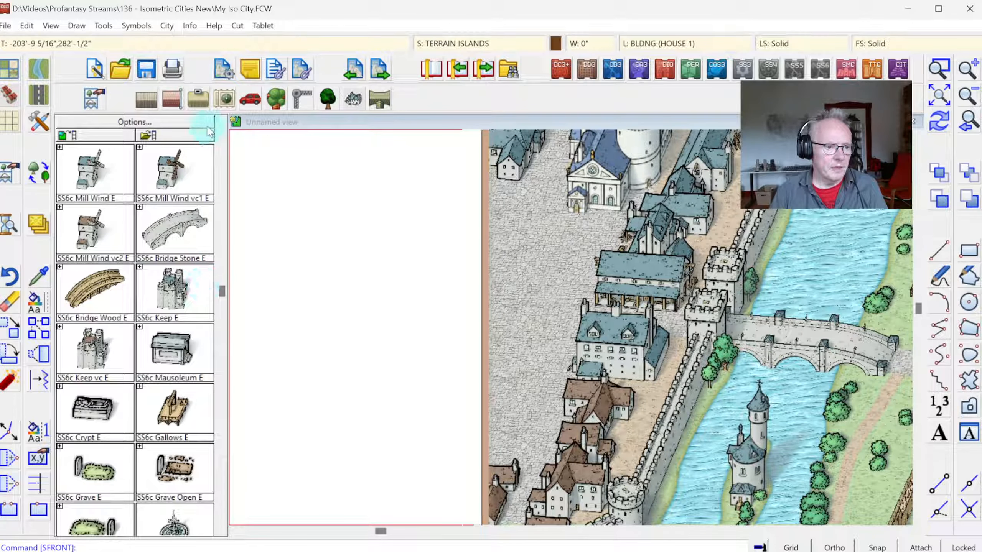
{"action": "left_click", "coordinate": [224, 149]}
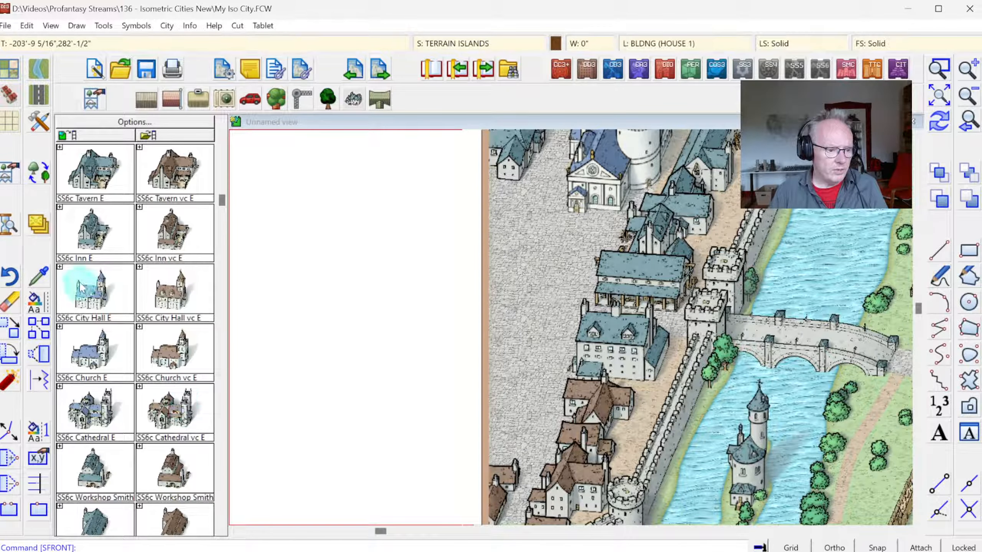
{"action": "left_click", "coordinate": [100, 370]}
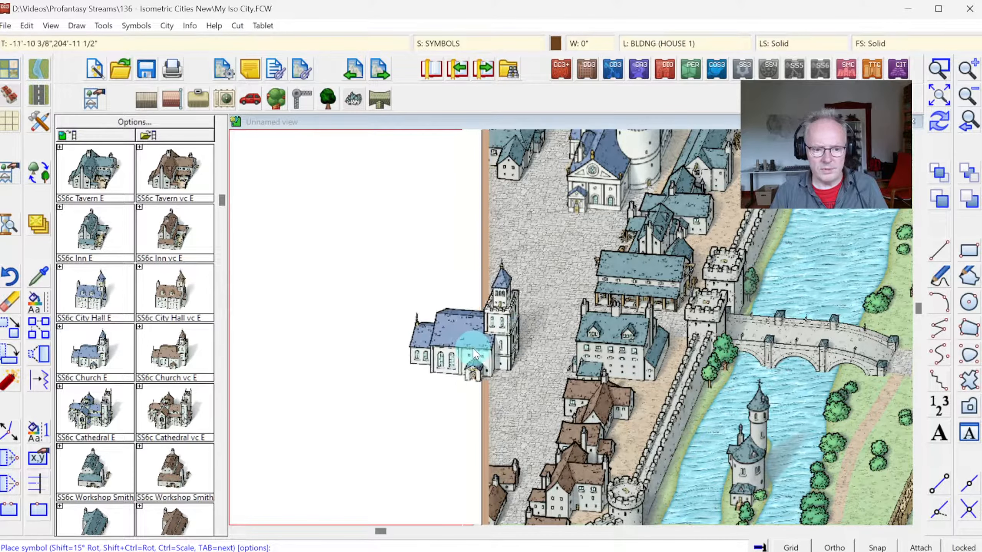
{"action": "key", "text": "Tab"}
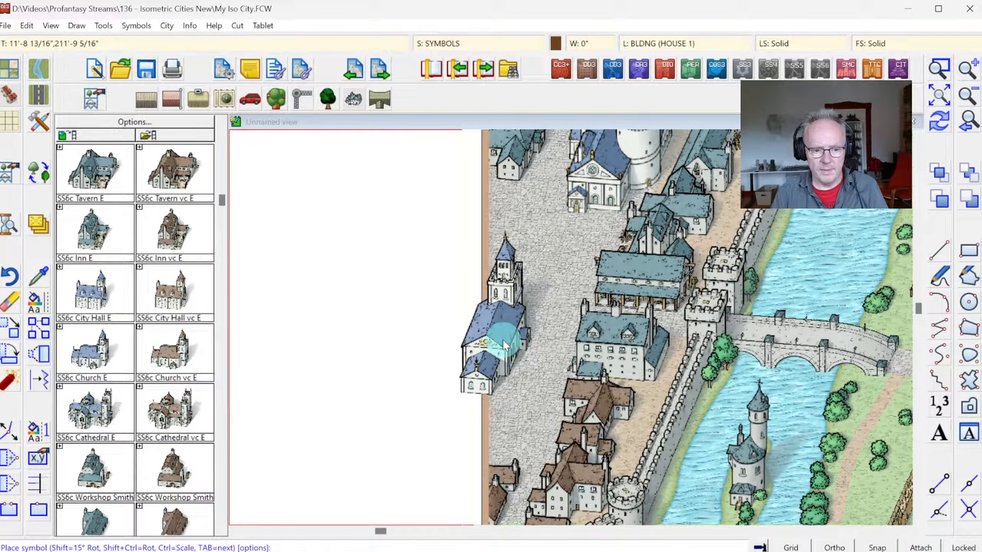
{"action": "left_click", "coordinate": [503, 339]}
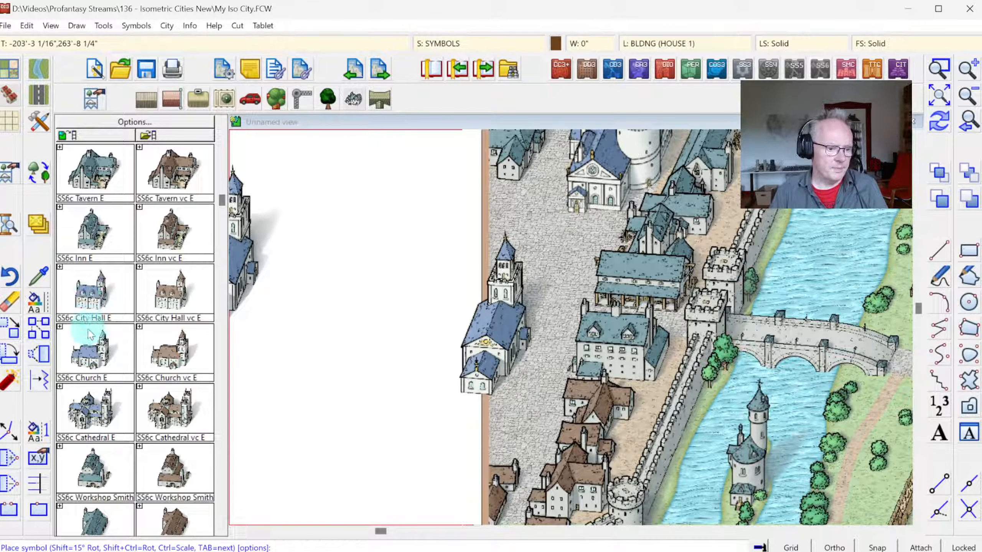
Step: Place a blue-roofed SS6c Workshop Smith variant directly south of the church at the western map border, then refresh the drawing
{"action": "left_click", "coordinate": [95, 523]}
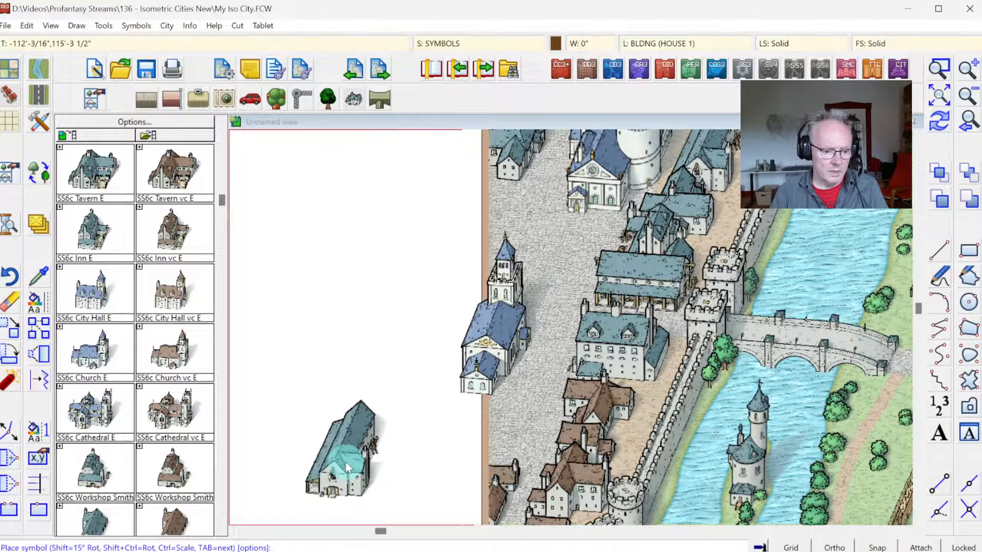
{"action": "left_click", "coordinate": [222, 530]}
{"action": "left_click", "coordinate": [222, 531]}
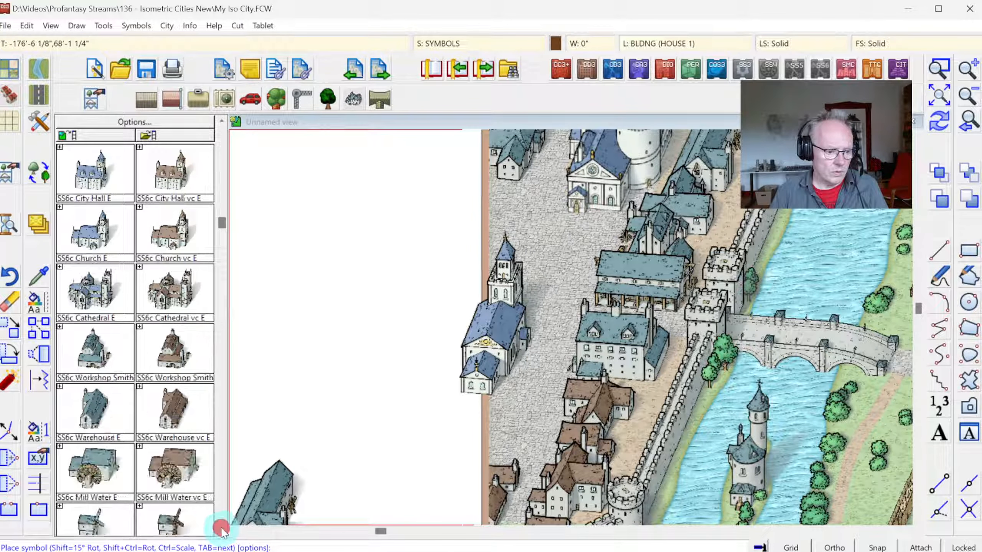
{"action": "left_click", "coordinate": [222, 531]}
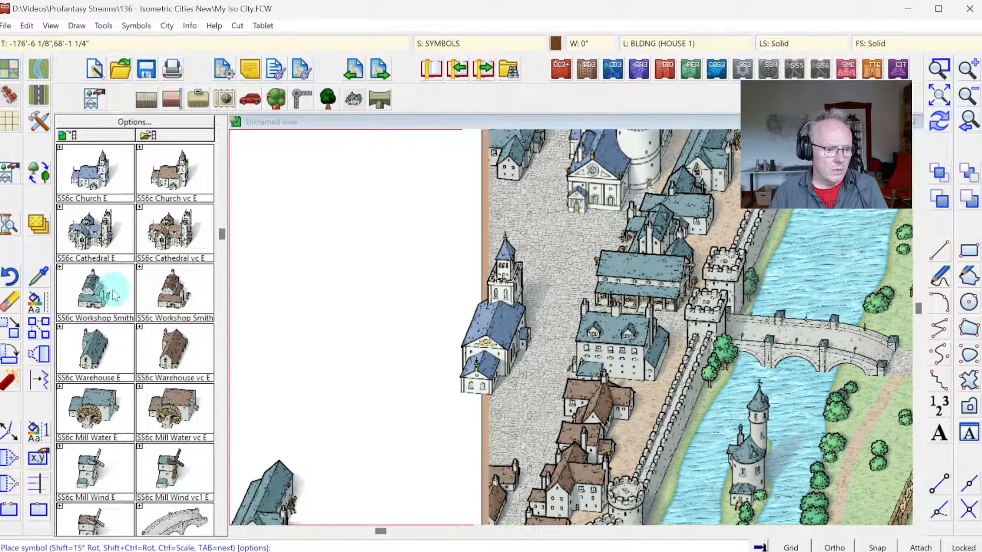
{"action": "left_click", "coordinate": [100, 288]}
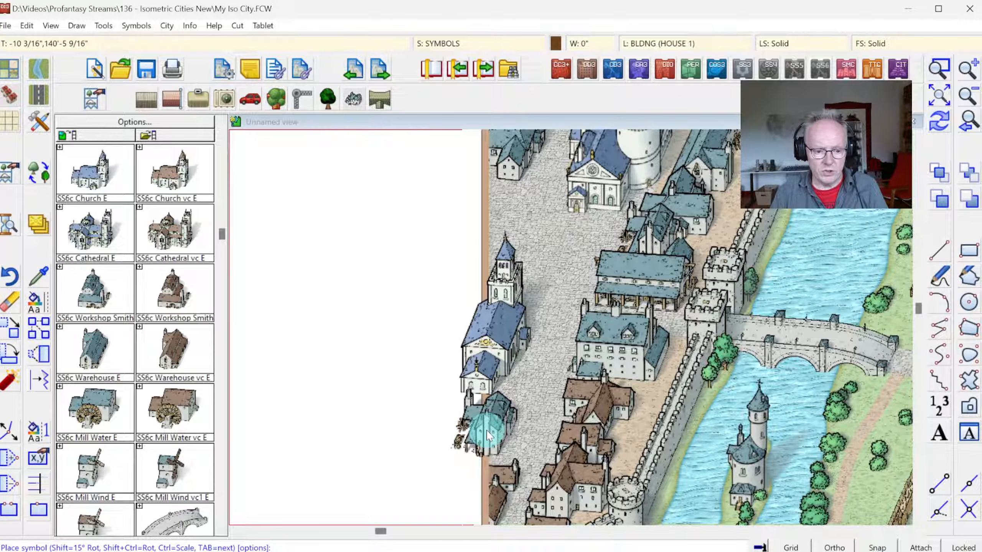
{"action": "key", "text": "Tab"}
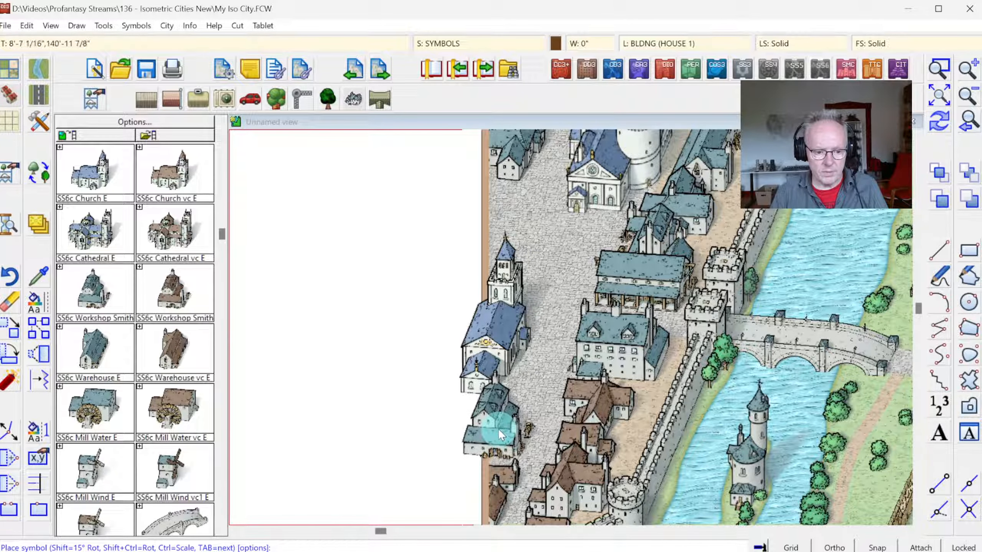
{"action": "left_click", "coordinate": [498, 427]}
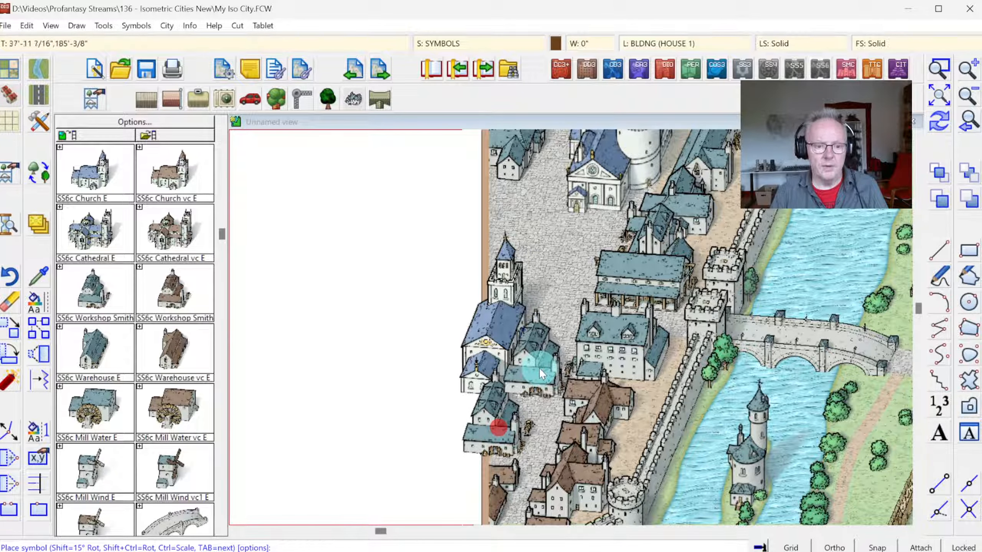
{"action": "left_click", "coordinate": [937, 122]}
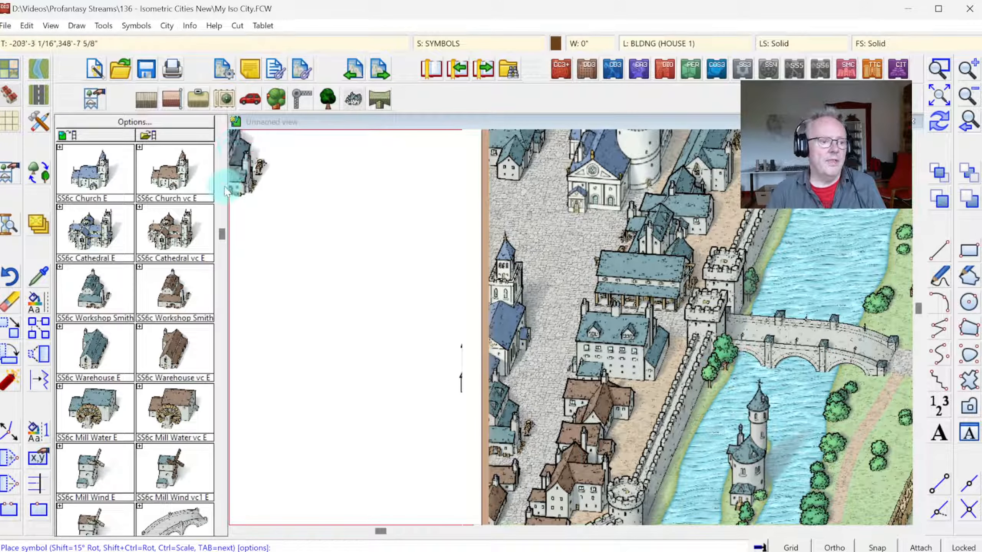
Step: Place three red-striped SS6c Stall 01 E market stalls on the paved square just north of the church tower
{"action": "left_click", "coordinate": [222, 393]}
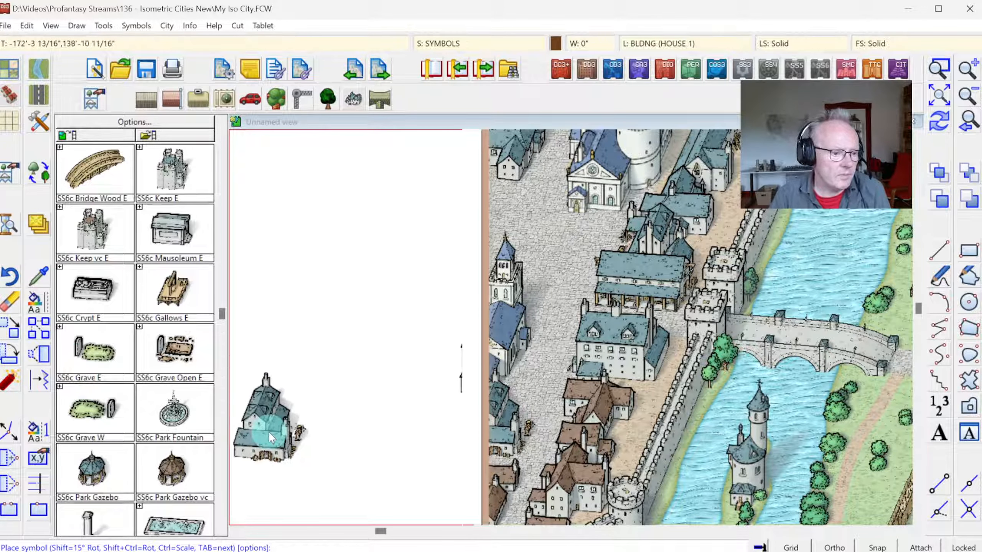
{"action": "left_click", "coordinate": [223, 464]}
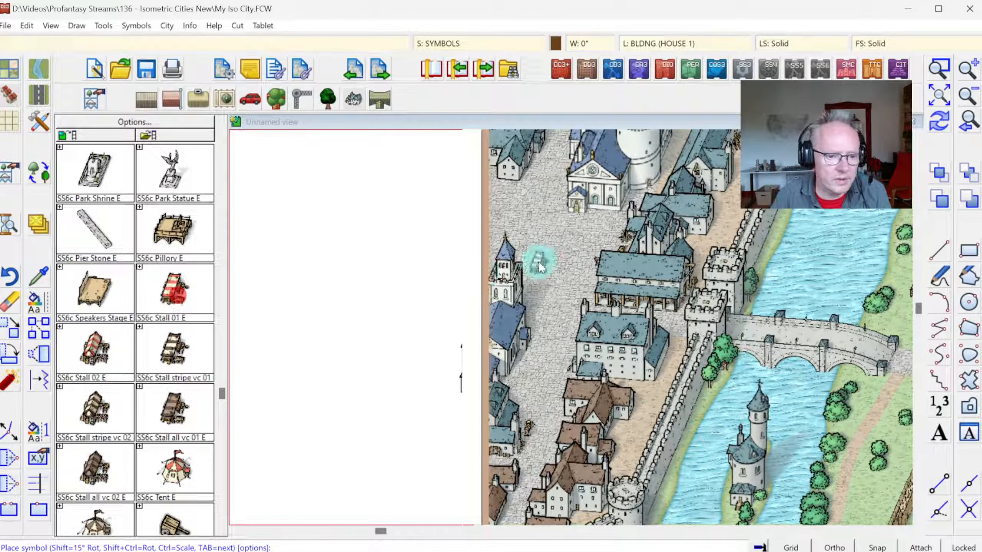
{"action": "left_click", "coordinate": [939, 95]}
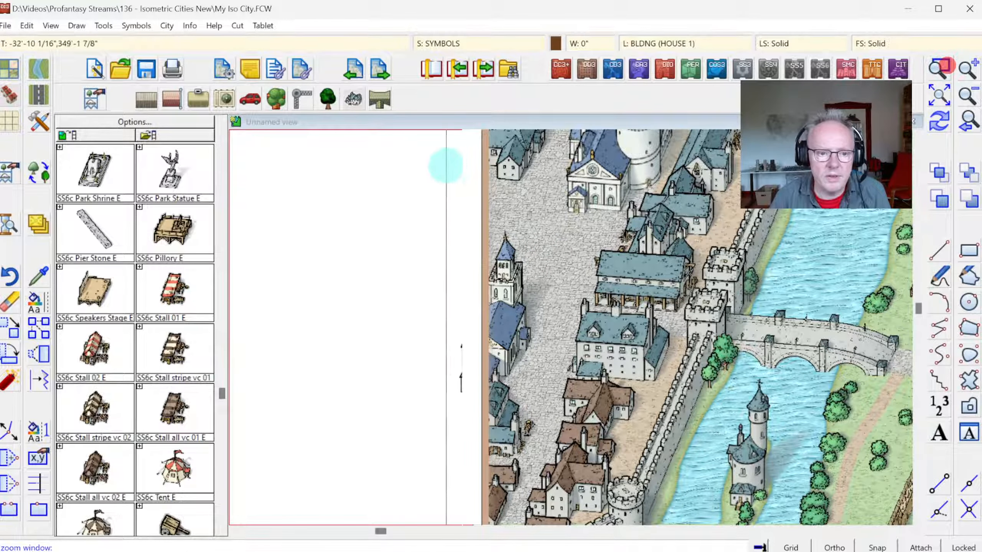
{"action": "left_click", "coordinate": [445, 165]}
{"action": "left_click", "coordinate": [701, 358]}
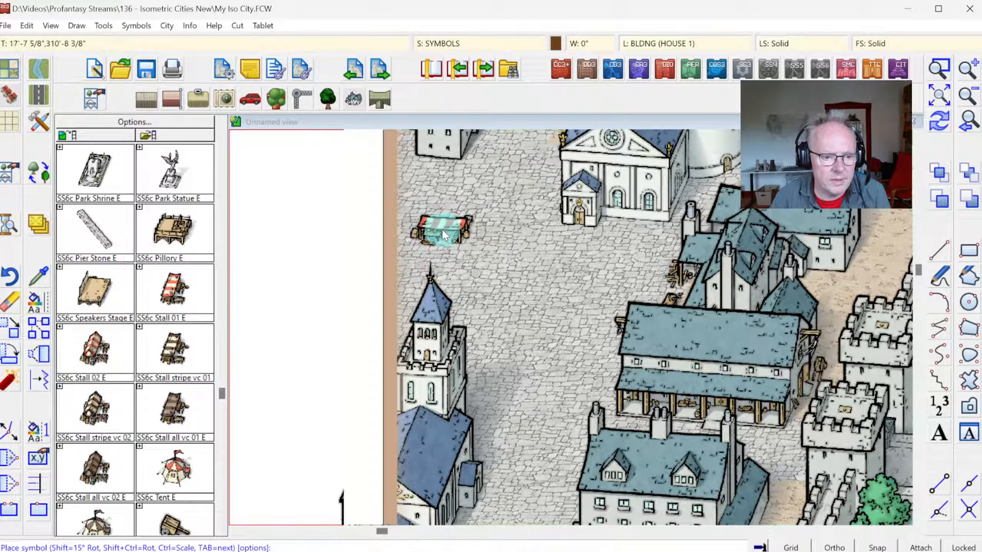
{"action": "left_click", "coordinate": [437, 224]}
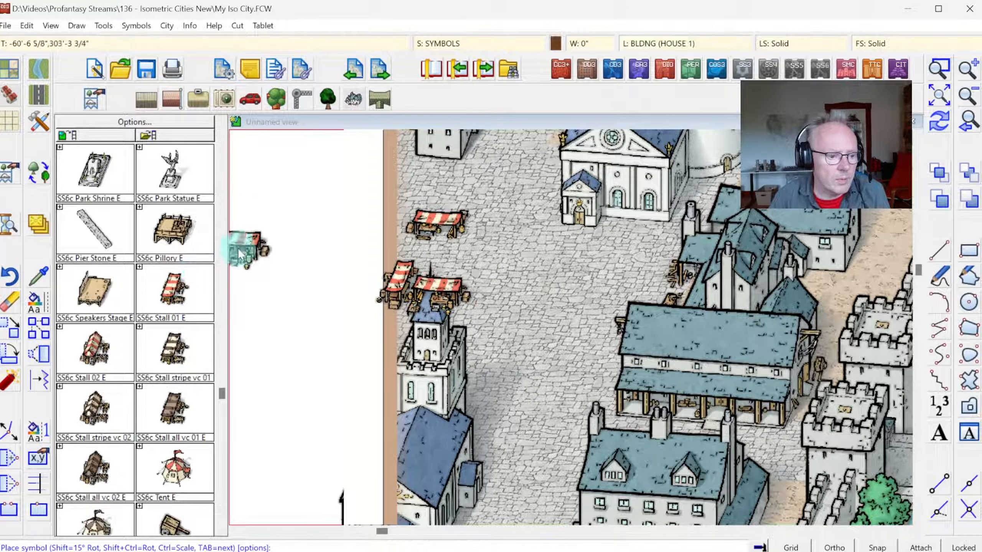
Step: Set the current colour to yellow 134 and erase the stray red-striped stall in front of the white building with the rose window
{"action": "left_click", "coordinate": [555, 43]}
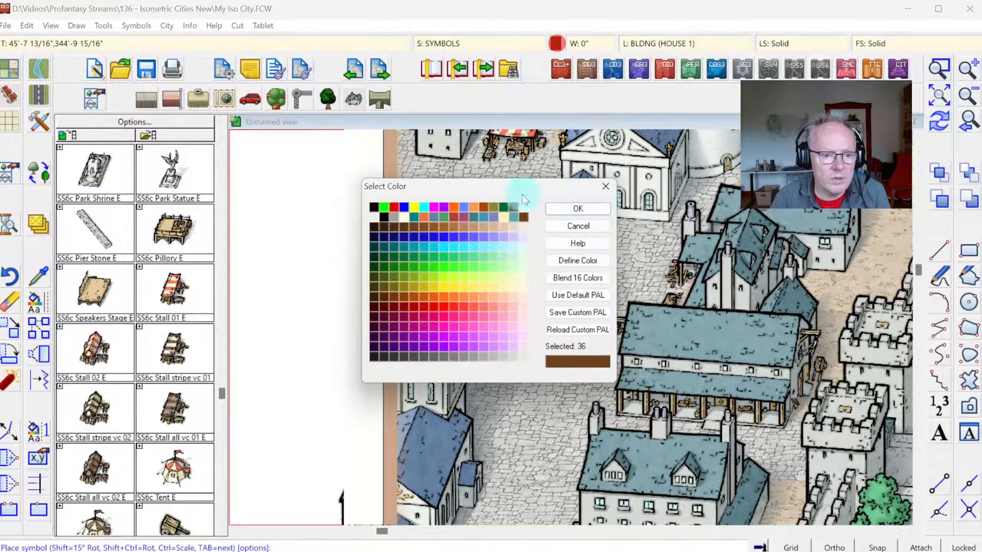
{"action": "left_click", "coordinate": [428, 285]}
{"action": "left_click", "coordinate": [578, 209]}
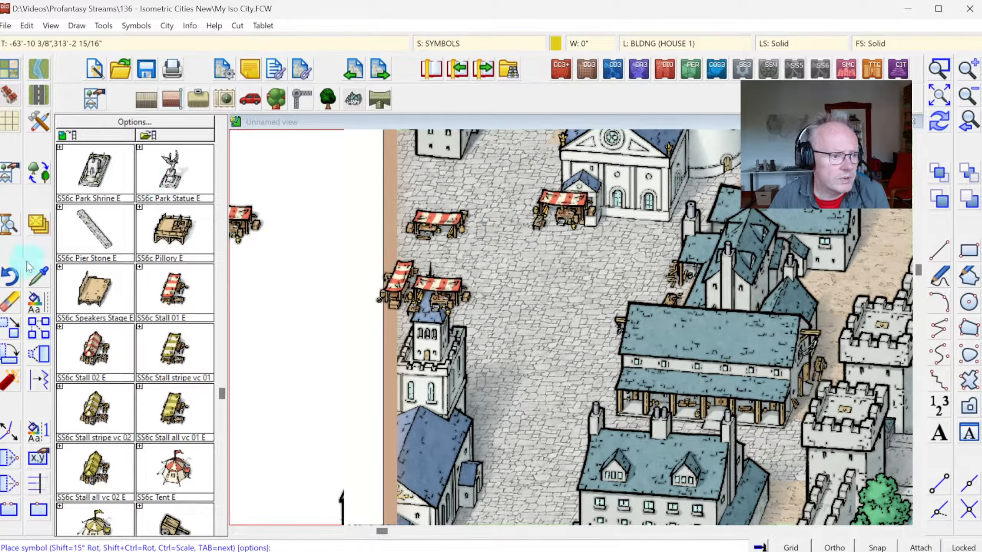
{"action": "left_click", "coordinate": [13, 303]}
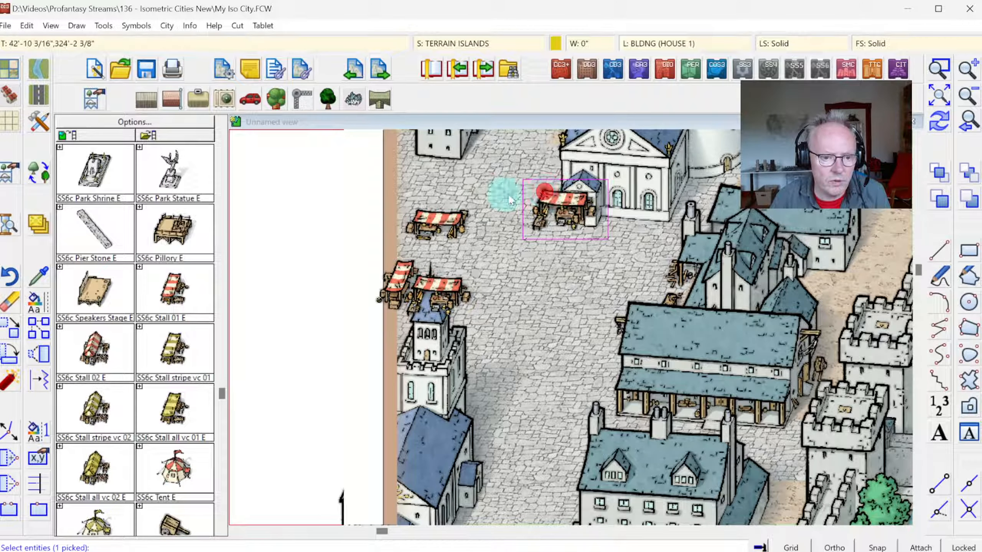
{"action": "right_click", "coordinate": [486, 193]}
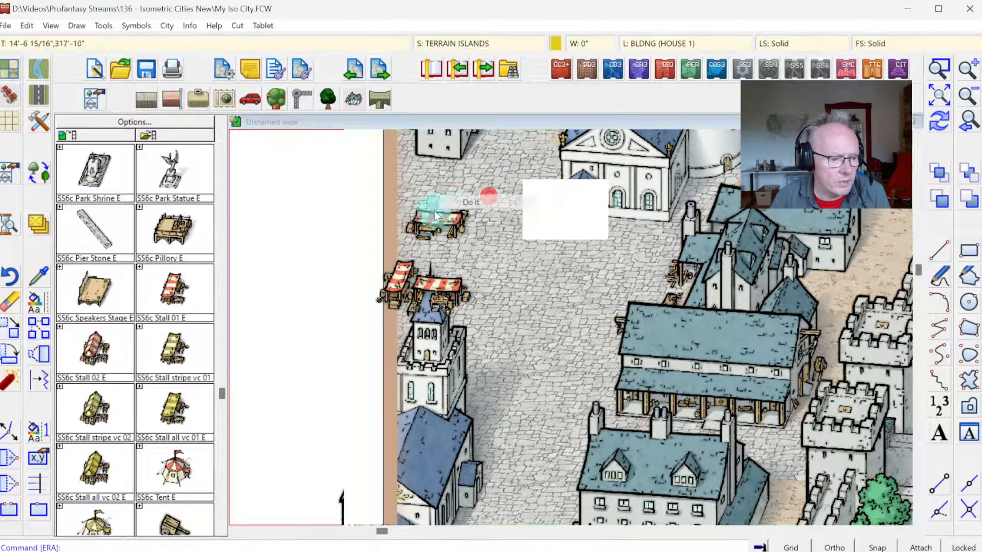
Step: Place two yellow-striped market stalls beside the red ones and a red-striped SS6c Tent E across the western map border
{"action": "left_click", "coordinate": [114, 416]}
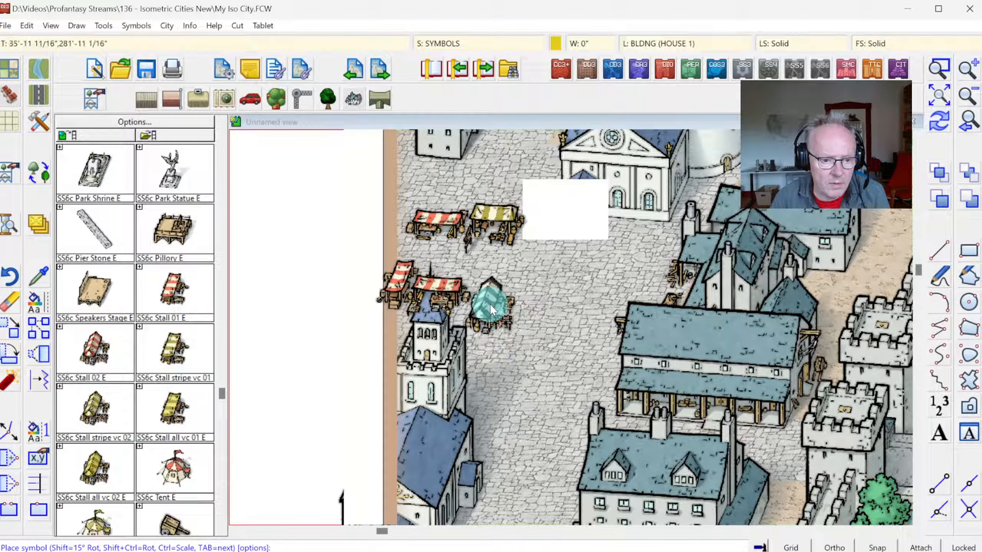
{"action": "left_click", "coordinate": [491, 302]}
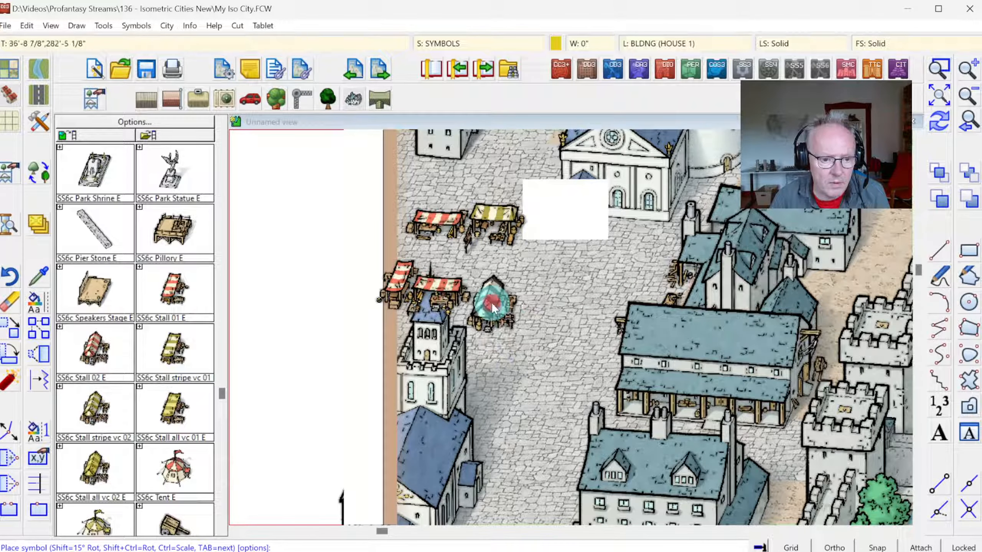
{"action": "left_click", "coordinate": [176, 466]}
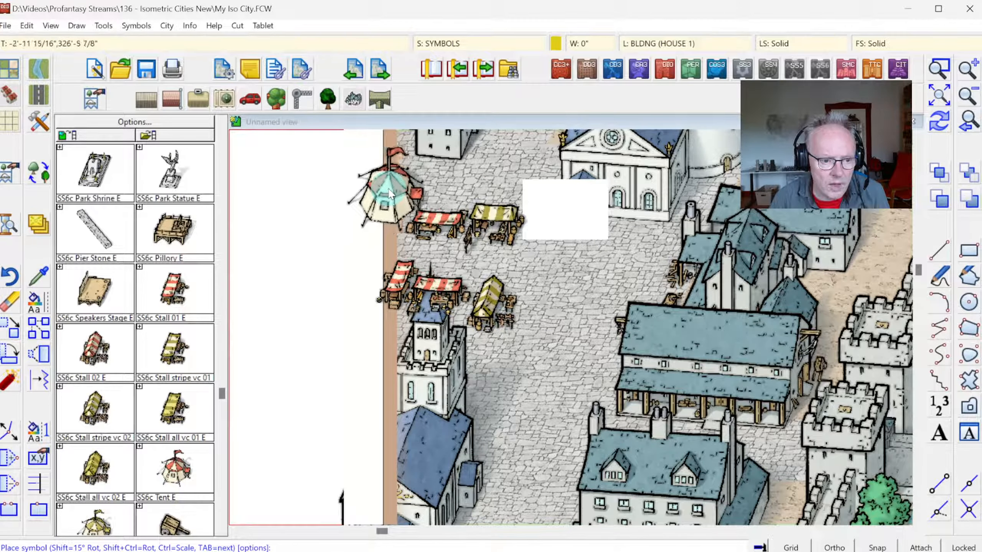
{"action": "left_click", "coordinate": [388, 193]}
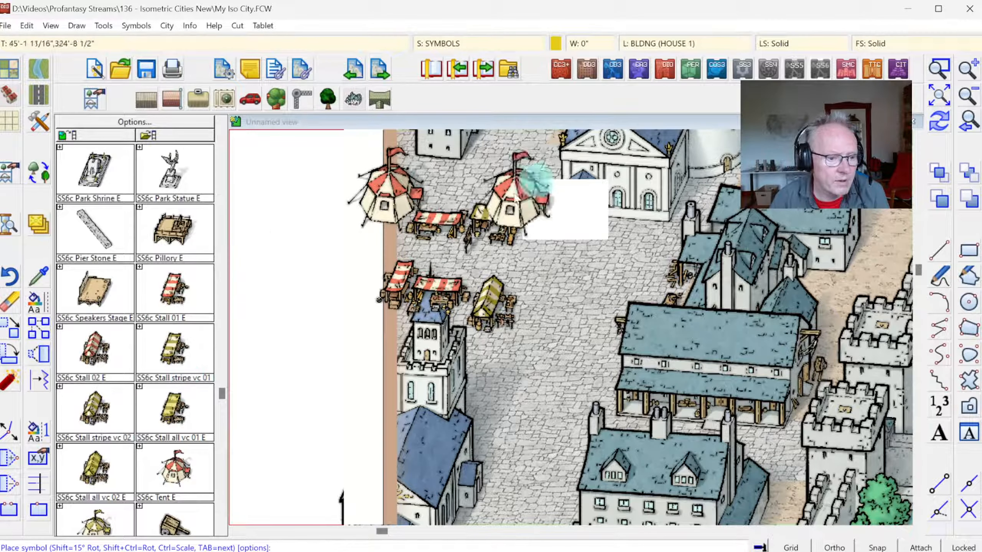
Step: Change the current colour to dark teal and place two SS6c Stall all vc 01 E stalls east and south of the yellow ones
{"action": "left_click", "coordinate": [556, 42]}
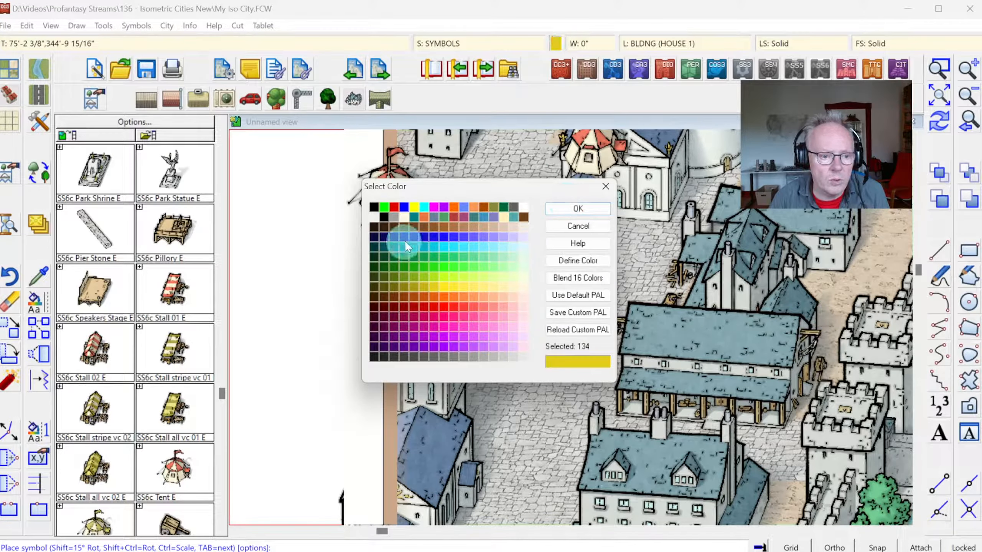
{"action": "left_click", "coordinate": [578, 209]}
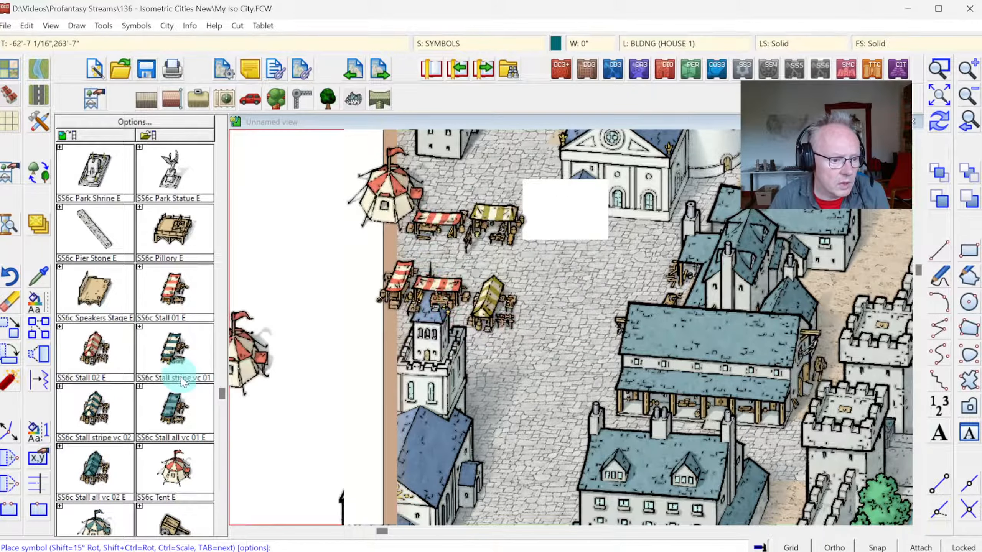
{"action": "left_click", "coordinate": [182, 412]}
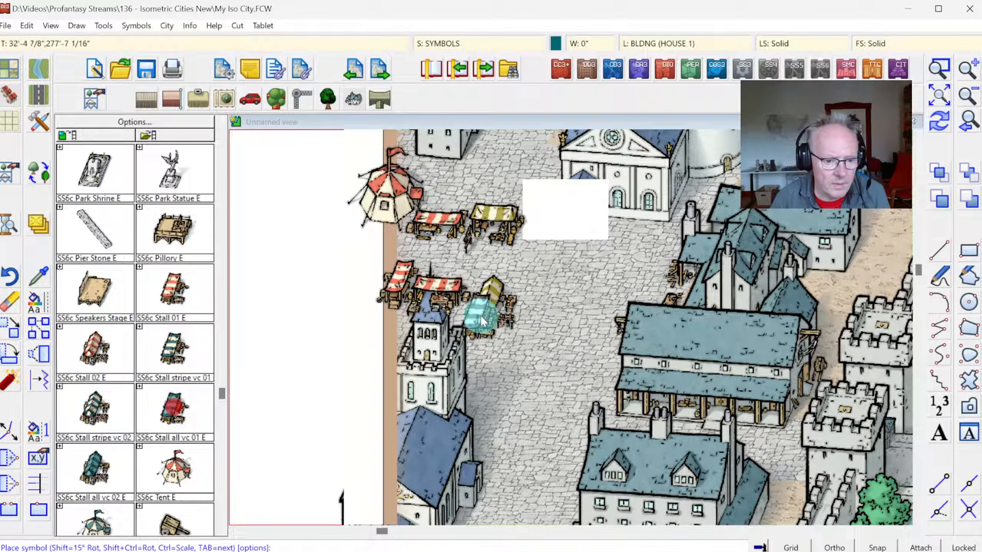
{"action": "left_click", "coordinate": [494, 347]}
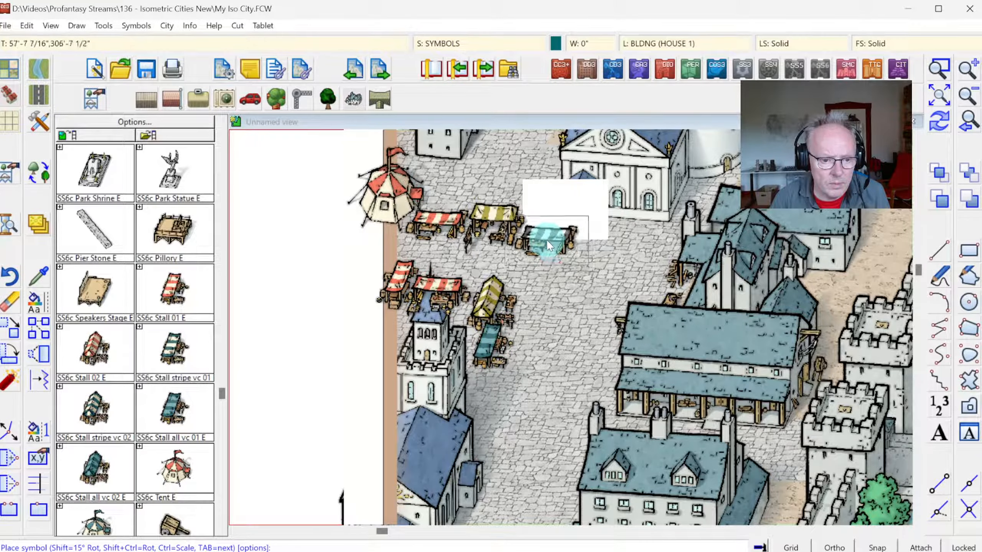
{"action": "left_click", "coordinate": [546, 239]}
{"action": "left_click", "coordinate": [939, 125]}
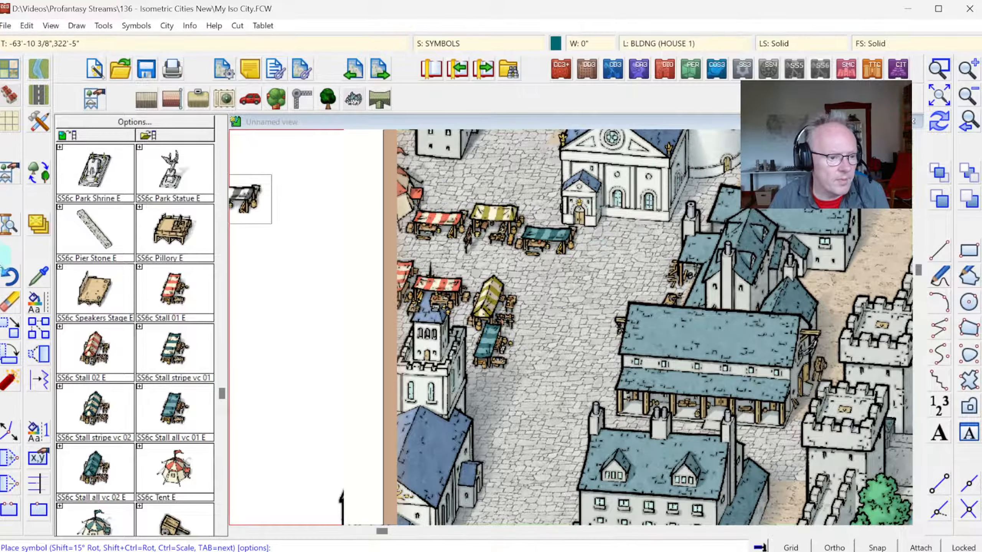
Step: Erase the plain dark teal stall in front of the white building with the rose window
{"action": "left_click", "coordinate": [9, 306]}
{"action": "left_click", "coordinate": [579, 263]}
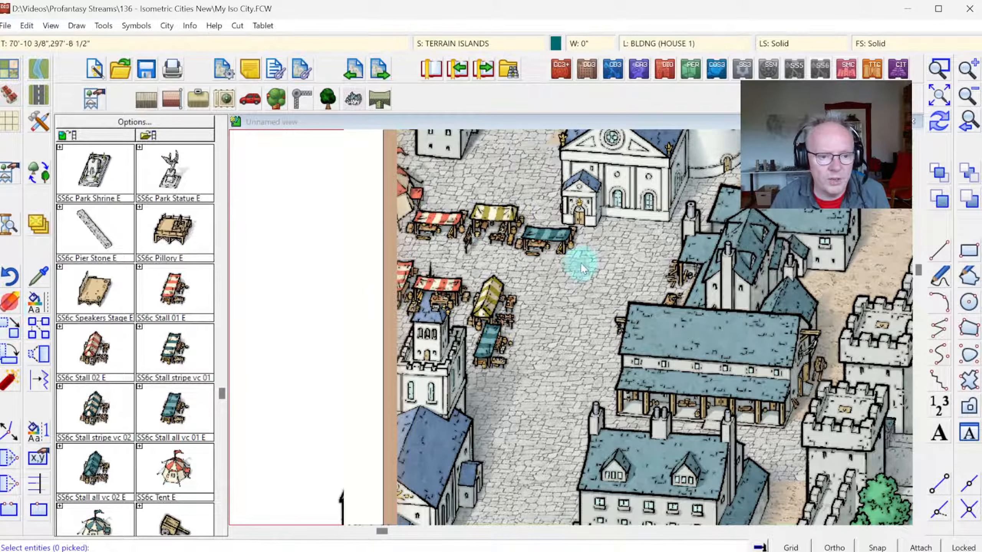
{"action": "left_click", "coordinate": [548, 231]}
{"action": "right_click", "coordinate": [542, 241]}
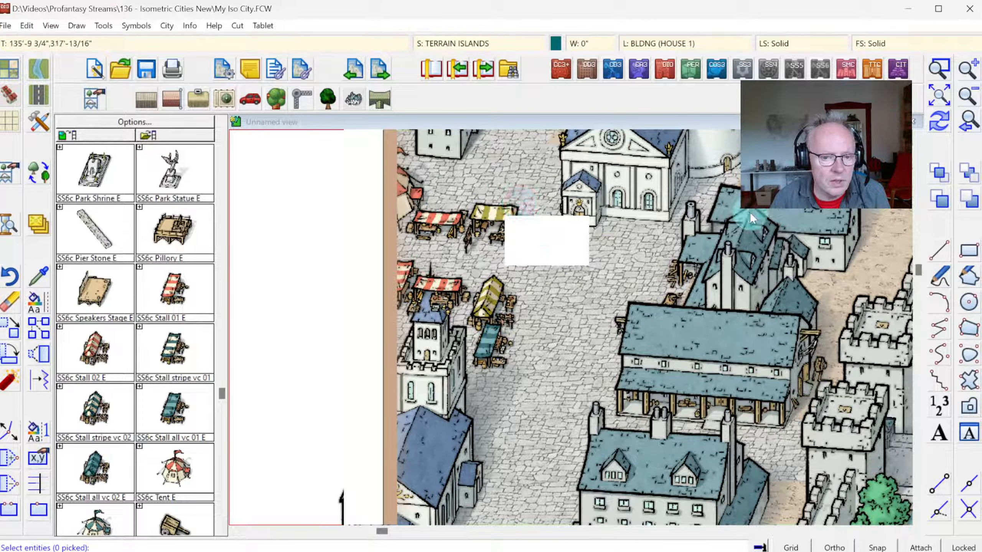
{"action": "left_click", "coordinate": [940, 118]}
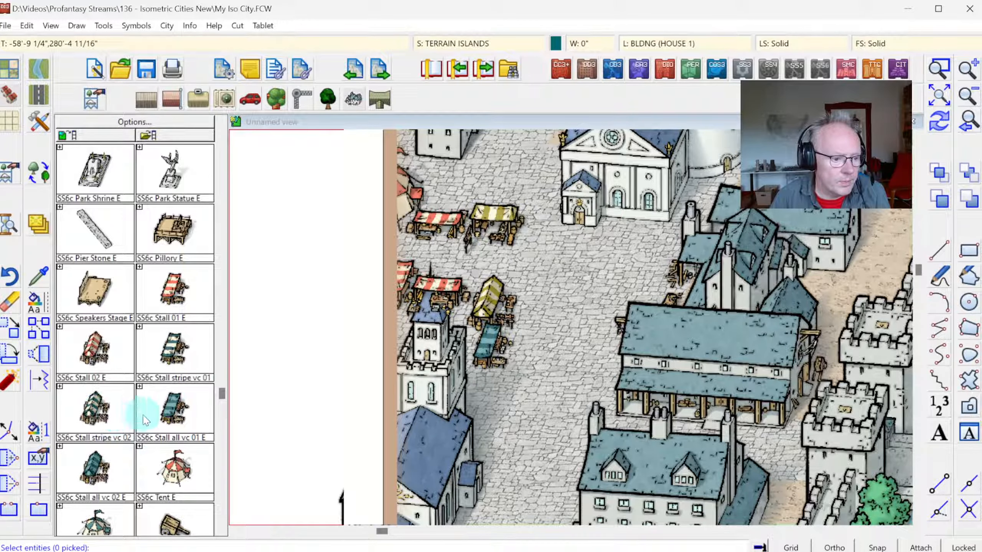
Step: Place a teal-and-white striped market stall north of the yellow-striped stall, west of the building with the rose window
{"action": "left_click", "coordinate": [181, 426]}
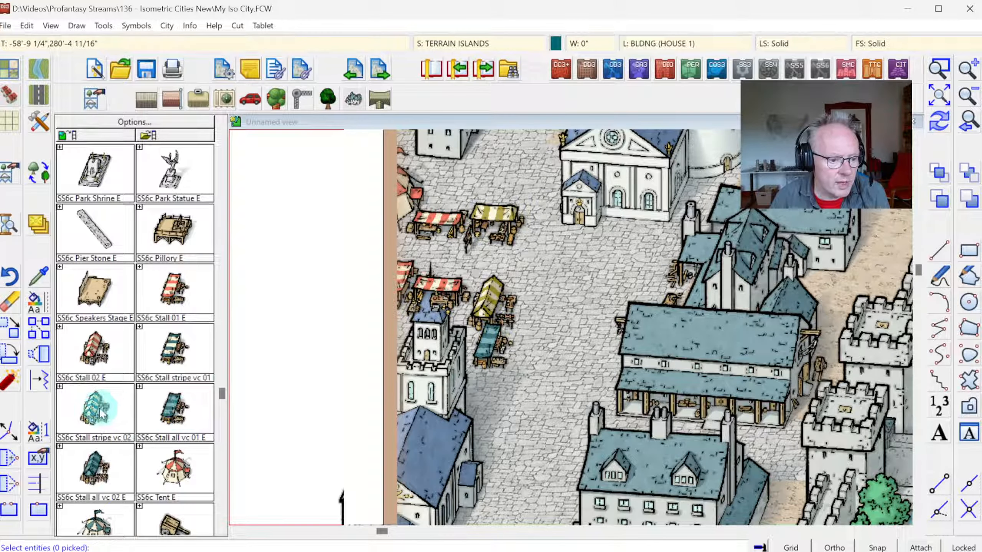
{"action": "left_click", "coordinate": [495, 167]}
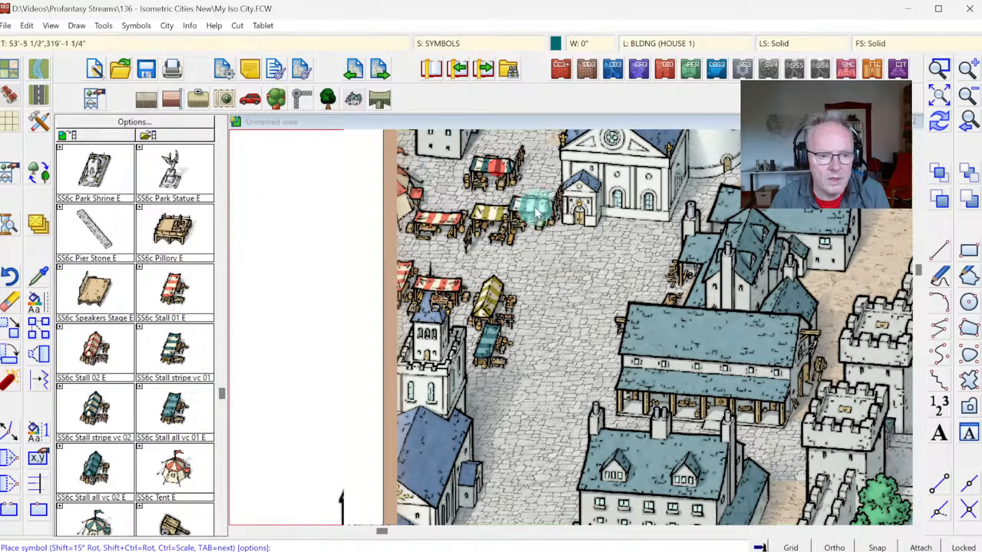
{"action": "left_click", "coordinate": [940, 103]}
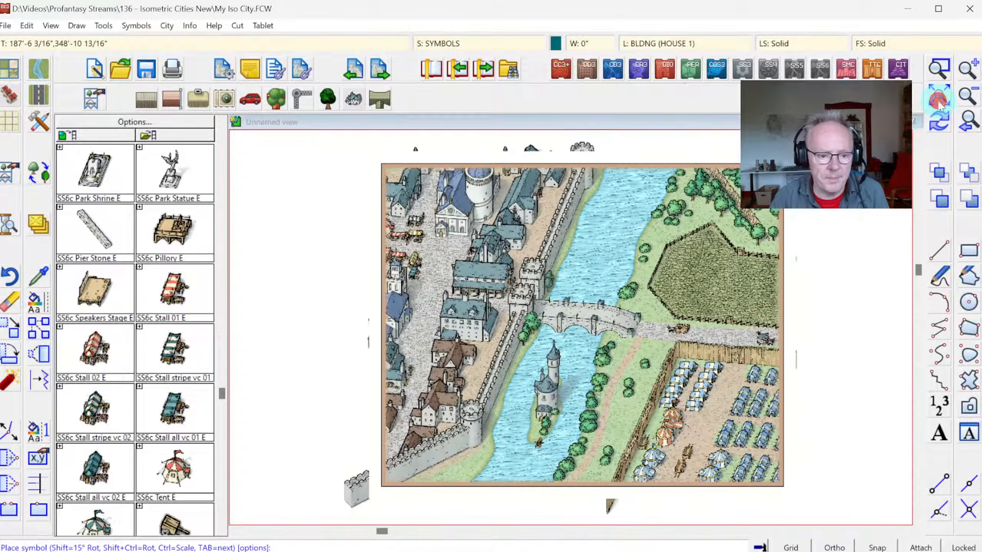
{"action": "left_click", "coordinate": [969, 121]}
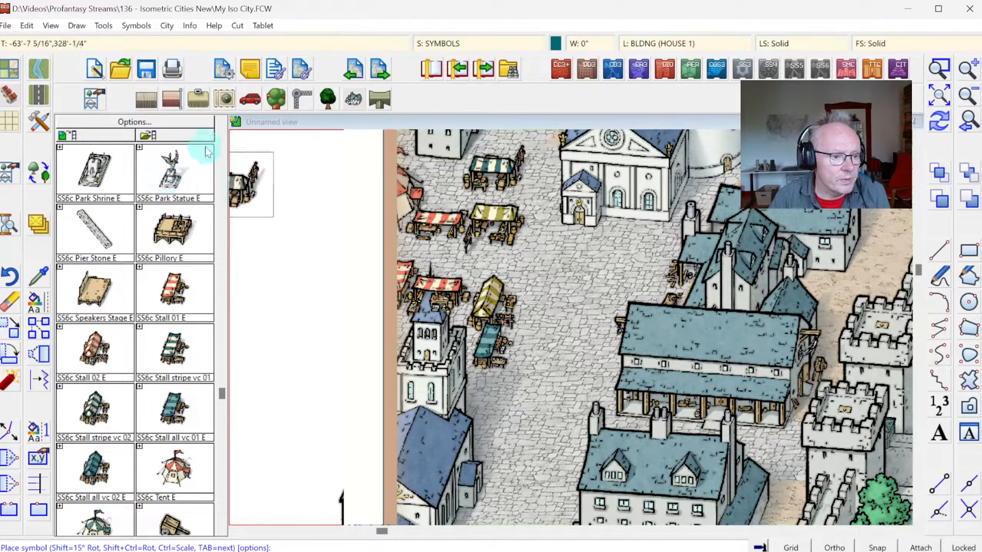
Step: Place an SS6c Park Statue E on the open square between the stalls and the building with the rose window
{"action": "left_click", "coordinate": [221, 123]}
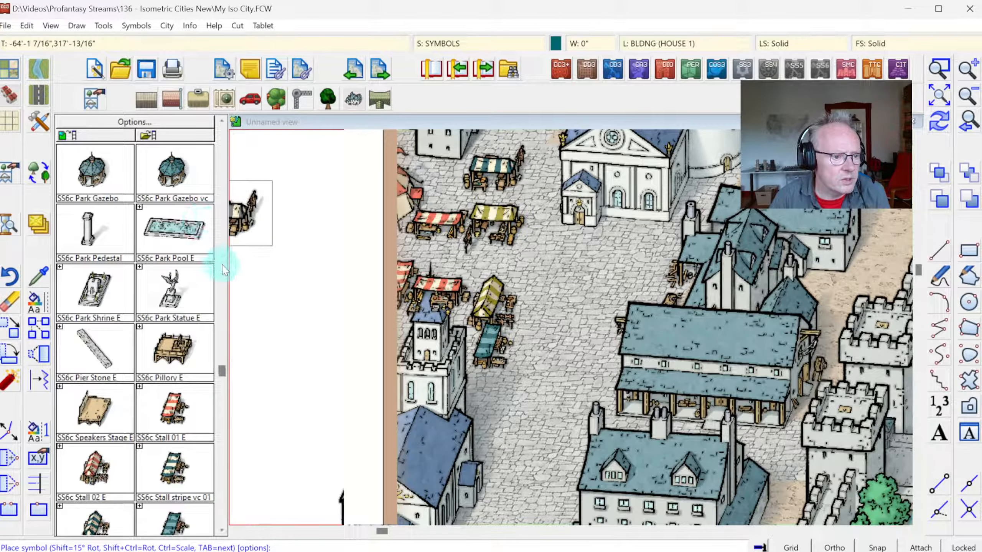
{"action": "left_click", "coordinate": [182, 297]}
{"action": "left_click", "coordinate": [553, 292]}
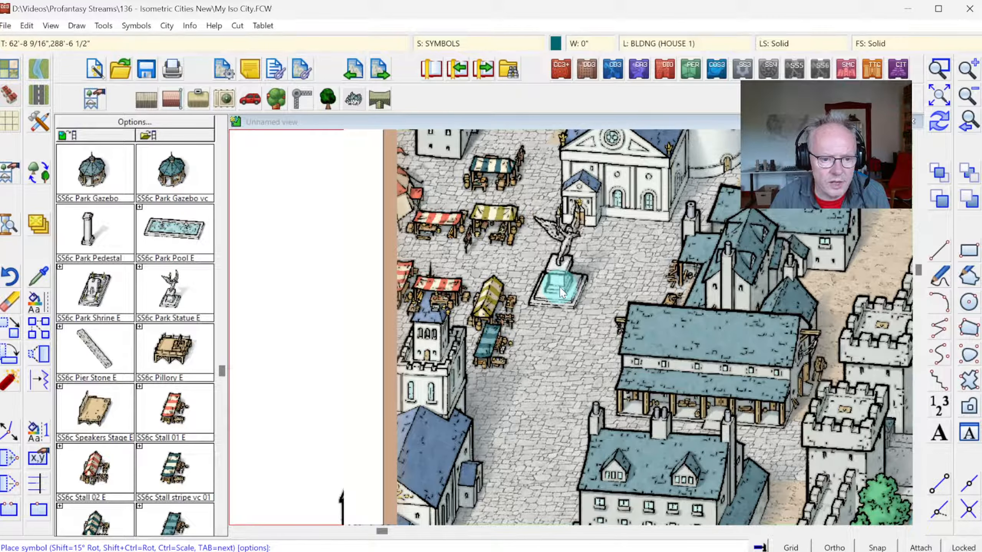
{"action": "left_click", "coordinate": [574, 271]}
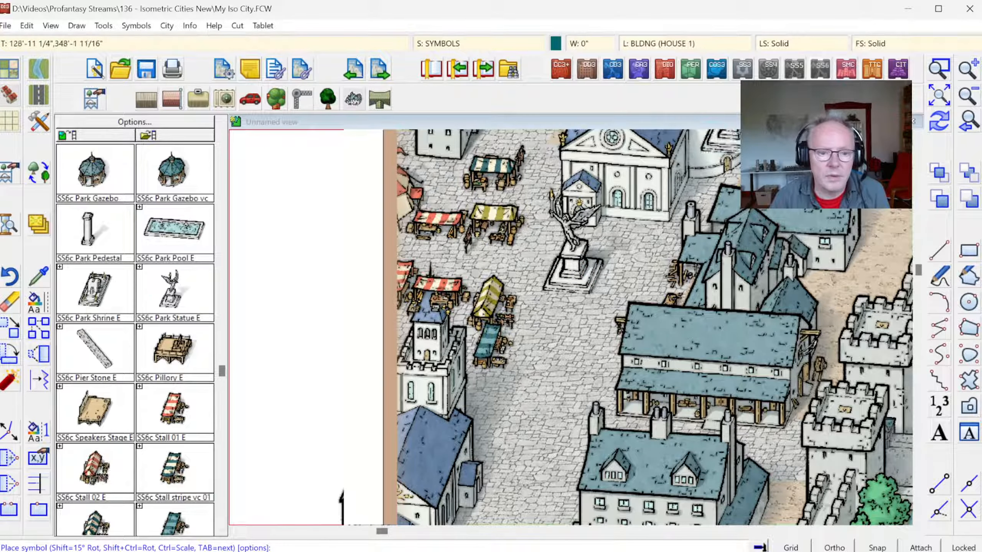
Step: Sort all symbols in the map with Sort Symbols In Map
{"action": "left_click", "coordinate": [939, 96]}
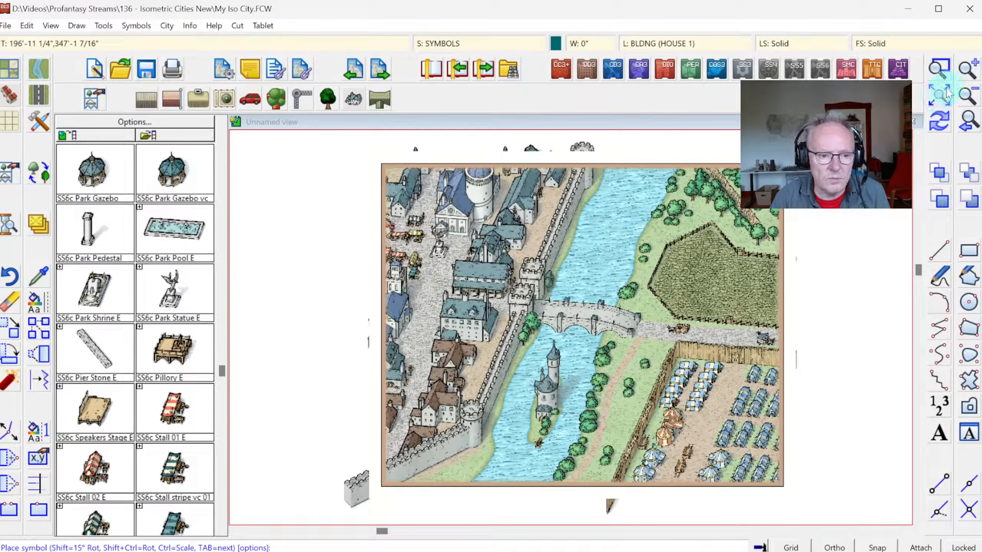
{"action": "left_click", "coordinate": [932, 71]}
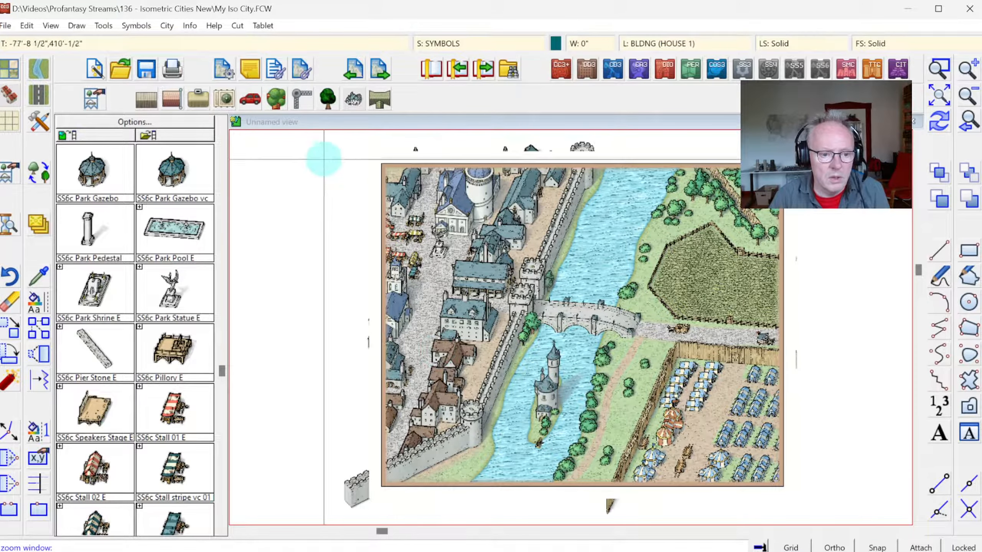
{"action": "left_click", "coordinate": [317, 149]}
{"action": "left_click", "coordinate": [577, 401]}
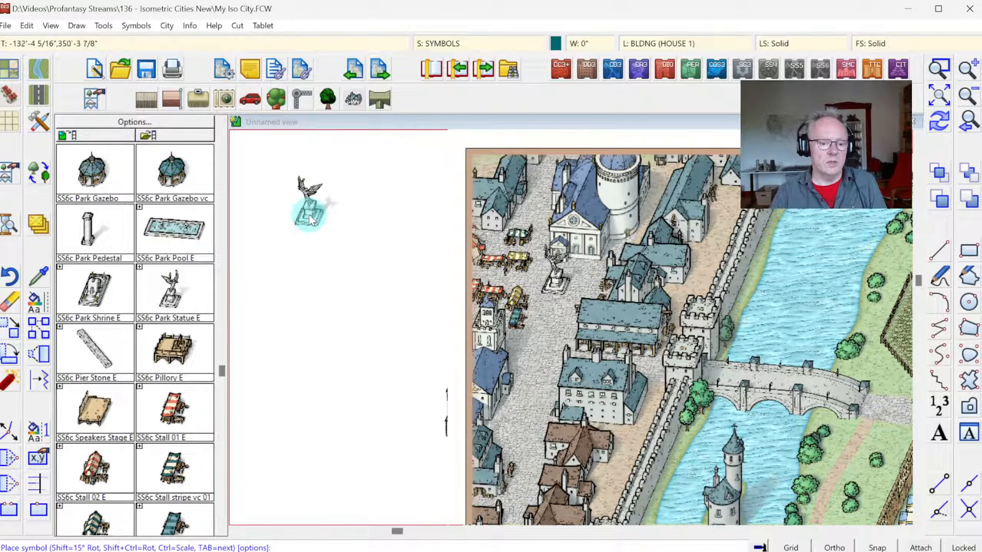
{"action": "left_click", "coordinate": [136, 25]}
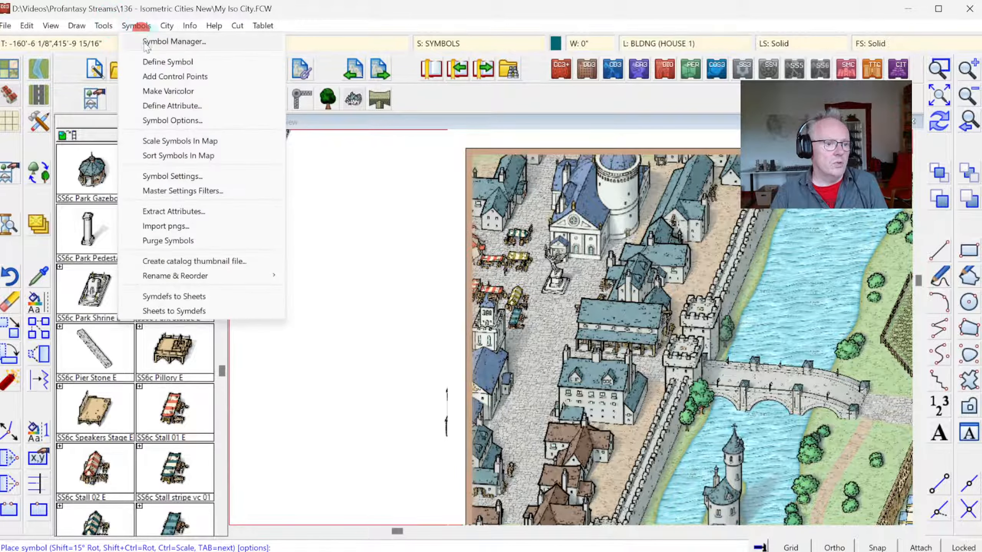
{"action": "left_click", "coordinate": [178, 155]}
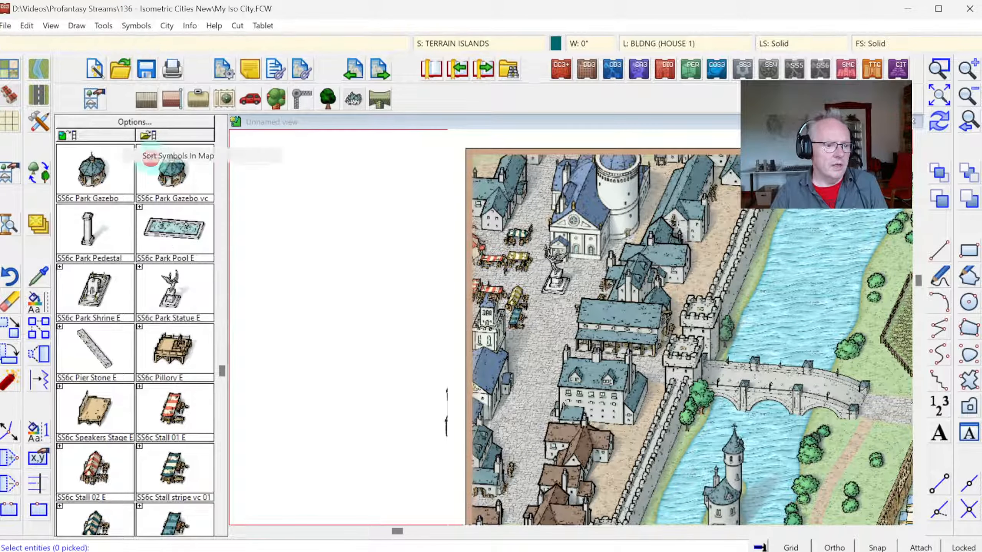
{"action": "right_click", "coordinate": [750, 297]}
{"action": "left_click", "coordinate": [777, 351]}
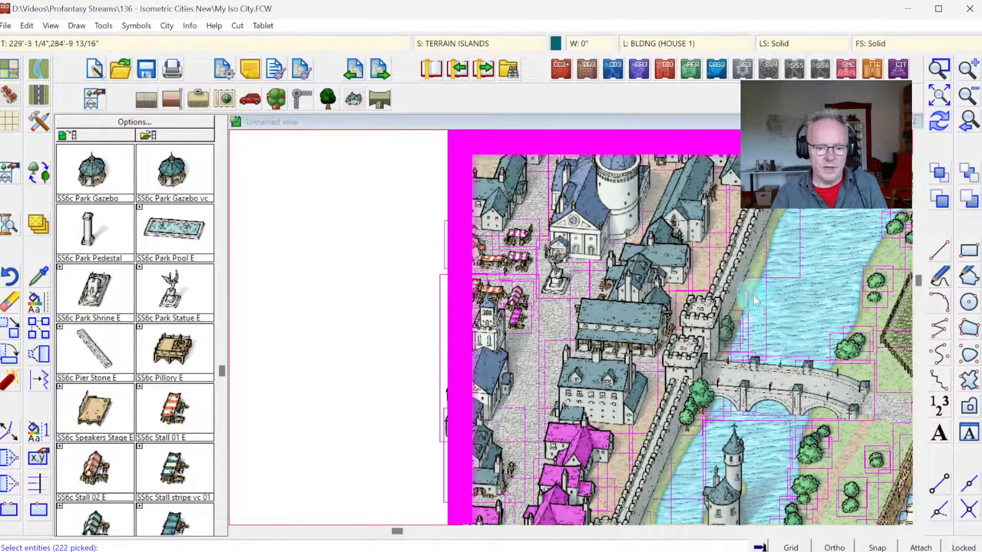
{"action": "right_click", "coordinate": [750, 287]}
{"action": "left_click", "coordinate": [749, 289]}
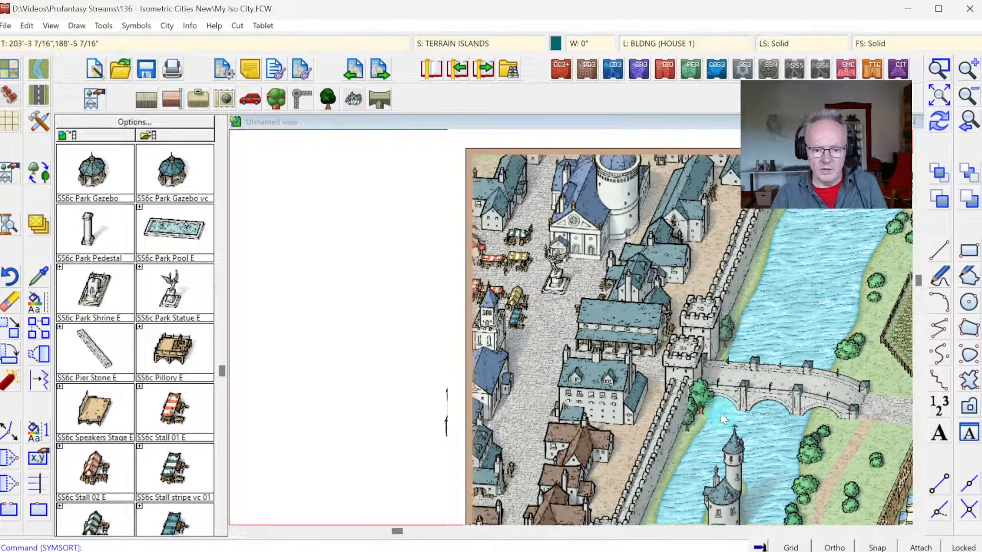
Step: Examine the sorted symbols around the river island tower and the trees beside the bridge's city gate
{"action": "left_click", "coordinate": [939, 96]}
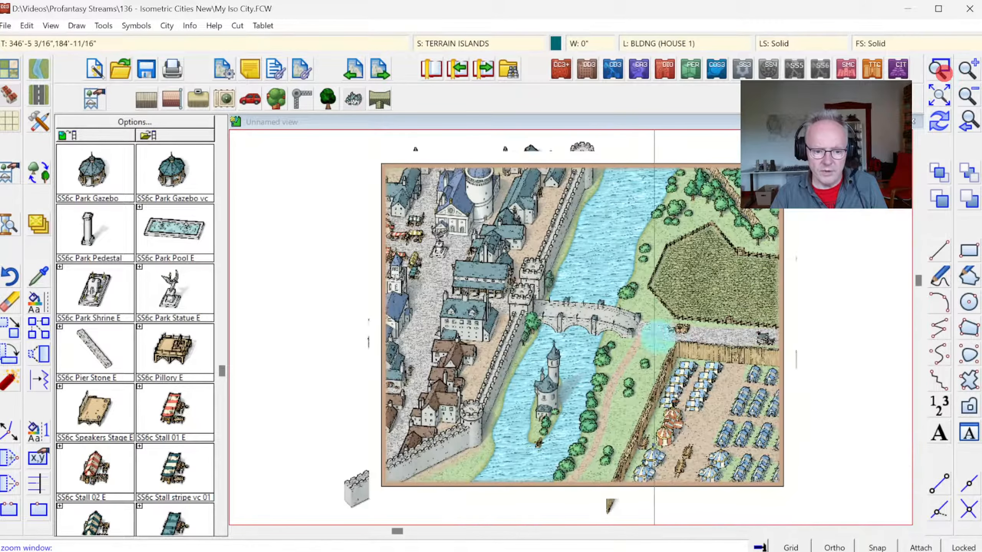
{"action": "scroll", "coordinate": [605, 460], "scroll_direction": "up", "scroll_amount": 2}
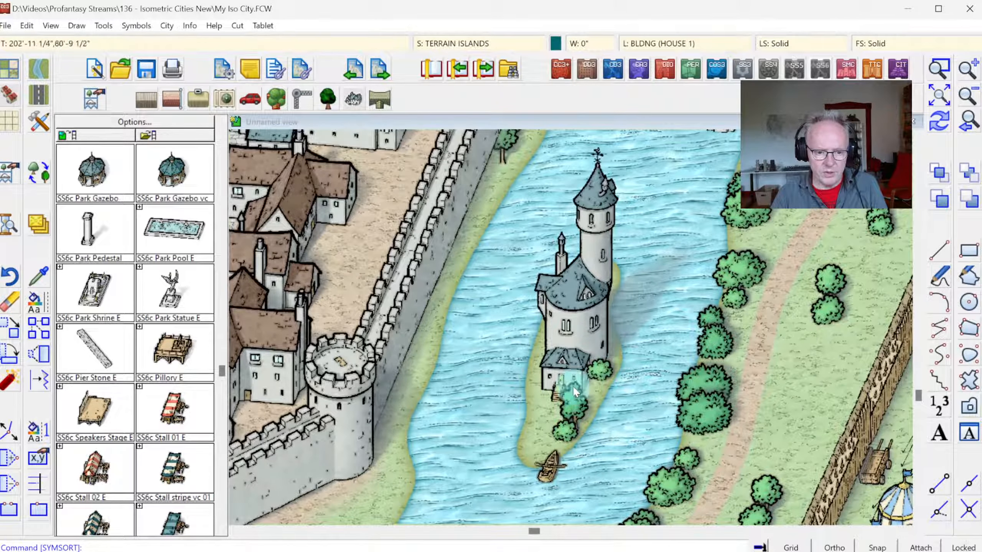
{"action": "left_click", "coordinate": [417, 303]}
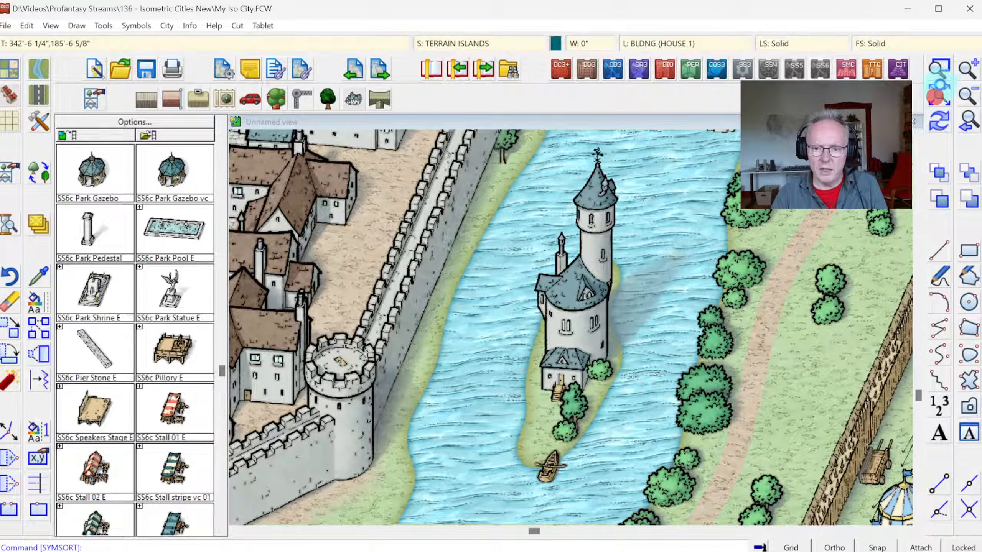
{"action": "left_click", "coordinate": [939, 97]}
{"action": "left_click", "coordinate": [939, 69]}
{"action": "left_click", "coordinate": [450, 262]}
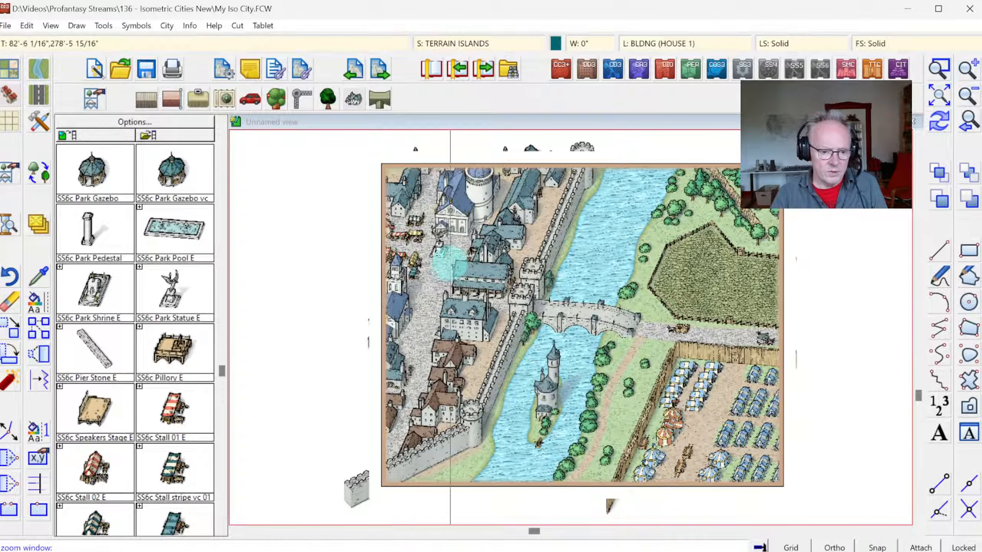
{"action": "left_click", "coordinate": [578, 371]}
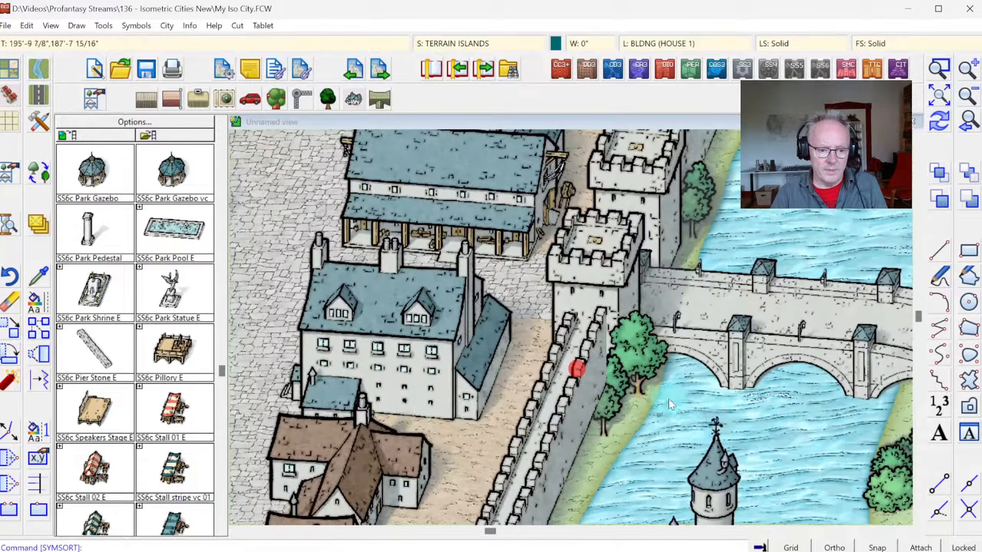
Step: Add a new drawing sheet named SYMBOLS 2 directly after the SYMBOLS sheet
{"action": "left_click", "coordinate": [470, 43]}
{"action": "left_click", "coordinate": [414, 264]}
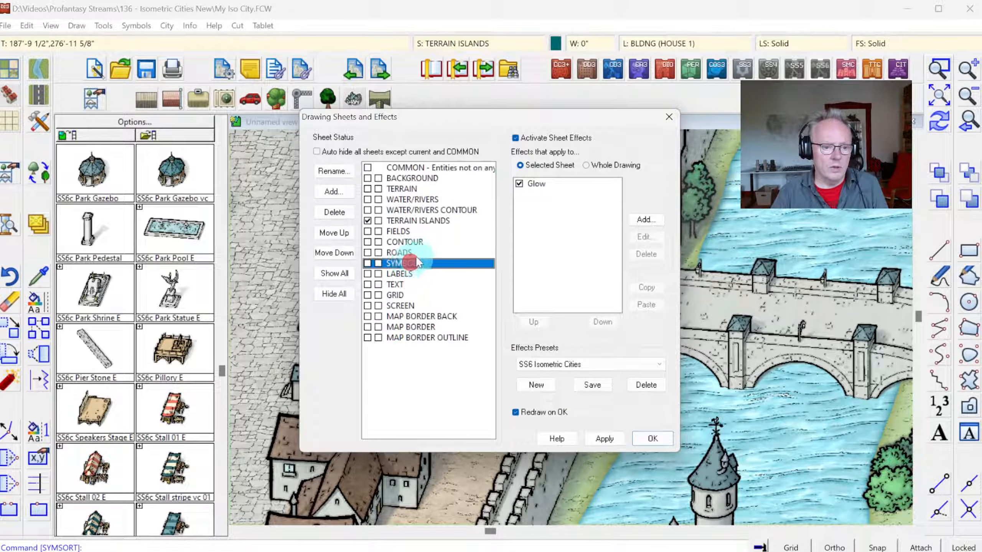
{"action": "left_click", "coordinate": [331, 192]}
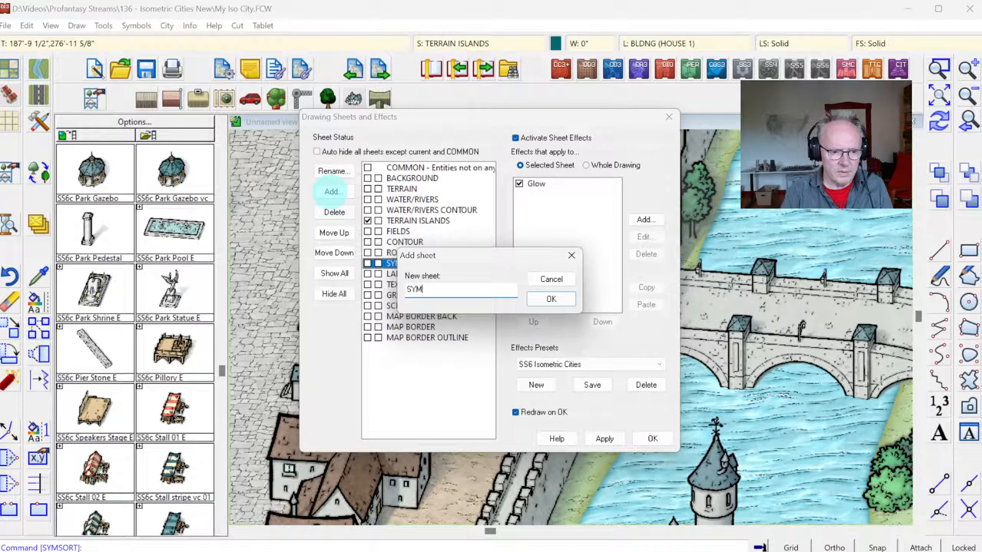
{"action": "key", "text": "Return"}
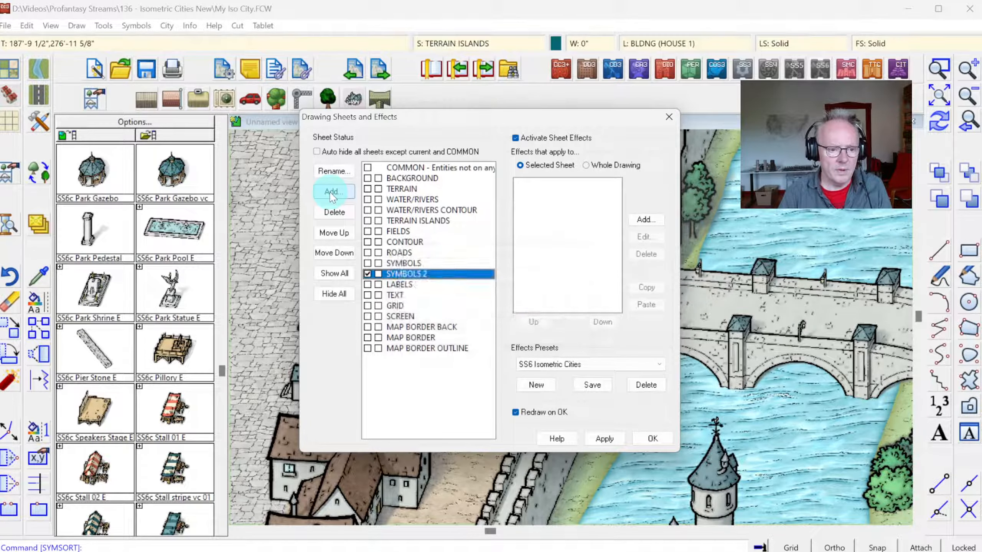
Step: Copy the Glow effect from the SYMBOLS sheet to SYMBOLS 2 and apply the sheet settings
{"action": "left_click", "coordinate": [408, 264]}
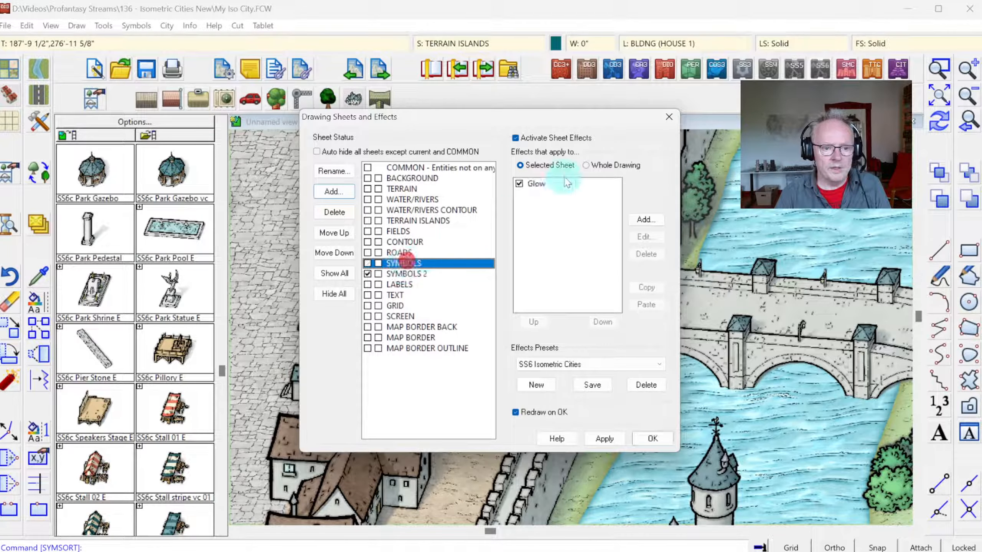
{"action": "left_click", "coordinate": [545, 184]}
{"action": "left_click", "coordinate": [651, 289]}
{"action": "left_click", "coordinate": [651, 288]}
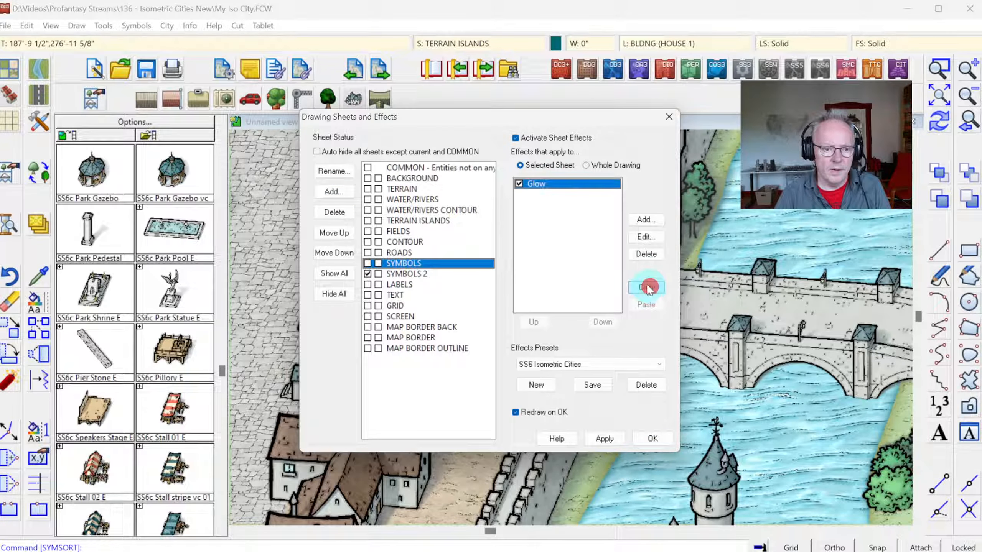
{"action": "left_click", "coordinate": [413, 266]}
{"action": "left_click", "coordinate": [427, 280]}
{"action": "left_click", "coordinate": [425, 273]}
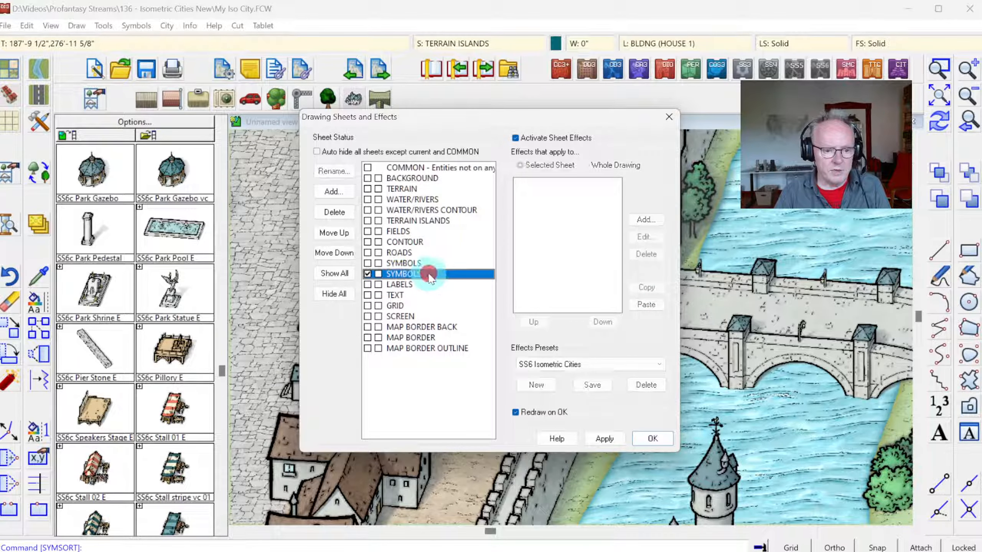
{"action": "left_click", "coordinate": [644, 304]}
{"action": "left_click", "coordinate": [657, 438]}
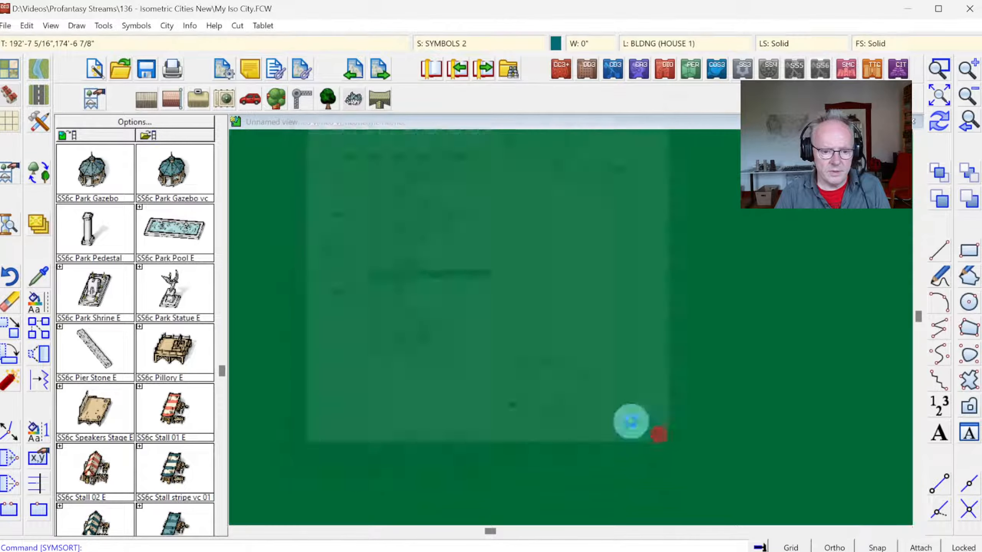
Step: Move the three trees beside the city gate, just south of the bridge, to the SYMBOLS 2 sheet
{"action": "right_click", "coordinate": [40, 231]}
{"action": "left_click", "coordinate": [98, 341]}
{"action": "left_click", "coordinate": [619, 414]}
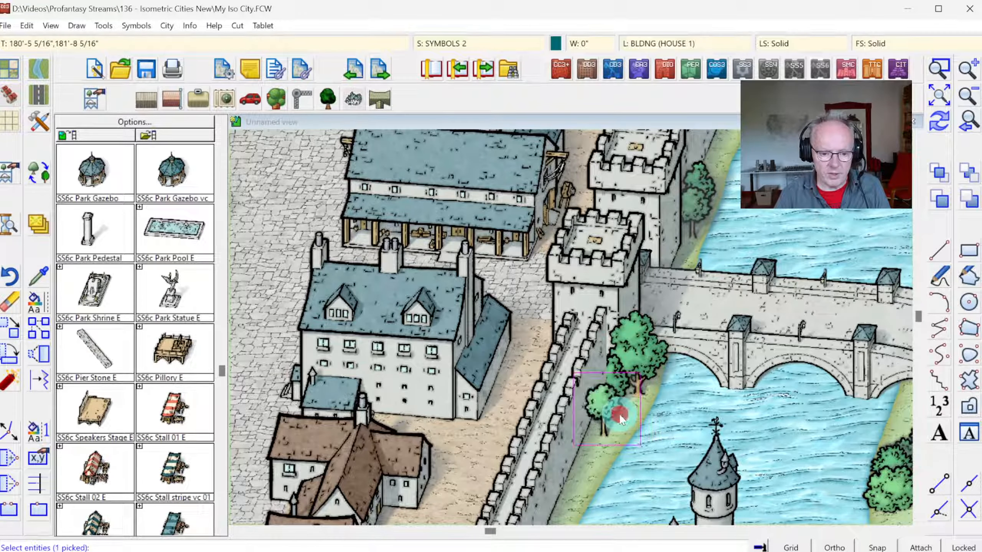
{"action": "left_click", "coordinate": [629, 390]}
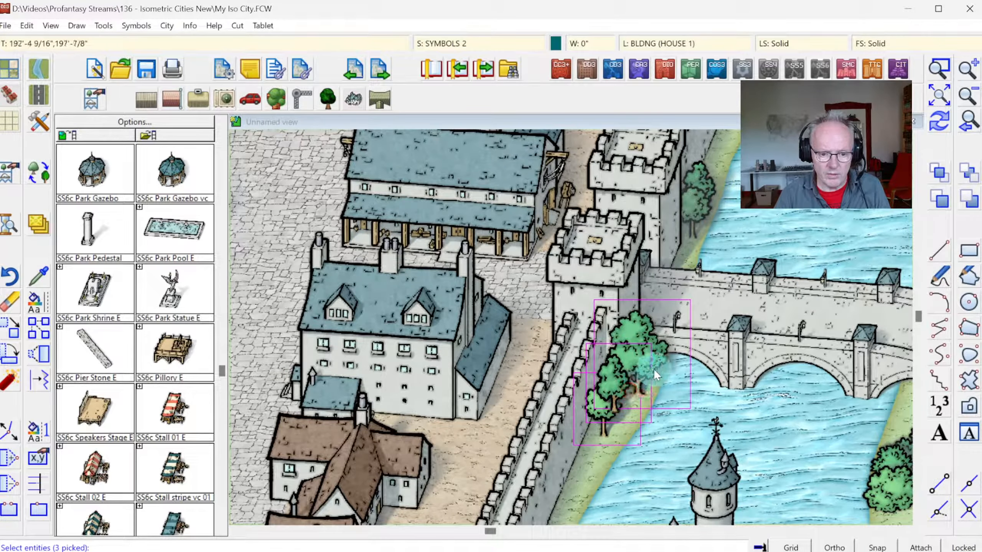
{"action": "right_click", "coordinate": [596, 308]}
{"action": "left_click", "coordinate": [606, 314]}
{"action": "left_click", "coordinate": [431, 286]}
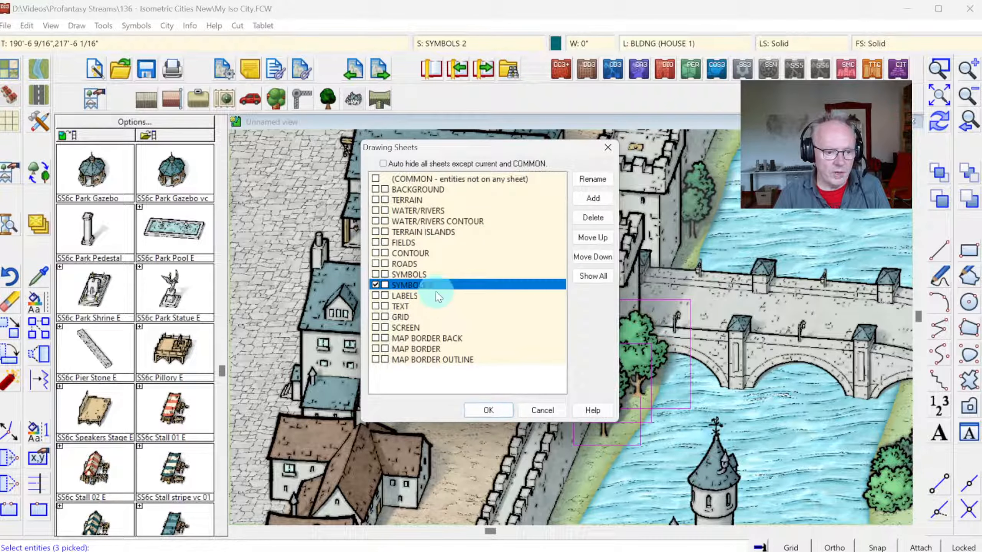
{"action": "left_click", "coordinate": [489, 410]}
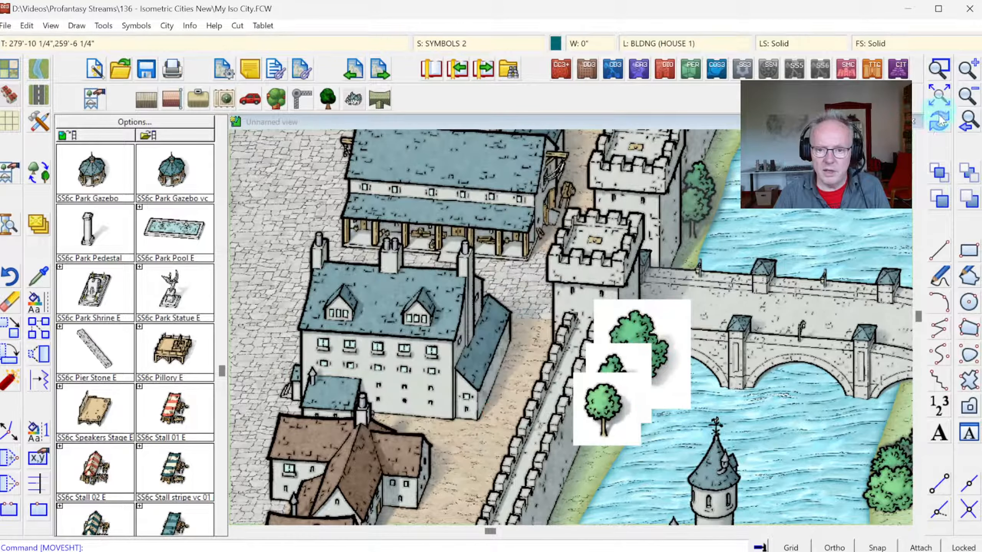
{"action": "left_click", "coordinate": [939, 128]}
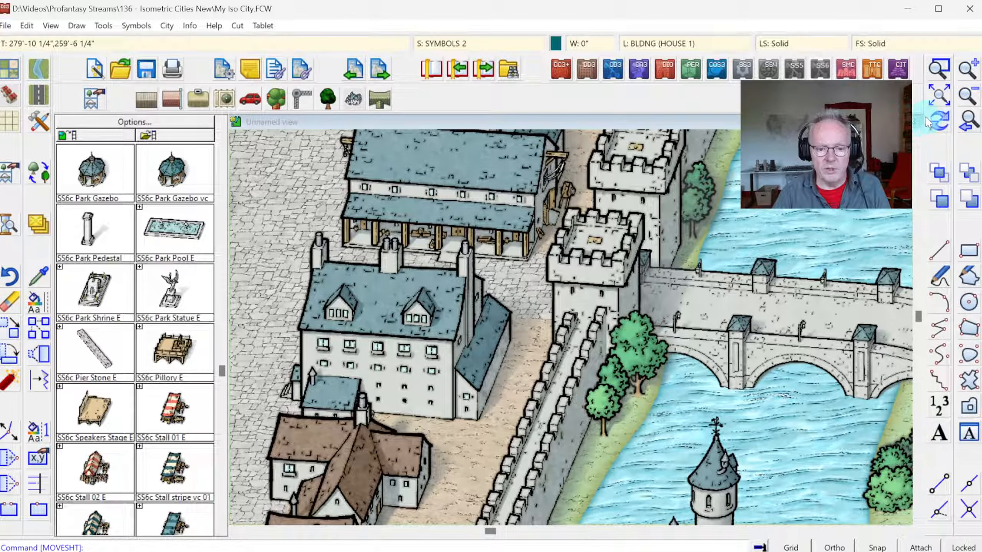
{"action": "left_click", "coordinate": [938, 101]}
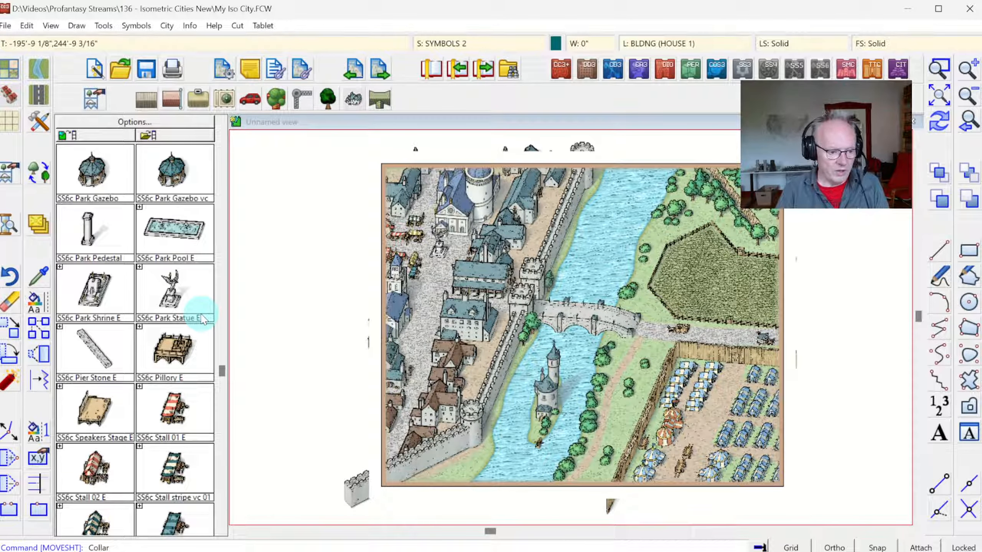
Step: Mask the symbols overhanging the map border with a collar of automatically calculated width
{"action": "key", "text": "Return"}
{"action": "key", "text": "Return"}
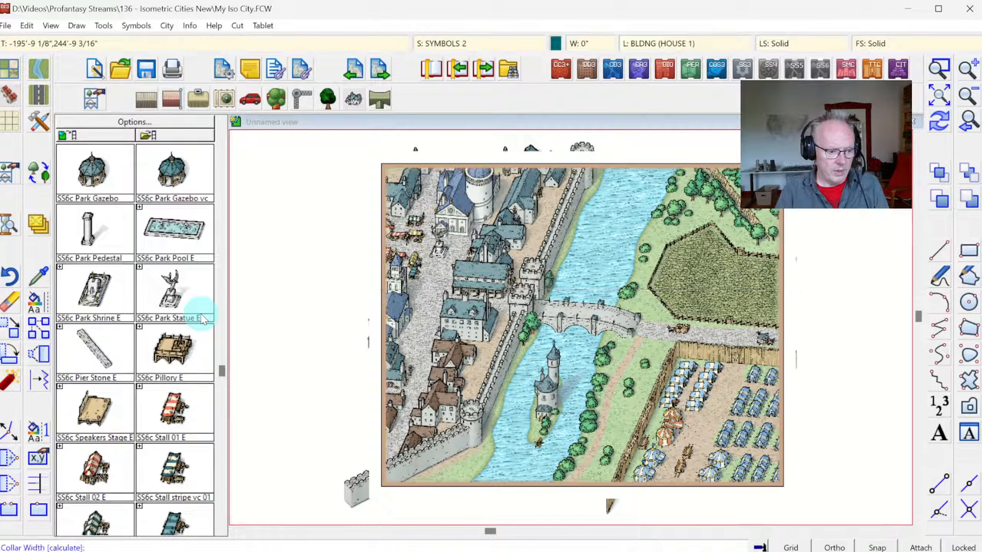
{"action": "key", "text": "Return"}
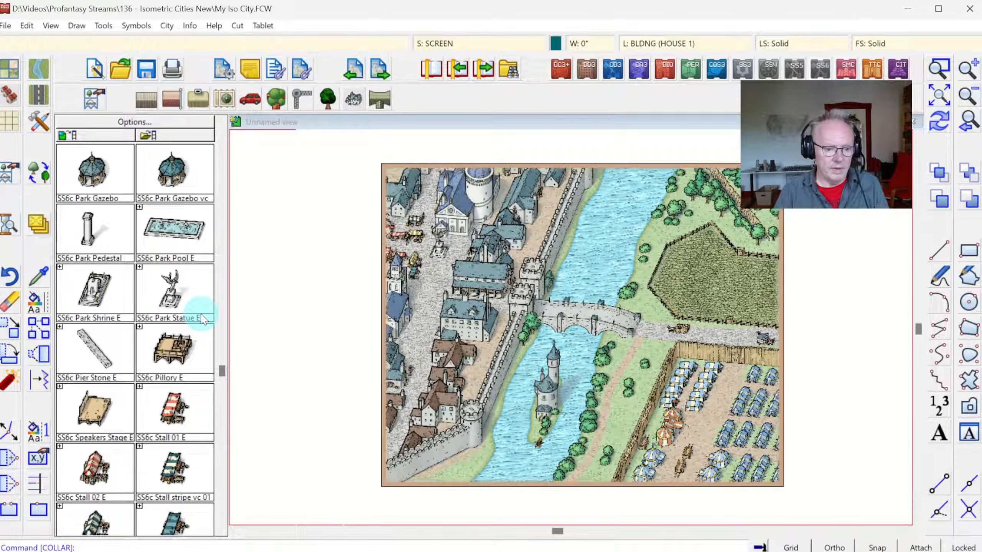
{"action": "left_click", "coordinate": [940, 100]}
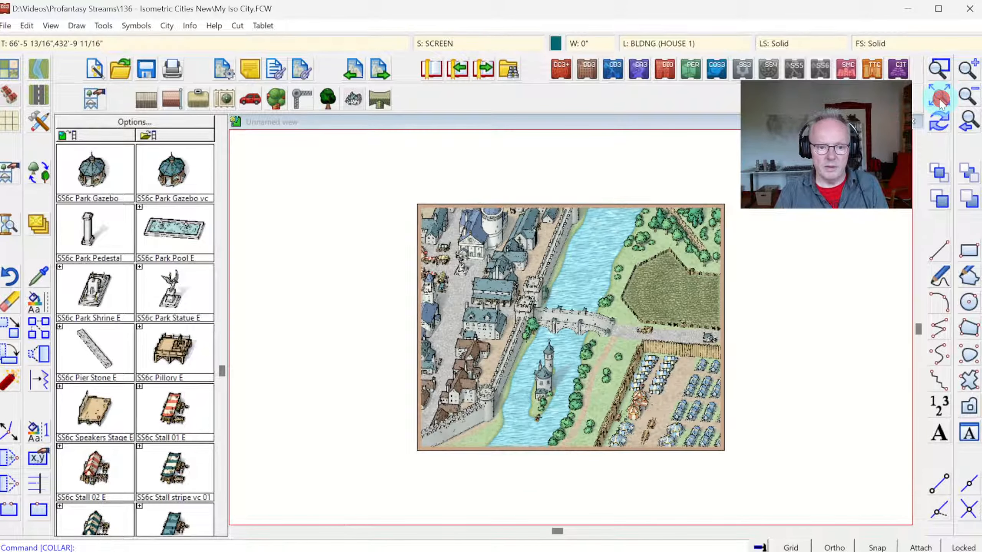
{"action": "left_click", "coordinate": [939, 69]}
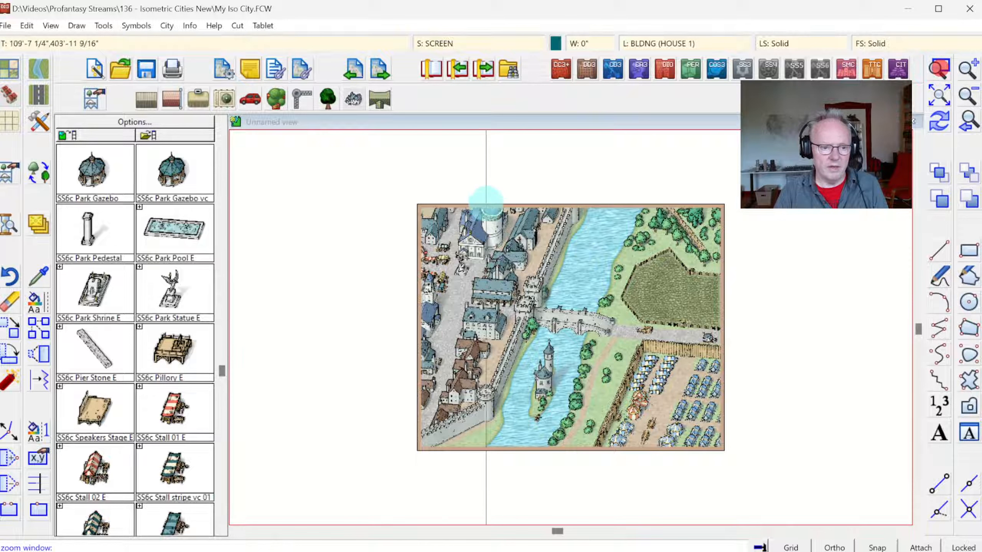
{"action": "left_click", "coordinate": [408, 199]}
{"action": "left_click", "coordinate": [730, 454]}
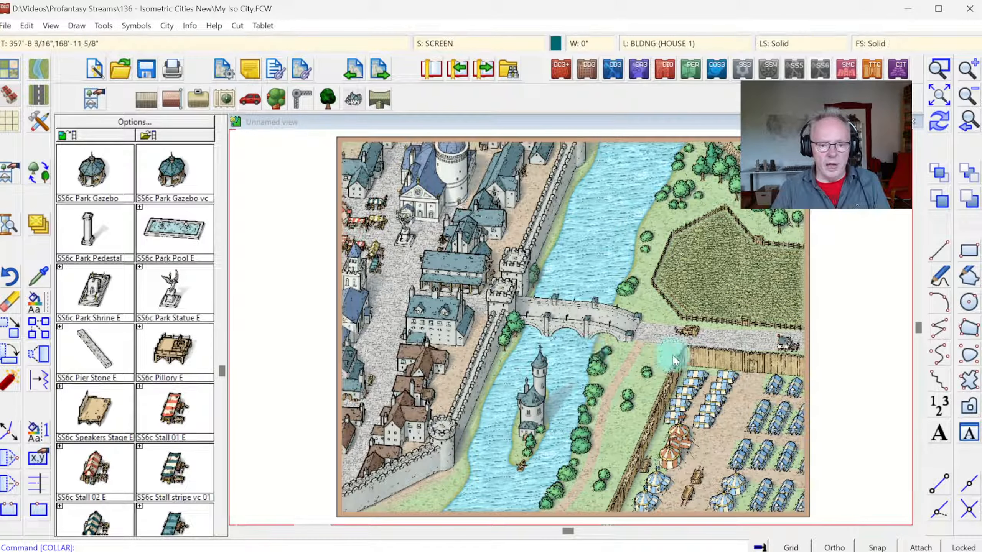
Step: Place an SS6c Vehicle Cart from the SS6C Vehicles and Nomads catalog just south of the market stalls
{"action": "left_click", "coordinate": [251, 99]}
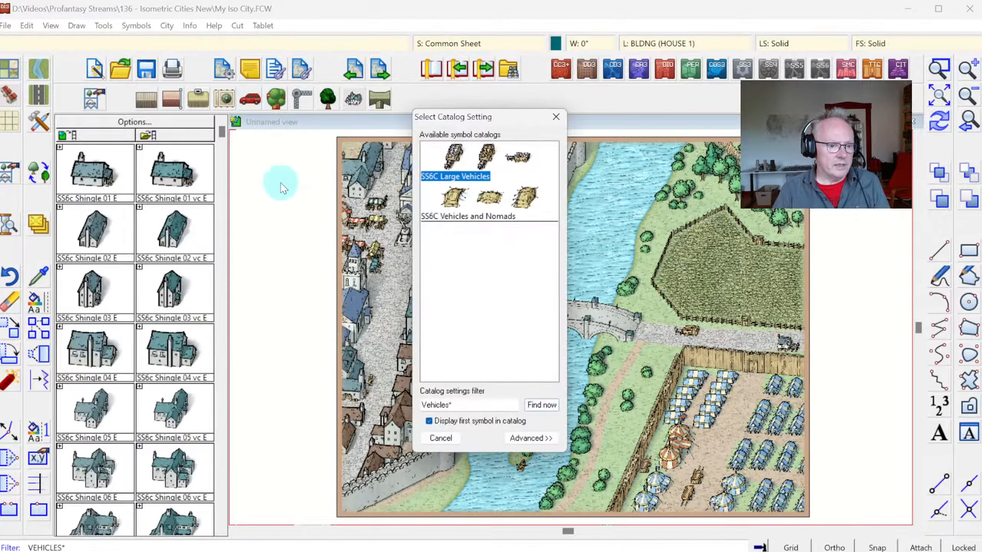
{"action": "double_click", "coordinate": [454, 199]}
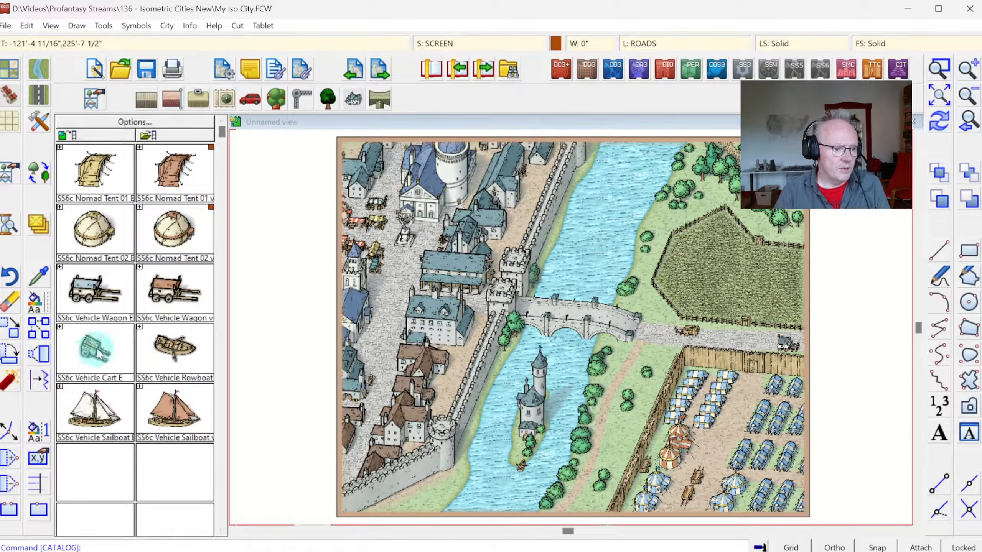
{"action": "left_click", "coordinate": [90, 358]}
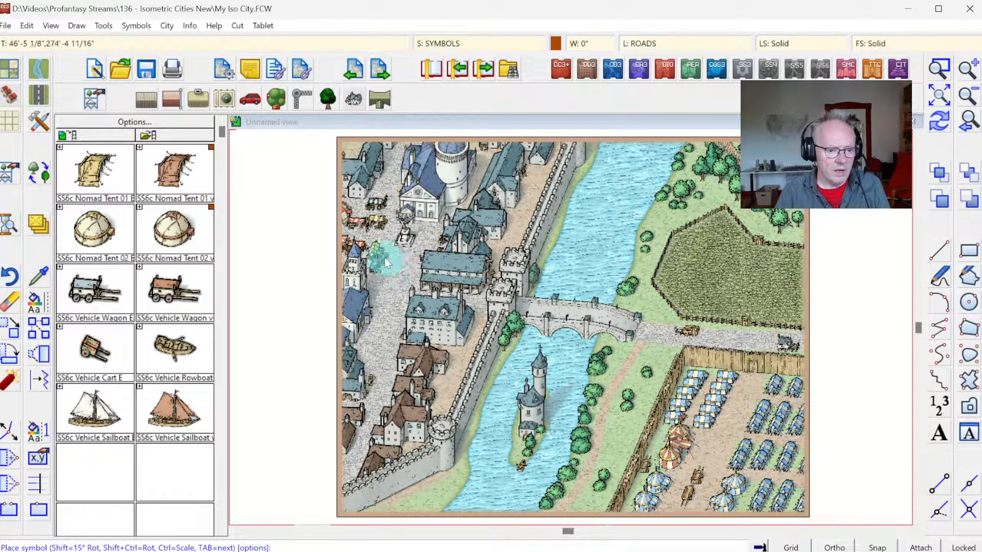
{"action": "left_click", "coordinate": [939, 70]}
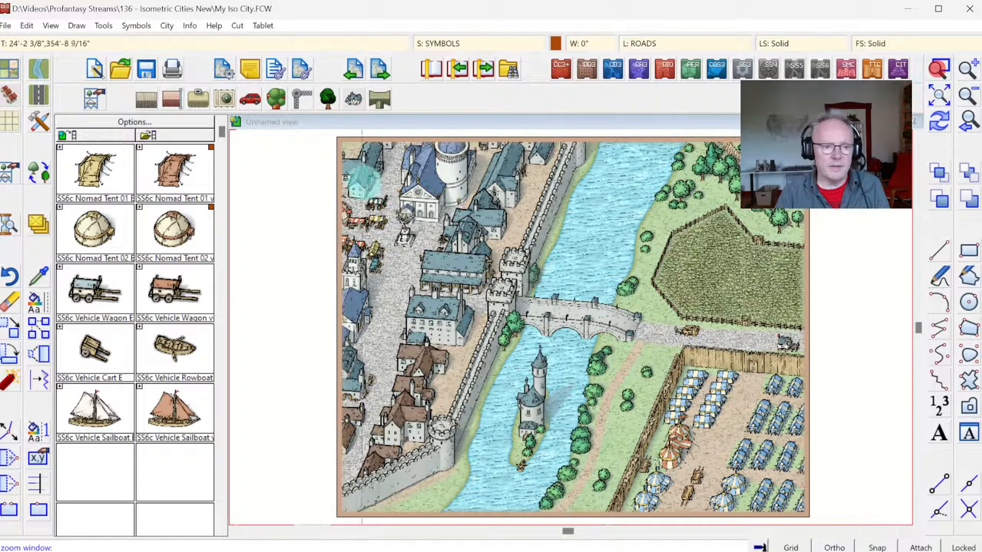
{"action": "left_click", "coordinate": [301, 175]}
{"action": "left_click", "coordinate": [487, 314]}
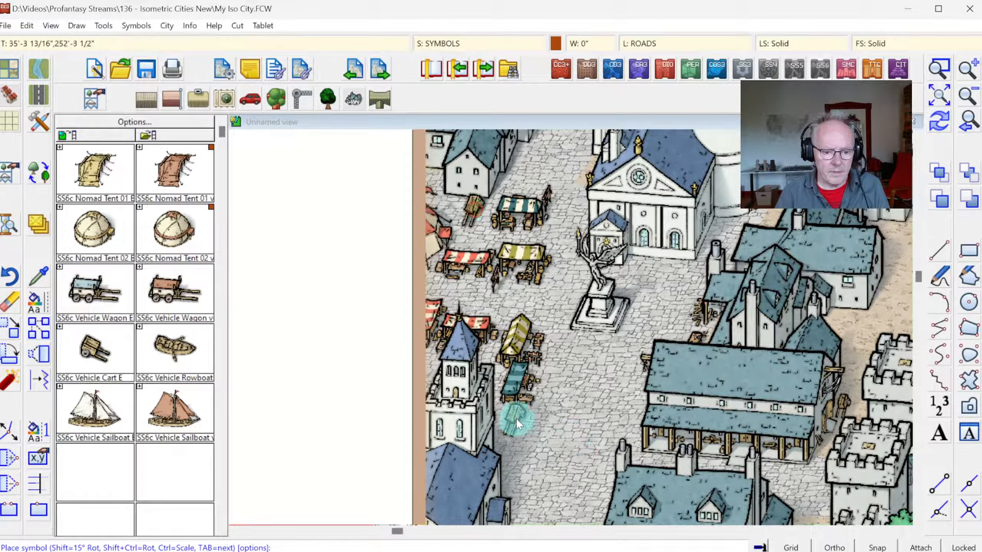
{"action": "left_click", "coordinate": [516, 418]}
{"action": "left_click", "coordinate": [136, 441]}
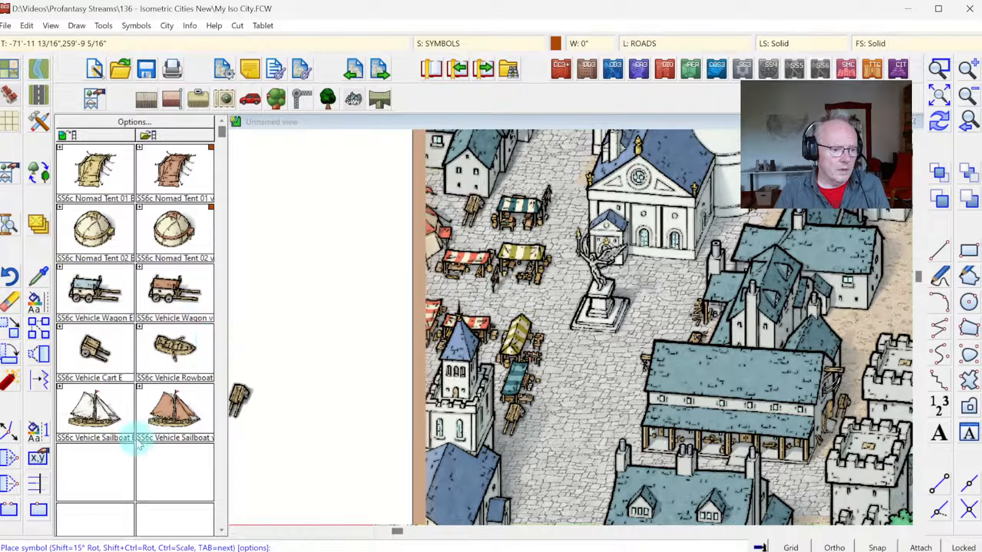
{"action": "left_click", "coordinate": [934, 97]}
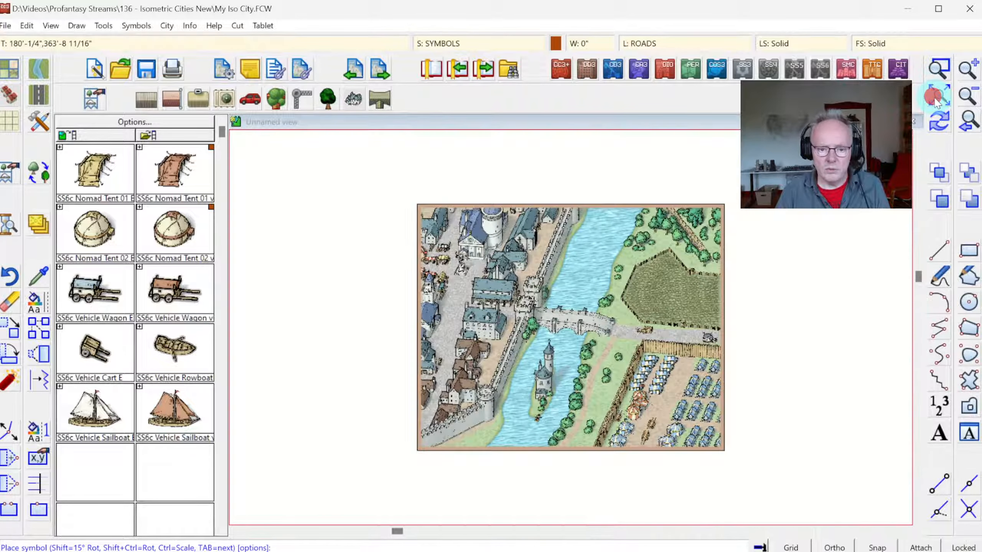
{"action": "left_click", "coordinate": [90, 411]}
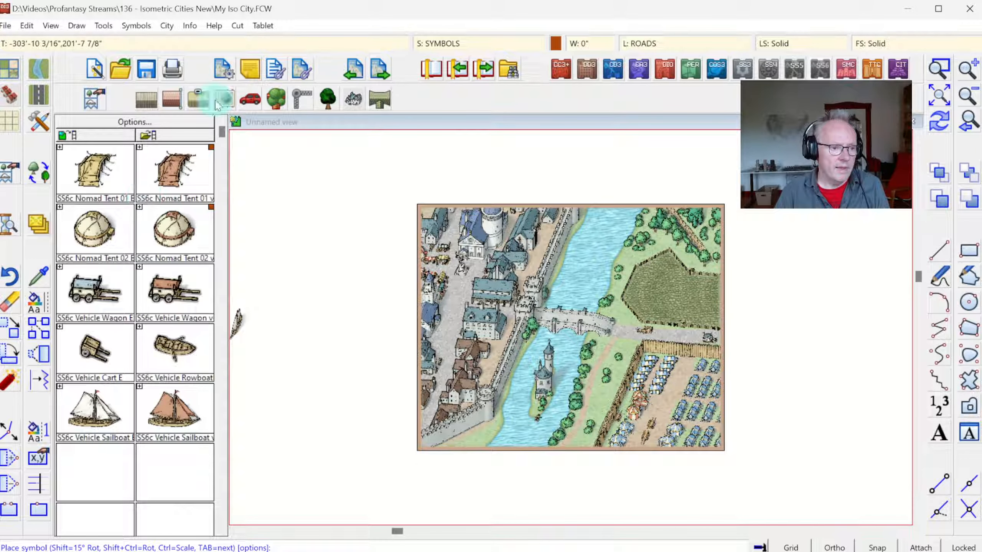
Step: Place a horse-drawn large lumber wagon from the SS6C Large Vehicles catalog on the main street south of the statue
{"action": "left_click", "coordinate": [250, 102]}
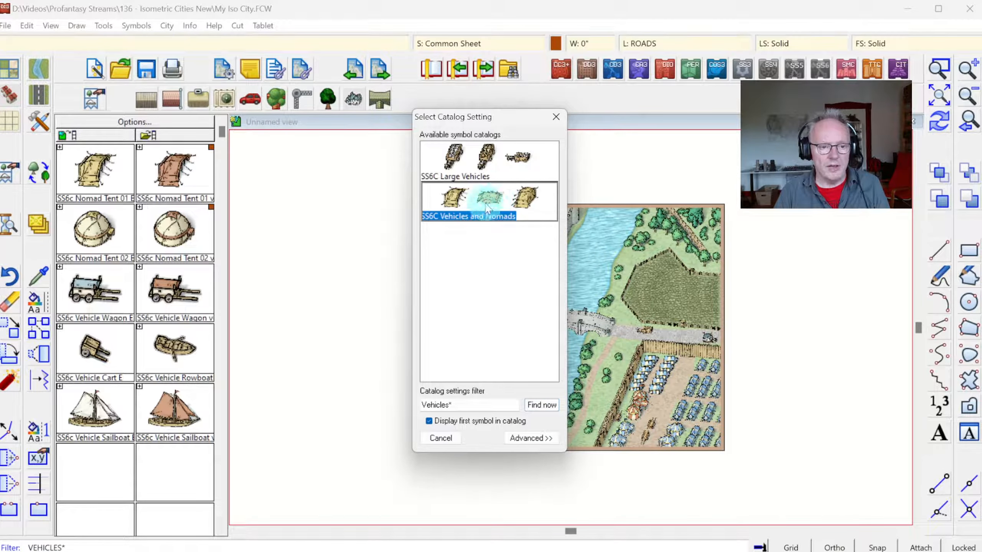
{"action": "double_click", "coordinate": [483, 158]}
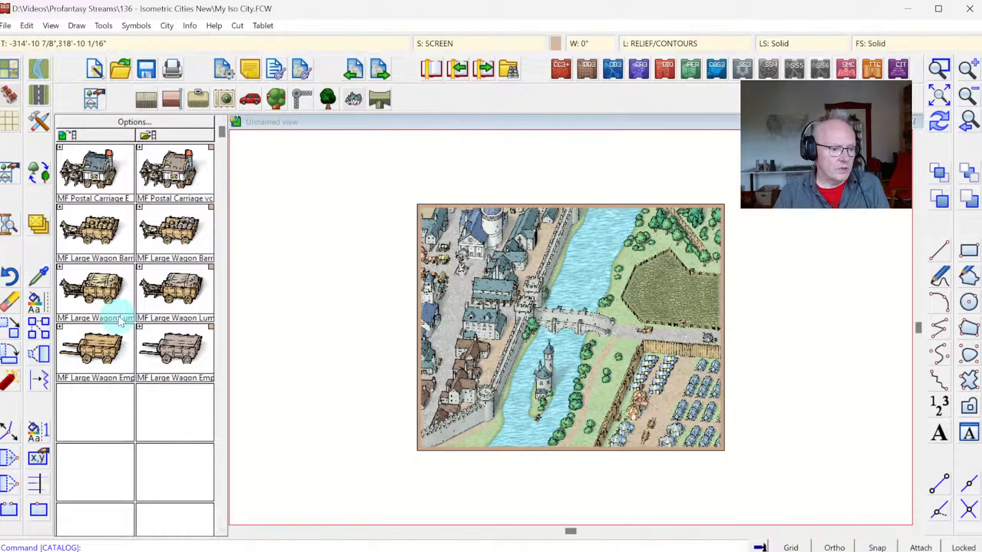
{"action": "left_click", "coordinate": [93, 288]}
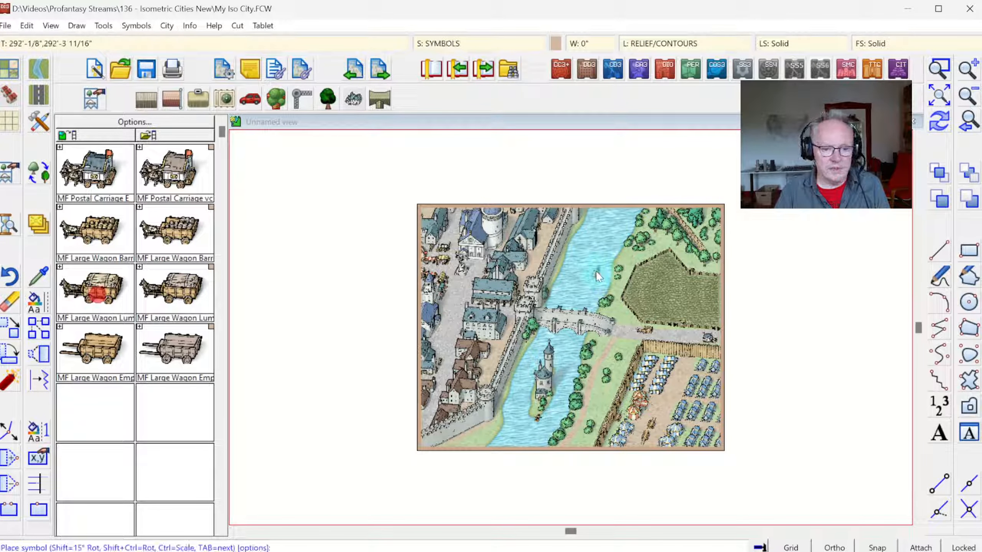
{"action": "left_click", "coordinate": [939, 70]}
{"action": "left_click", "coordinate": [390, 263]}
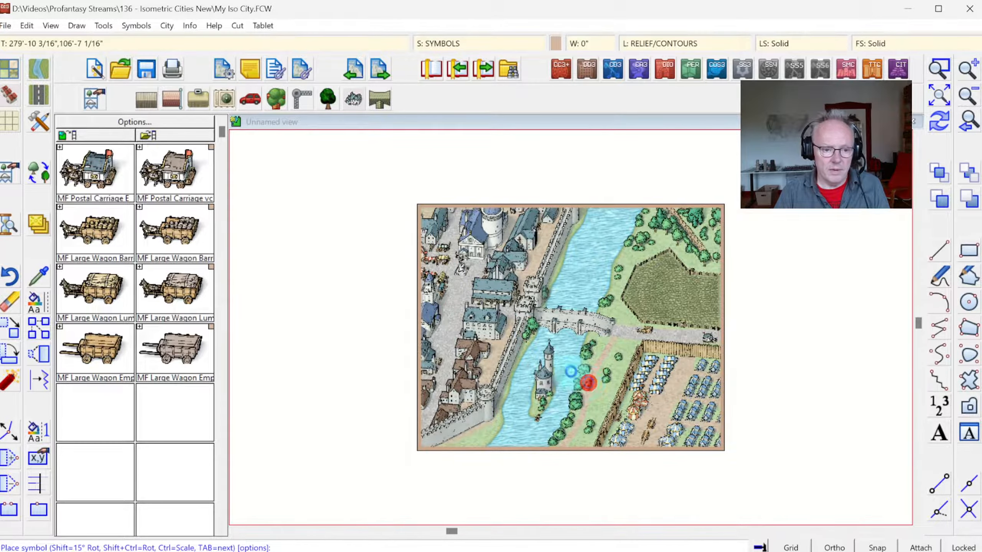
{"action": "left_click", "coordinate": [588, 383]}
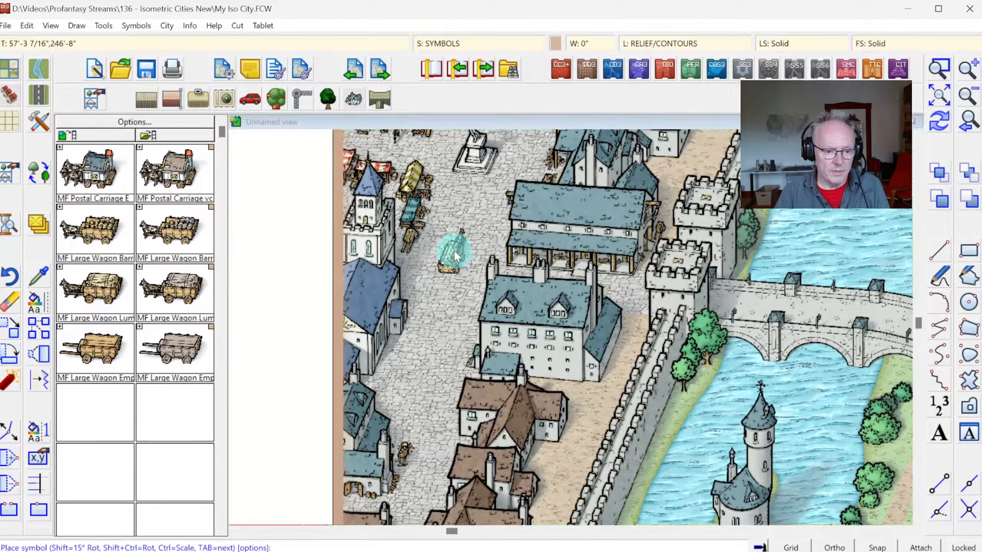
{"action": "left_click", "coordinate": [454, 250]}
Step: Place a large wagon loaded with barrels farther south on the main street, beside the brown-roofed houses
{"action": "left_click", "coordinate": [89, 228]}
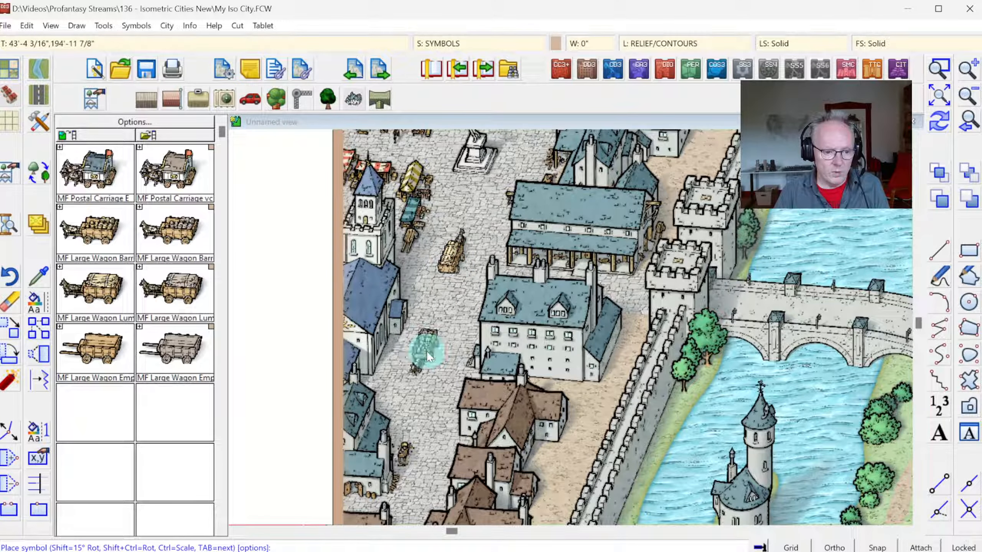
{"action": "left_click", "coordinate": [431, 385]}
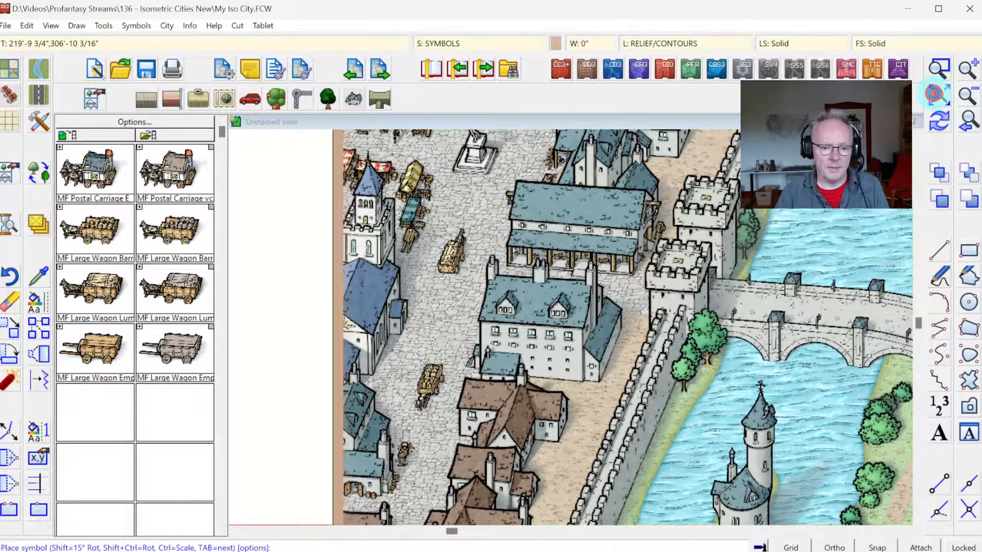
{"action": "left_click", "coordinate": [939, 94]}
{"action": "right_click", "coordinate": [347, 278]}
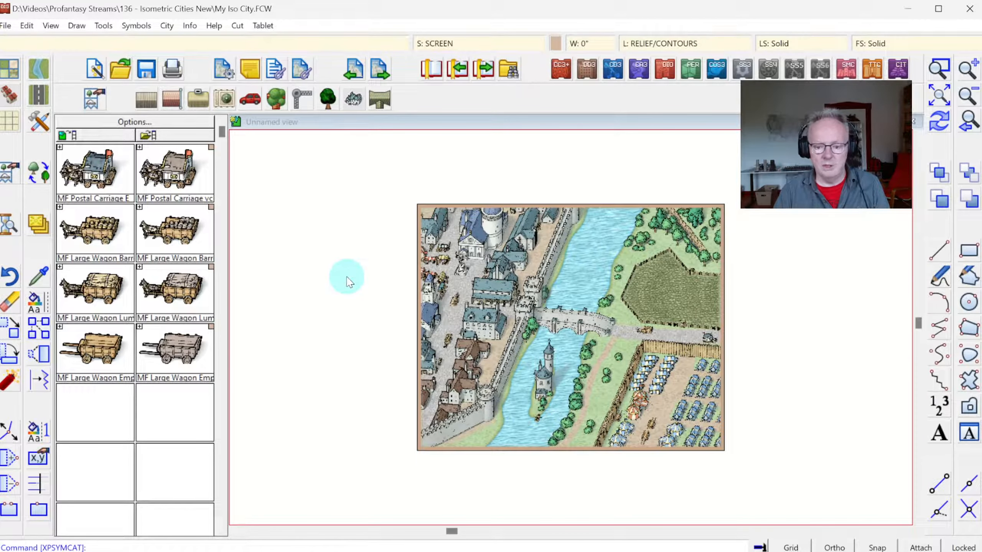
Step: Add SS6c Bush 1 symbols along the city-side riverbank, near the southern wall corner and north of the bridge gate
{"action": "left_click", "coordinate": [939, 69]}
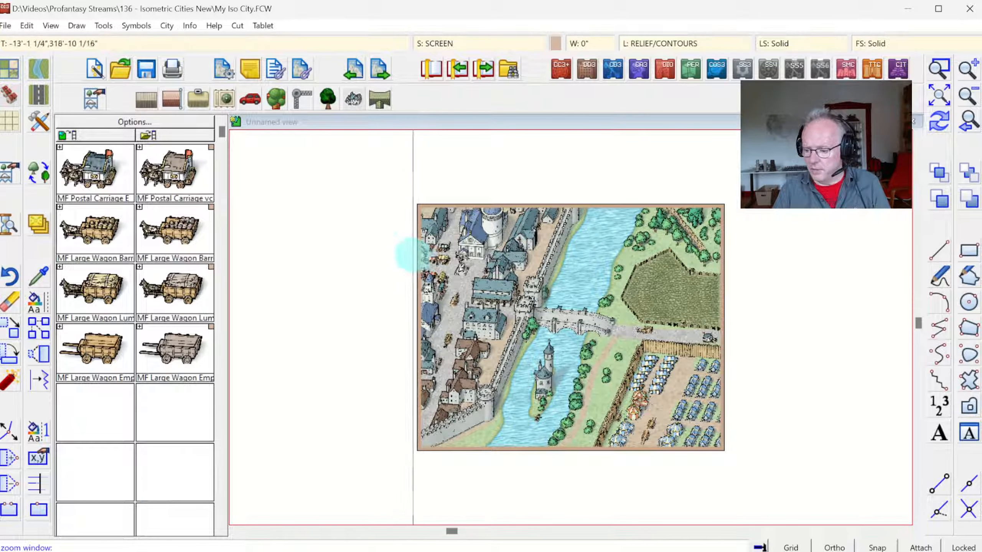
{"action": "left_click", "coordinate": [412, 198]}
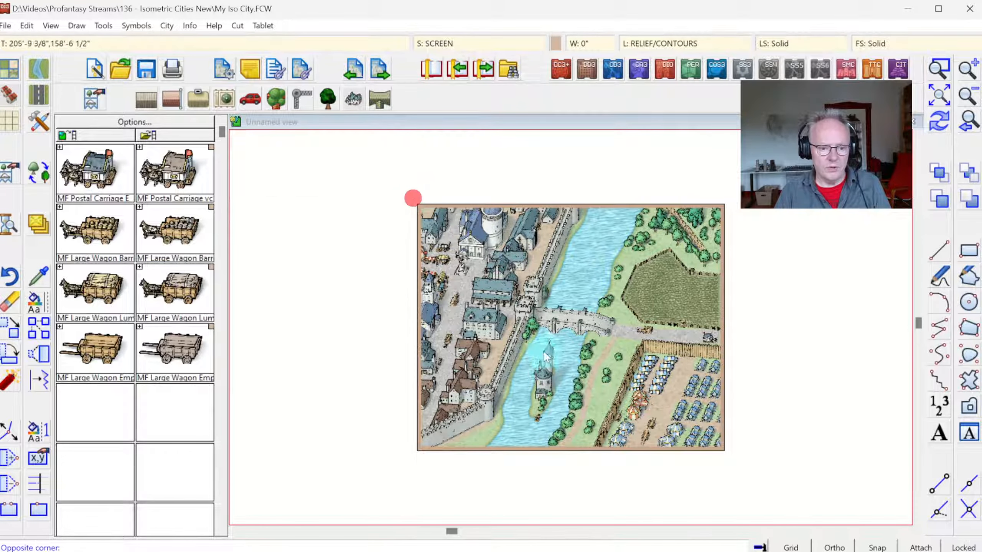
{"action": "left_click", "coordinate": [729, 453]}
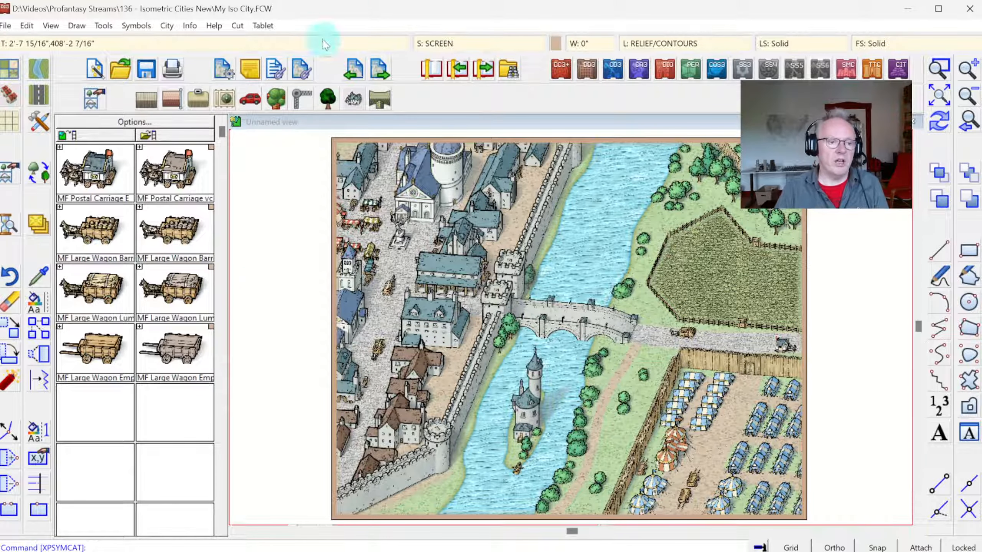
{"action": "left_click", "coordinate": [329, 99]}
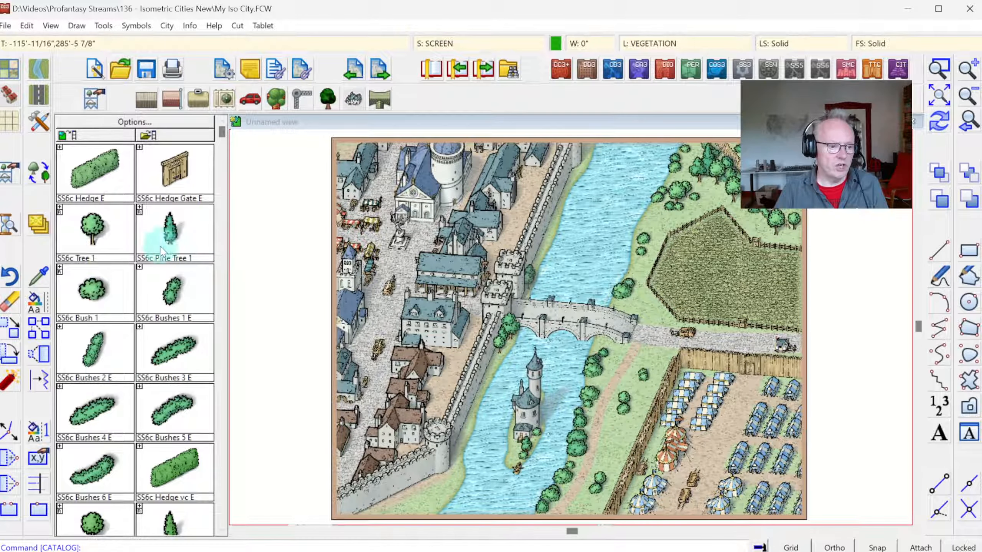
{"action": "left_click", "coordinate": [93, 289]}
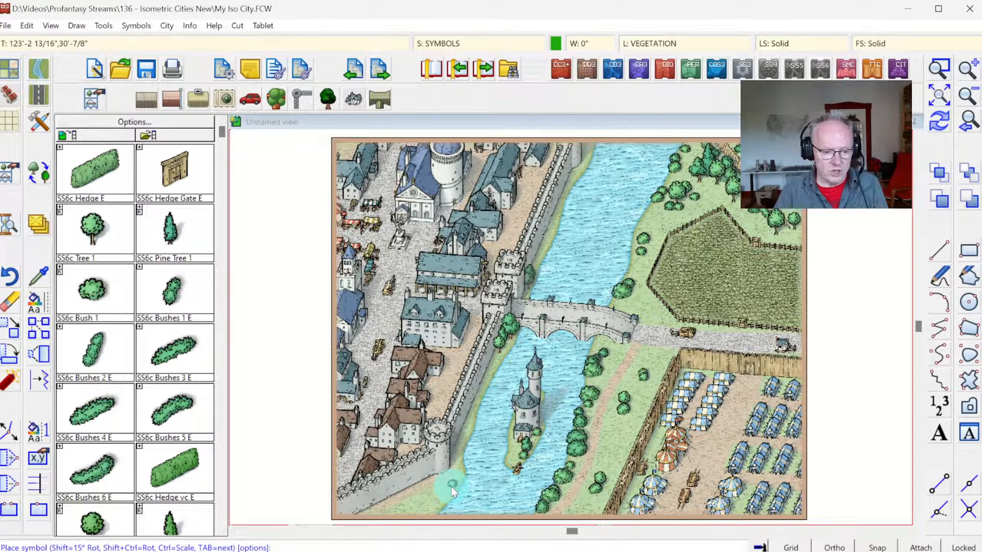
{"action": "left_click", "coordinate": [456, 488]}
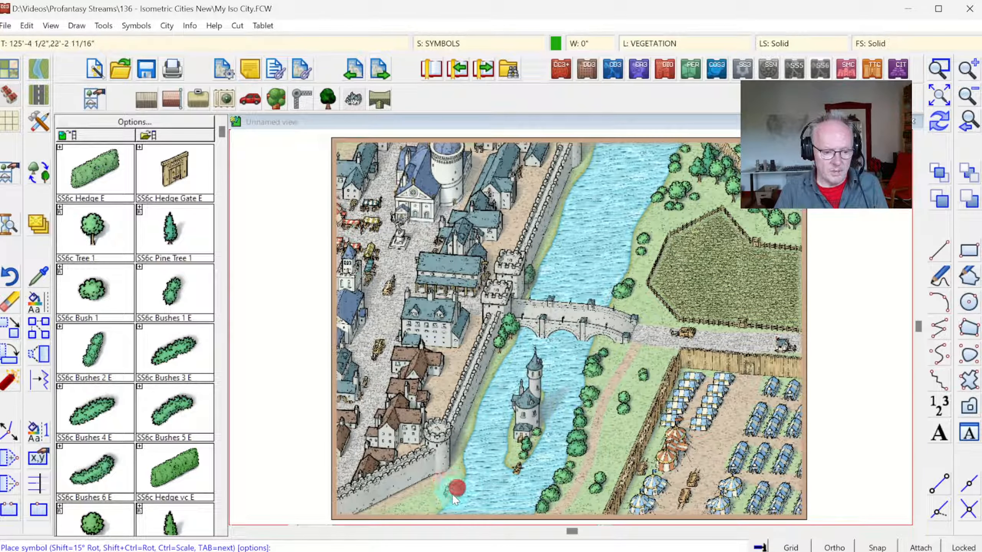
{"action": "left_click", "coordinate": [433, 506]}
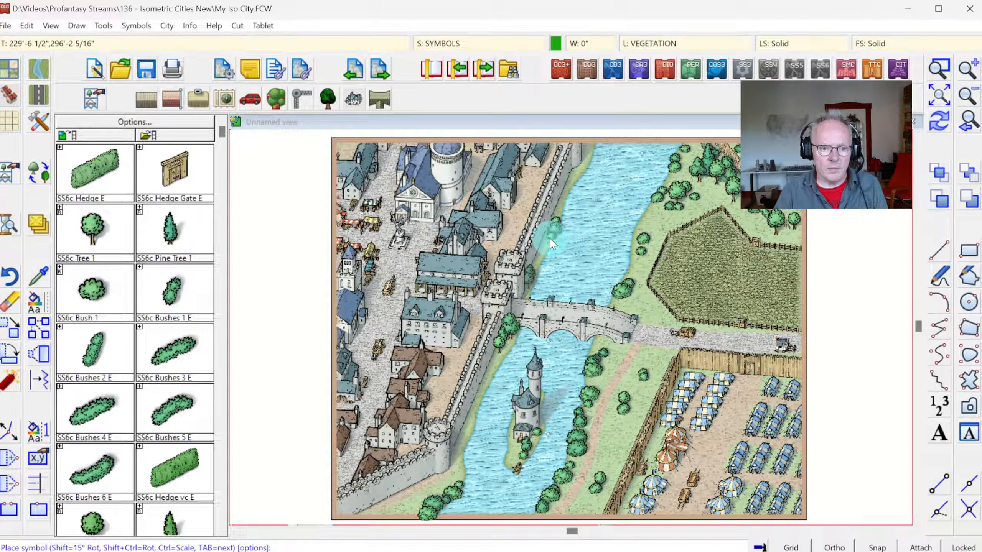
{"action": "left_click", "coordinate": [550, 238]}
{"action": "left_click", "coordinate": [939, 123]}
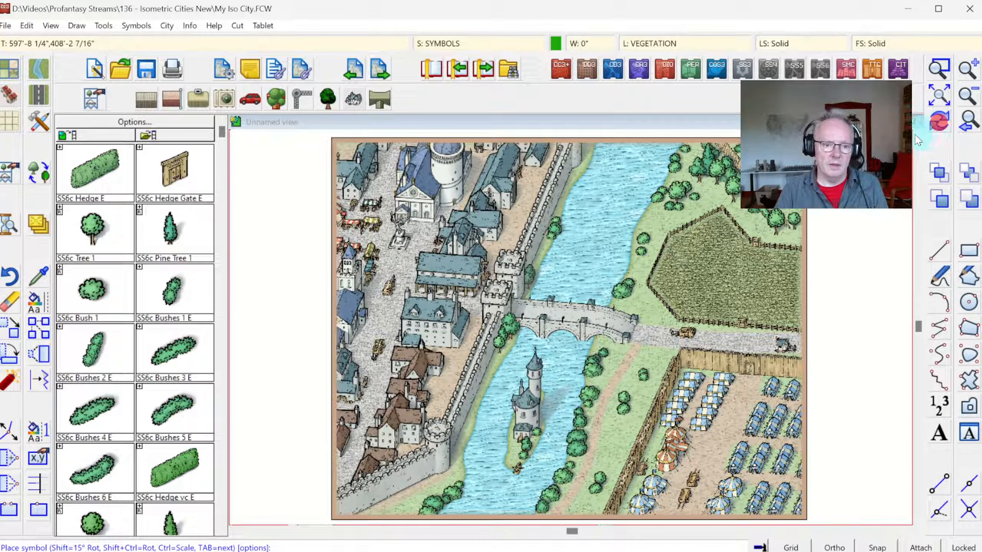
Step: Place an SS6c Tree 1 beside the southern riverbank bushes and another at the field's southwest corner, and save the map
{"action": "left_click", "coordinate": [95, 242]}
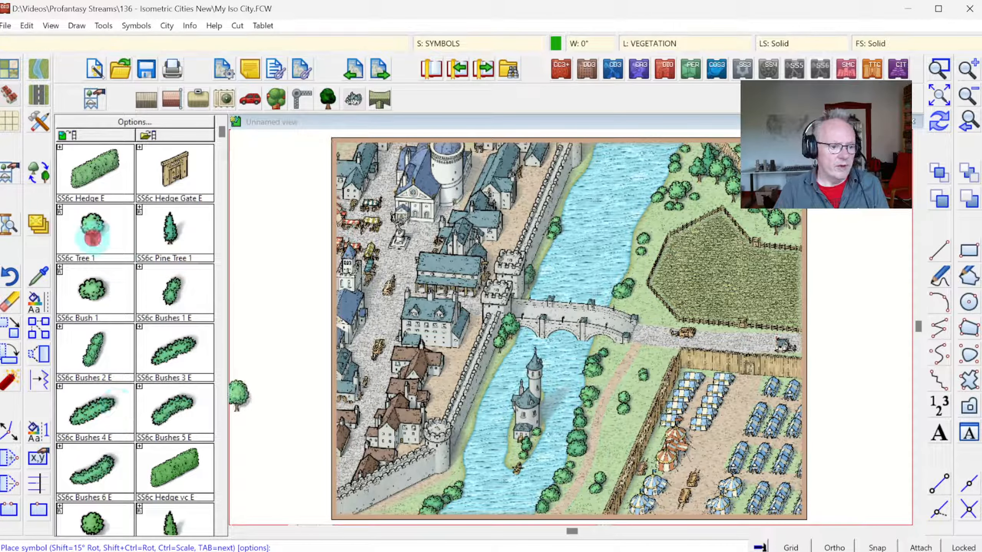
{"action": "left_click", "coordinate": [409, 533]}
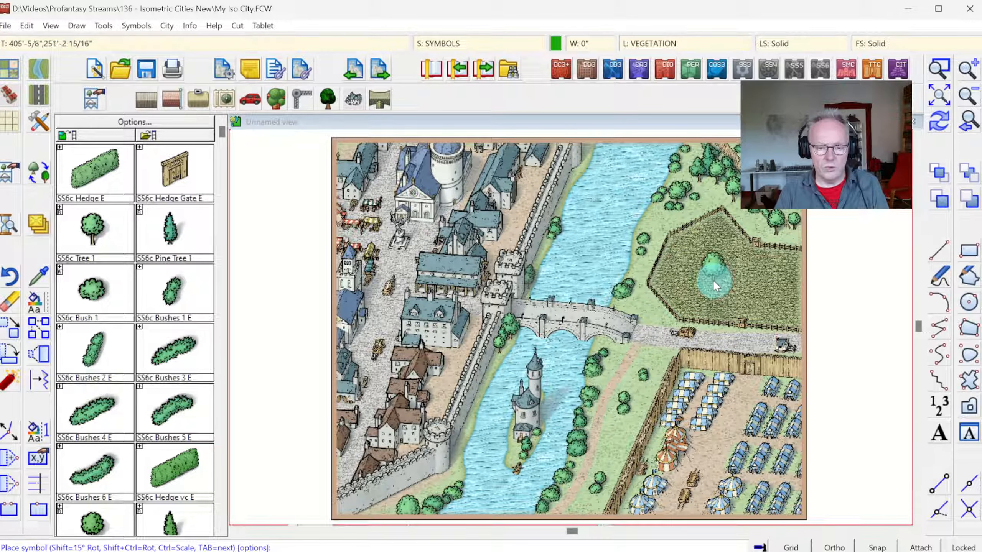
{"action": "left_click", "coordinate": [658, 308]}
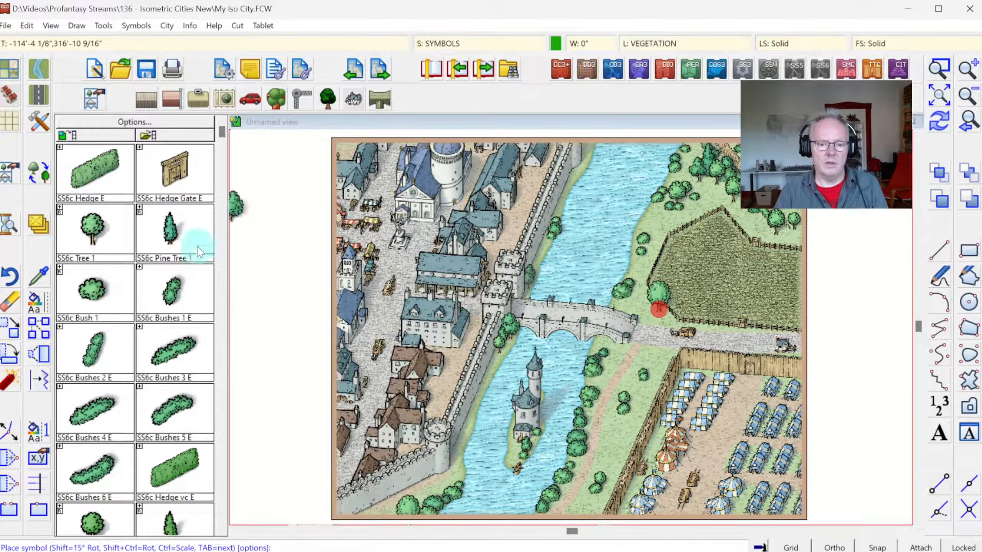
{"action": "key", "text": "Escape"}
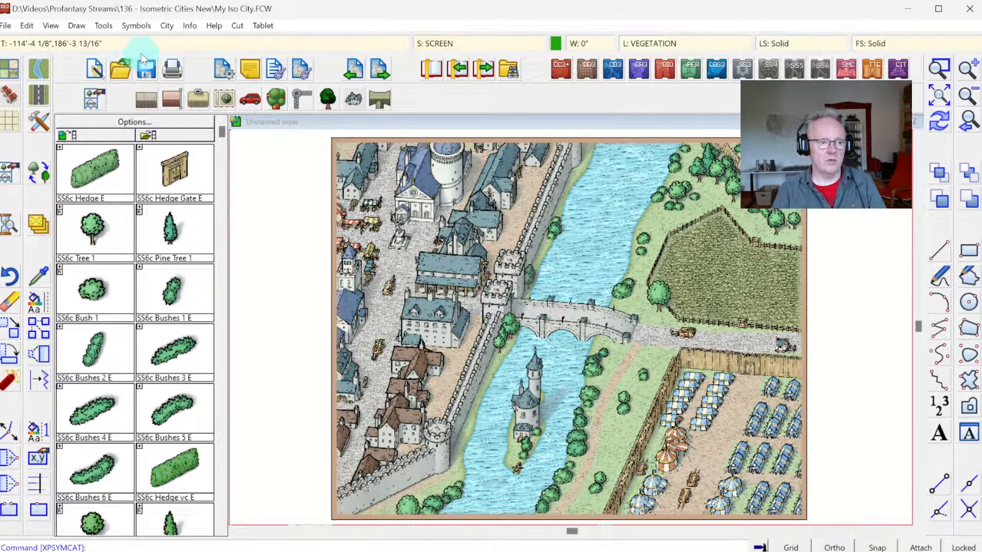
{"action": "left_click", "coordinate": [146, 77]}
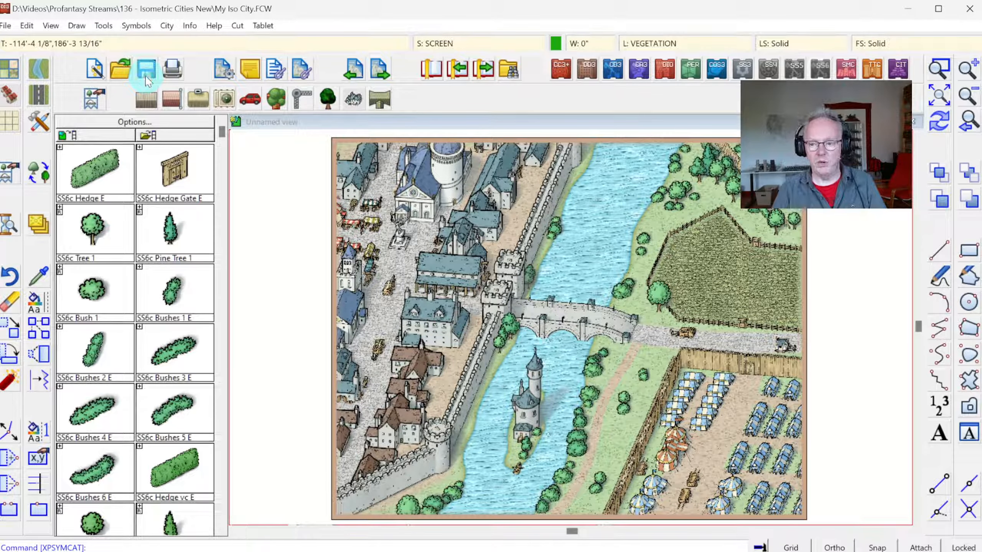